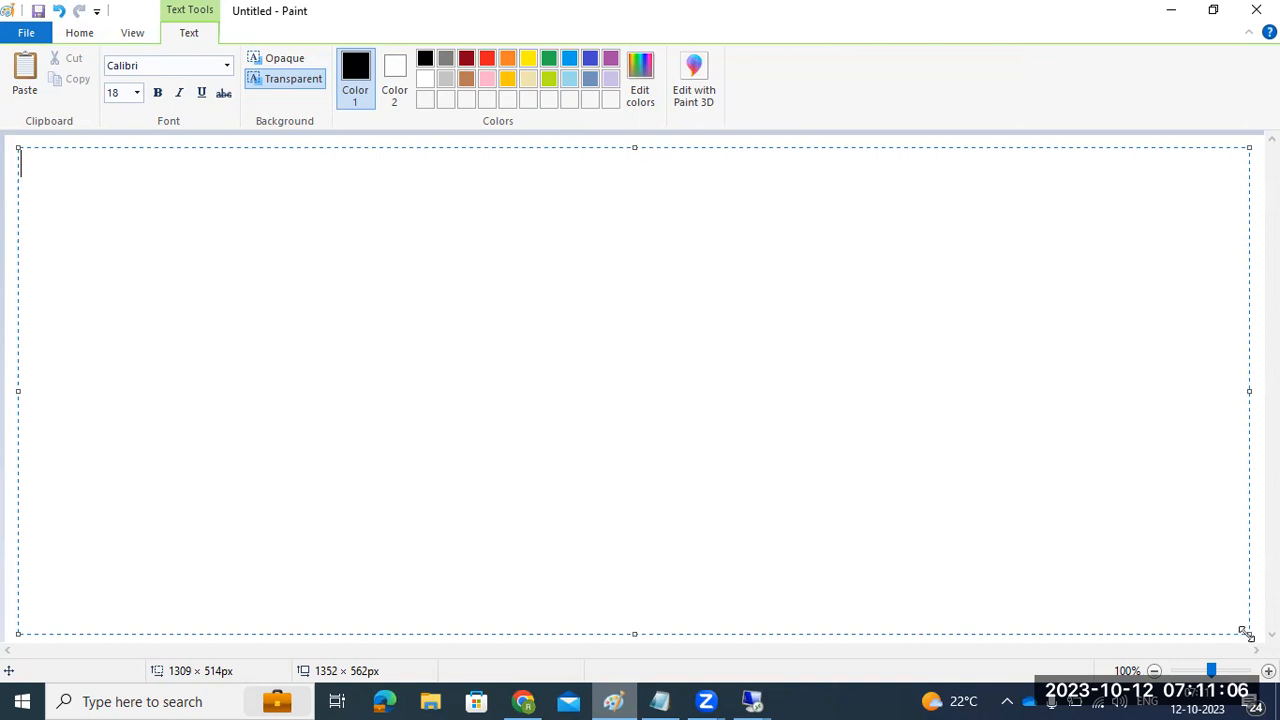
Step: Bring the remote session forward, then open and close the saphana PuTTY session
left_click(752, 700)
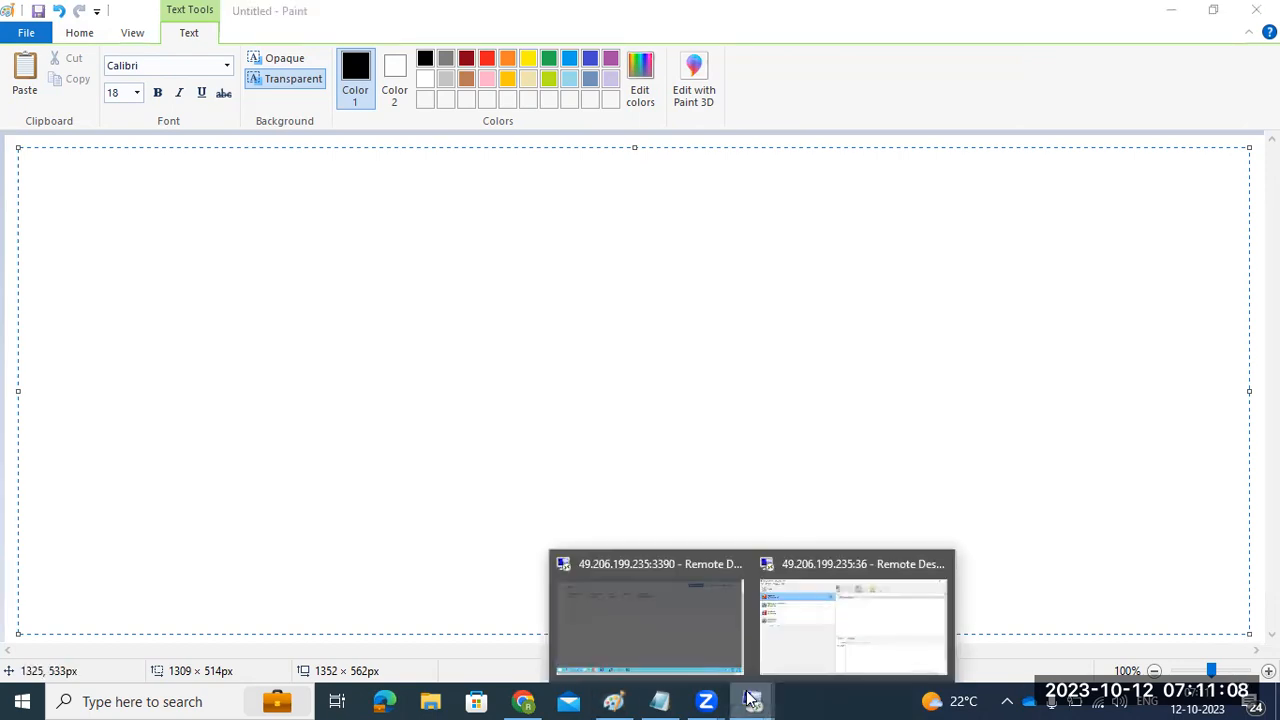
left_click(691, 616)
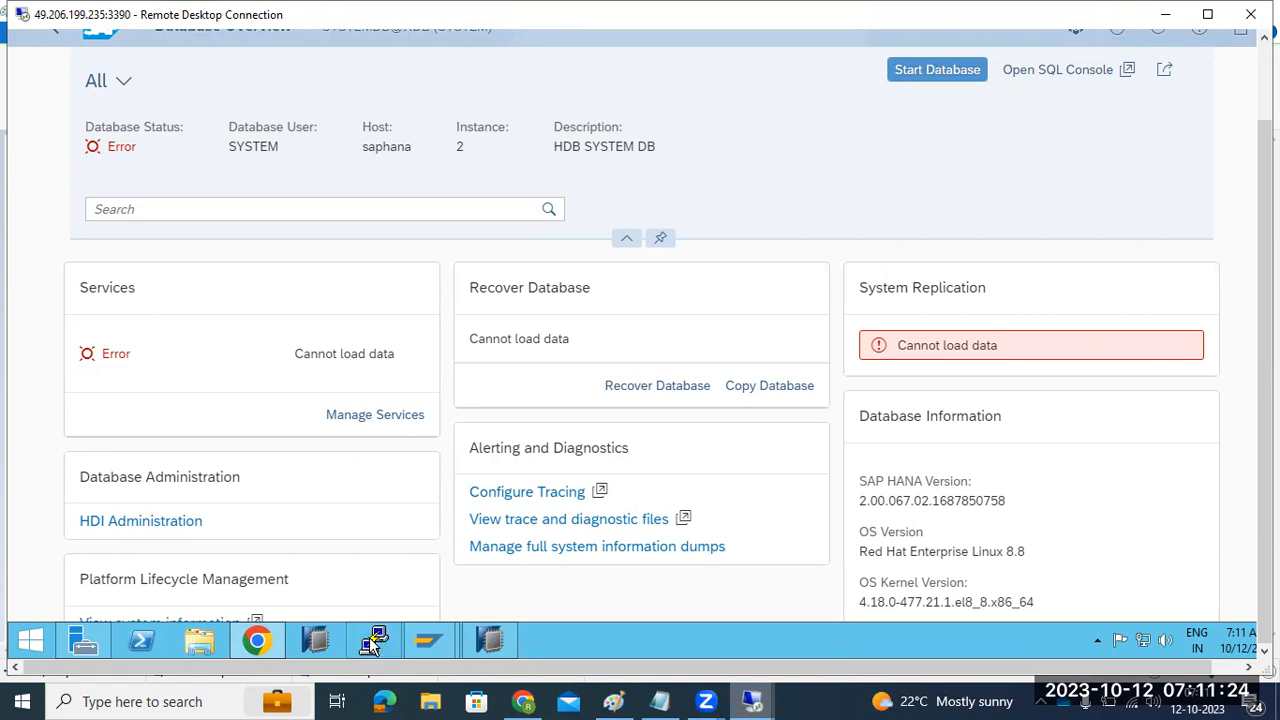
left_click(370, 645)
double_click(603, 336)
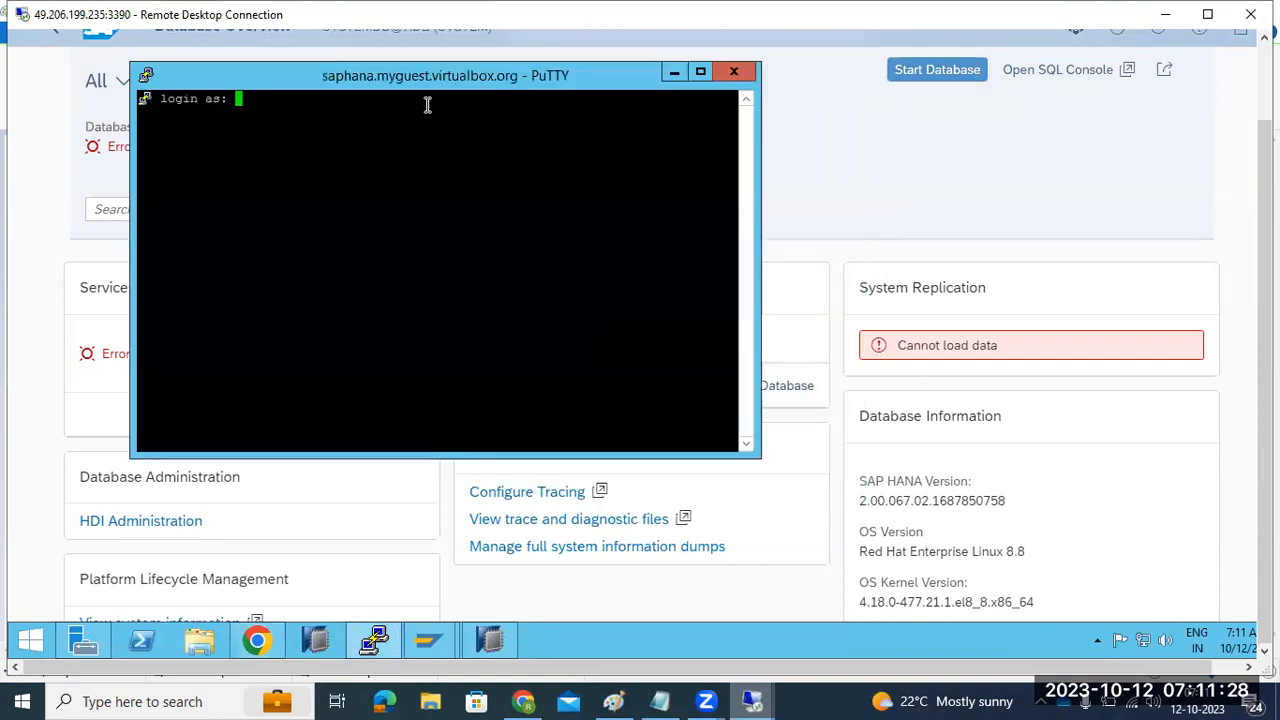
left_click_drag(638, 66, 691, 178)
left_click(787, 185)
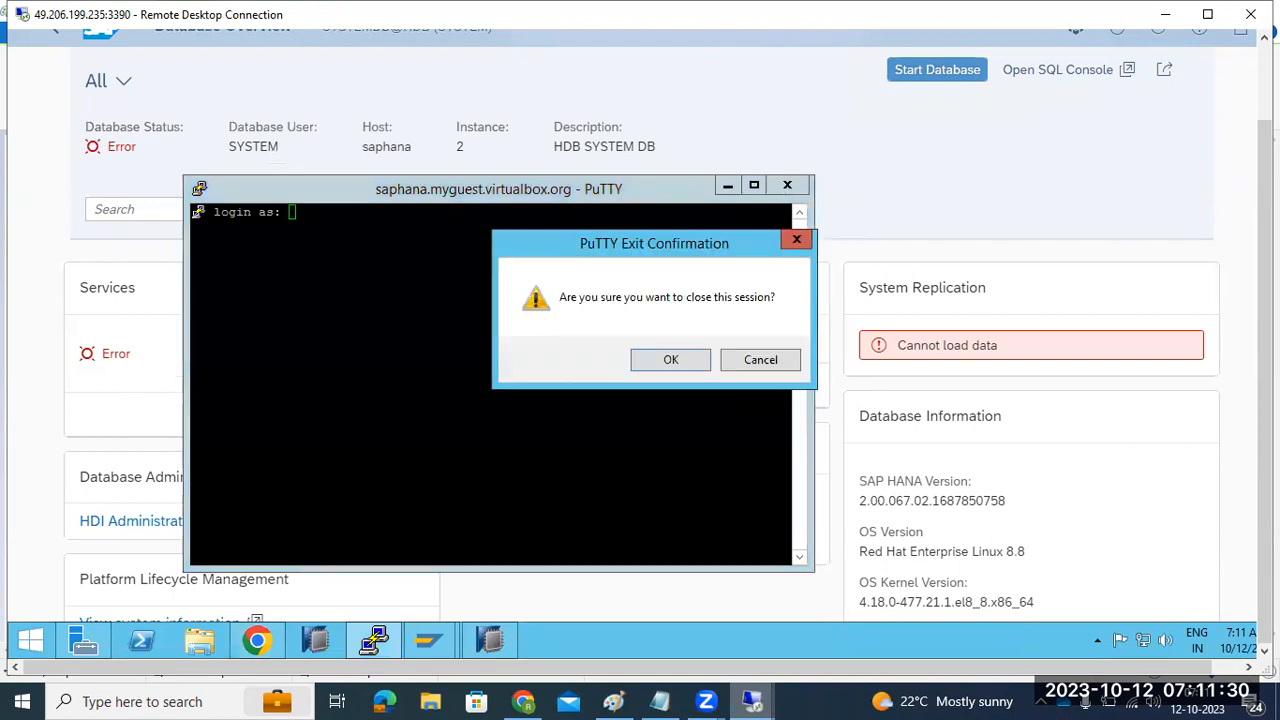
left_click(687, 359)
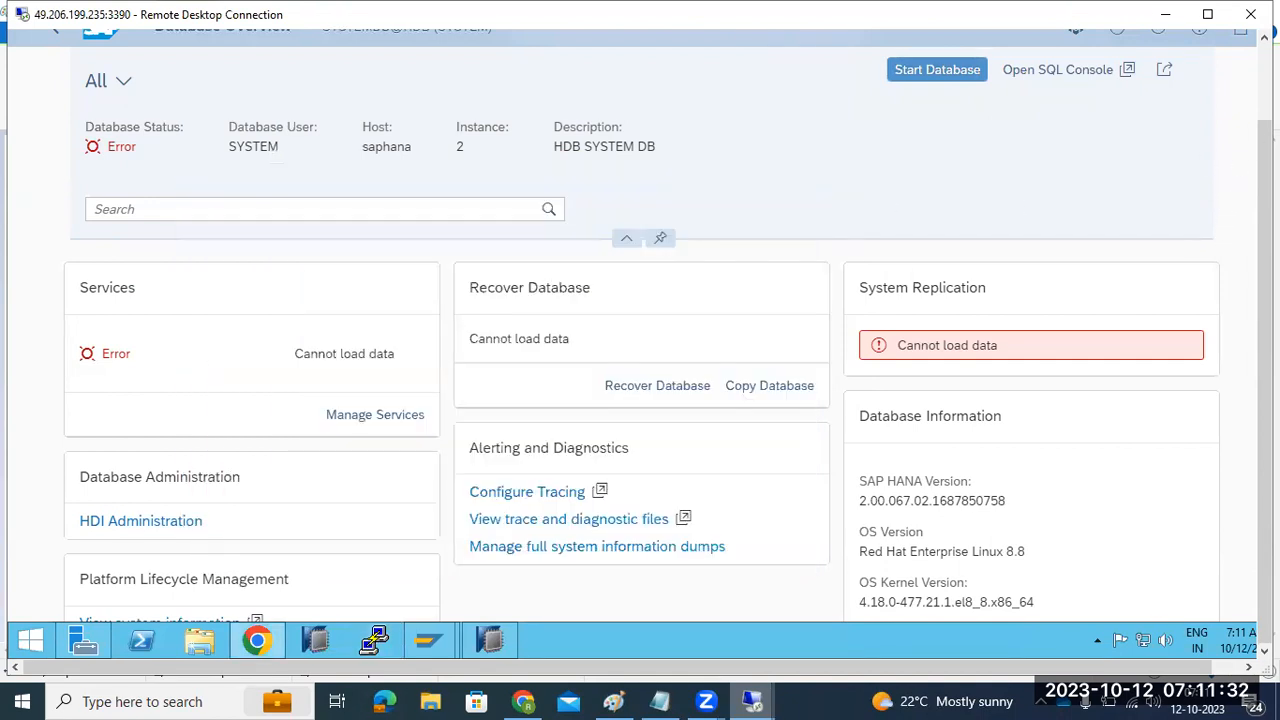
Step: Refresh the SYSTEMDB database overview, return to Cockpit Home, and minimize the remote session
left_click_drag(1265, 138, 1265, 58)
left_click(1117, 116)
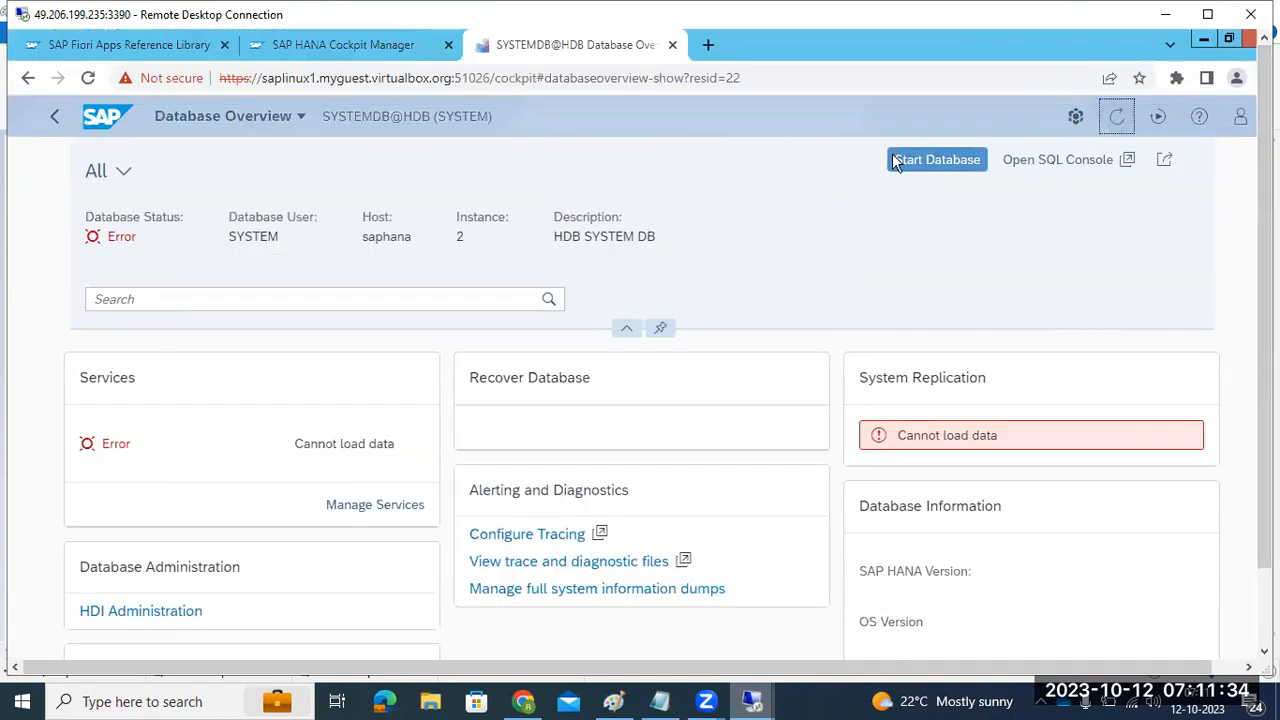
left_click(55, 118)
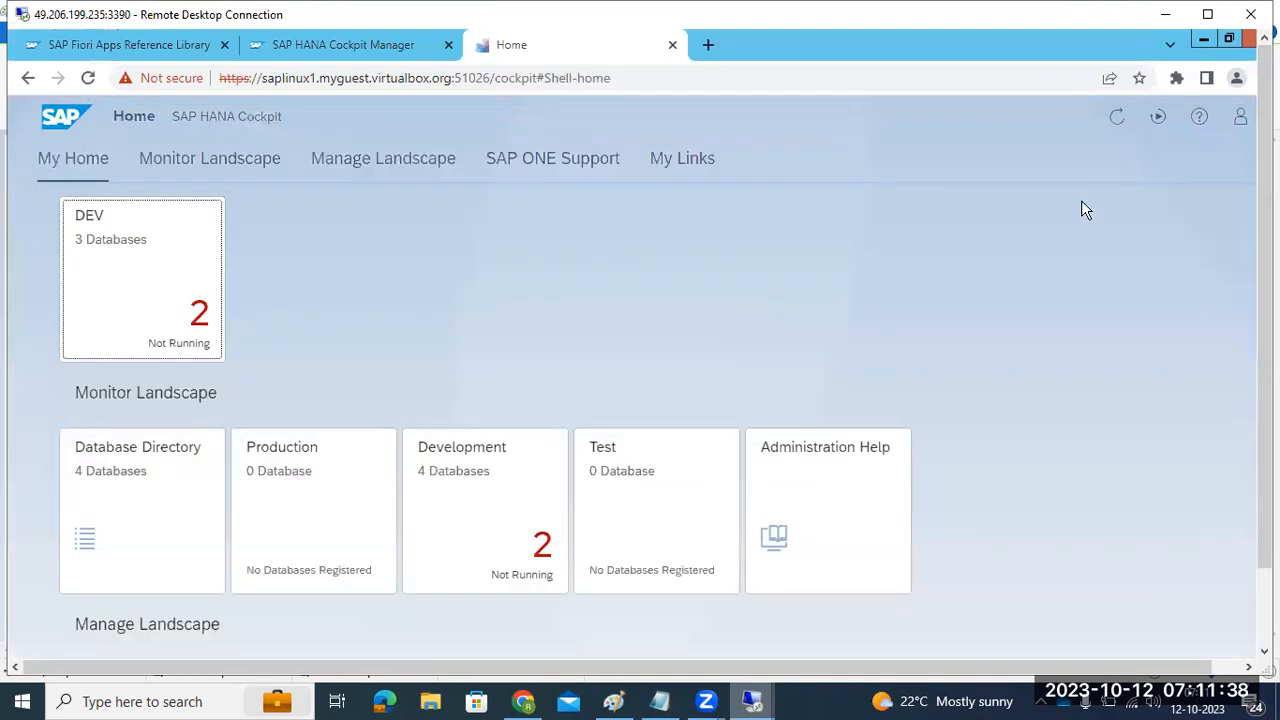
left_click(1165, 12)
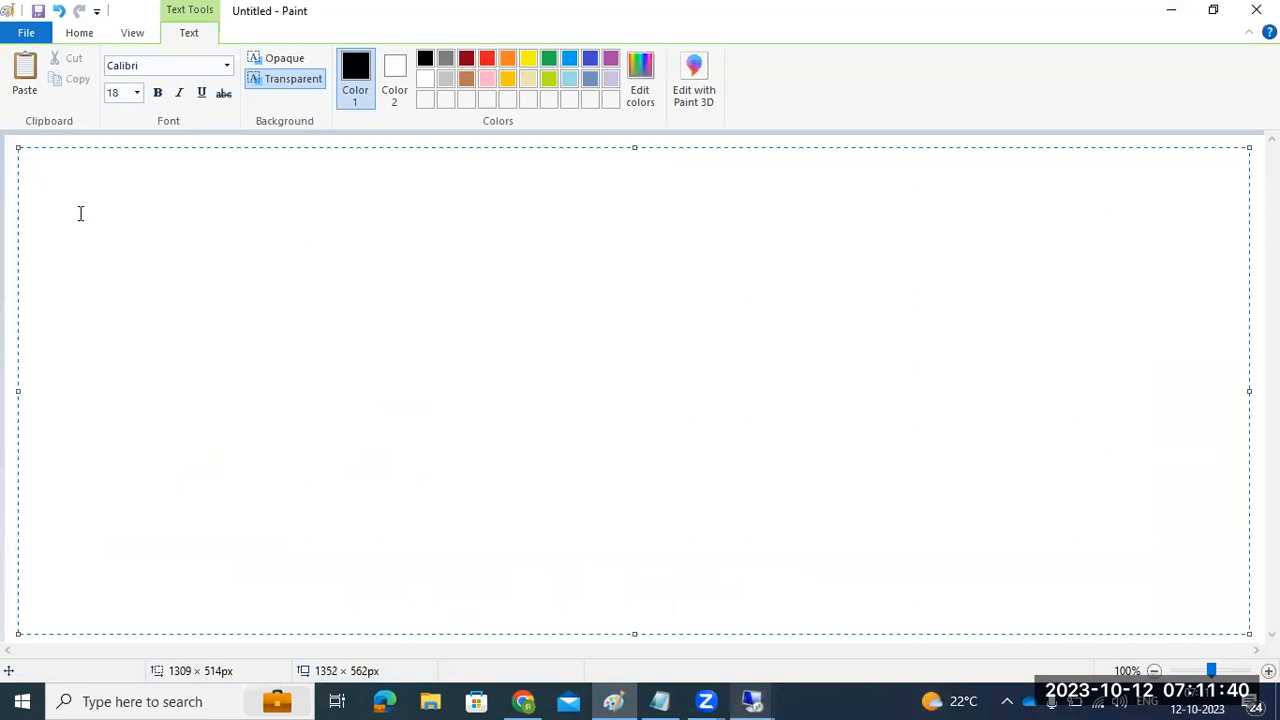
Step: Label the Paint canvas 'HANA RESTORE', fixing the typo, then restore the remote Cockpit window
type("HANA RESOTRE")
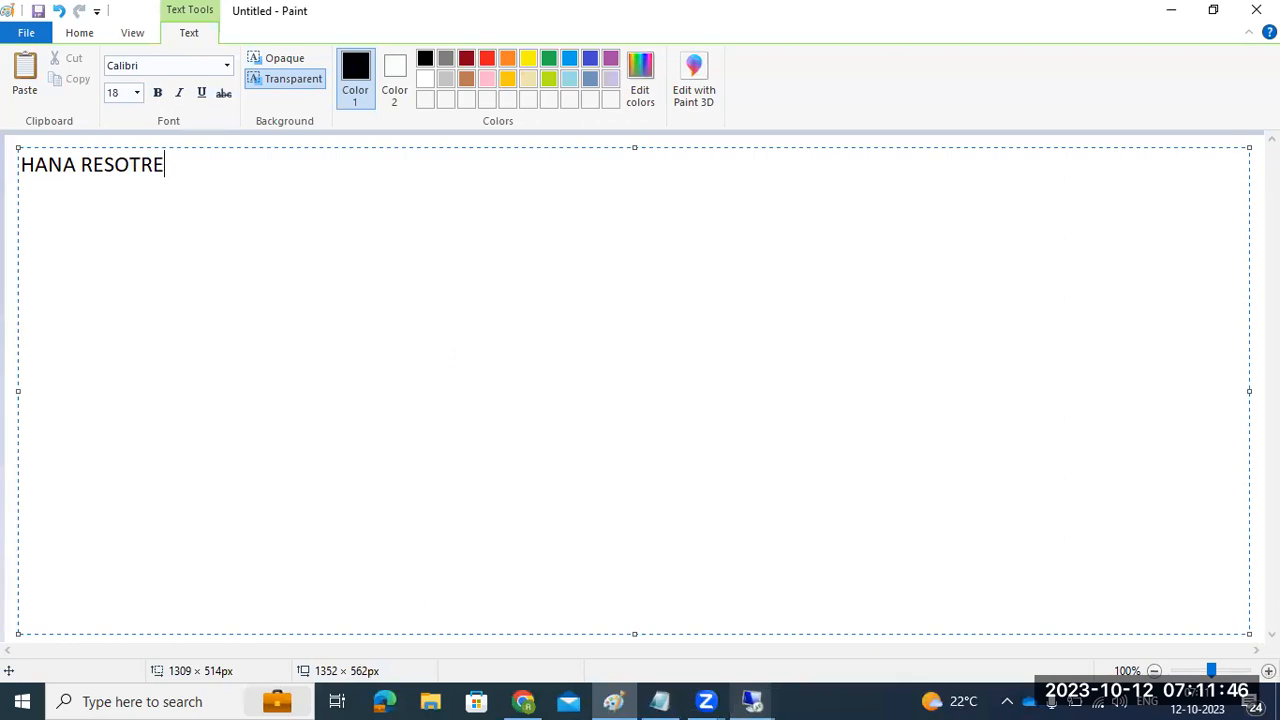
key("BackSpace")
key("BackSpace")
key("BackSpace")
key("BackSpace")
type("TORE")
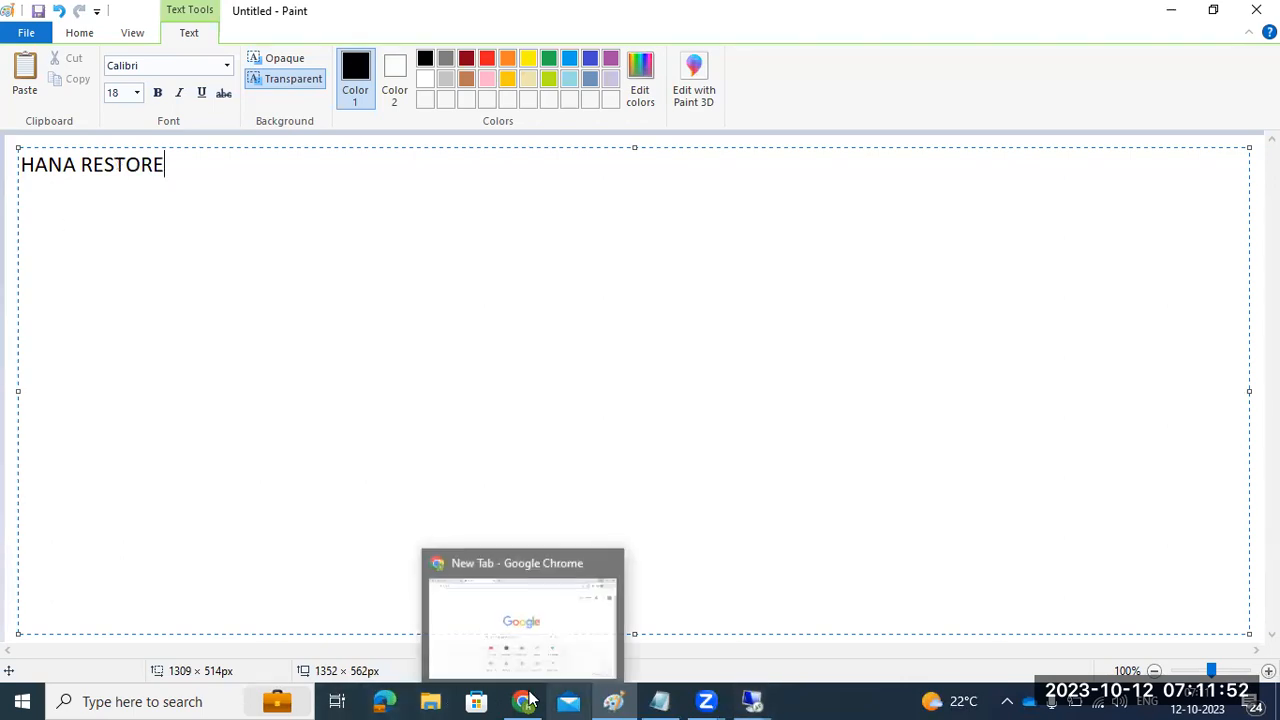
left_click(757, 700)
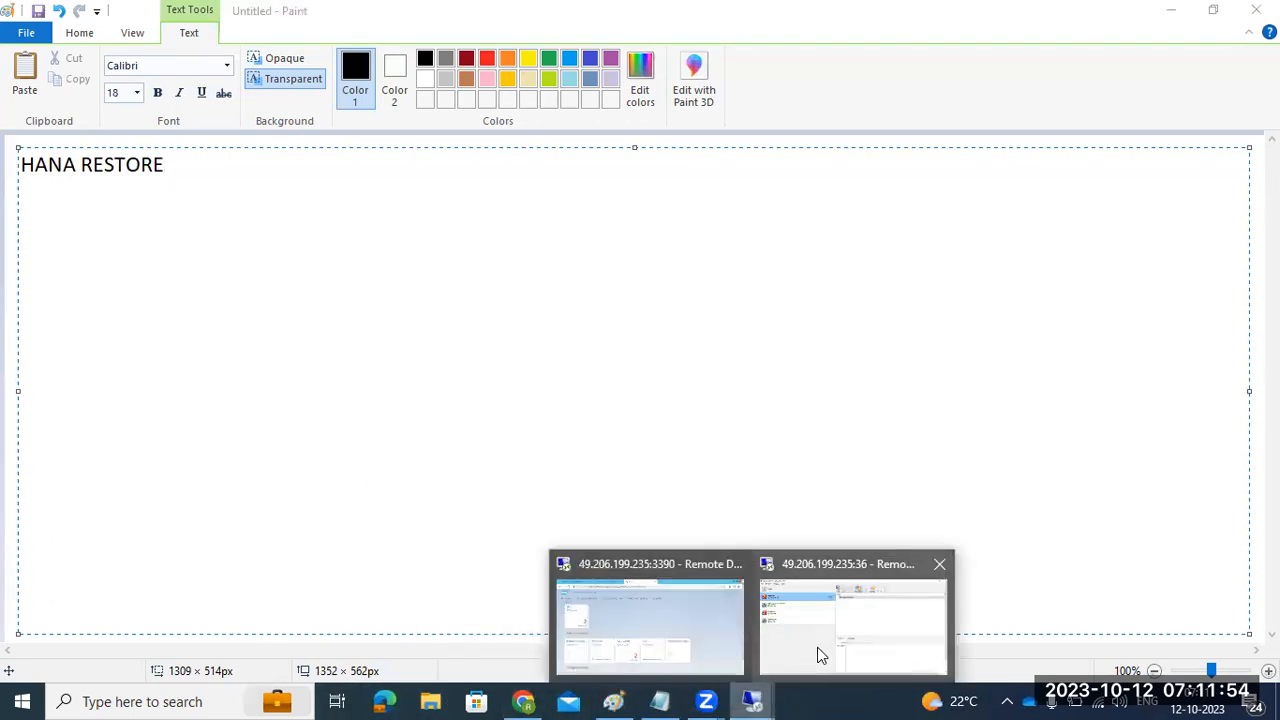
left_click(640, 615)
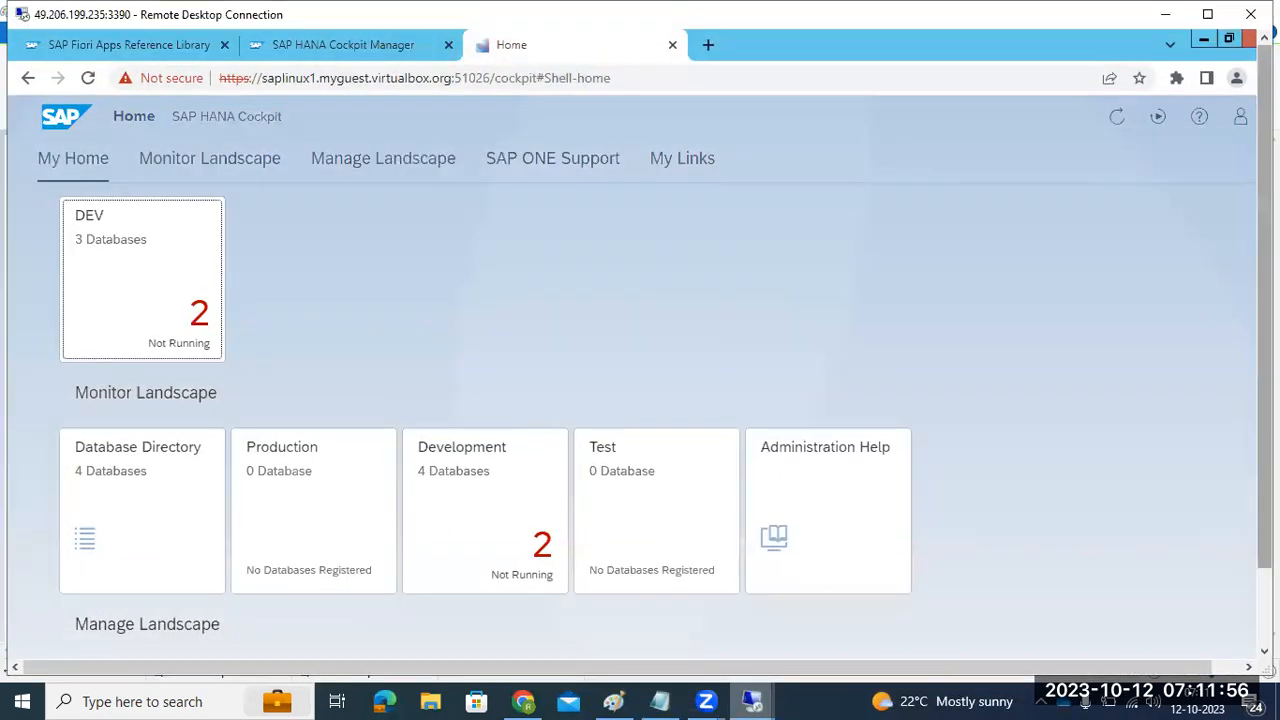
Step: In HANA Studio, cancel the HDB@HDB logon, then log on to SYSTEMDB@HDB and expand it
left_click(489, 640)
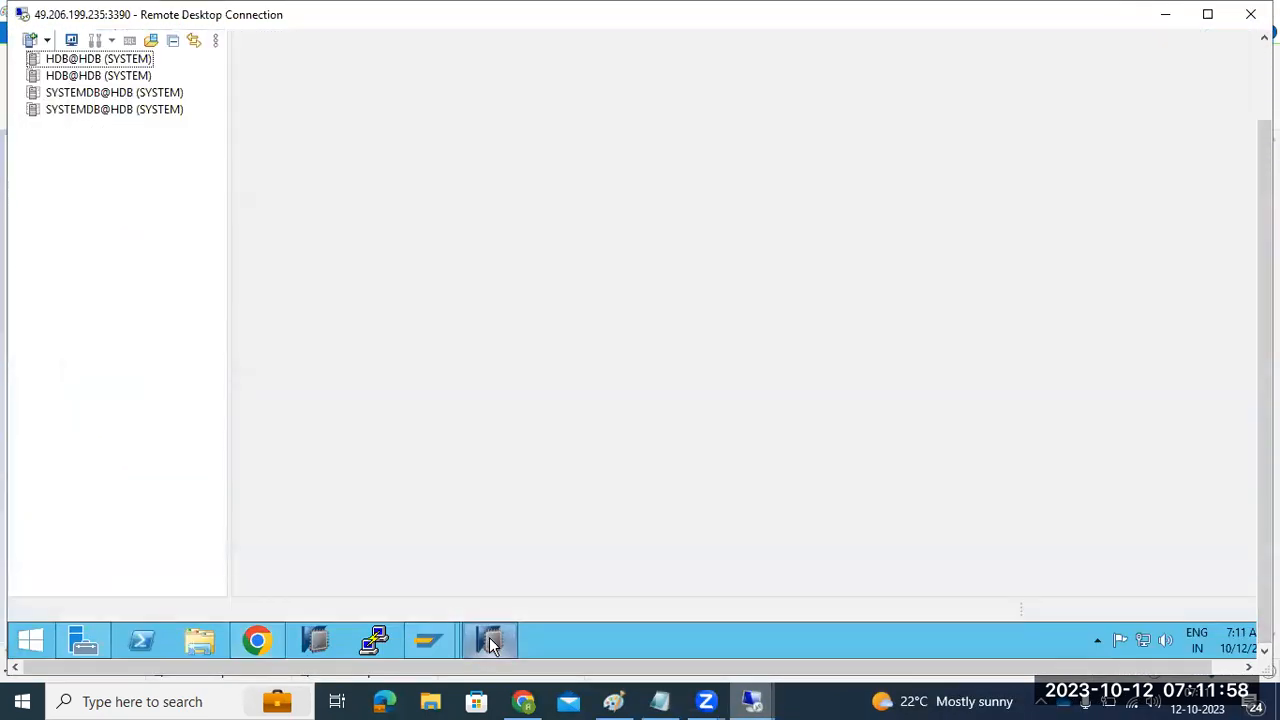
left_click_drag(1265, 480, 1265, 385)
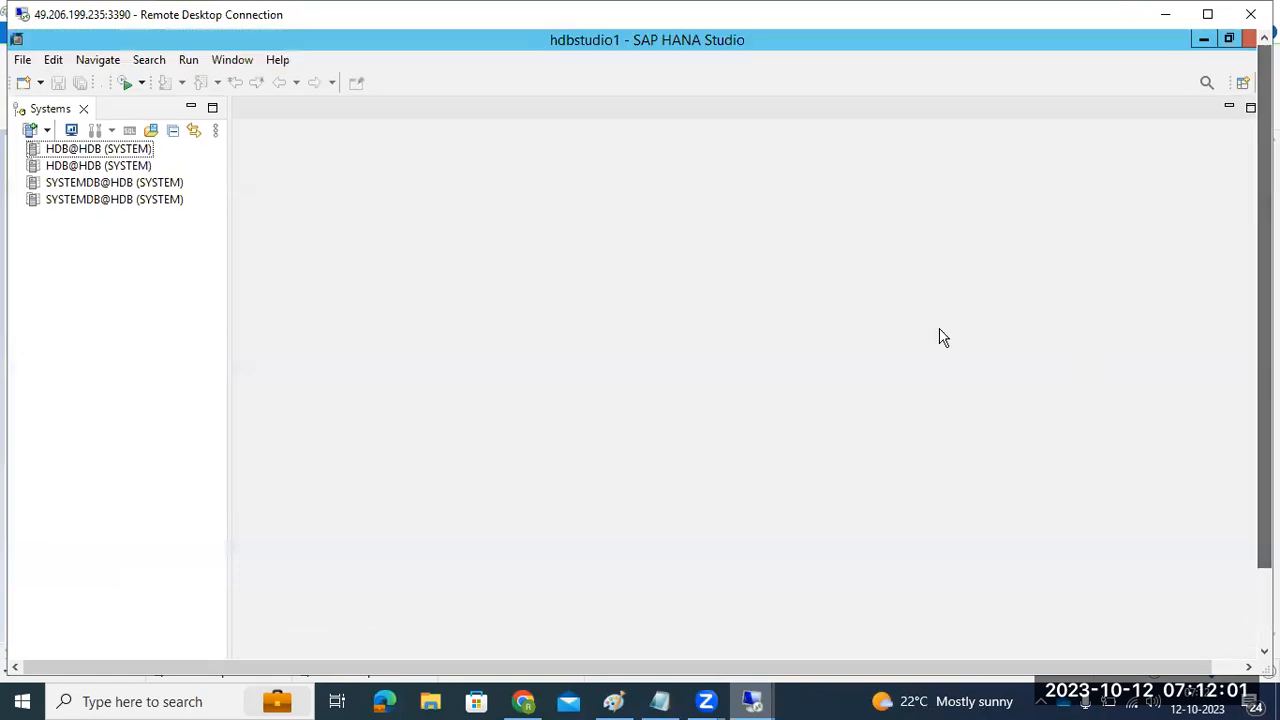
double_click(88, 150)
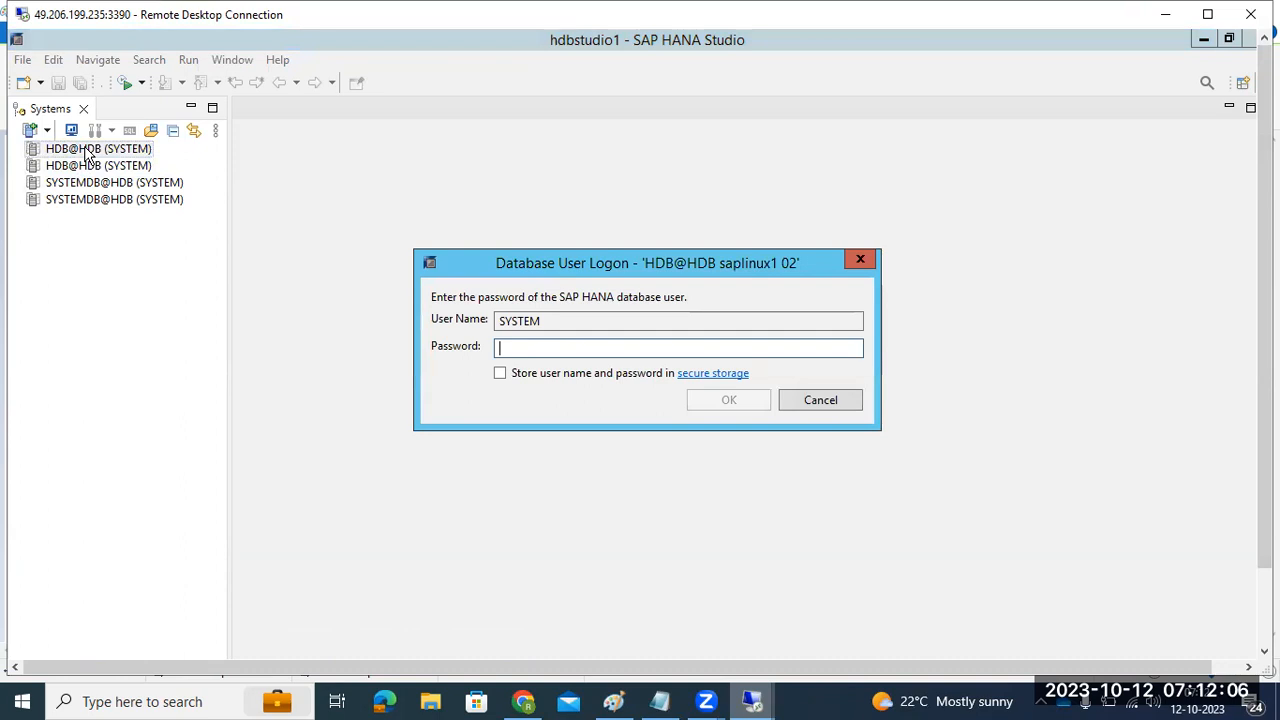
left_click(845, 402)
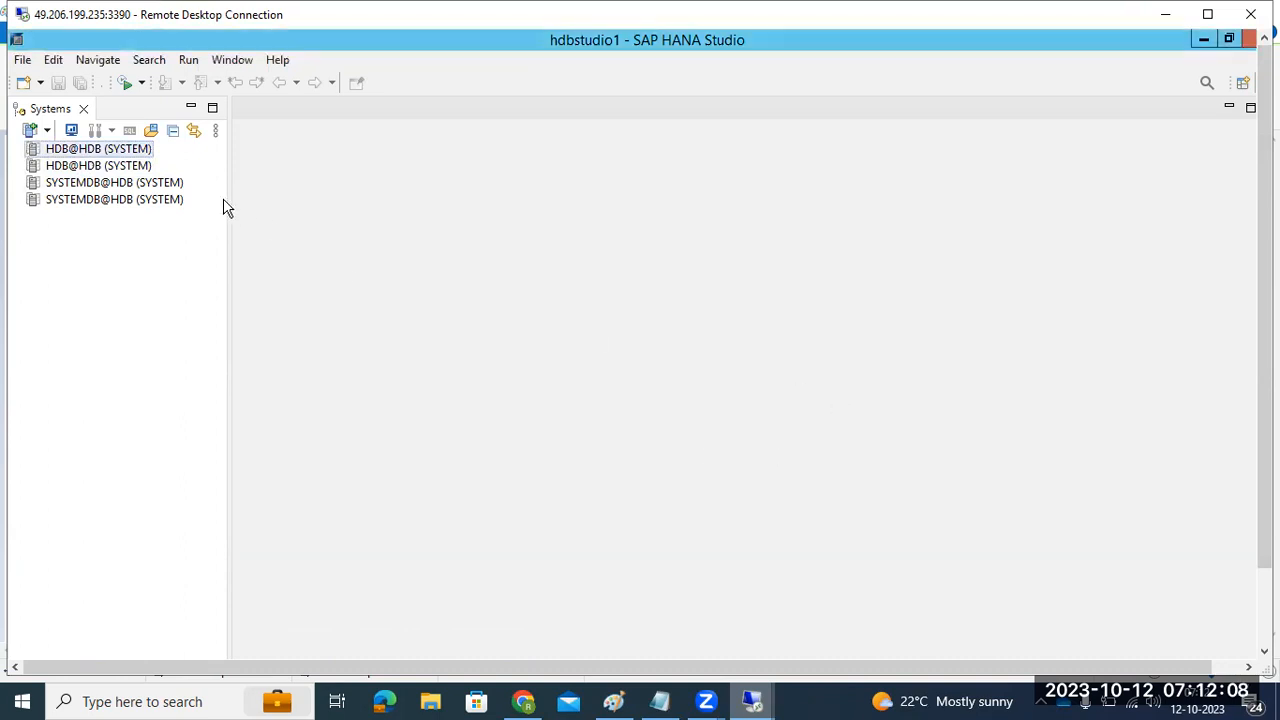
double_click(97, 200)
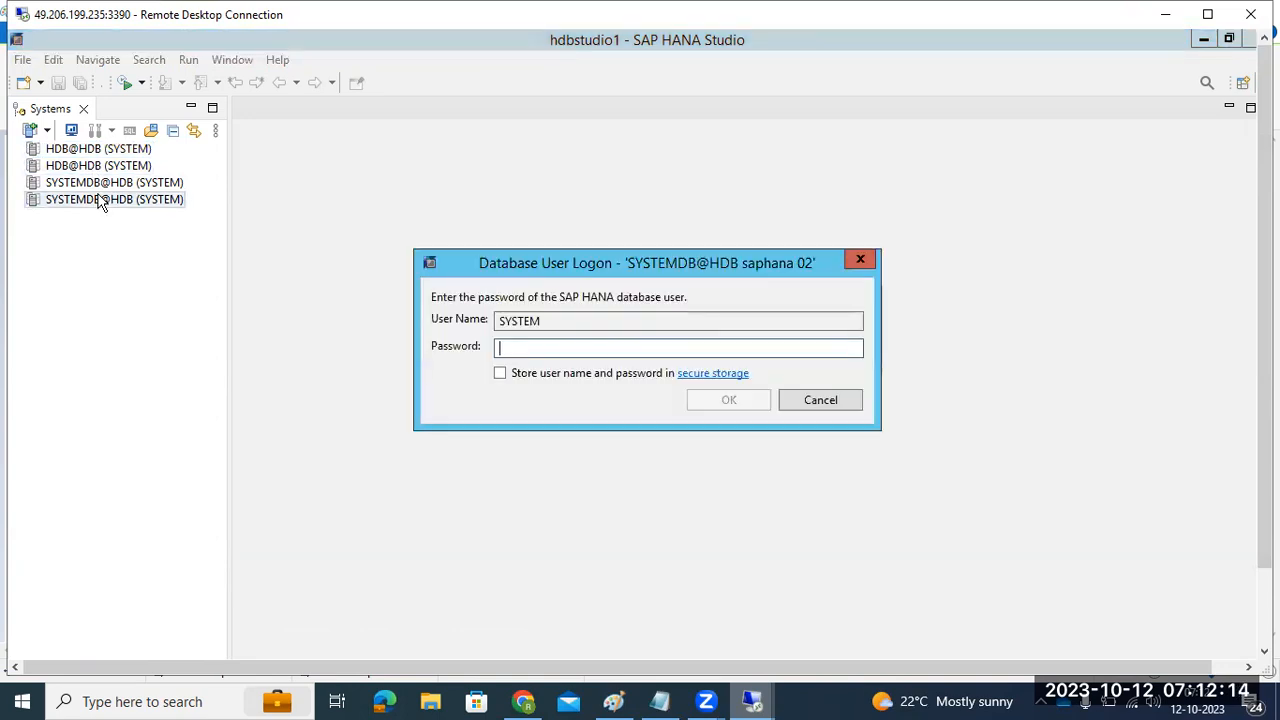
type("•••••••")
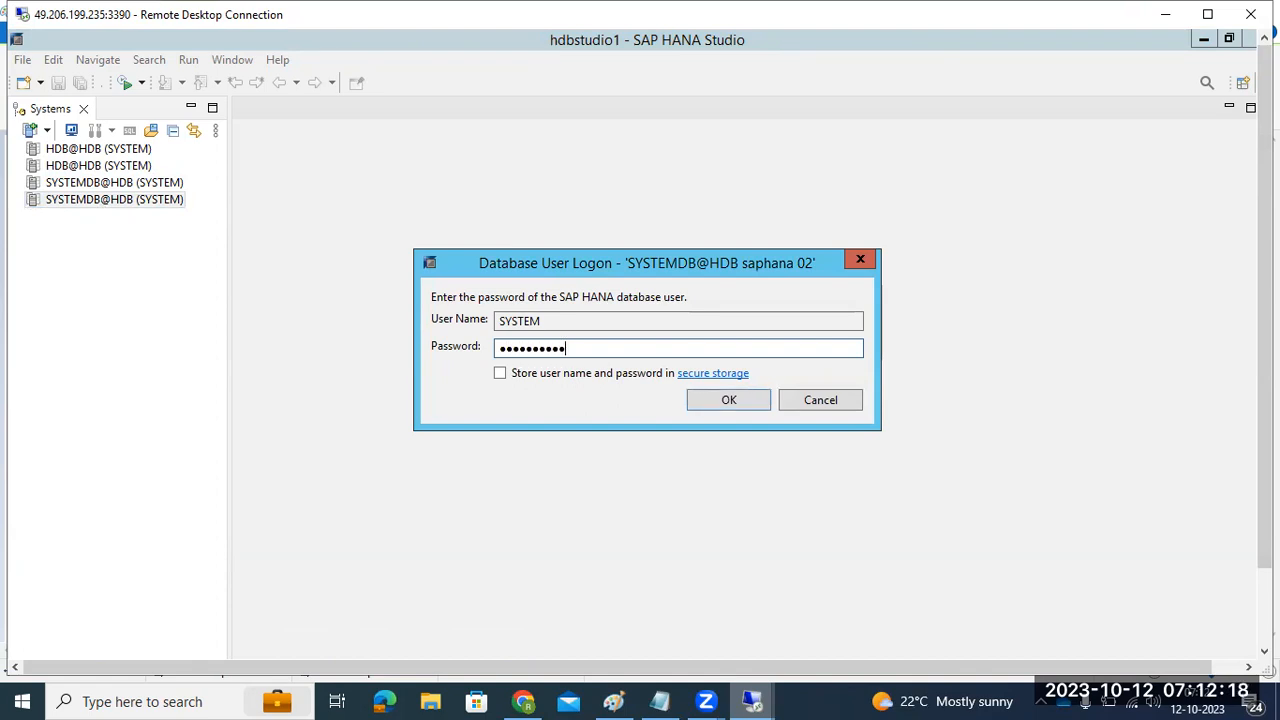
key("Return")
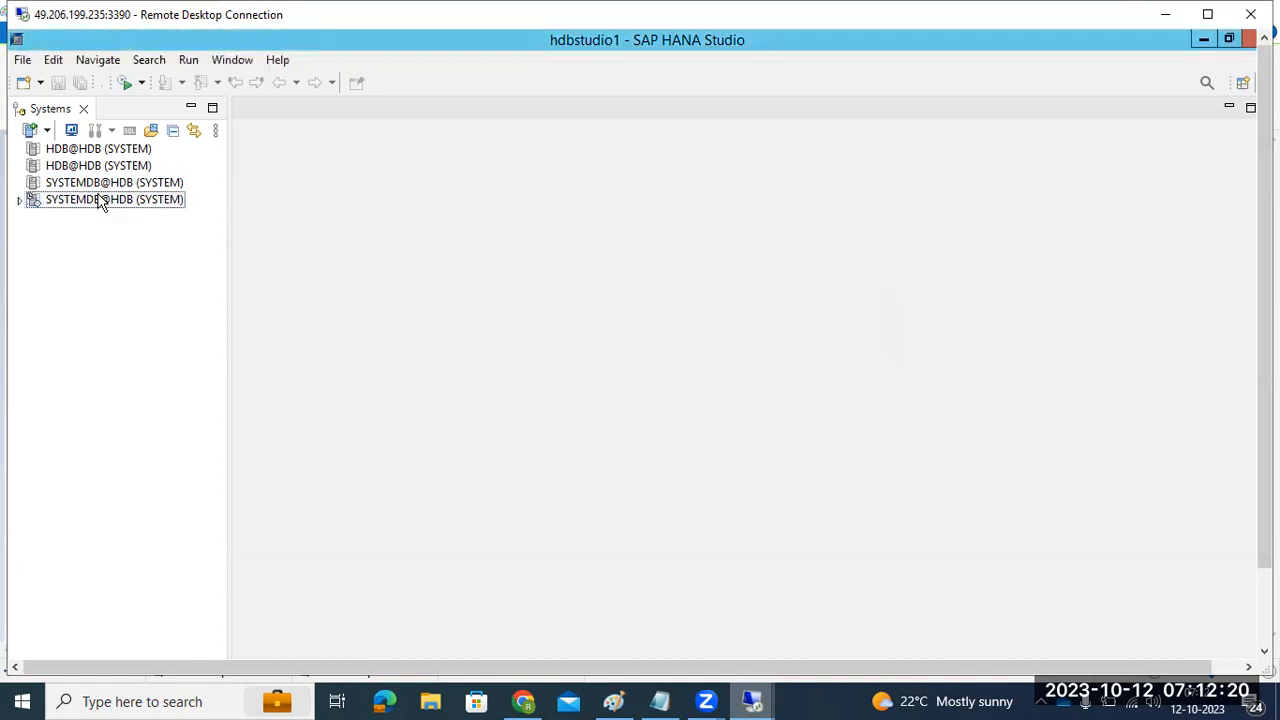
double_click(100, 203)
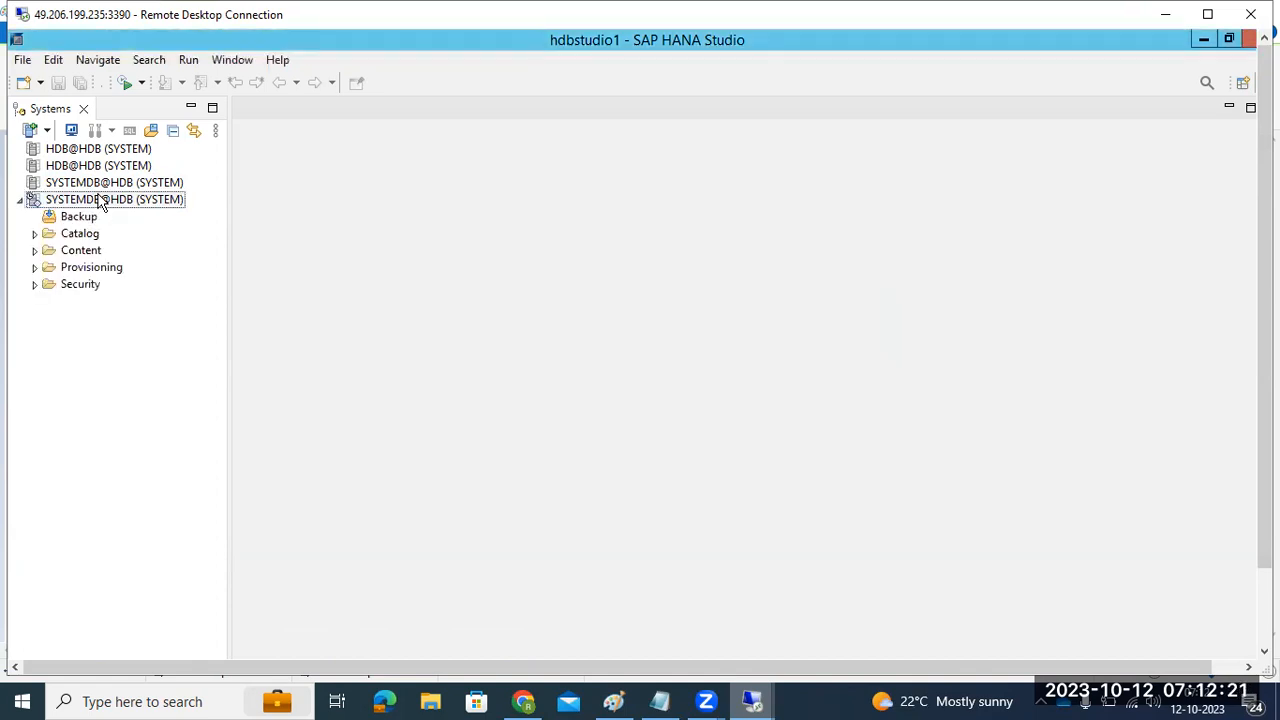
Step: Log on to the second HDB@HDB system with its password, then reselect SYSTEMDB@HDB
double_click(56, 168)
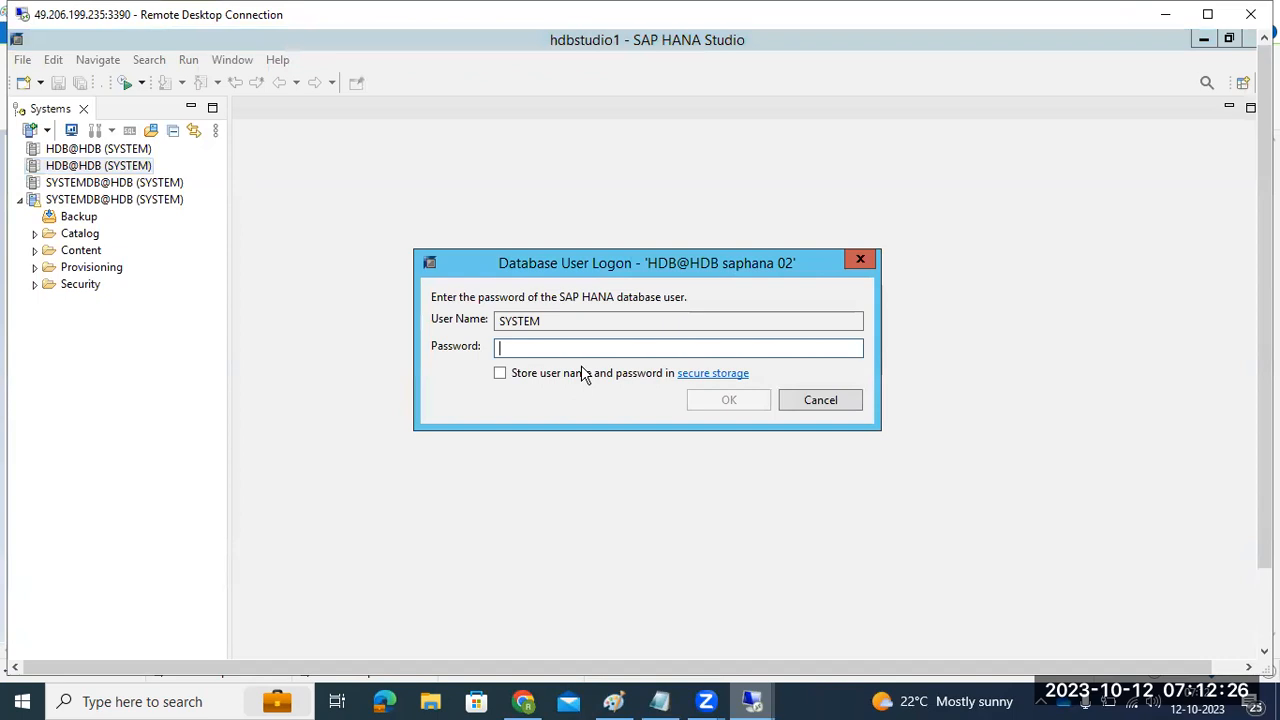
type("**********")
key("Return")
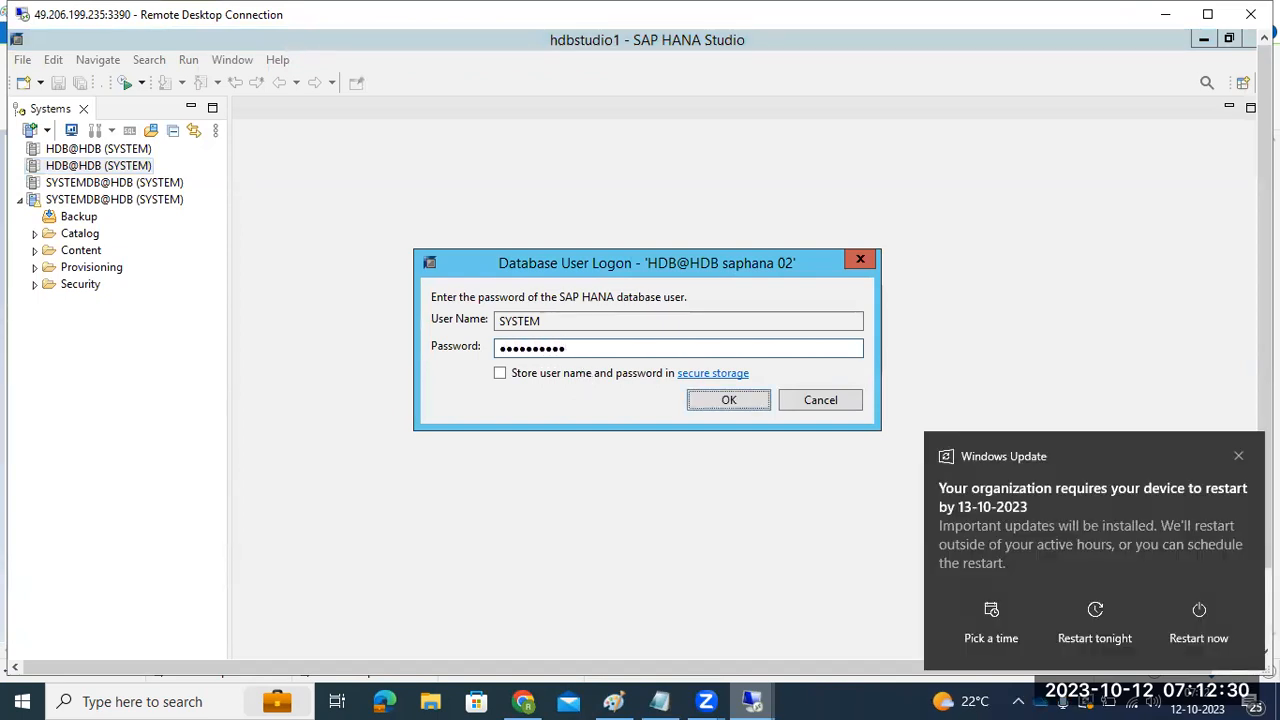
left_click(1238, 457)
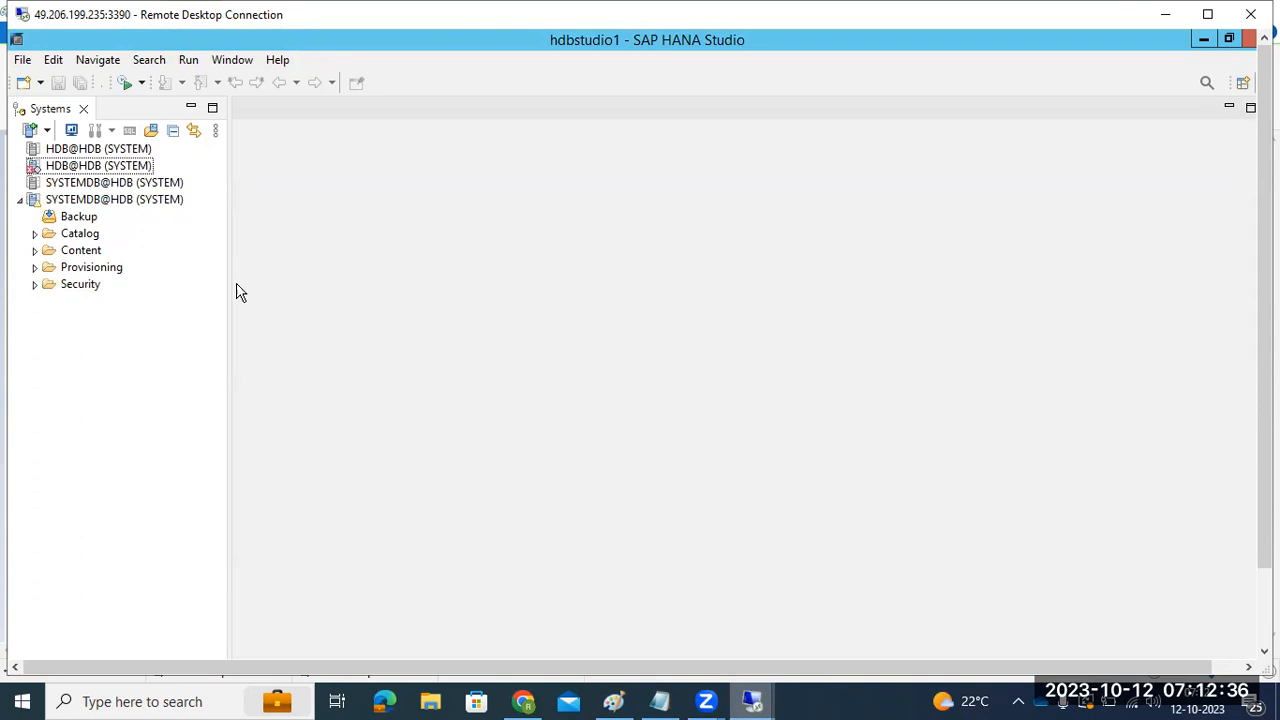
left_click(80, 204)
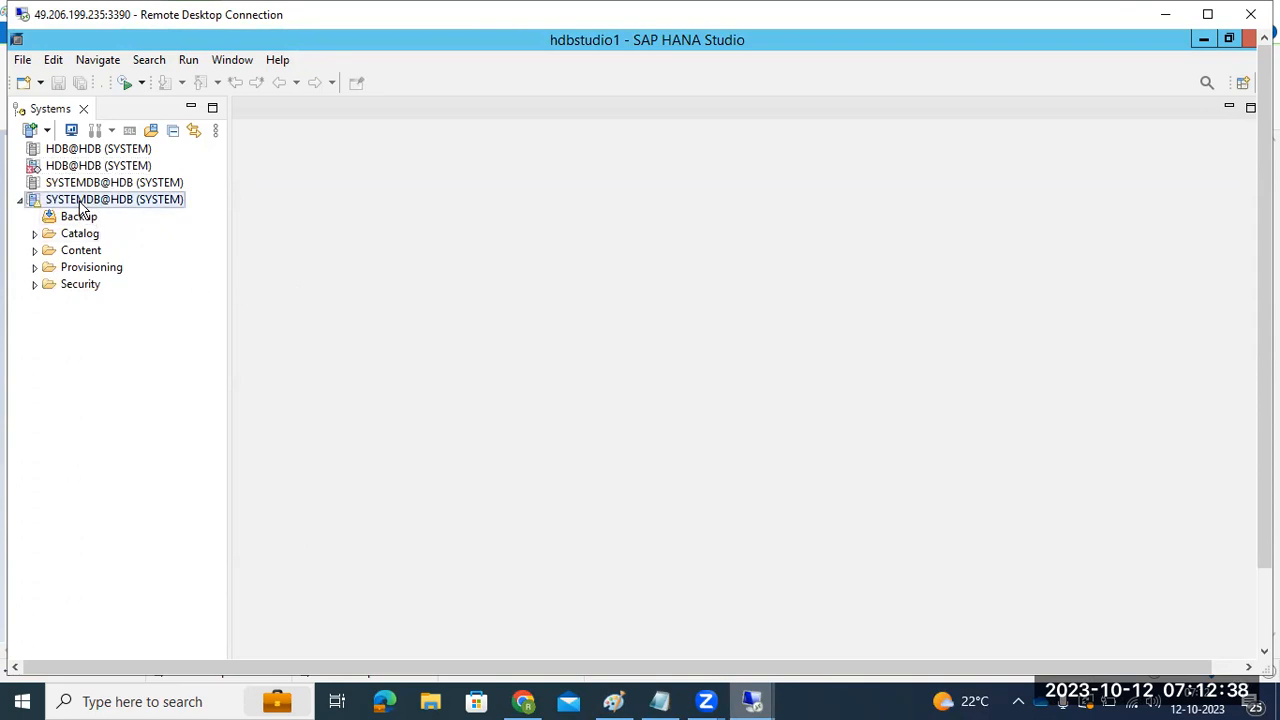
Step: Start tenant database recovery from SYSTEMDB@HDB's context menu, then reload the Cockpit home page
right_click(80, 206)
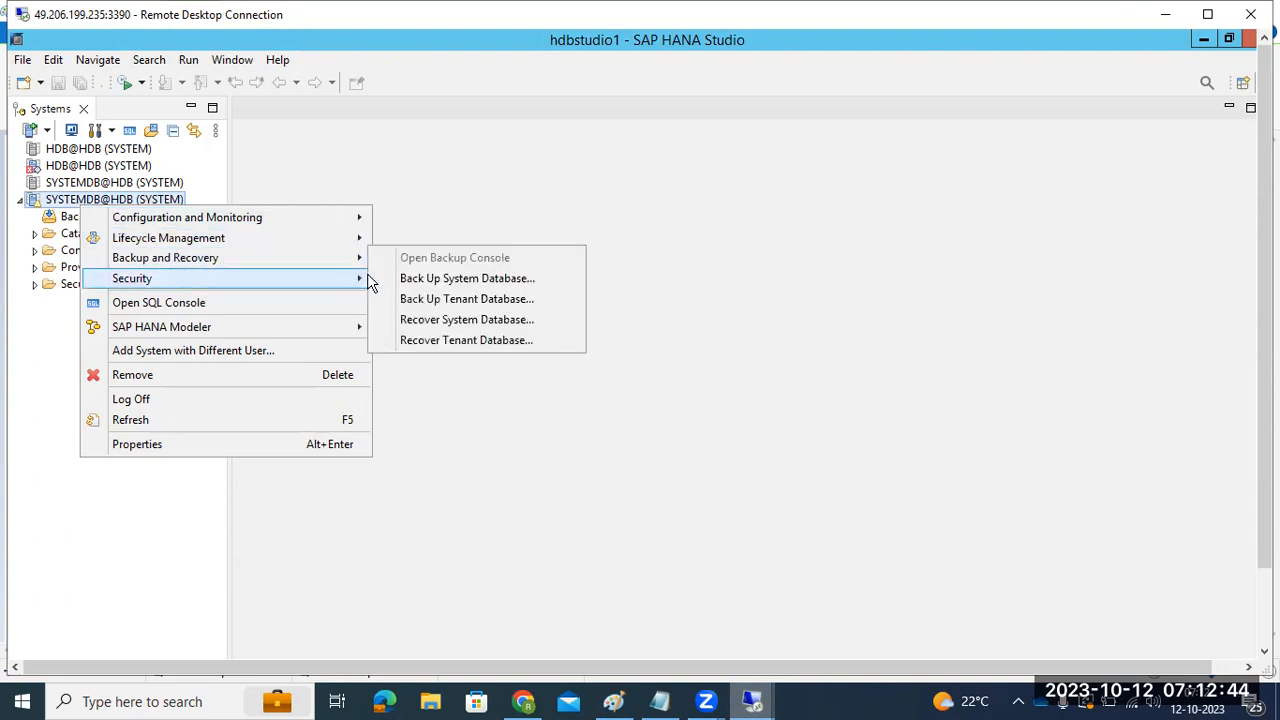
left_click(472, 342)
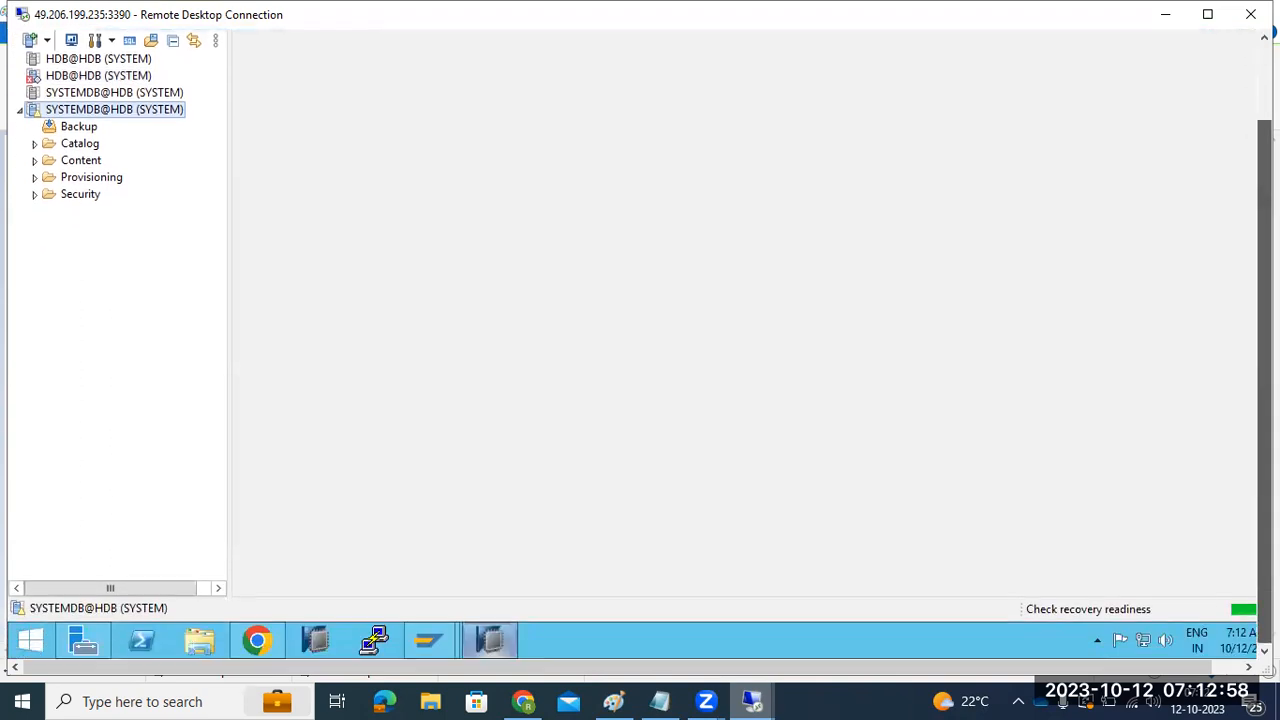
left_click(255, 643)
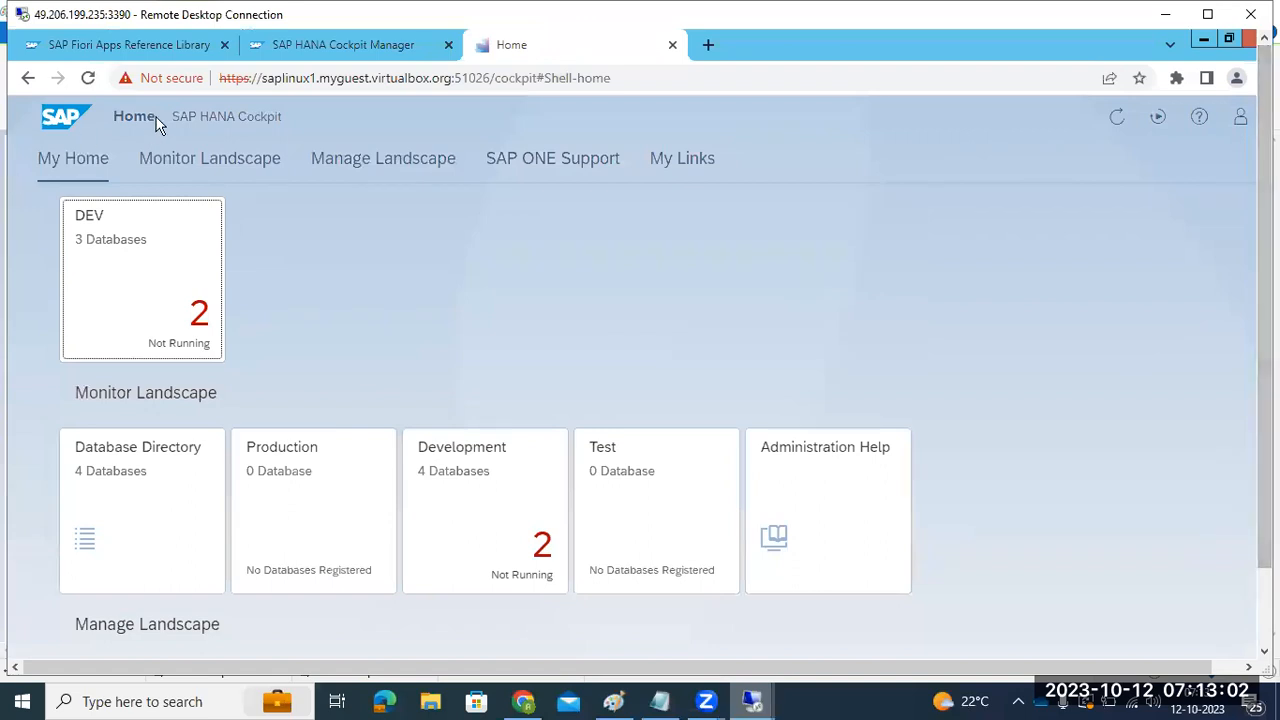
left_click(84, 84)
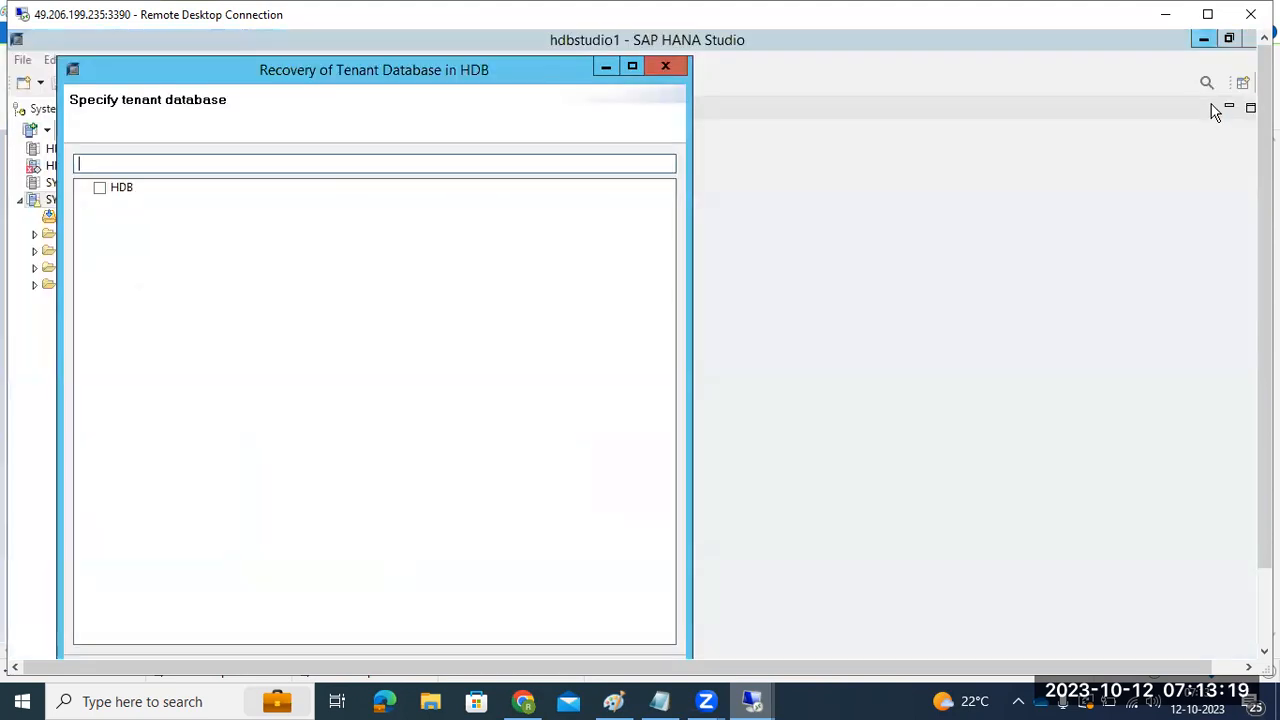
Step: Select HDB as the tenant database to recover and advance to the recovery type page
left_click(1204, 38)
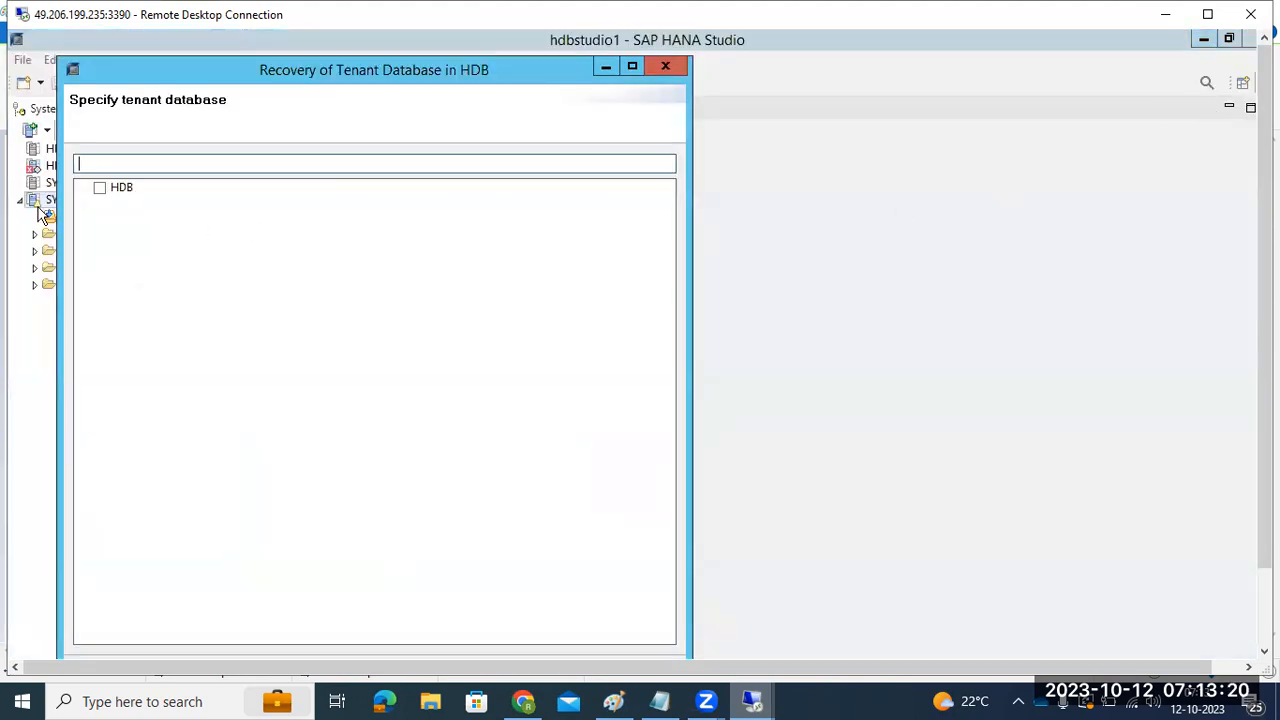
left_click(99, 189)
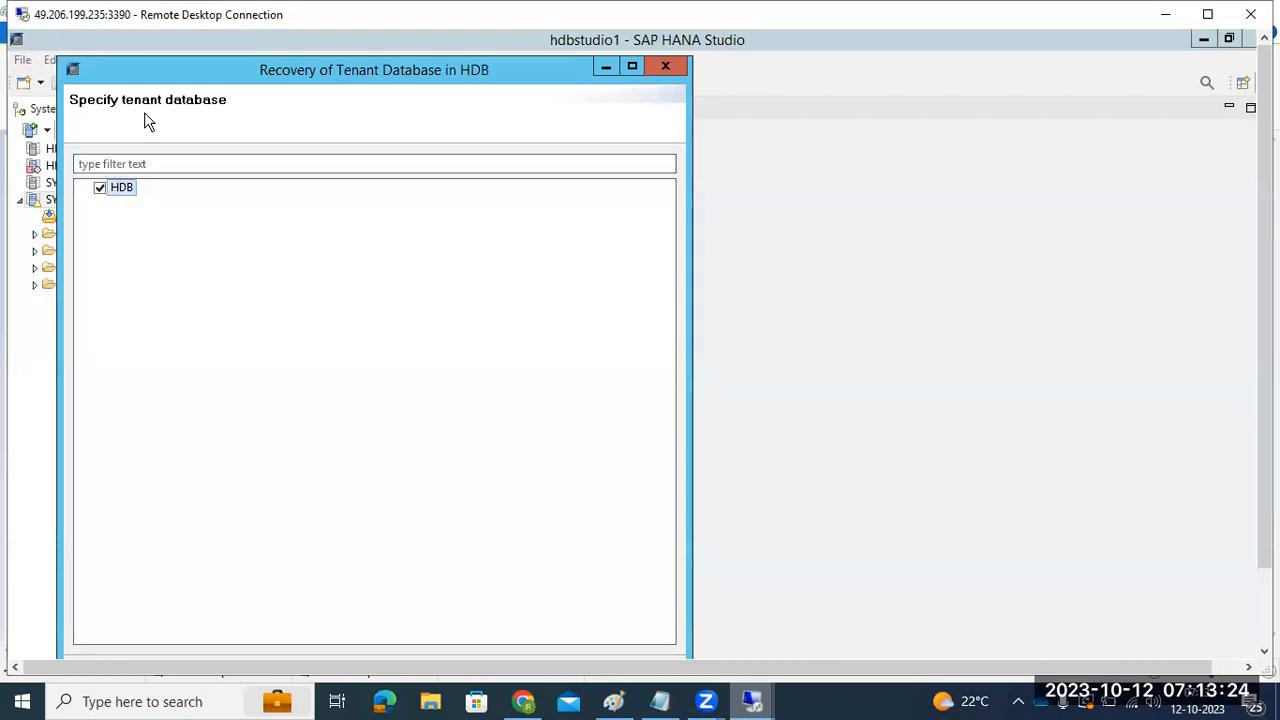
left_click_drag(143, 120, 240, 135)
left_click_drag(1265, 250, 1265, 345)
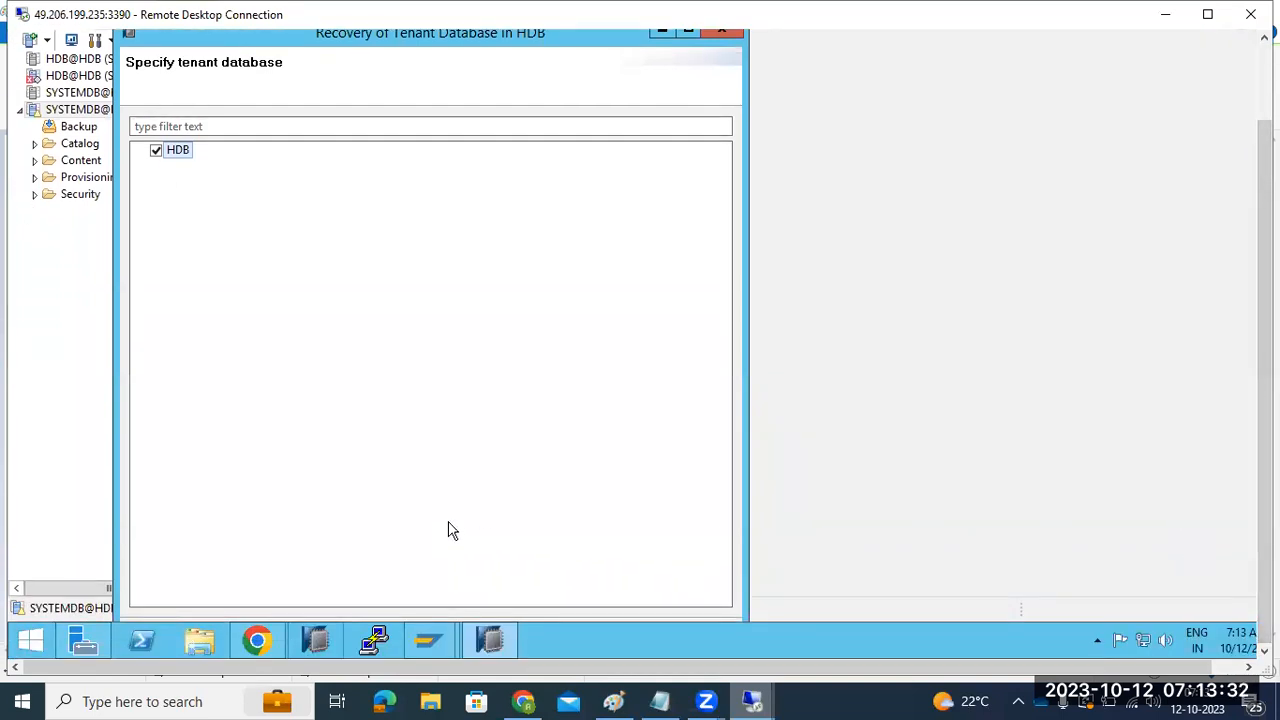
left_click_drag(310, 34, 330, 71)
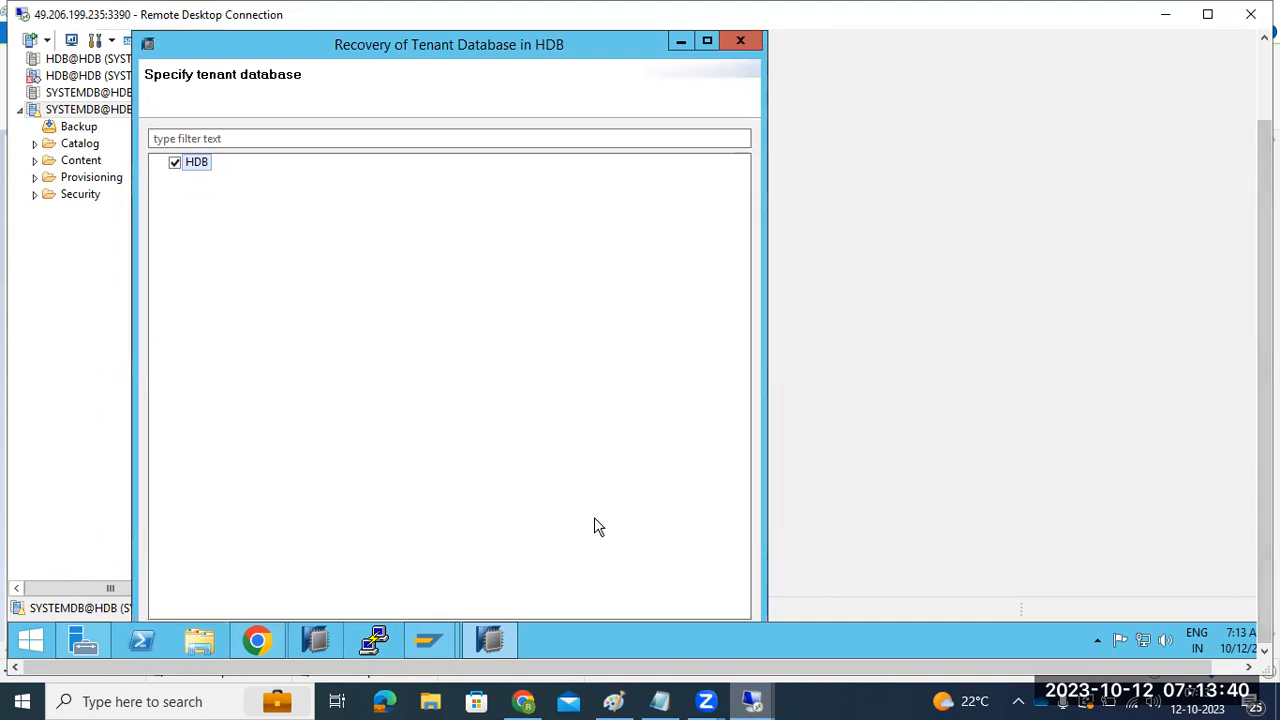
key("Return")
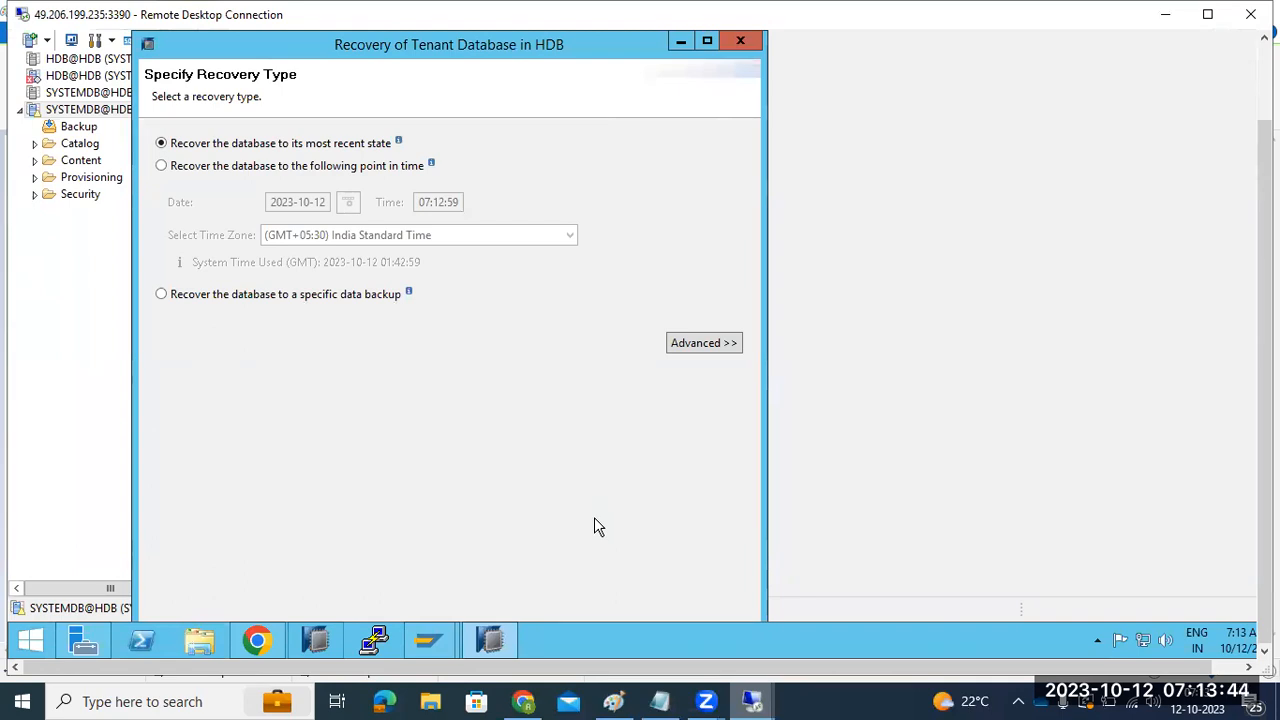
Step: Maximize the remote desktop and try the point-in-time and most-recent-state recovery options
left_click(1207, 14)
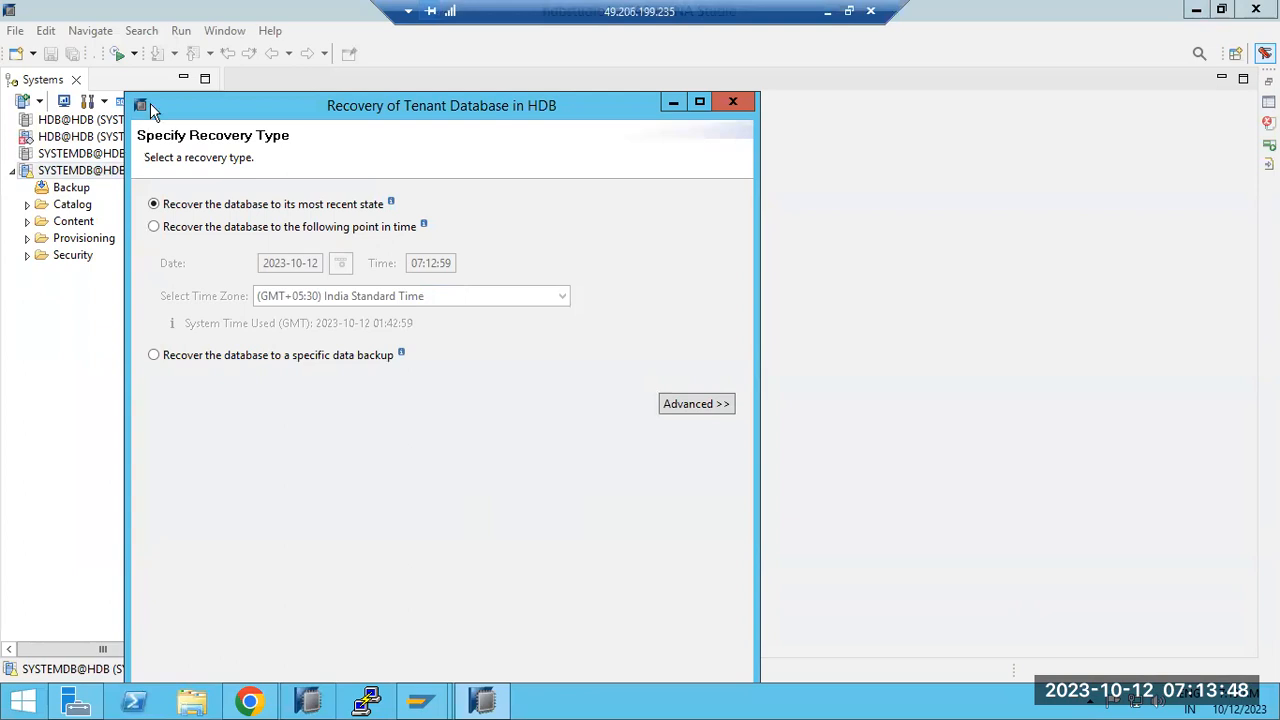
left_click_drag(150, 108, 316, 147)
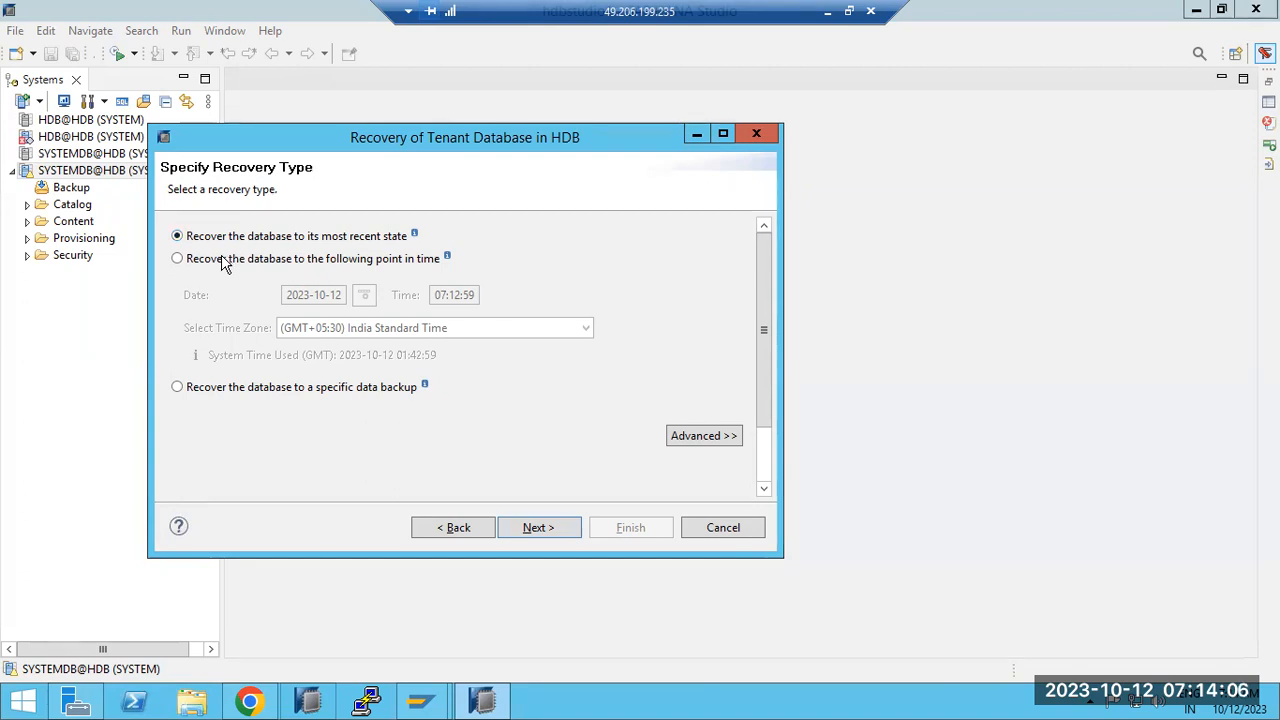
left_click(224, 261)
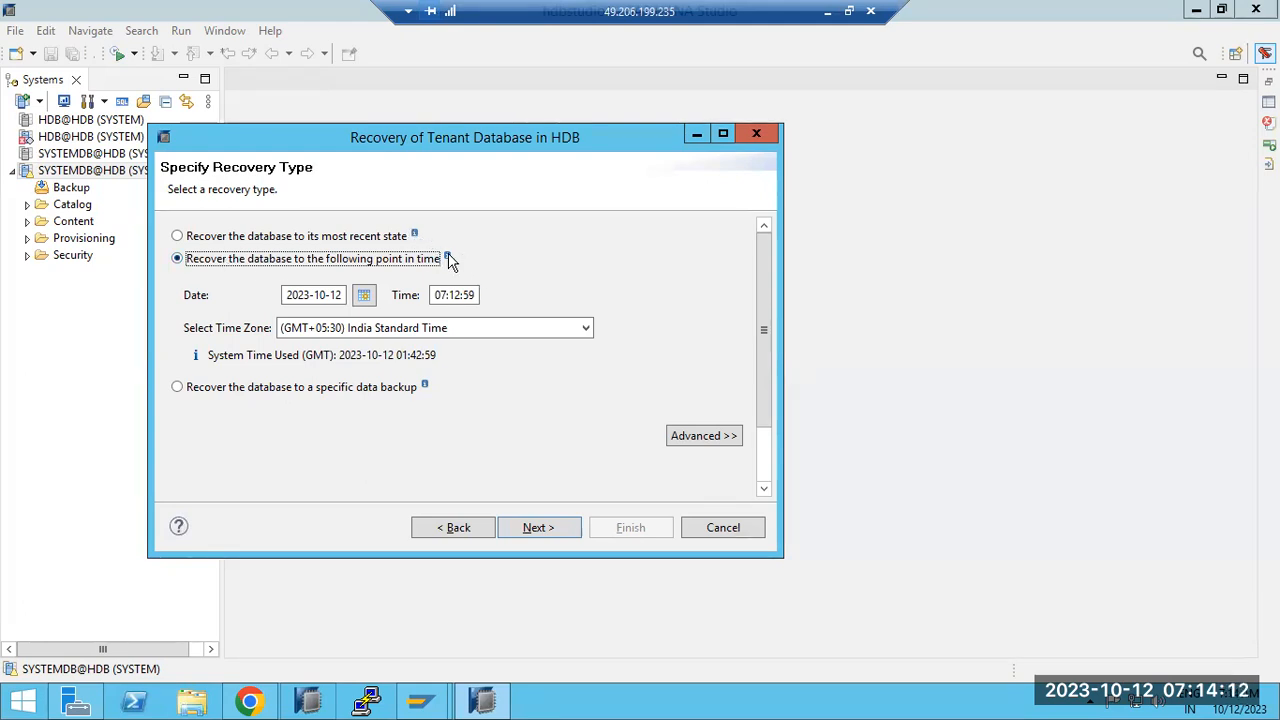
left_click(453, 295)
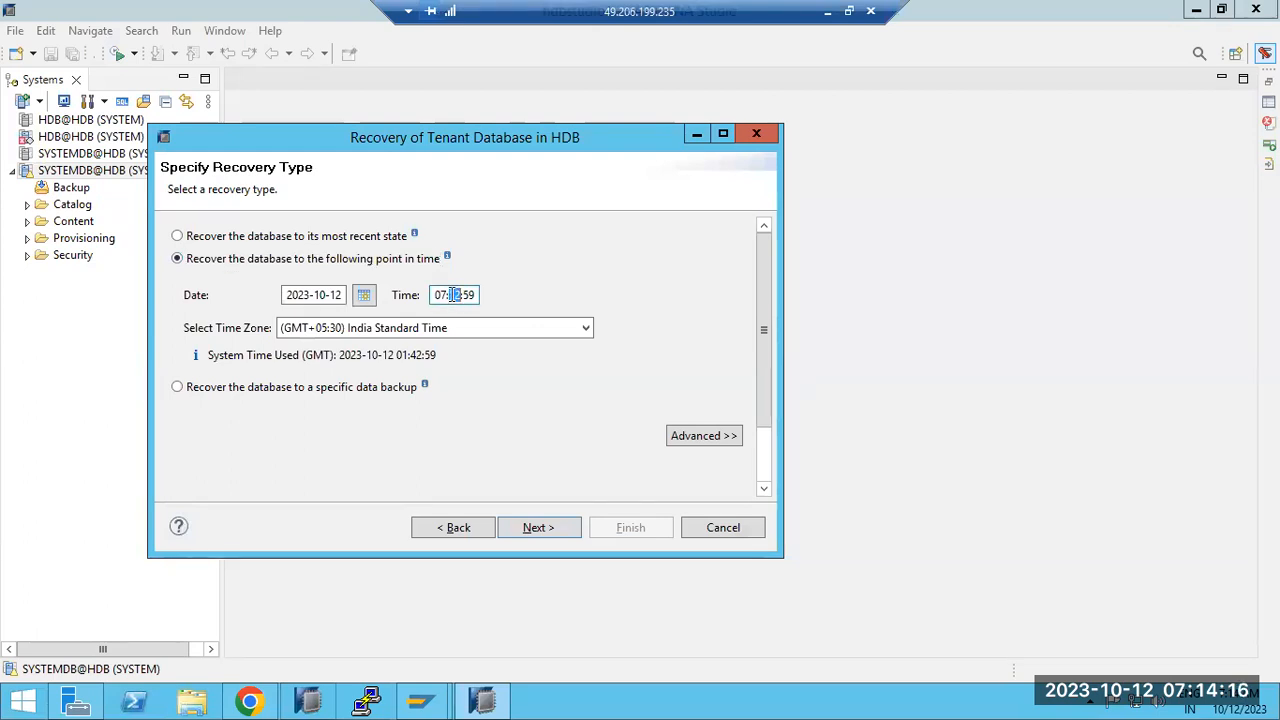
mouse_move(448, 257)
left_click(260, 240)
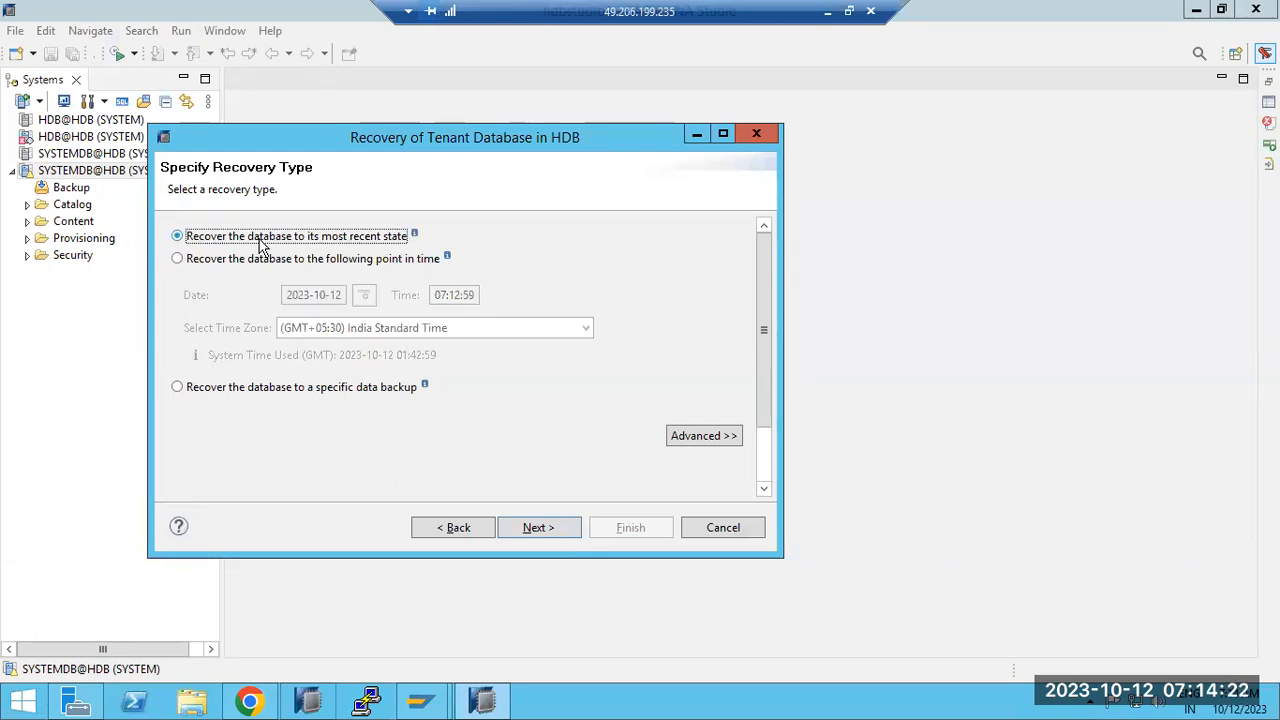
left_click(272, 261)
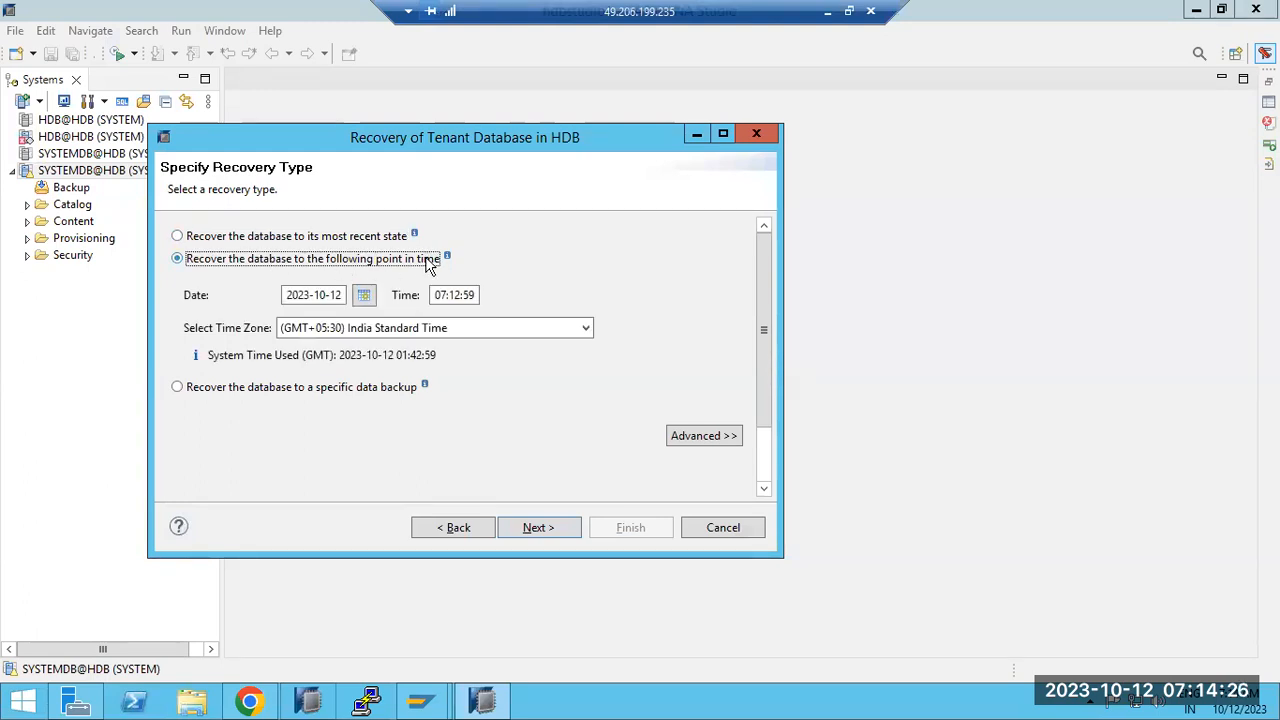
mouse_move(447, 254)
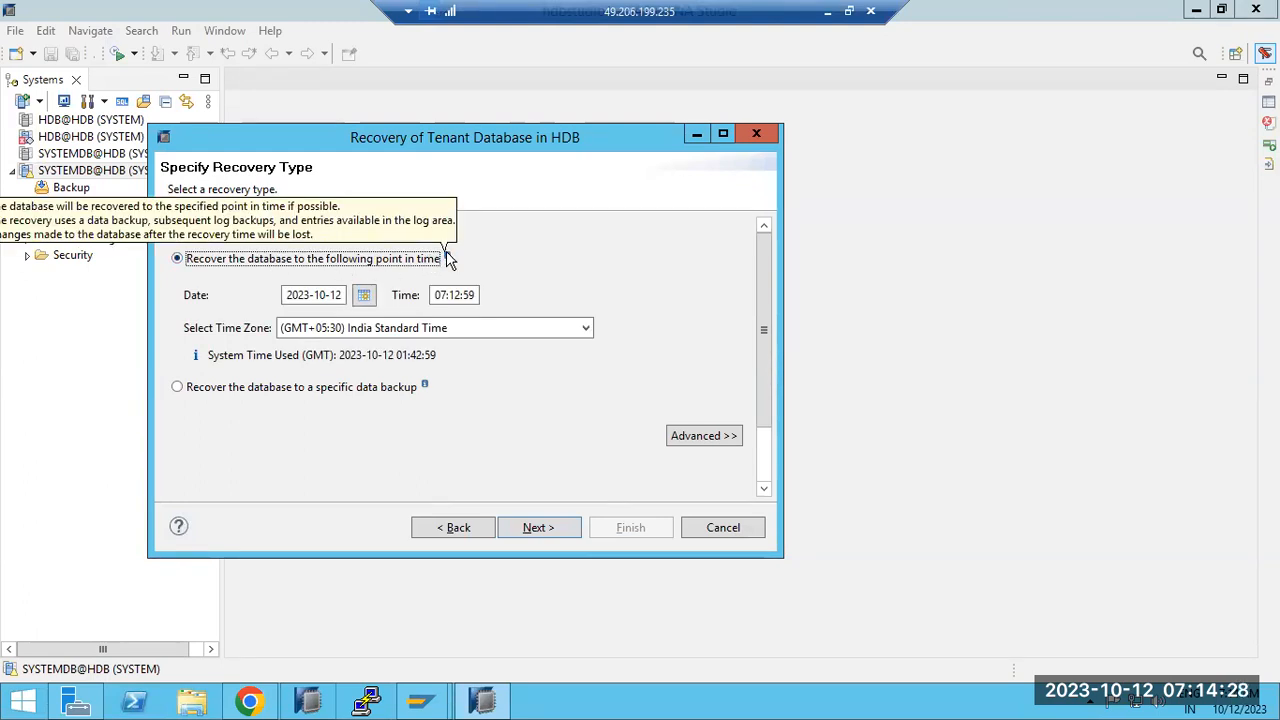
Step: Choose 'Recover the database to a specific data backup' and continue to the backup location step
left_click_drag(343, 133, 622, 128)
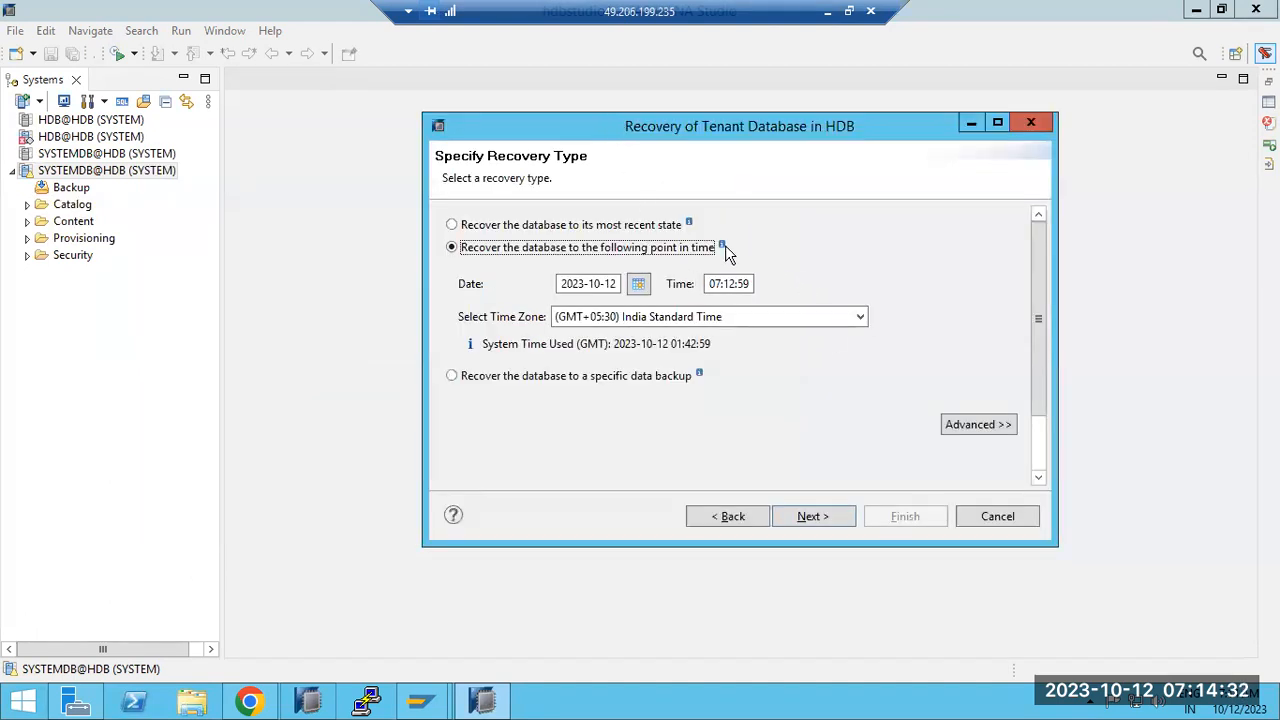
mouse_move(722, 248)
mouse_move(688, 224)
left_click(450, 226)
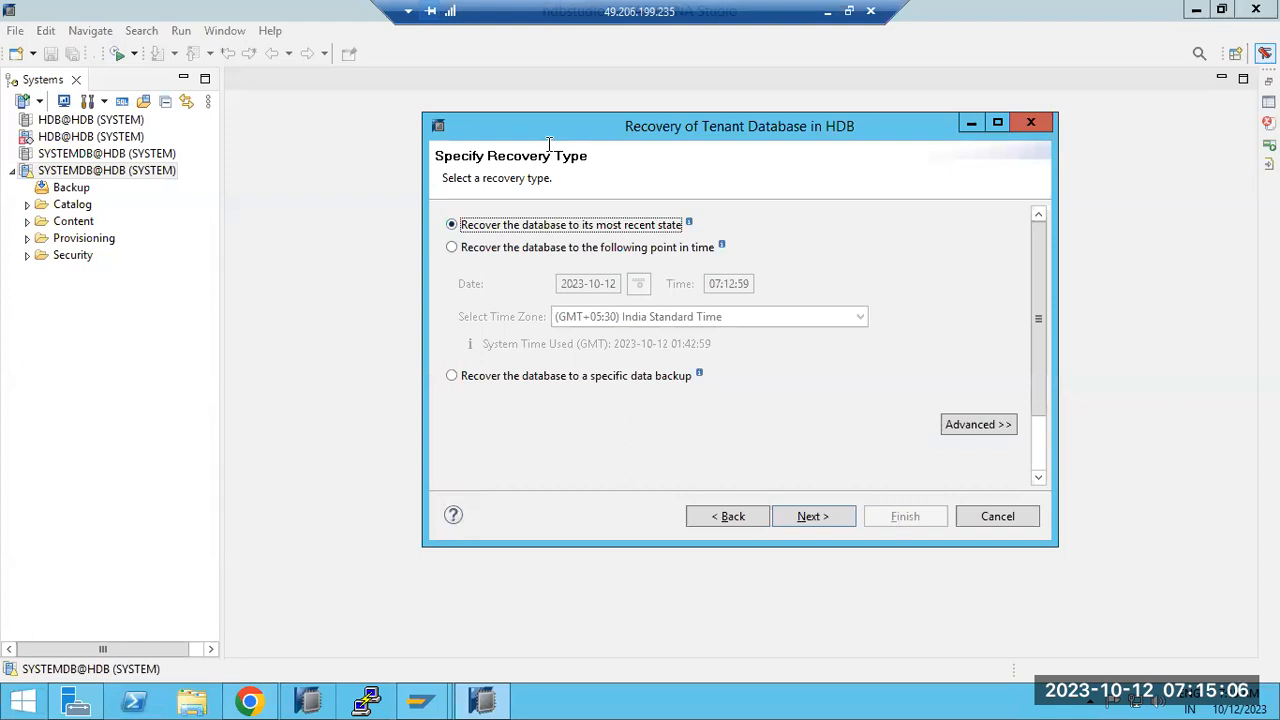
left_click(500, 254)
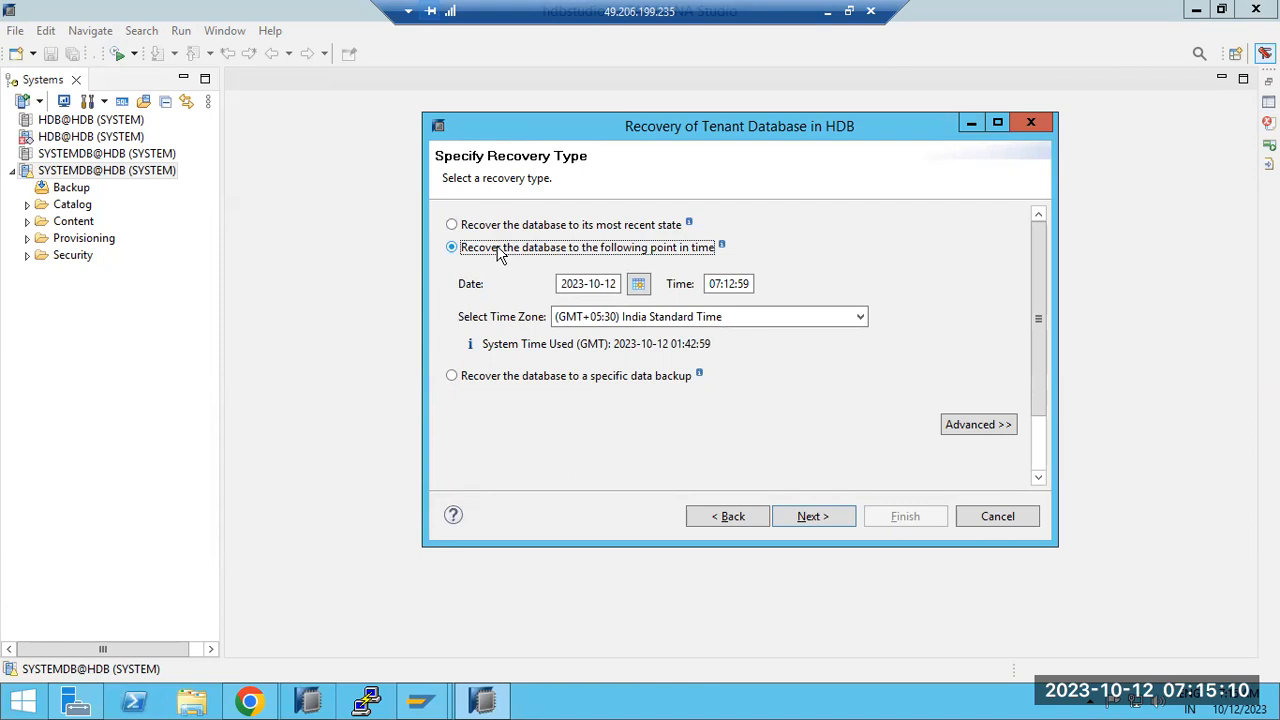
left_click(719, 285)
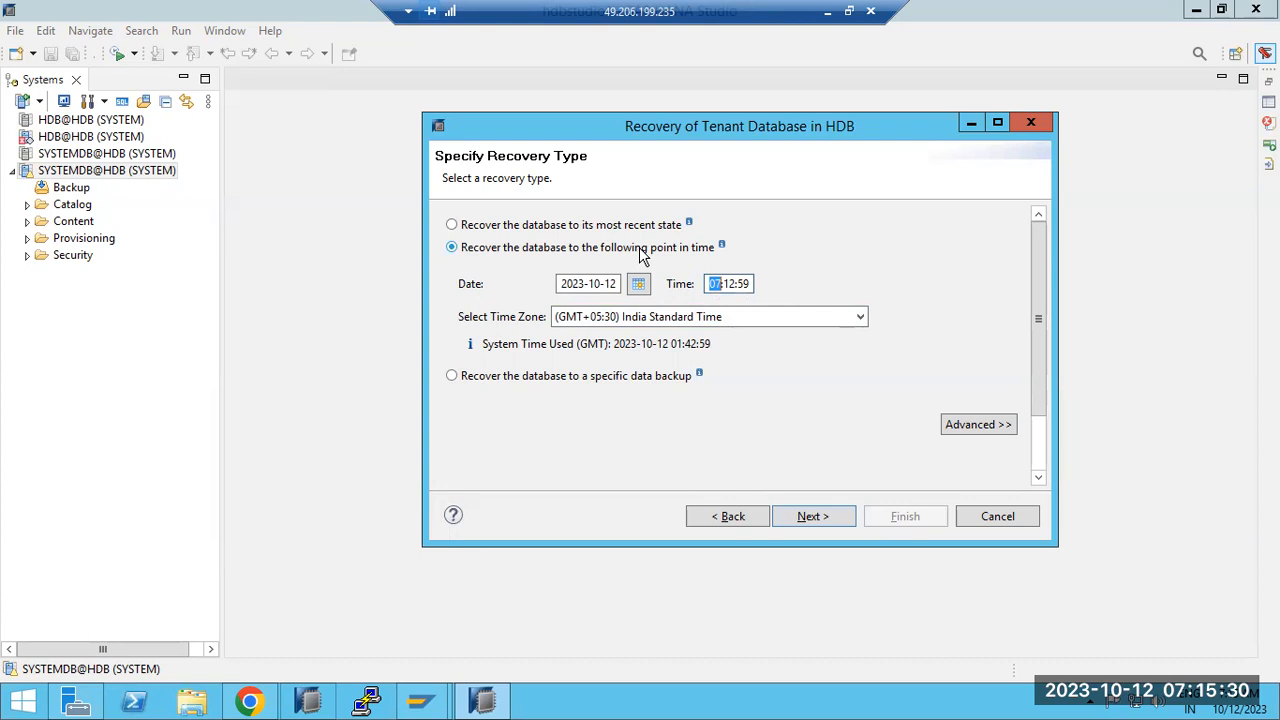
left_click(478, 388)
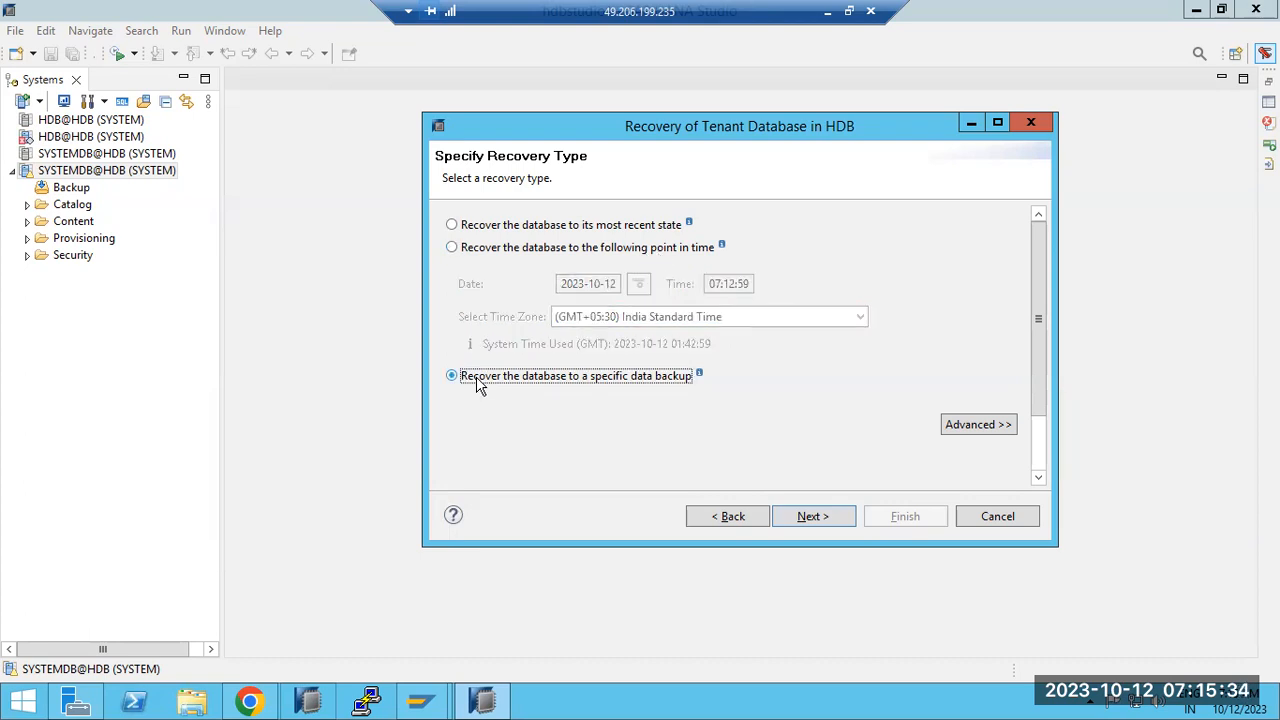
left_click(812, 518)
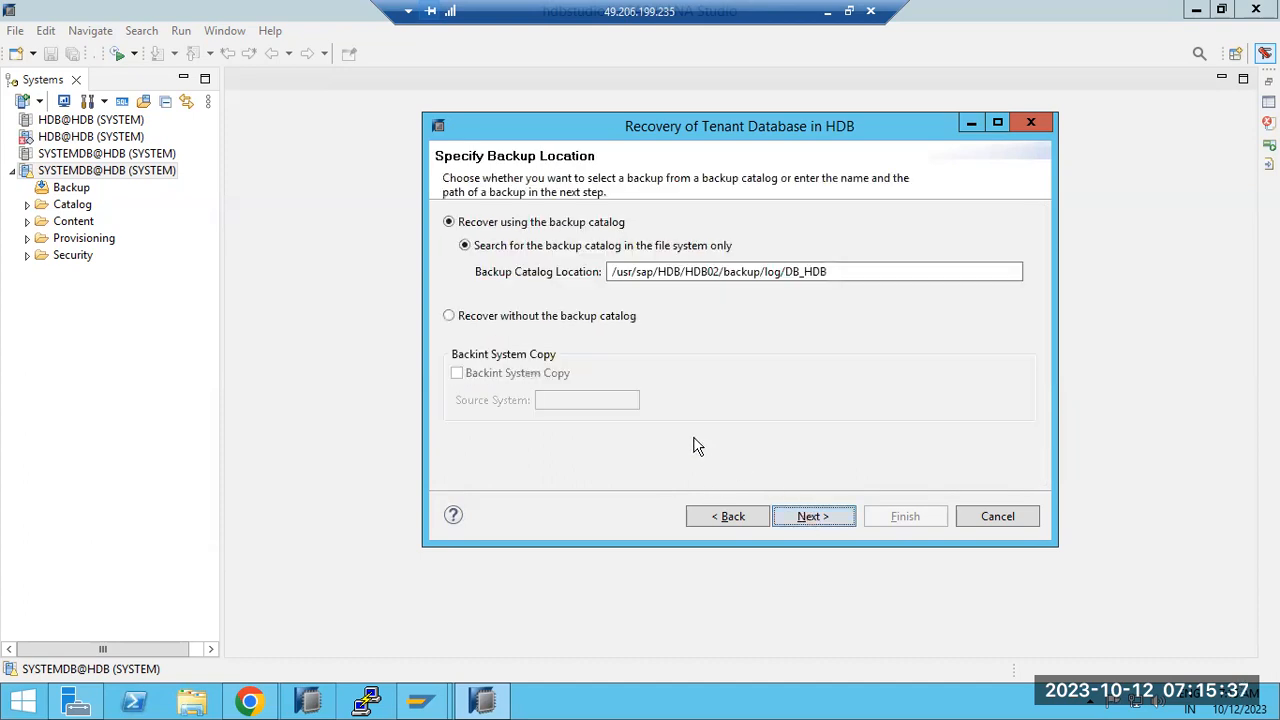
Step: Proceed with the backup catalog, confirm stopping the HDB tenant, and bring up PuTTY
left_click(840, 517)
left_click(815, 348)
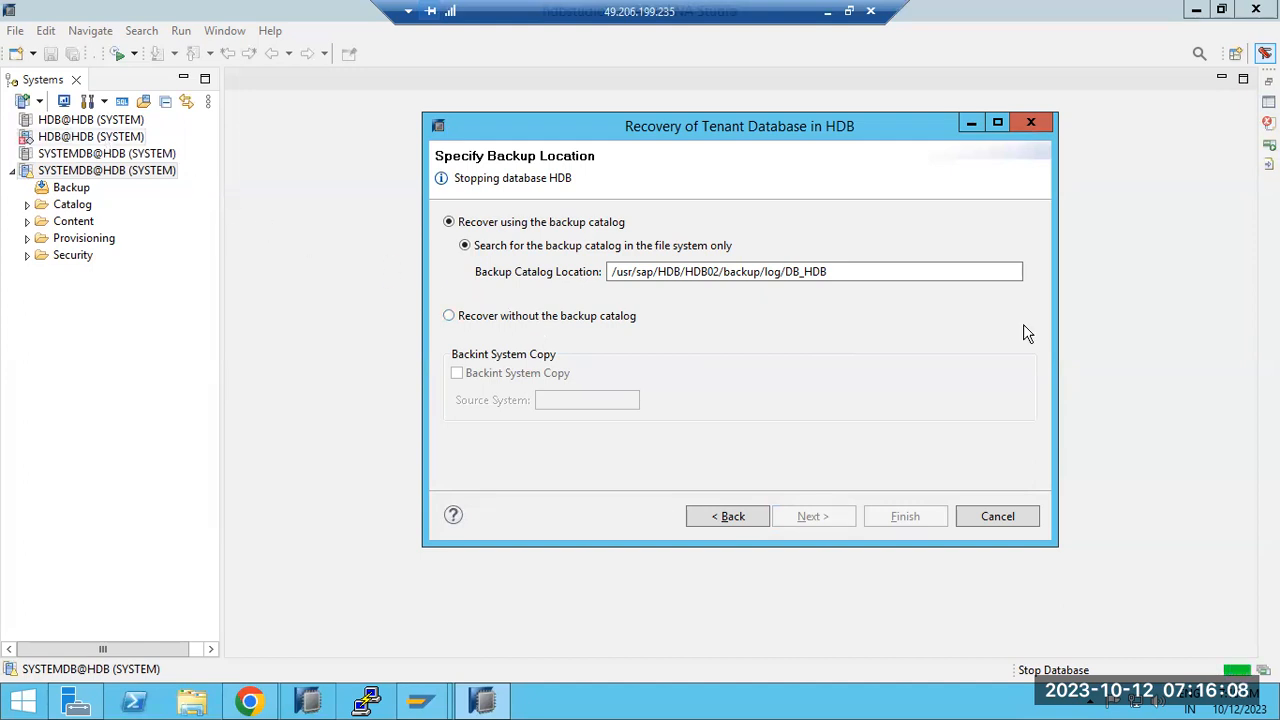
left_click(364, 708)
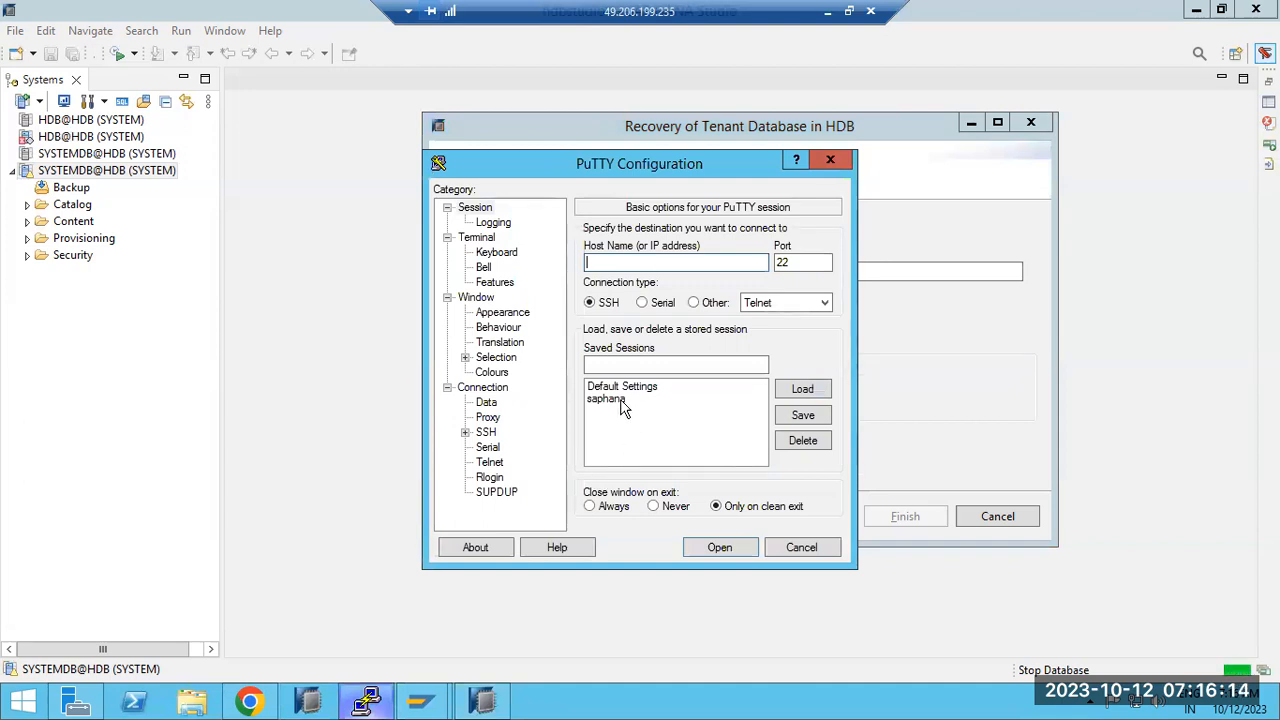
Step: Select the saphana saved session in PuTTY Configuration, then cancel without connecting
left_click(606, 399)
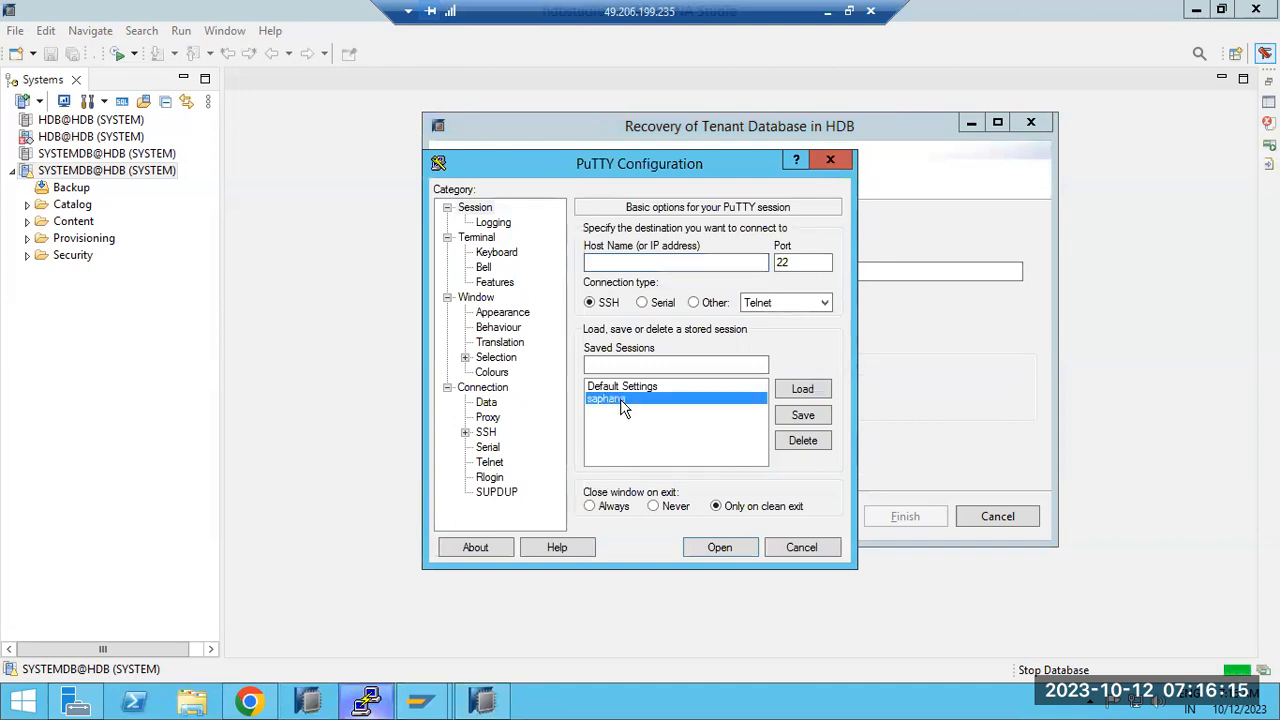
left_click(798, 551)
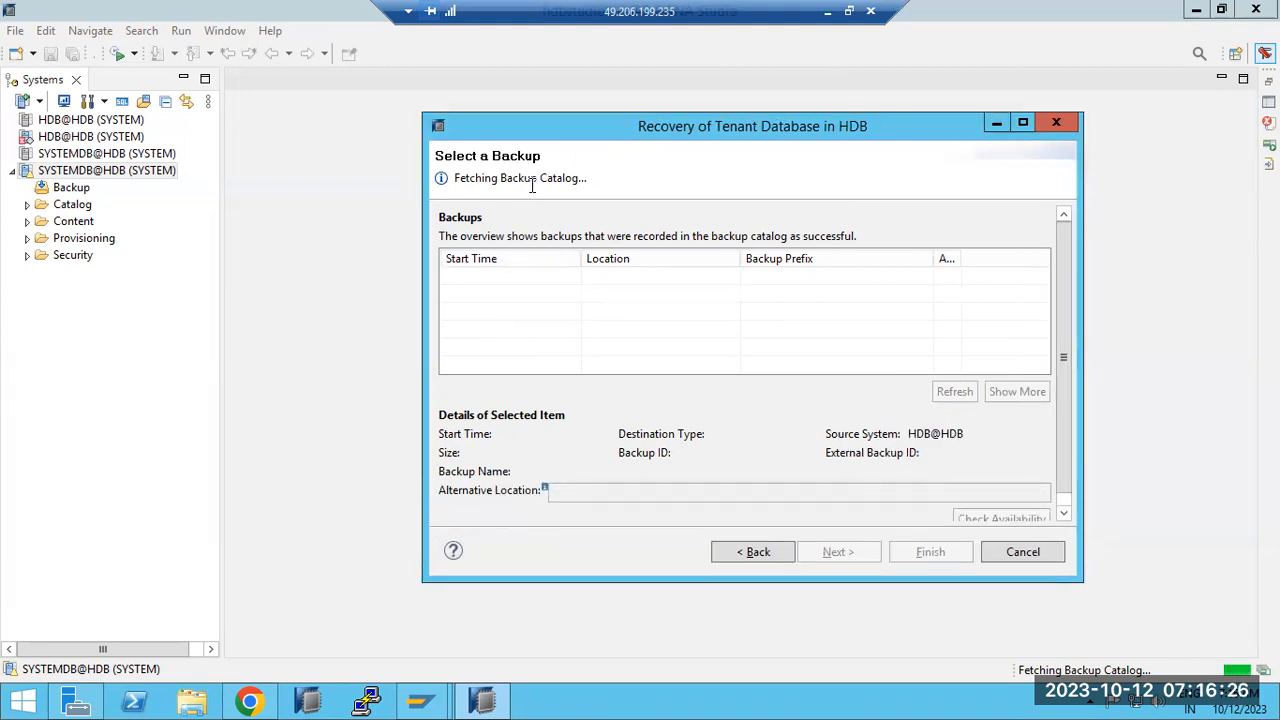
left_click_drag(500, 180, 589, 179)
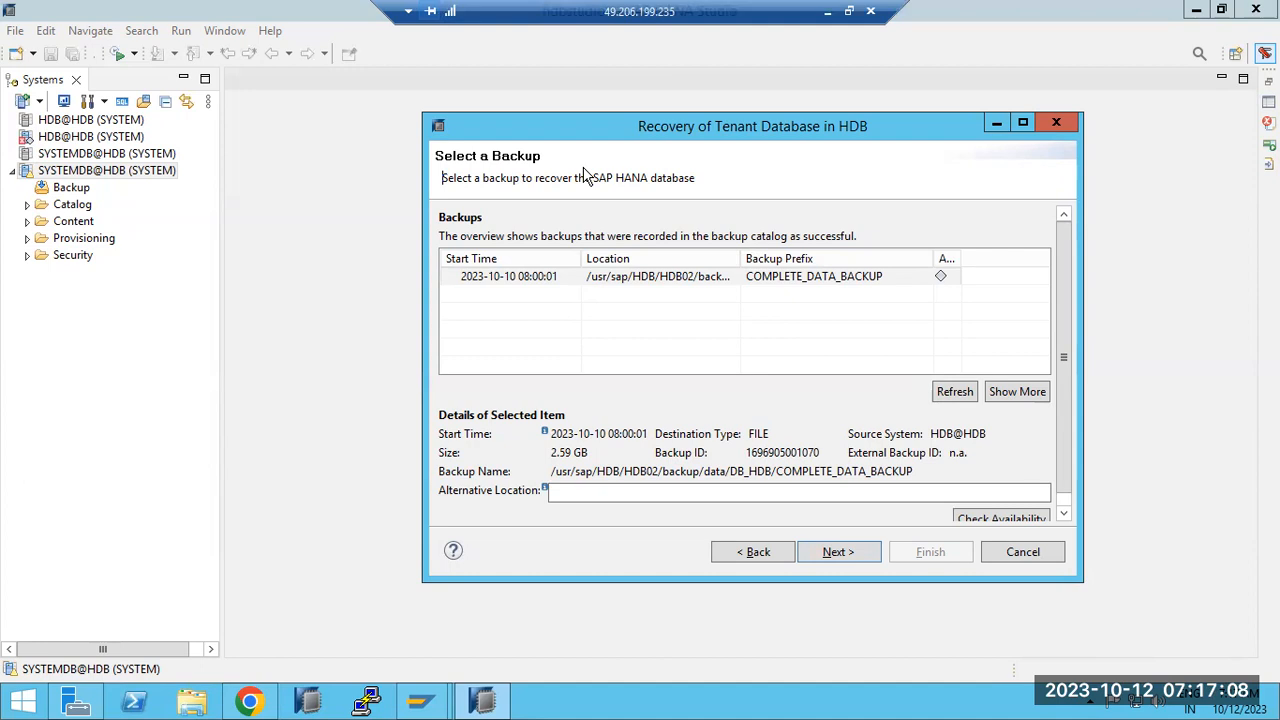
left_click(491, 278)
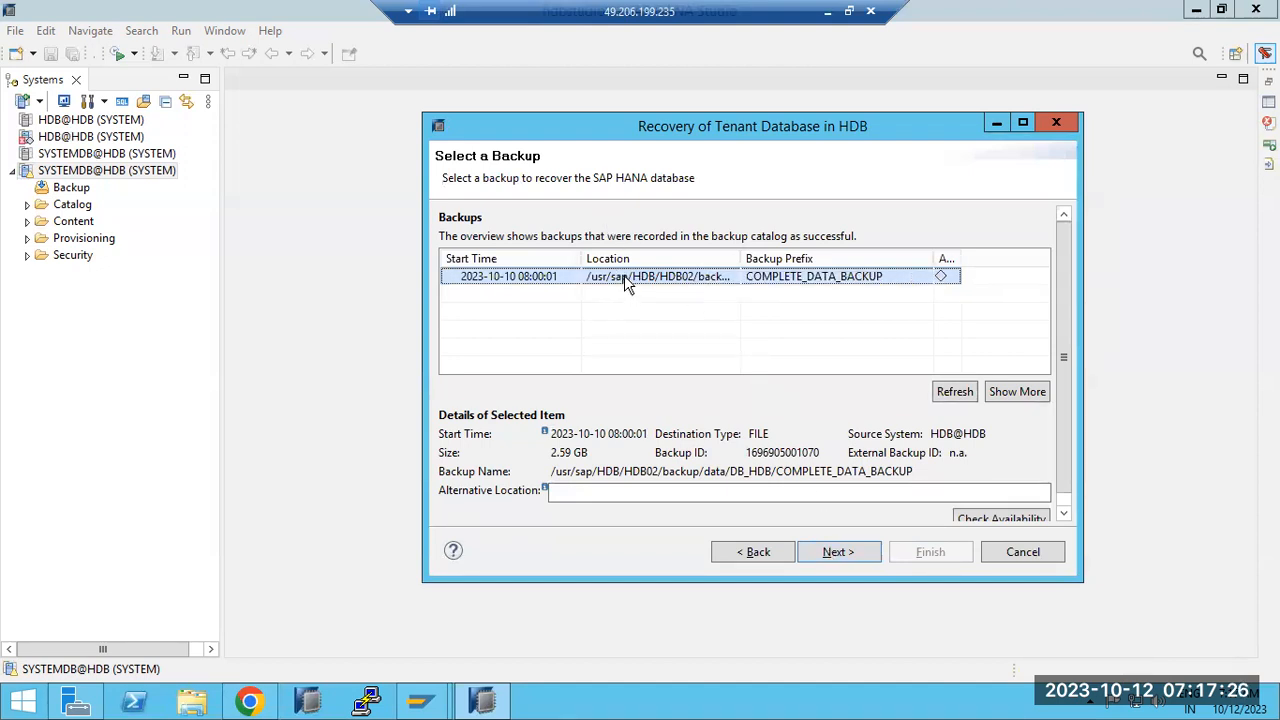
left_click(826, 560)
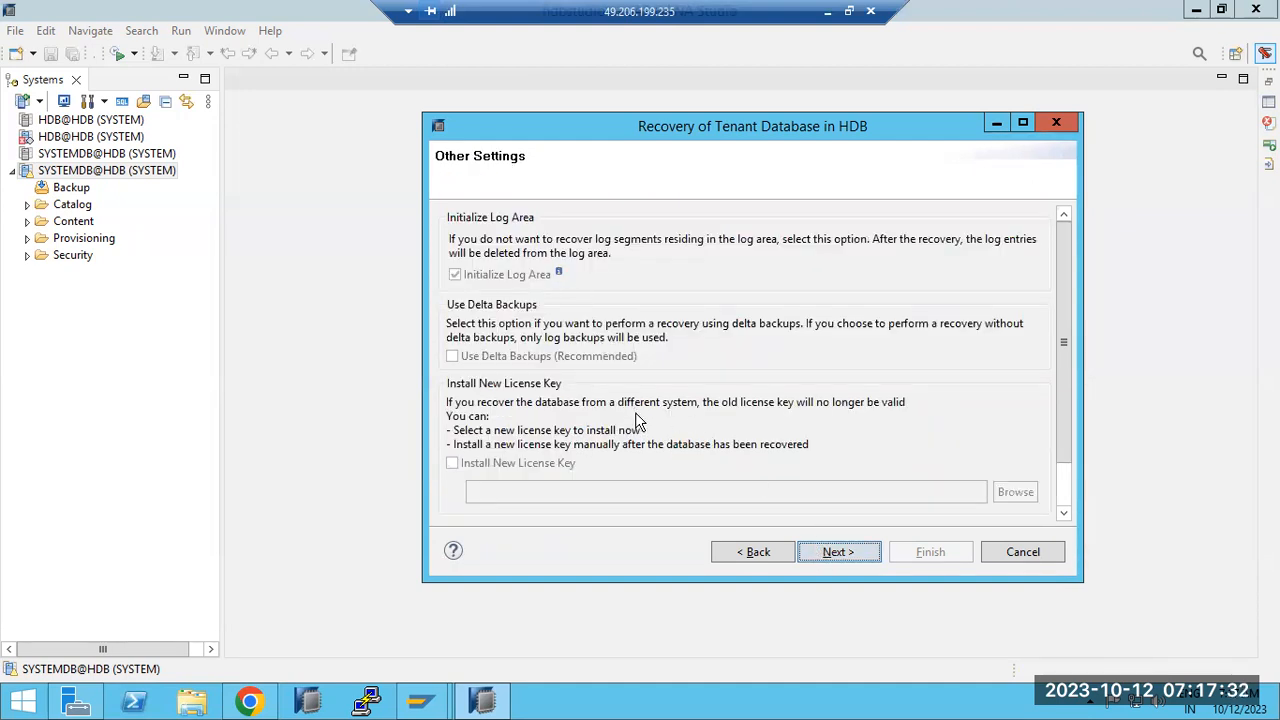
left_click(757, 552)
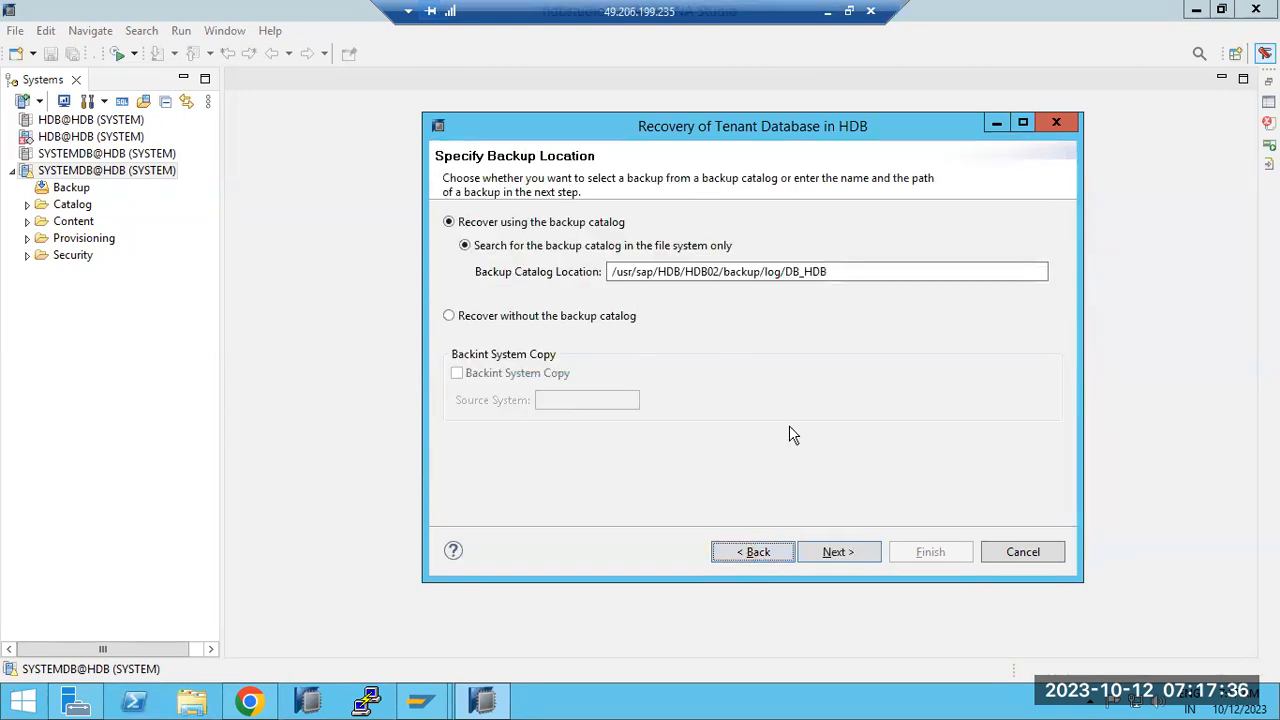
Step: Reload the backup catalog list and switch to SAP HANA Cockpit in Chrome while it loads
left_click(834, 552)
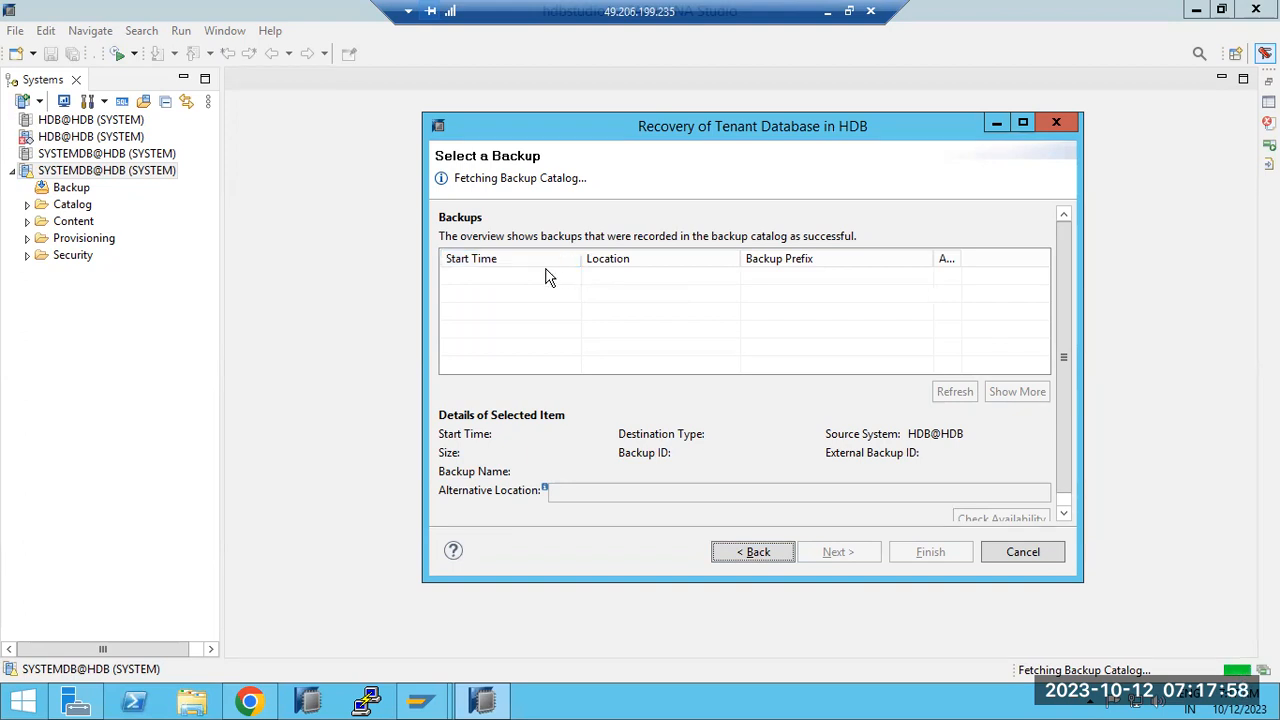
left_click_drag(540, 180, 583, 180)
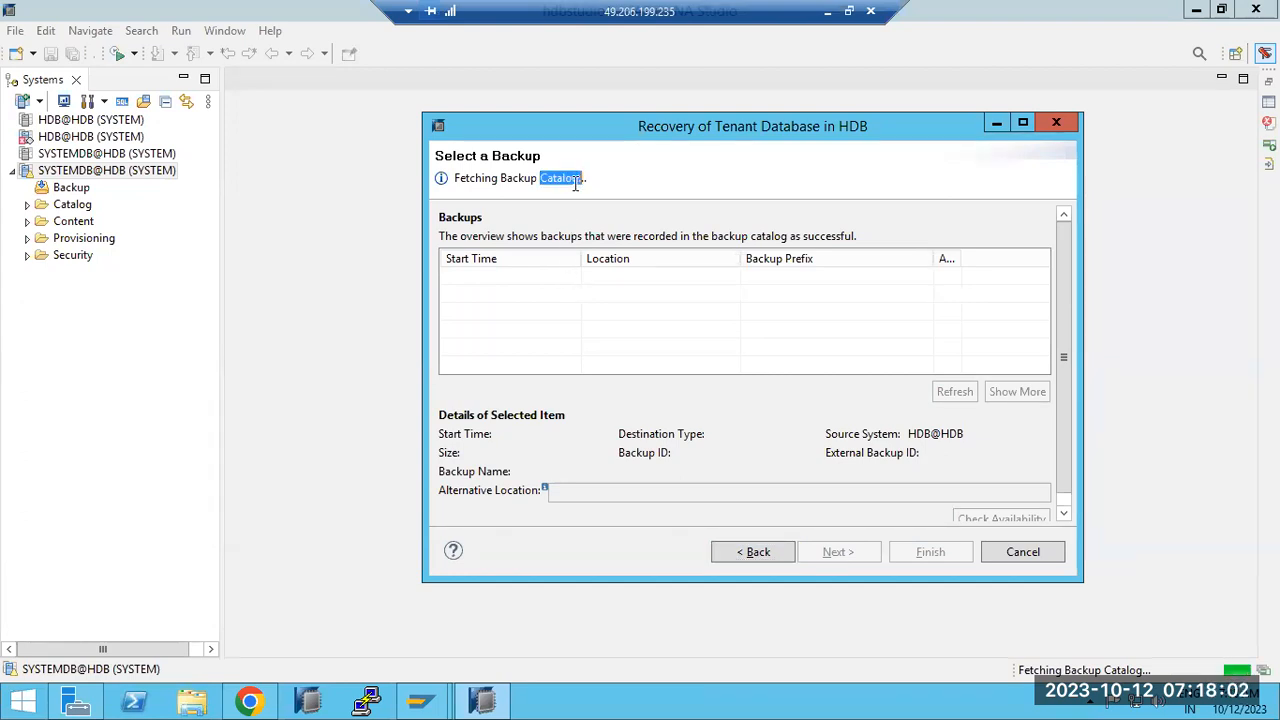
left_click(250, 700)
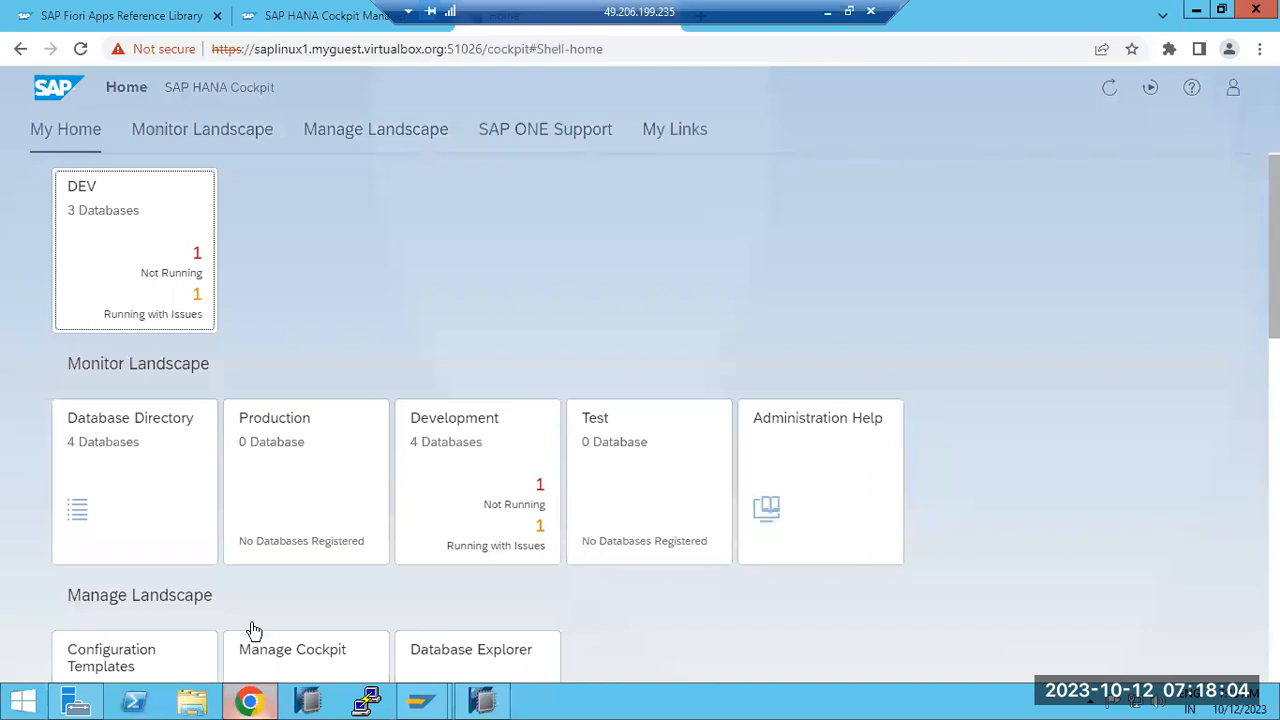
Step: Reload Cockpit, open the DEV group's databases and view the SYSTEMDB@HDB overview
left_click(81, 50)
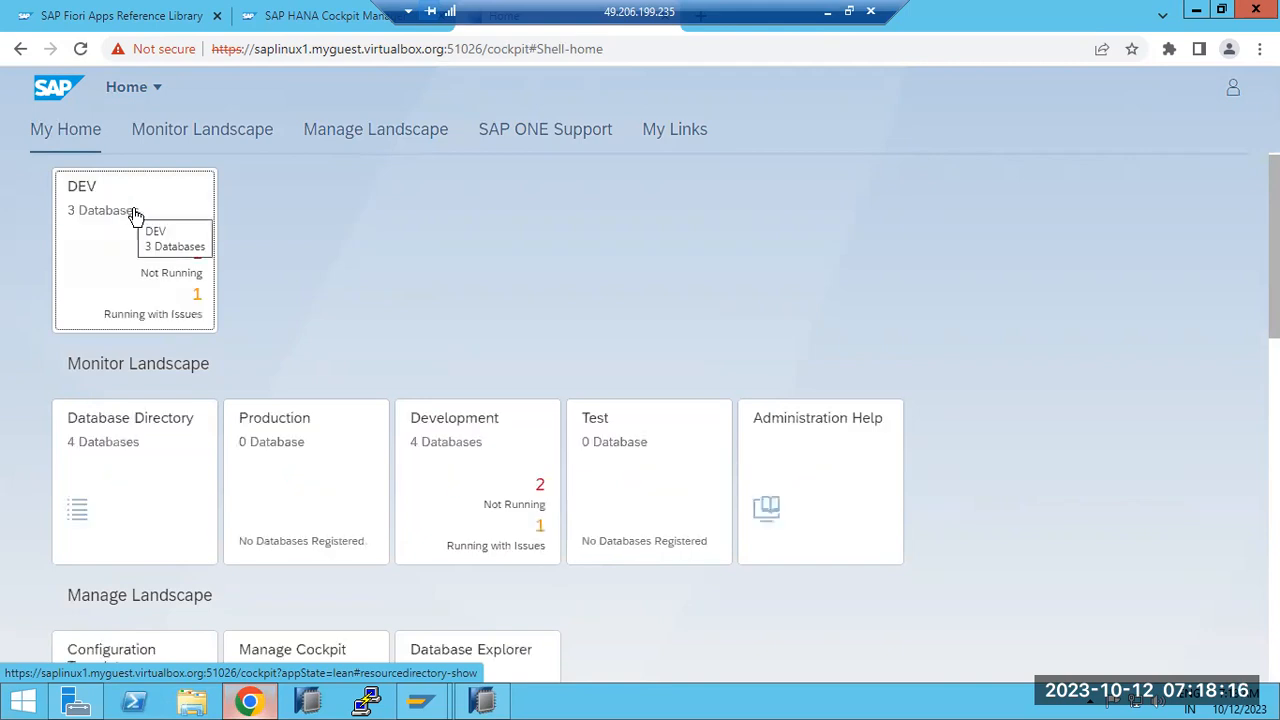
left_click(143, 271)
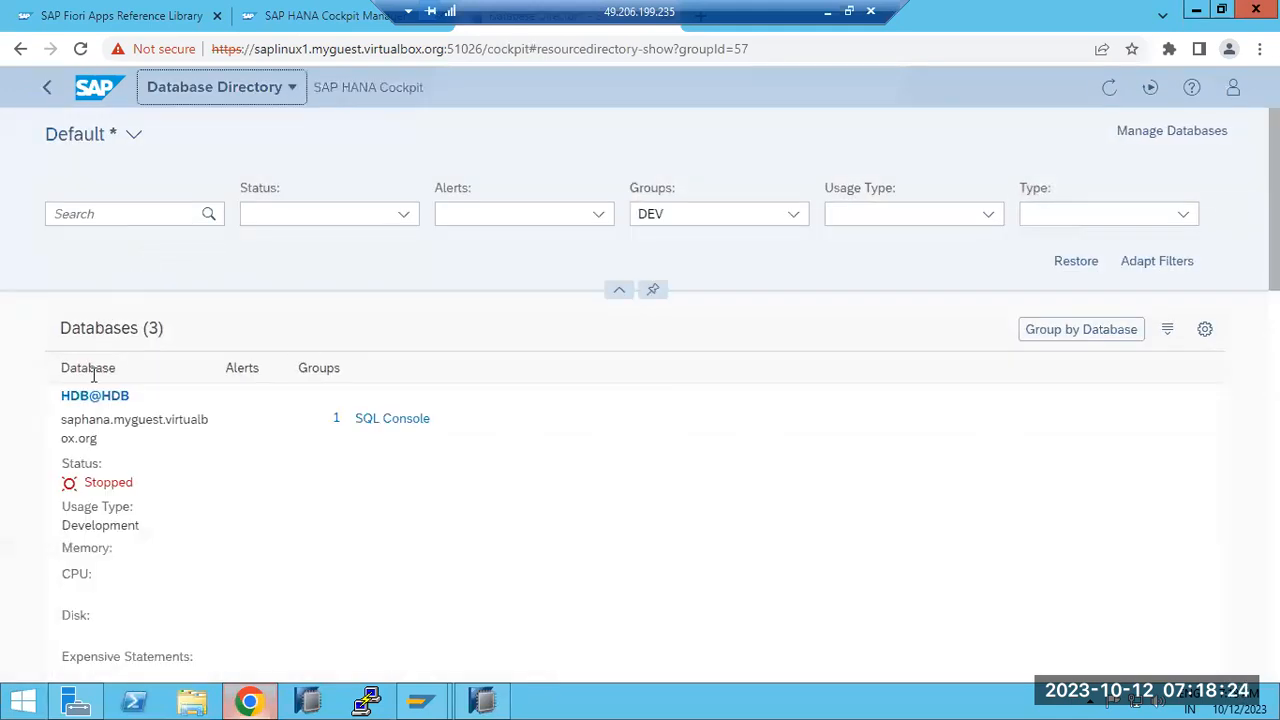
scroll(90, 400, "down", 5)
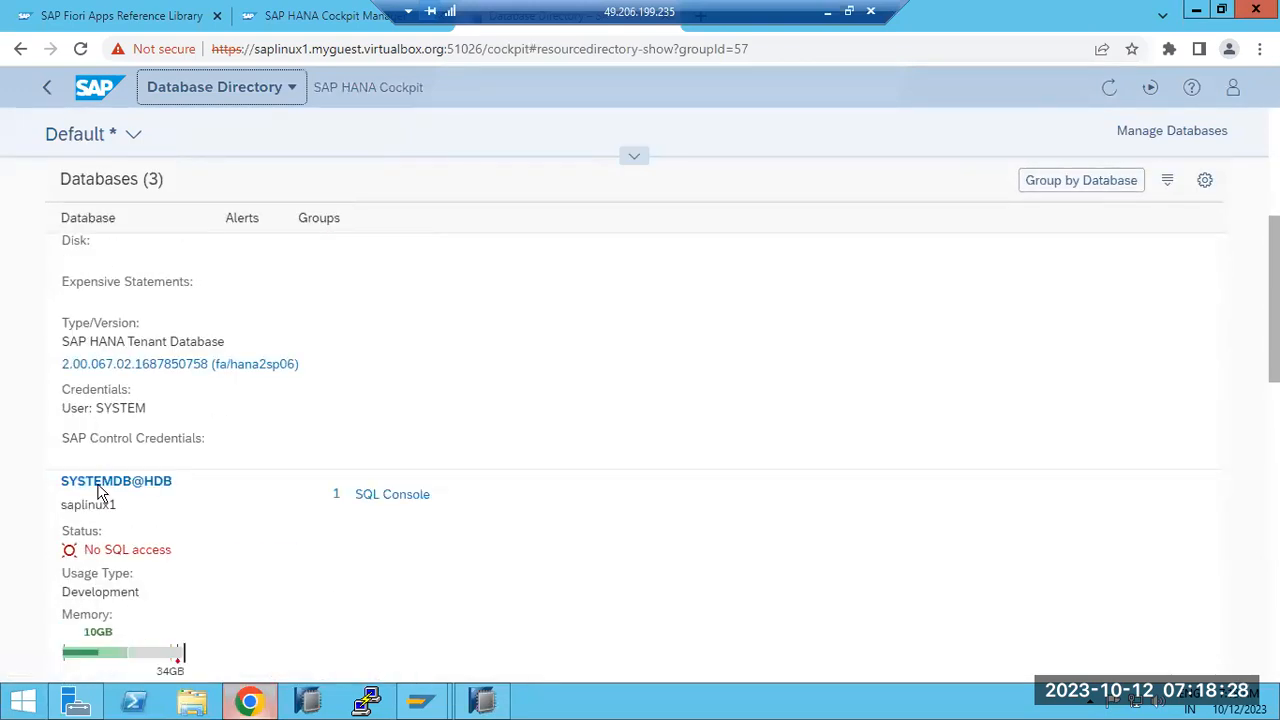
left_click(101, 485)
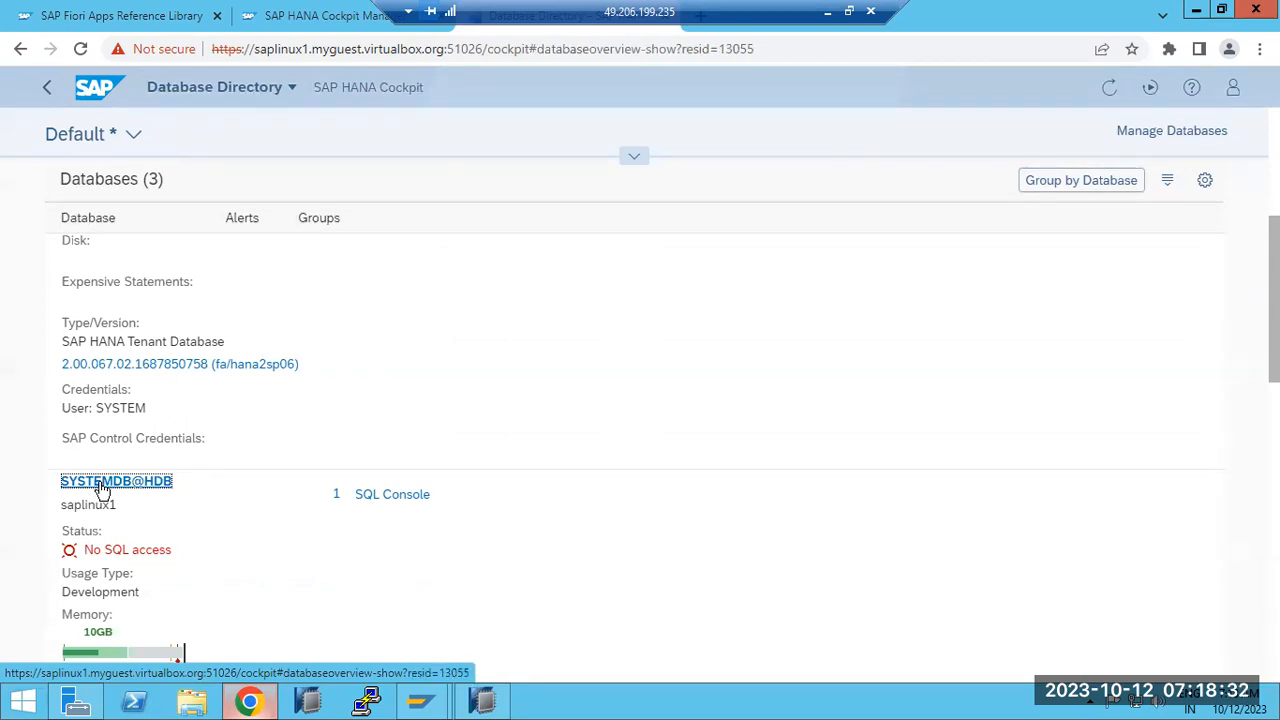
scroll(88, 550, "down", 1)
scroll(88, 550, "down", 5)
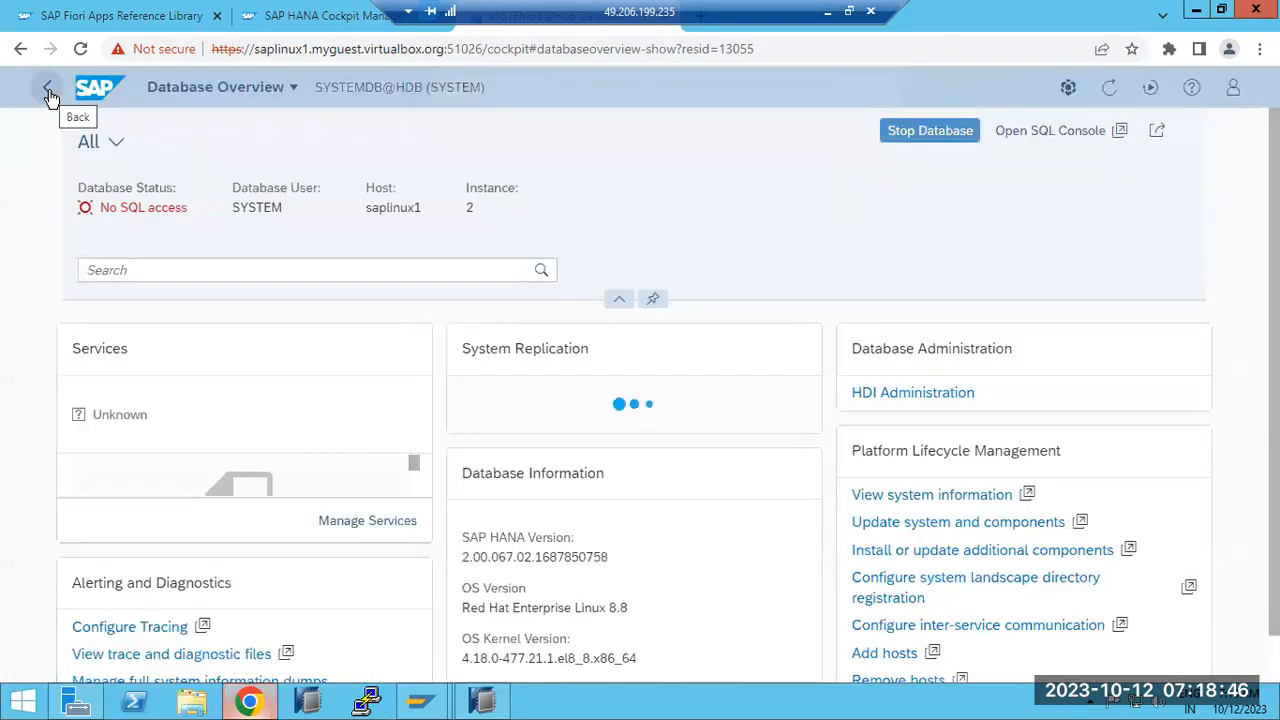
Step: Return to the DEV list, open the other SYSTEMDB@HDB overview, then go back to HANA Studio
left_click(48, 90)
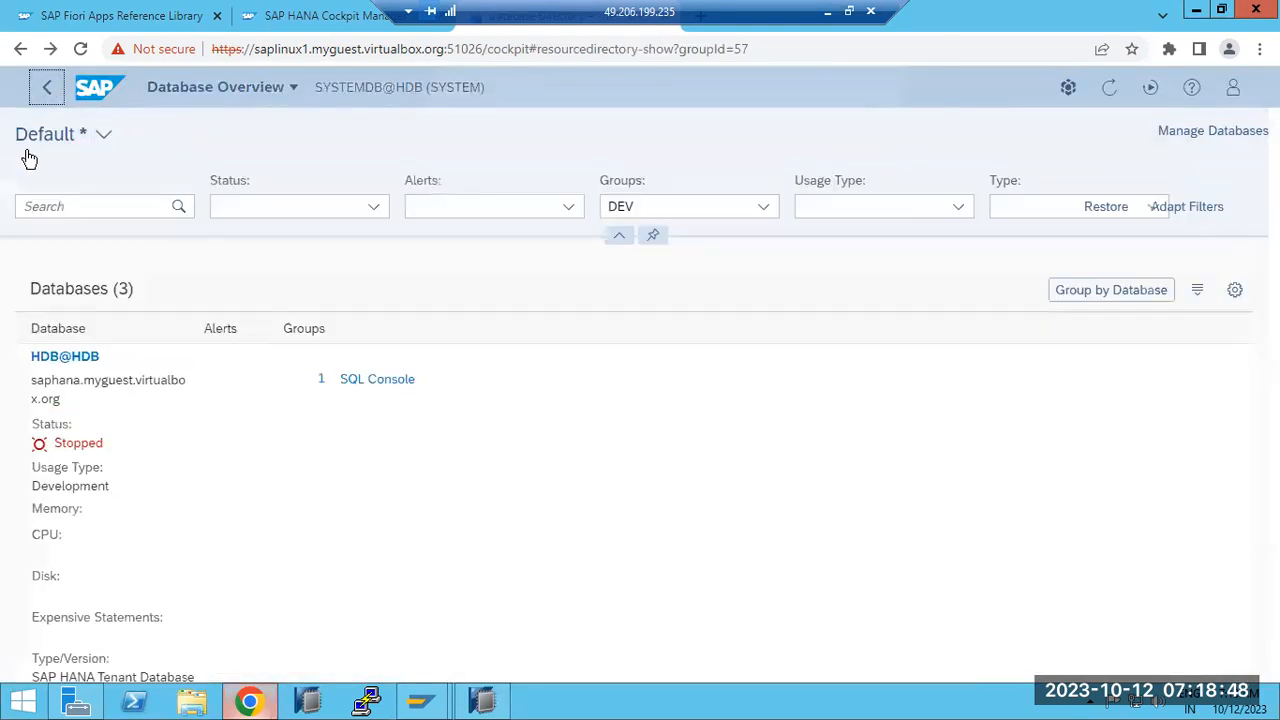
scroll(34, 497, "down", 3)
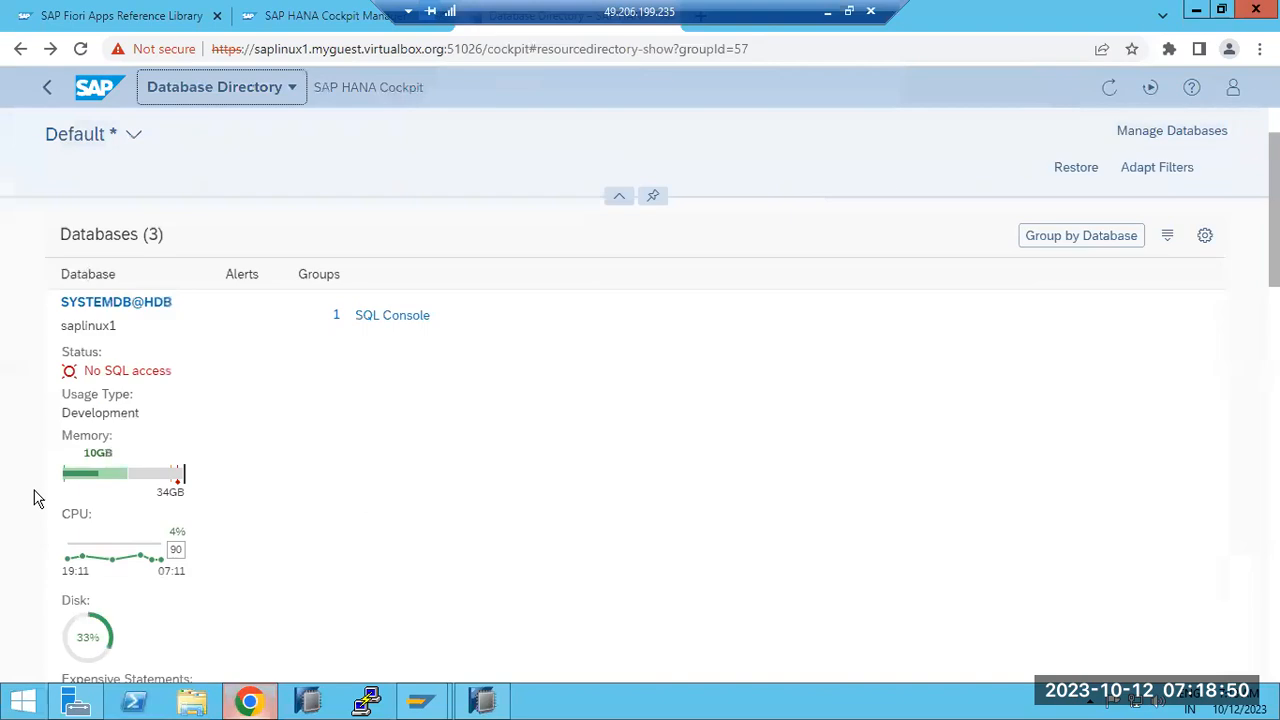
scroll(34, 503, "down", 3)
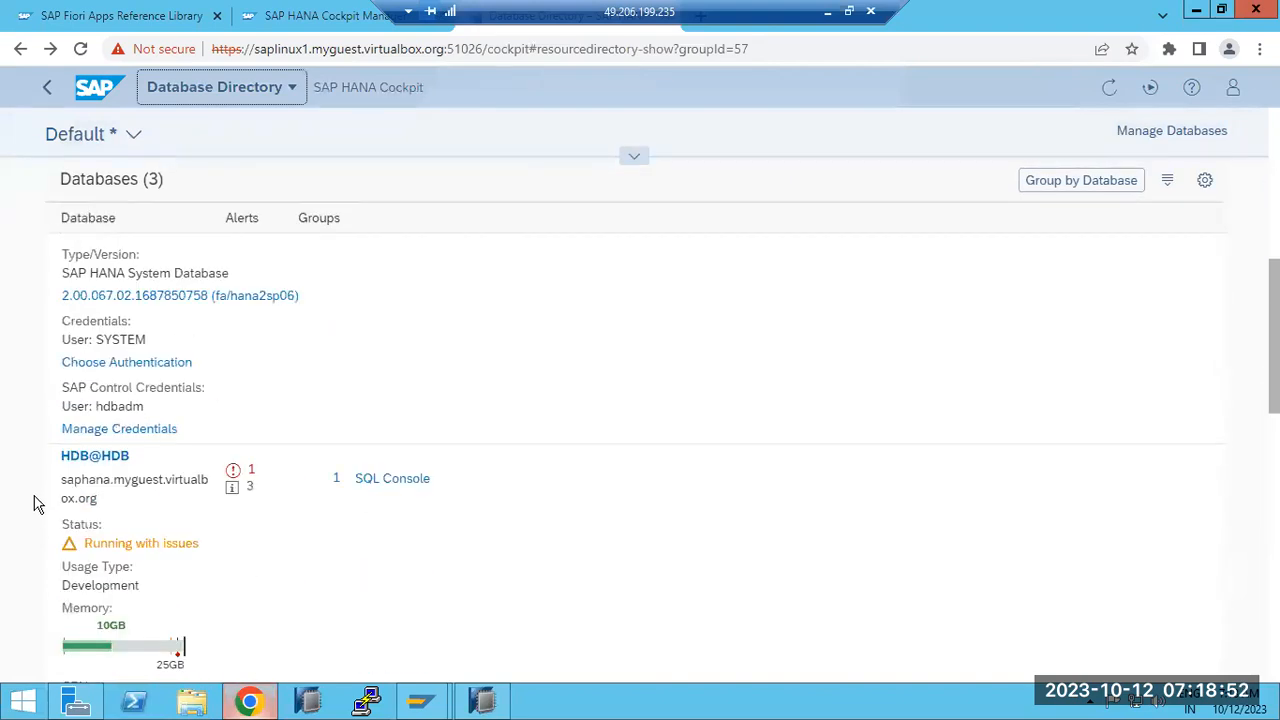
scroll(34, 503, "down", 1)
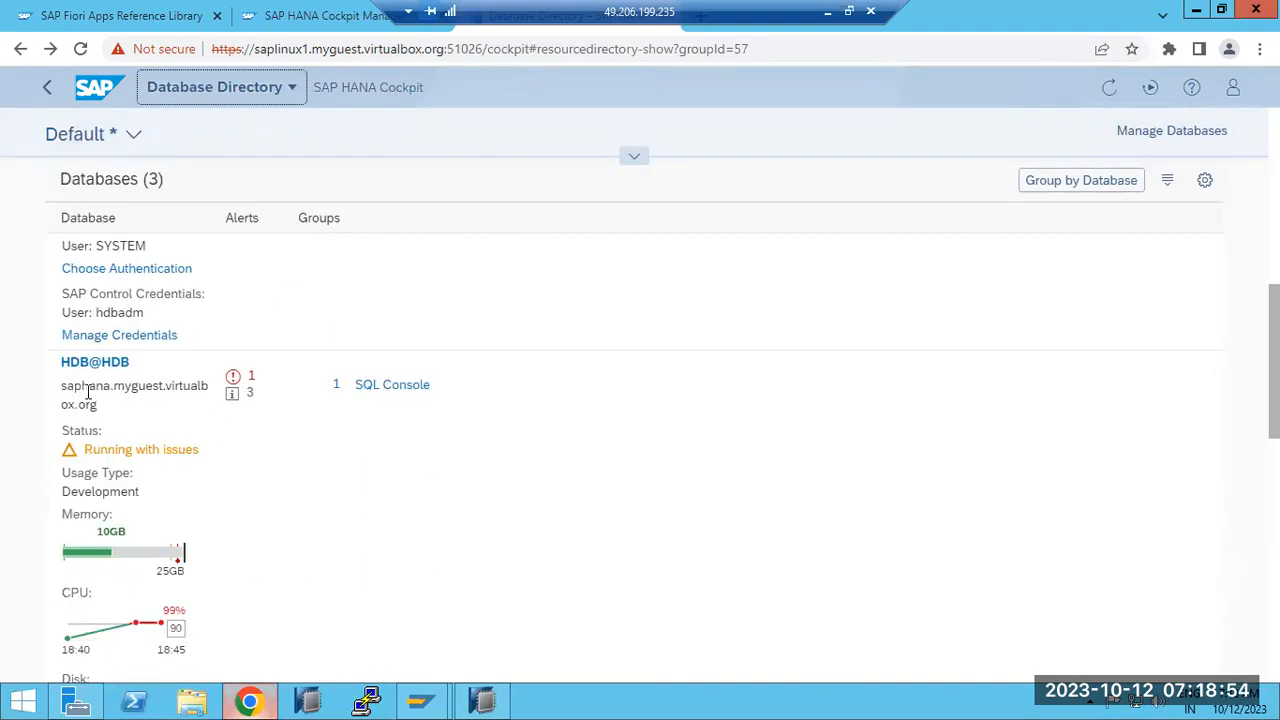
scroll(88, 393, "down", 5)
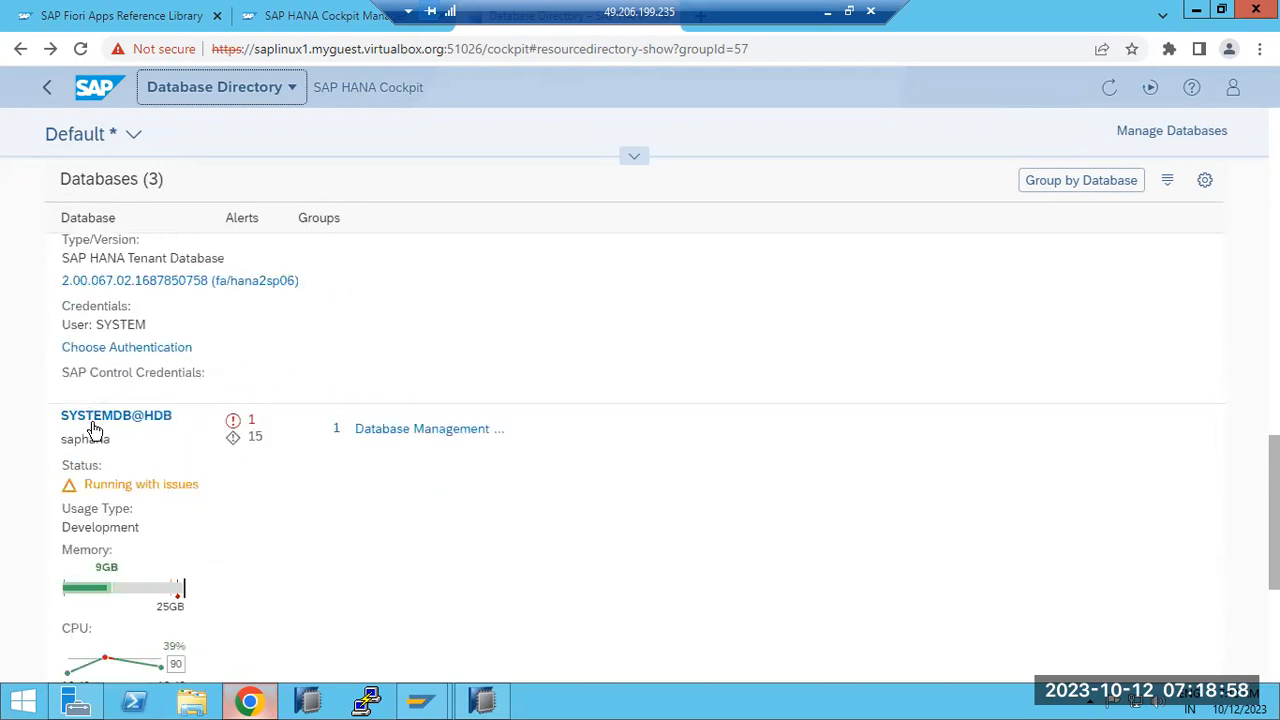
left_click(96, 420)
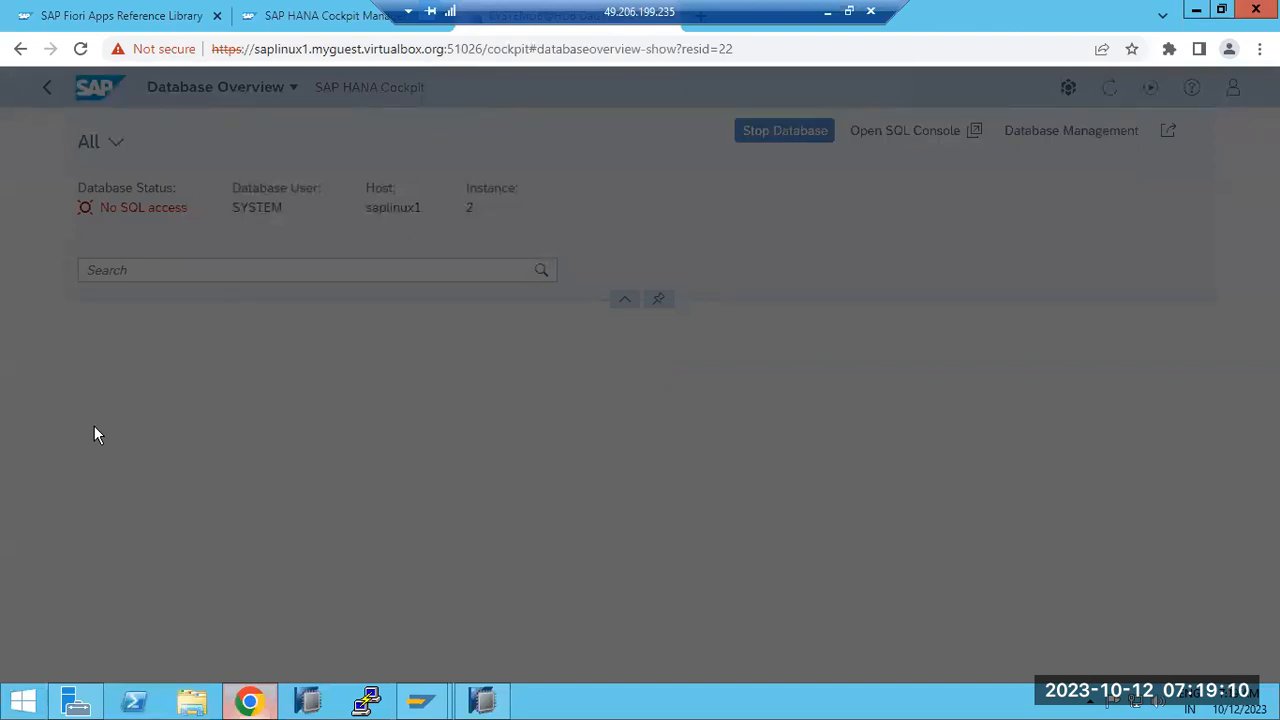
left_click(482, 701)
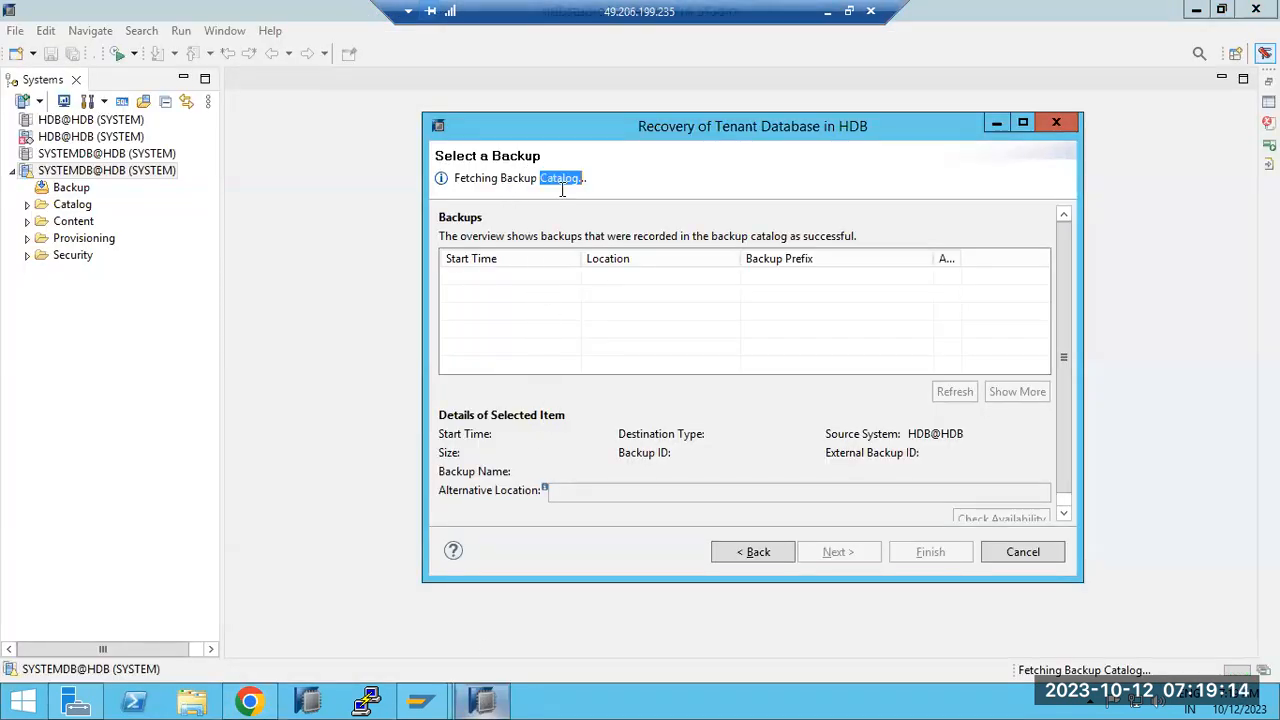
Step: Bring the Cockpit SYSTEMDB@HDB overview back in front of HANA Studio
left_click(256, 706)
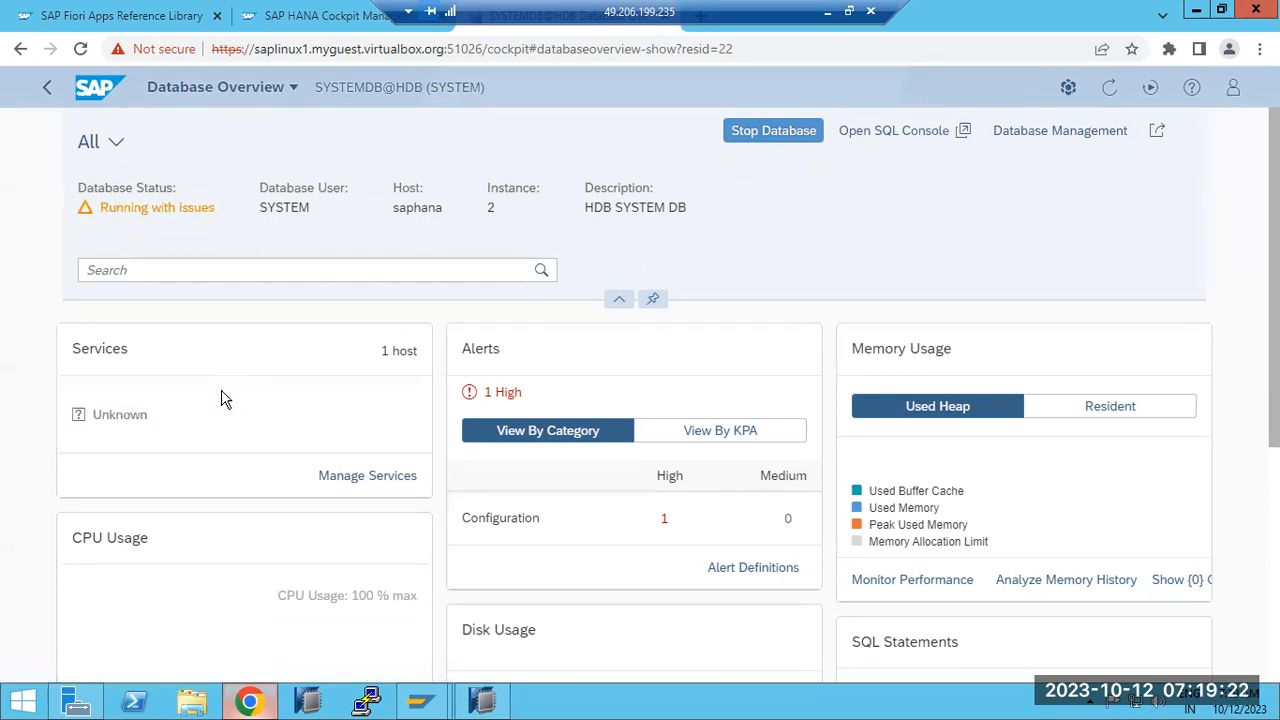
Step: Search the overview for 'recove', then open Database Management for SYSTEMDB@HDB
left_click(175, 269)
type("reco")
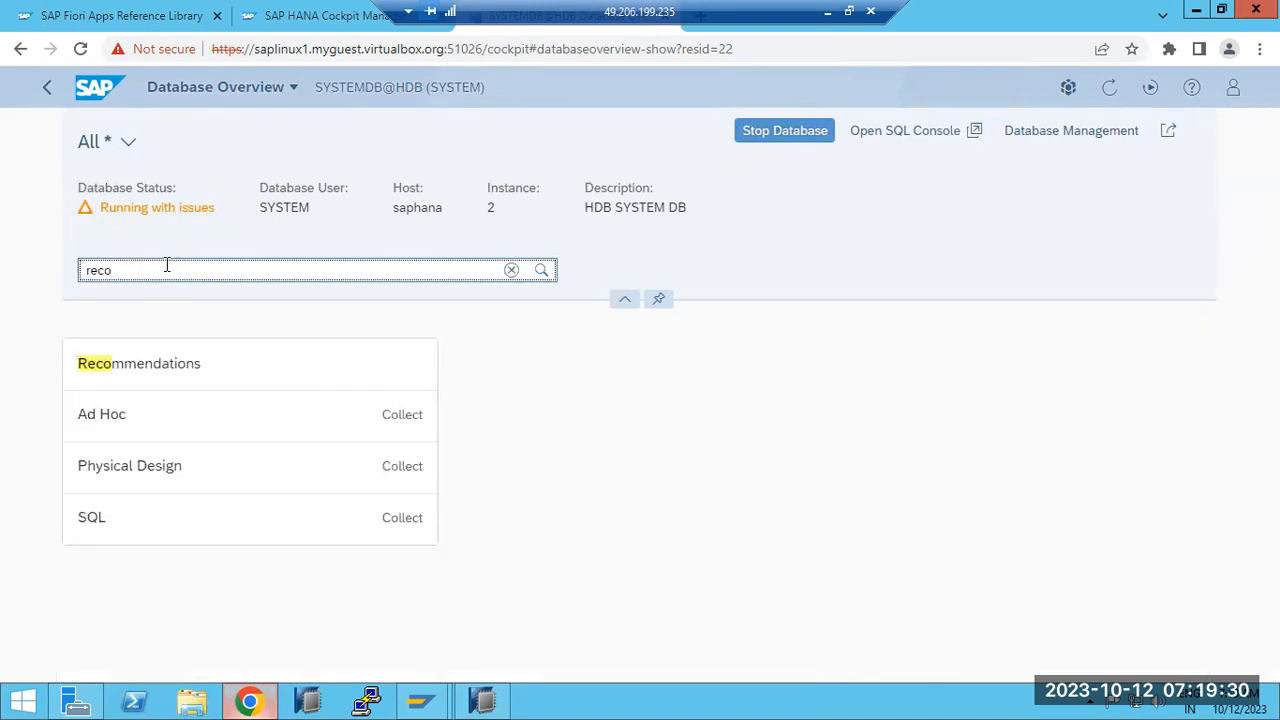
type("ve")
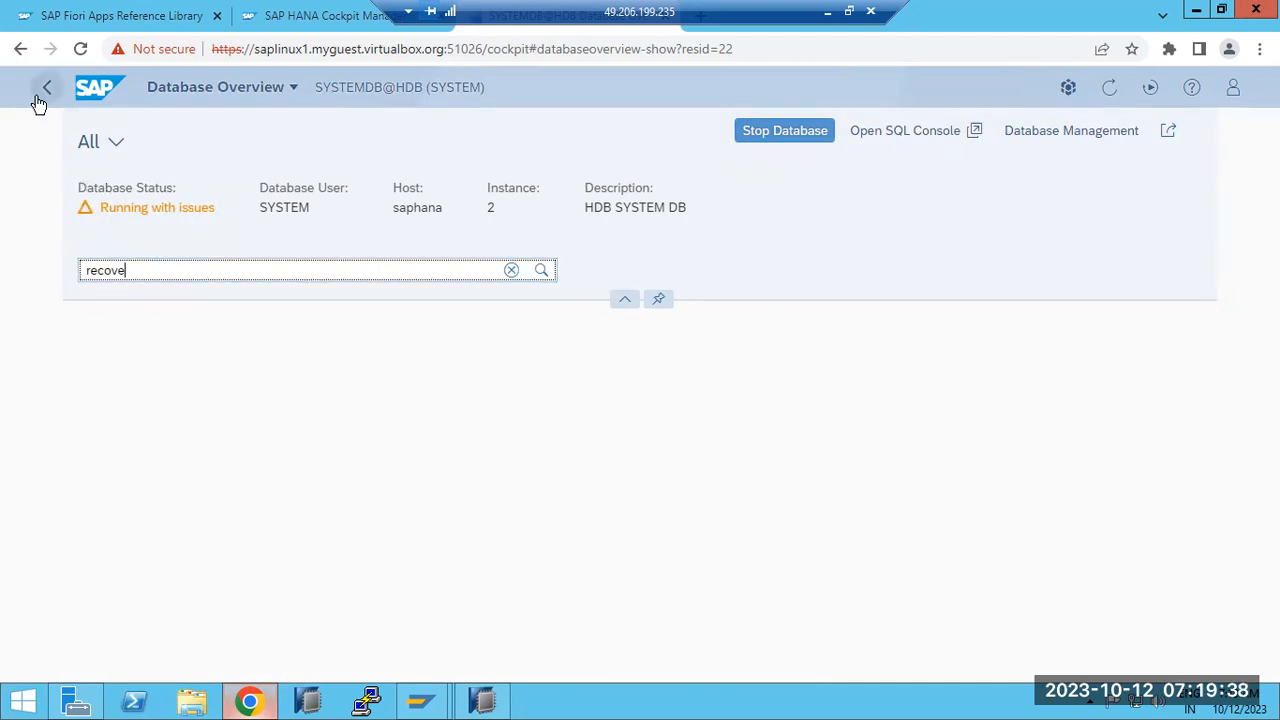
left_click(1068, 142)
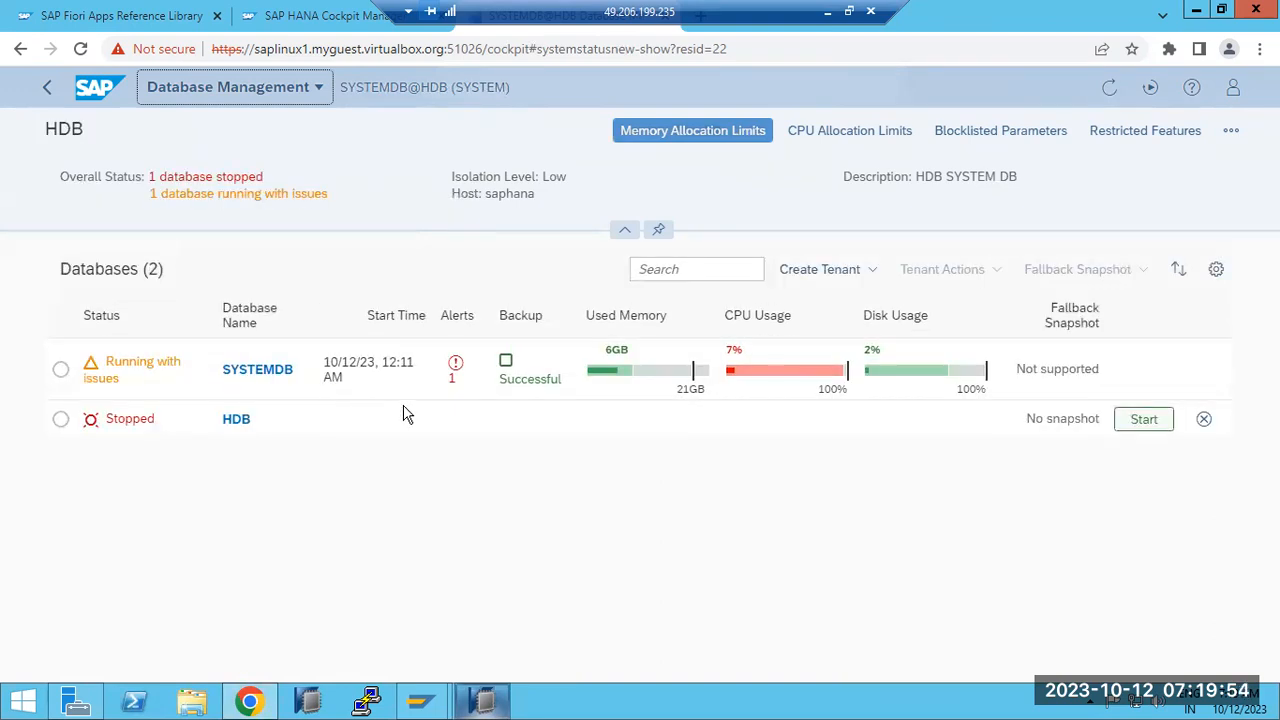
Step: Glance at the Create Tenant options, then select the stopped HDB tenant and start it
left_click(60, 369)
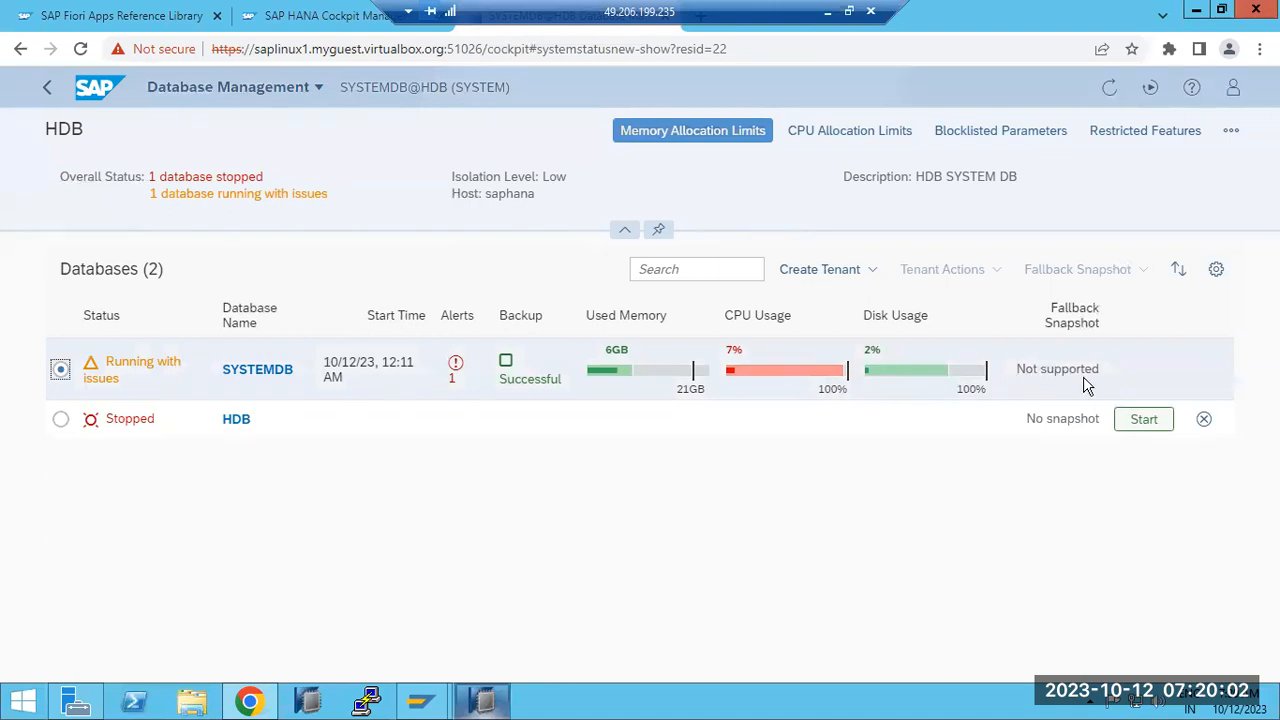
left_click(877, 274)
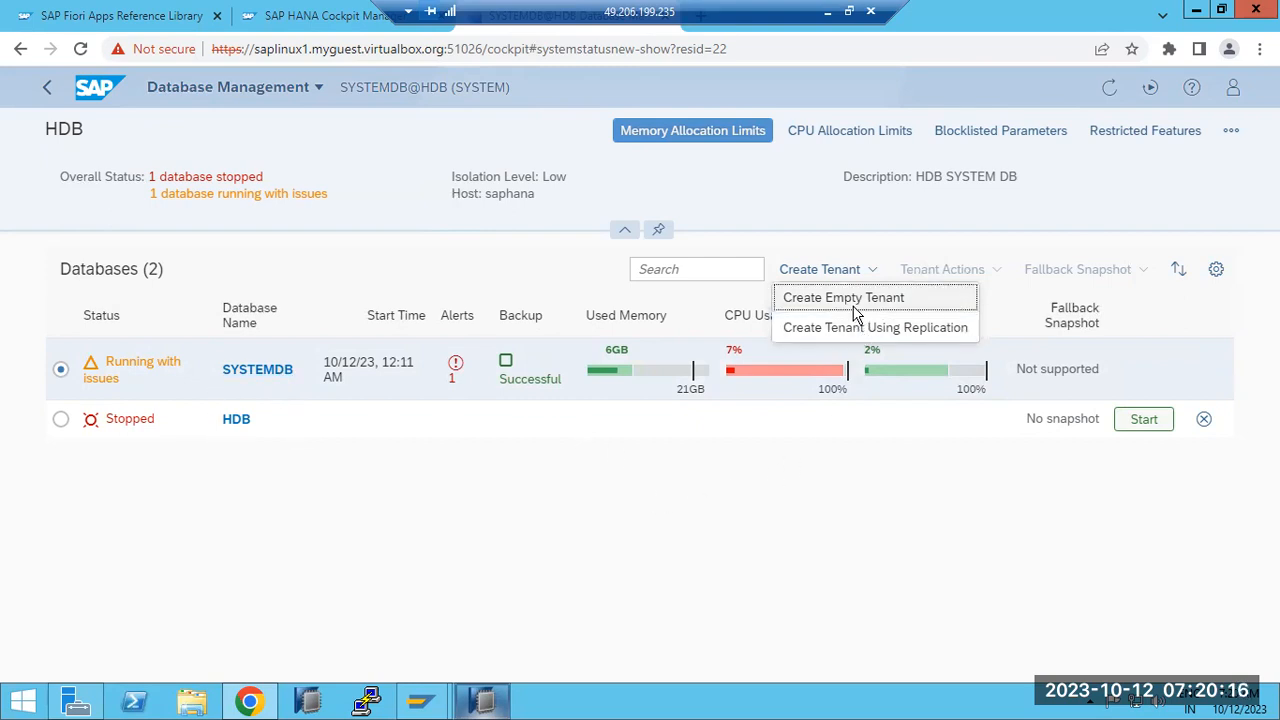
left_click(921, 557)
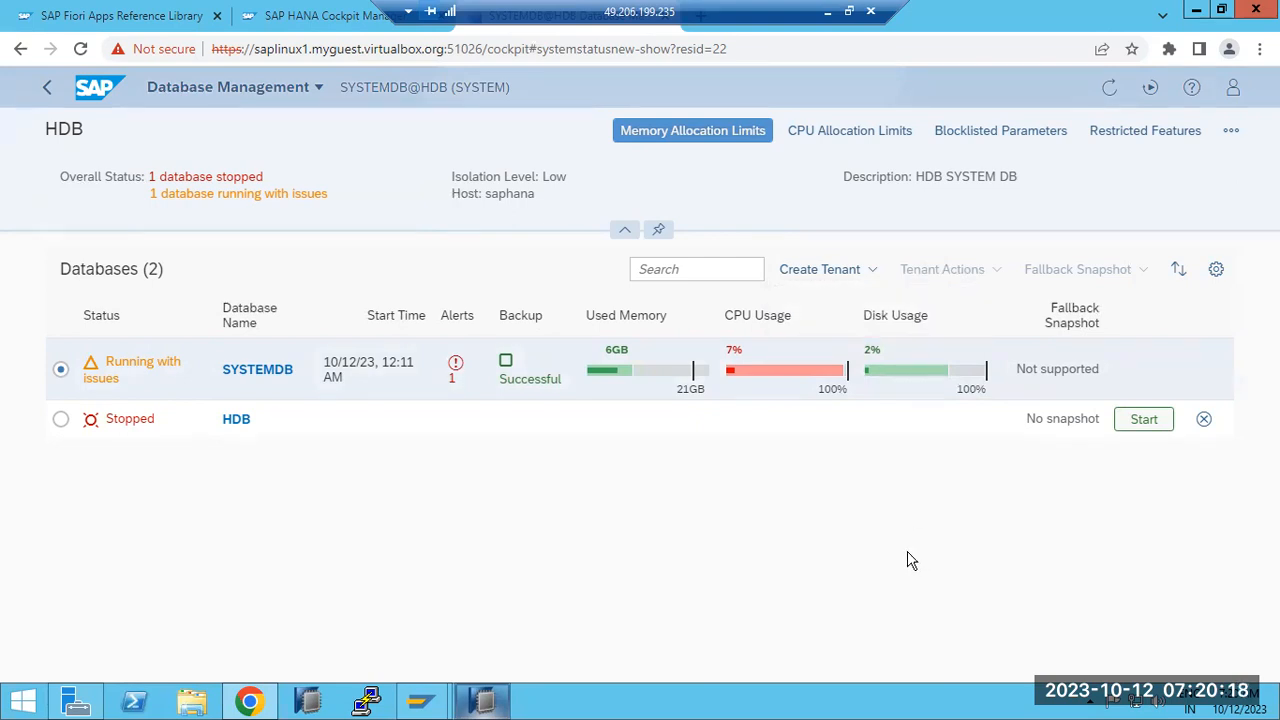
left_click(60, 420)
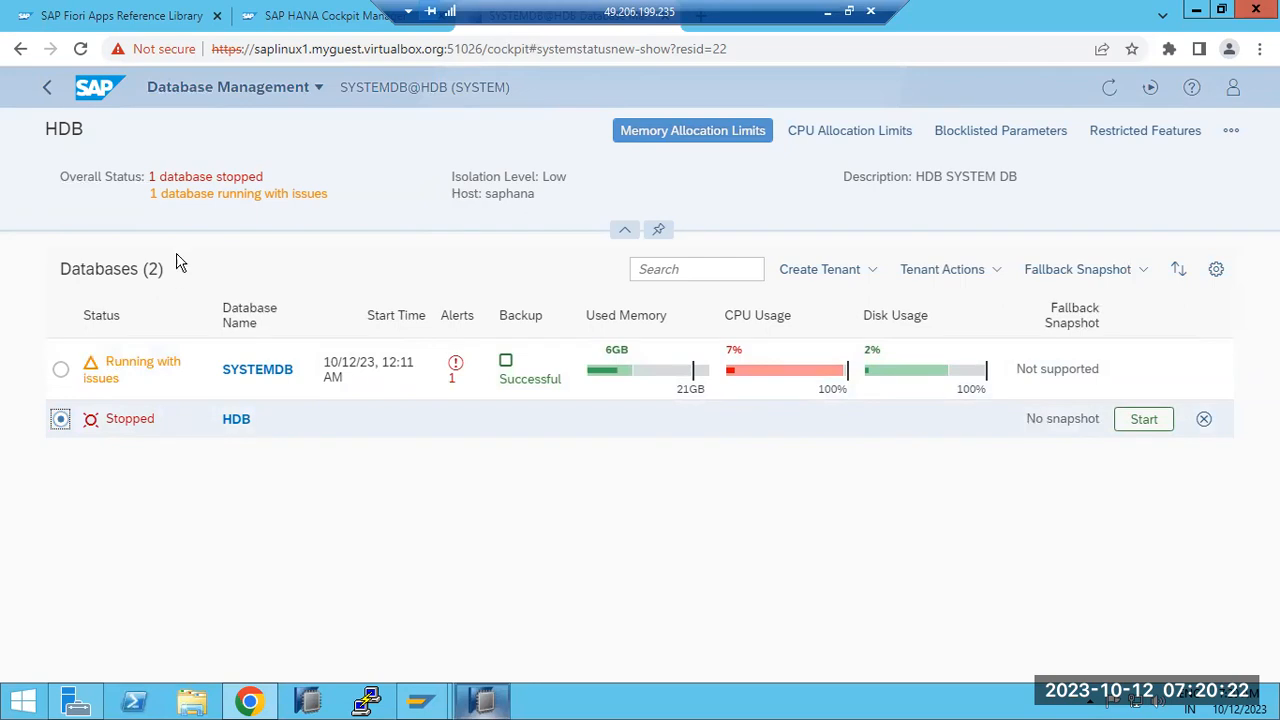
left_click(1140, 422)
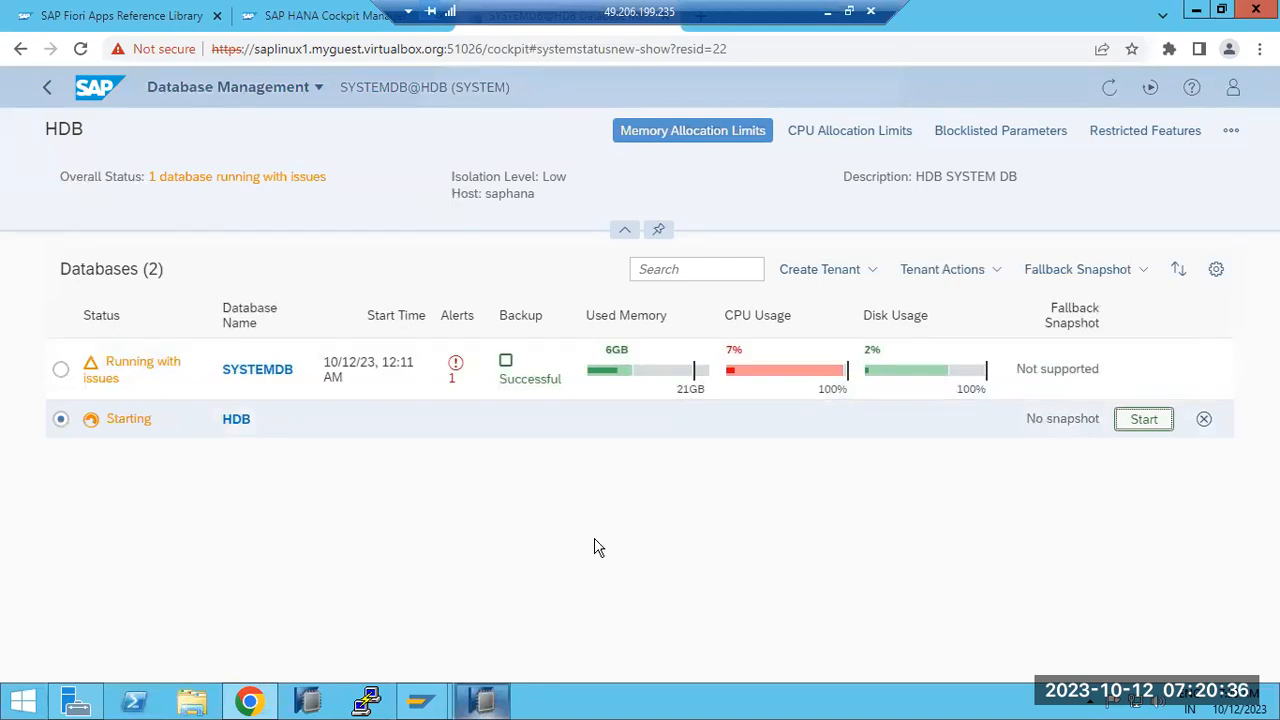
Step: In the Studio recovery wizard, step back to recovery type and choose the most recent state
left_click(482, 700)
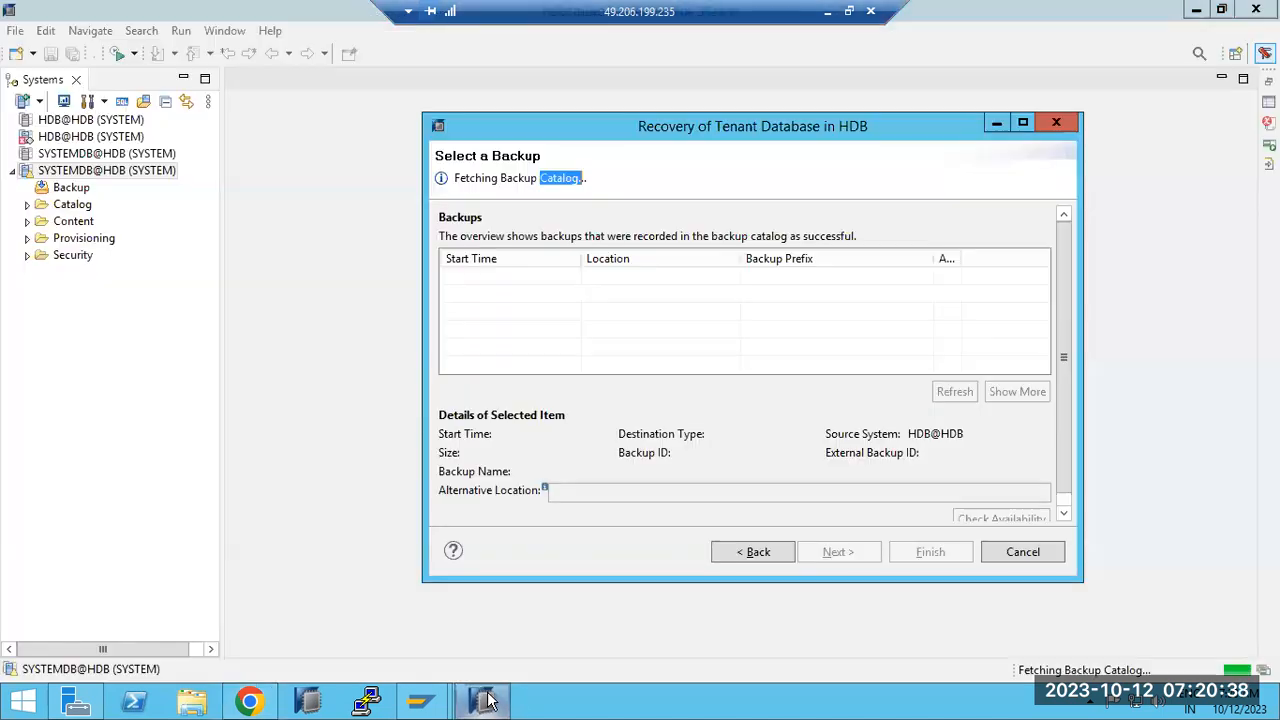
left_click(747, 557)
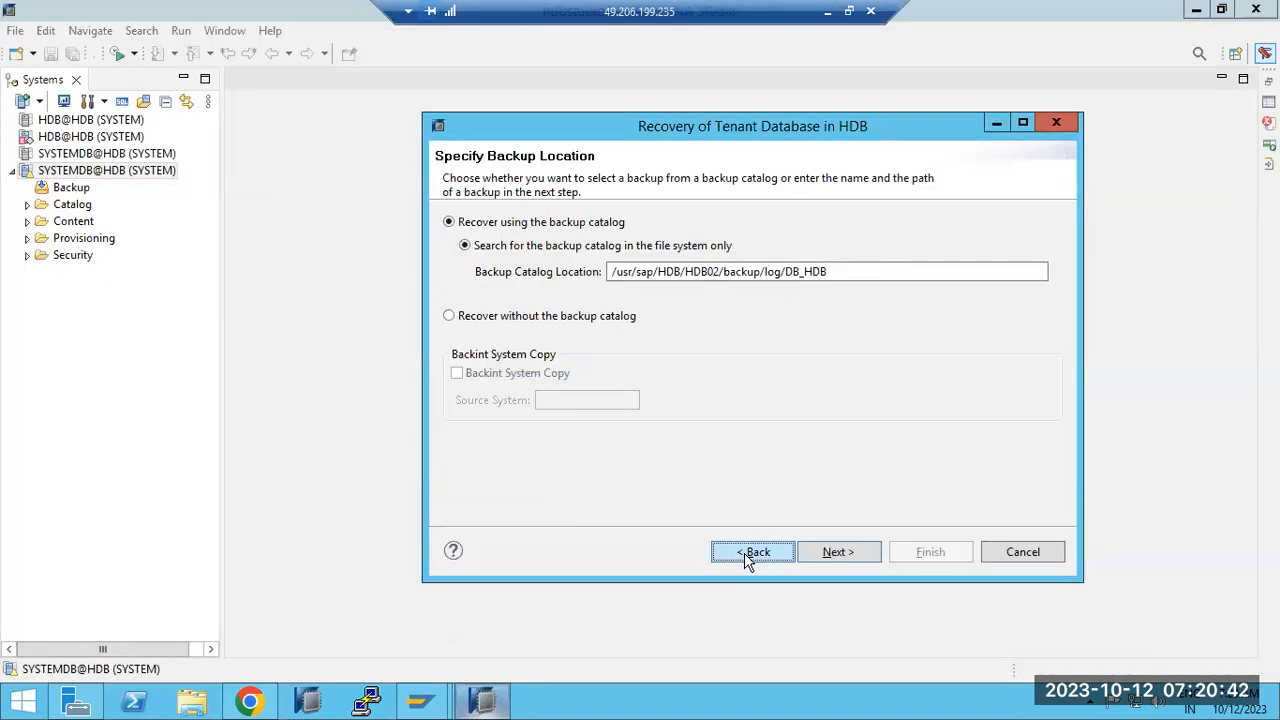
left_click(746, 558)
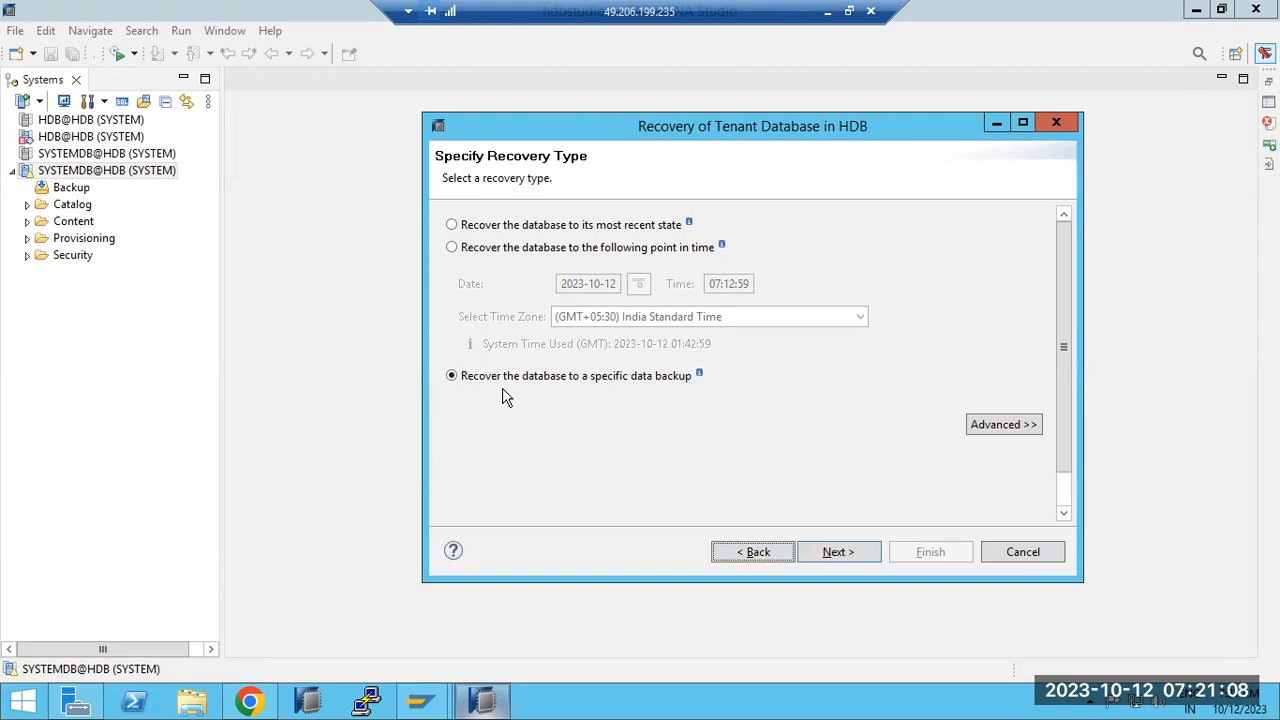
left_click(451, 249)
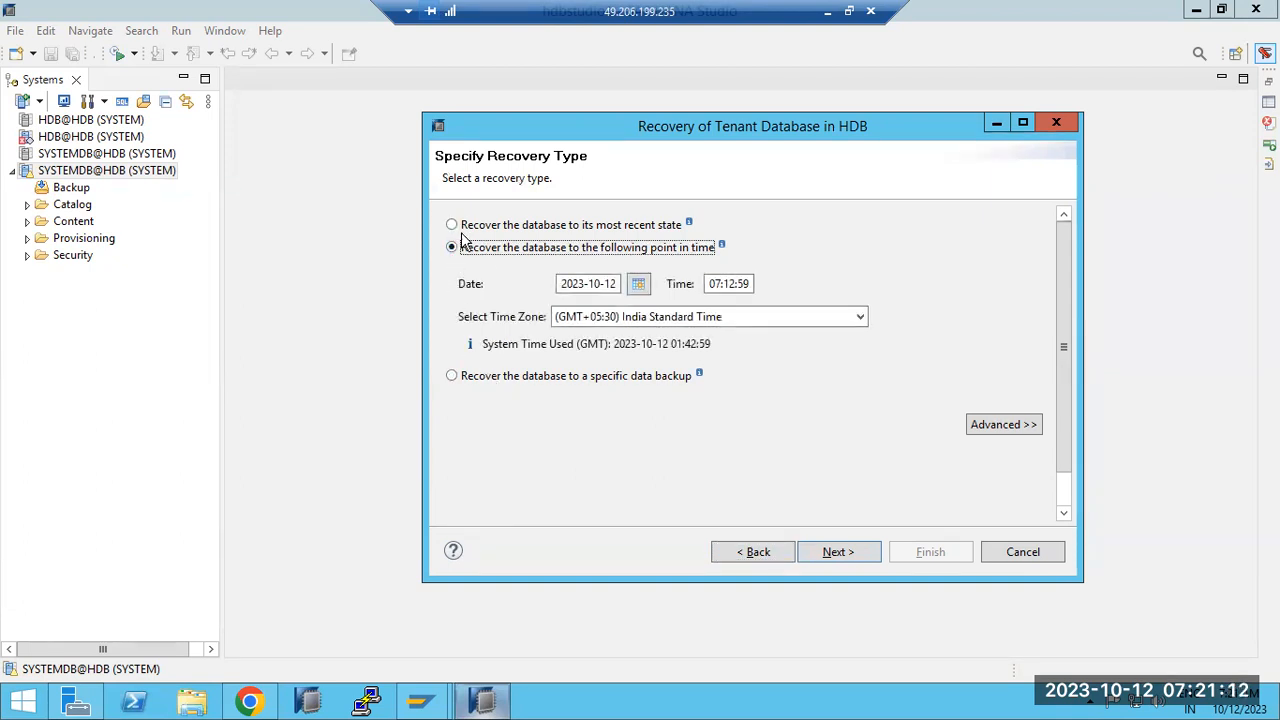
left_click(548, 230)
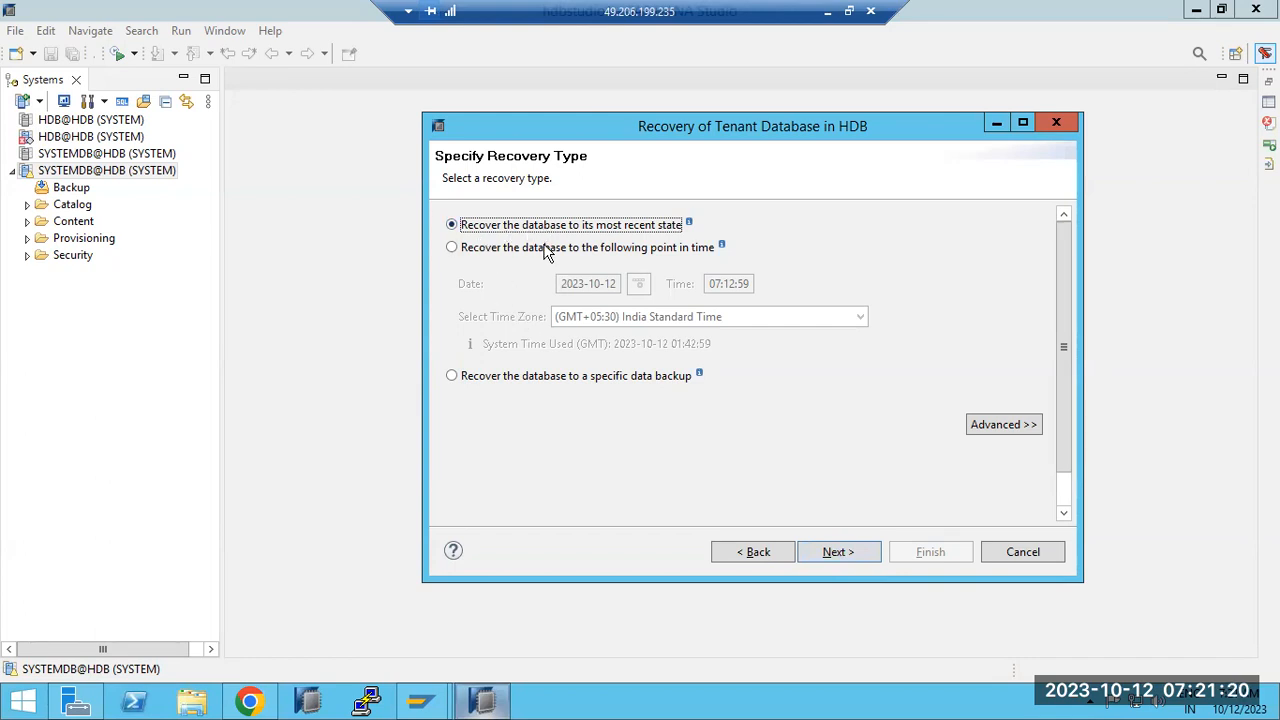
Step: Advance to backup selection, dismiss the 'Can't recover in online mode' error, and return to Cockpit
left_click(830, 554)
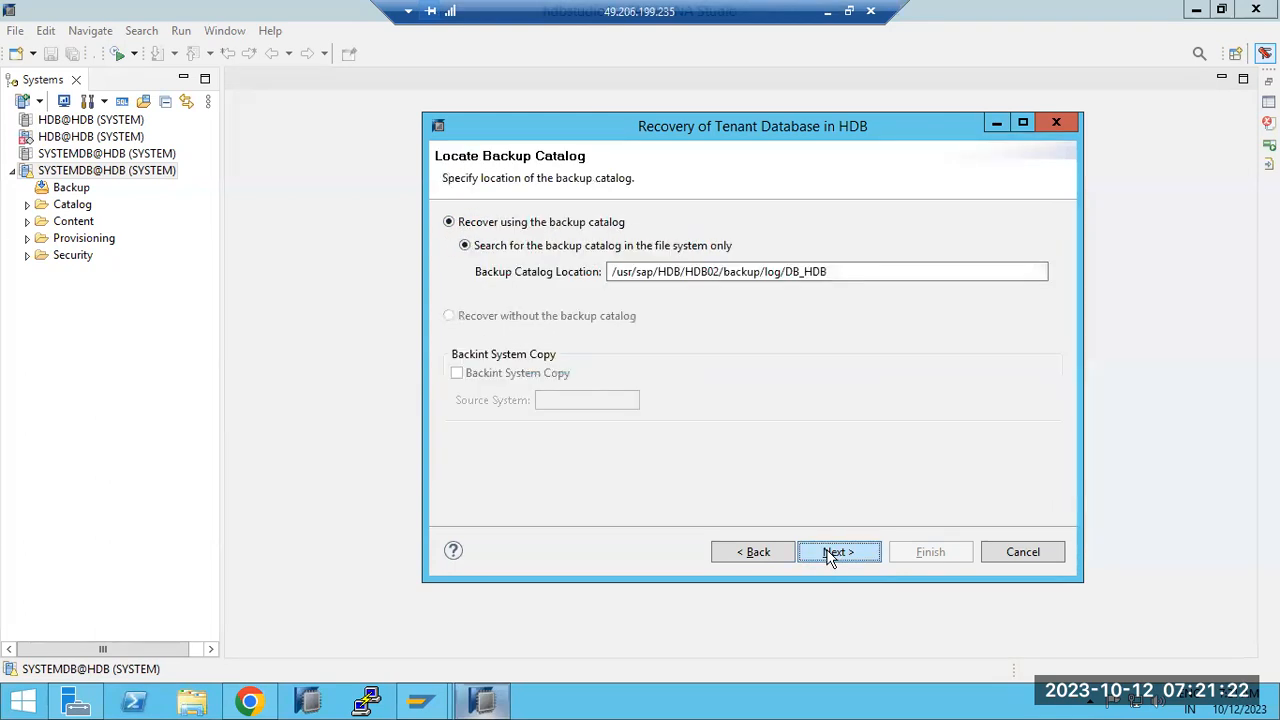
left_click(828, 556)
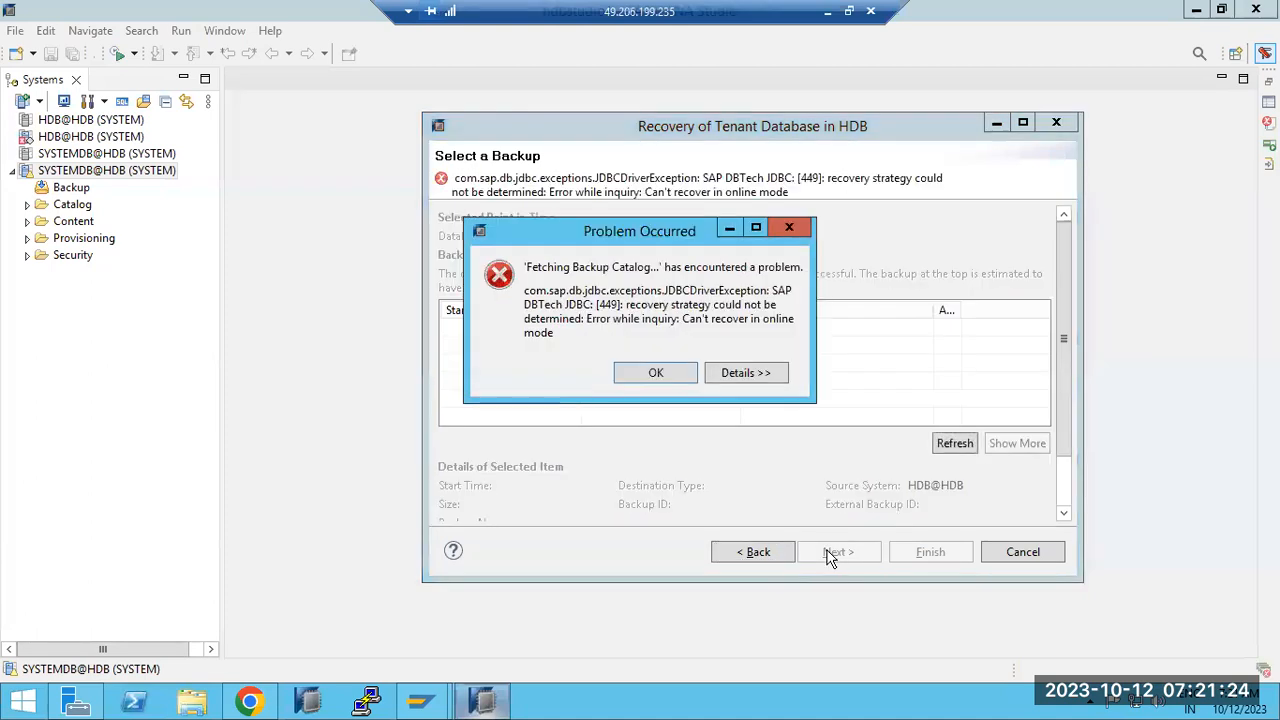
left_click(690, 373)
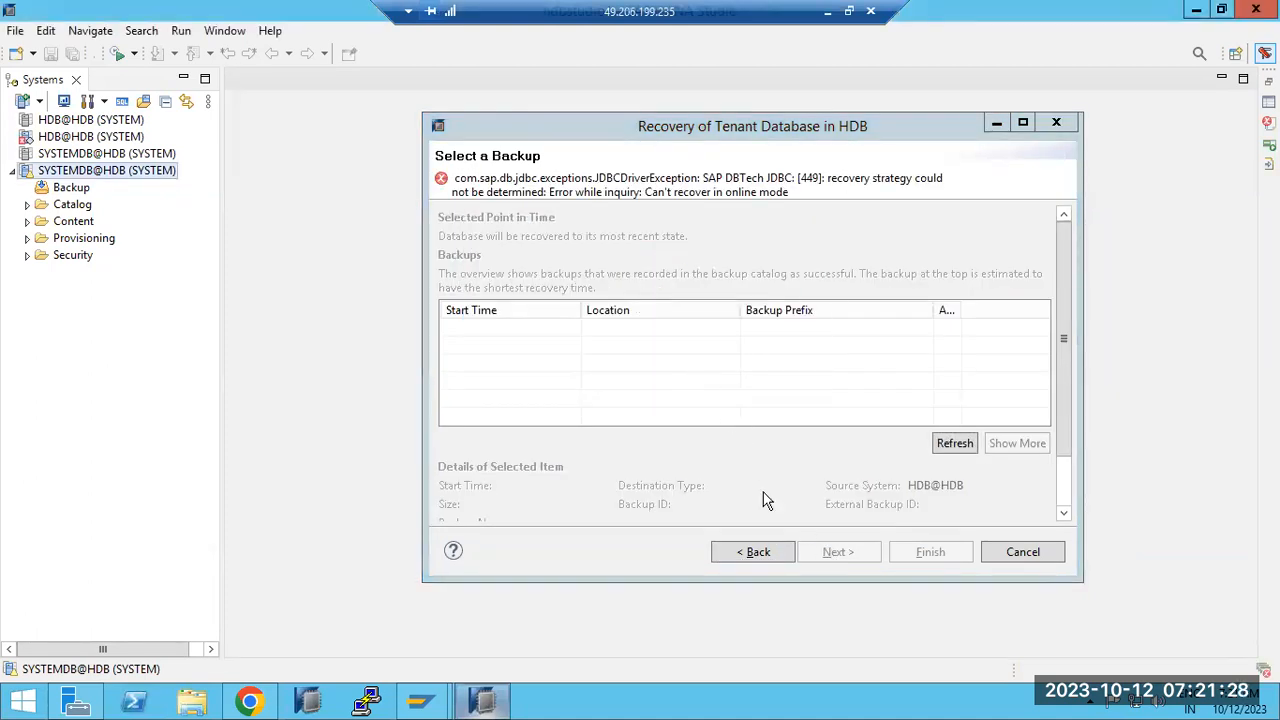
left_click(250, 700)
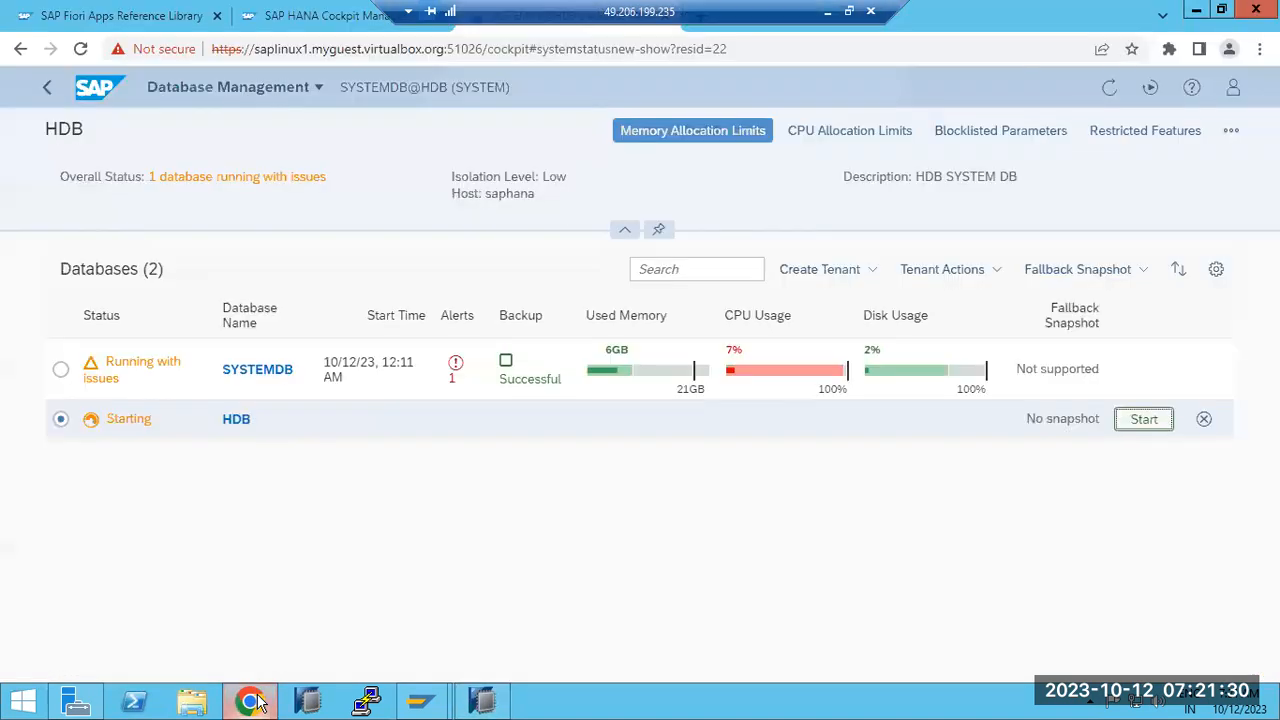
Step: Refresh Cockpit to see HDB Stopped, then cancel the failed recovery wizard in HANA Studio
left_click(1100, 100)
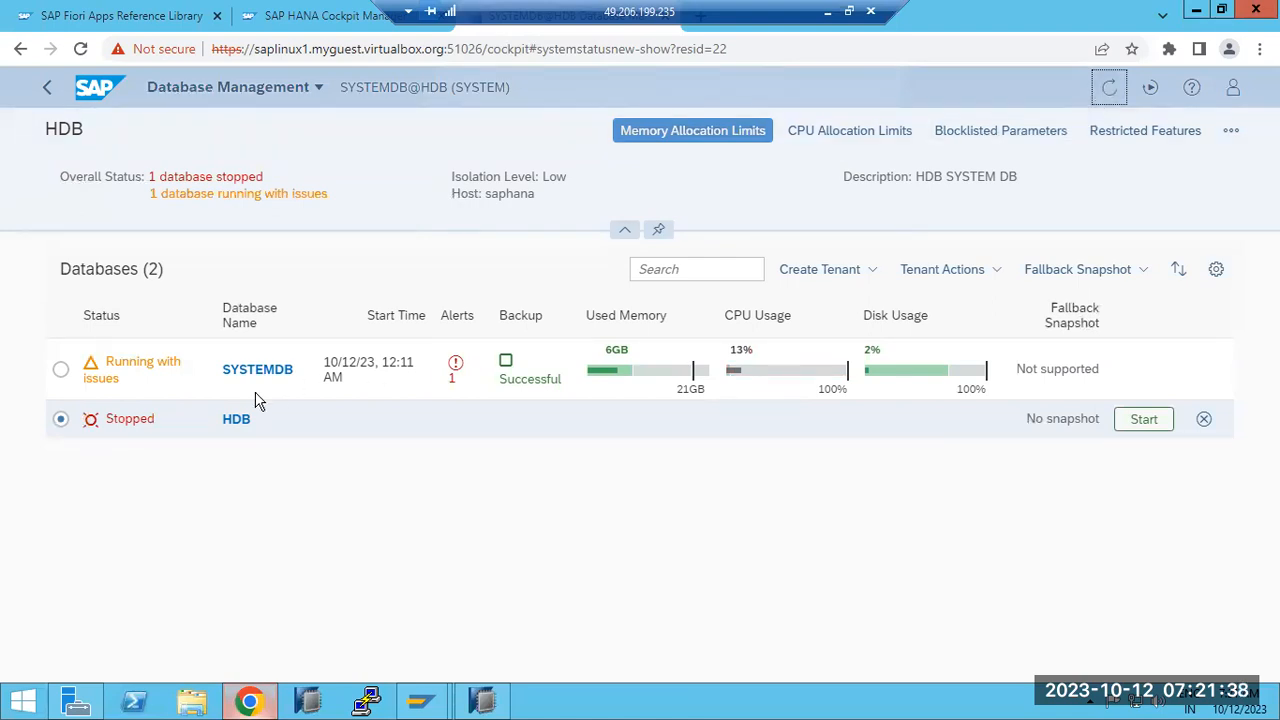
left_click(46, 87)
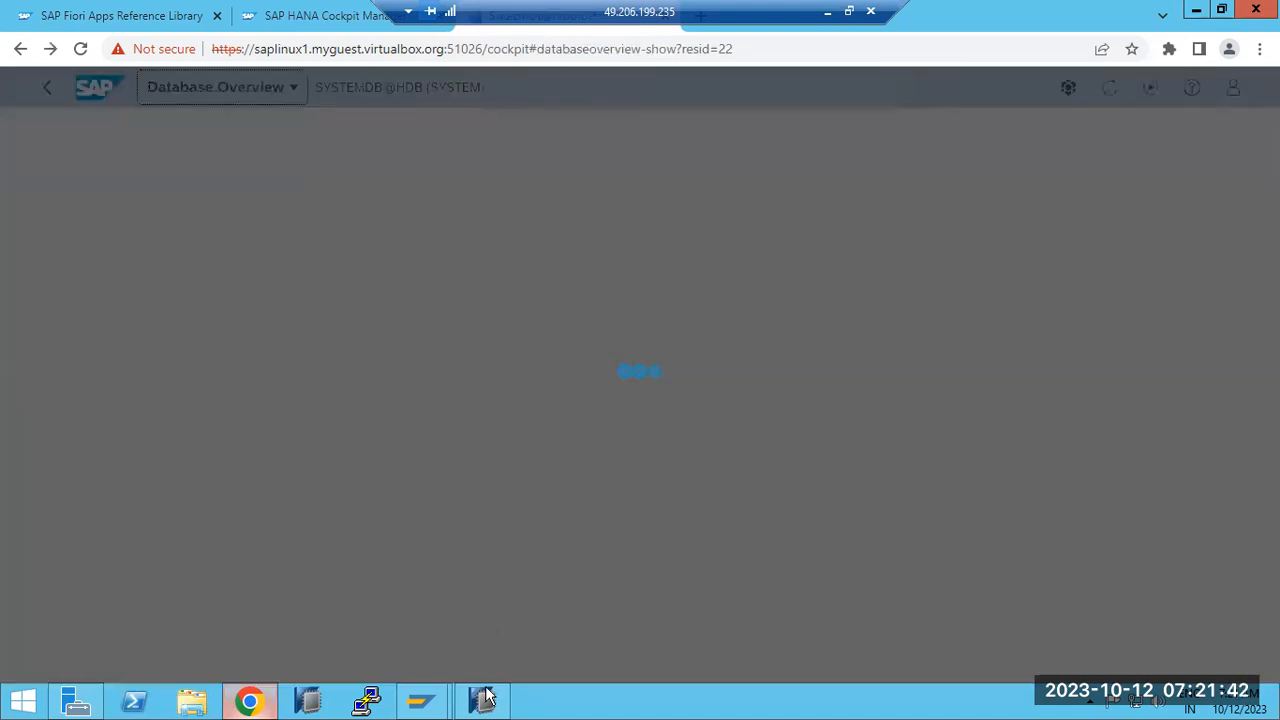
left_click(482, 700)
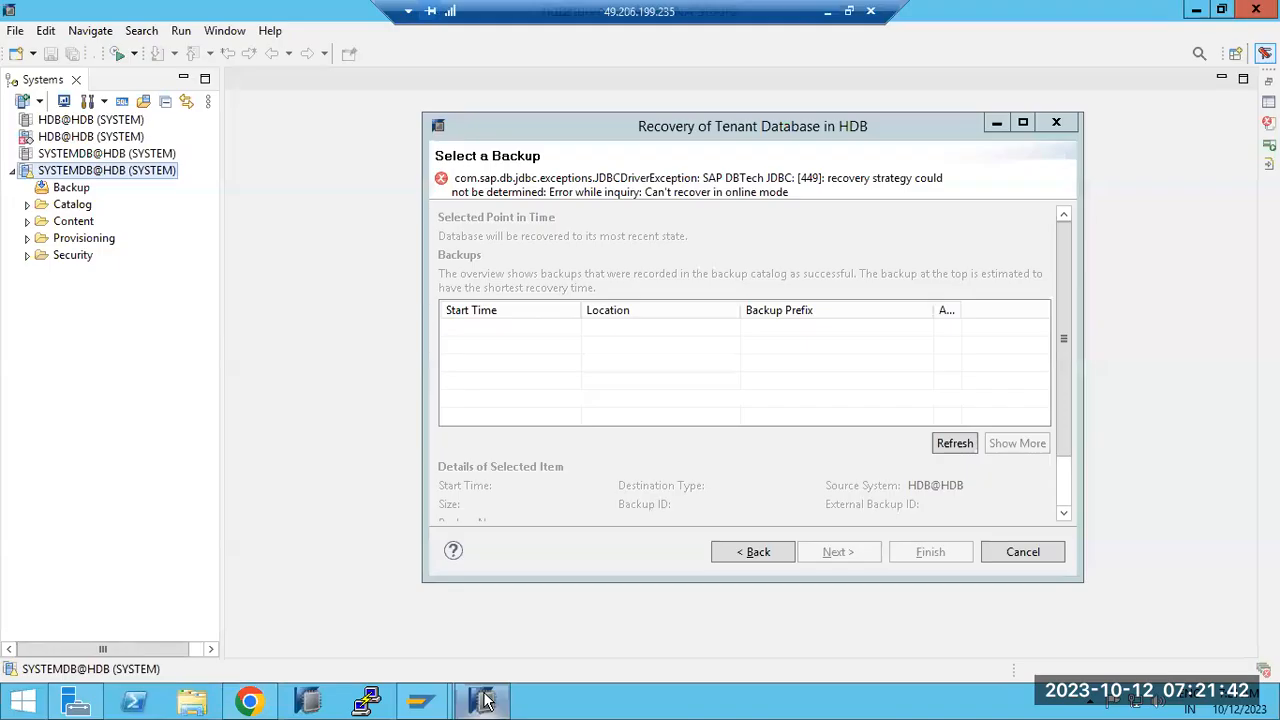
left_click(1022, 552)
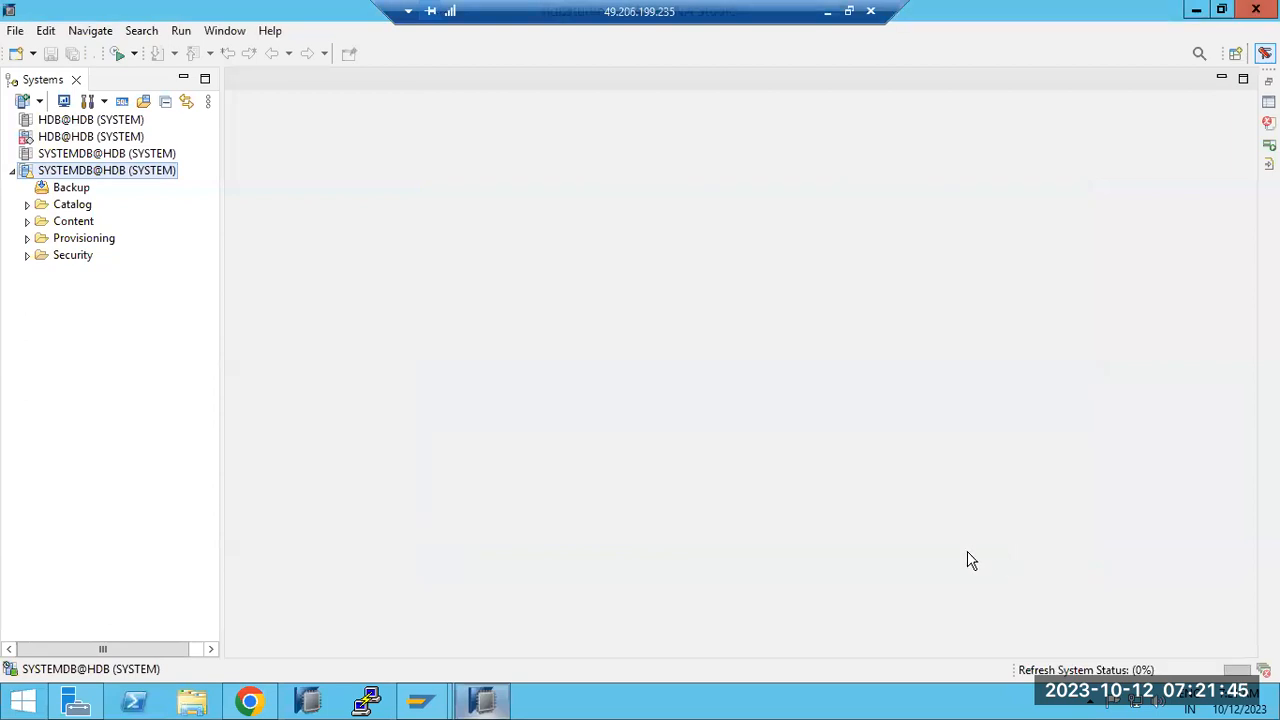
Step: Launch Recover Tenant Database from SYSTEMDB@HDB's Backup and Recovery menu and select HDB
right_click(33, 166)
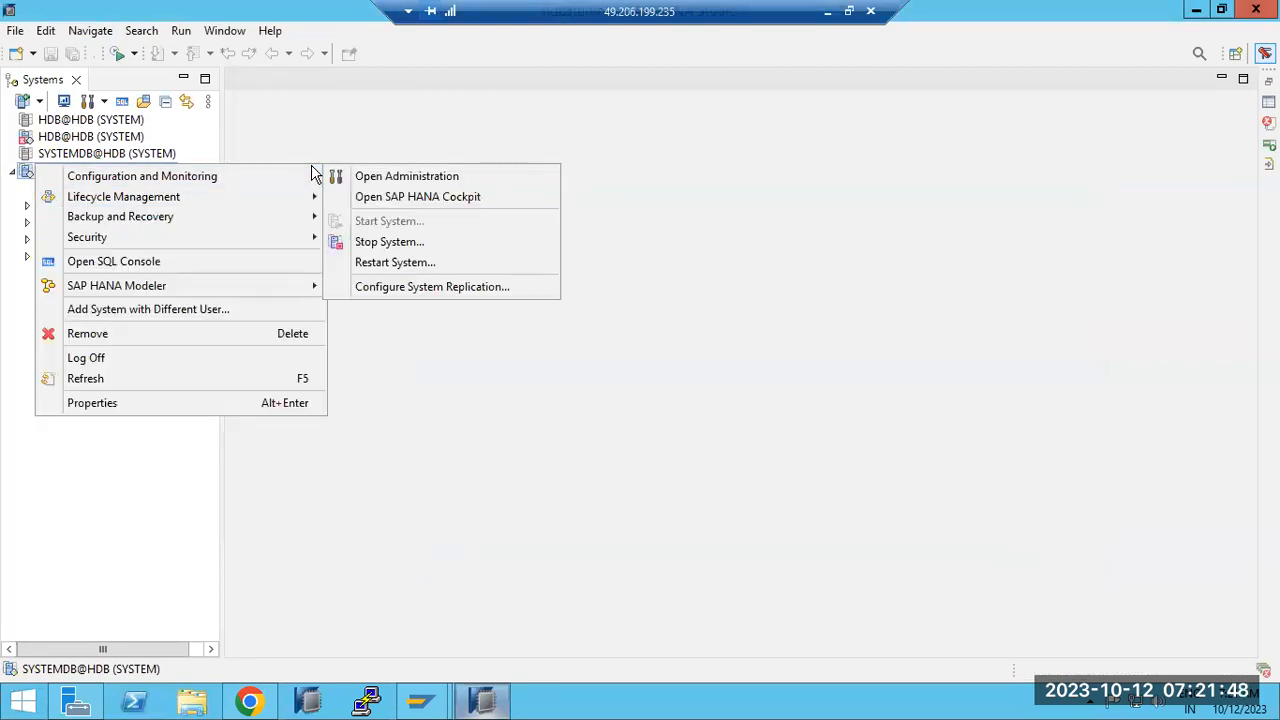
mouse_move(233, 219)
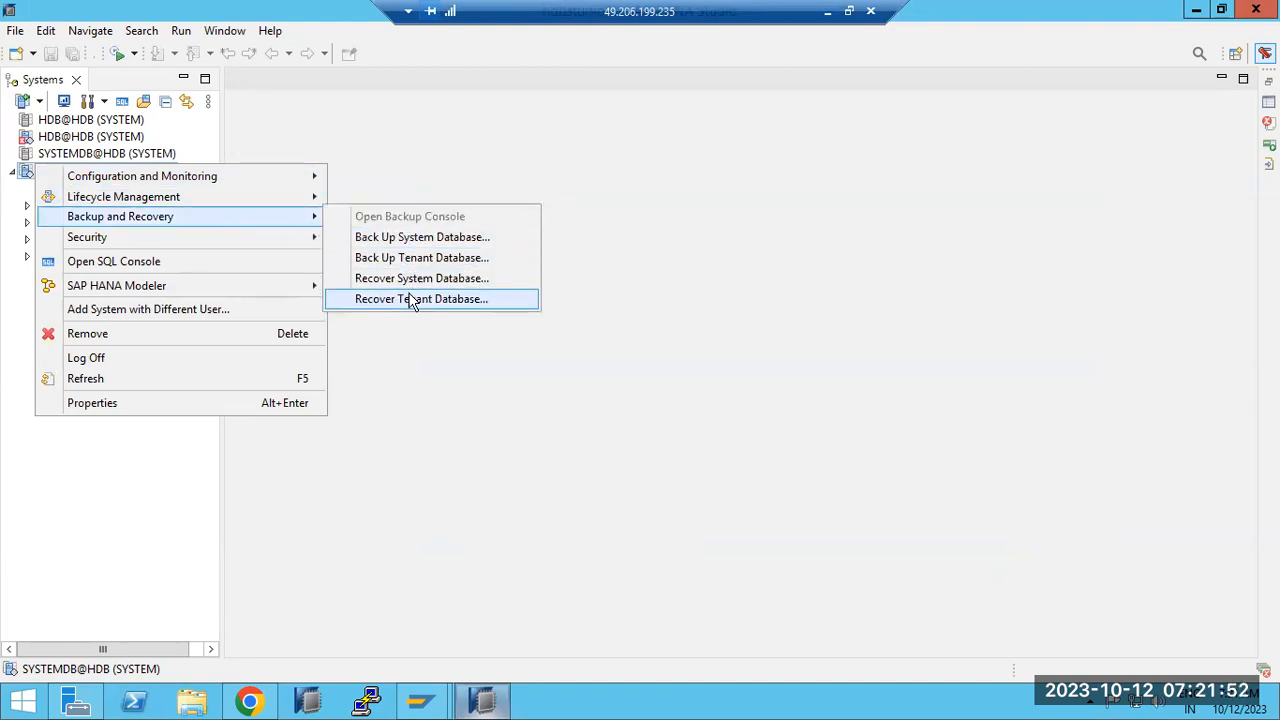
left_click(412, 300)
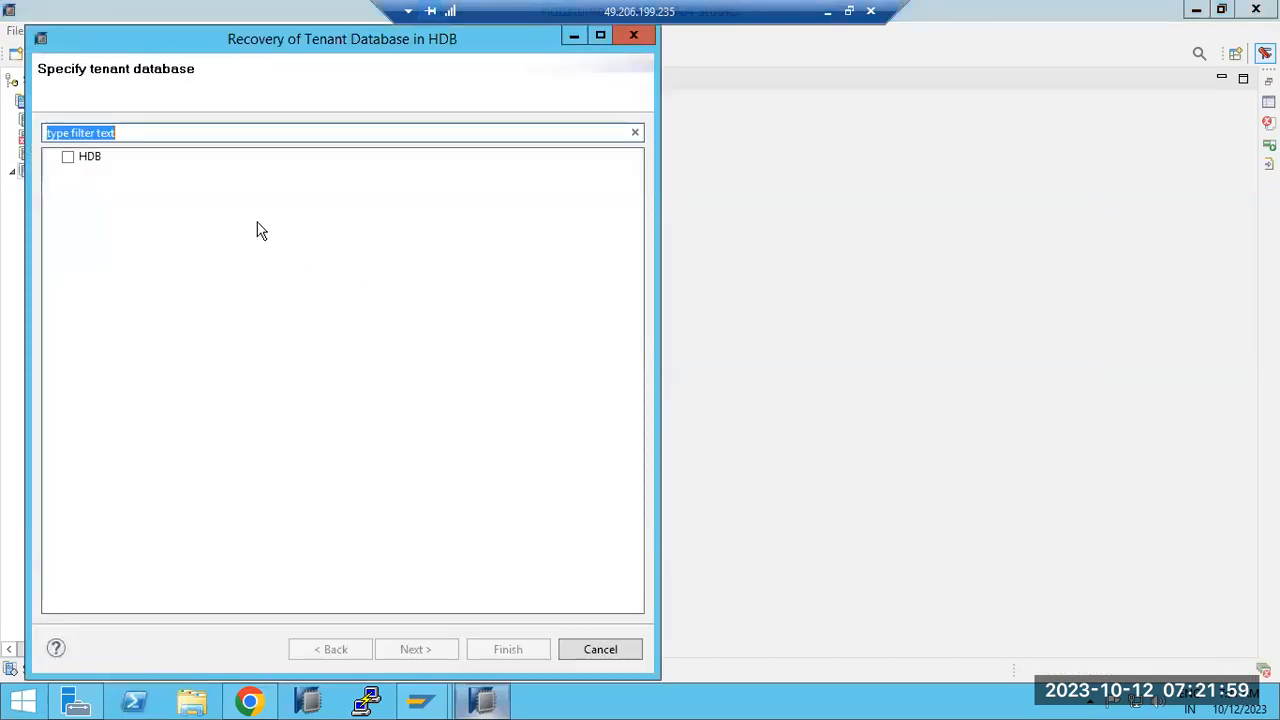
left_click(67, 157)
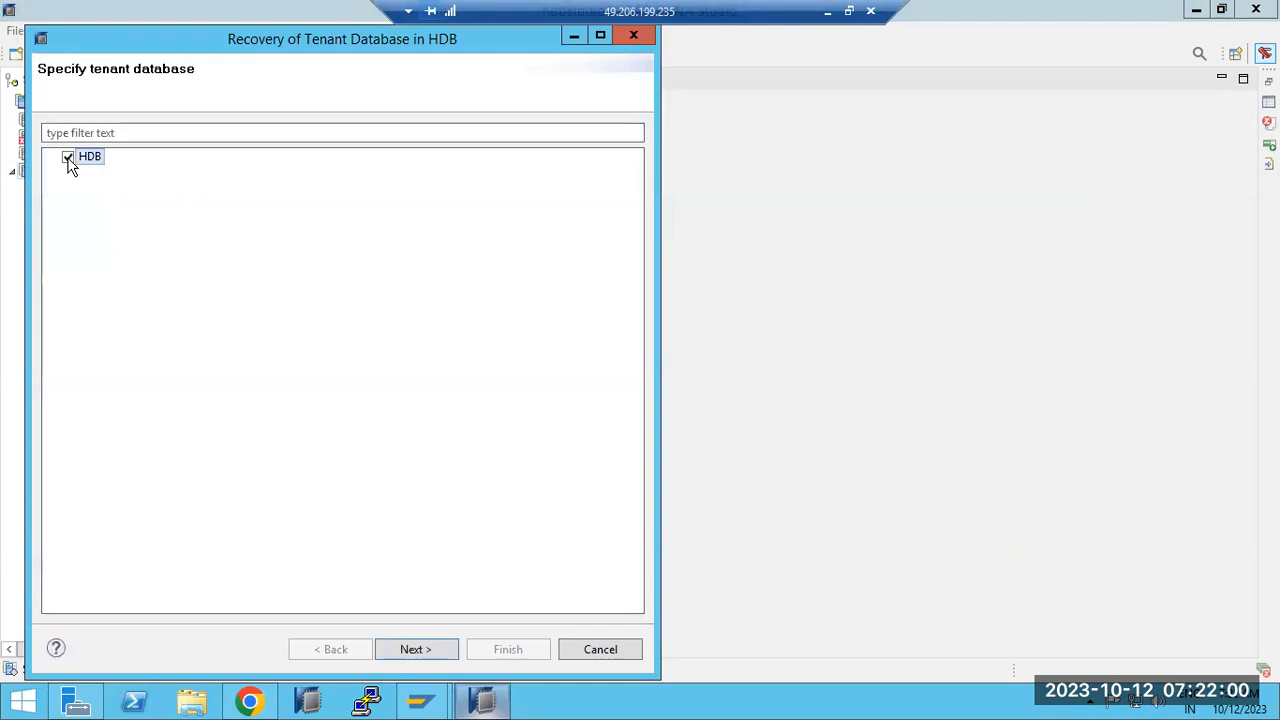
Step: Advance past recovery type and catalog location, agree to stop HDB, then minimize the remote session
left_click(400, 650)
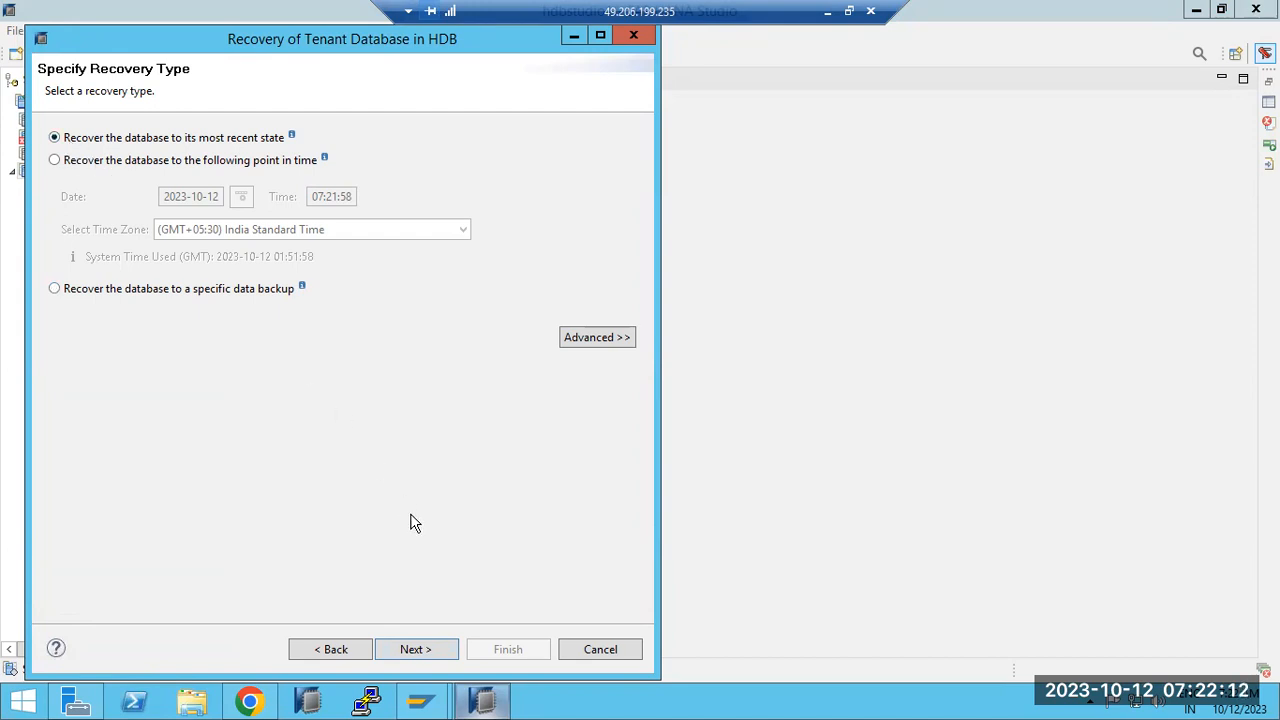
left_click(413, 650)
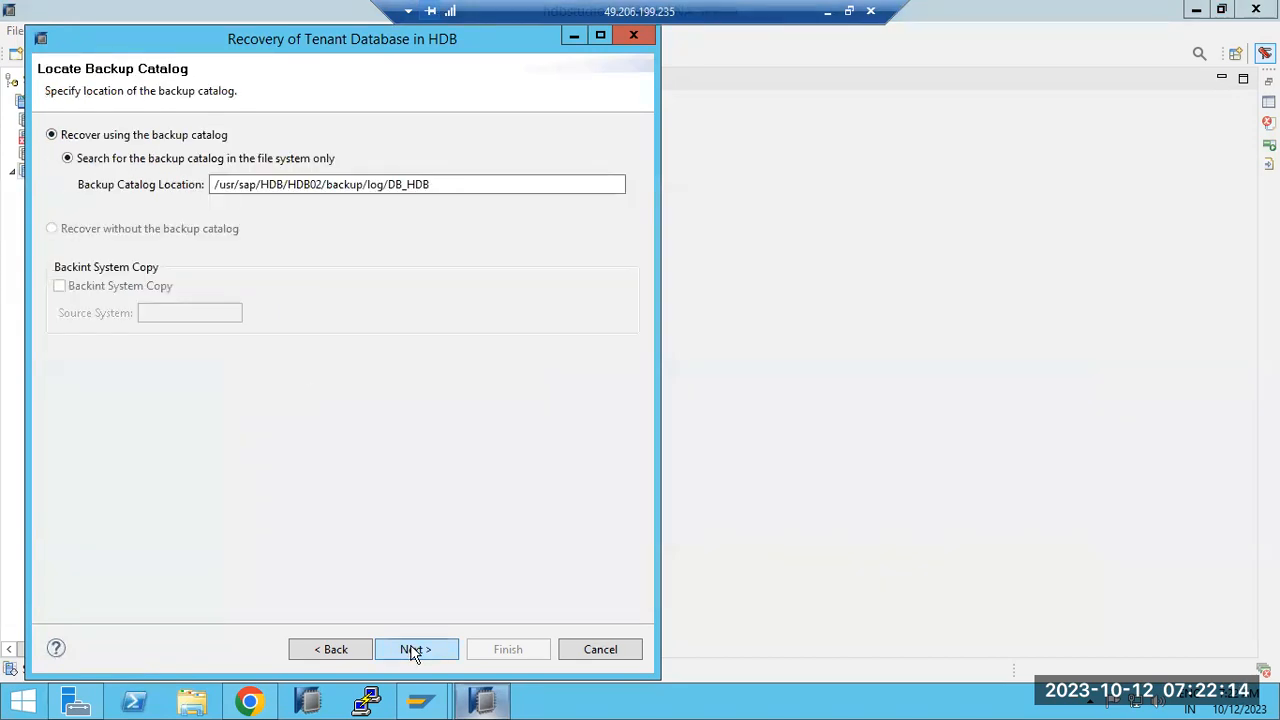
left_click(413, 650)
left_click(421, 372)
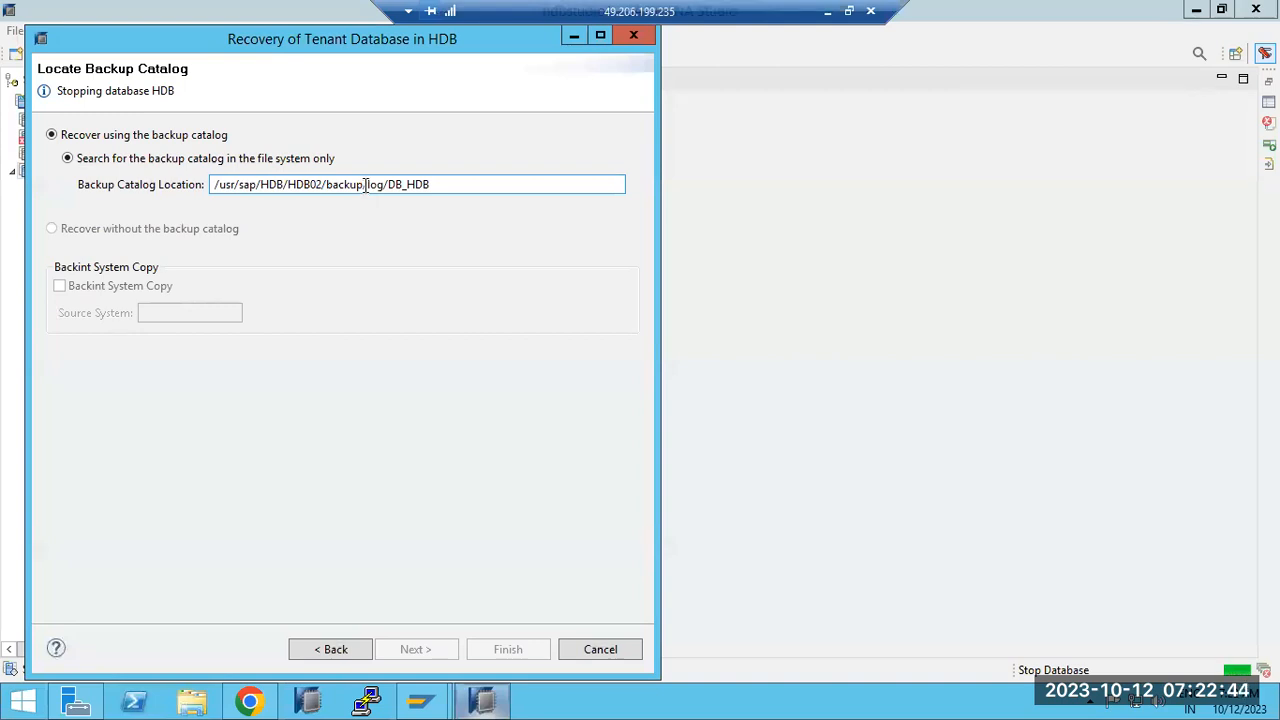
left_click(826, 11)
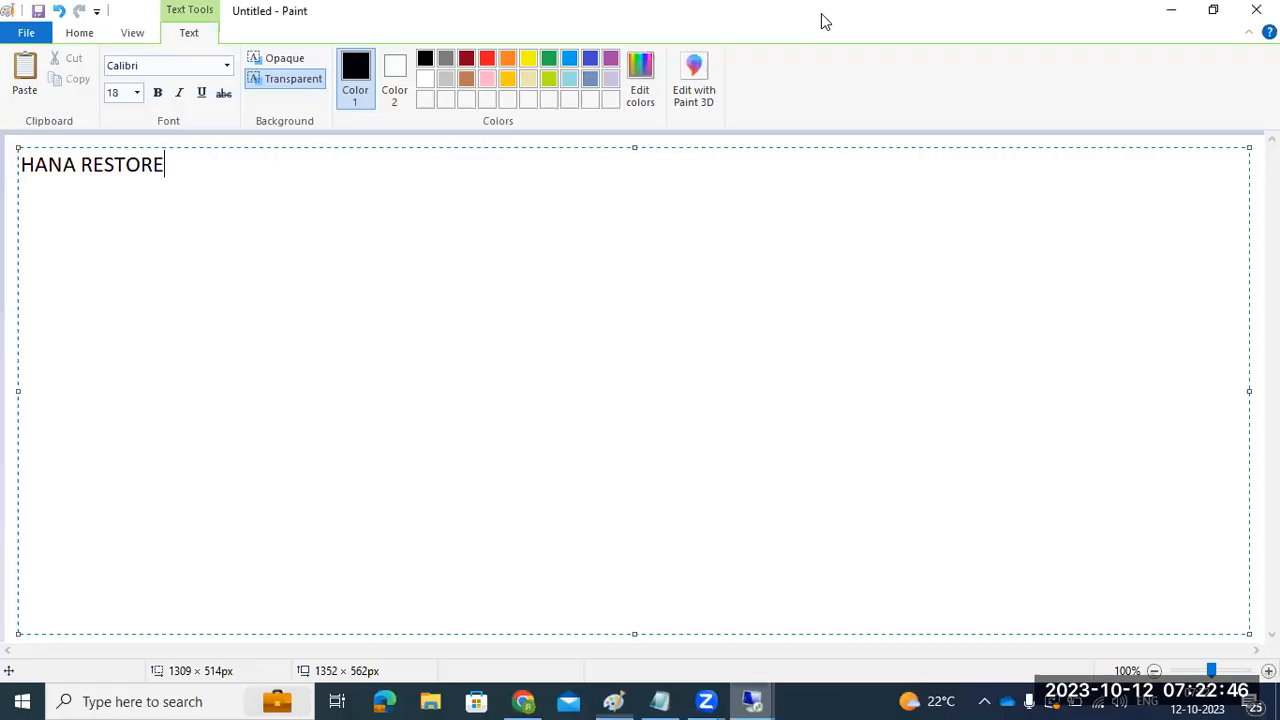
Step: Draw two rectangles under the HANA RESTORE title and a line connecting them
left_click(14, 238)
left_click(412, 60)
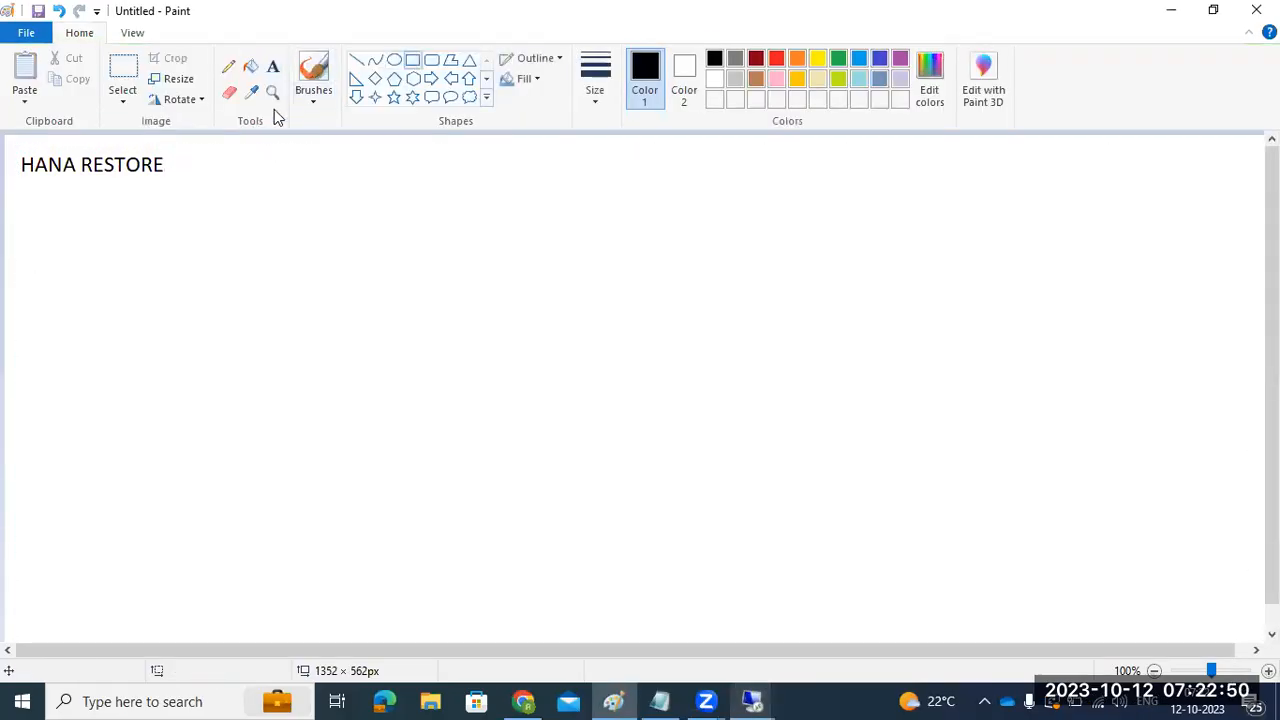
left_click_drag(195, 255, 408, 386)
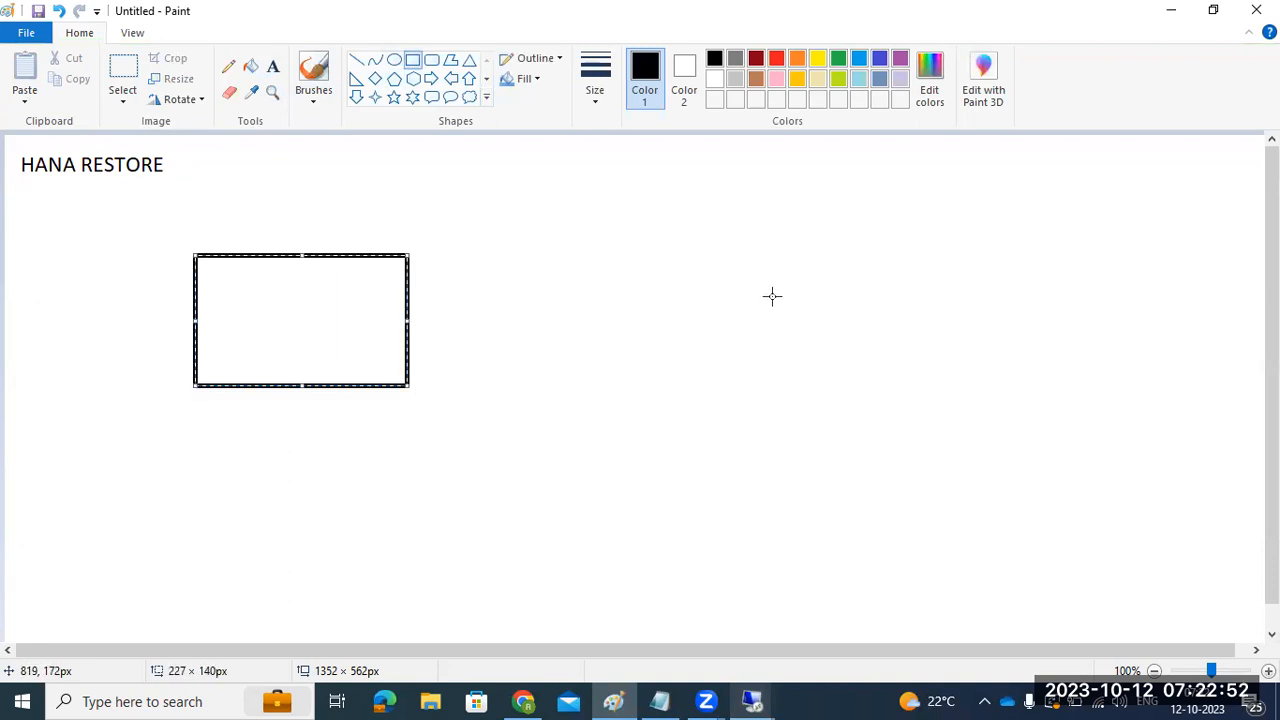
mouse_move(739, 255)
left_mouse_down()
mouse_move(771, 323)
mouse_move(911, 381)
left_mouse_up()
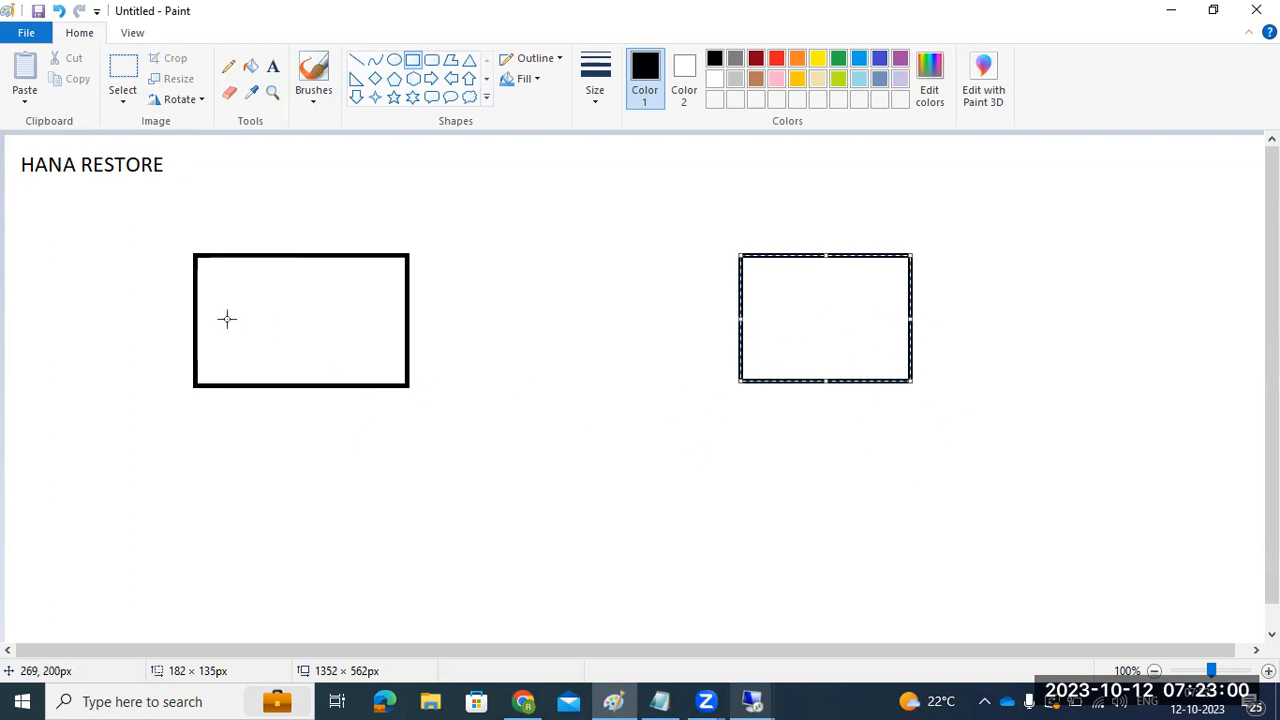
mouse_move(196, 315)
left_mouse_down()
mouse_move(352, 308)
mouse_move(410, 320)
mouse_move(404, 380)
left_mouse_up()
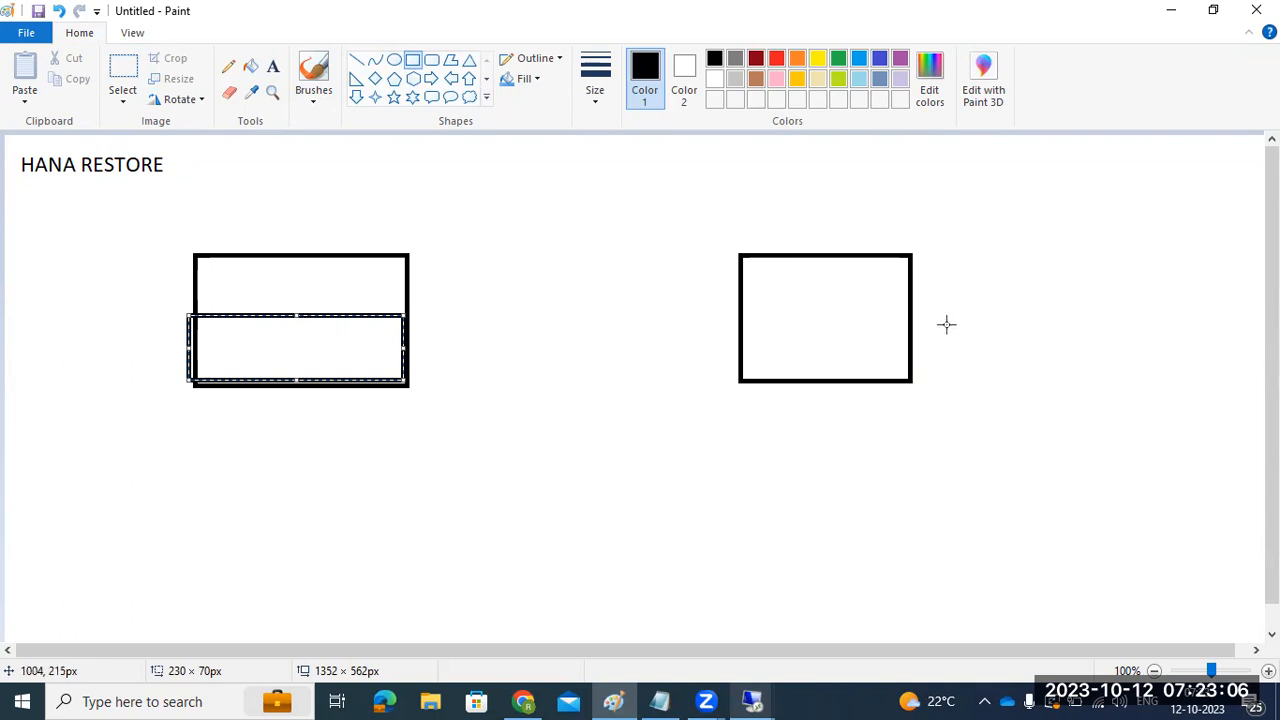
left_click(356, 60)
mouse_move(738, 334)
left_mouse_down()
mouse_move(409, 334)
mouse_move(424, 316)
mouse_move(409, 335)
left_mouse_up()
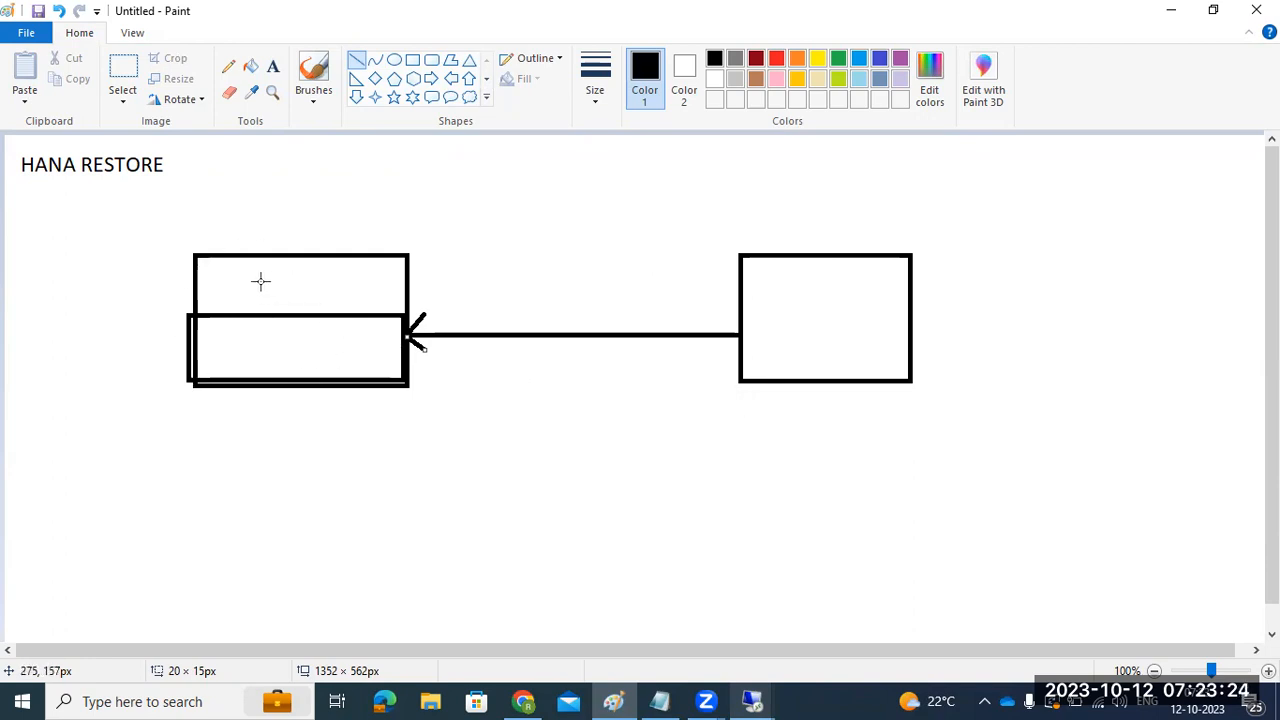
Step: Return to the recovery wizard's recovery type step and choose recovery to a specific data backup
mouse_move(757, 698)
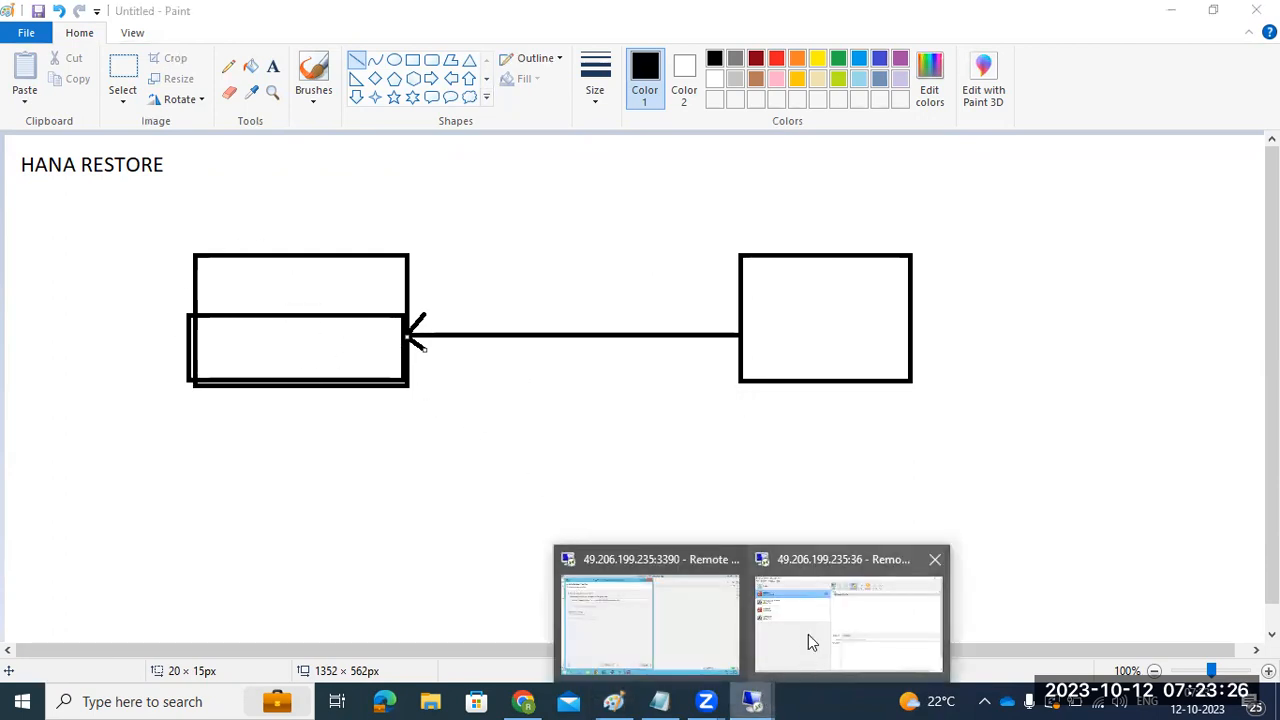
left_click(654, 608)
left_click(322, 649)
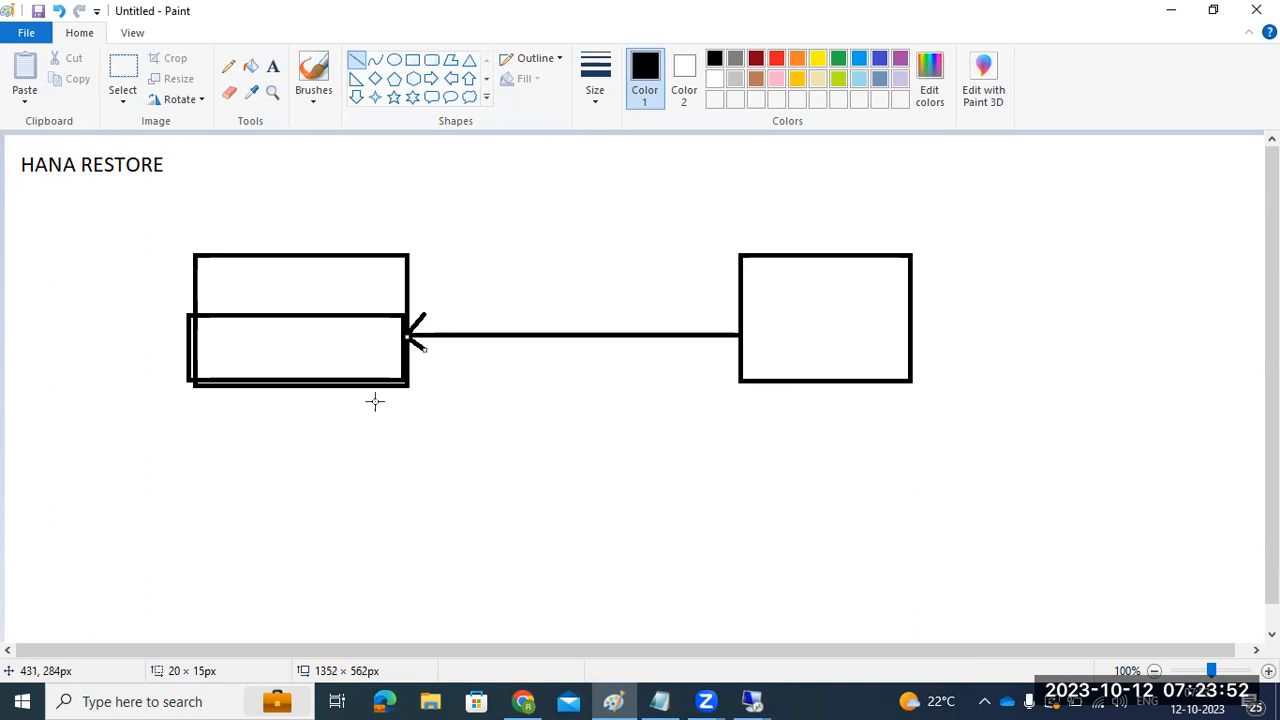
left_click_drag(310, 400, 343, 397)
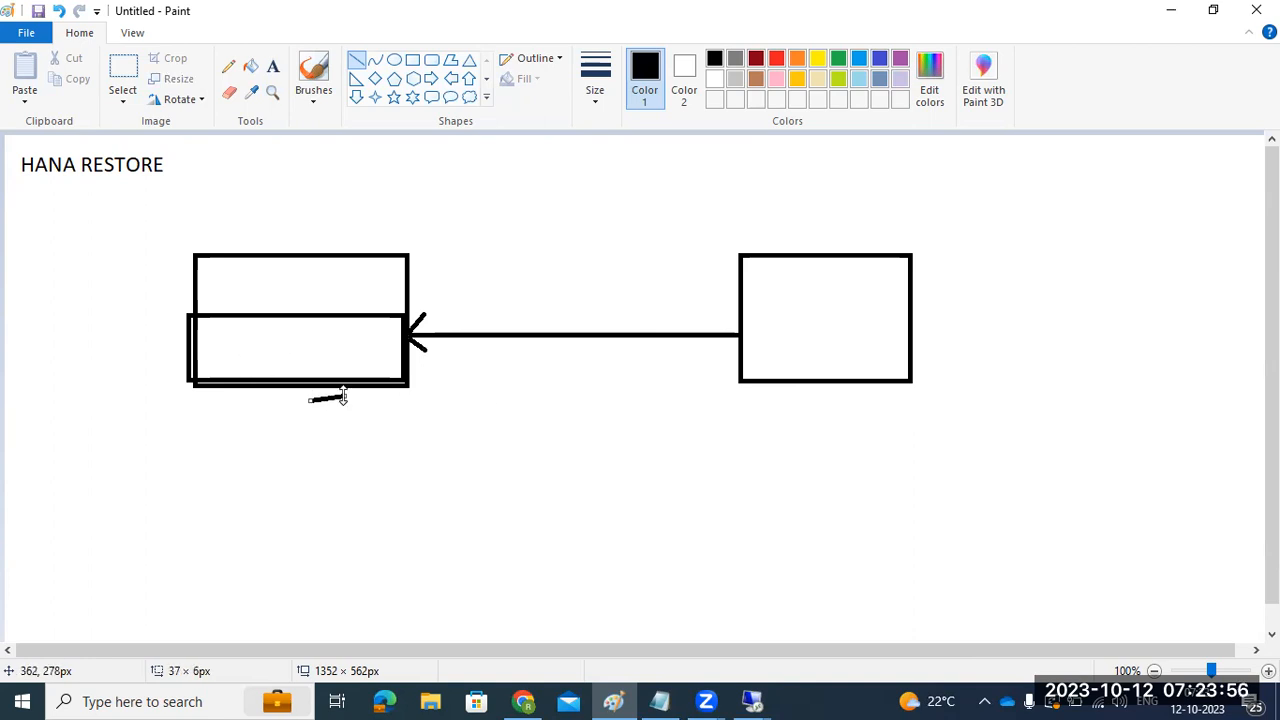
left_click(755, 700)
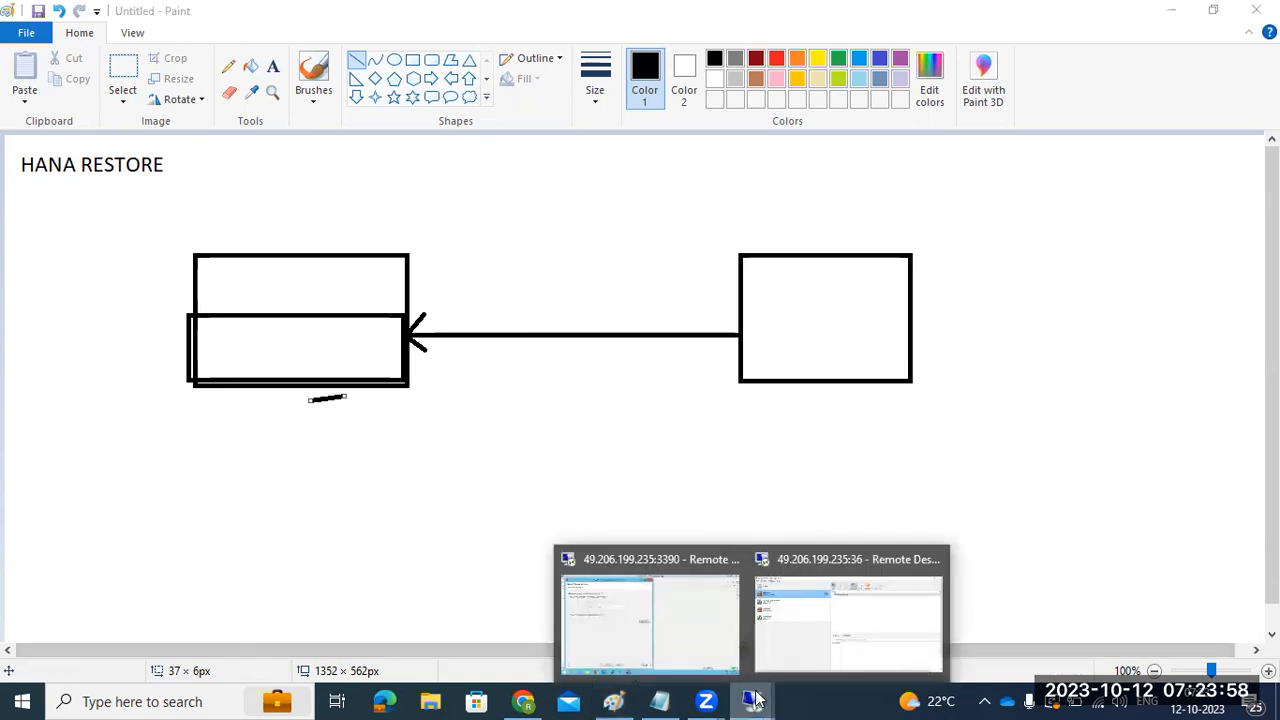
left_click(631, 594)
left_click(54, 290)
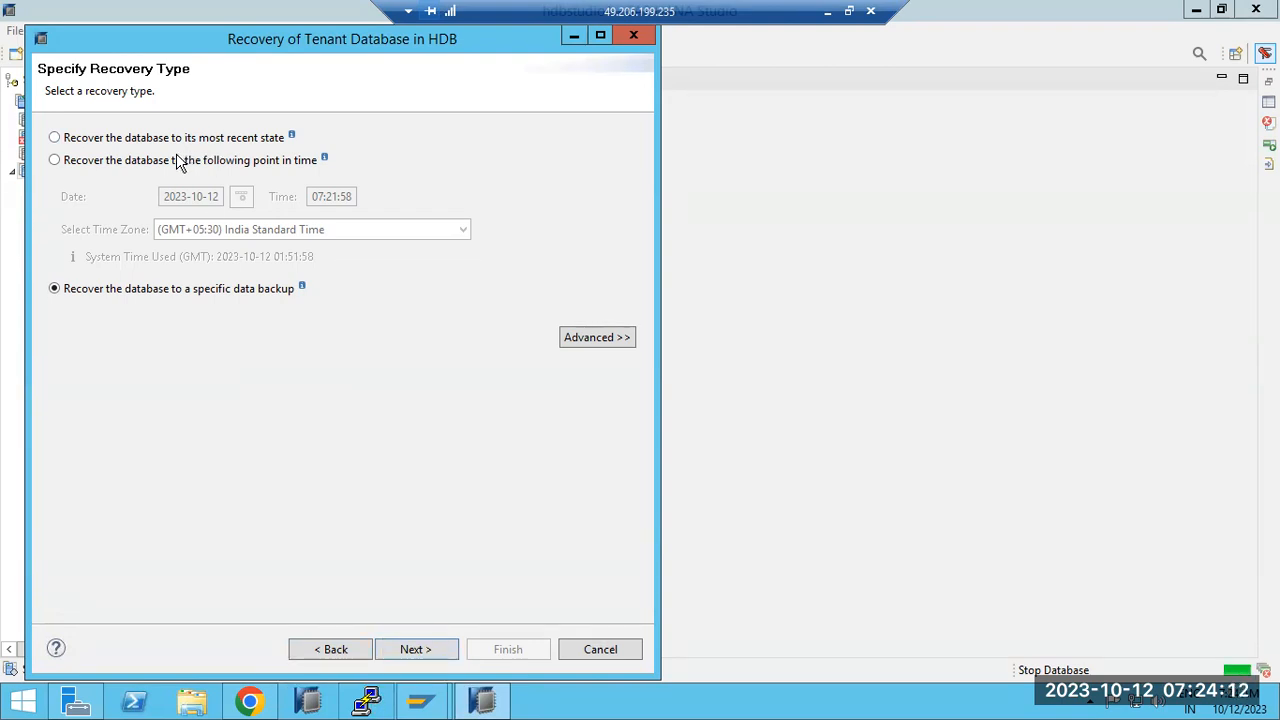
Step: Choose the most recent state, pass catalog location, confirm stopping HDB@HDB, then hide the remote session
left_click(55, 140)
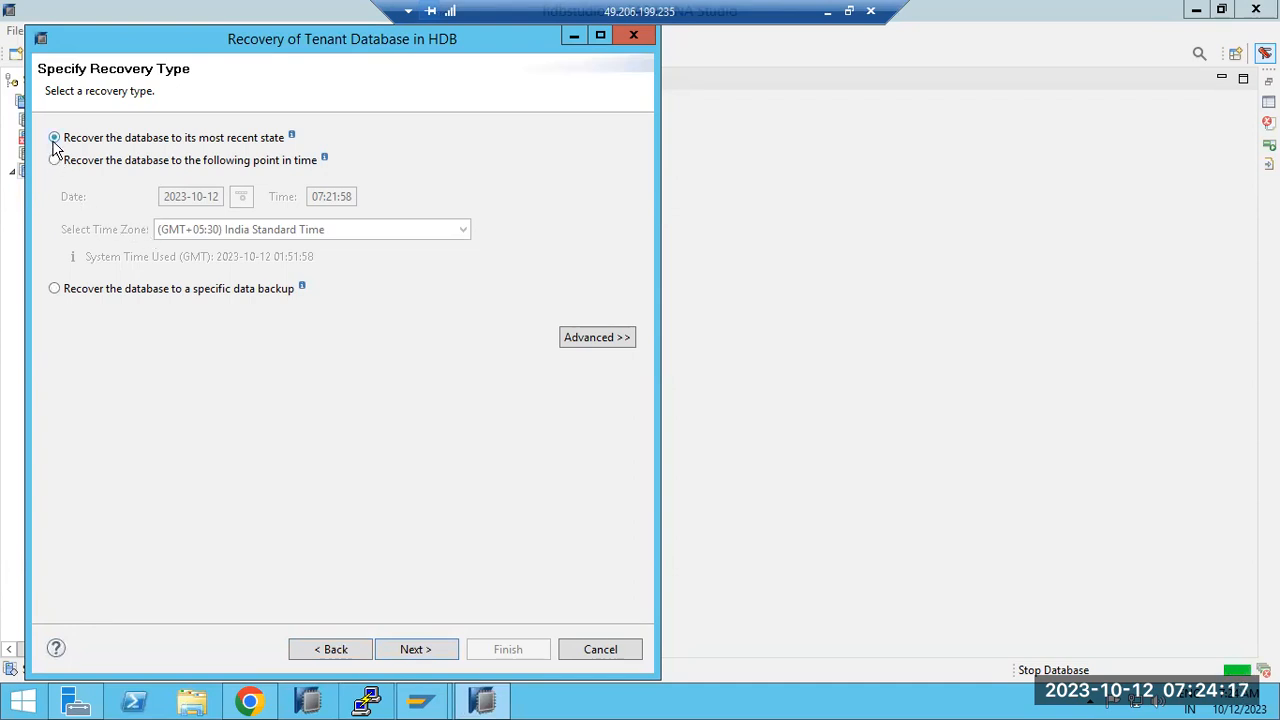
left_click(408, 650)
left_click(410, 650)
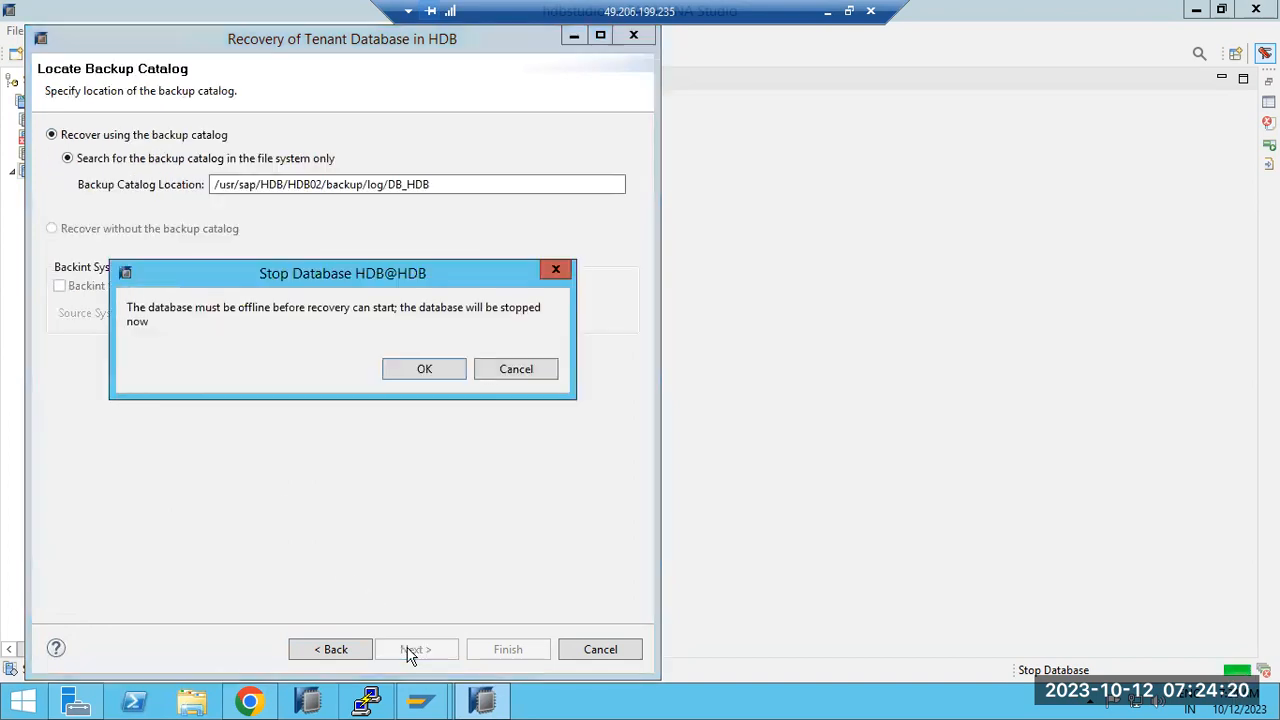
left_click(414, 369)
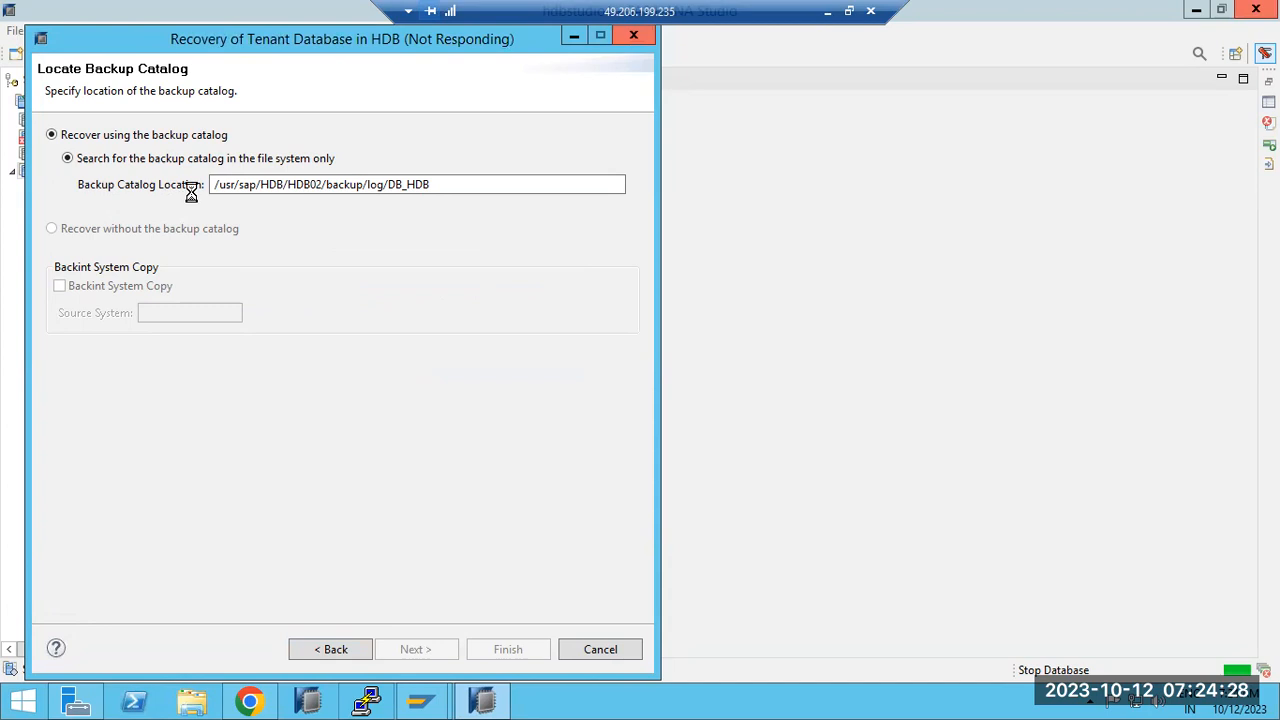
left_click(826, 11)
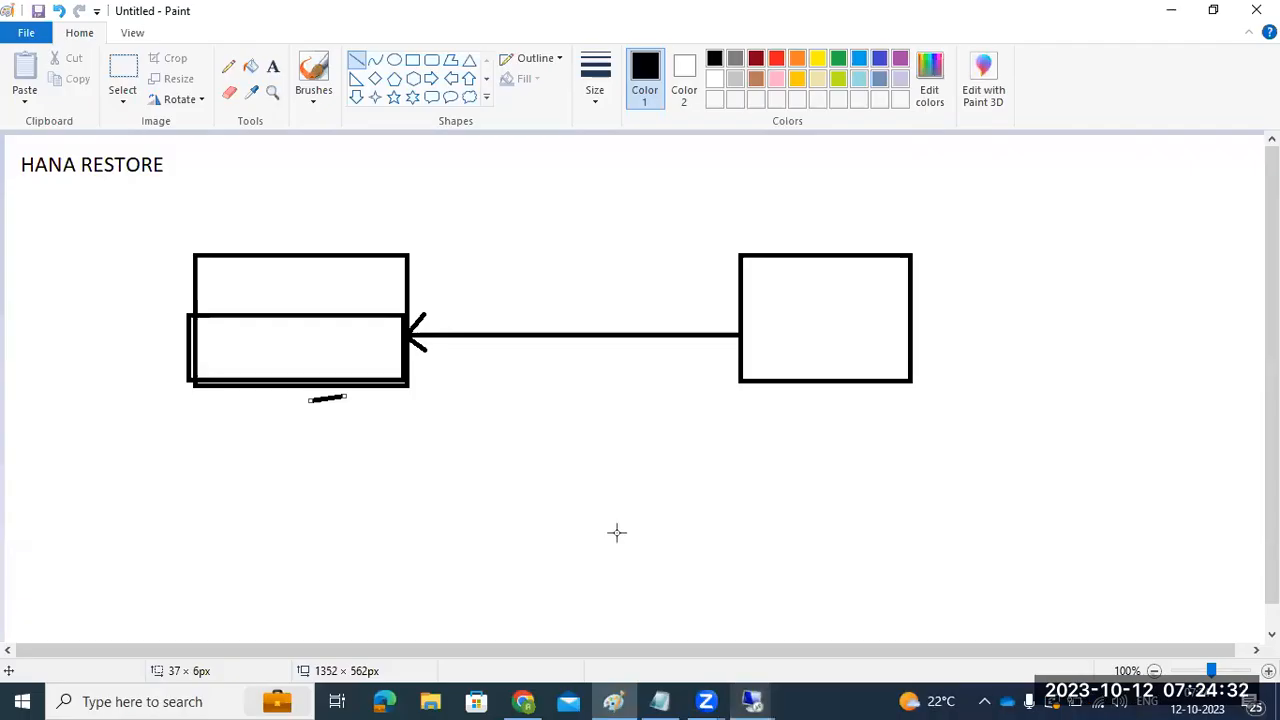
Step: Restore the remote session from the Remote Desktop taskbar thumbnail to show the recovery wizard
mouse_move(750, 698)
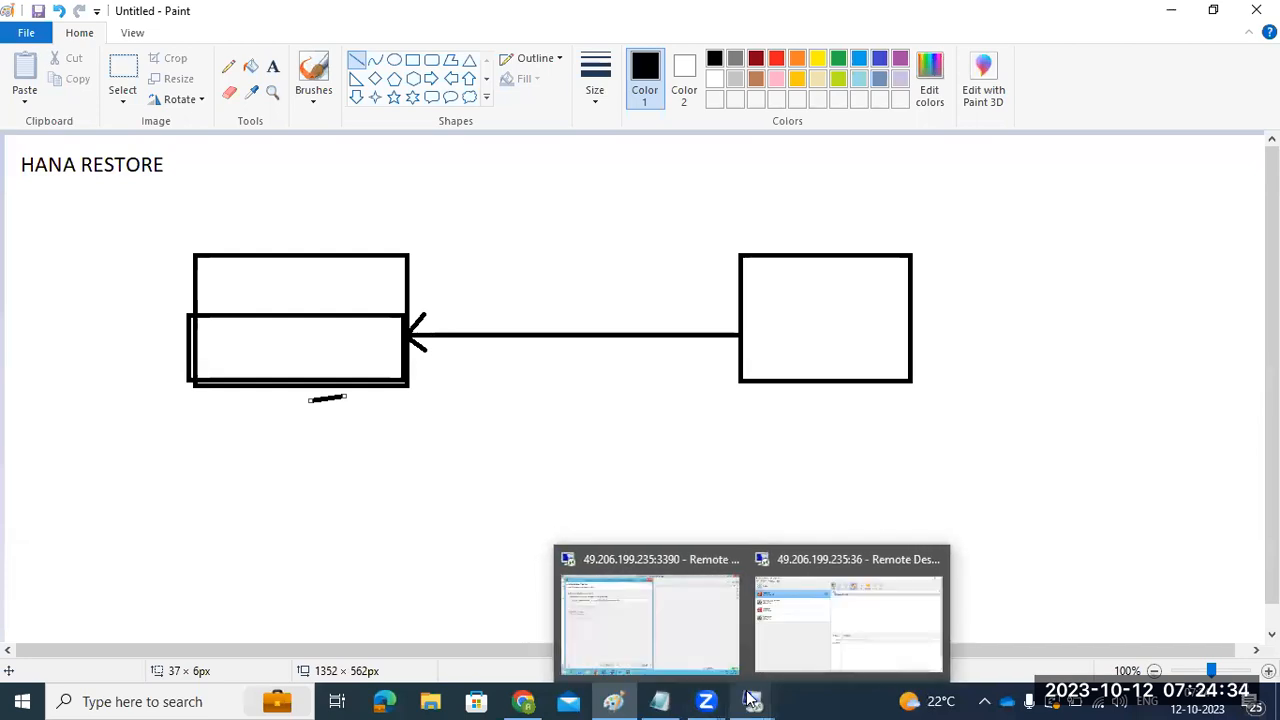
left_click(699, 626)
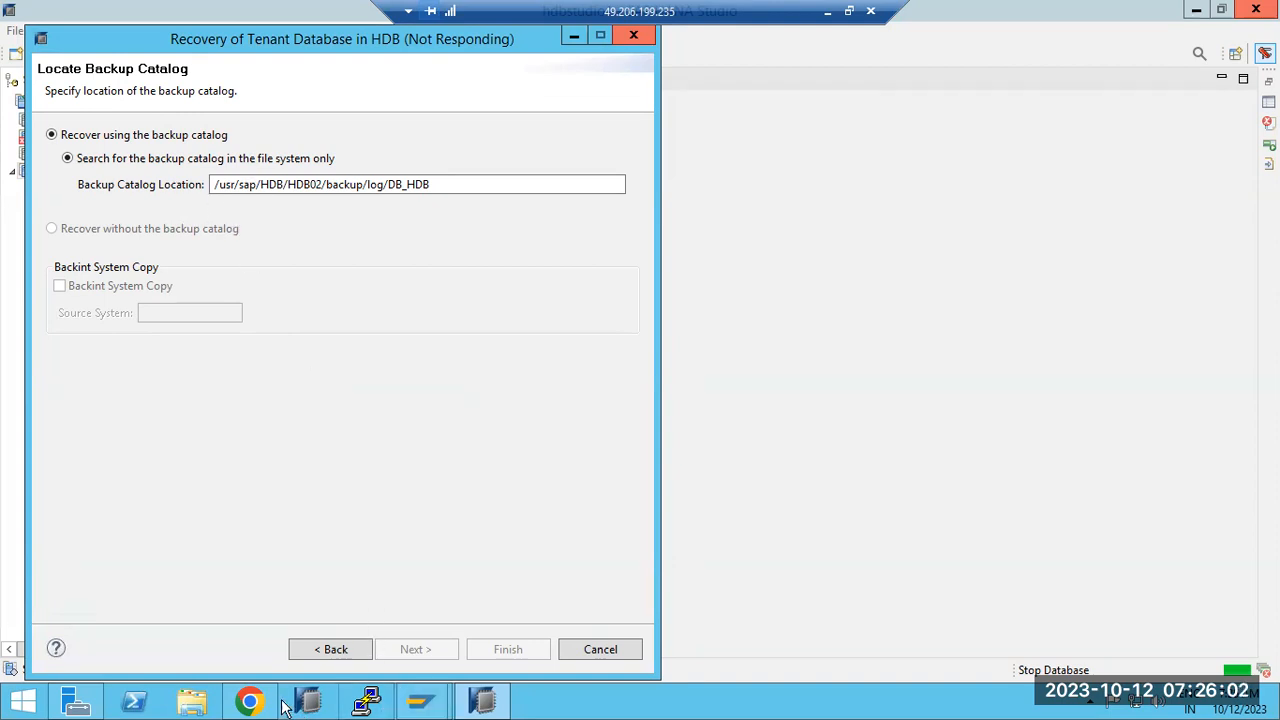
Step: Search the Cockpit overview for 'rec' and open Recover Database for SYSTEMDB from the Database Backups menu
left_click(250, 703)
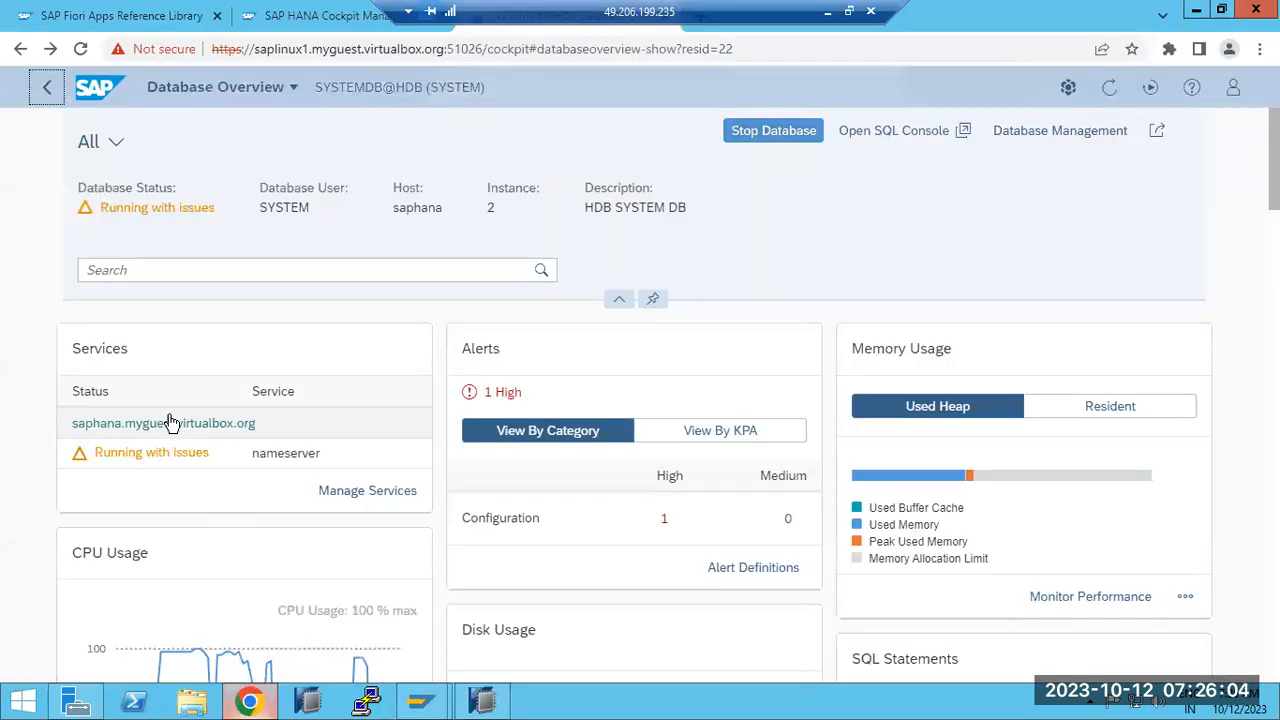
left_click(221, 272)
type("rec")
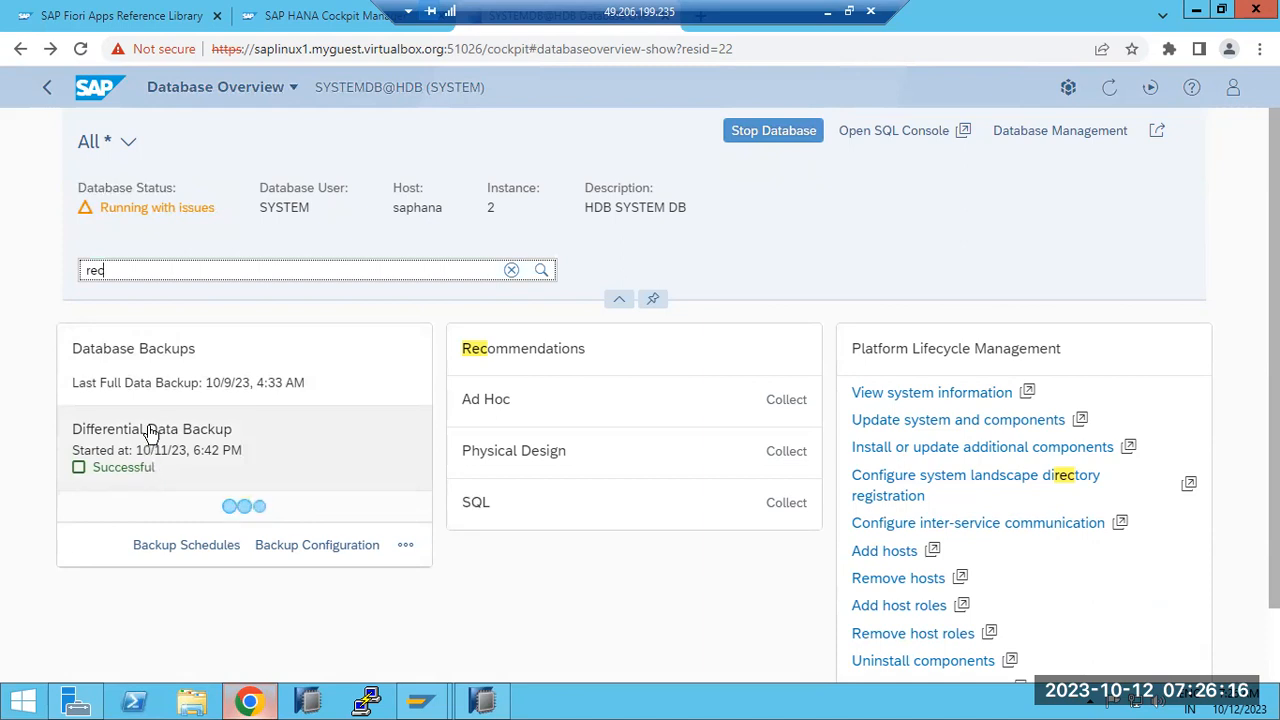
left_click(405, 544)
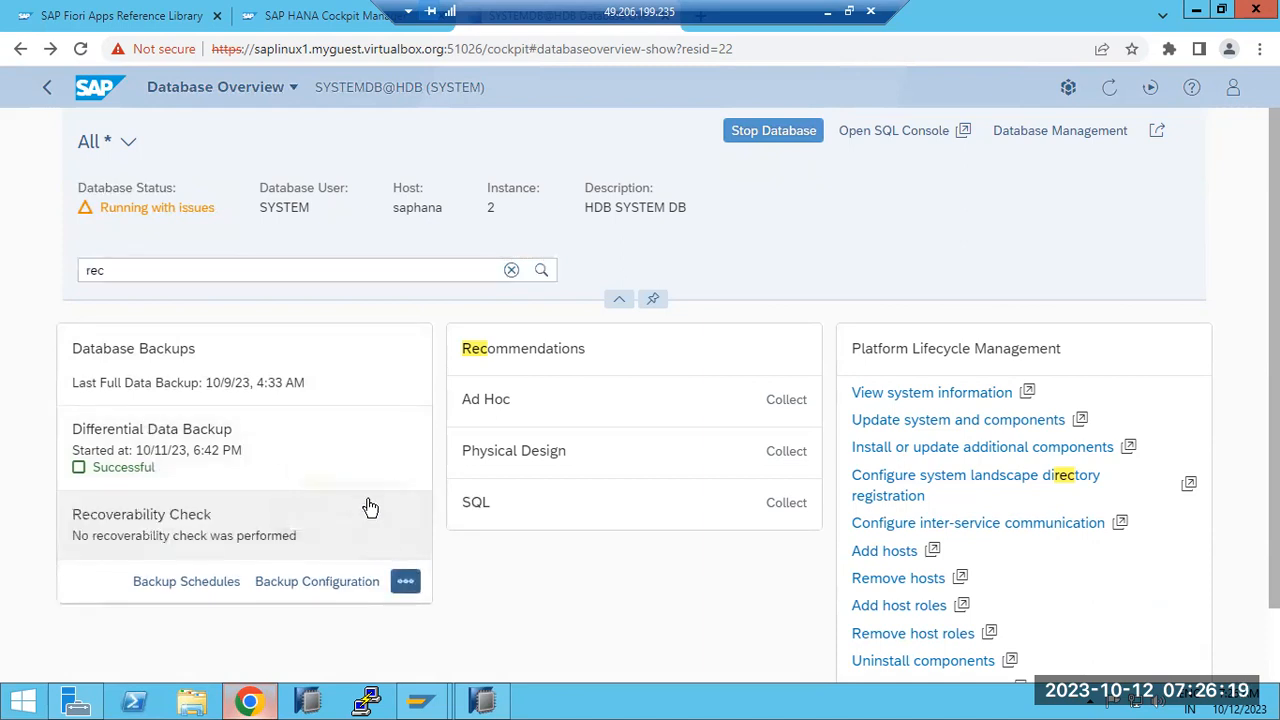
left_click(405, 581)
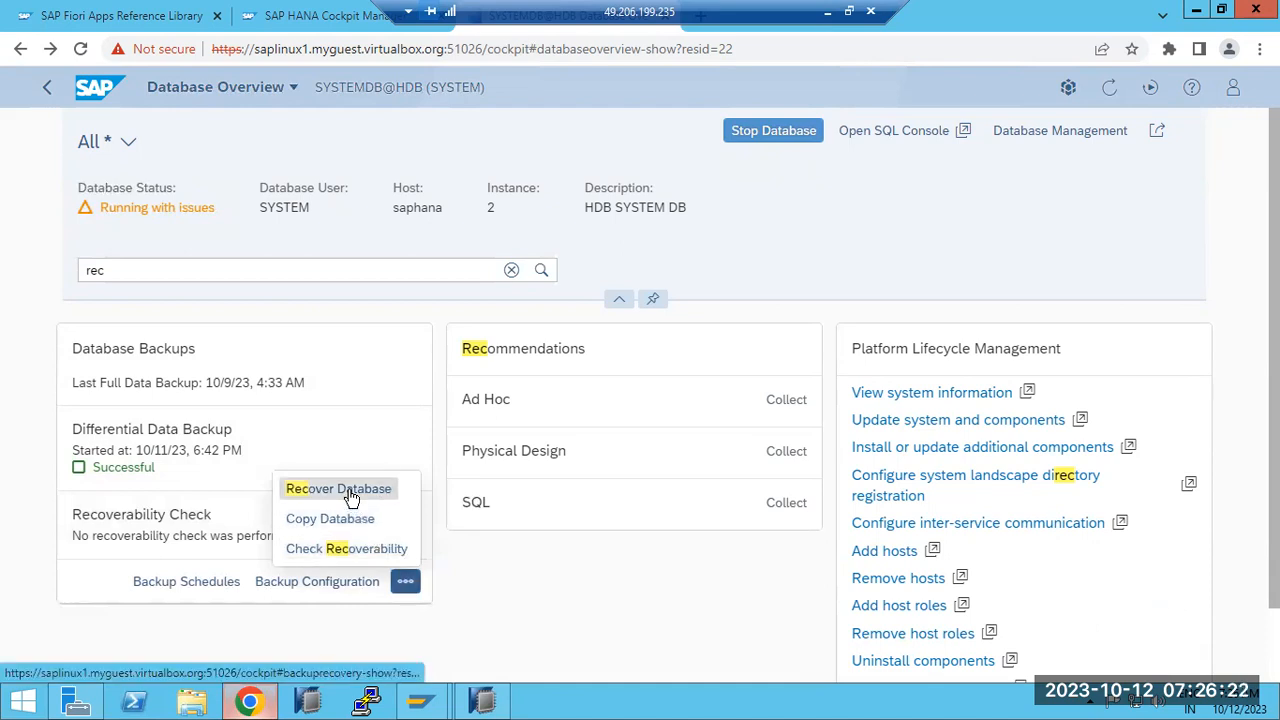
left_click(351, 493)
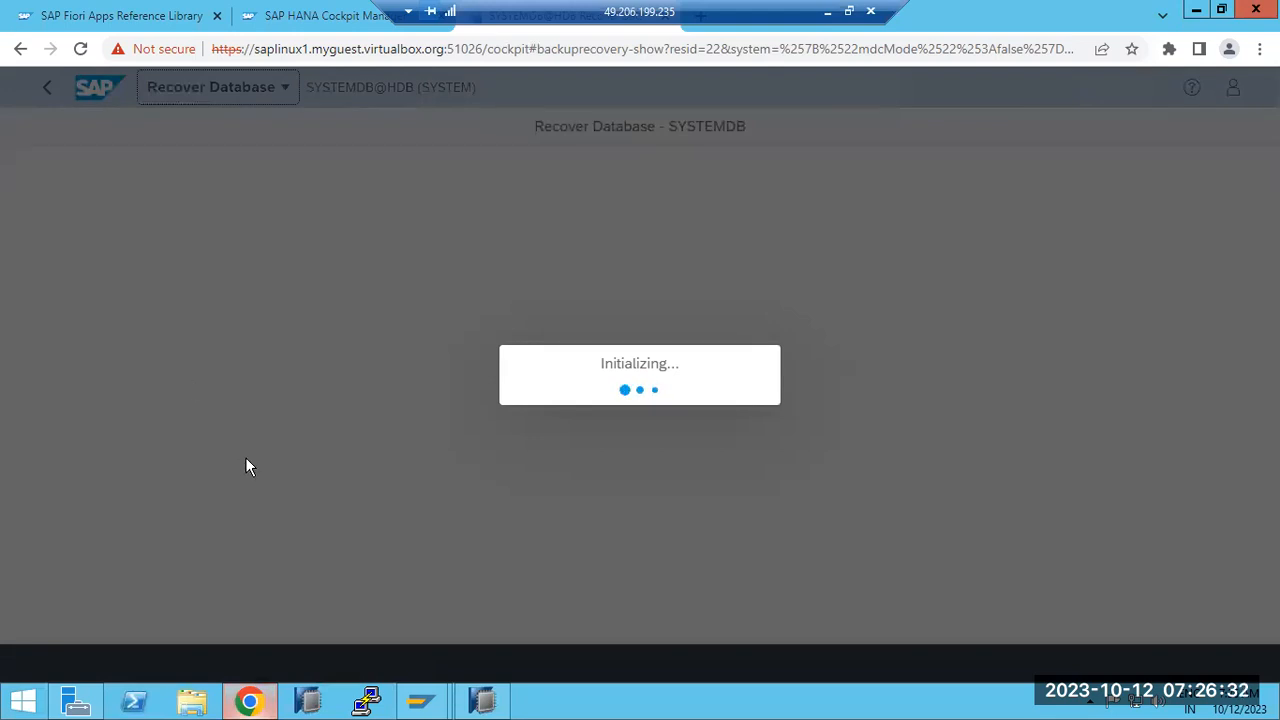
Step: Choose 'Recover to the most recent state' for SYSTEMDB and advance to the backup catalog location step
left_click(483, 703)
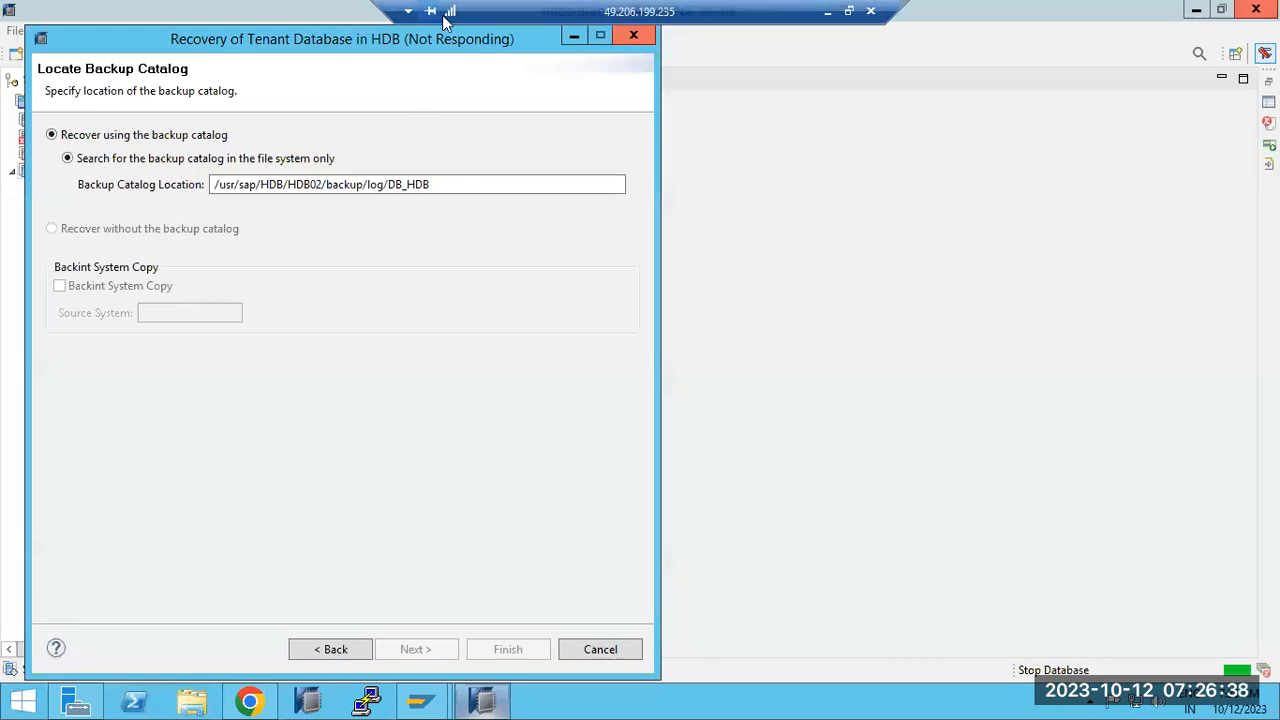
left_click(251, 703)
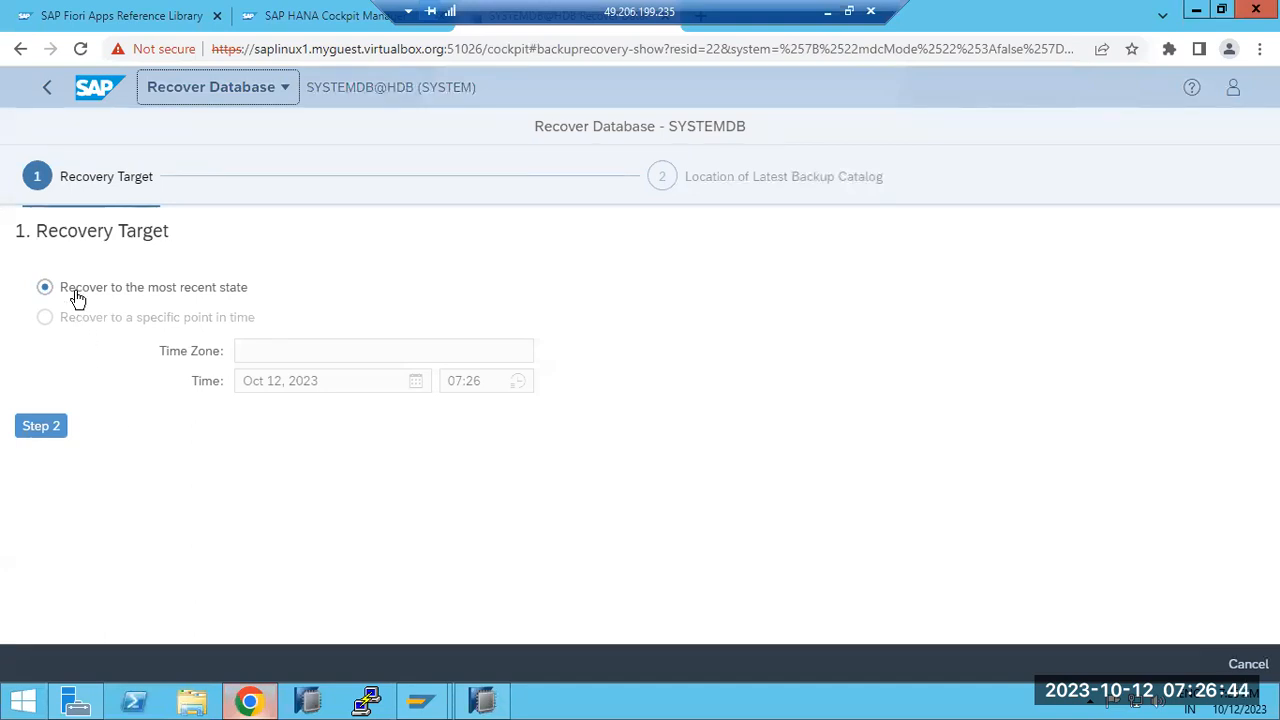
left_click(83, 325)
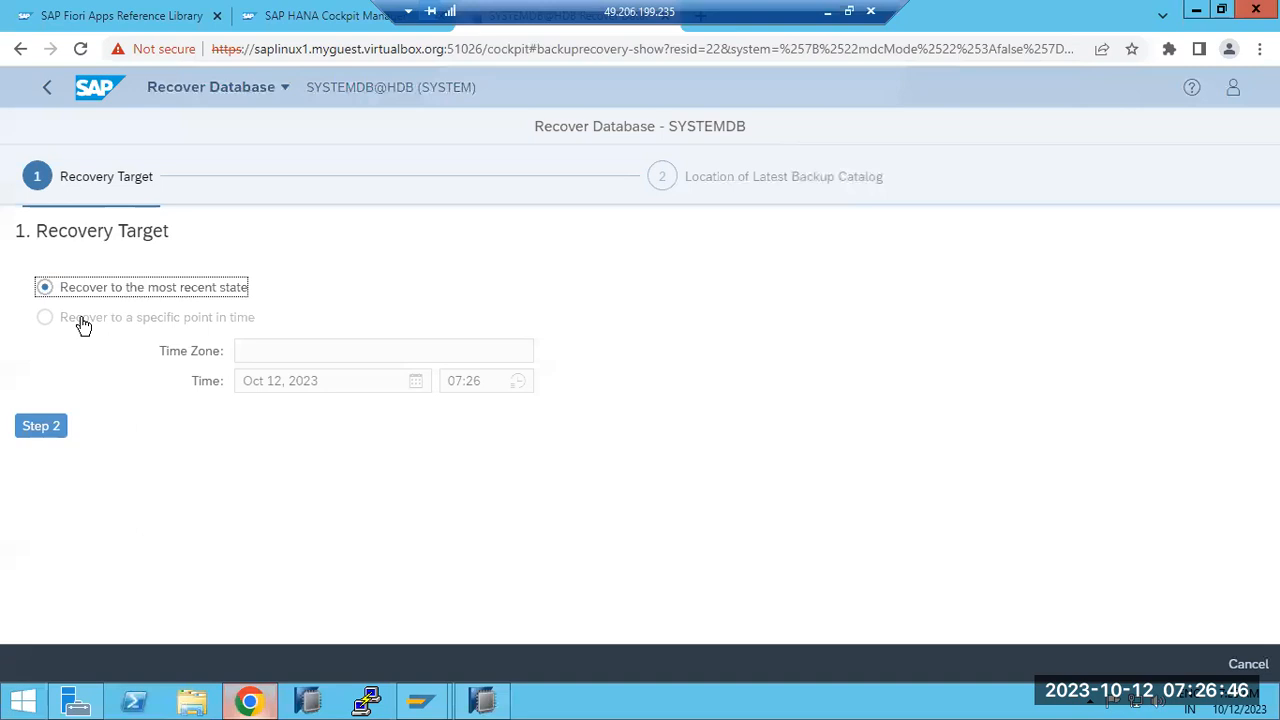
left_click(42, 432)
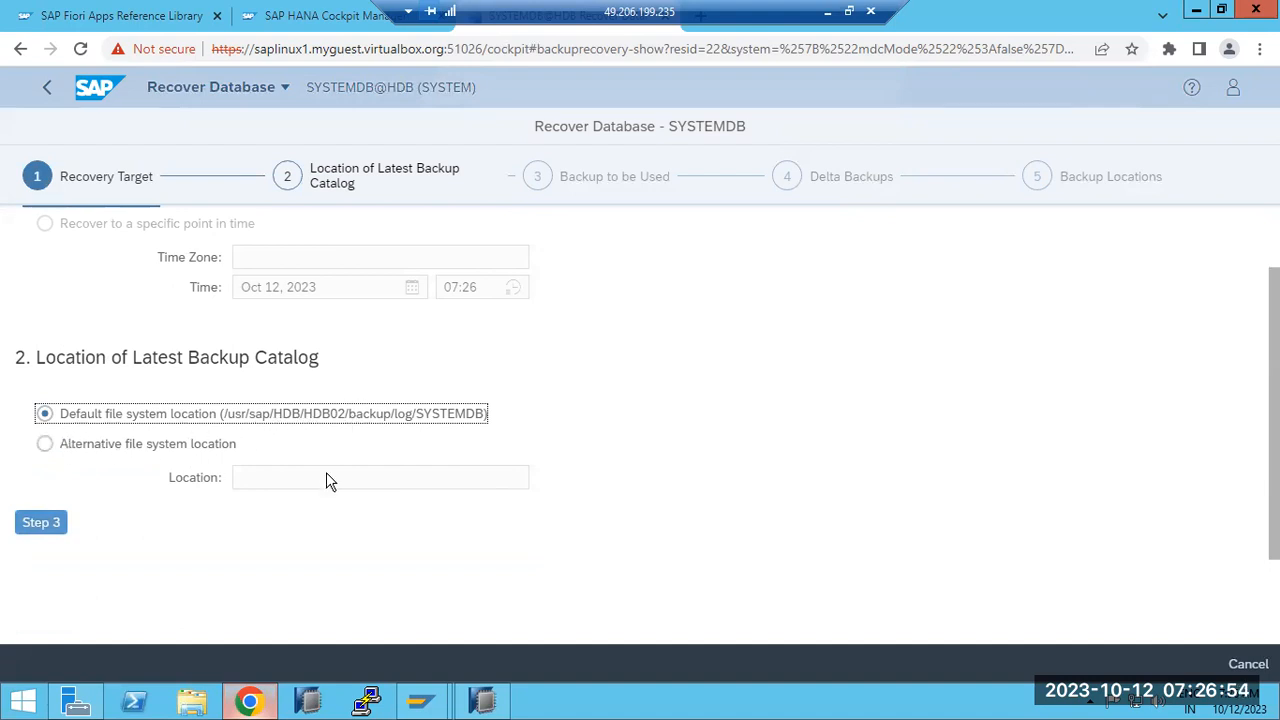
scroll(443, 491, "up", 1)
Step: Keep the default catalog location, continue to backup selection, dismiss the system-not-offline error, and return to Studio
left_click(482, 700)
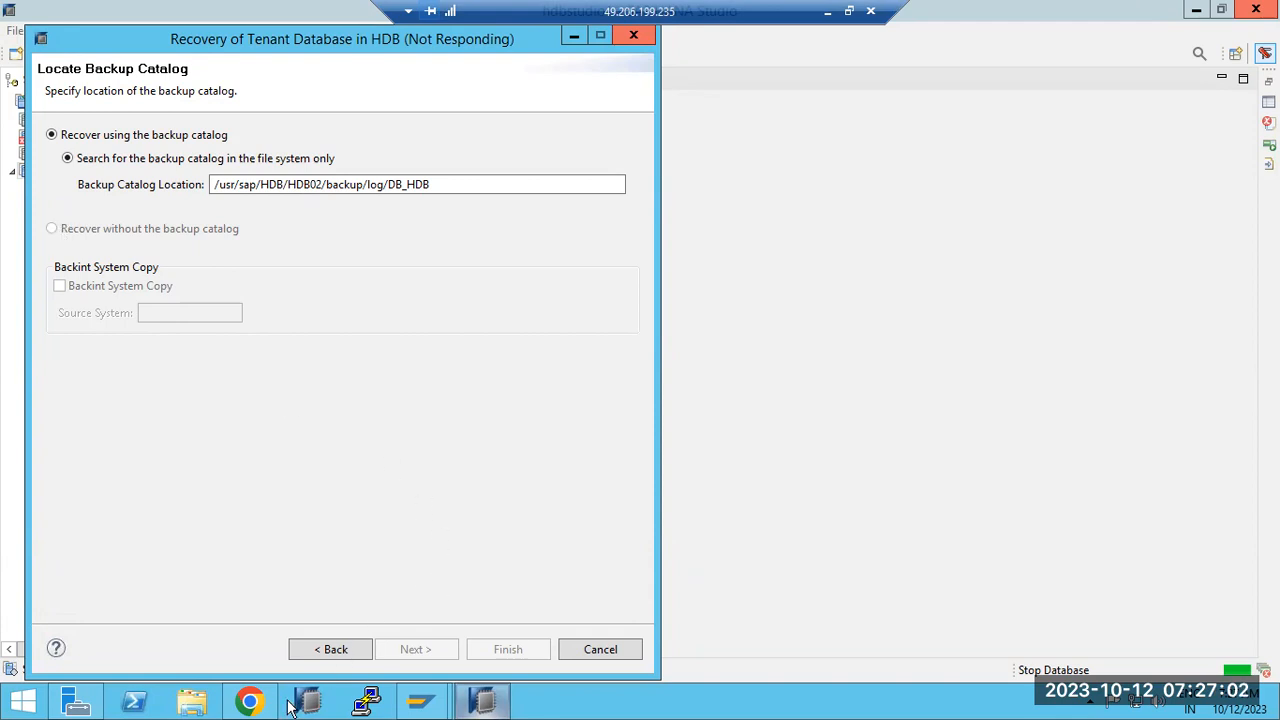
left_click(250, 701)
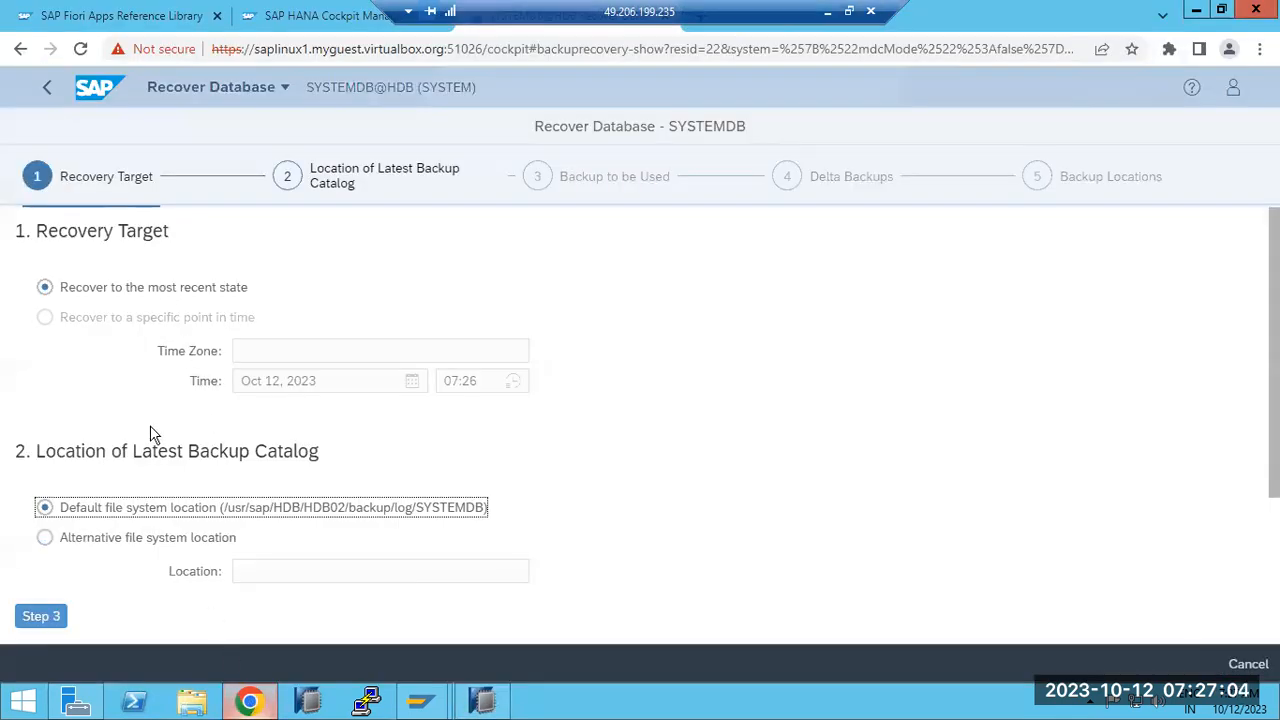
left_click(41, 616)
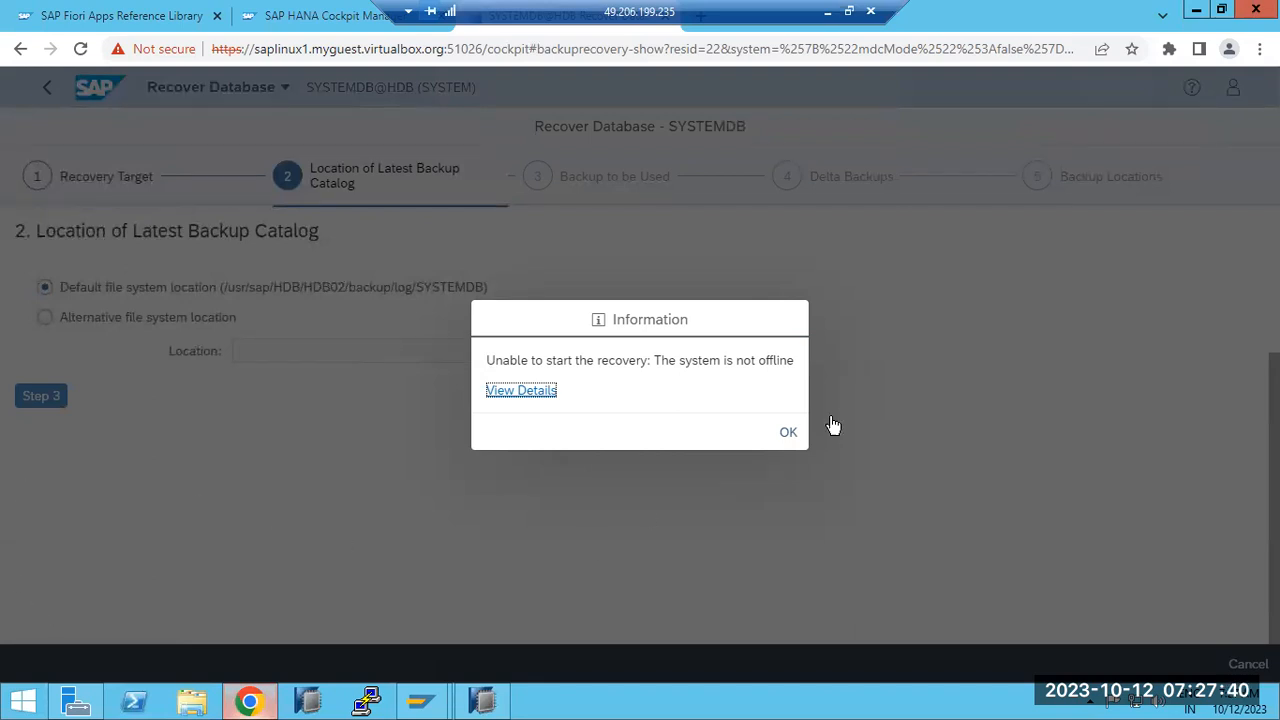
left_click(788, 432)
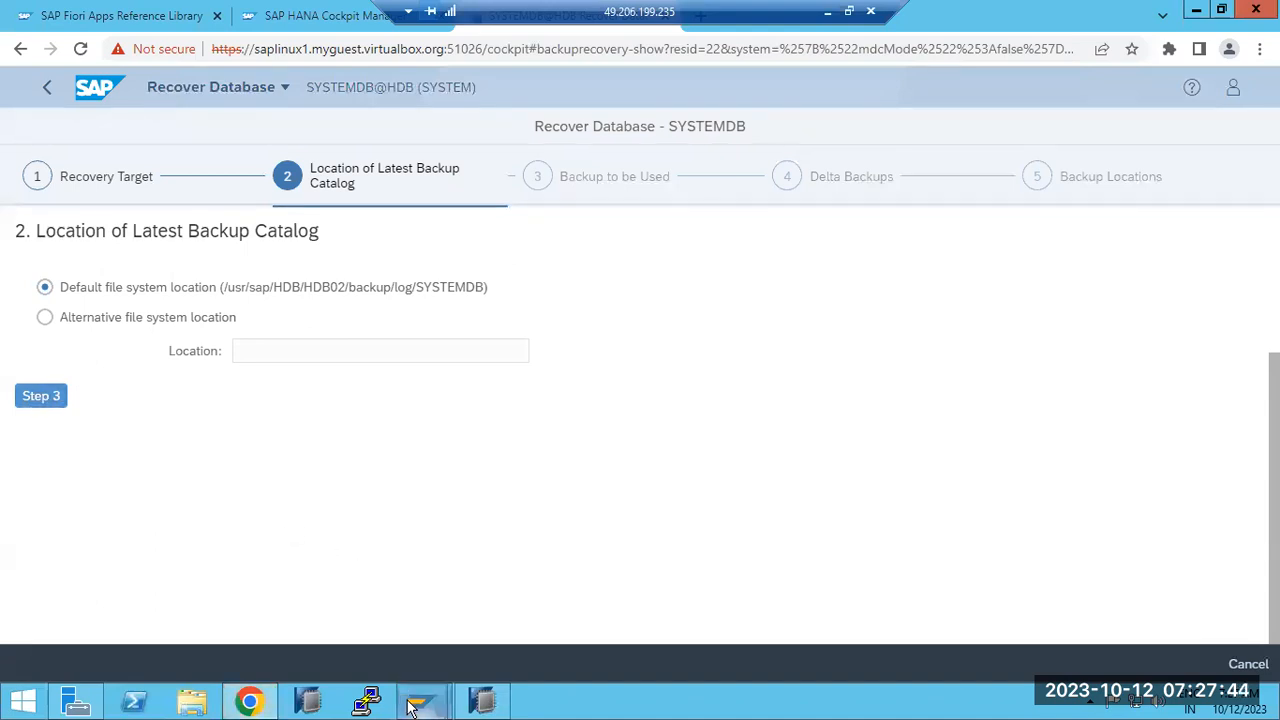
mouse_move(413, 706)
left_click(464, 660)
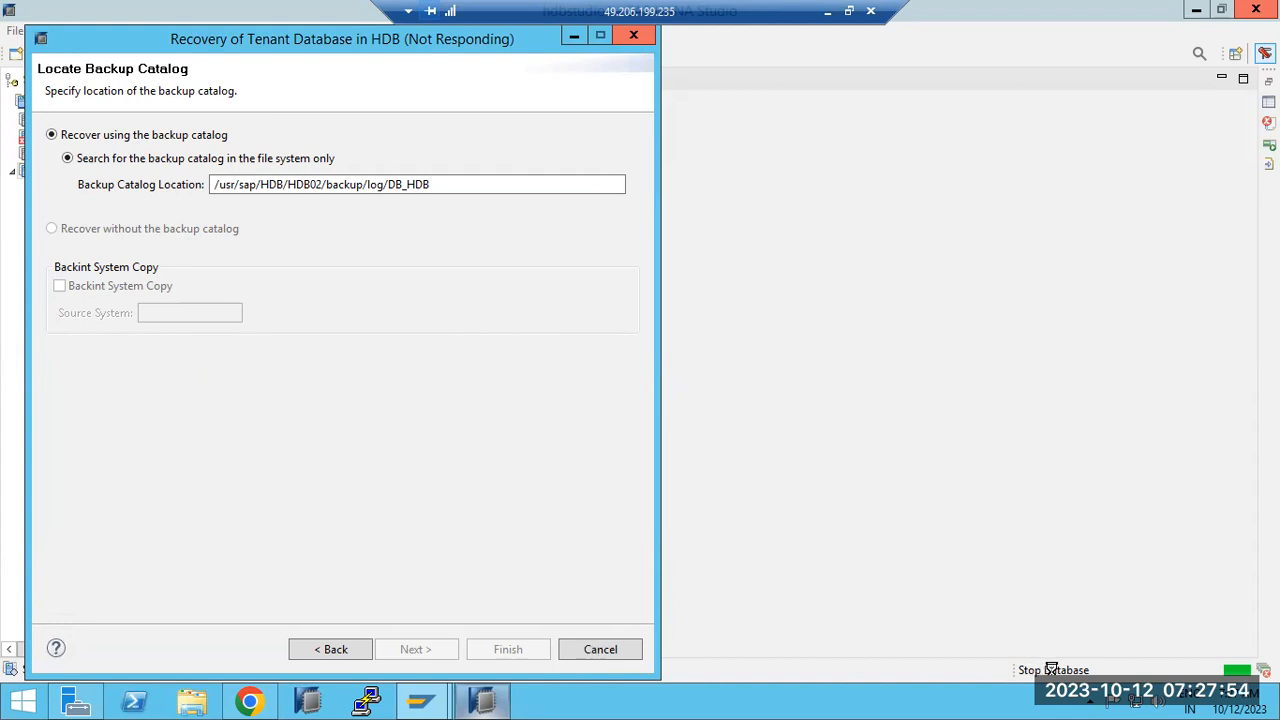
Step: Connect to the saved saphana PuTTY session, log in as root, and maximize the terminal
left_click(368, 705)
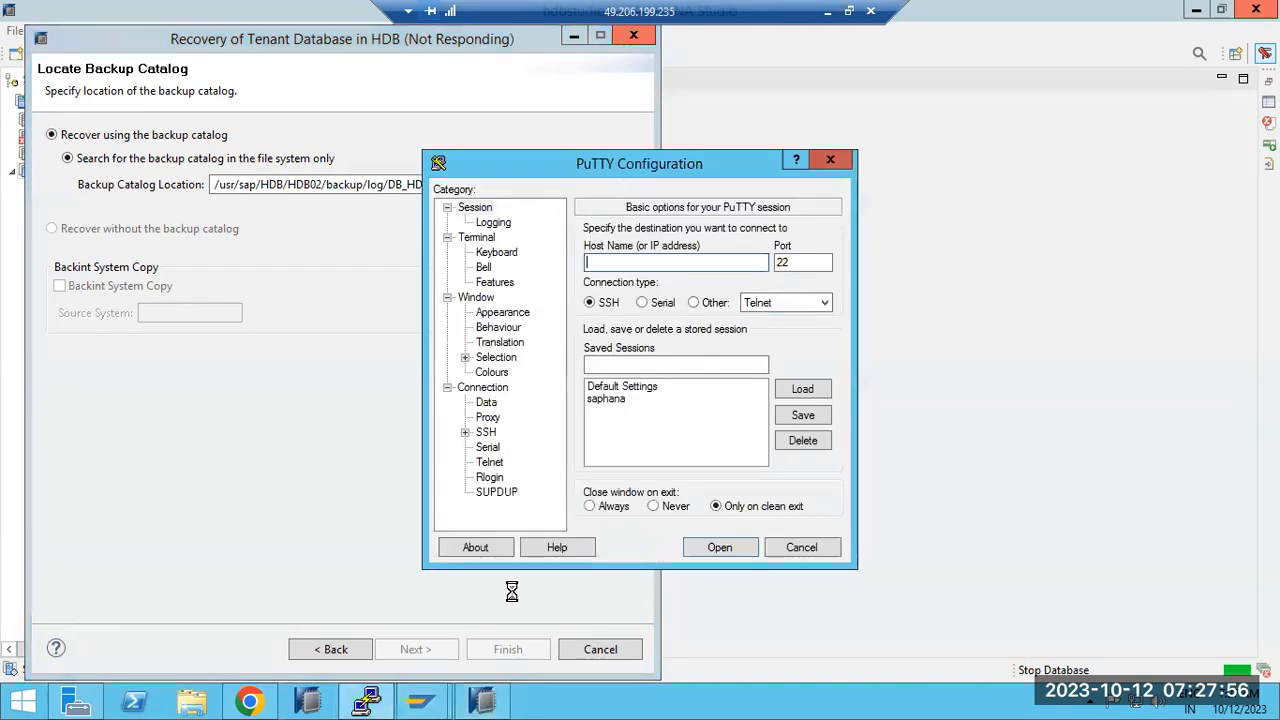
double_click(617, 398)
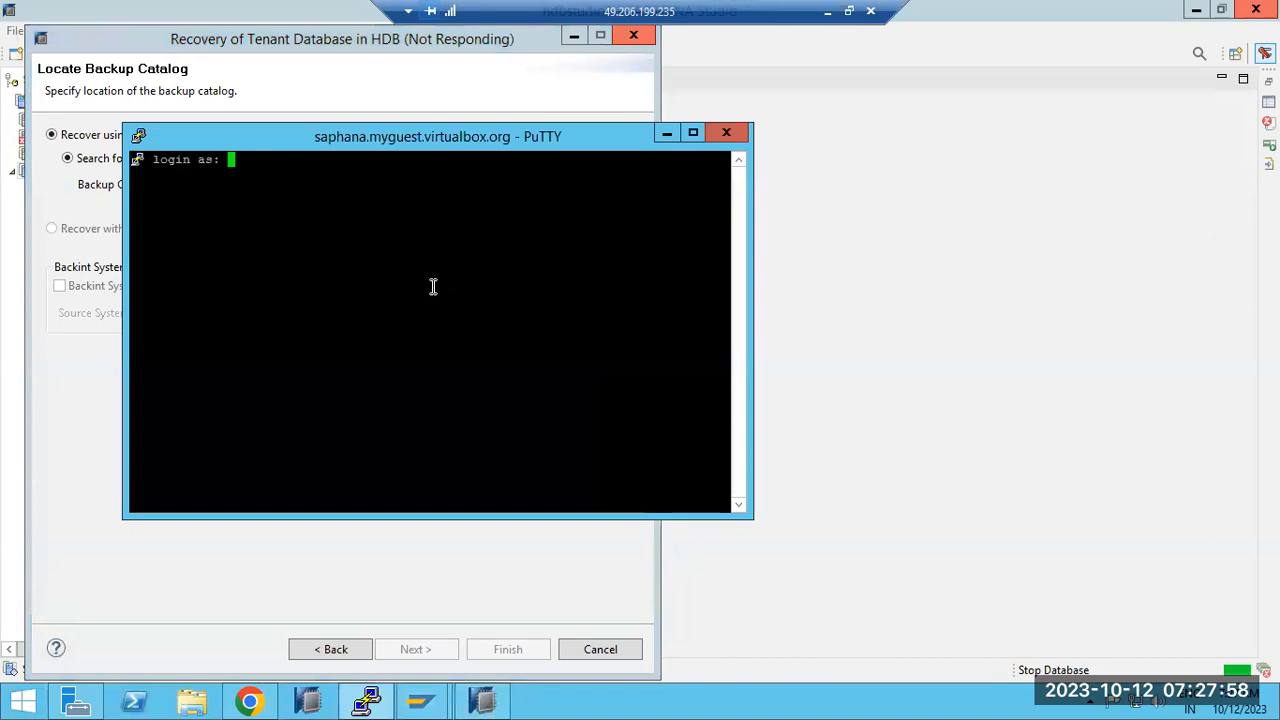
type("root")
key("Return")
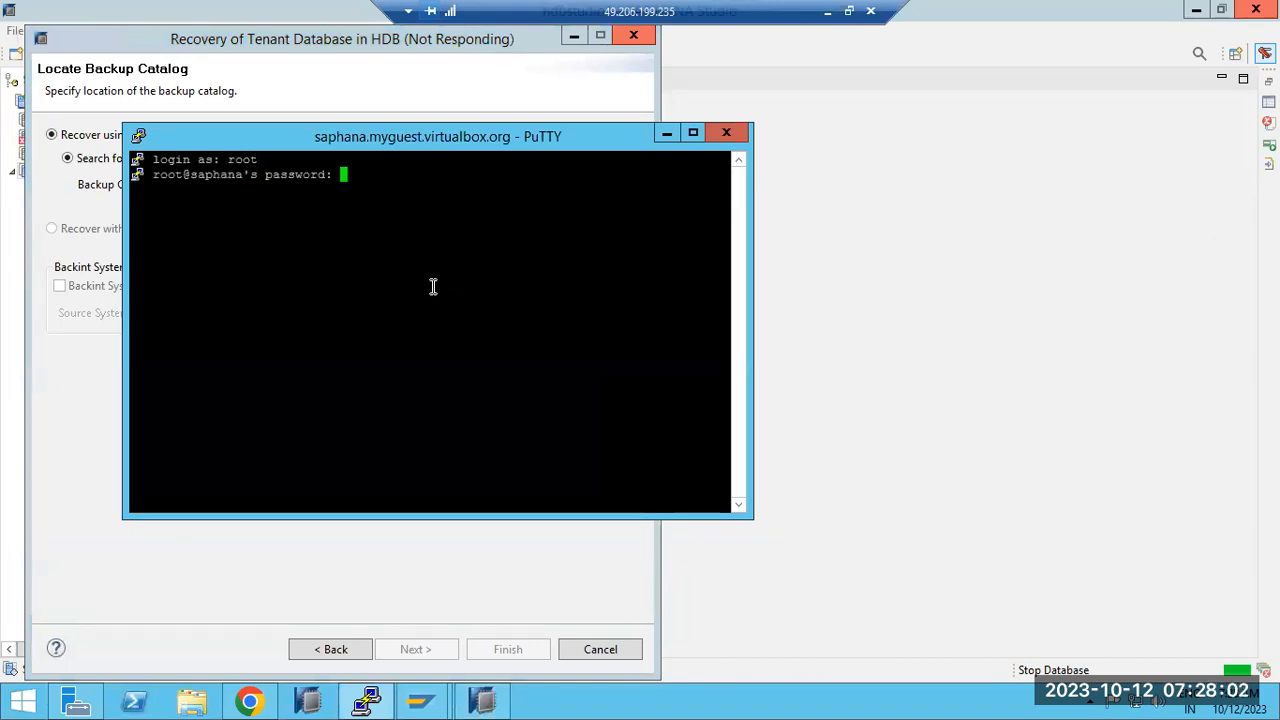
key("Return")
left_click(694, 133)
Step: Switch to hdbadm with sudo su - hdbadm and run HDB info to list HANA processes
type("sudo su - hdbadm")
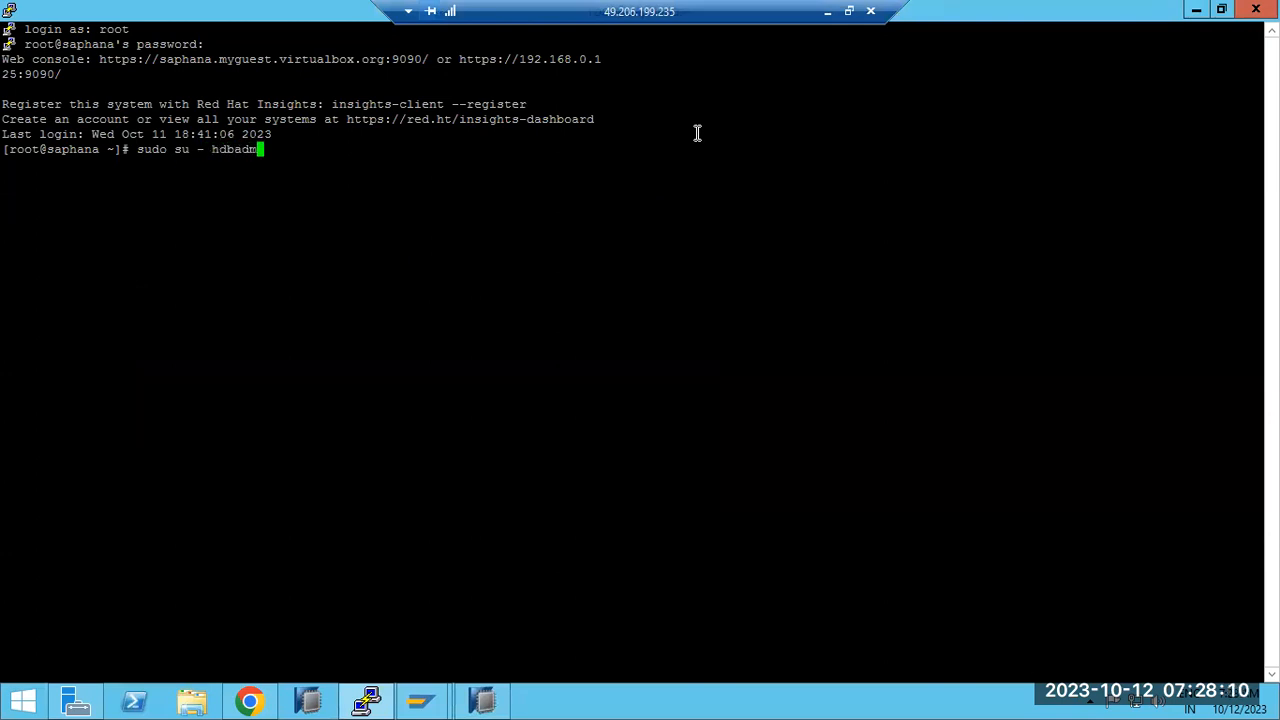
key("Return")
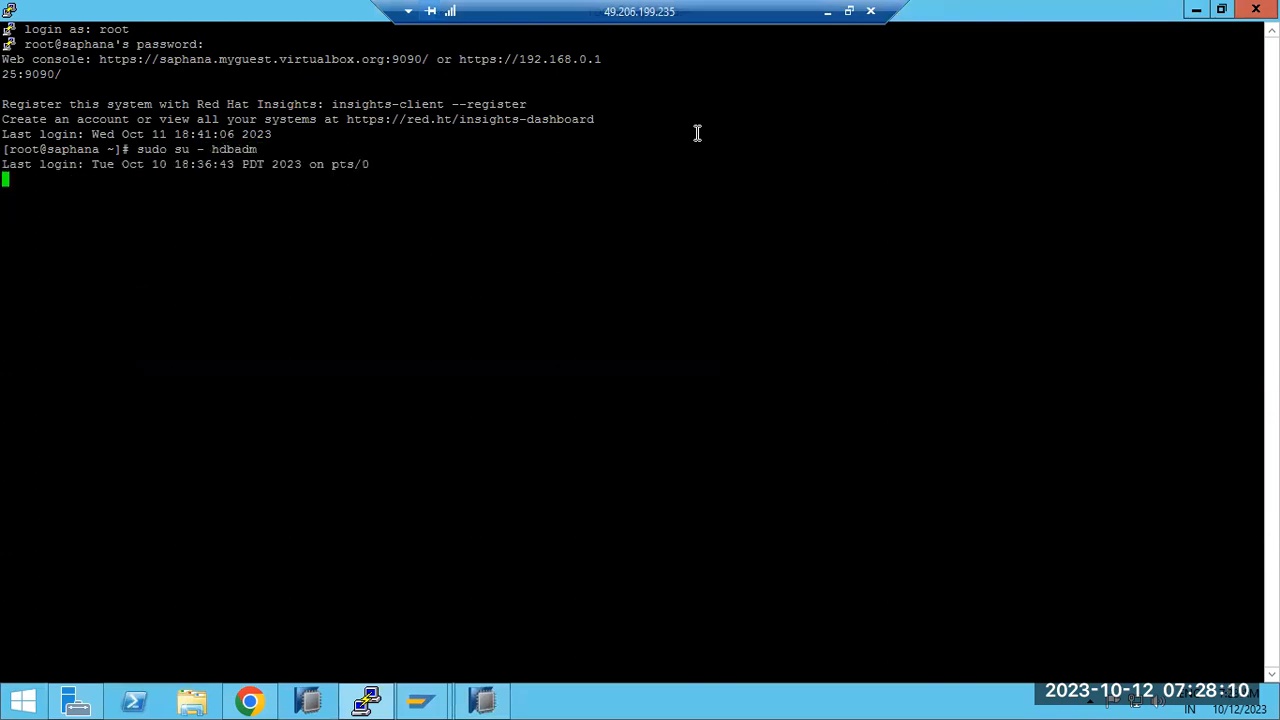
type("HDB info")
key("Return")
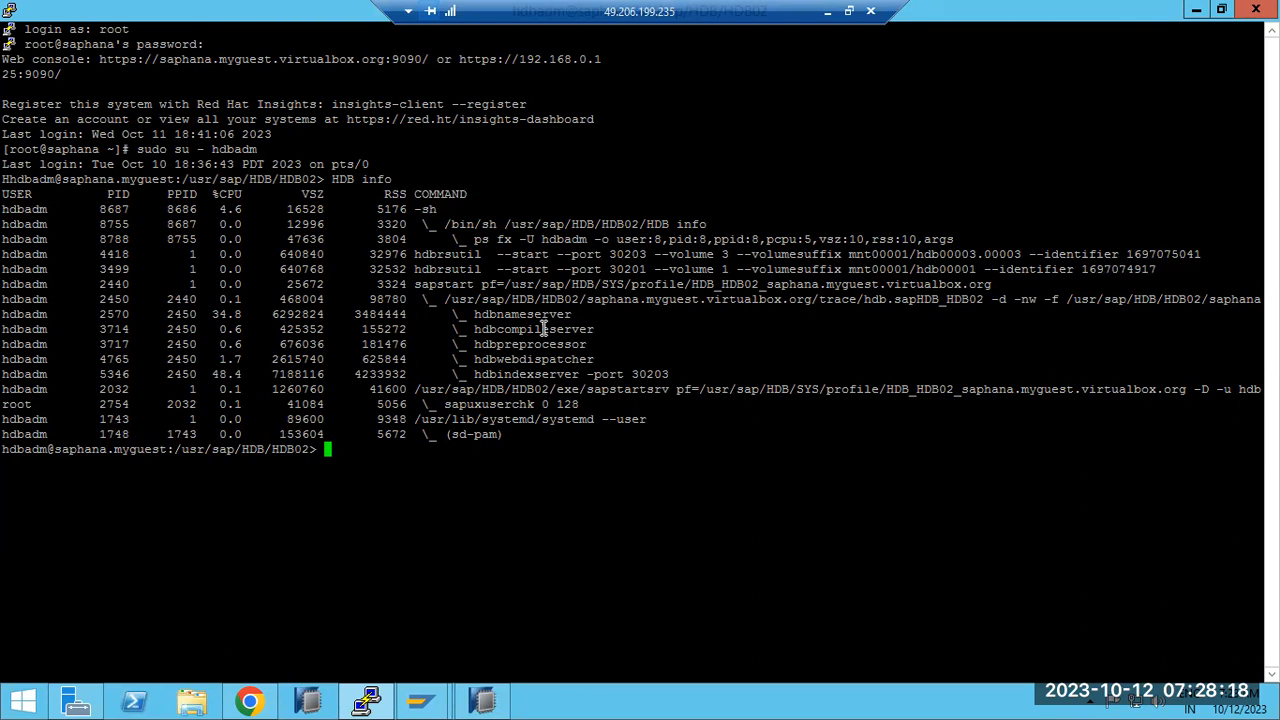
left_click(369, 703)
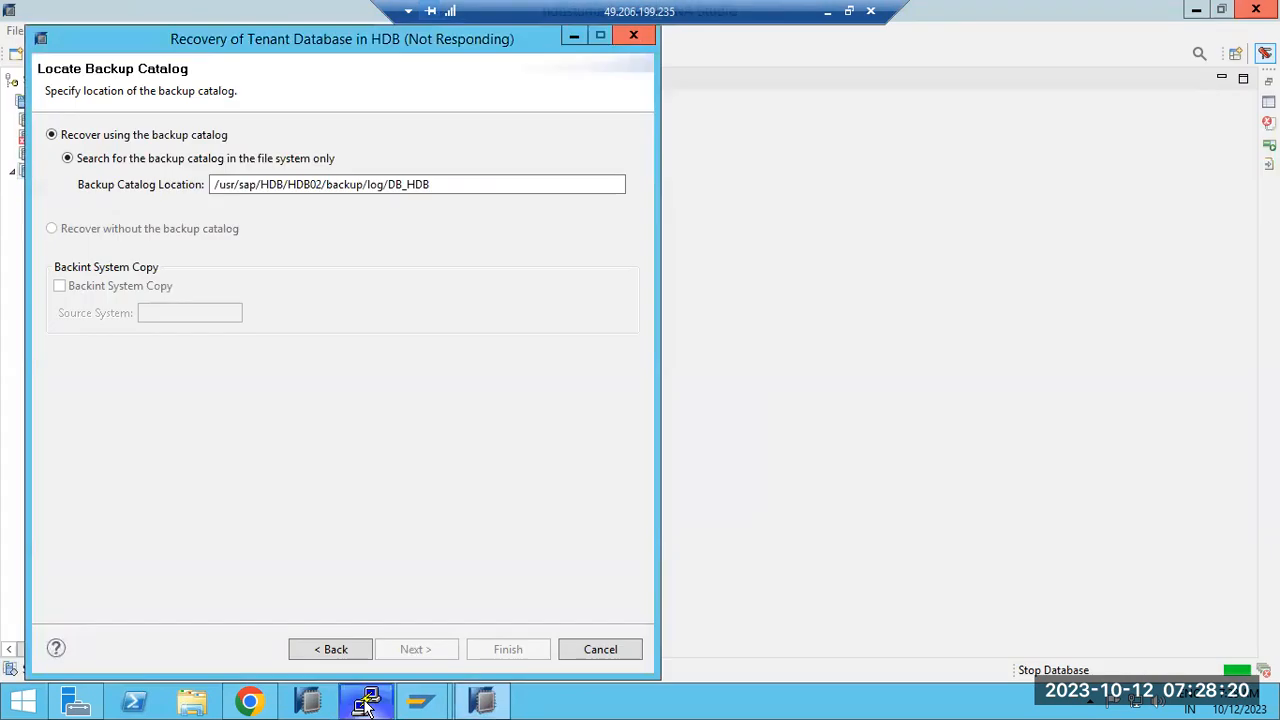
Step: Cancel the hung Studio recovery wizard and leave Cockpit's Recover Database page for the SYSTEMDB overview
left_click(587, 650)
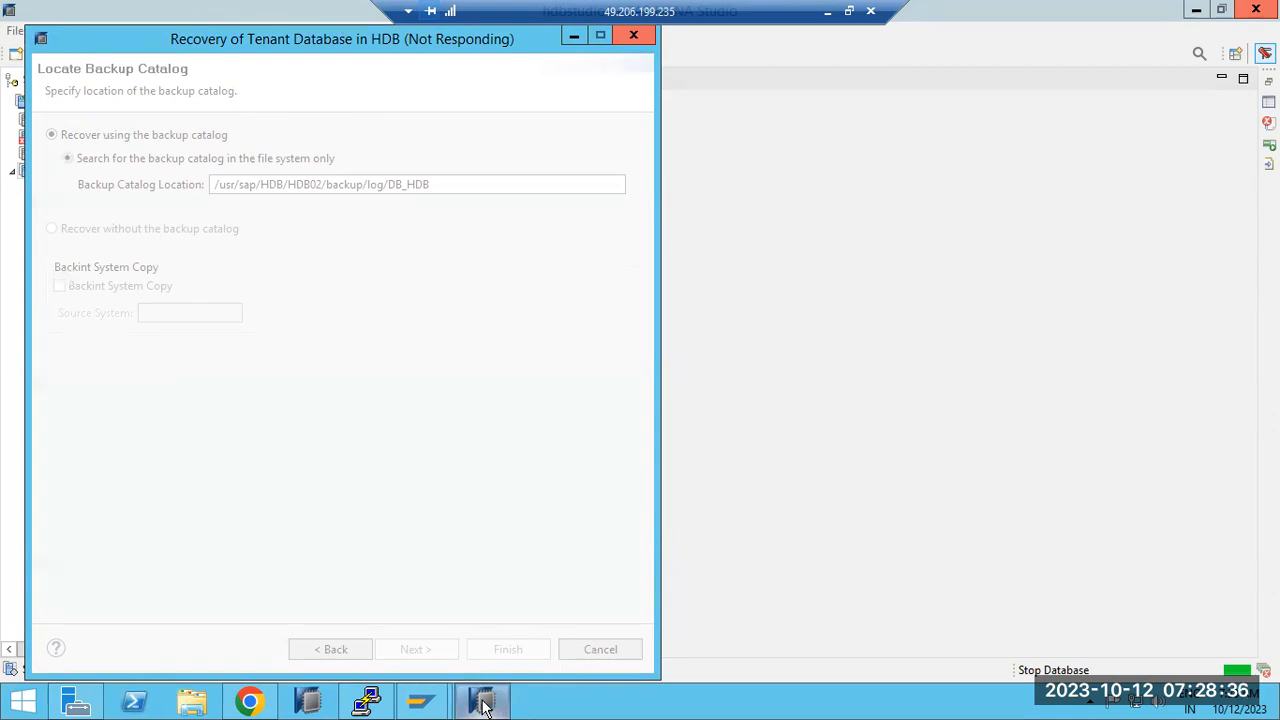
left_click(368, 703)
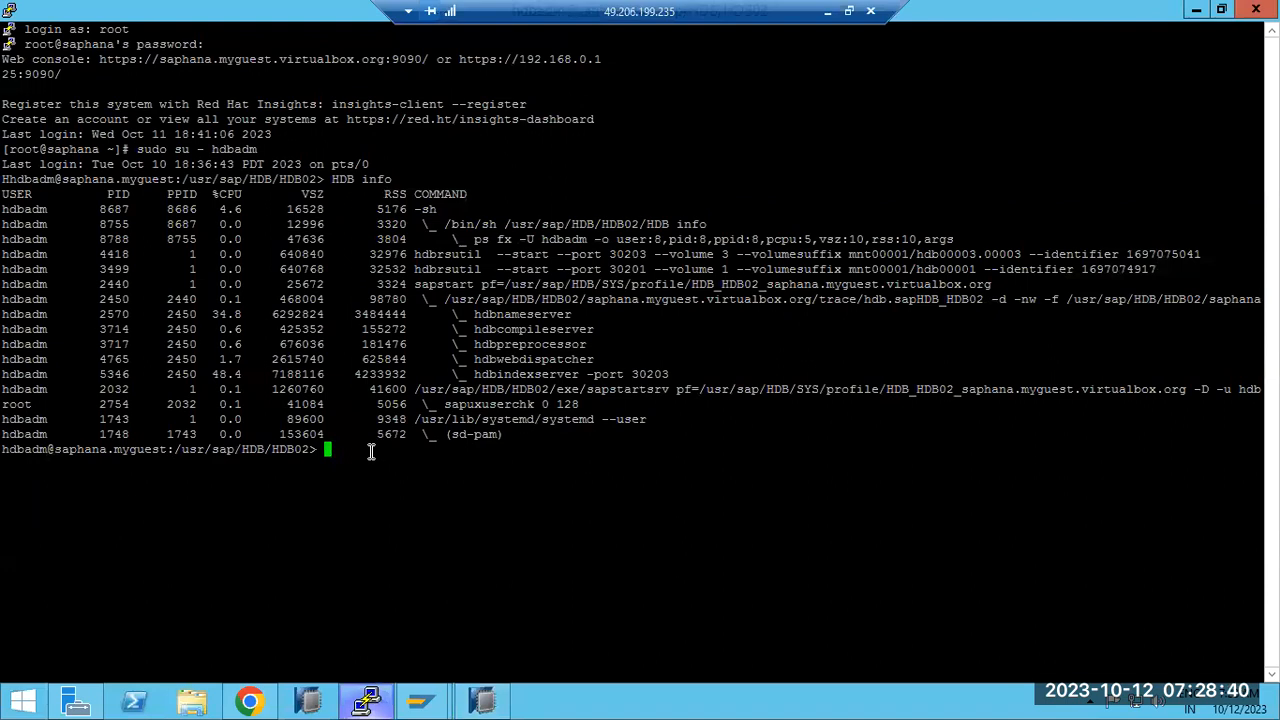
left_click(372, 703)
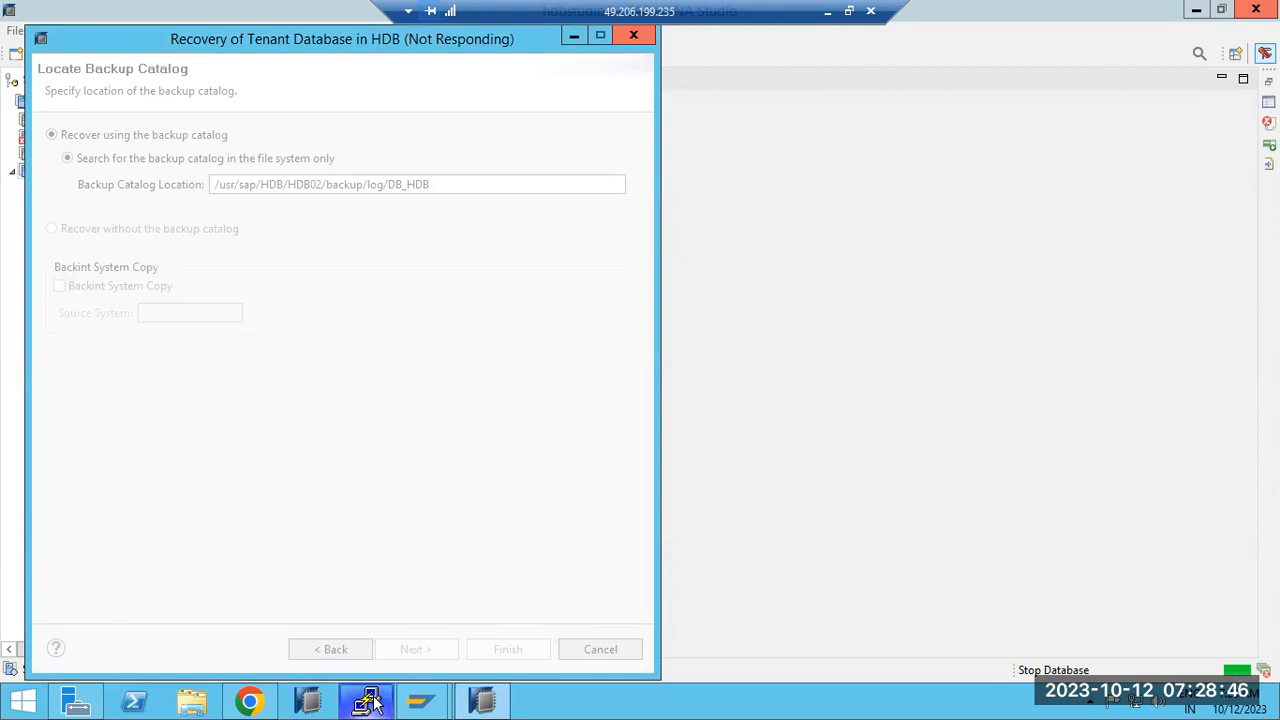
left_click(256, 703)
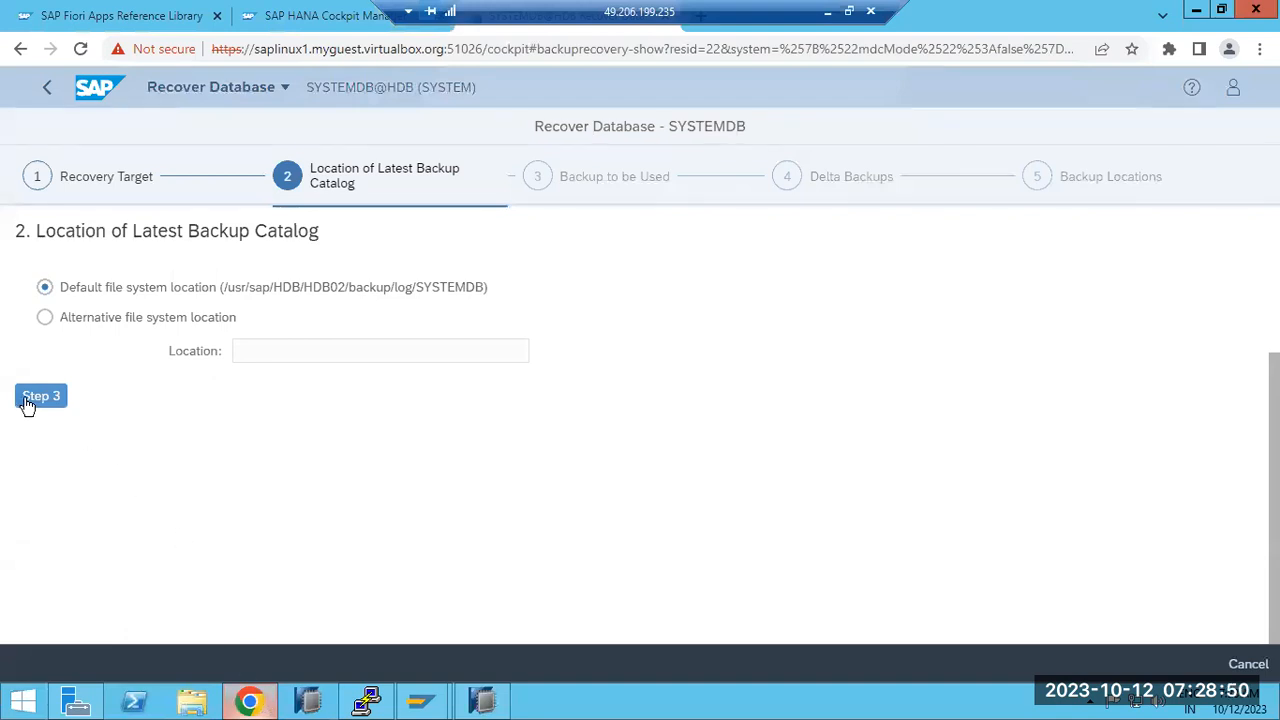
left_click(52, 89)
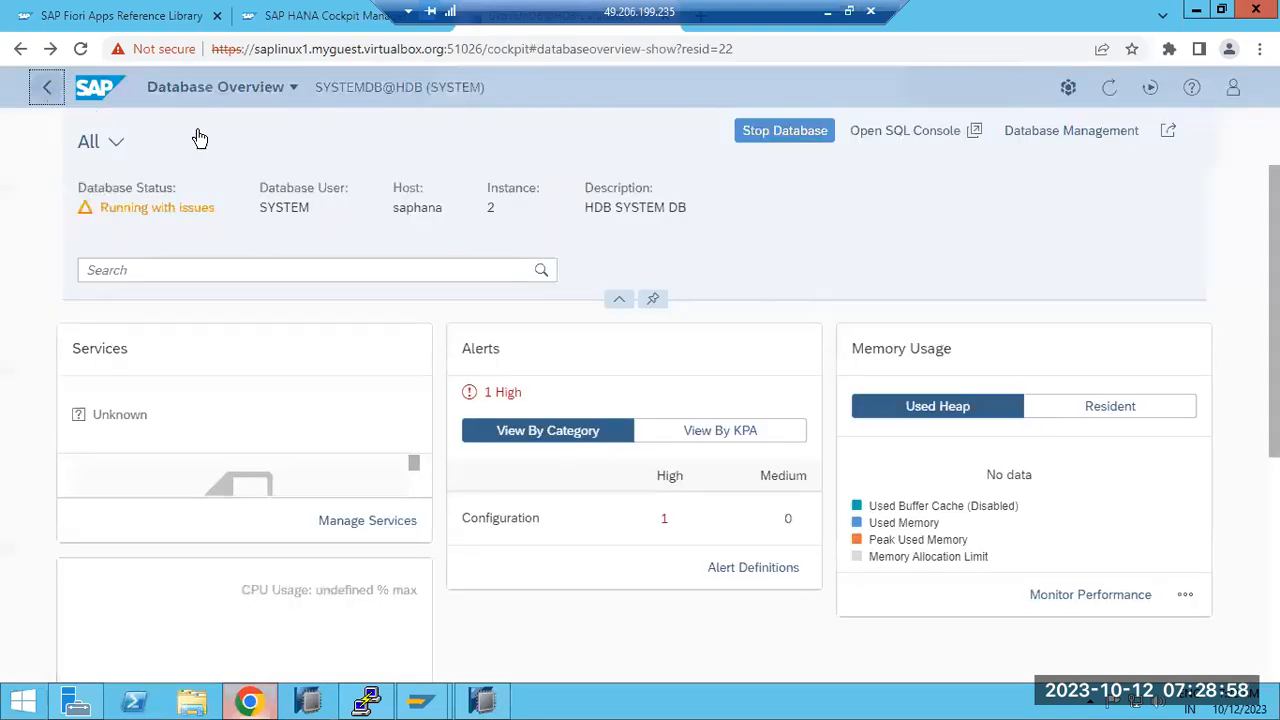
Step: Open Database Management in Cockpit and check the HDB tenant's Stopped status
left_click(330, 112)
left_click(1072, 133)
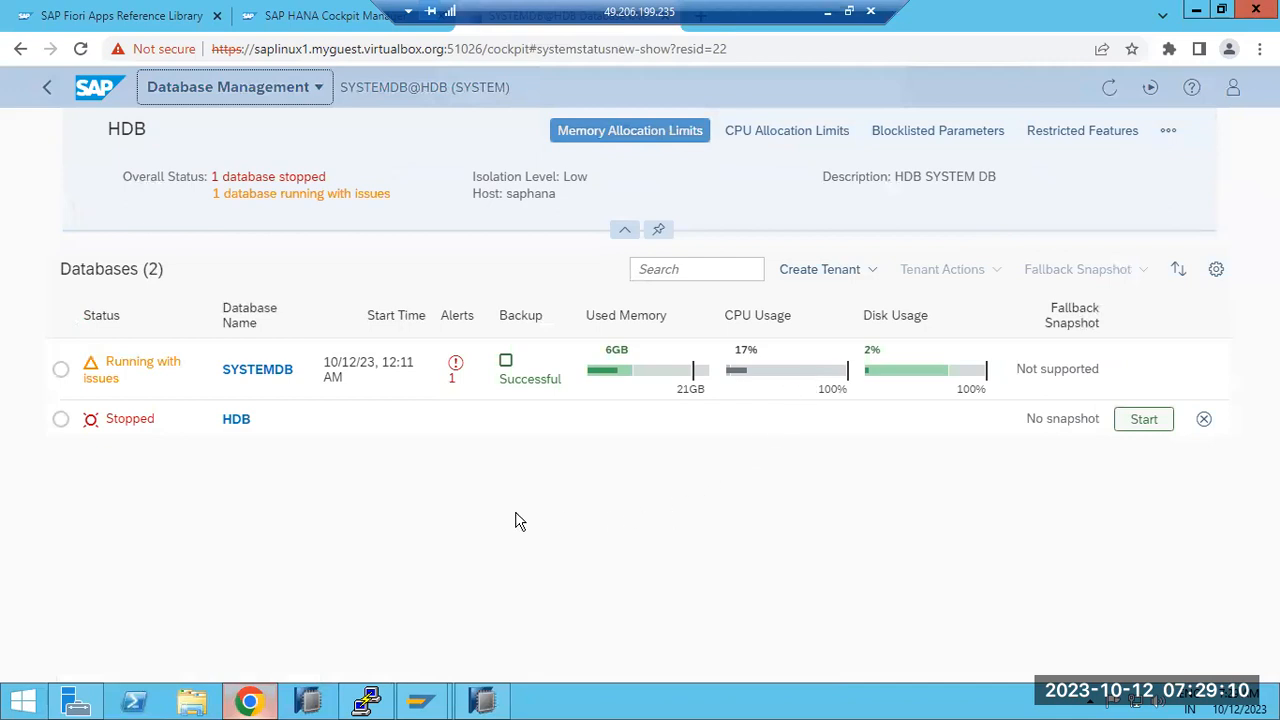
left_click(61, 418)
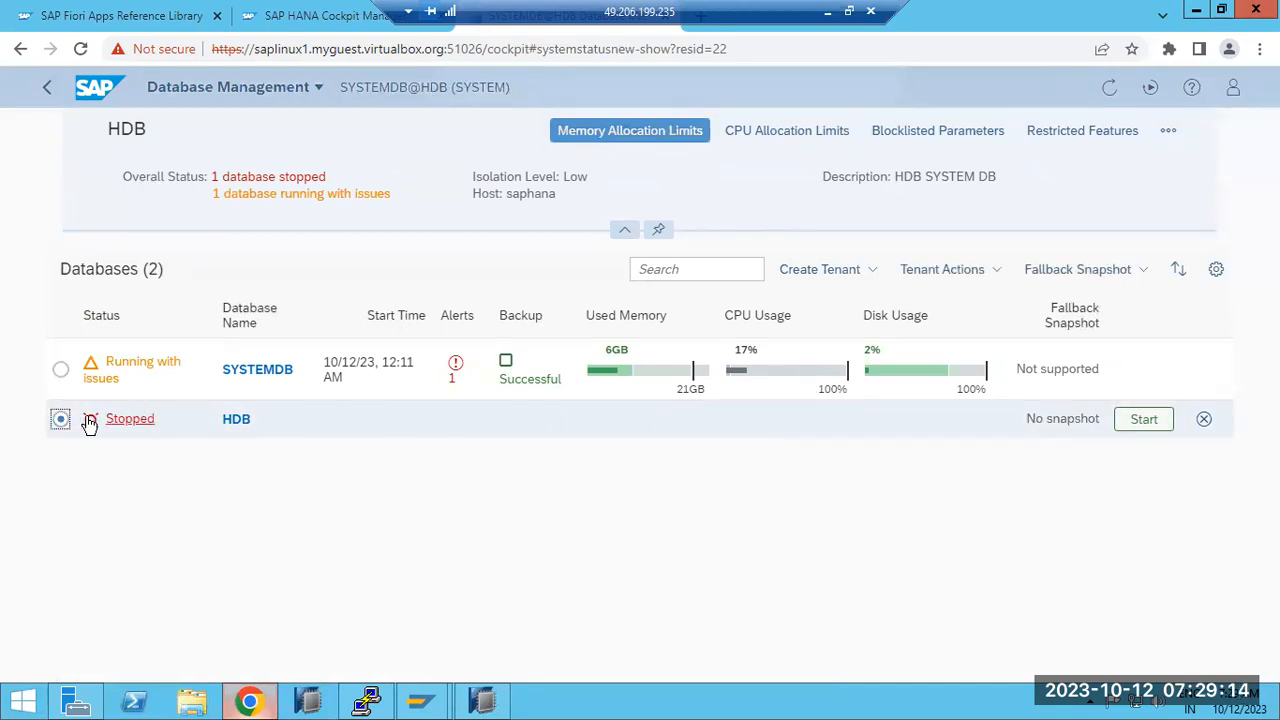
left_click(136, 423)
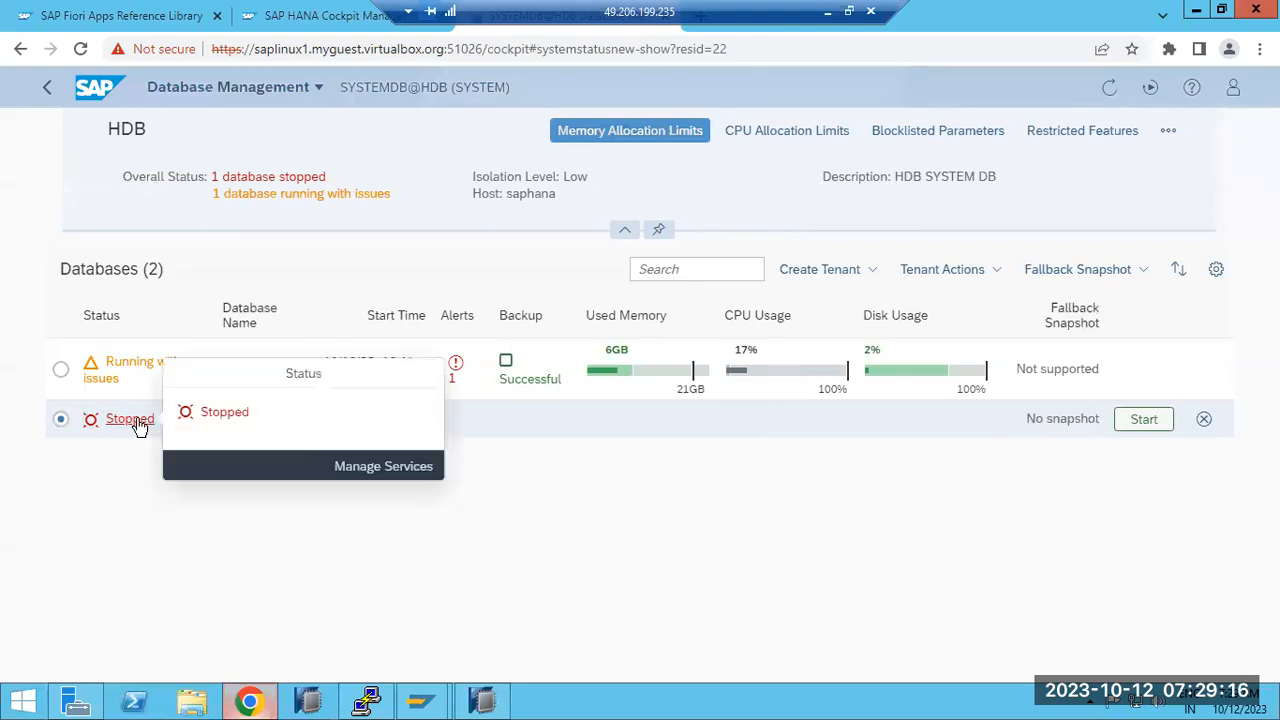
Step: Review the HDB tenant's services list via Manage Services, then go back to Database Management
left_click(366, 466)
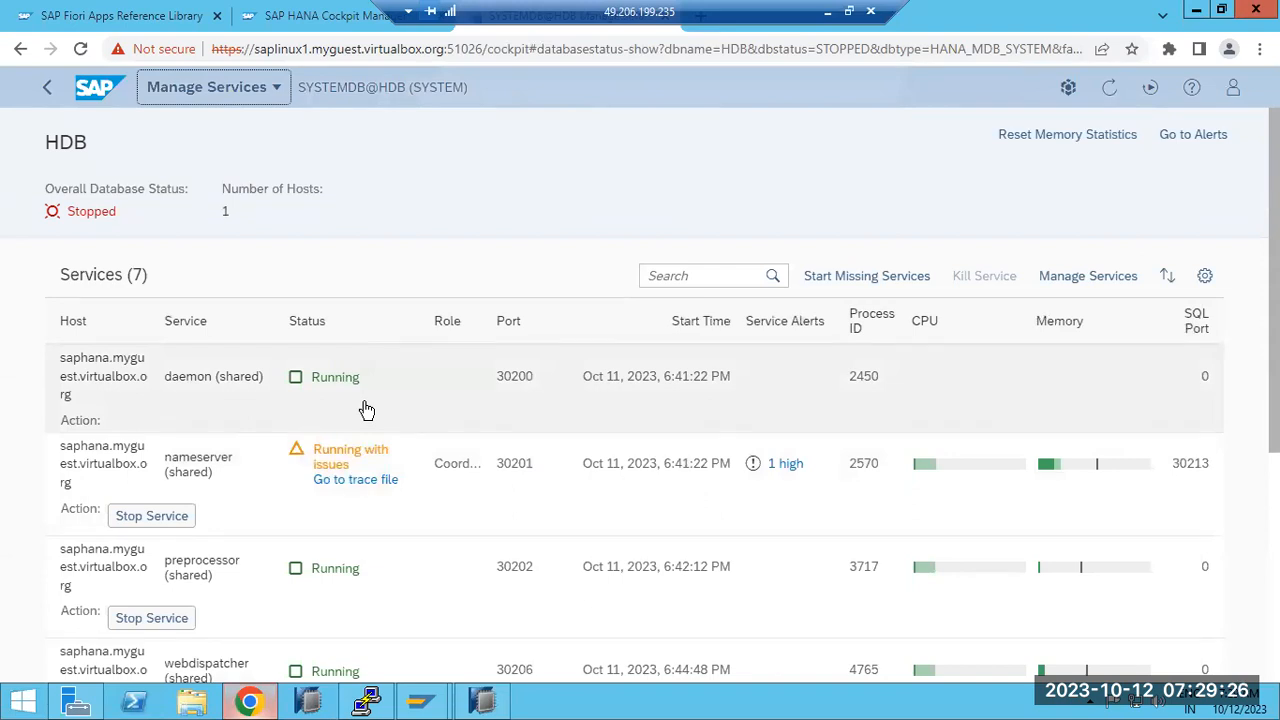
scroll(357, 494, "down", 4)
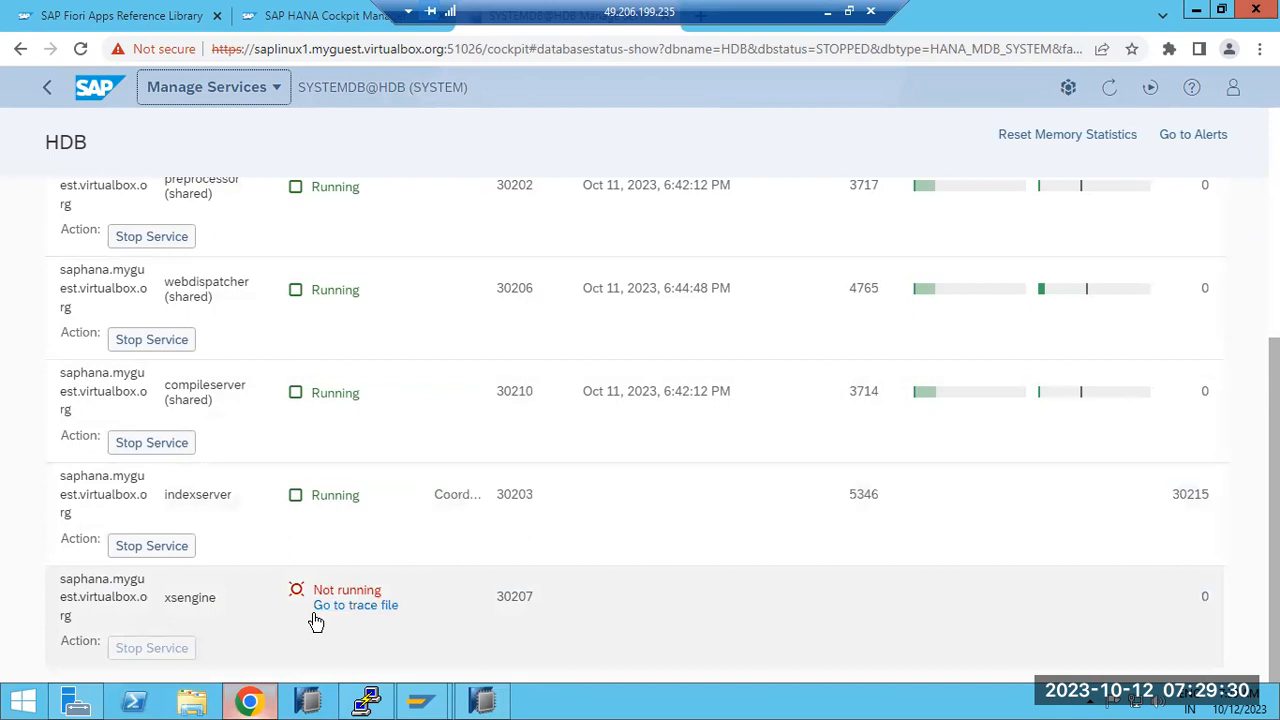
scroll(330, 585, "up", 4)
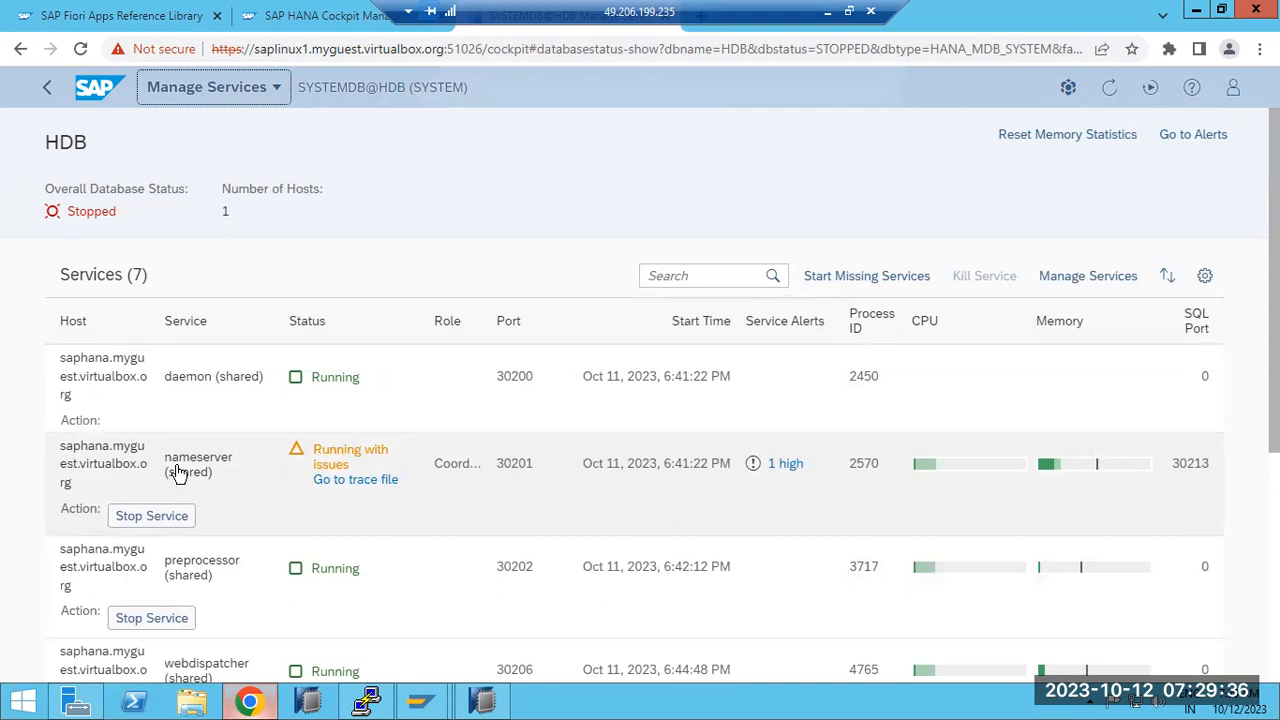
left_click(53, 92)
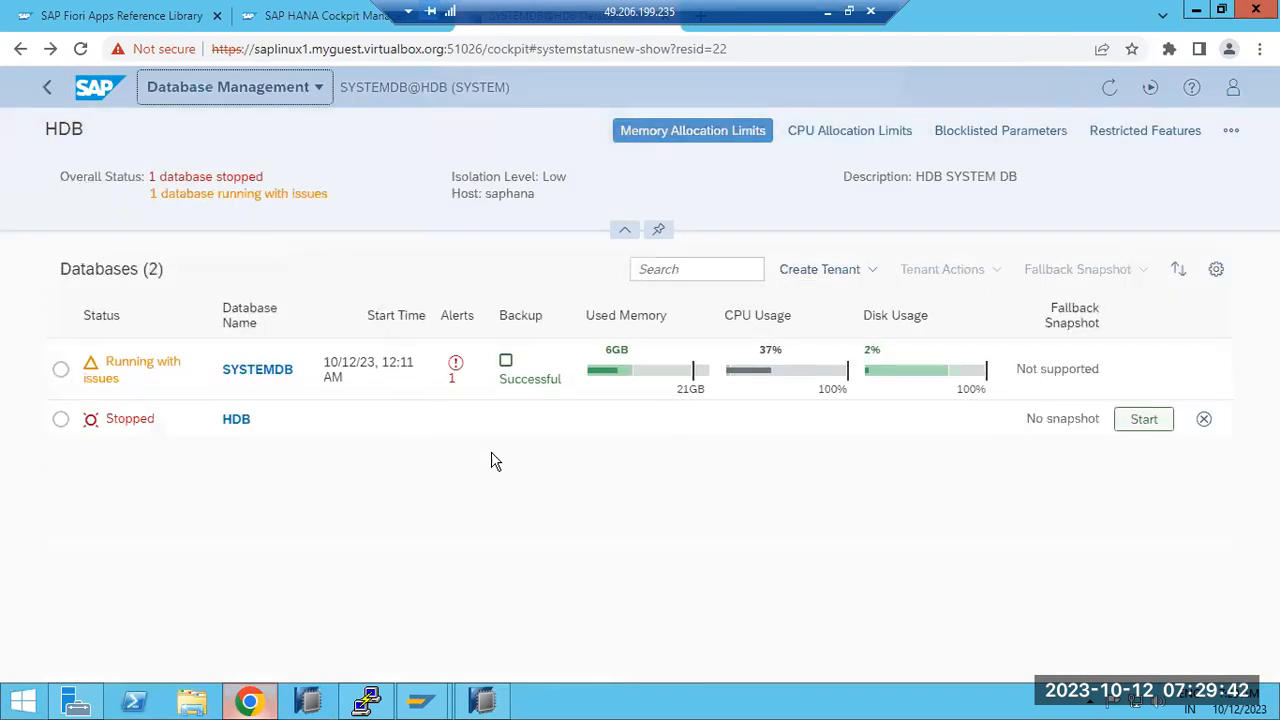
left_click(370, 703)
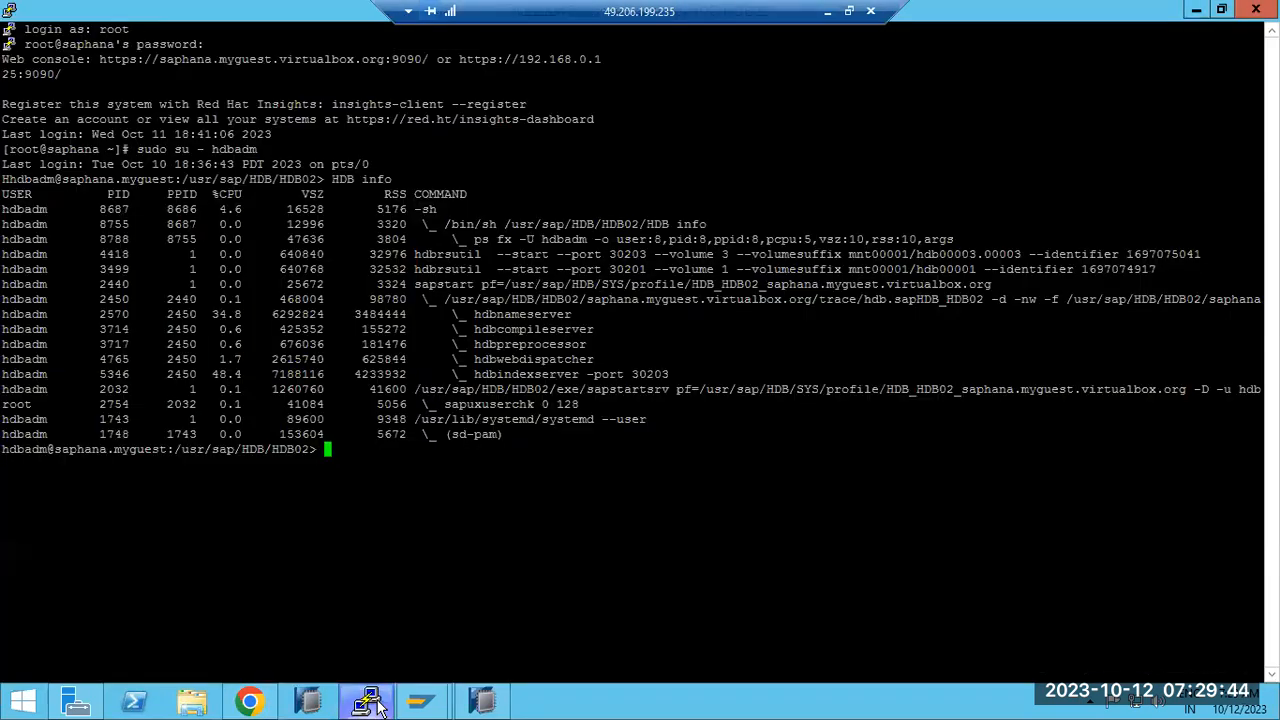
Step: Force-close the frozen HANA Studio recovery window with End Process and relaunch HANA Studio
left_click(485, 703)
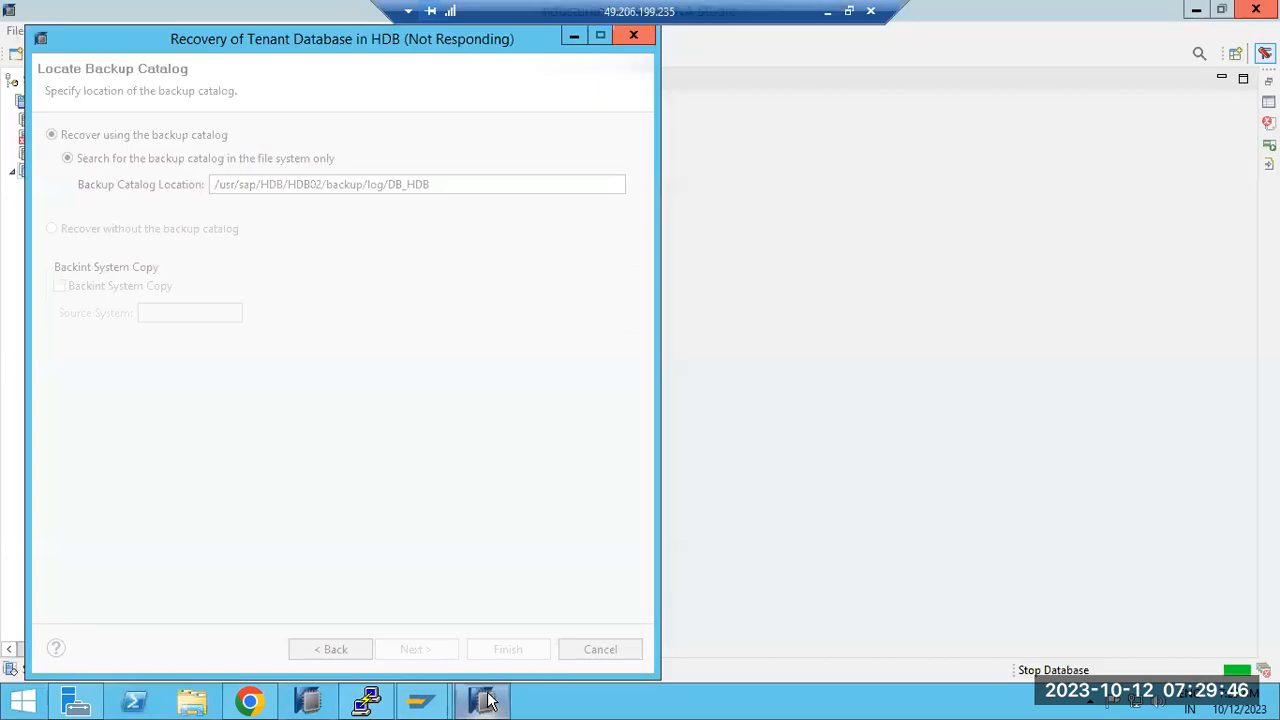
right_click(485, 703)
left_click(440, 654)
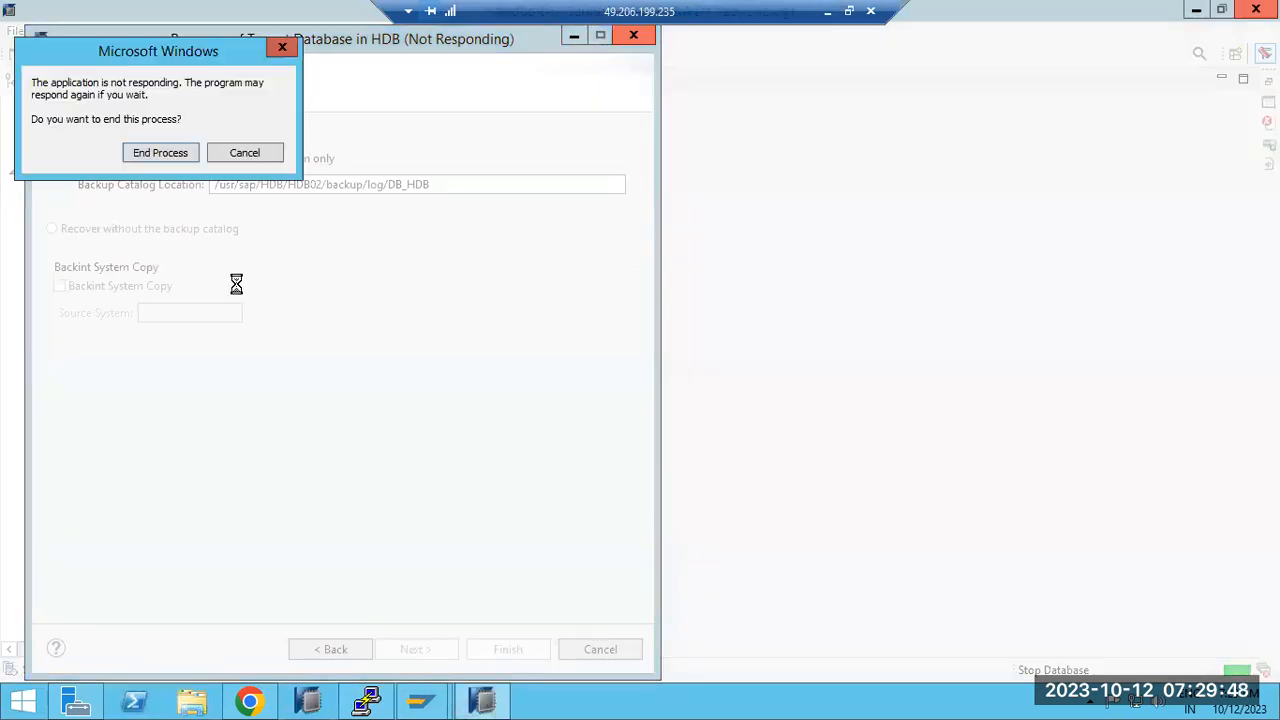
left_click(160, 152)
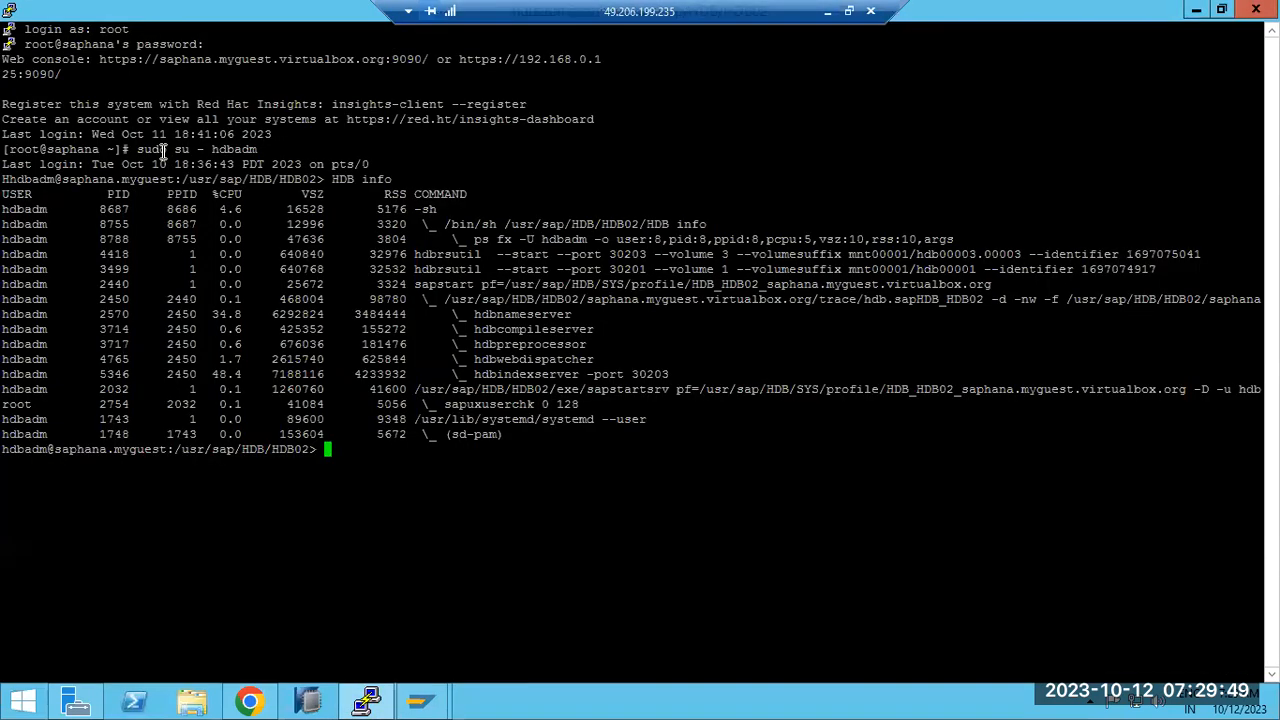
left_click(316, 704)
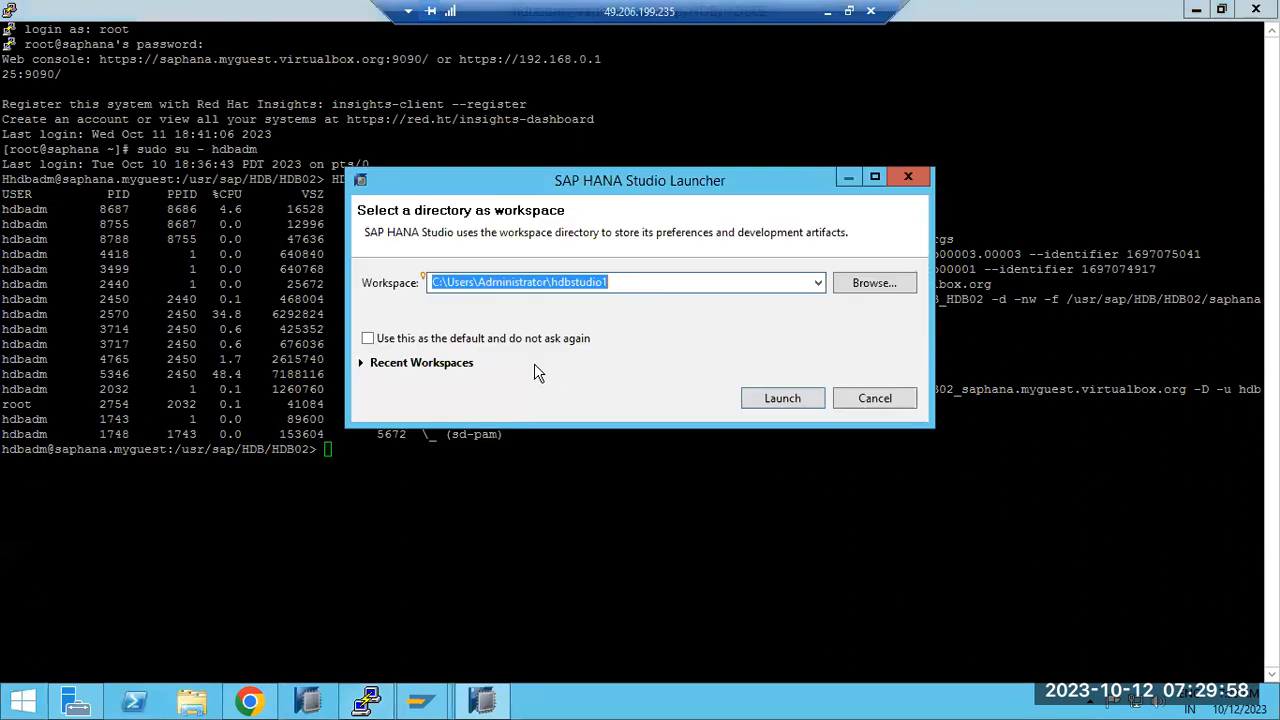
Step: Launch Studio with the default workspace and log on to SYSTEMDB@HDB as SYSTEM with its password
left_click(780, 400)
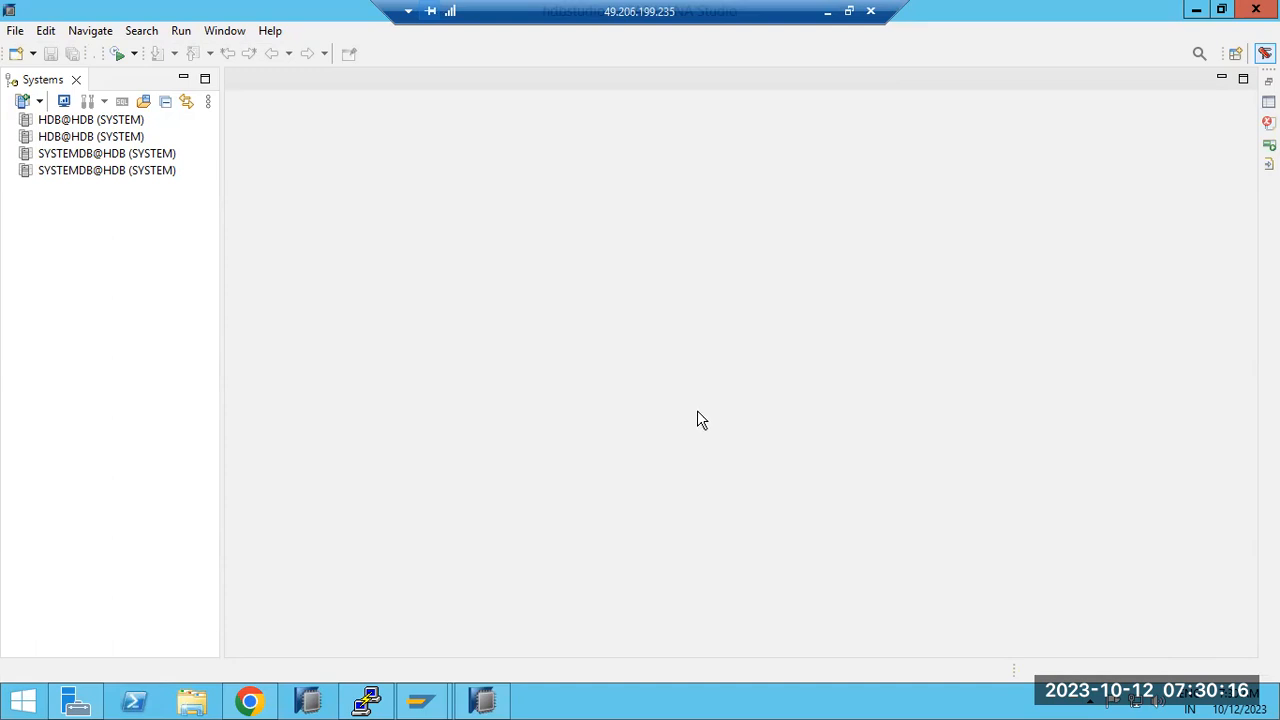
double_click(91, 173)
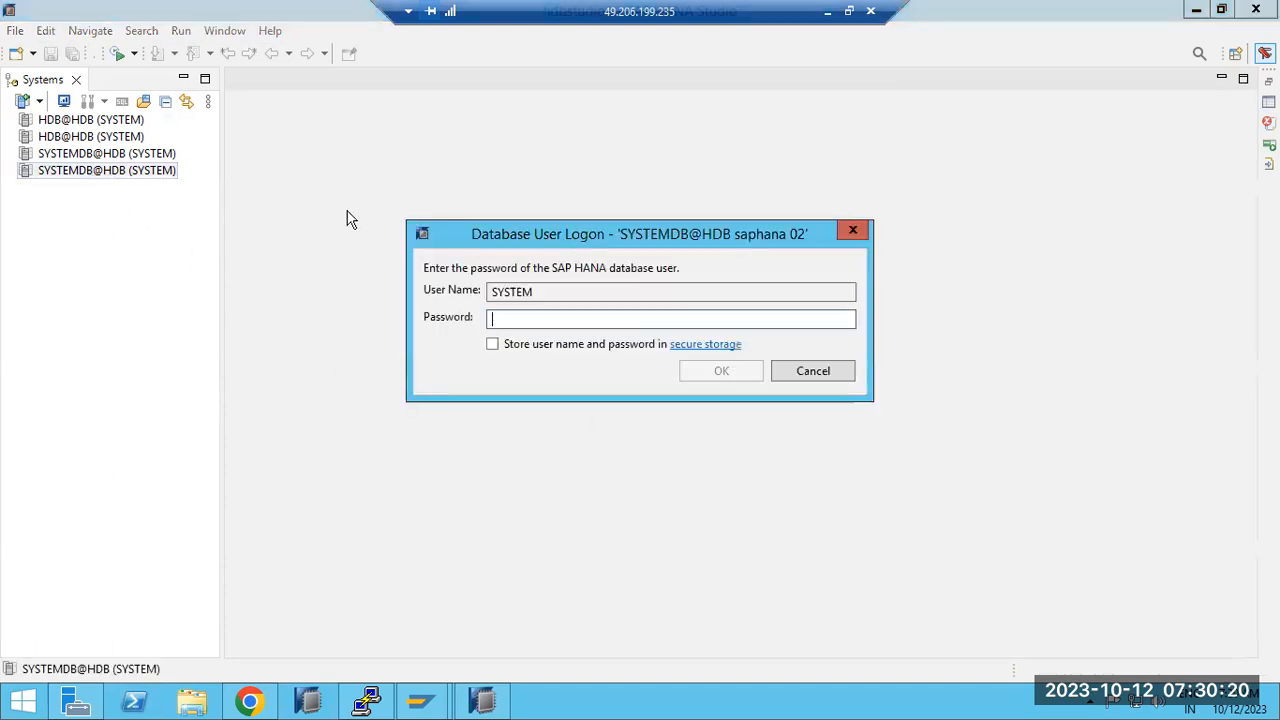
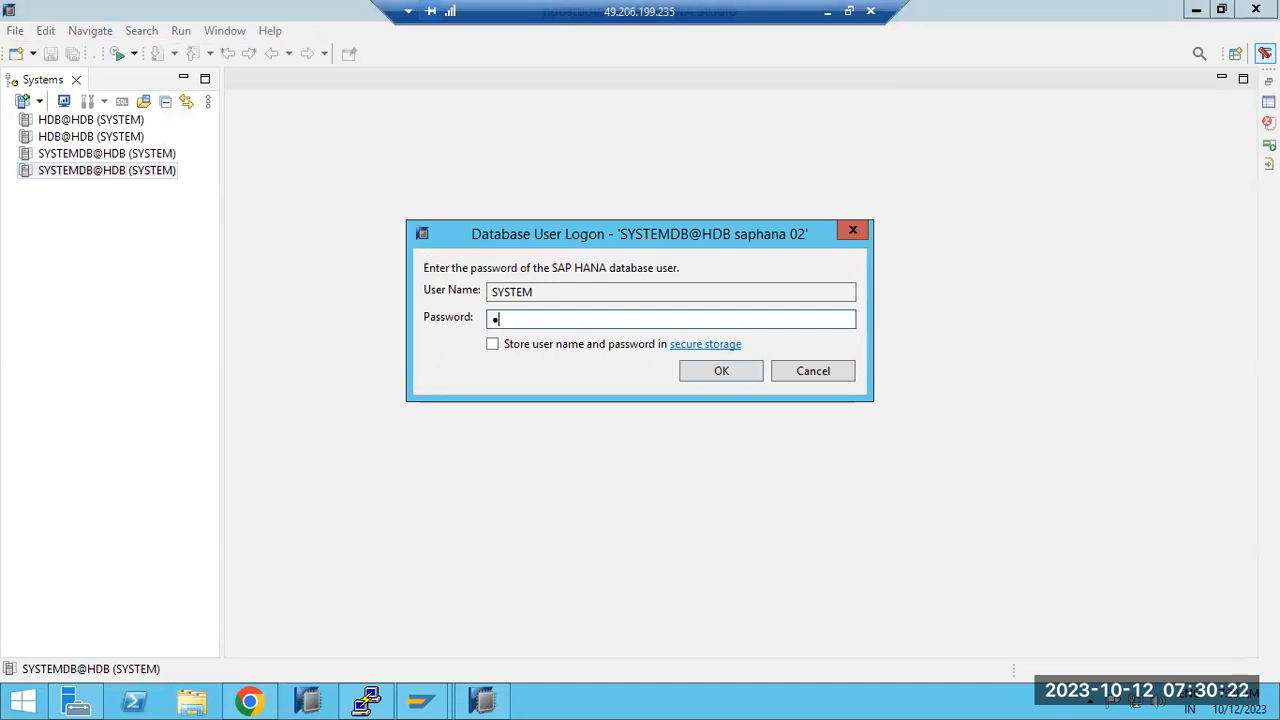
key("Return")
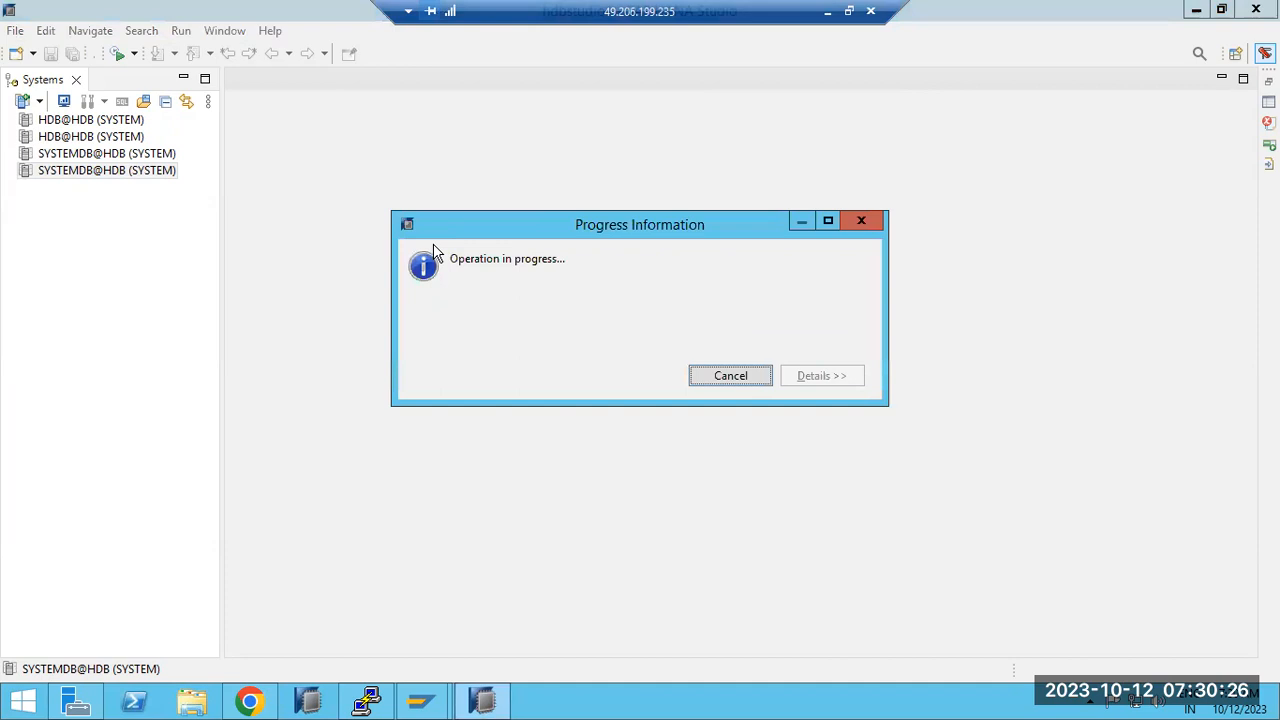
Step: Open an SQL console on SYSTEMDB@HDB (SYSTEM)
left_click(57, 172)
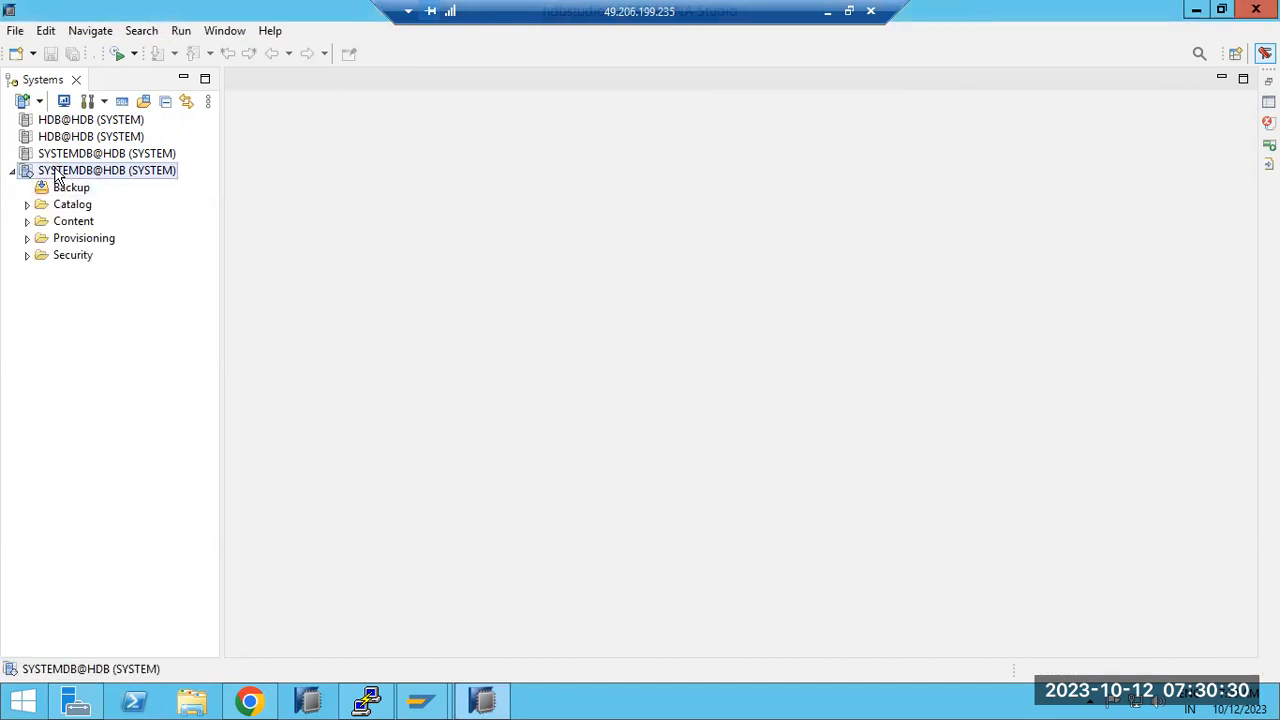
right_click(57, 174)
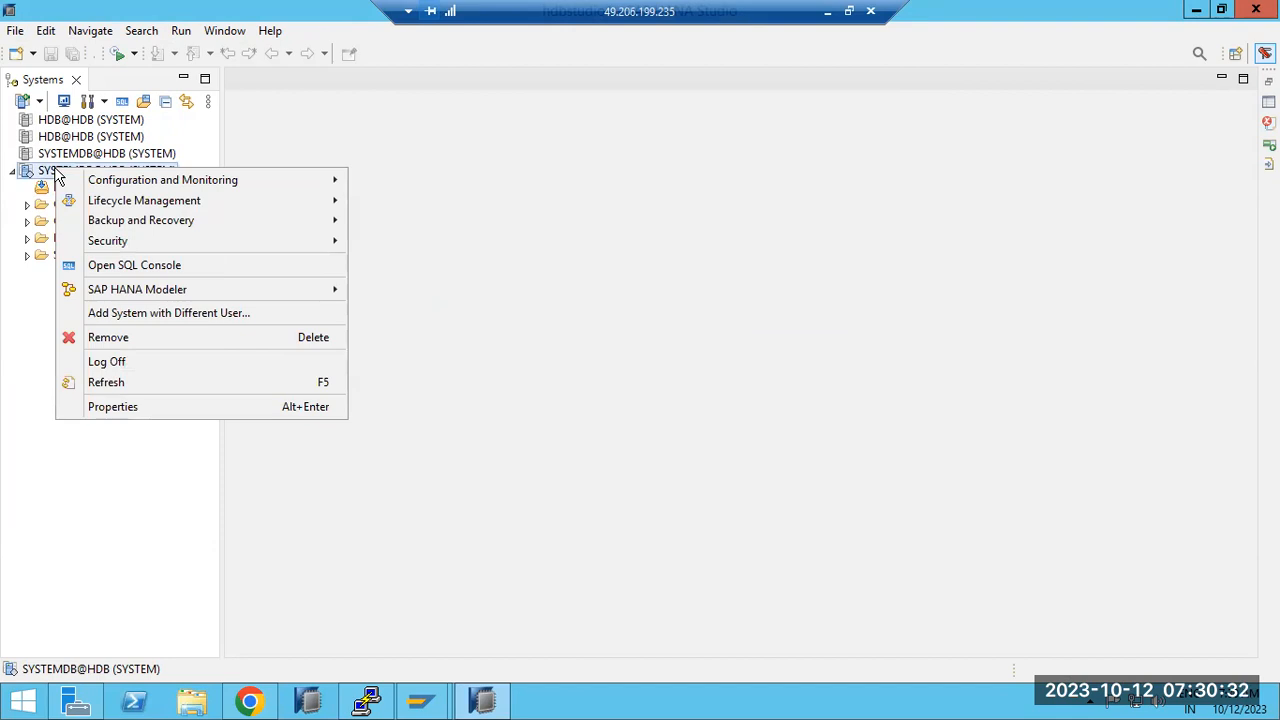
left_click(137, 266)
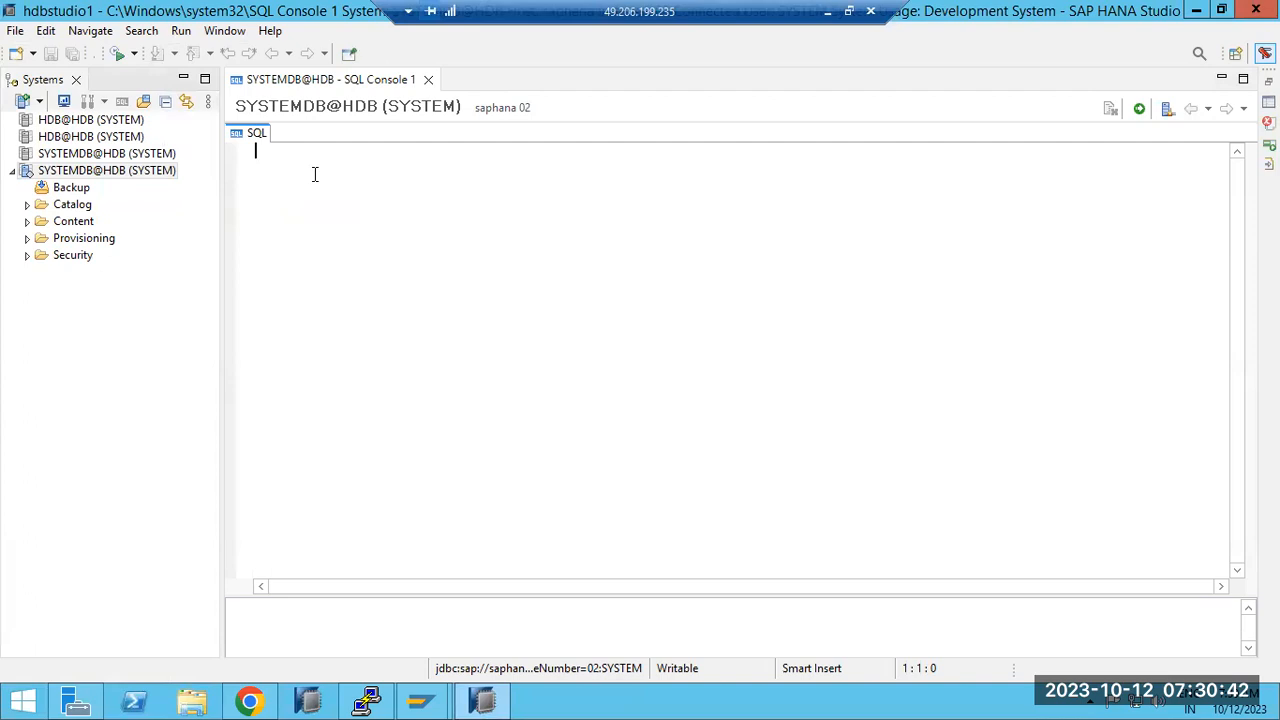
Step: Enter and execute ALTER SYSTEM STOP DATABASE HDB; in the SYSTEMDB SQL console, then select the statement
type("A")
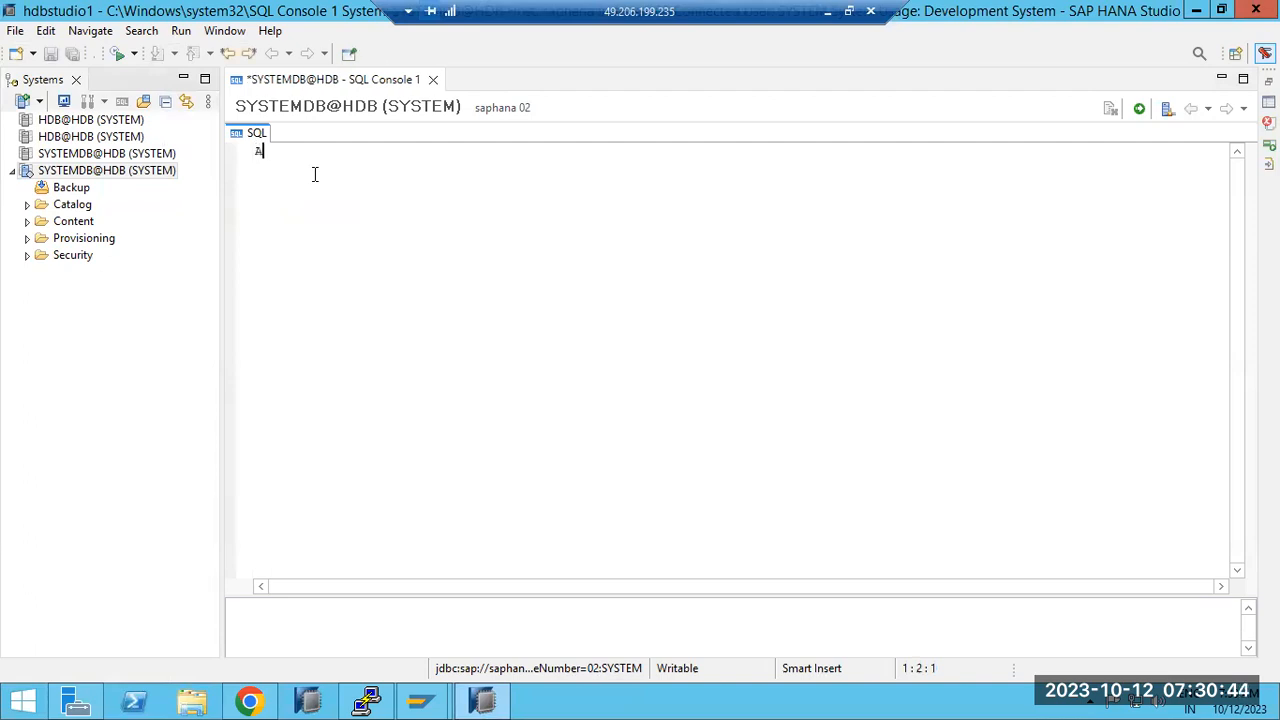
type("LTER SYSTEM STOP DAT")
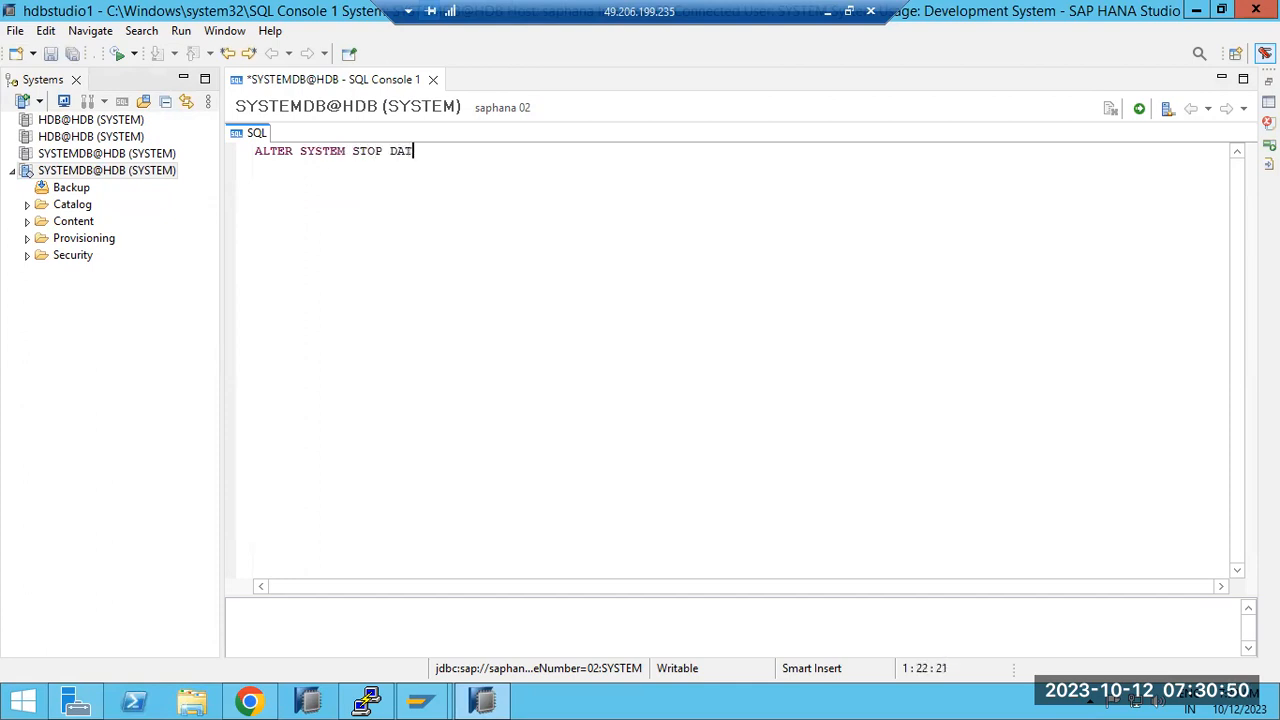
type("ABASE HD")
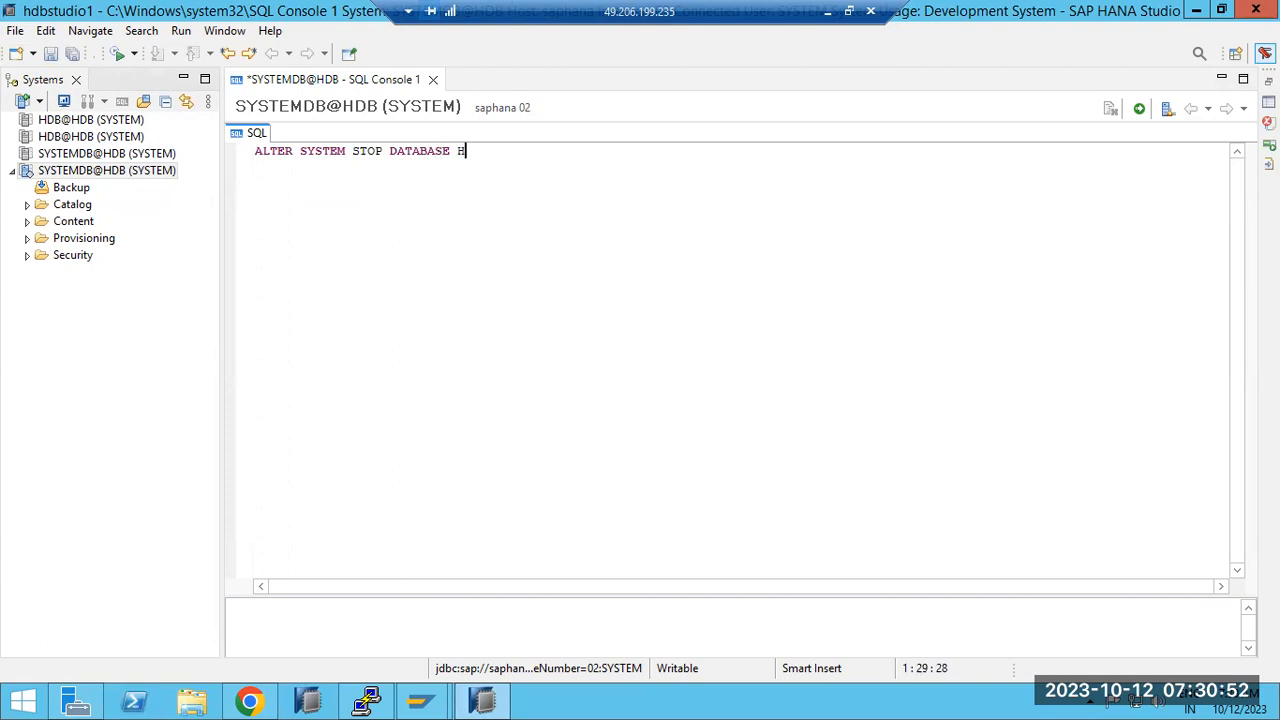
type(";")
left_click(1139, 109)
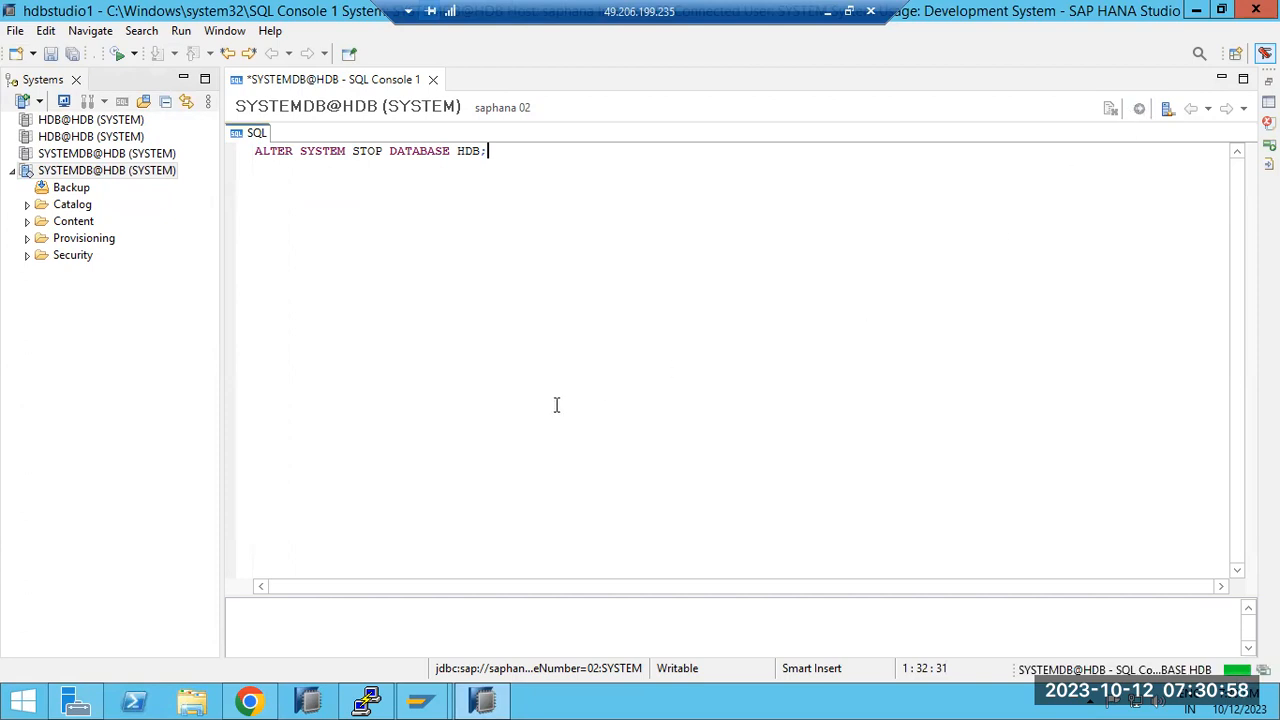
left_click(55, 175)
left_click_drag(254, 151, 493, 152)
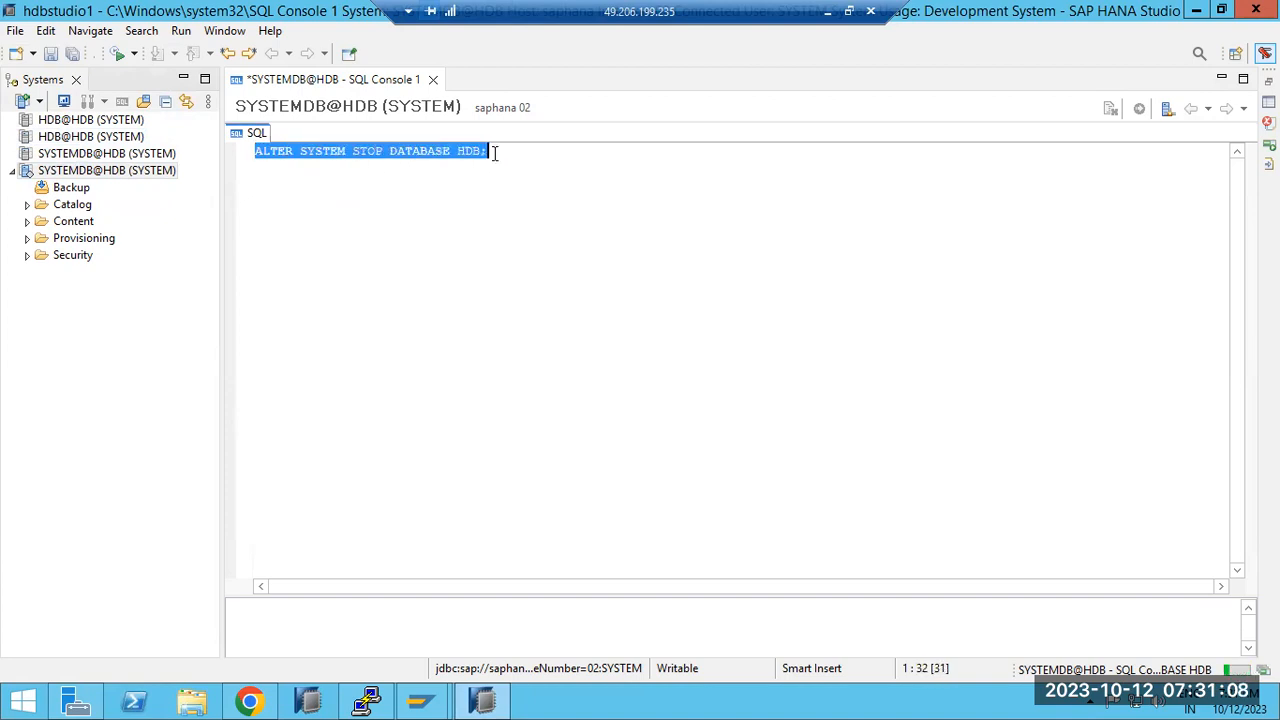
key("alt+Tab")
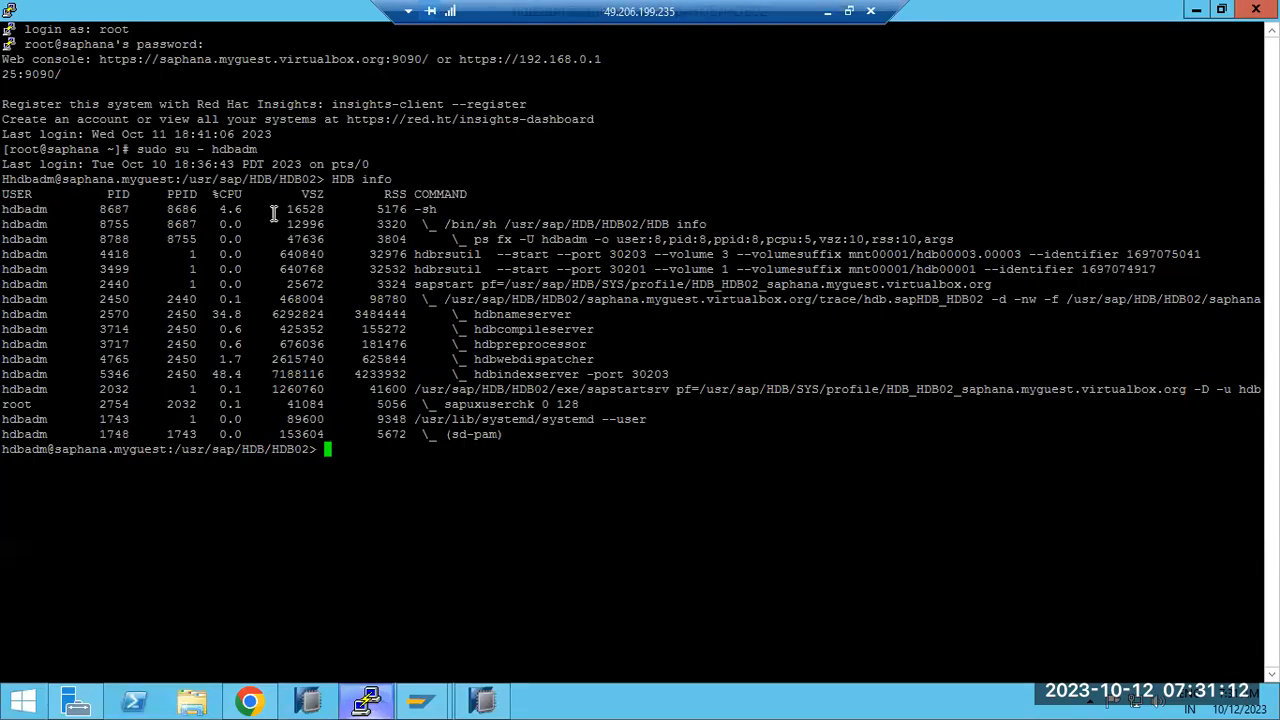
Step: Rerun HDB info in PuTTY to re-list the running HANA processes
type("HDB info")
key("Return")
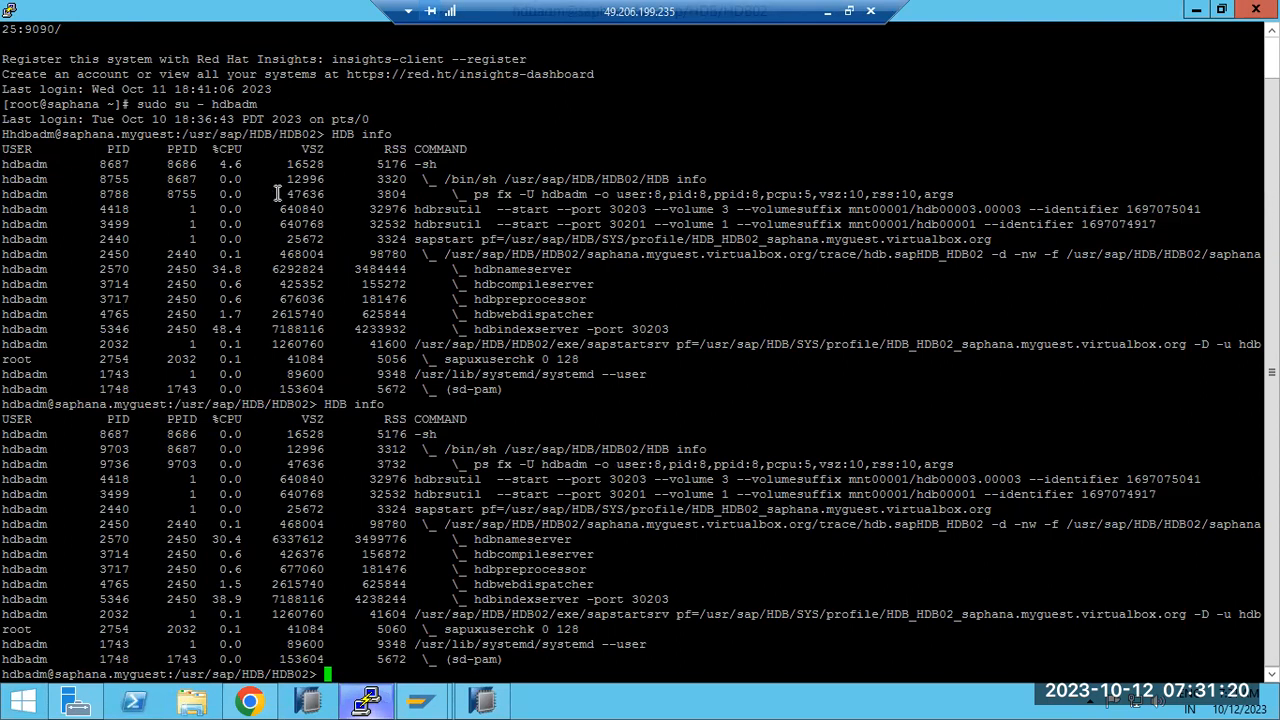
left_click(365, 703)
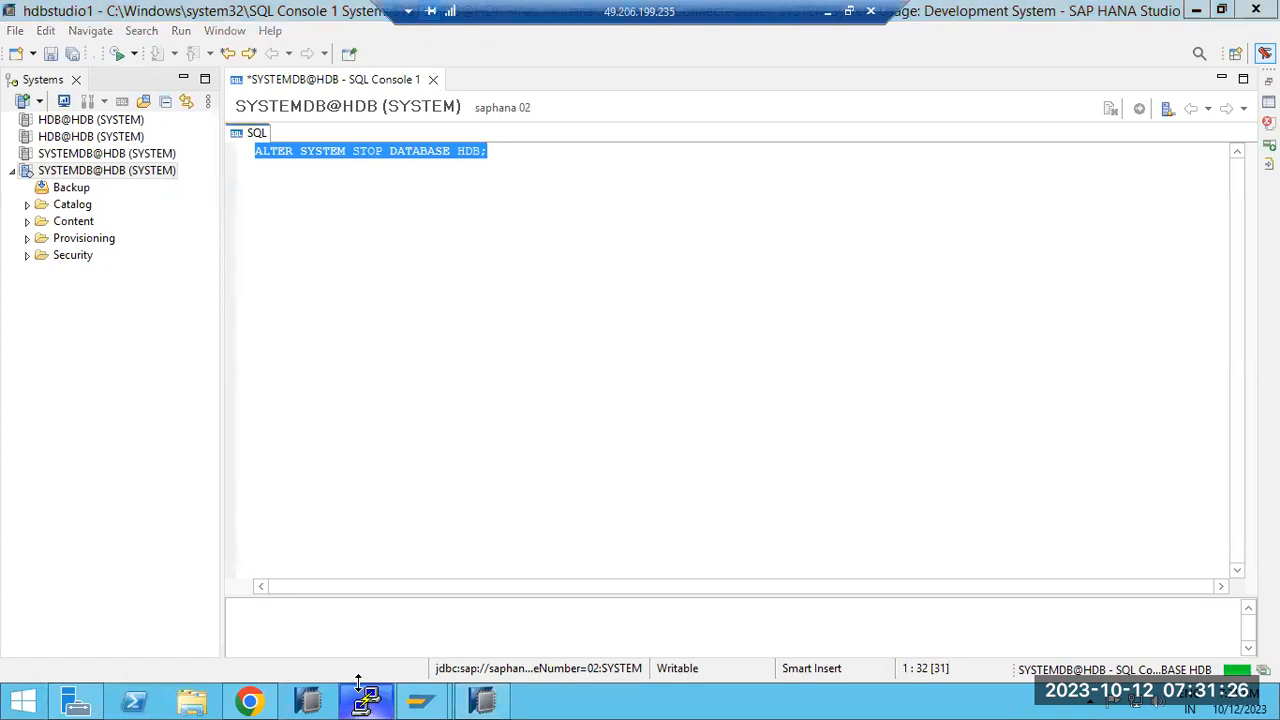
left_click(365, 703)
key("Up")
key("Return")
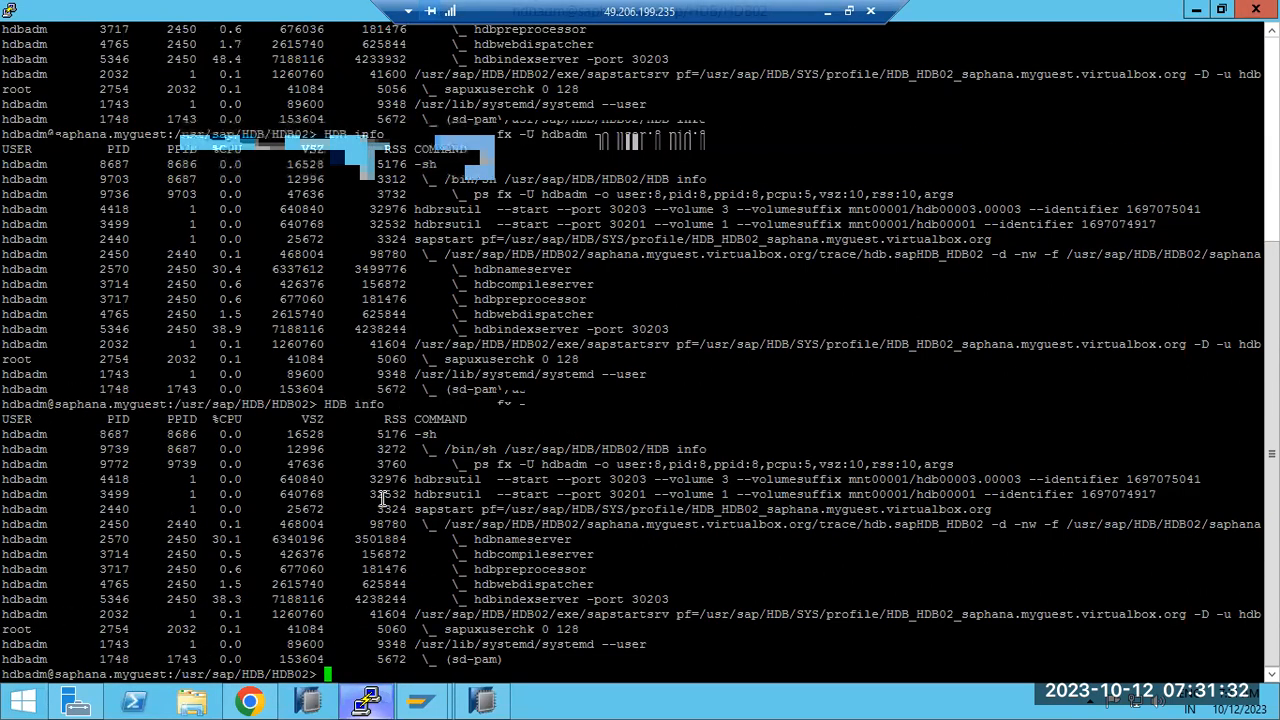
Step: Select the ALTER SYSTEM STOP DATABASE HDB statement in Studio and execute it
left_click(366, 700)
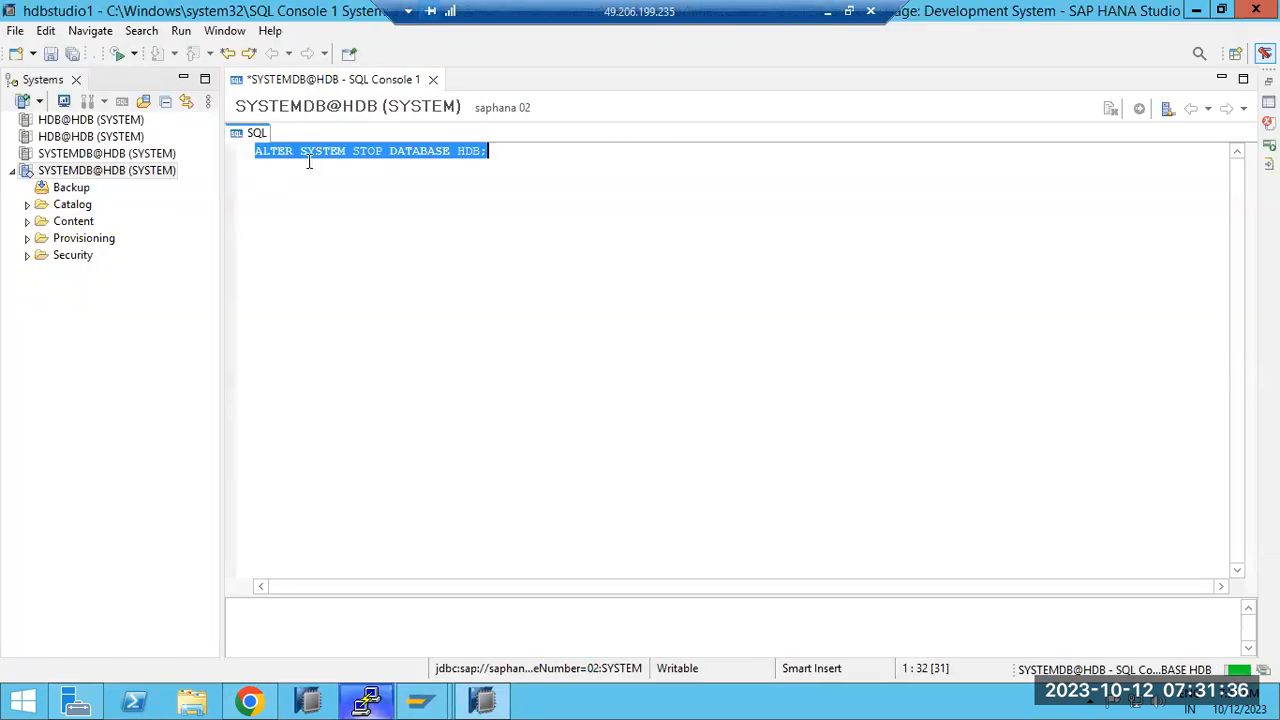
left_click(256, 151)
left_click_drag(256, 151, 480, 165)
left_click(1240, 670)
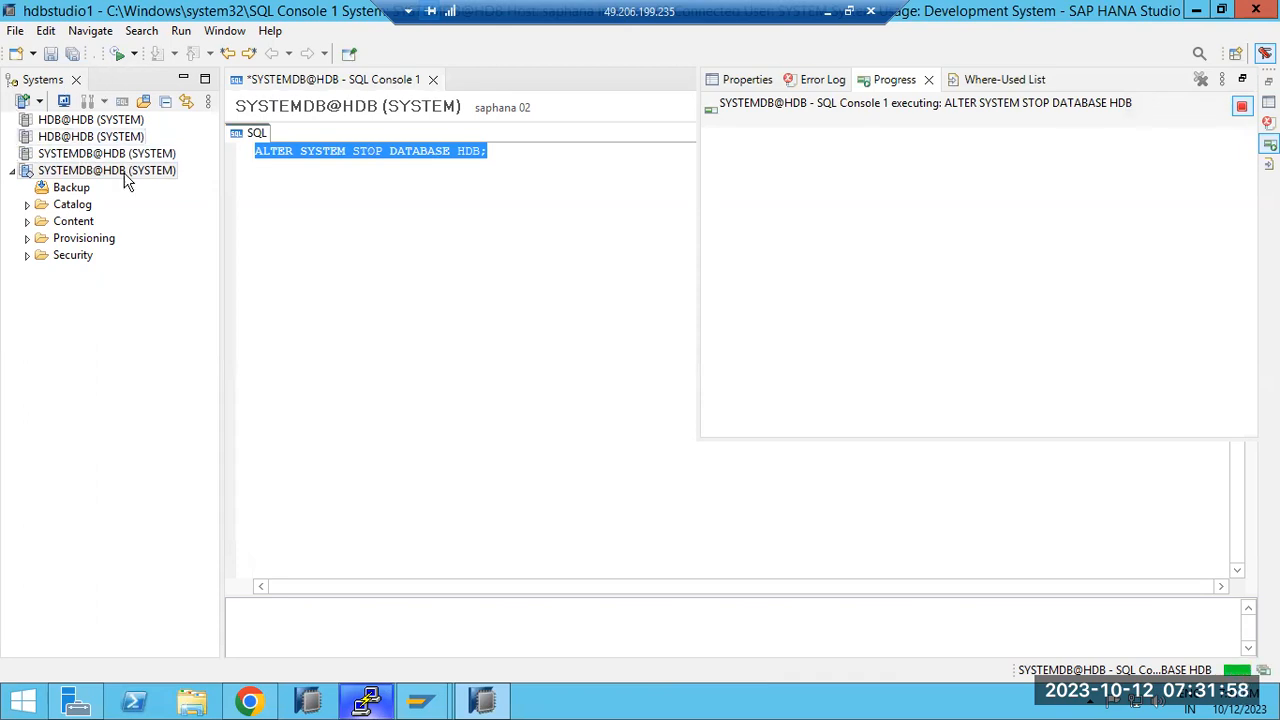
Step: Reselect the stop-database statement and recheck the instance processes with HDB info in PuTTY
left_click(258, 157)
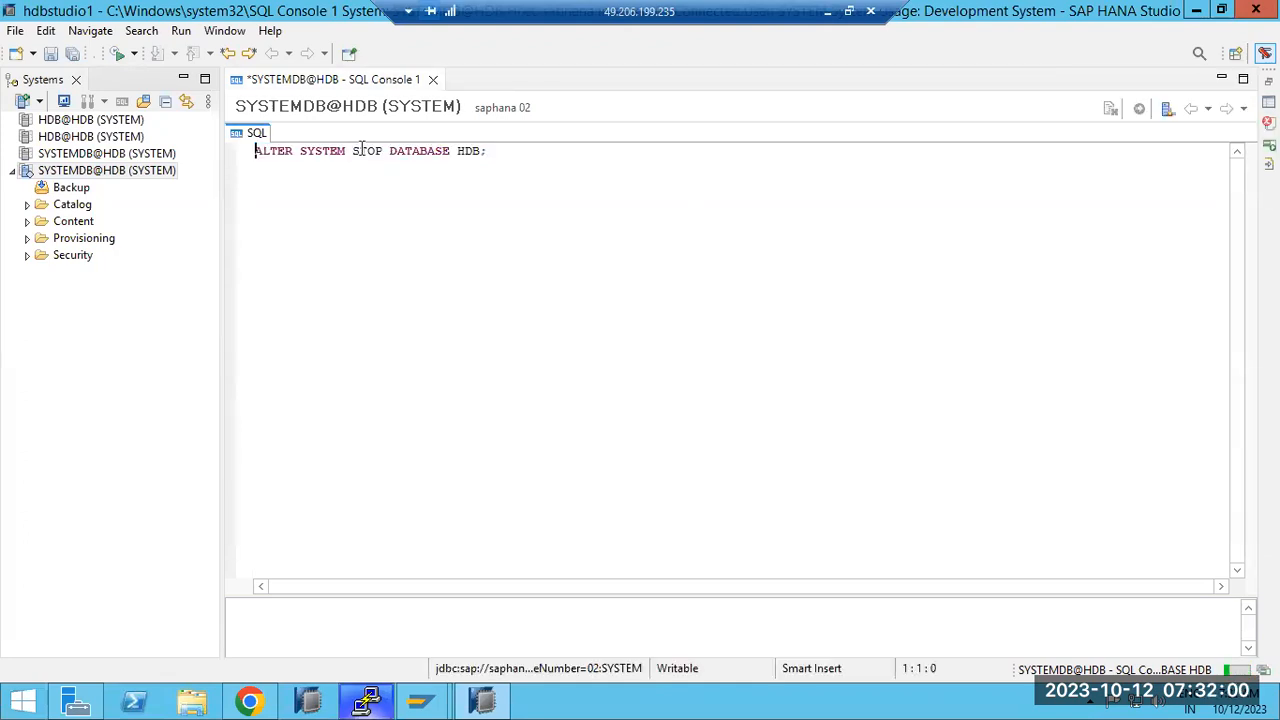
left_click_drag(258, 151, 496, 155)
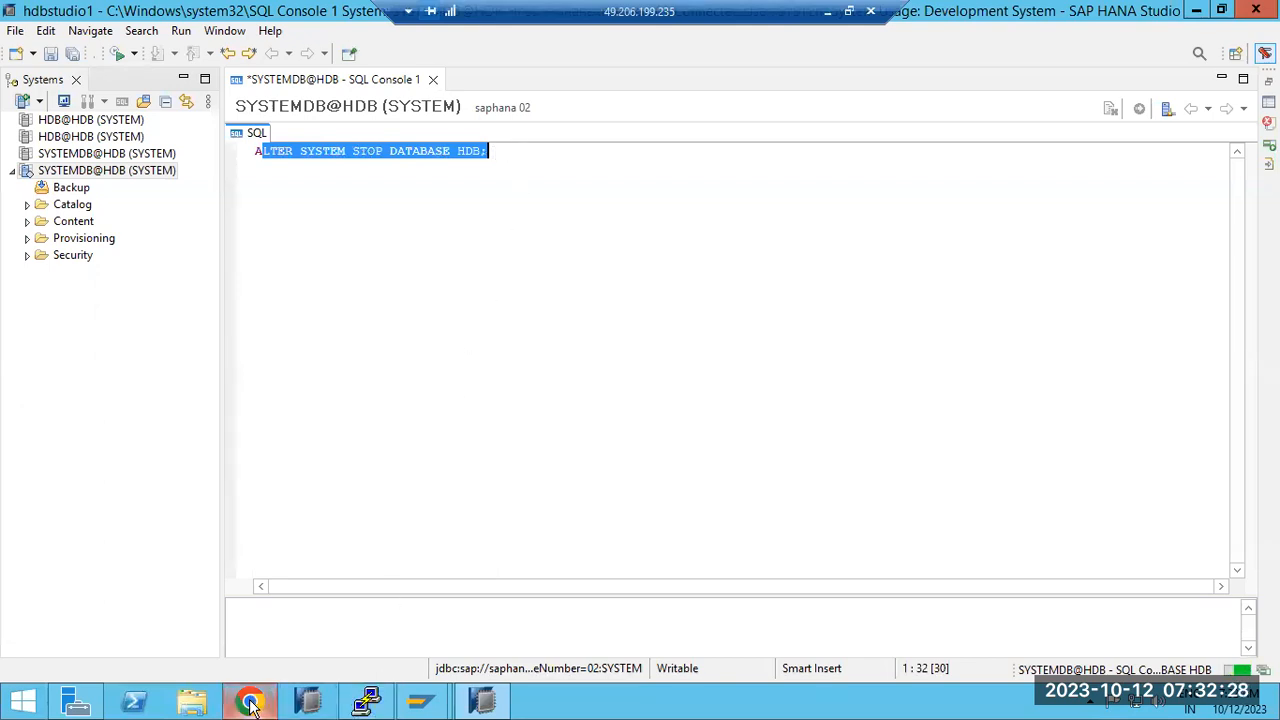
left_click(365, 705)
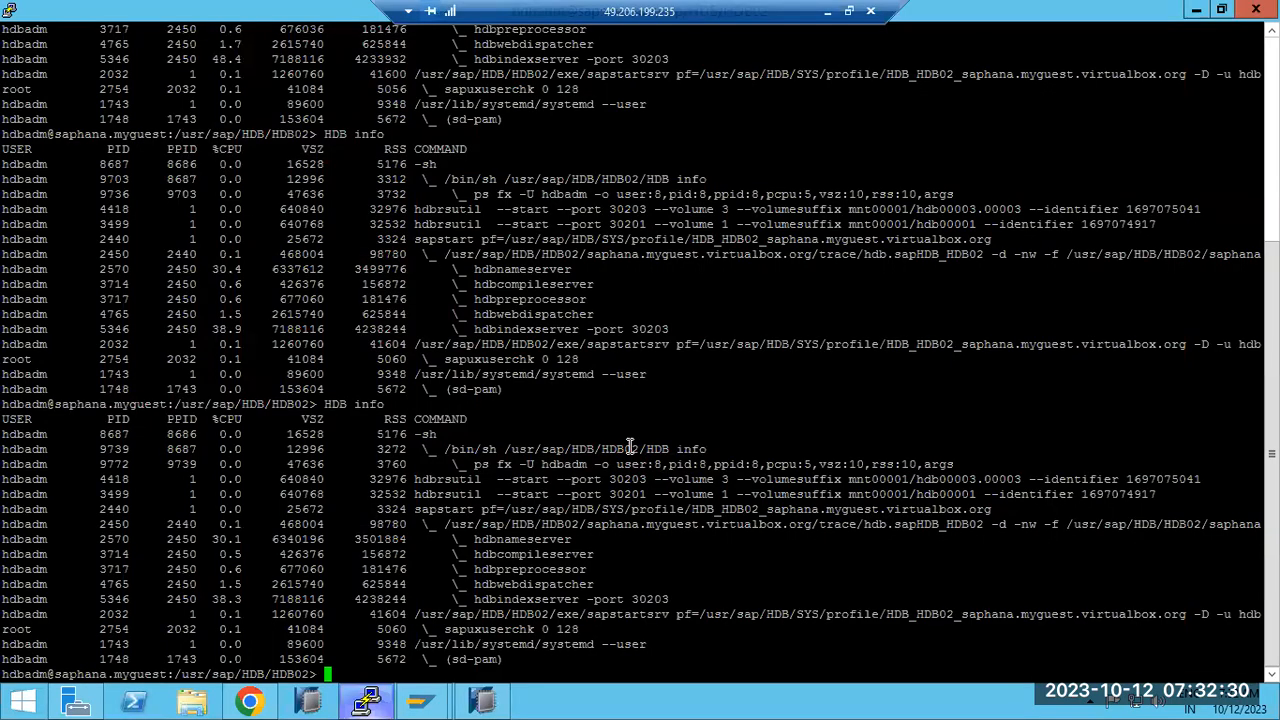
key("Up")
key("Return")
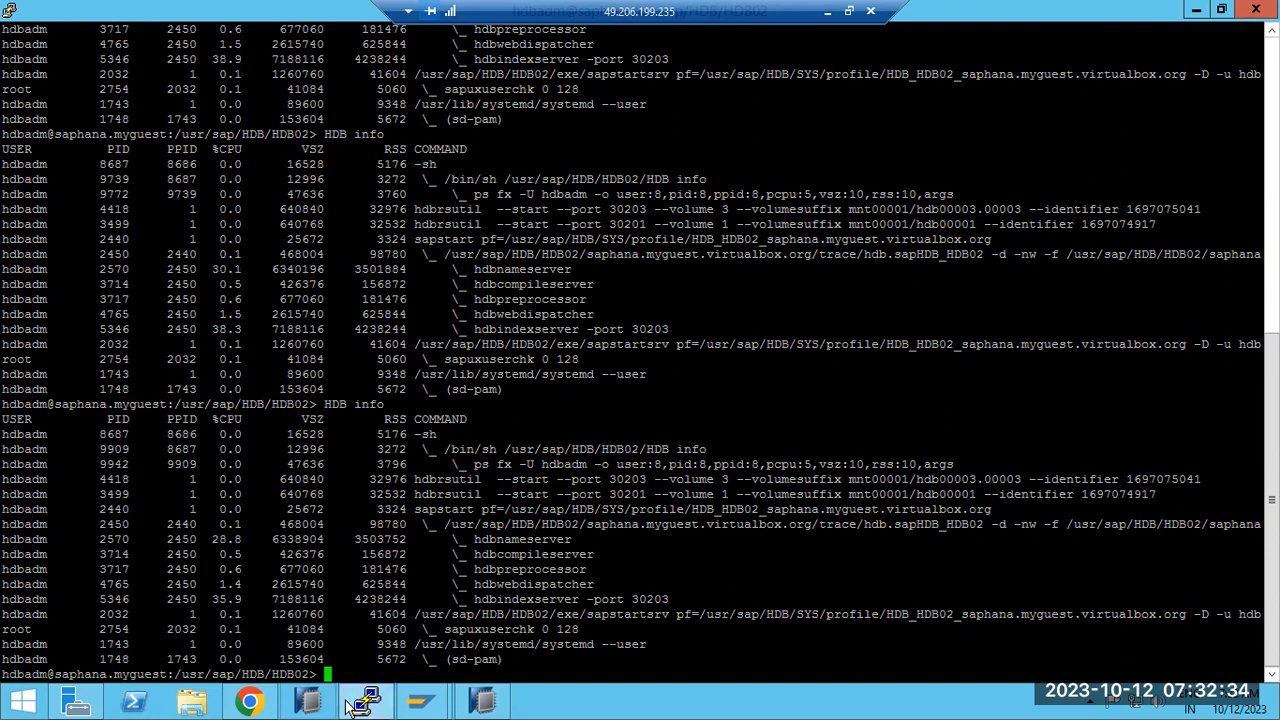
Step: Execute ALTER SYSTEM STOP DATABASE HDB with F8 in the Studio SQL console
left_click(376, 703)
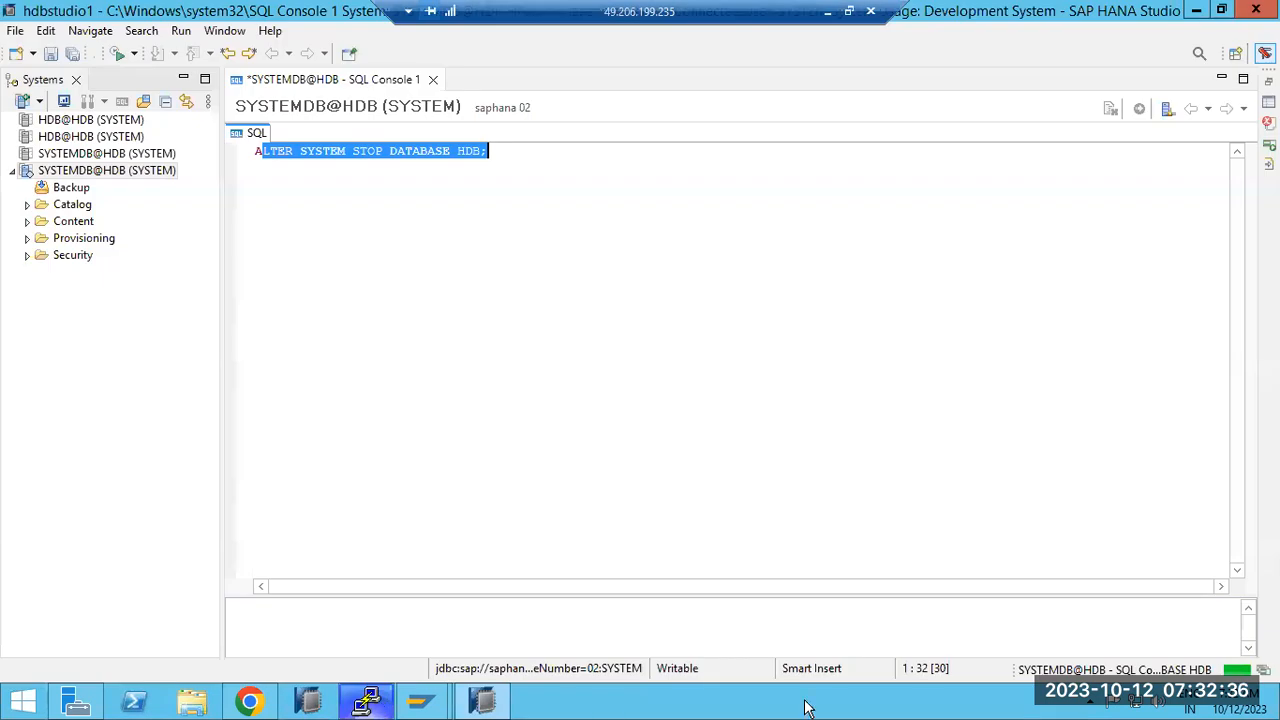
key("F8")
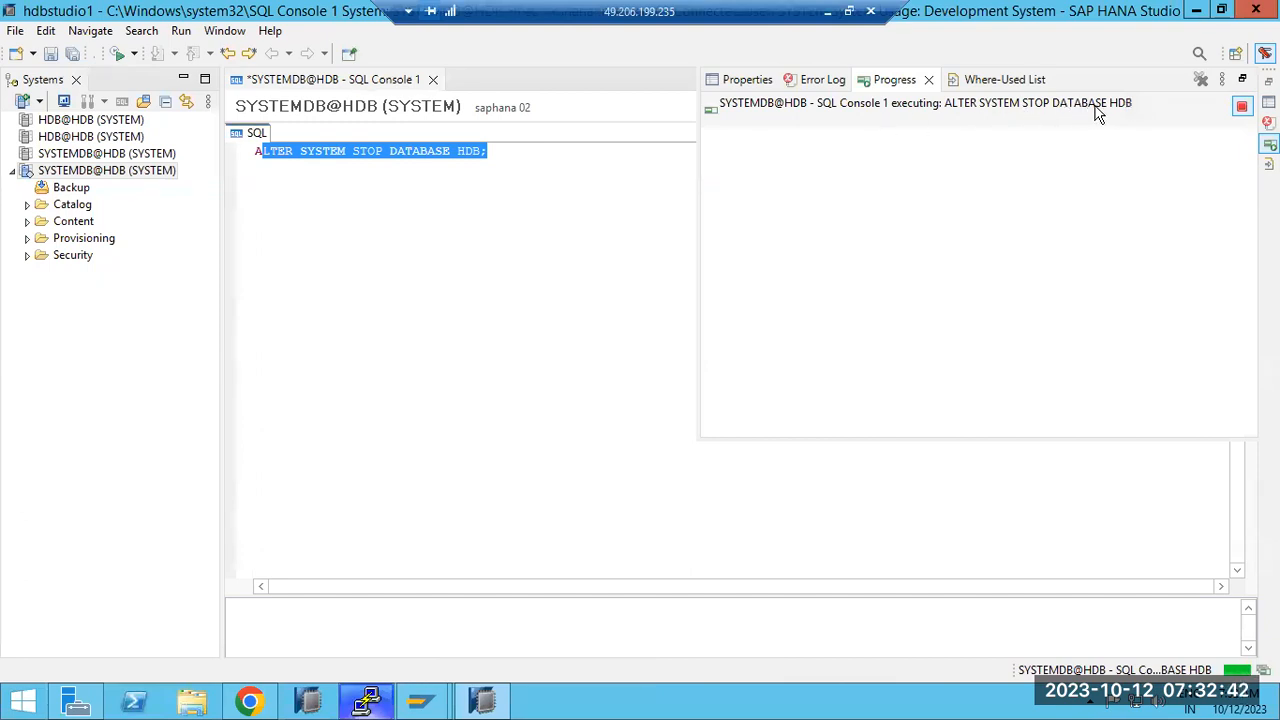
left_click(346, 151)
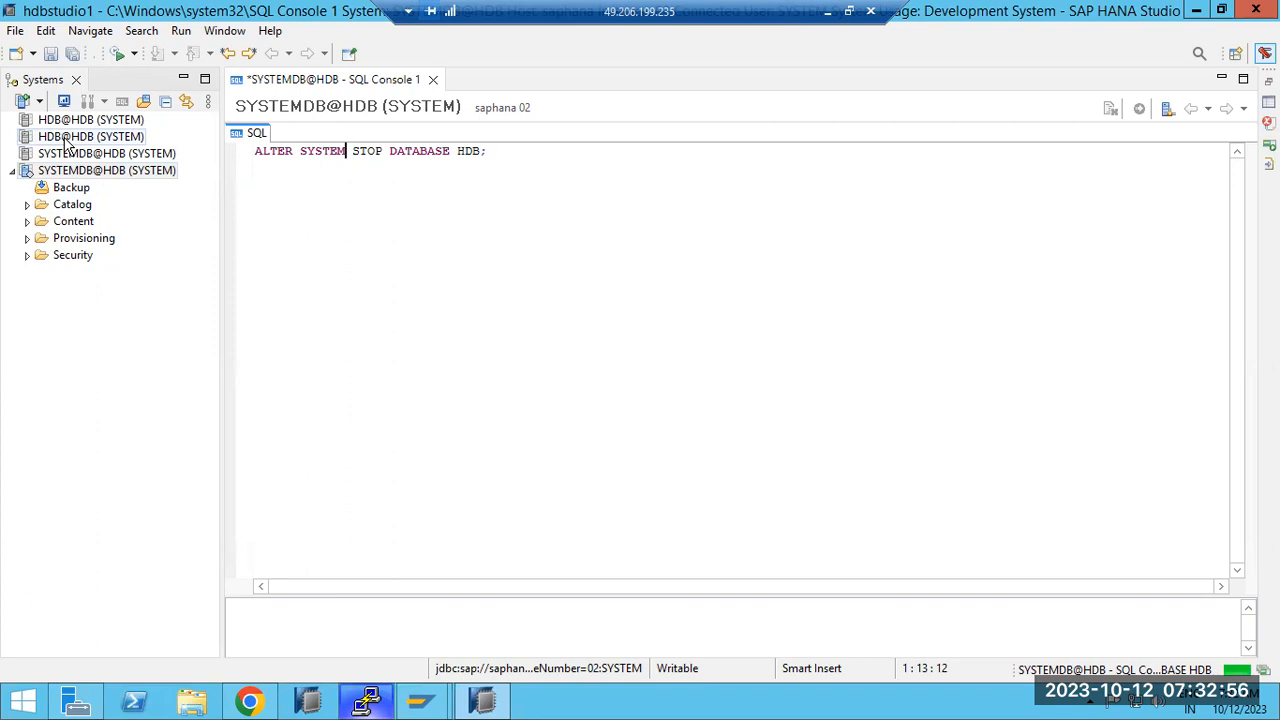
Step: Reload Cockpit Database Management to confirm HDB is Stopped, then return to the SYSTEMDB@HDB overview
left_click(250, 703)
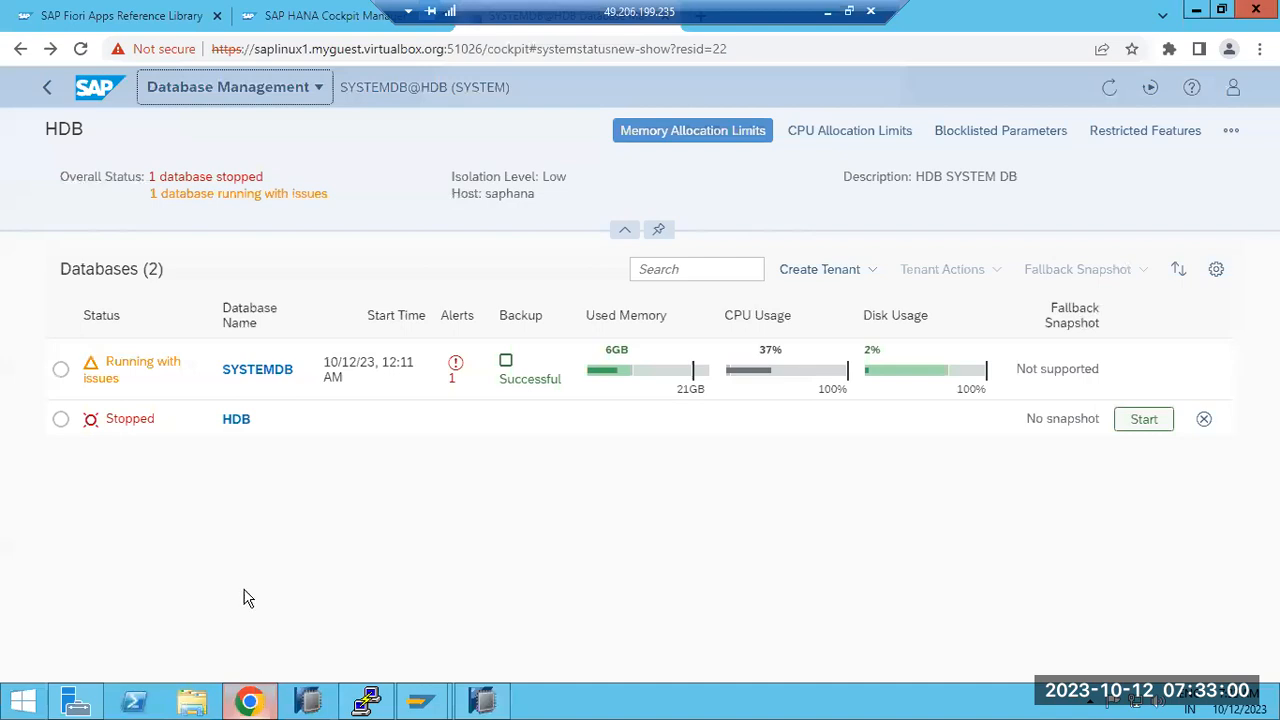
left_click(80, 49)
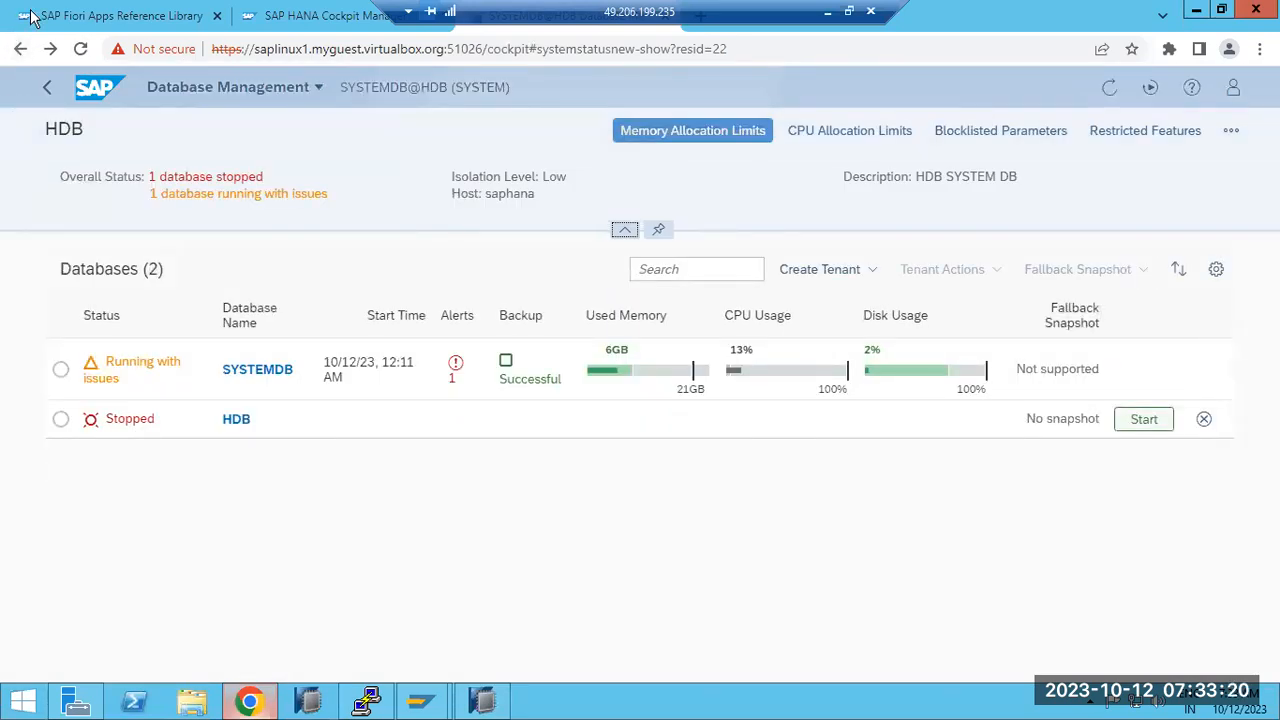
left_click(50, 88)
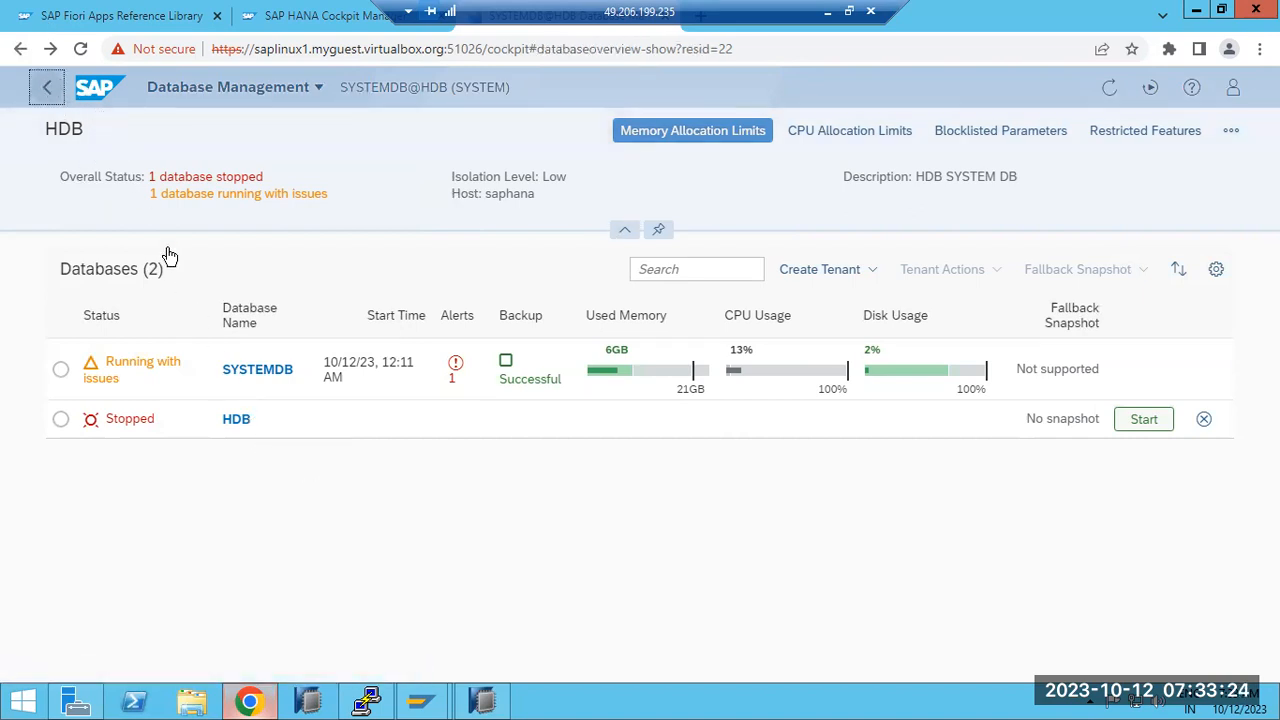
left_click(49, 76)
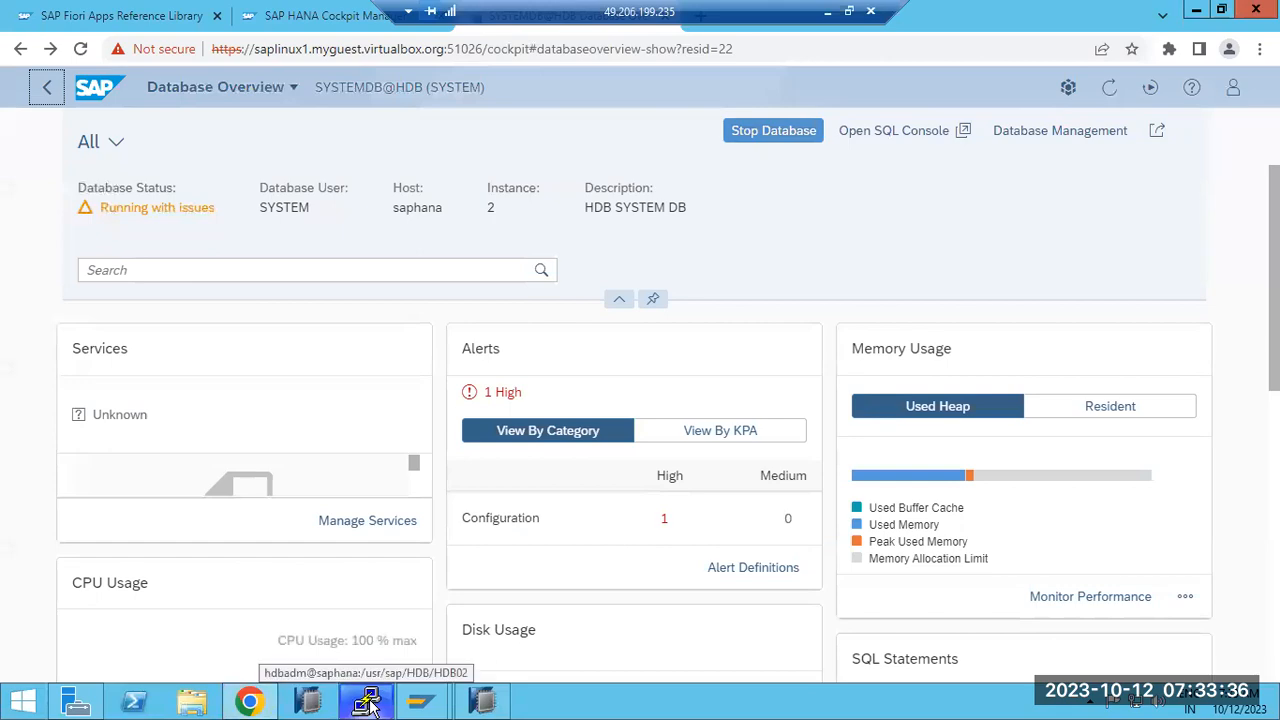
Step: Rerun HDB info in the PuTTY hdbadm terminal to list the HDB processes
left_click(367, 703)
key("Up")
key("Return")
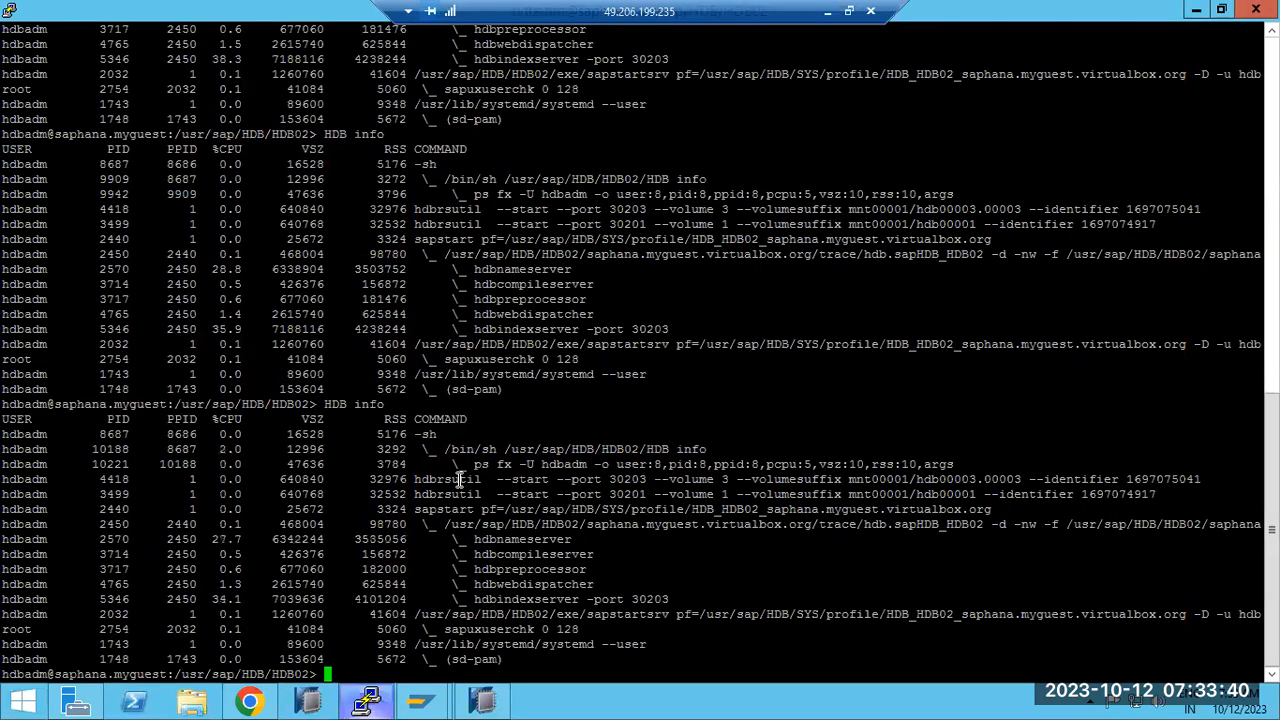
left_click(483, 700)
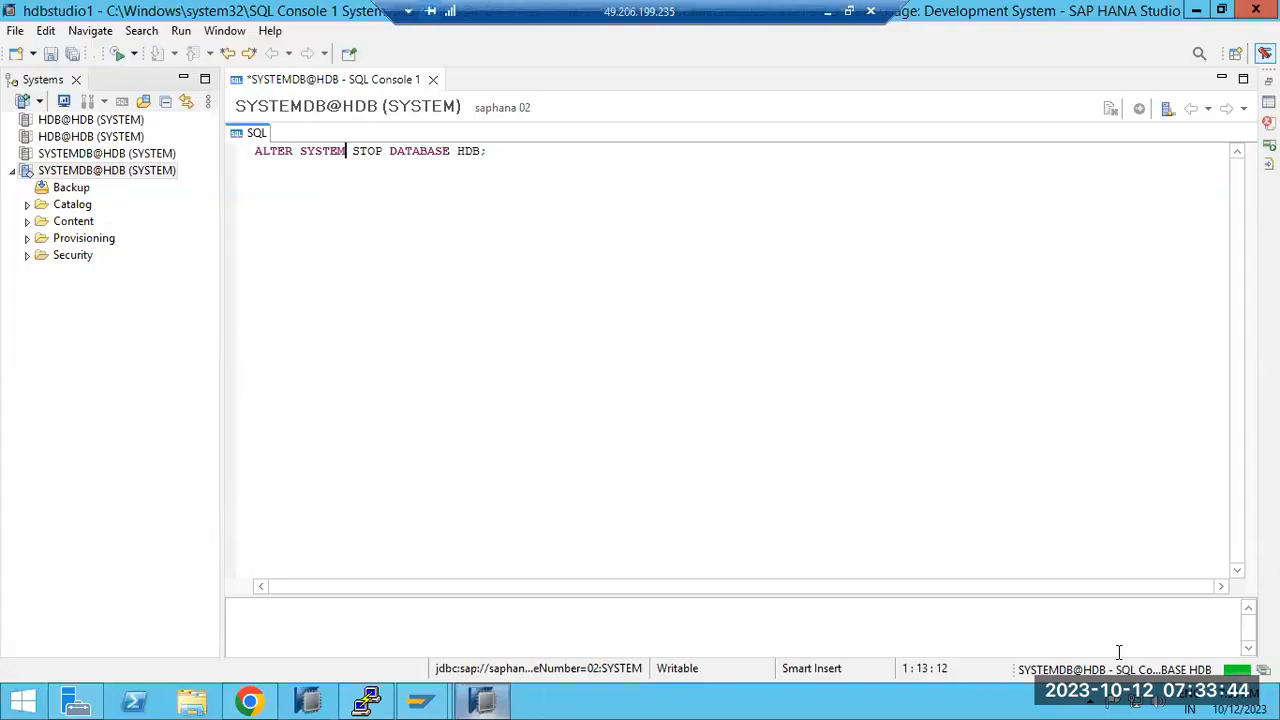
left_click(358, 704)
Step: Stop the whole HANA instance with HDB stop
type("HDB stop")
key("Return")
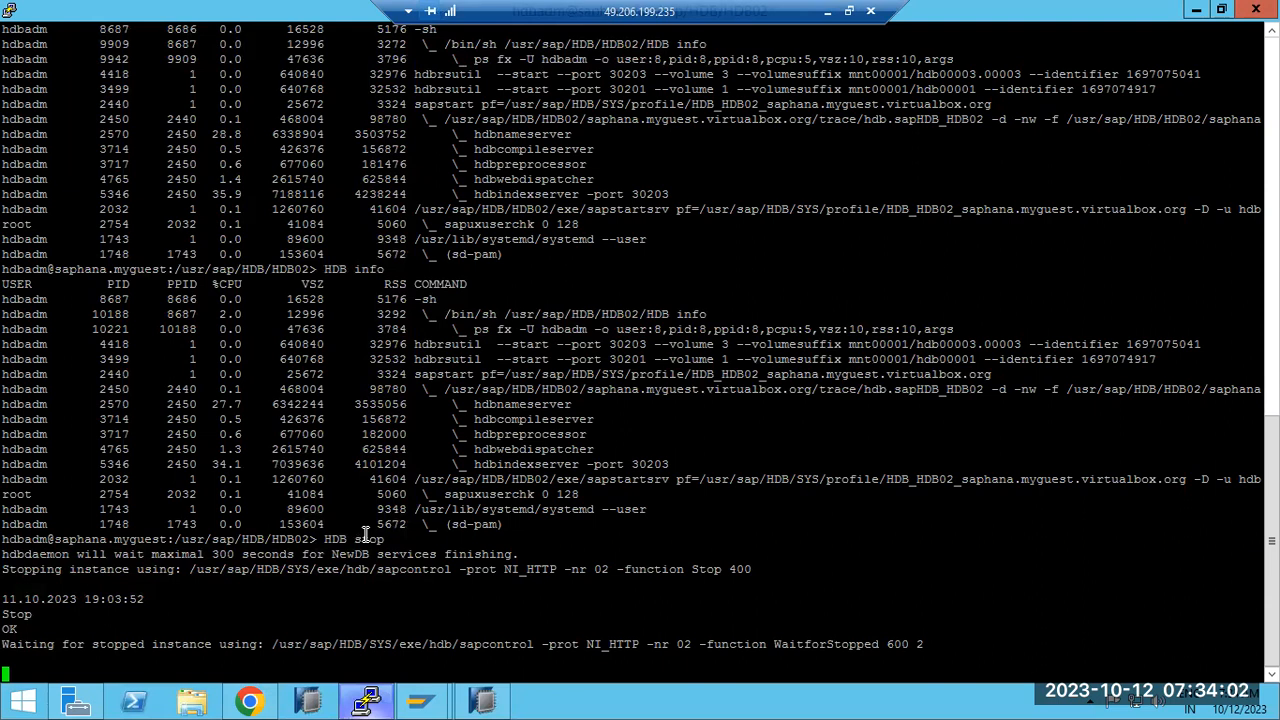
left_click(249, 700)
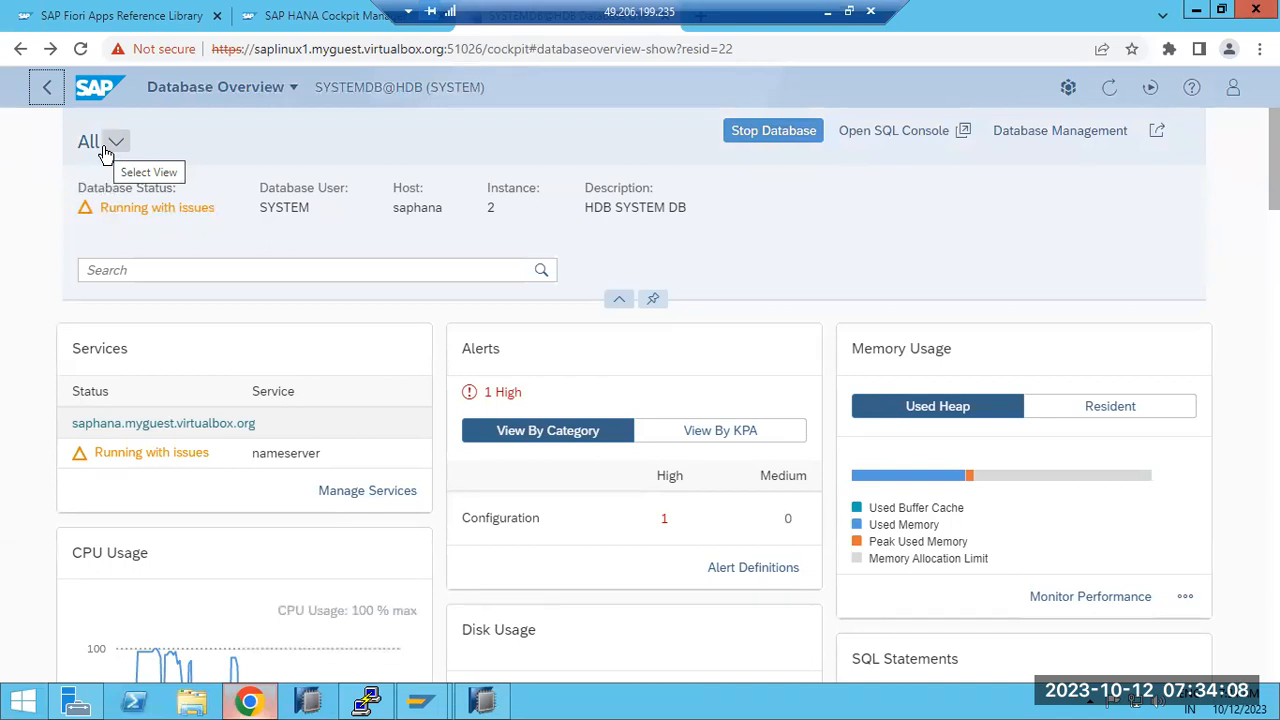
Step: Refresh the Cockpit overview and rerun the stop-database statement in HANA Studio with F8
left_click(1112, 100)
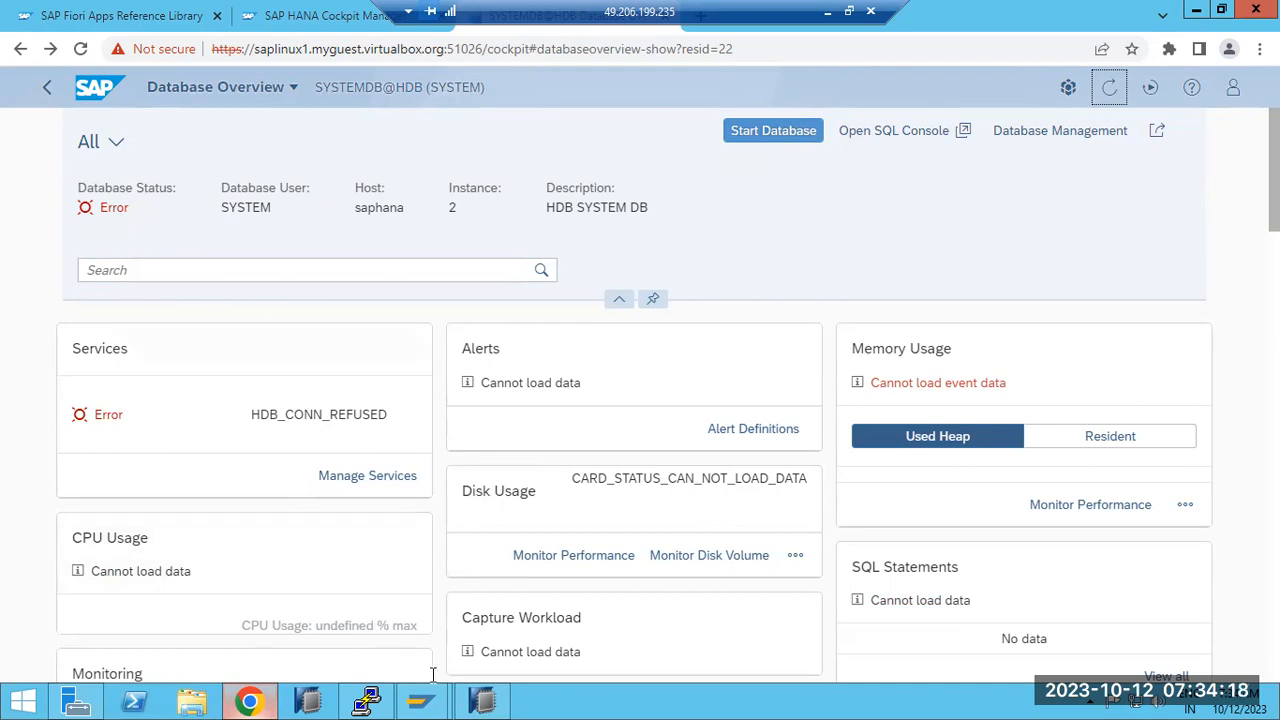
left_click(470, 703)
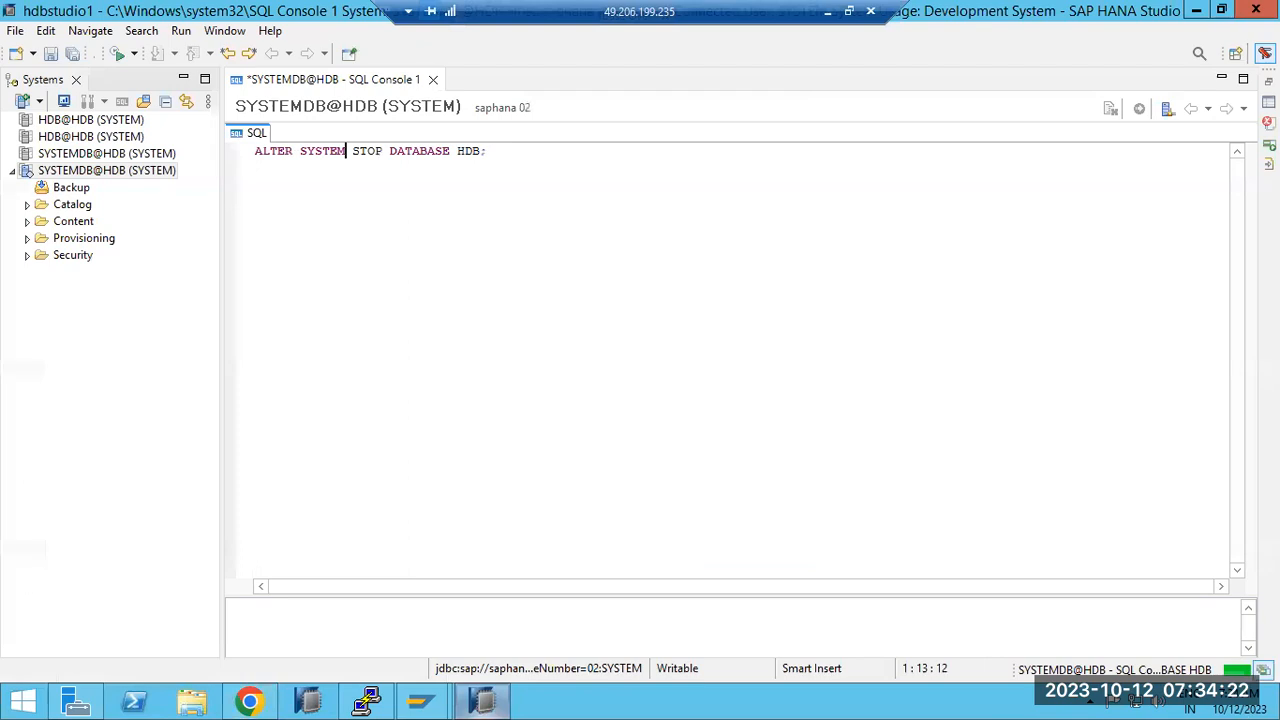
key("F8")
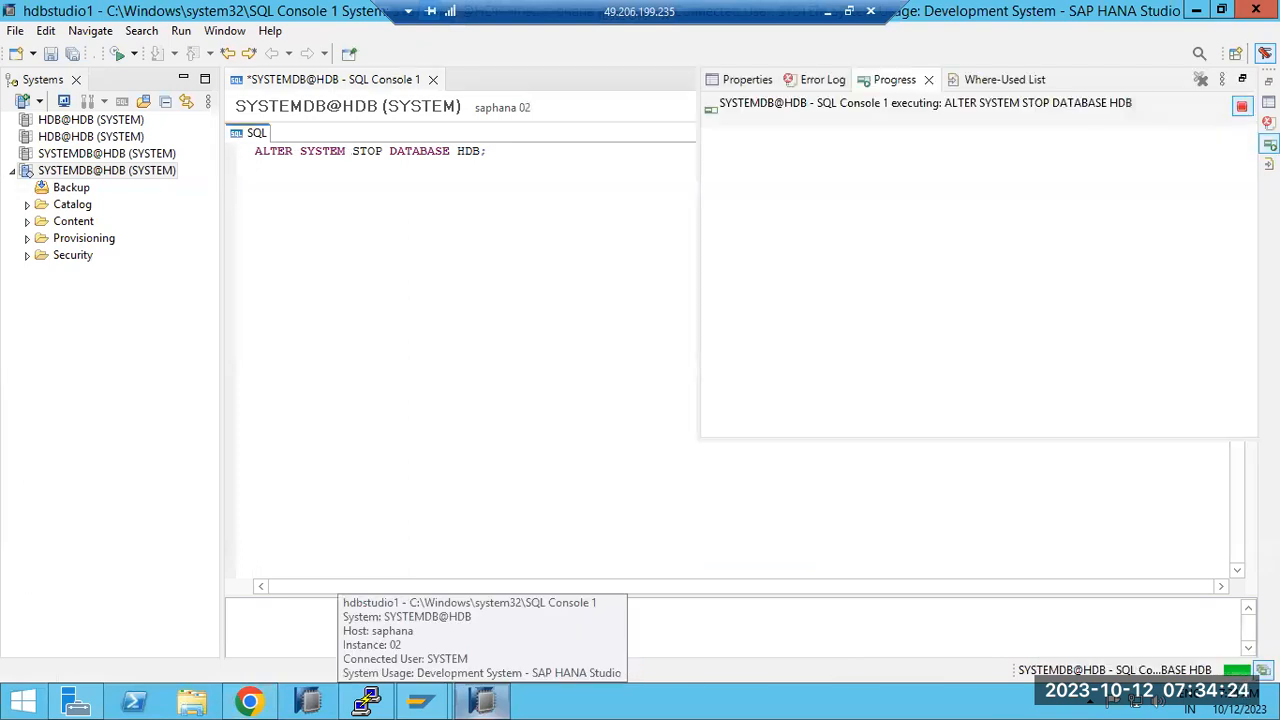
Step: Review the HDB stop output in PuTTY, then minimise Chrome
left_click(360, 271)
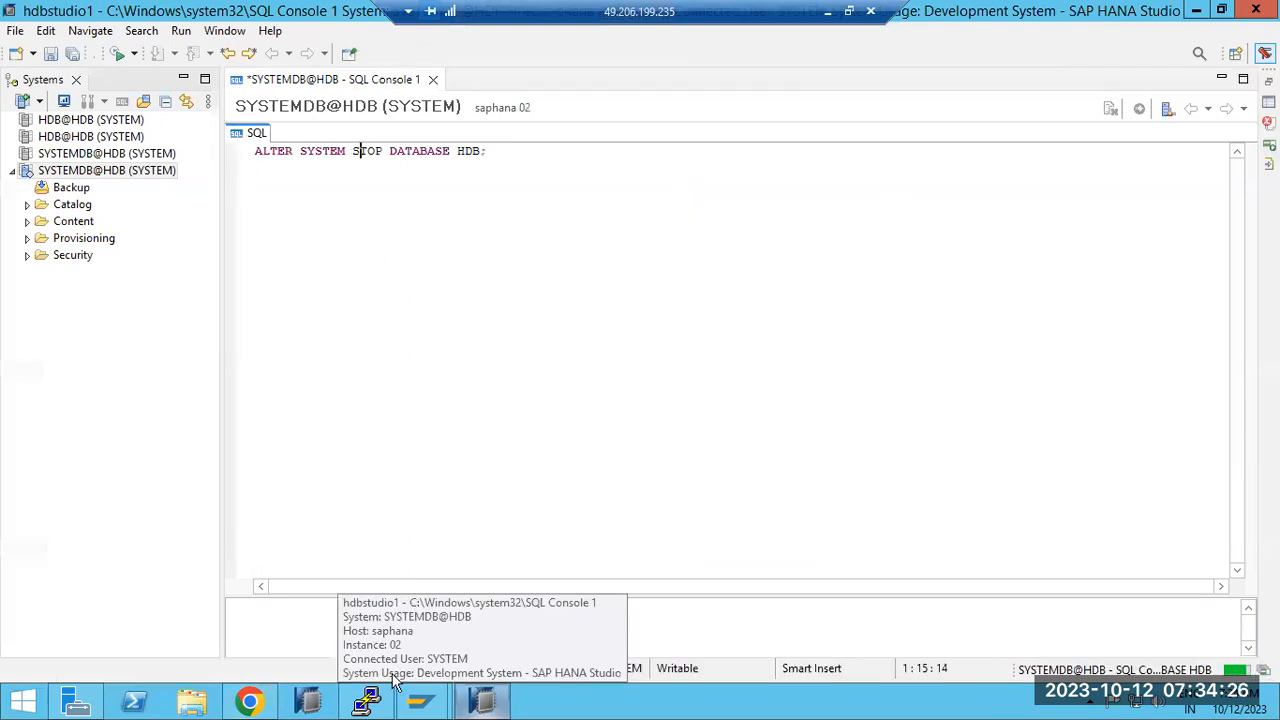
key("alt+Tab")
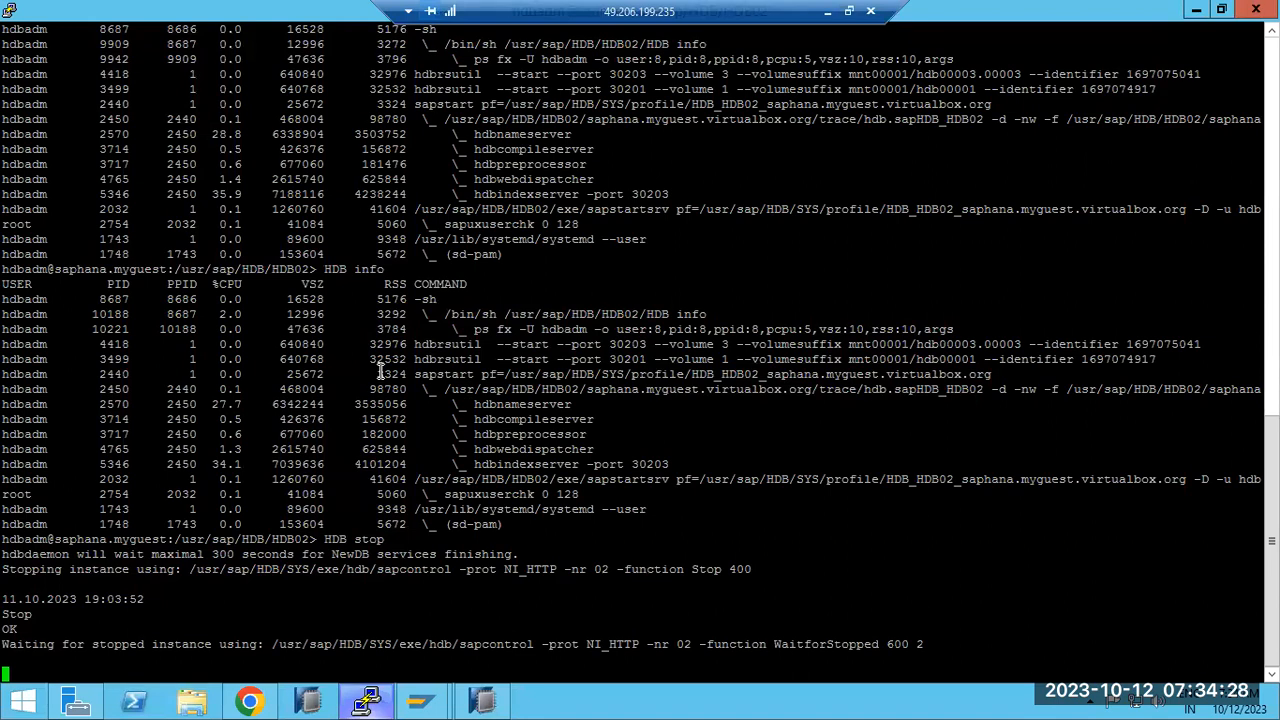
left_click_drag(326, 541, 452, 652)
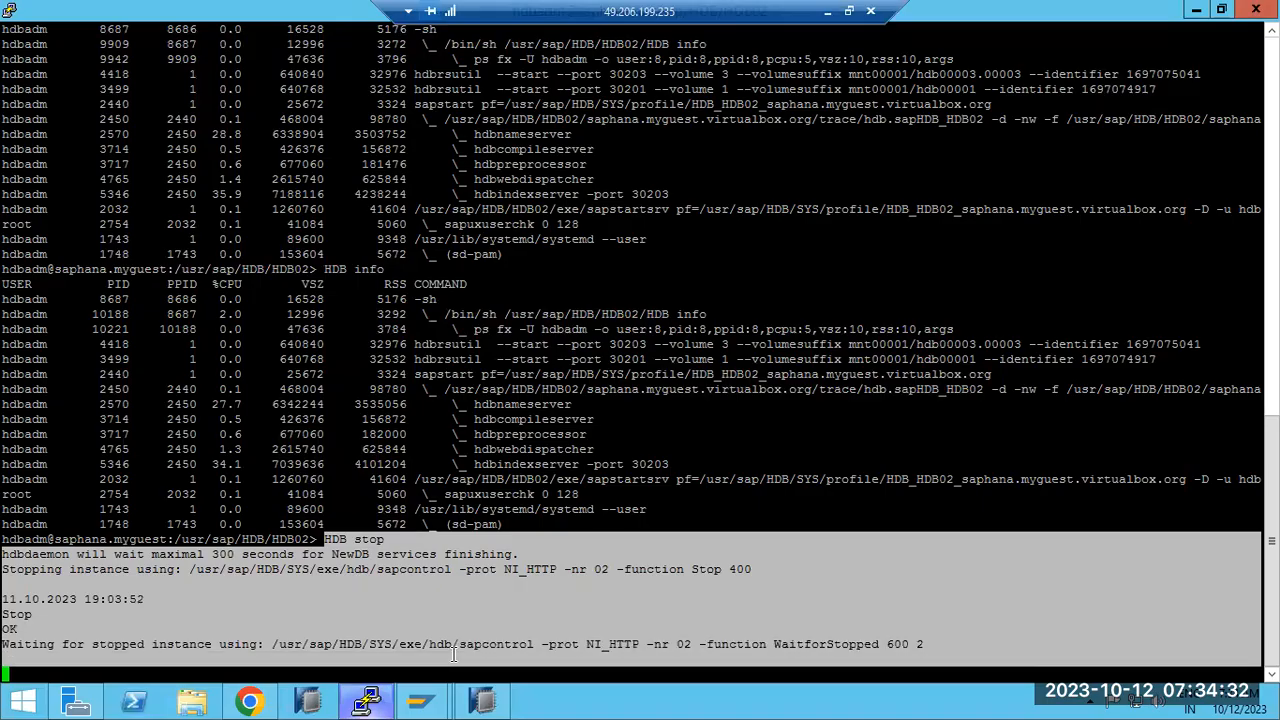
left_click(249, 700)
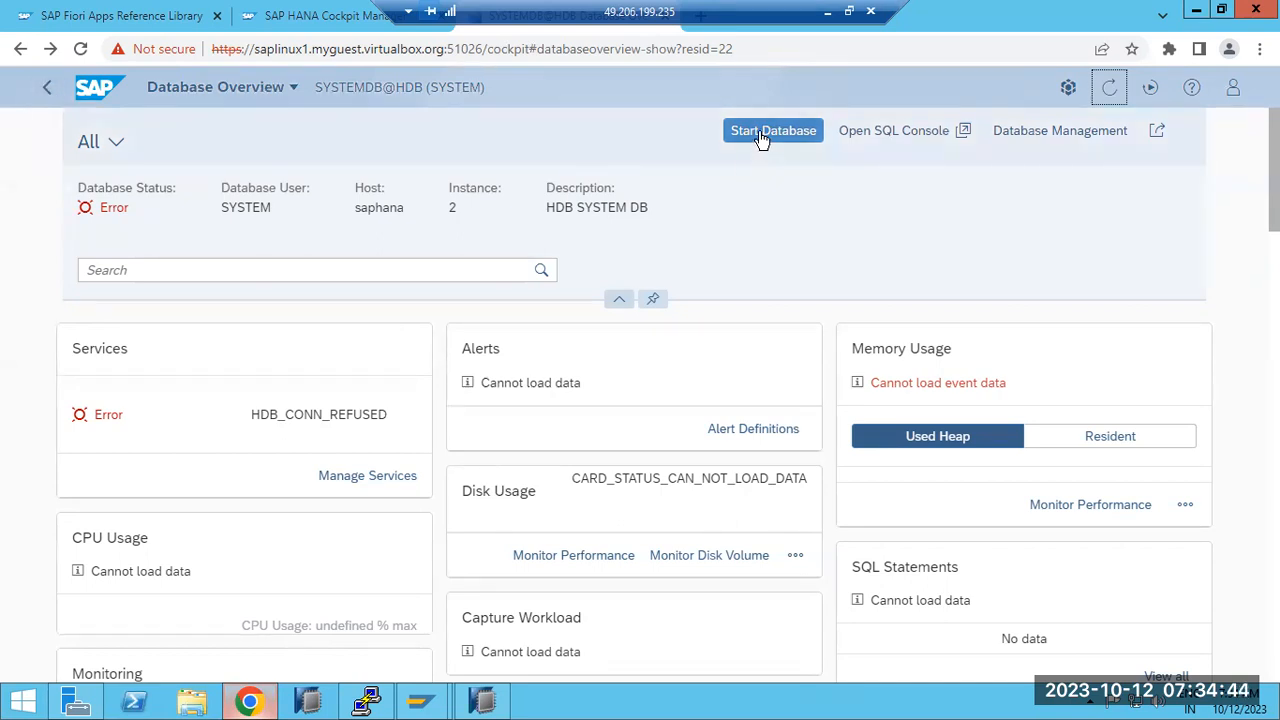
left_click(248, 706)
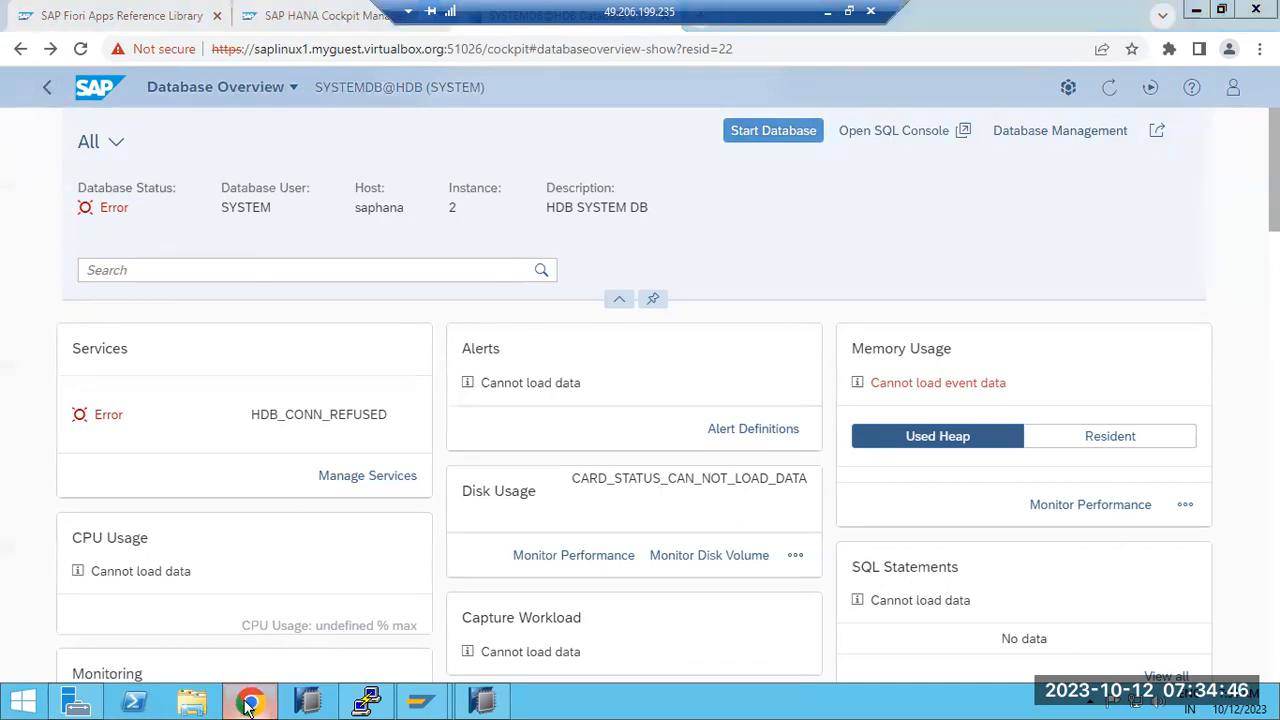
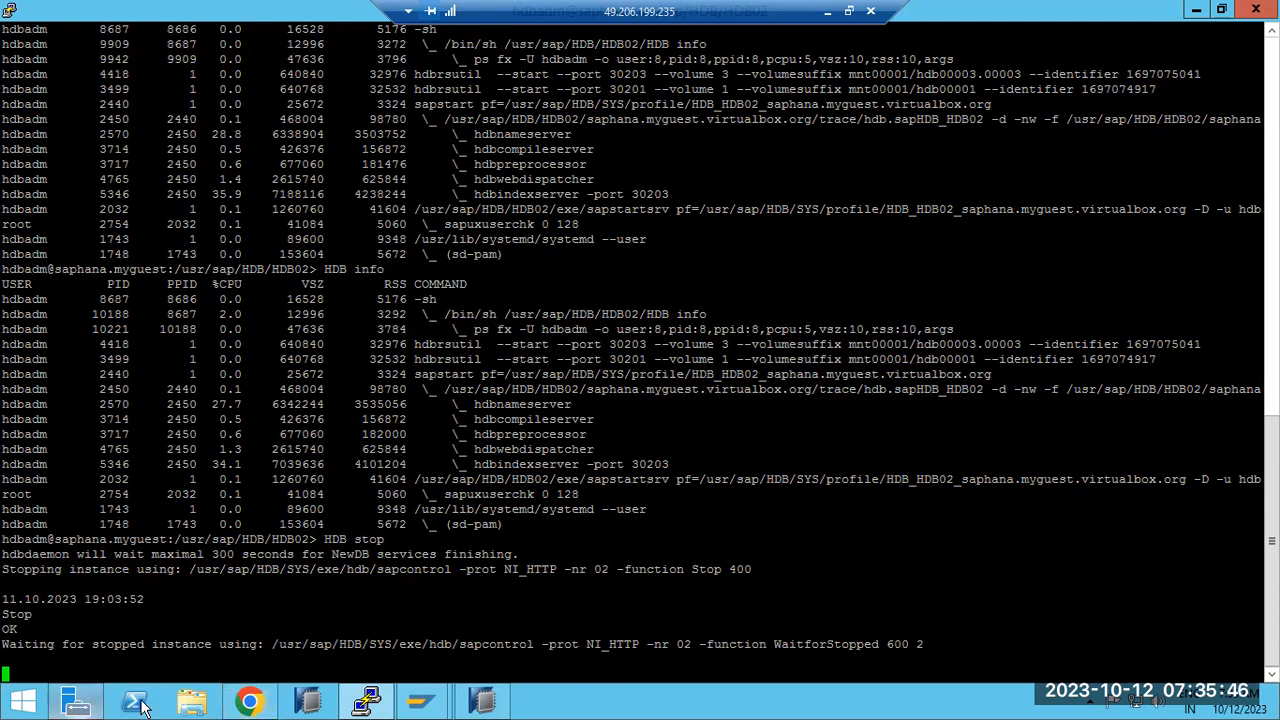
Step: Glance at Chrome and PuTTY, then bring up the HANA Studio console holding ALTER SYSTEM STOP DATABASE HDB
left_click(307, 702)
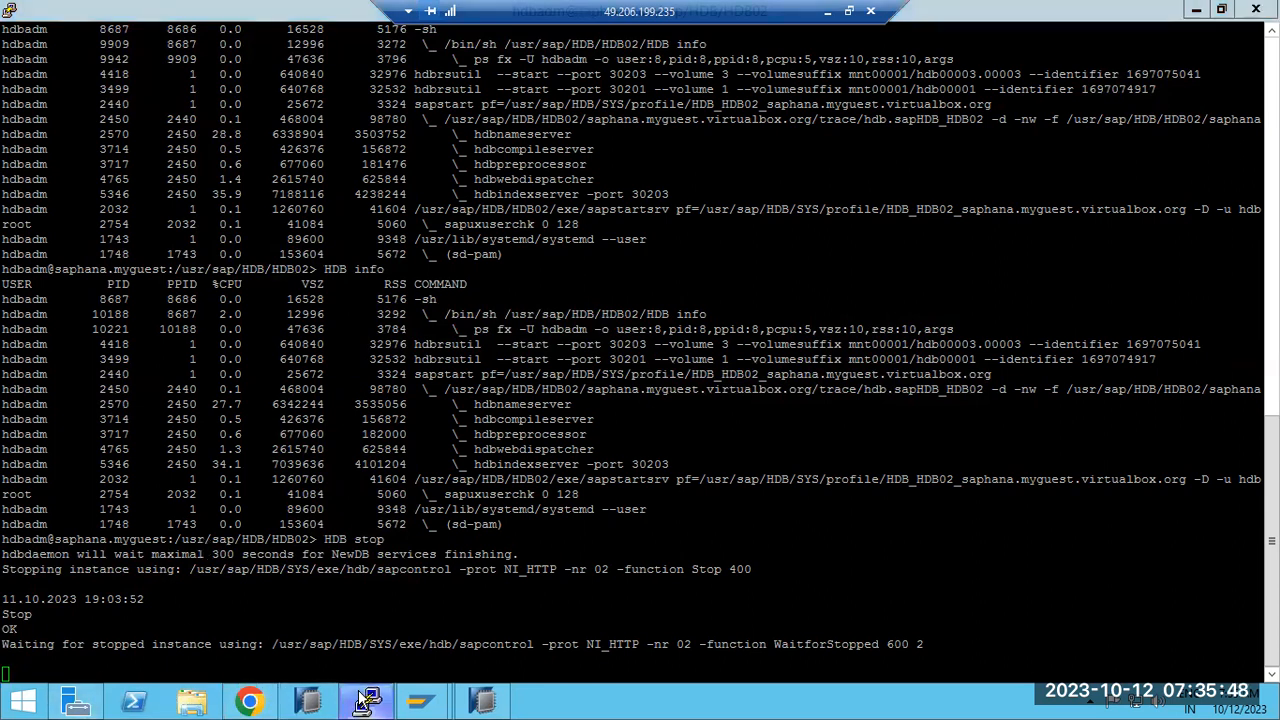
left_click(249, 702)
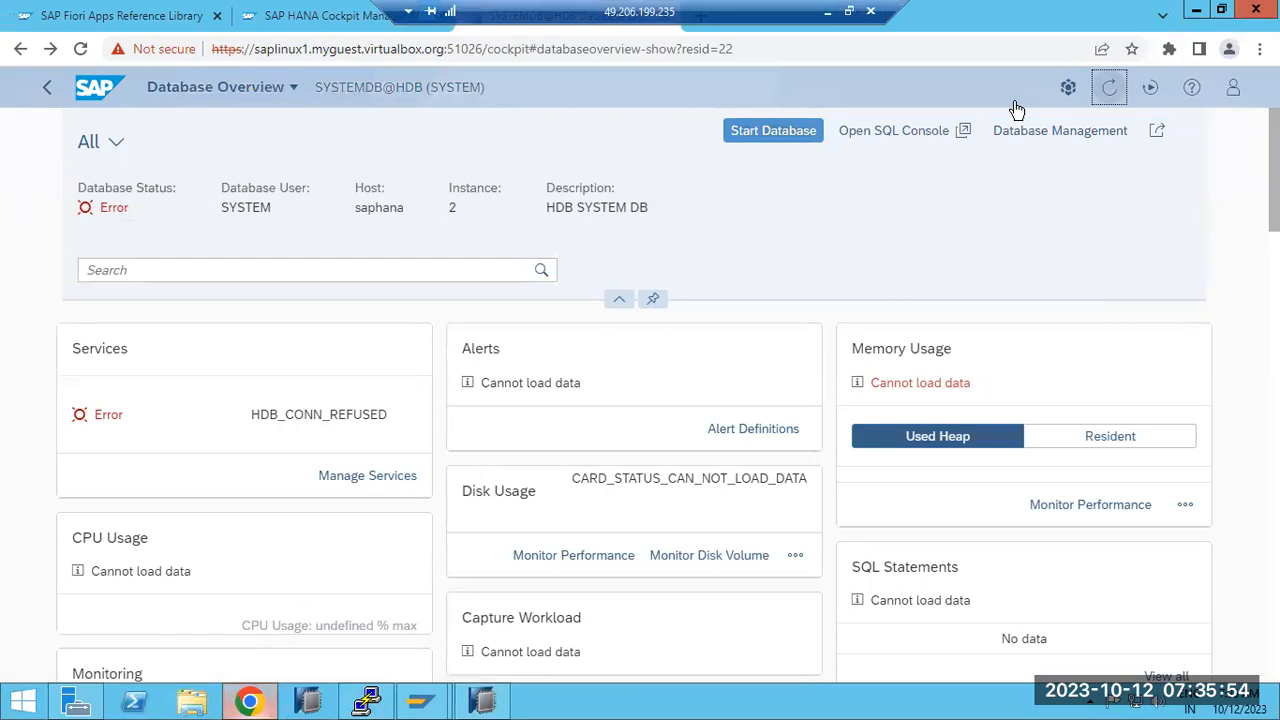
left_click(366, 702)
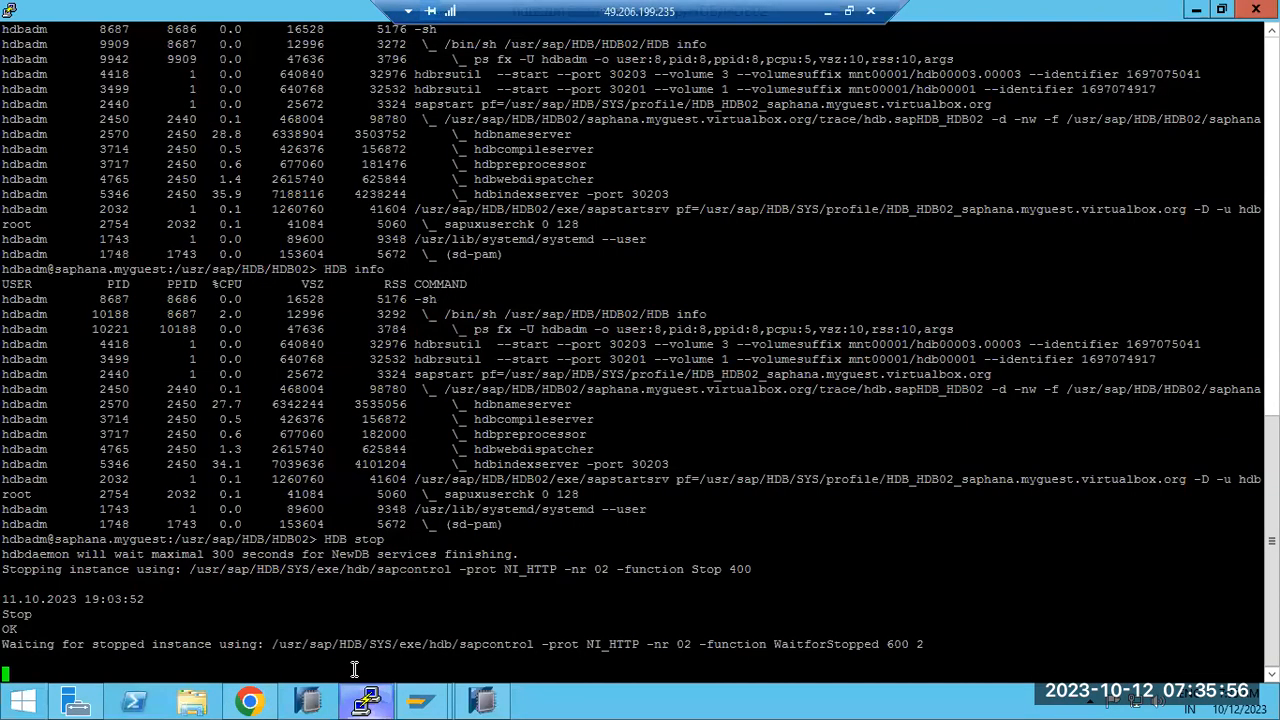
left_click(482, 702)
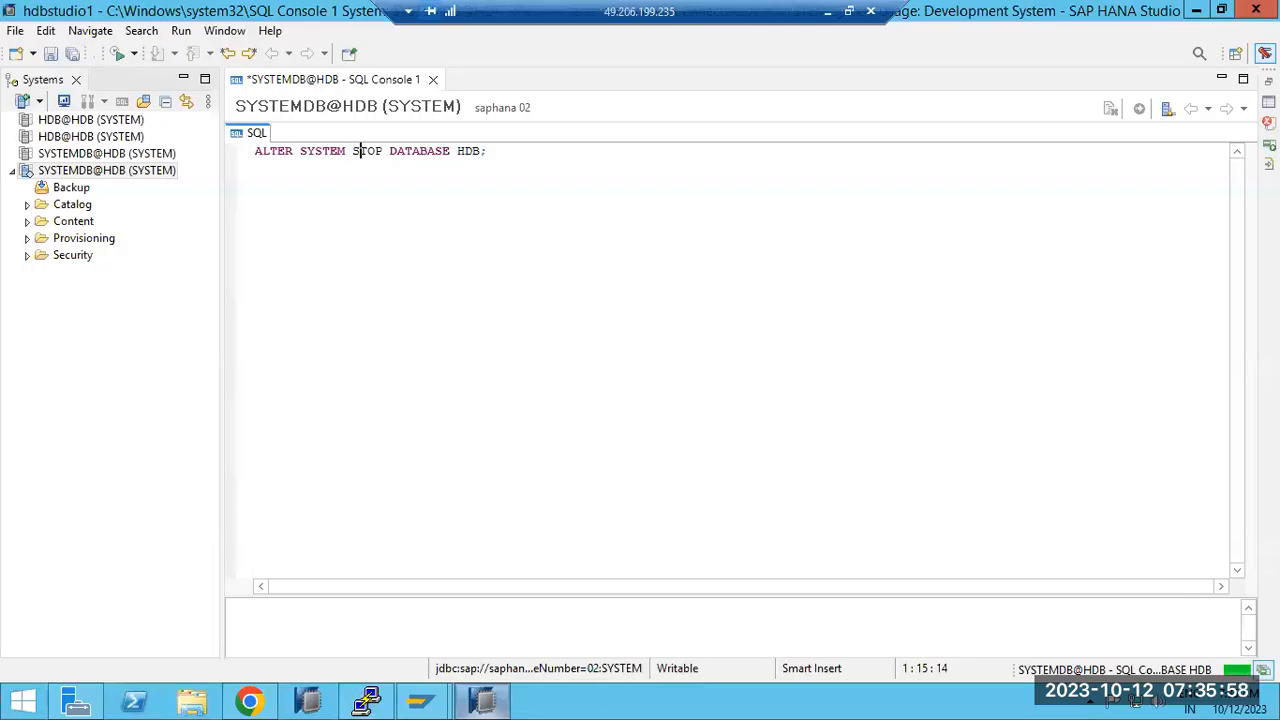
Step: Execute ALTER SYSTEM STOP DATABASE HDB with F8, then refresh the Cockpit overview to see HDB_CONN_REFUSED
key("F8")
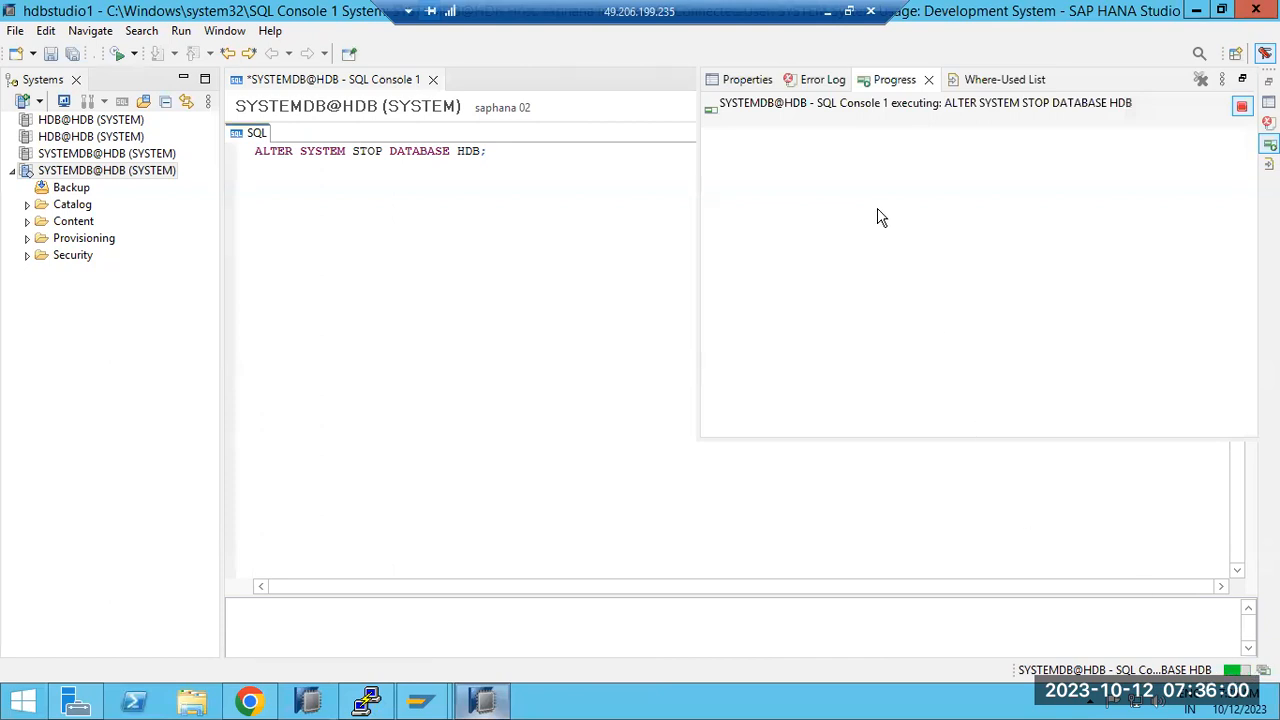
left_click(366, 702)
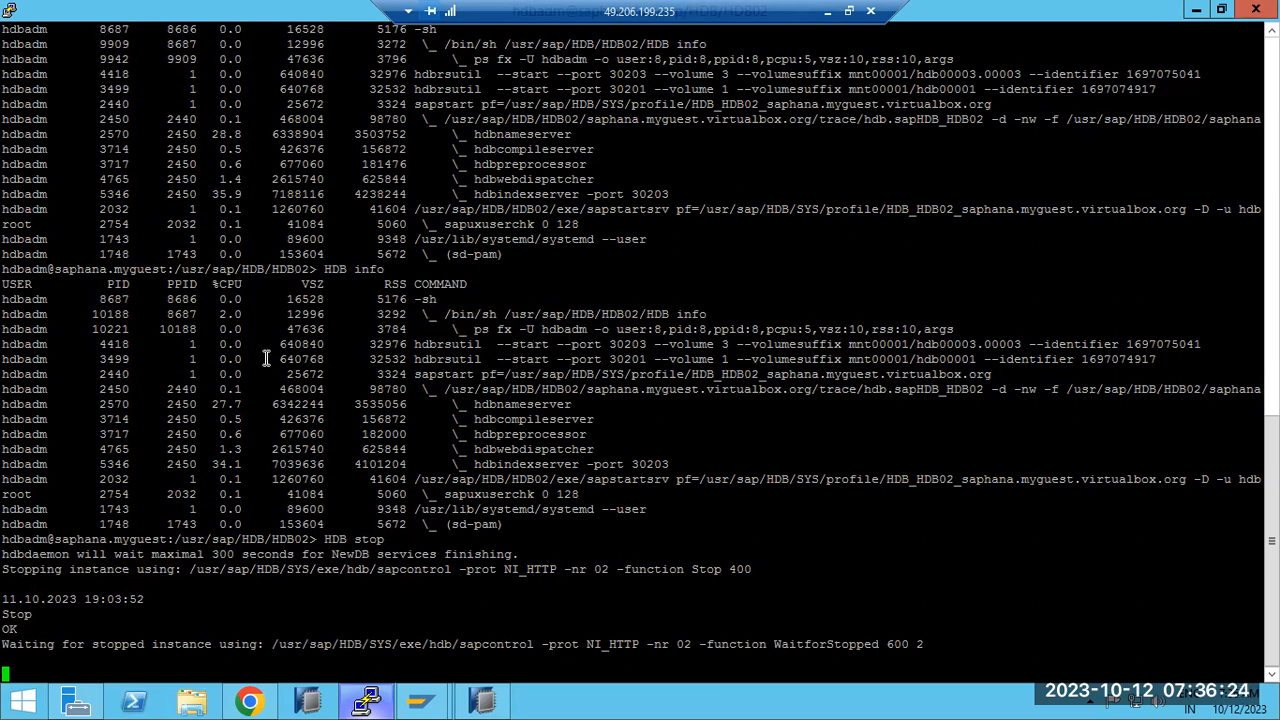
left_click(368, 700)
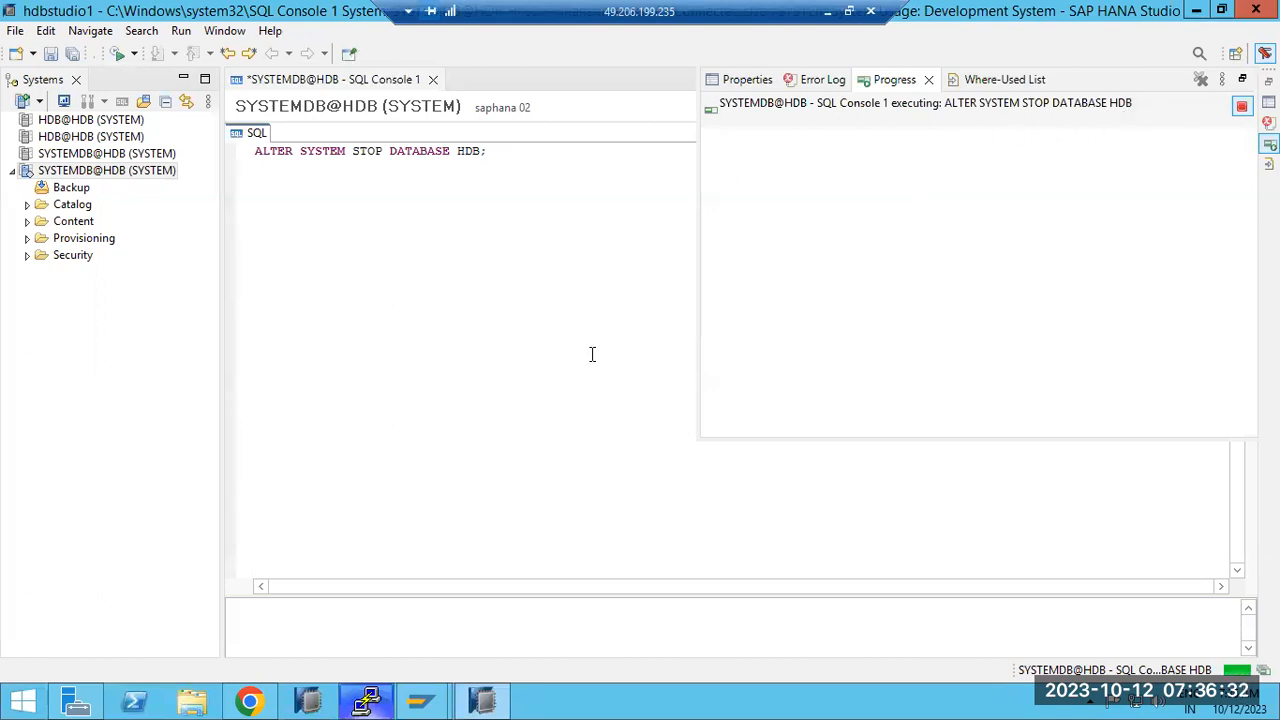
left_click(486, 698)
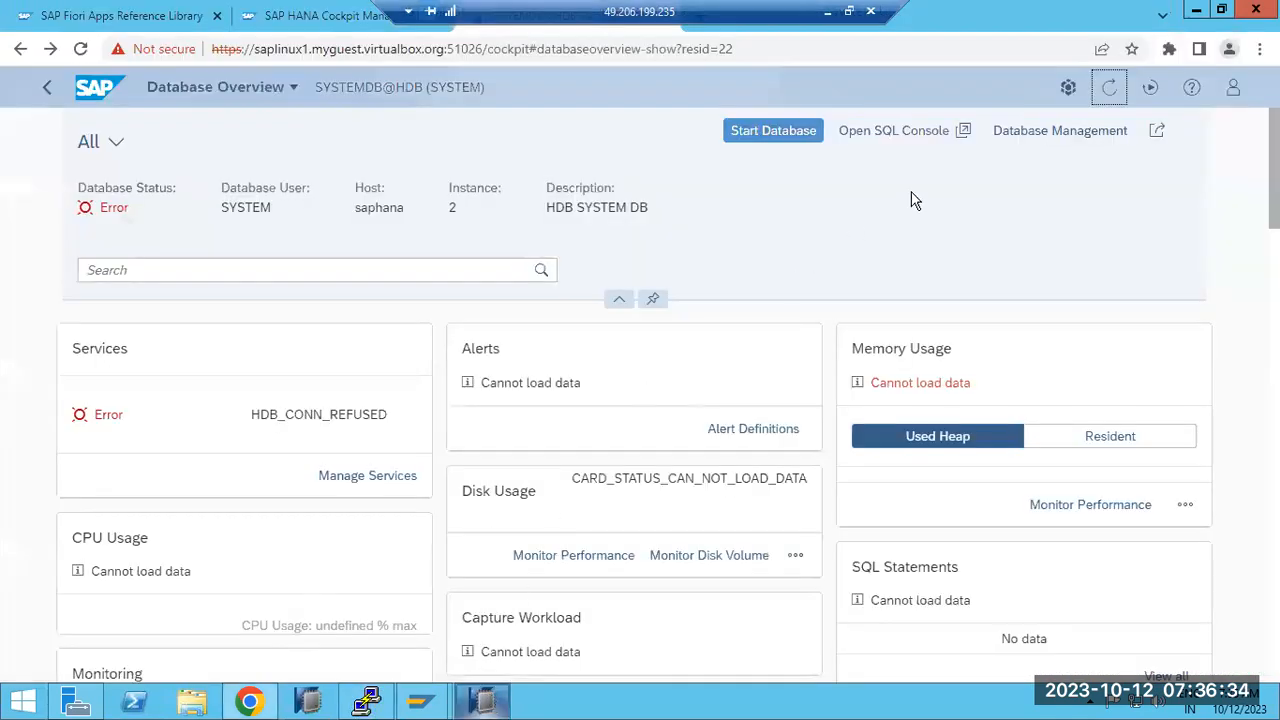
left_click(1109, 87)
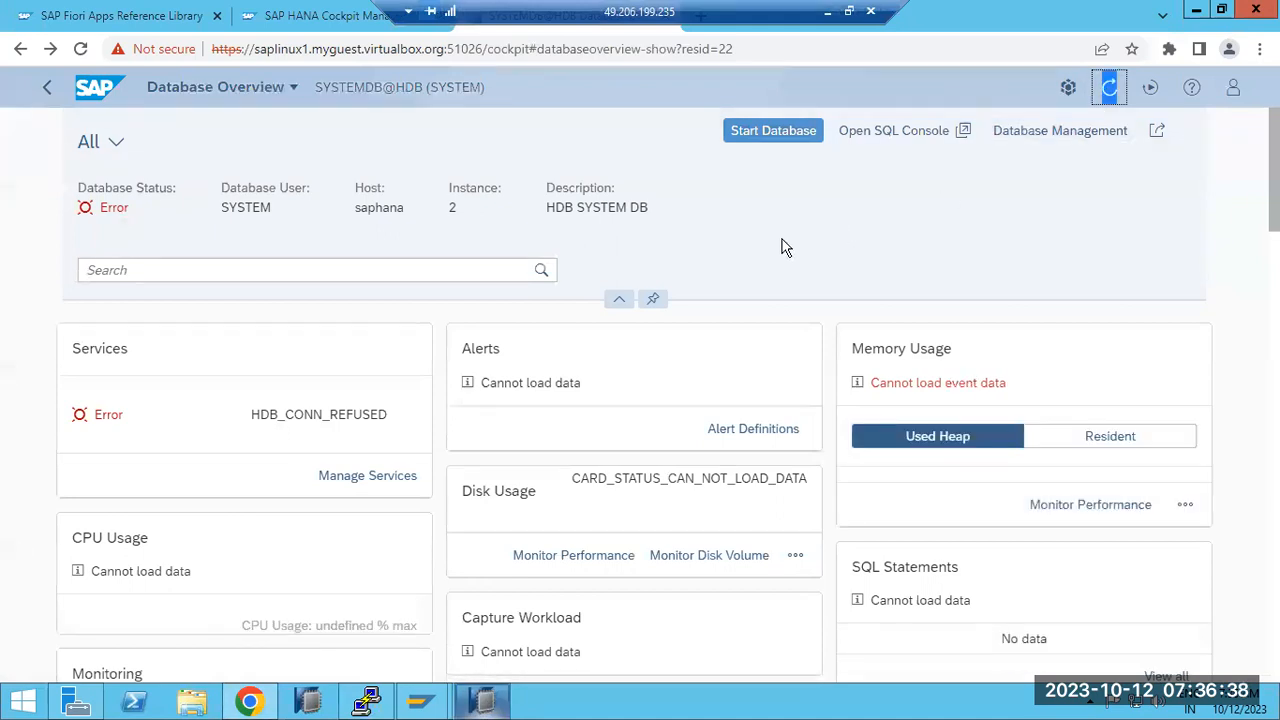
scroll(788, 260, "down", 4)
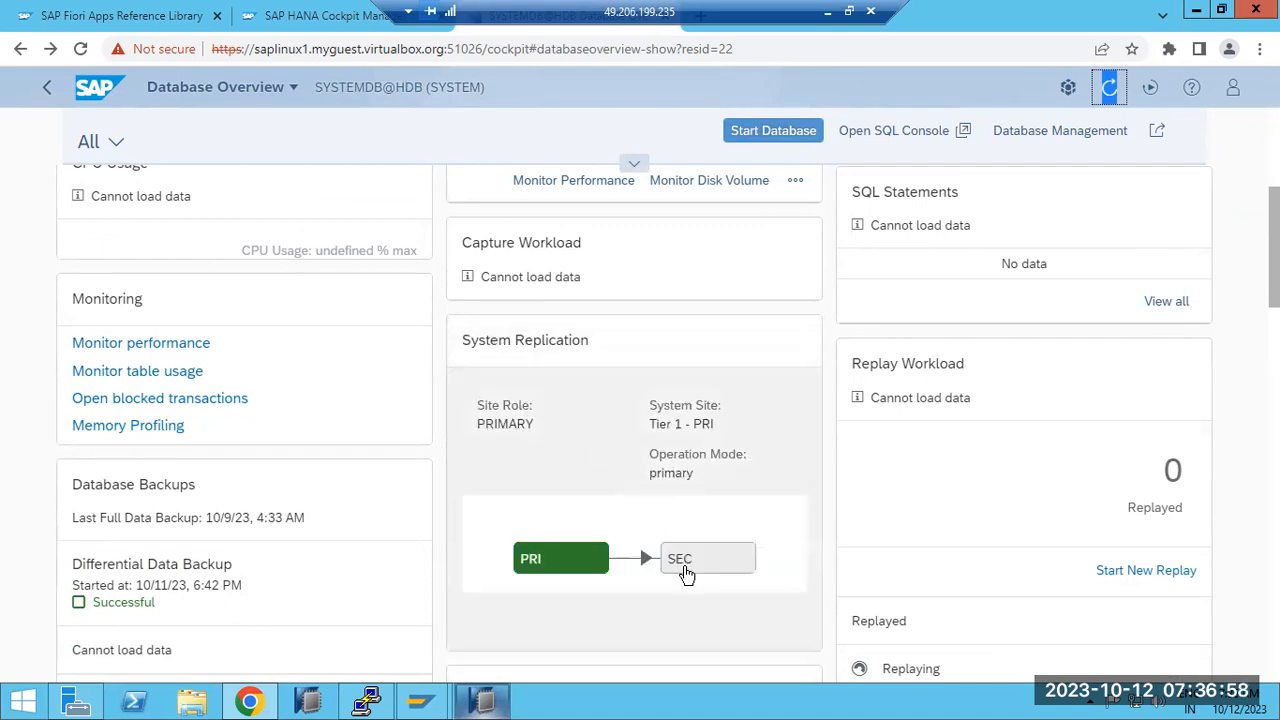
scroll(561, 524, "down", 1)
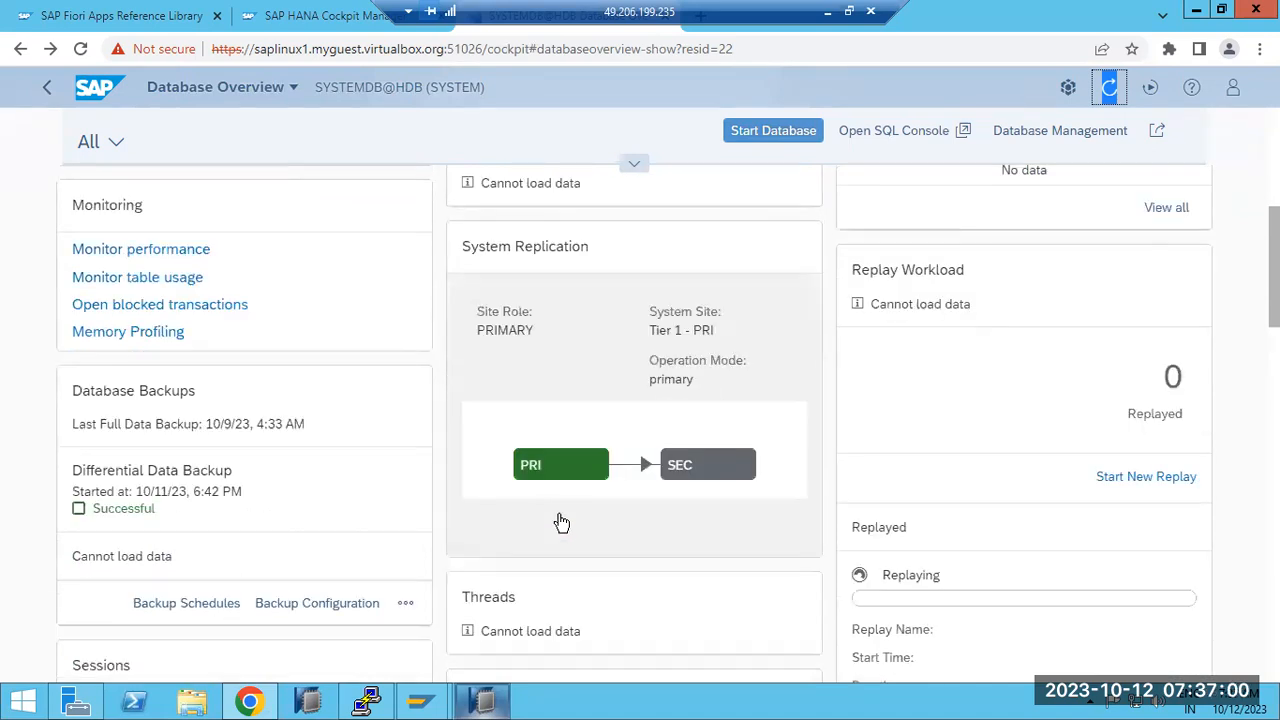
scroll(561, 524, "down", 2)
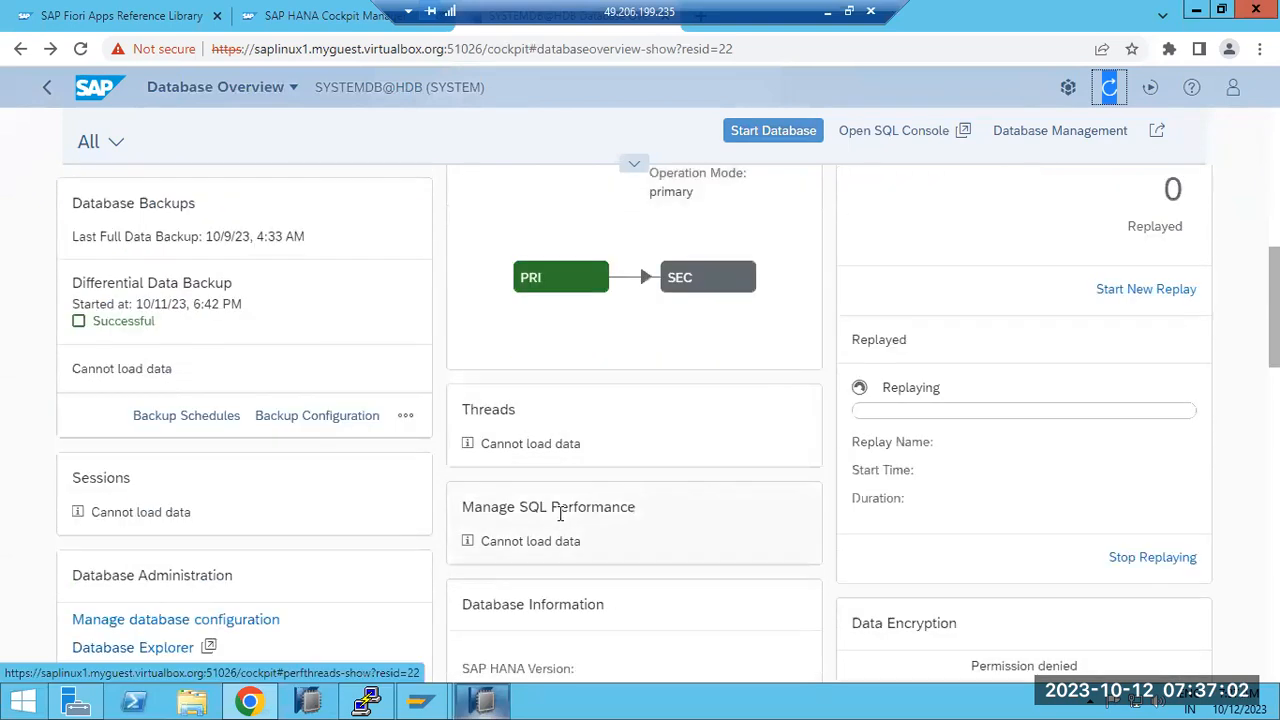
scroll(560, 513, "up", 1)
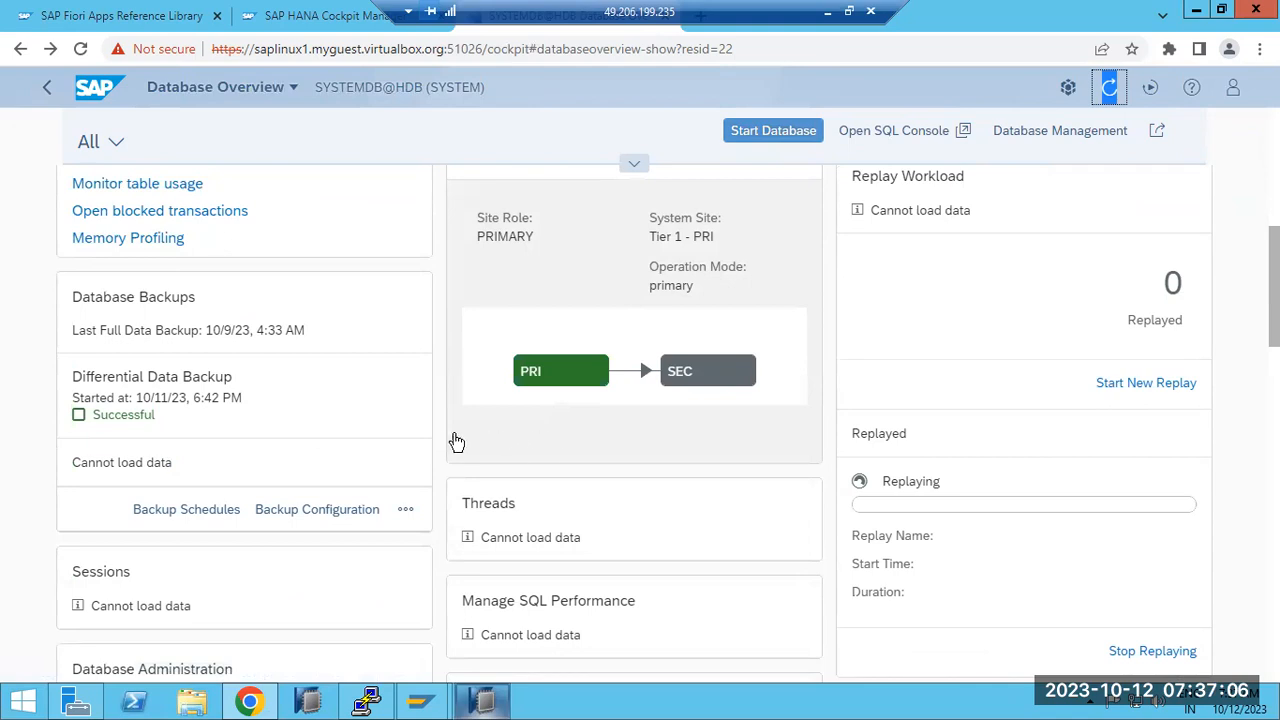
scroll(295, 505, "down", 4)
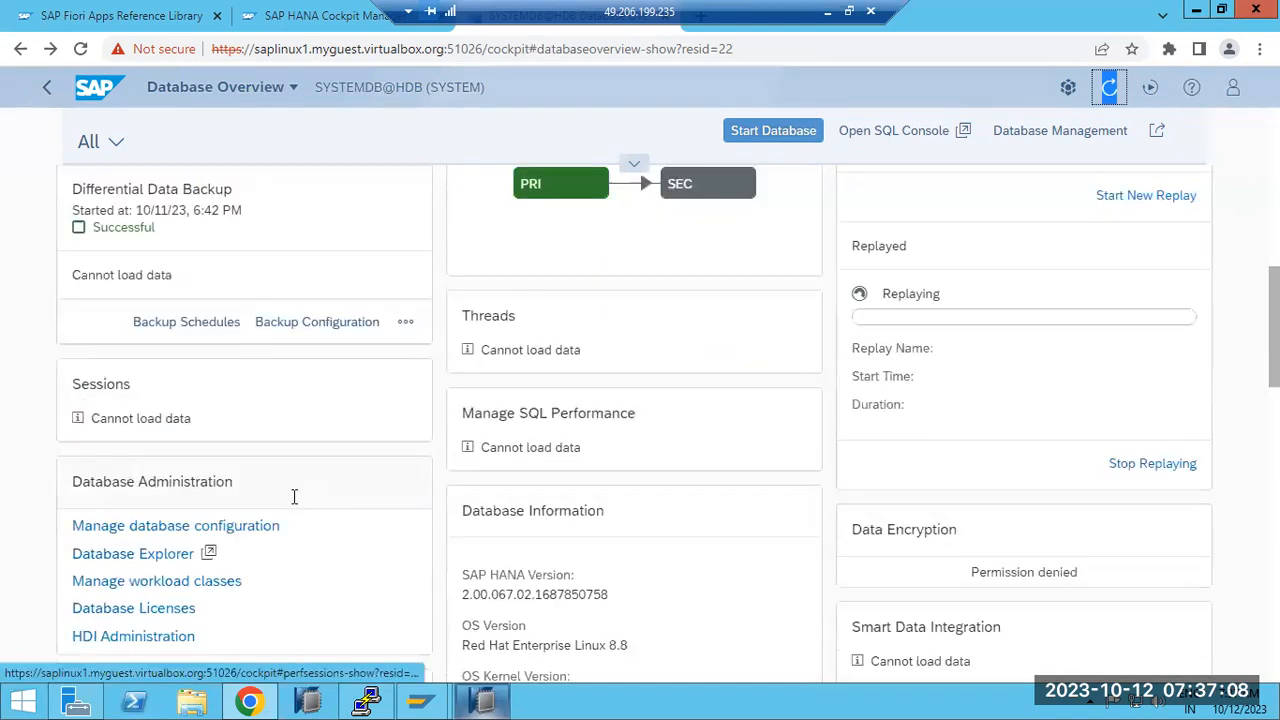
scroll(295, 503, "down", 8)
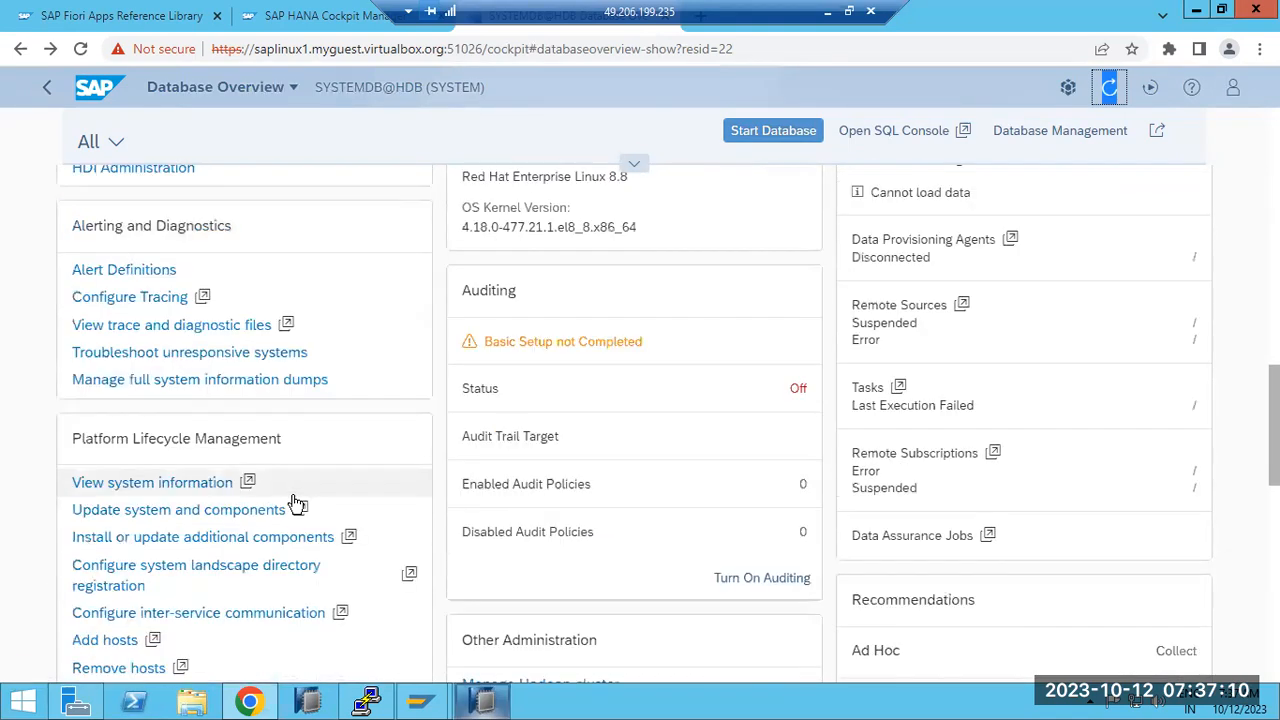
scroll(295, 501, "down", 2)
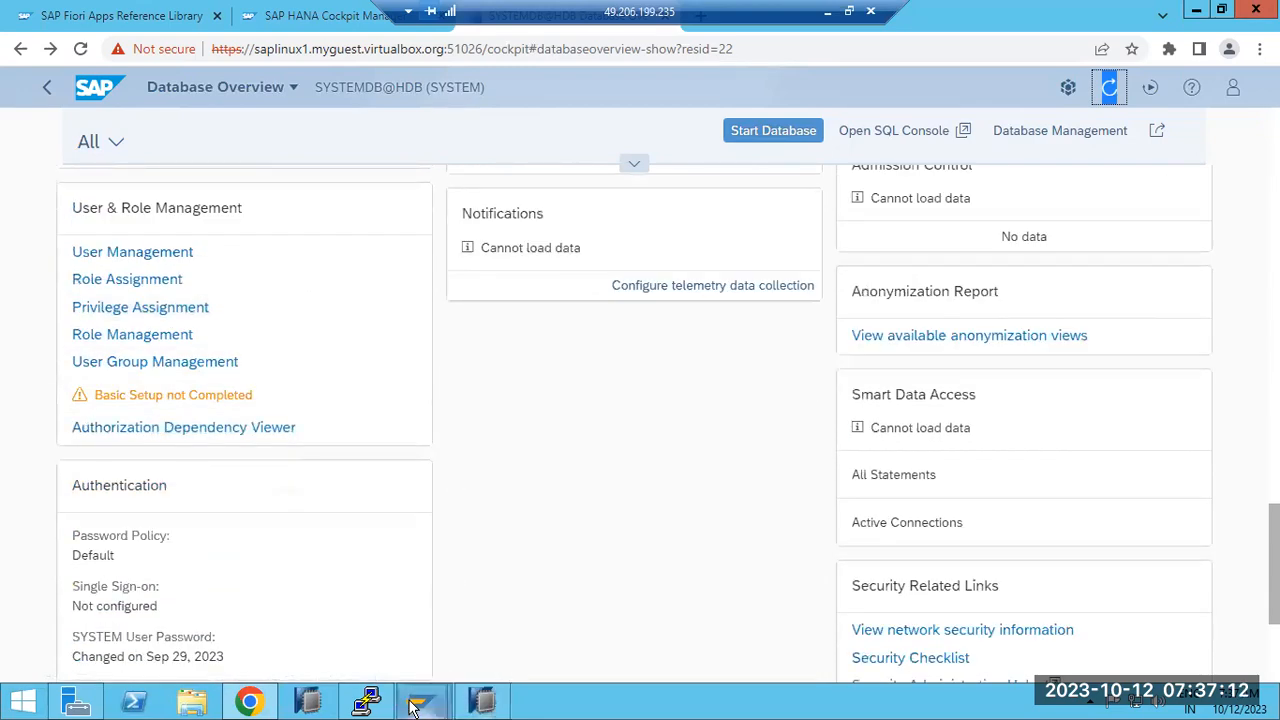
left_click(369, 702)
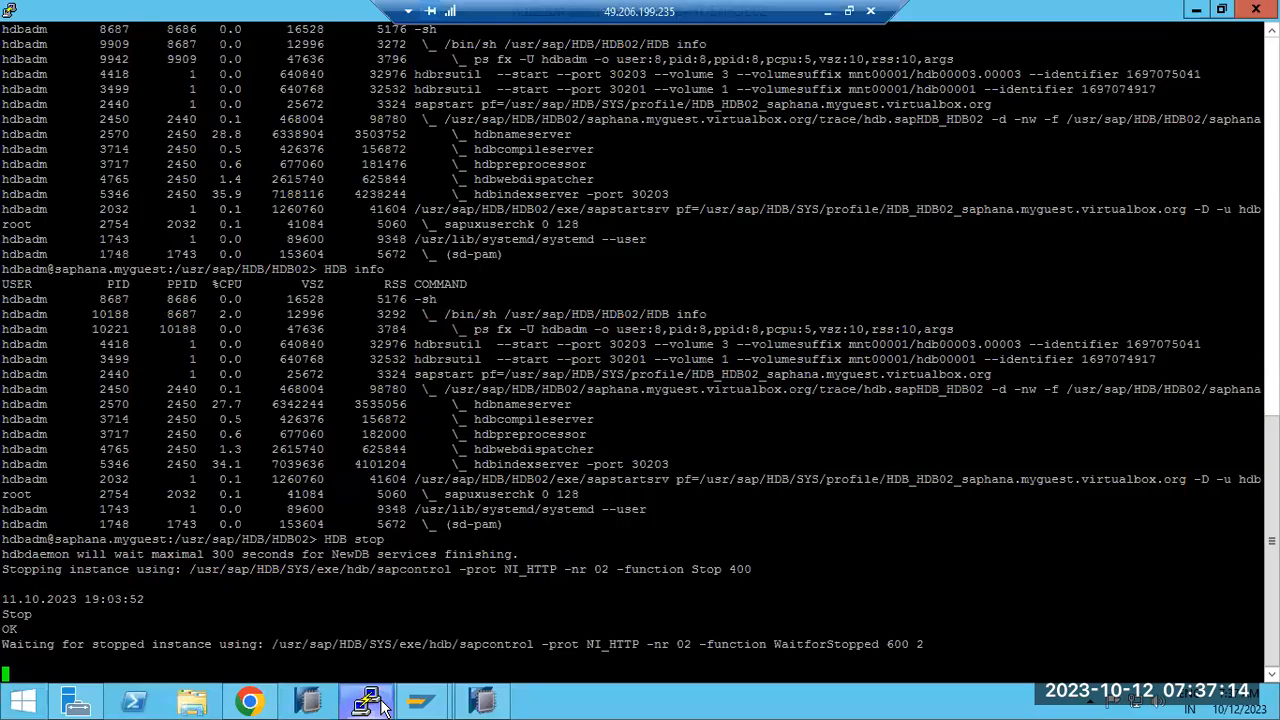
left_click_drag(309, 645, 451, 645)
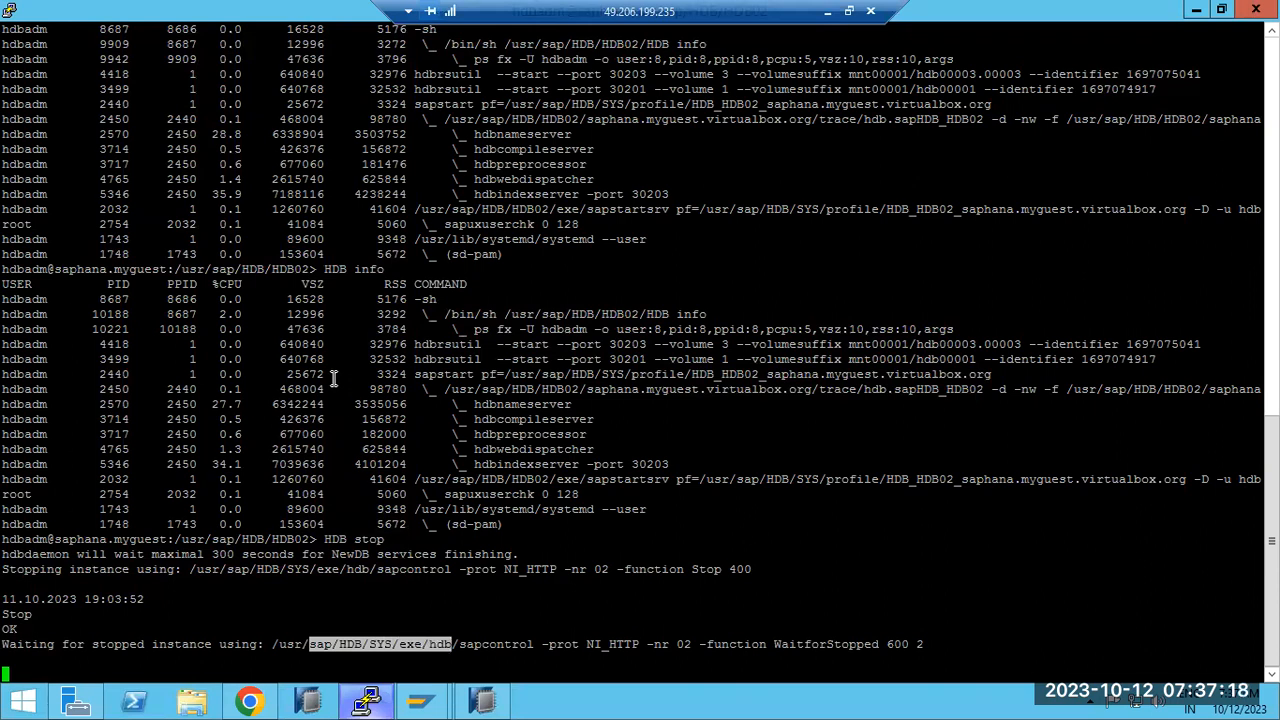
left_click(368, 706)
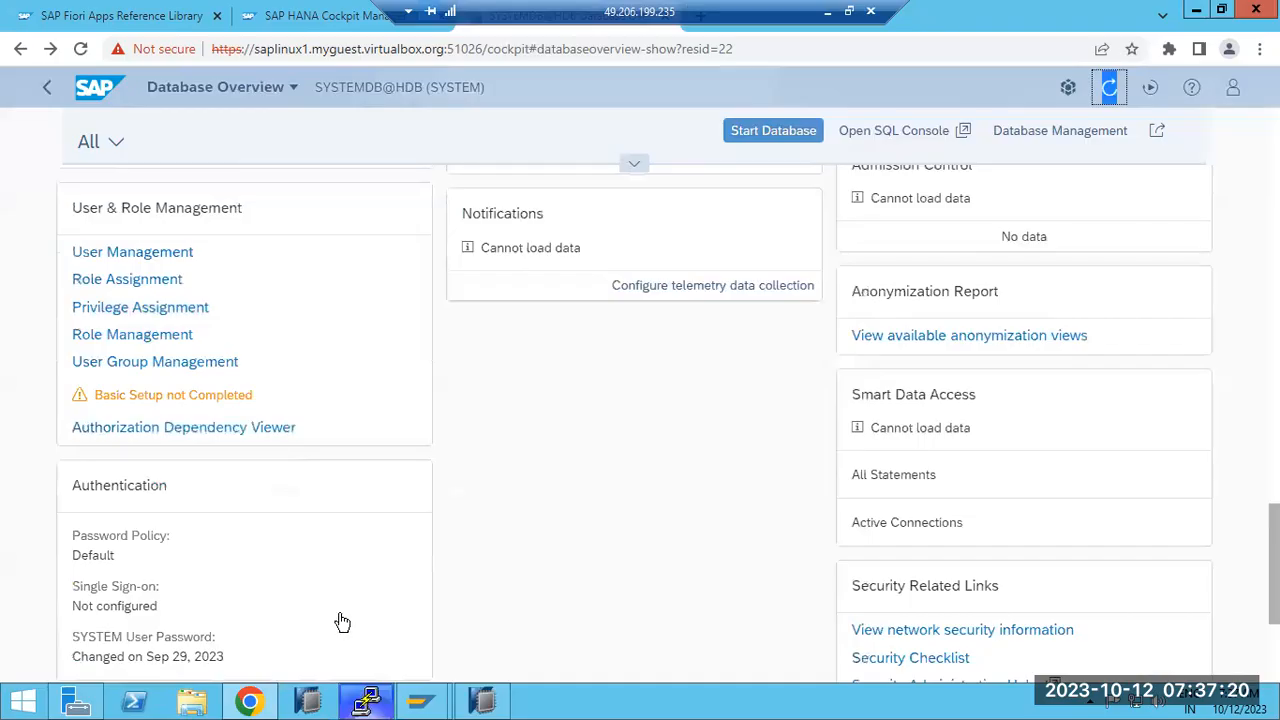
scroll(293, 538, "down", 3)
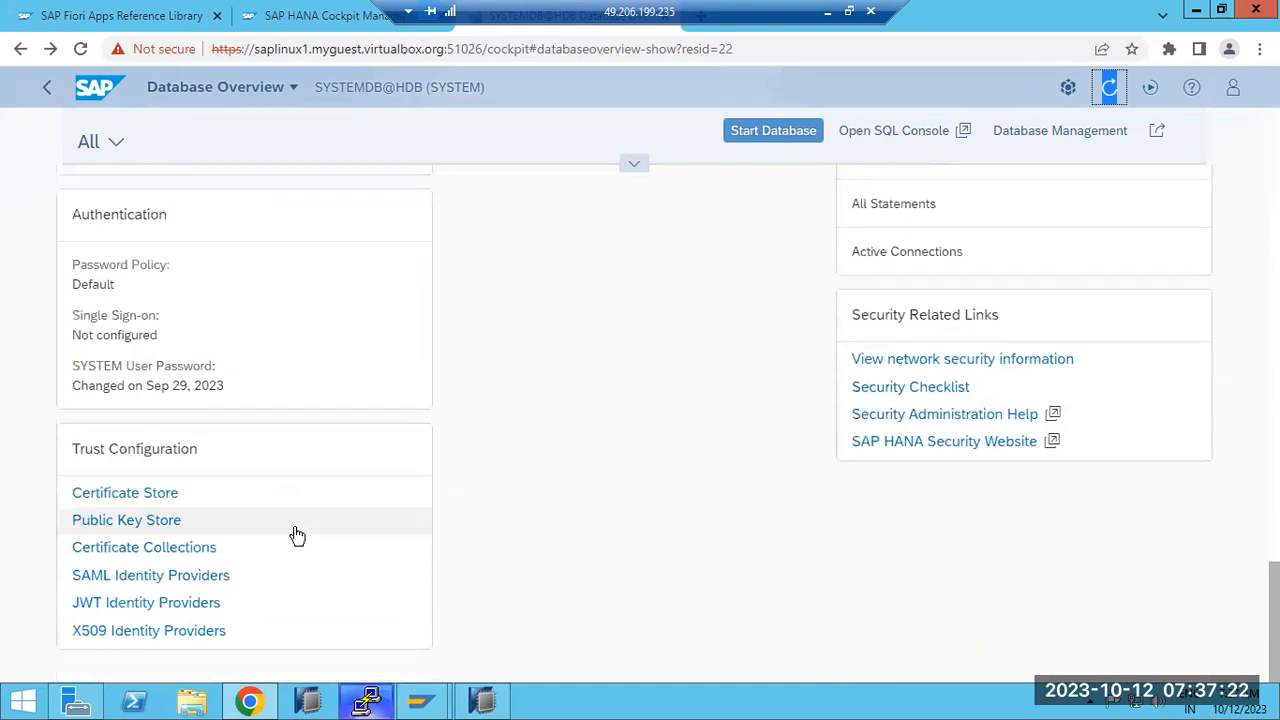
scroll(297, 509, "up", 3)
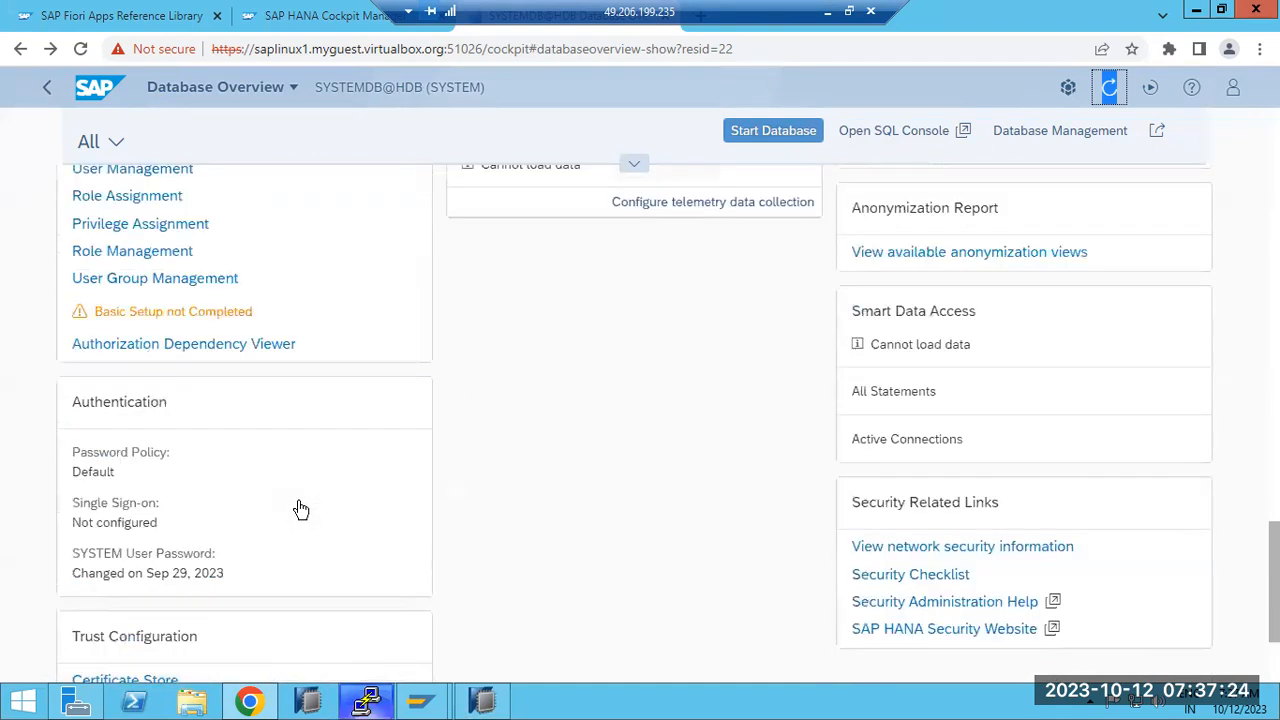
scroll(301, 507, "up", 2)
scroll(302, 504, "up", 2)
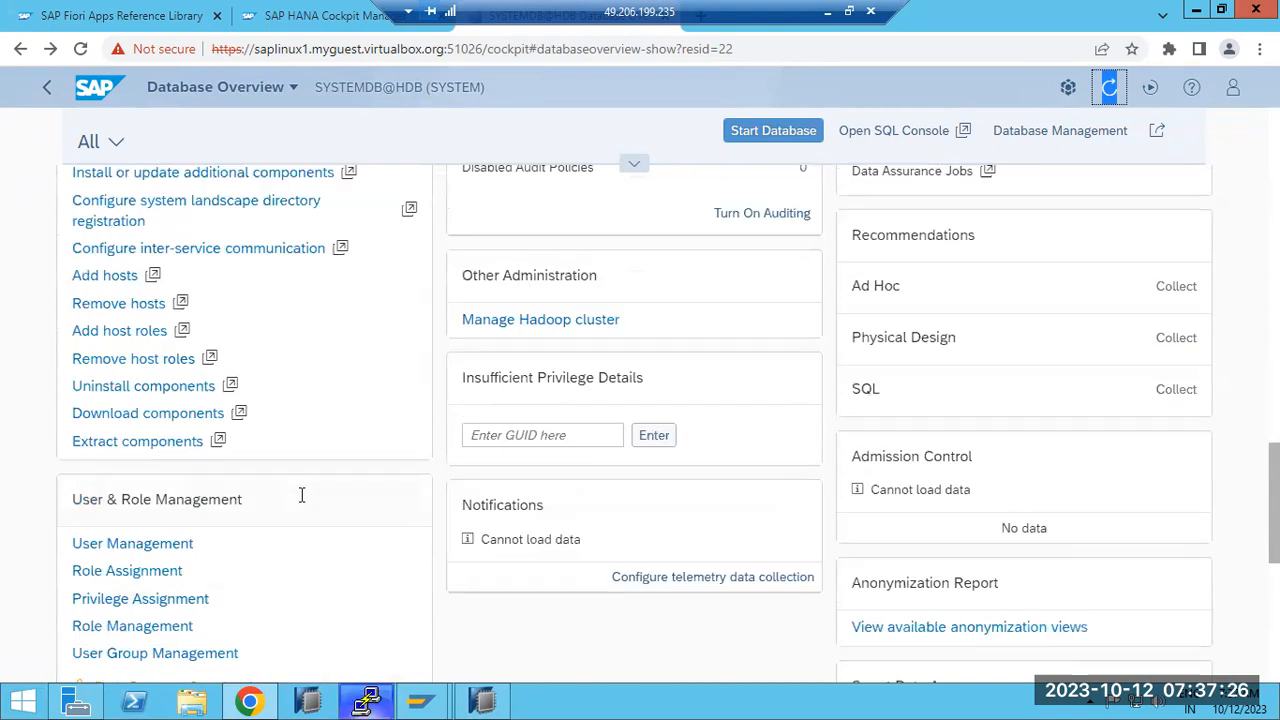
scroll(303, 502, "up", 4)
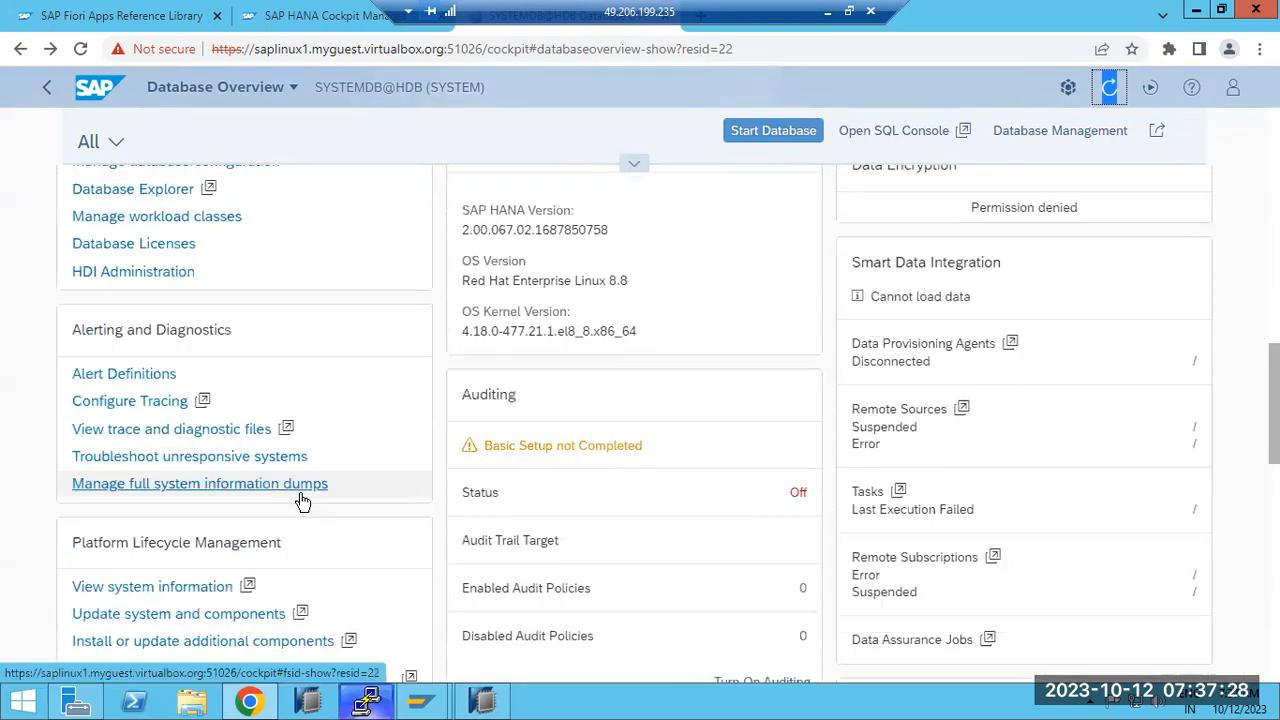
scroll(303, 502, "up", 5)
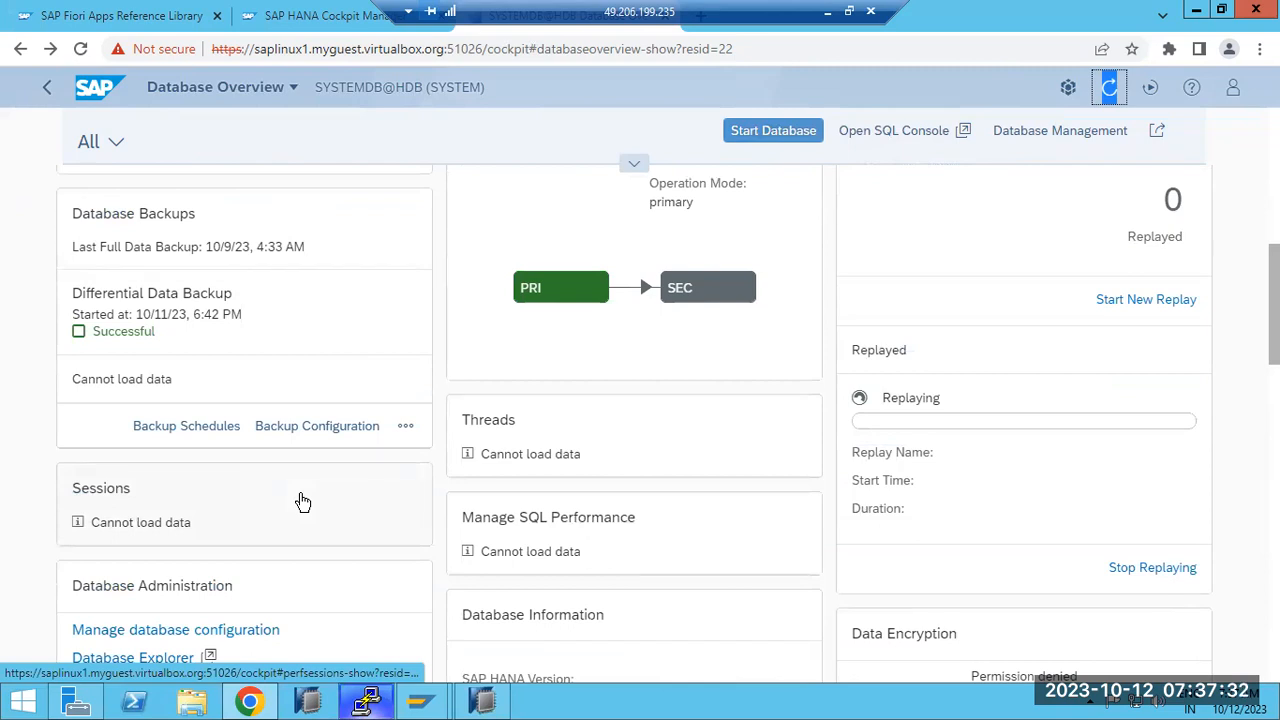
scroll(303, 500, "up", 1)
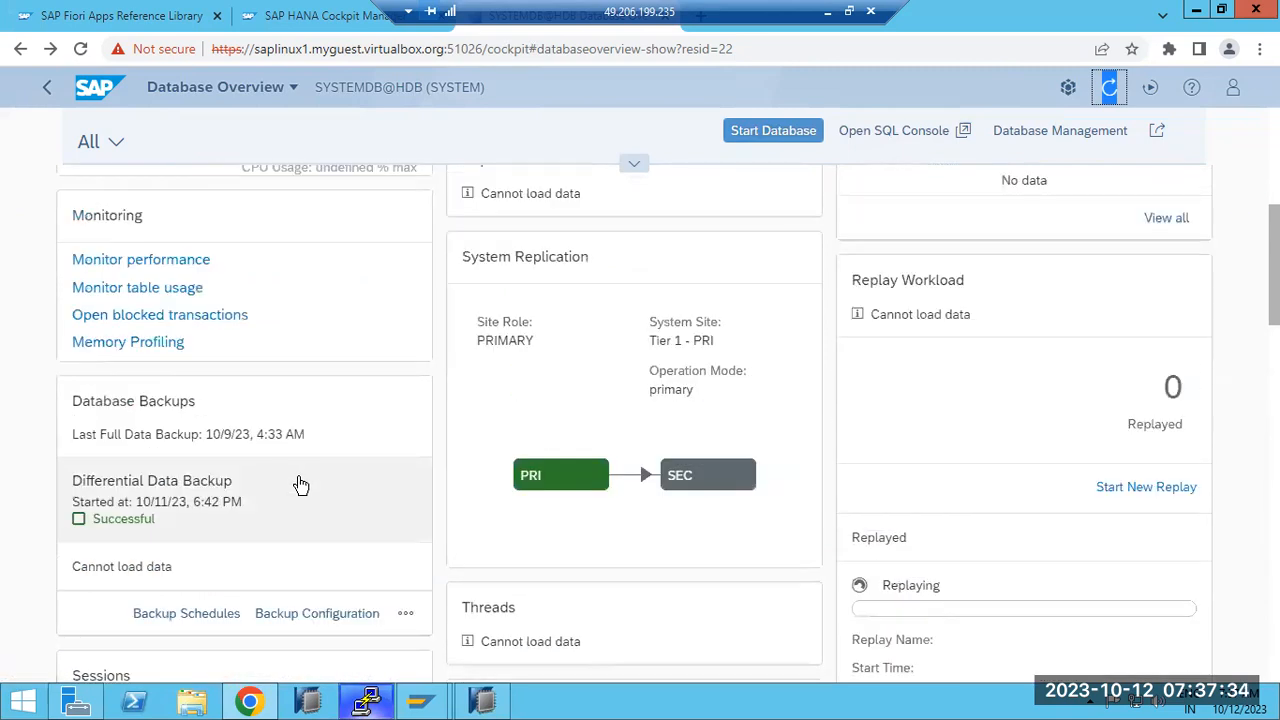
Step: Choose Recover Database from the Database Backups overflow menu, targeting the most recent state for SYSTEMDB
left_click(406, 614)
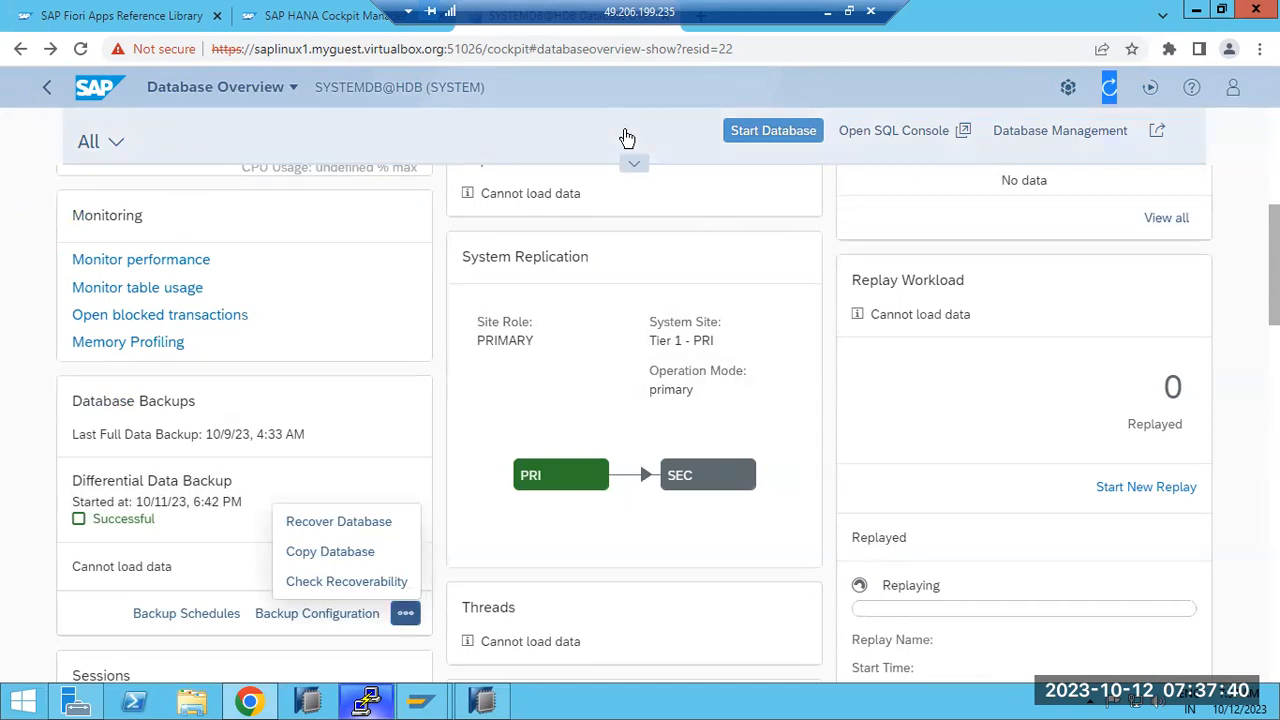
left_click(367, 703)
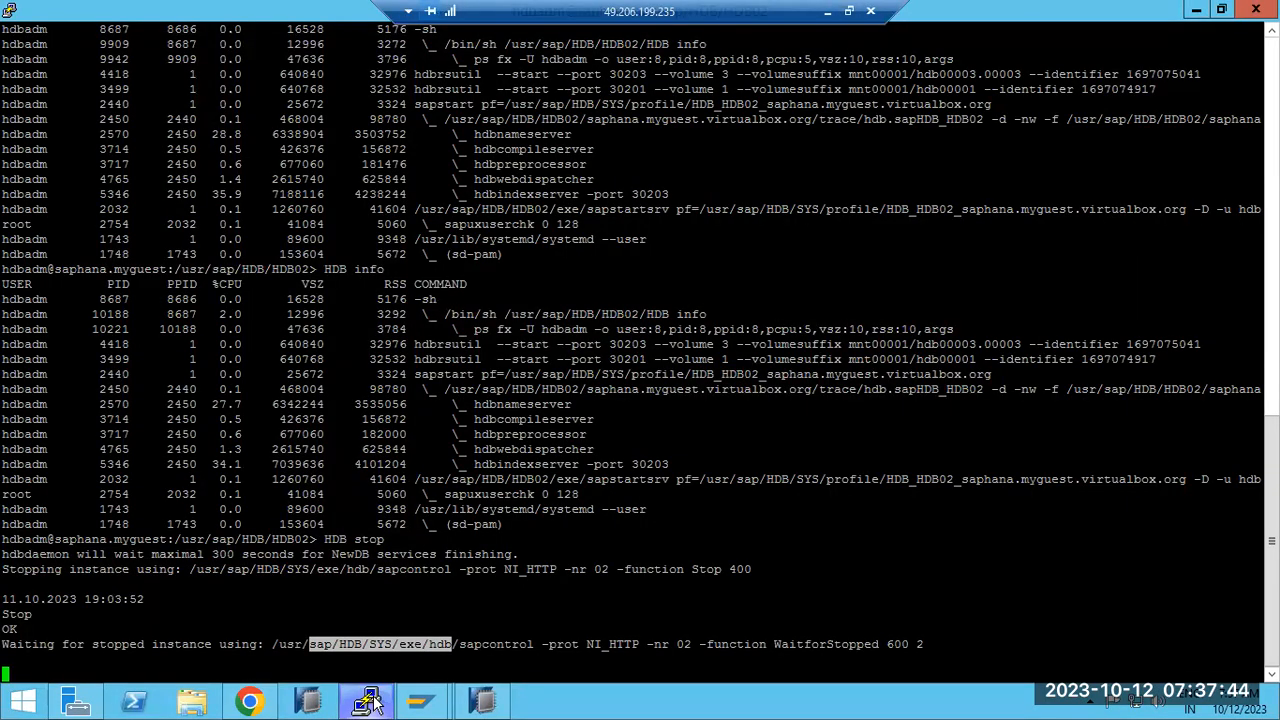
left_click(370, 703)
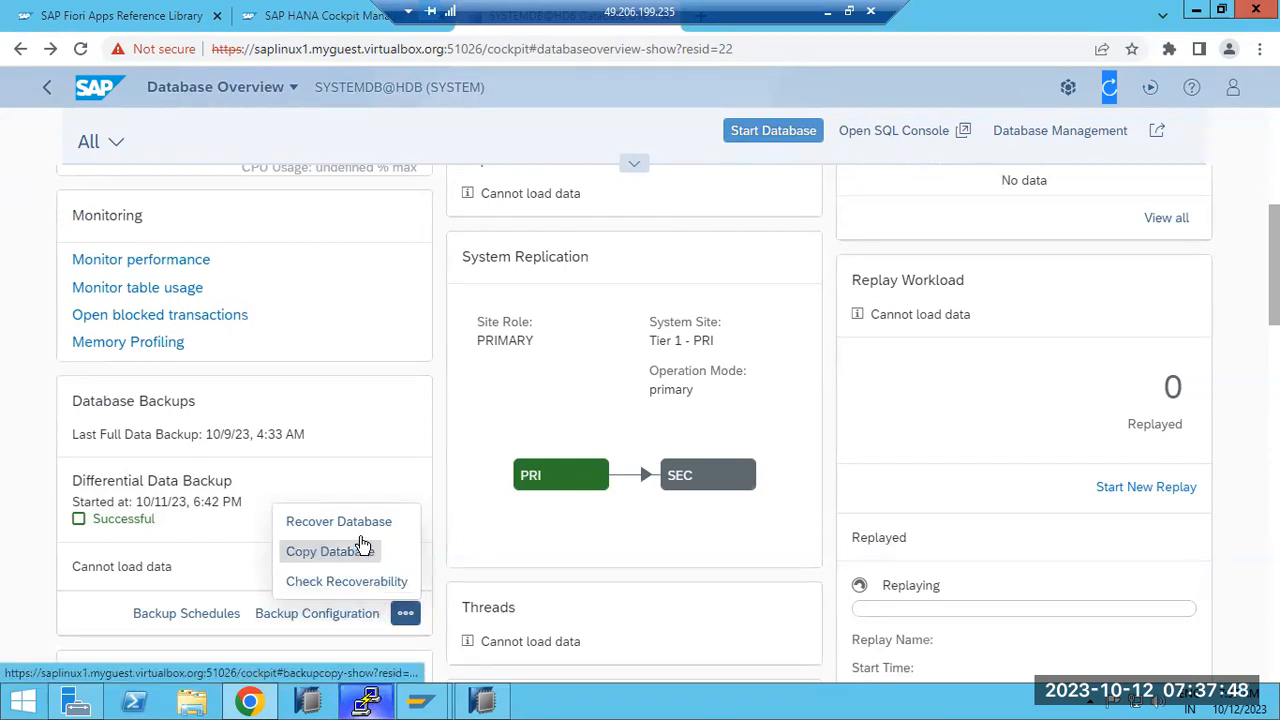
left_click(361, 523)
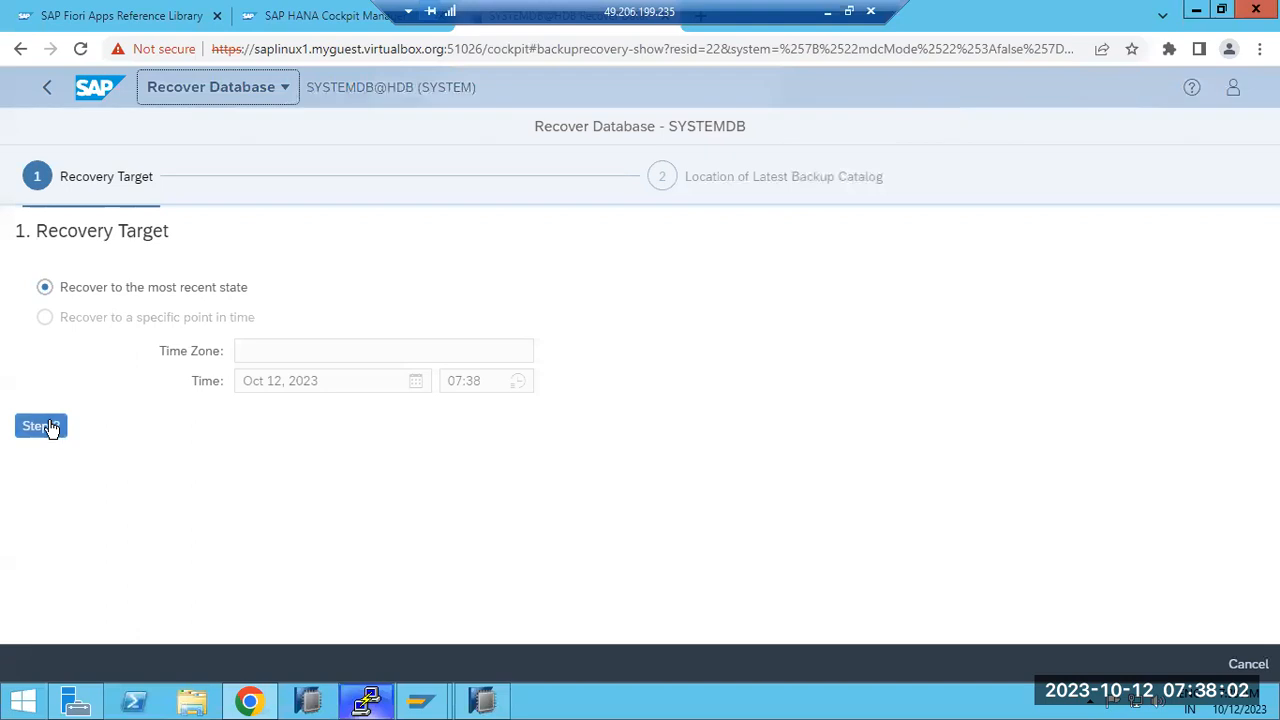
Step: Advance the recovery wizard toward backup selection and read why the recovery cannot start
left_click(49, 428)
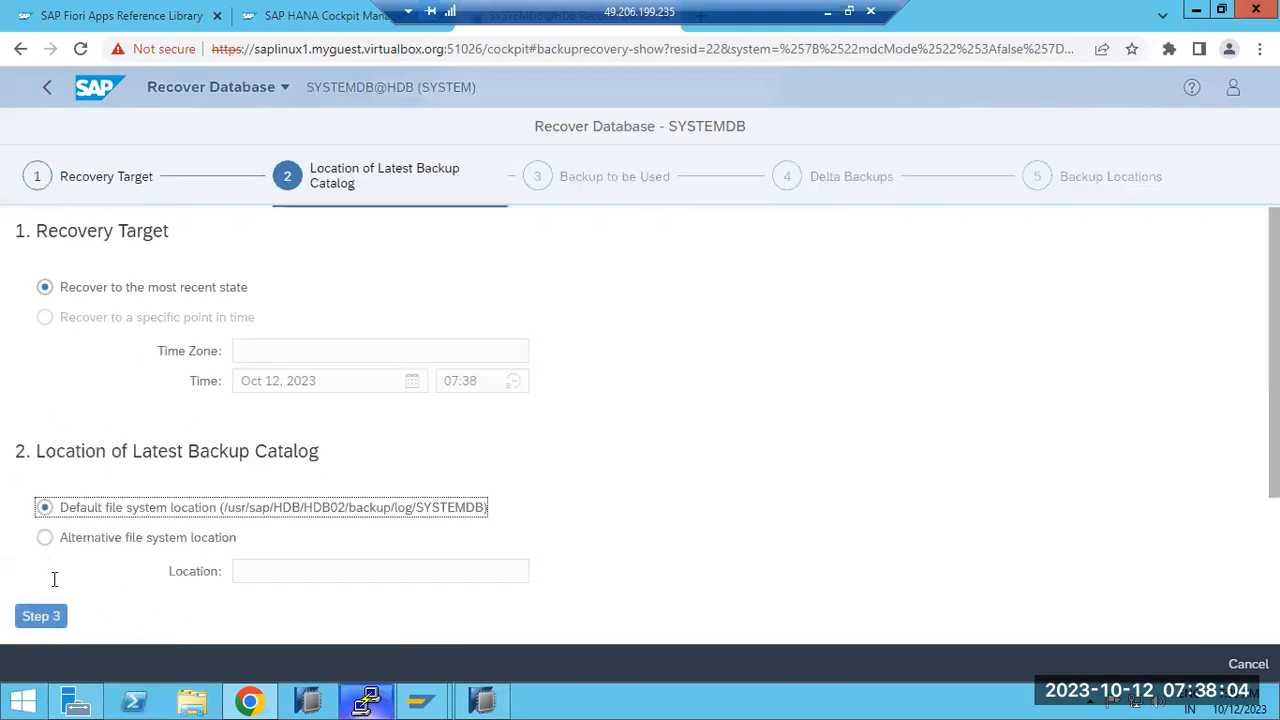
left_click(40, 616)
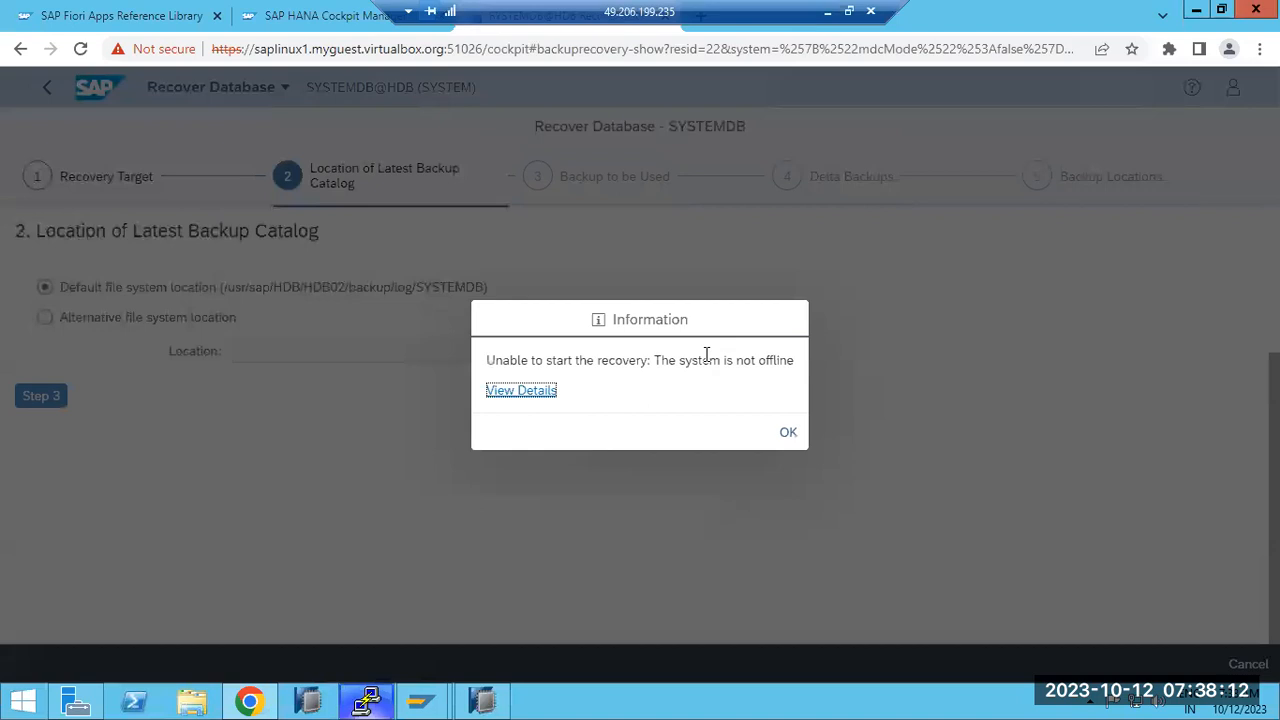
left_click_drag(675, 365, 720, 374)
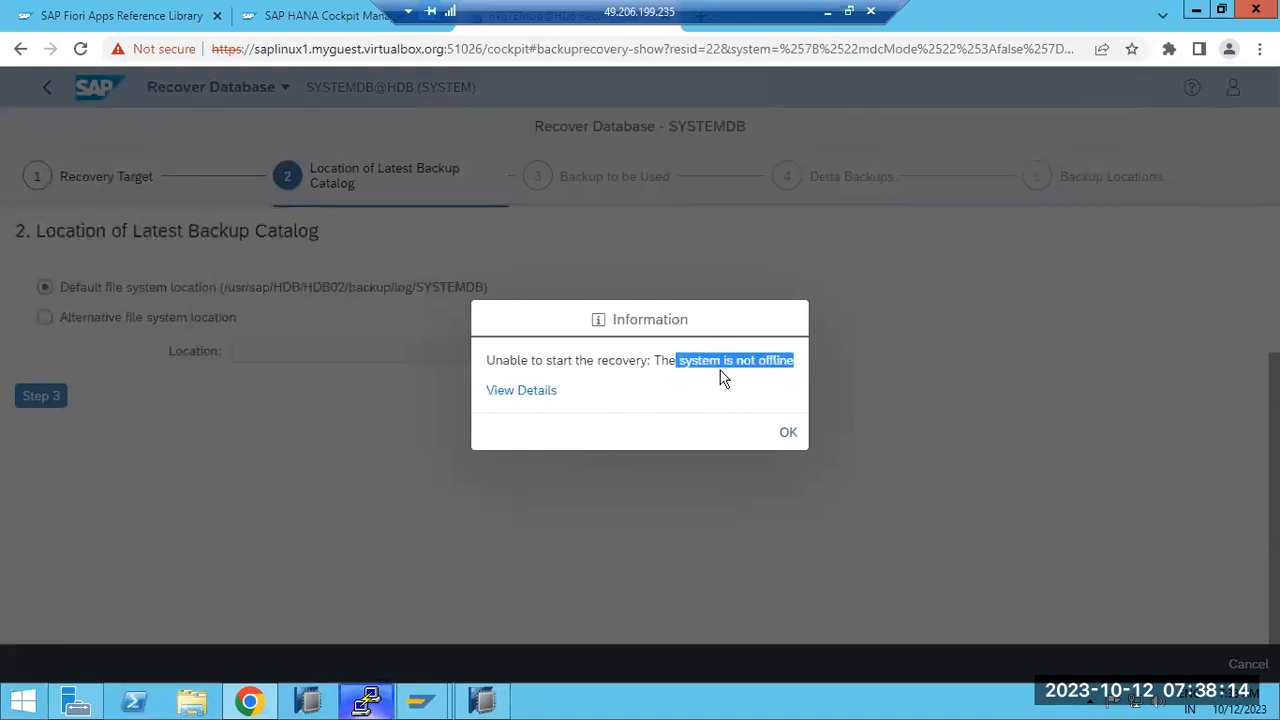
Step: View the error details advising to take the system offline, dismiss the error, and return to PuTTY
left_click(537, 391)
left_click_drag(628, 391, 710, 397)
left_click(786, 432)
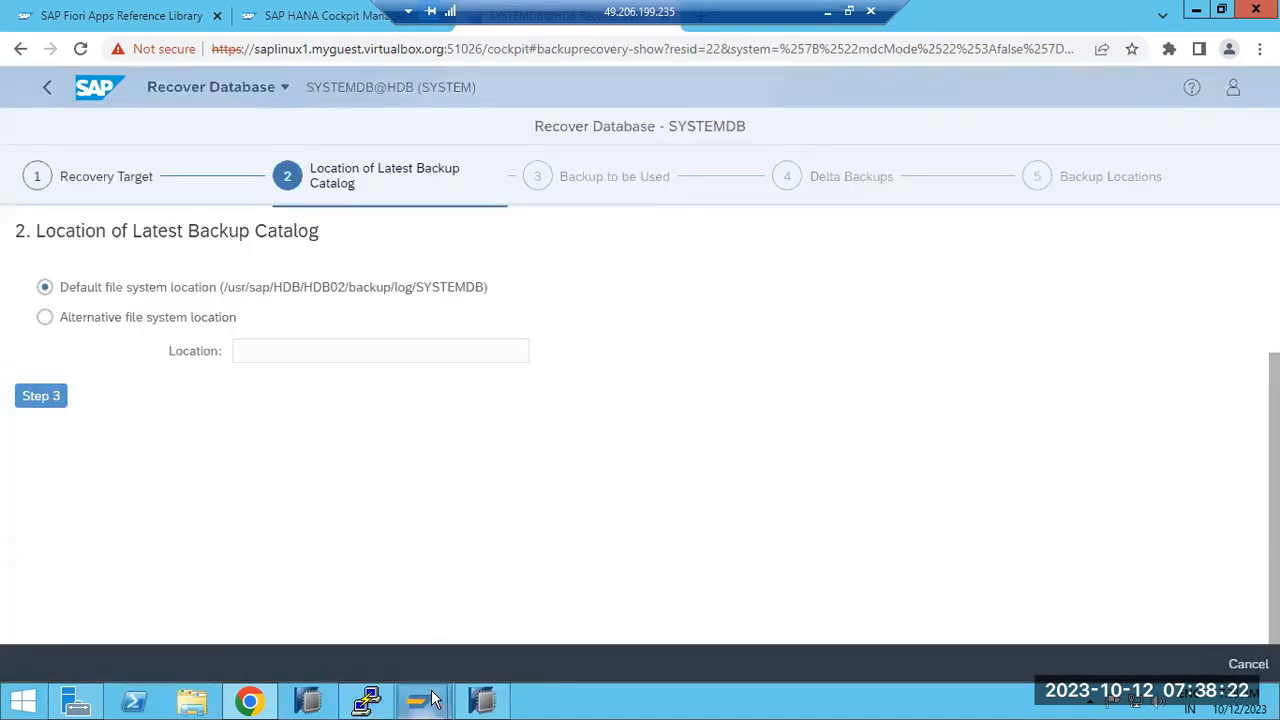
left_click(366, 700)
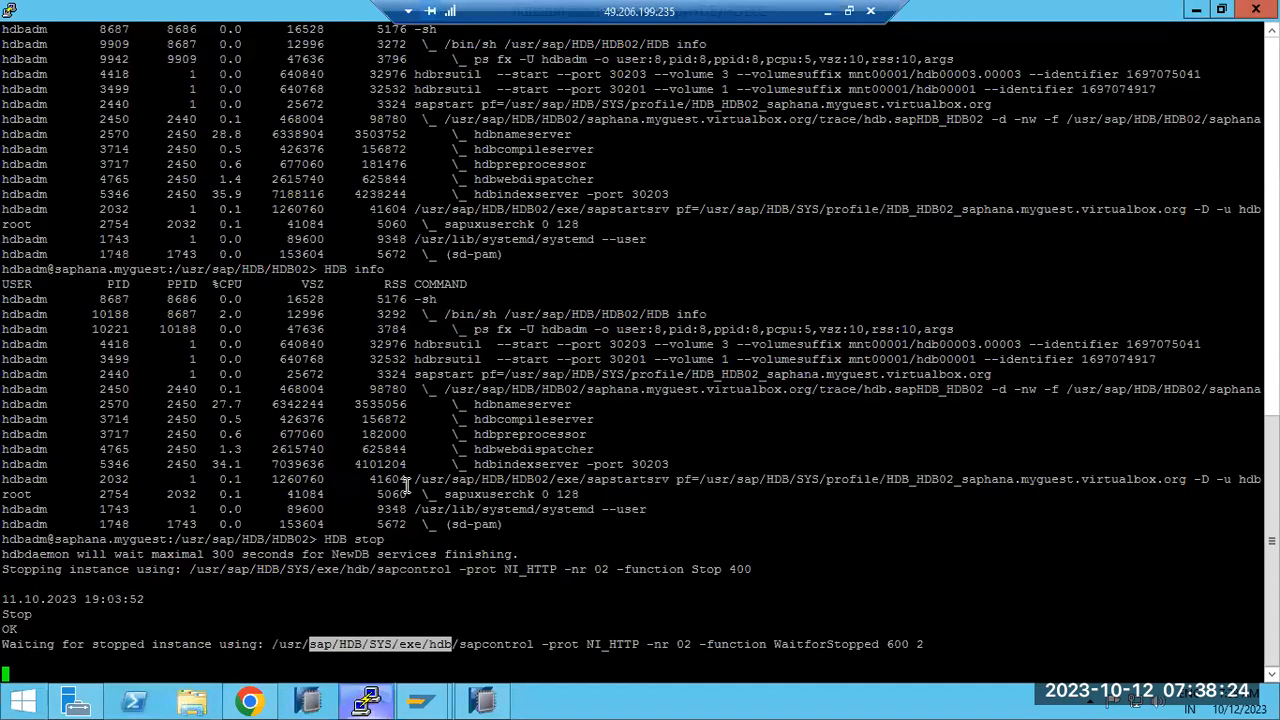
Step: Abort the hanging HDB stop with Ctrl+C, exit to the root shell, and run reboot
left_click(137, 618)
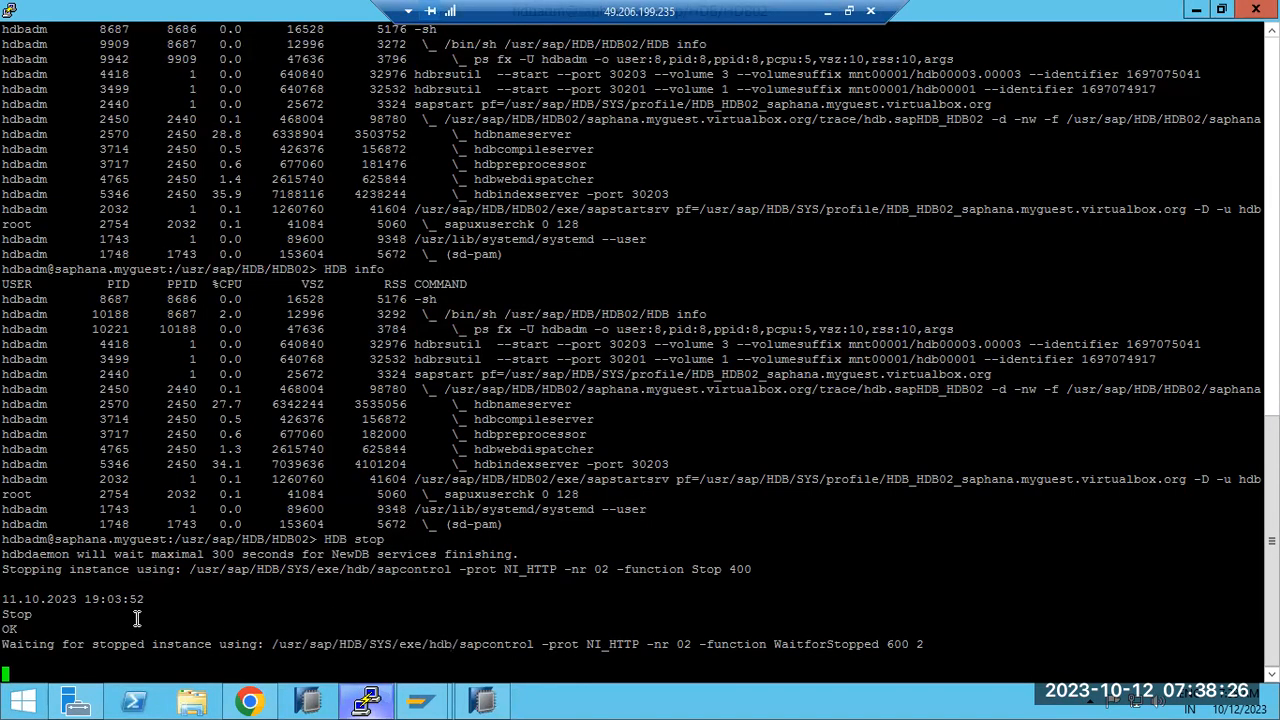
key("ctrl+c")
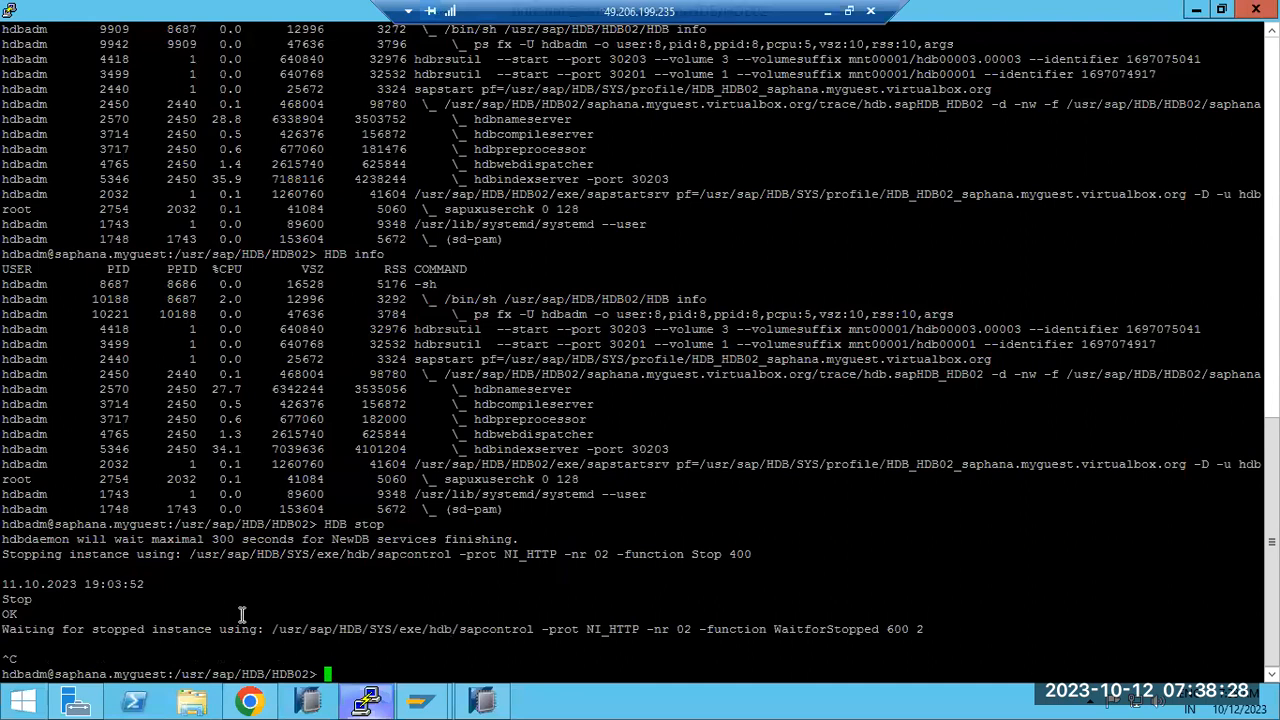
type("exit")
key("Return")
type("reboot")
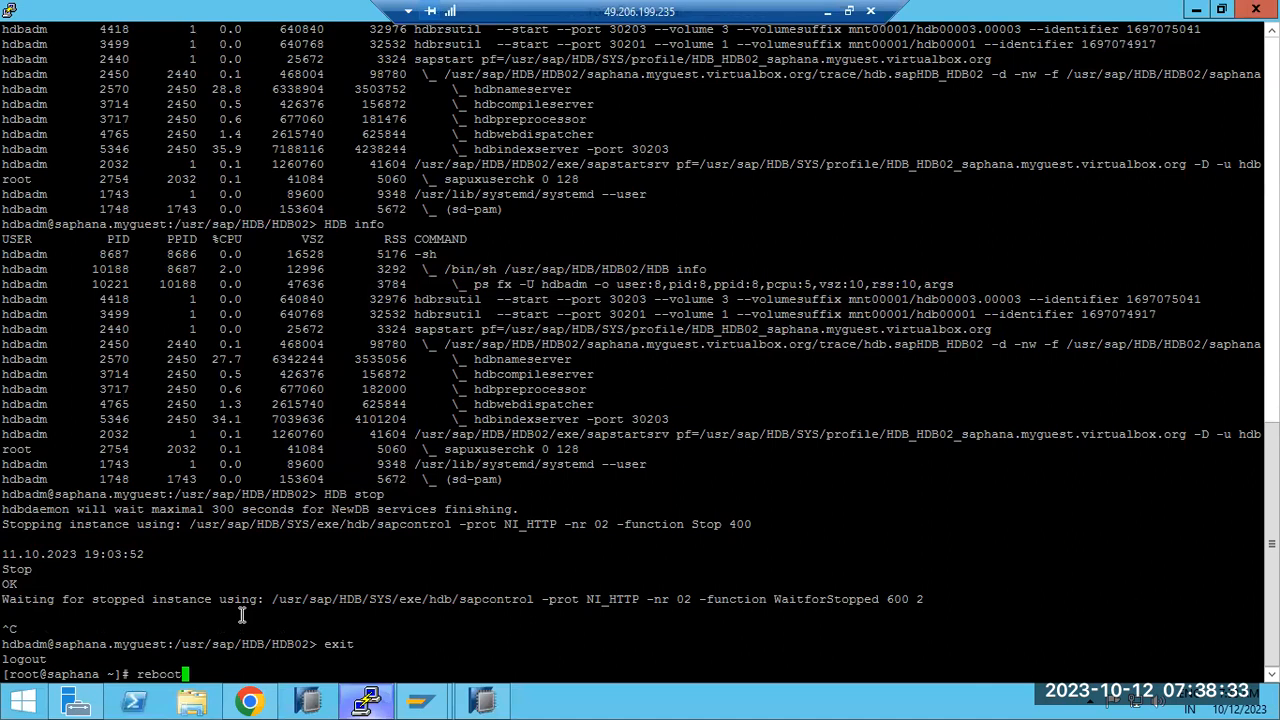
key("Return")
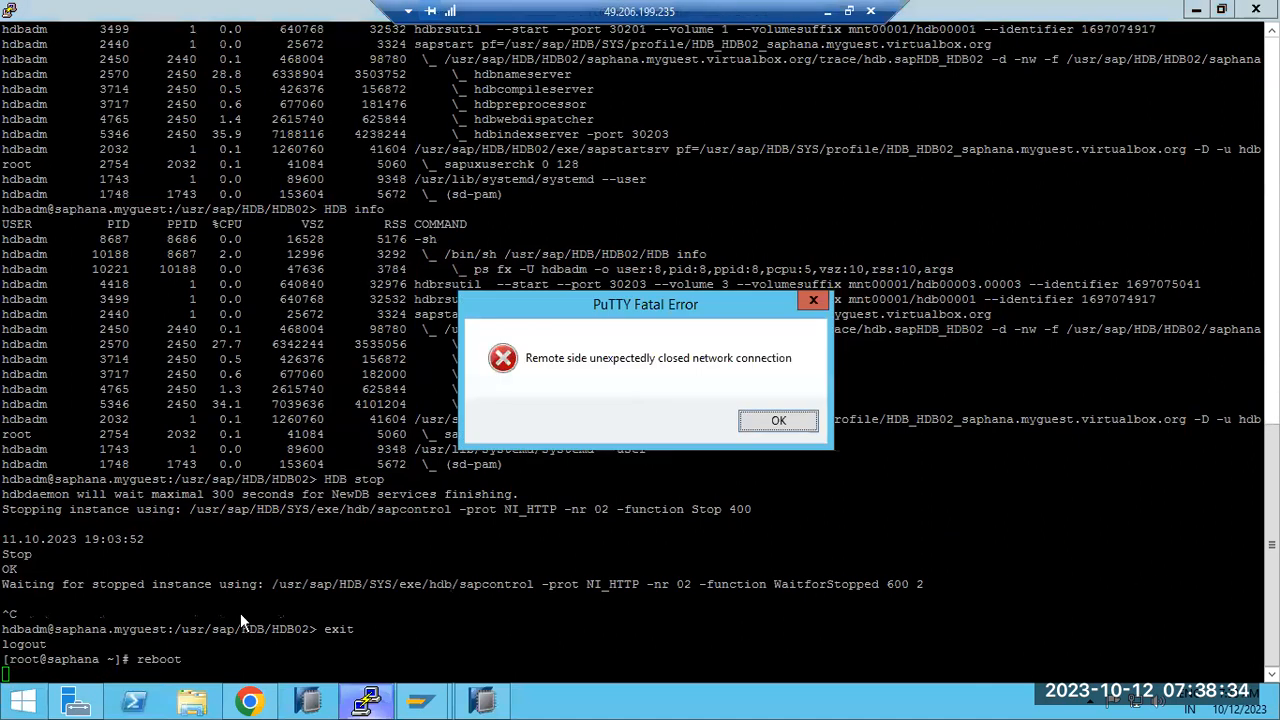
Step: Dismiss PuTTY's closed-connection error, review the stop and reboot output, then go to HANA Studio
left_click(784, 420)
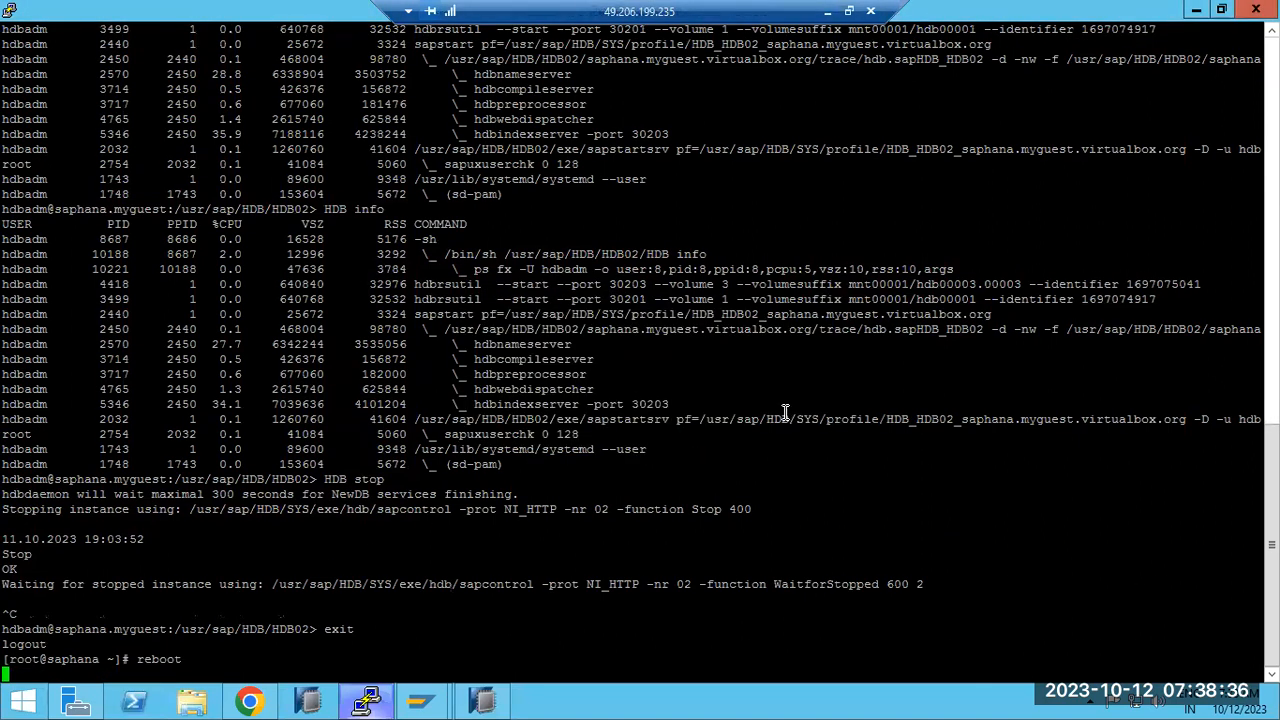
left_click_drag(187, 656, 6, 490)
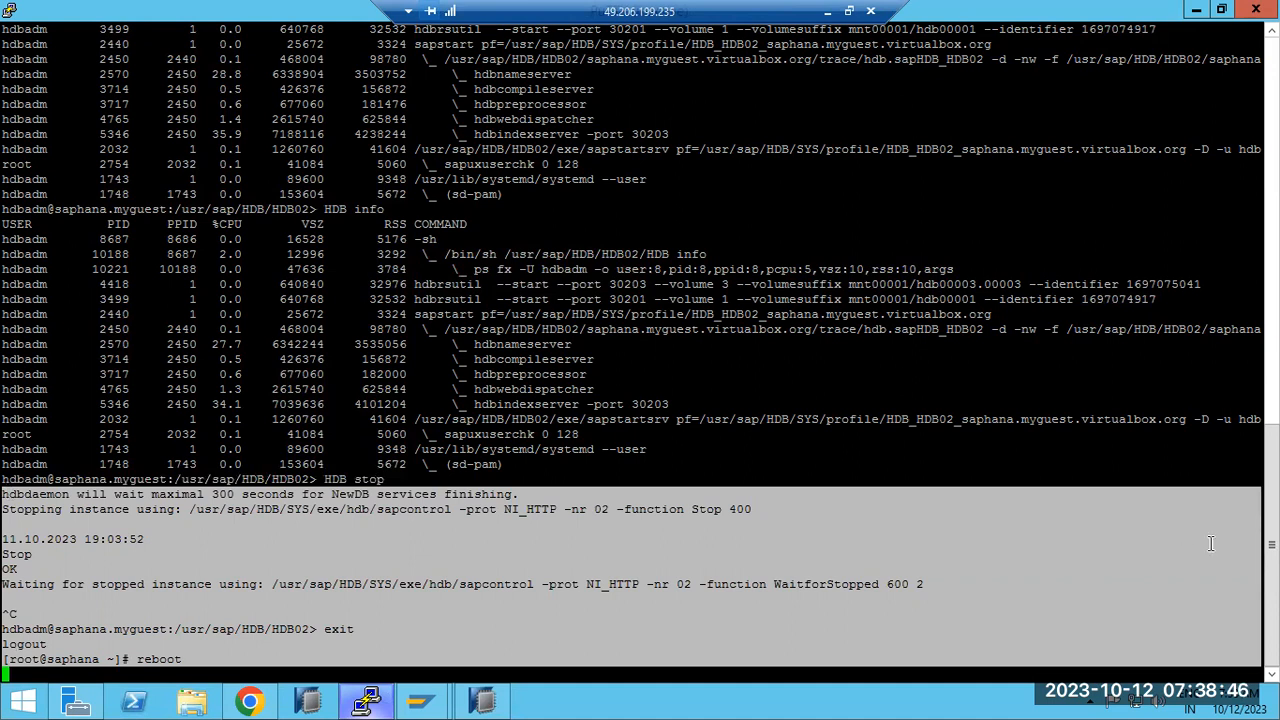
scroll(1271, 540, "up", 1)
mouse_move(1271, 533)
left_mouse_down()
mouse_move(1271, 376)
mouse_move(1271, 549)
left_mouse_up()
left_click(414, 613)
left_click(486, 700)
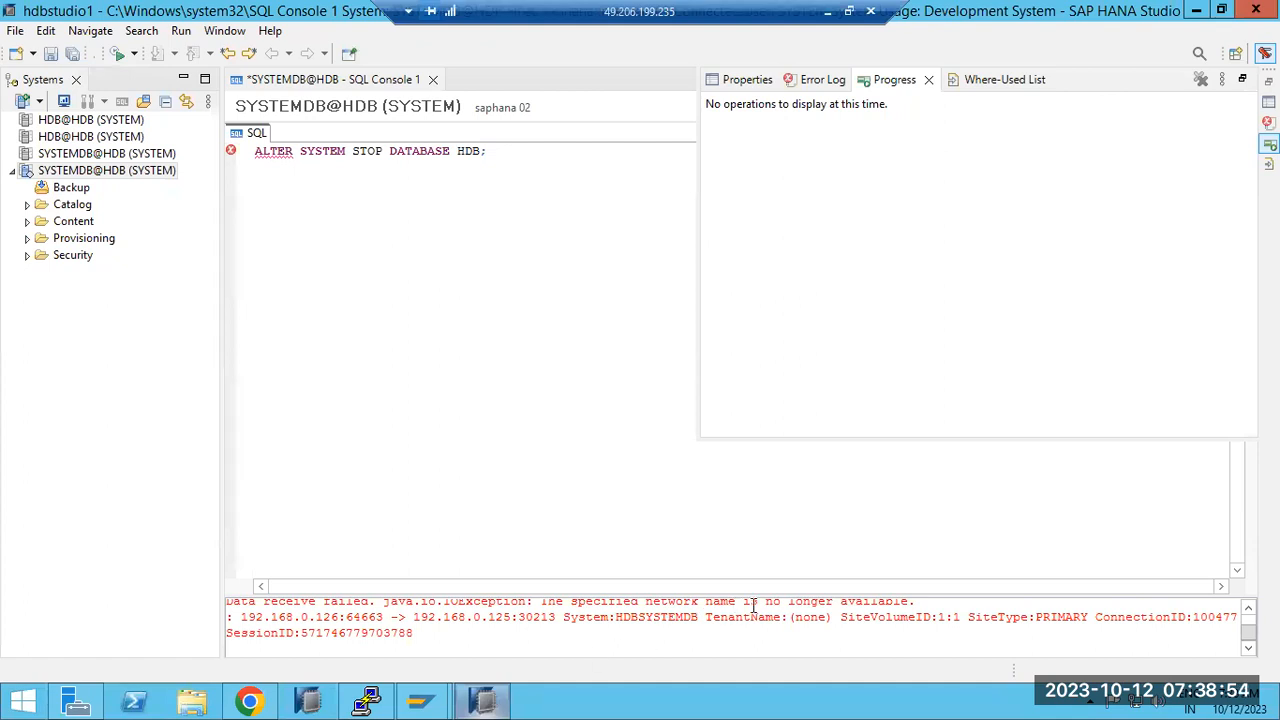
Step: Review the lost-connection error in the Studio console, then restart the PuTTY session to reconnect
left_click_drag(757, 604, 926, 663)
left_click(762, 643)
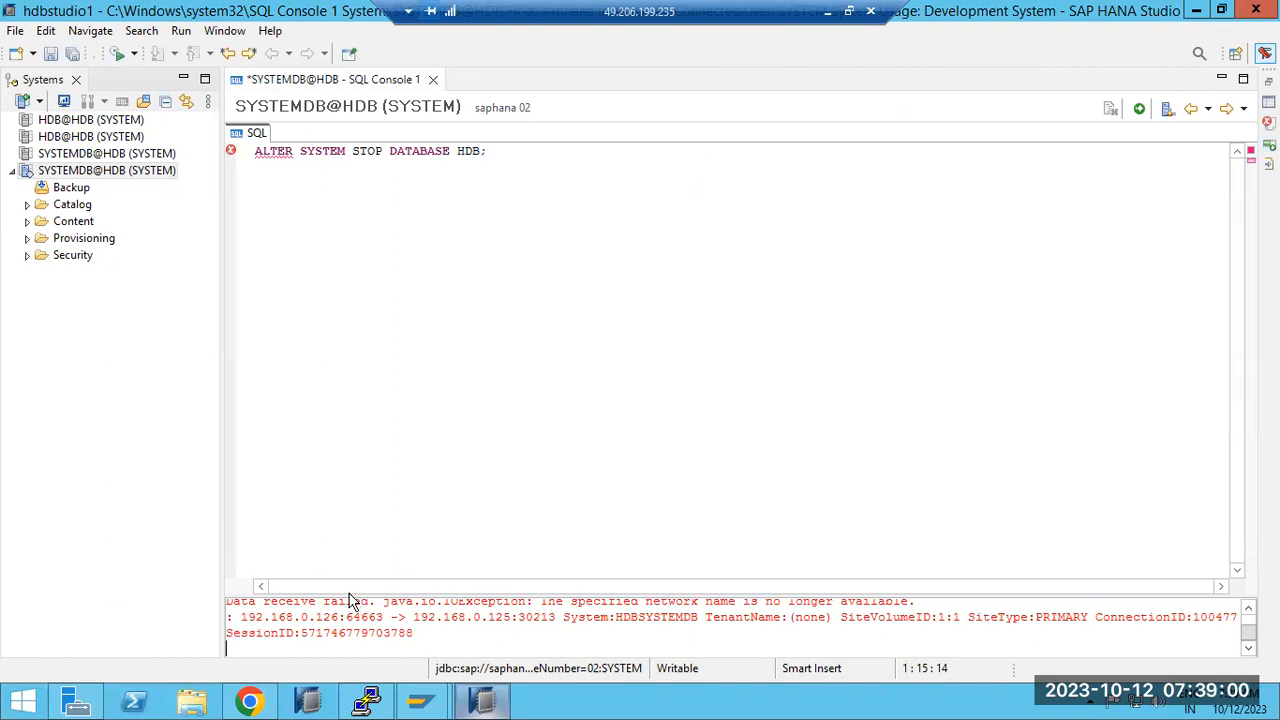
left_click(485, 702)
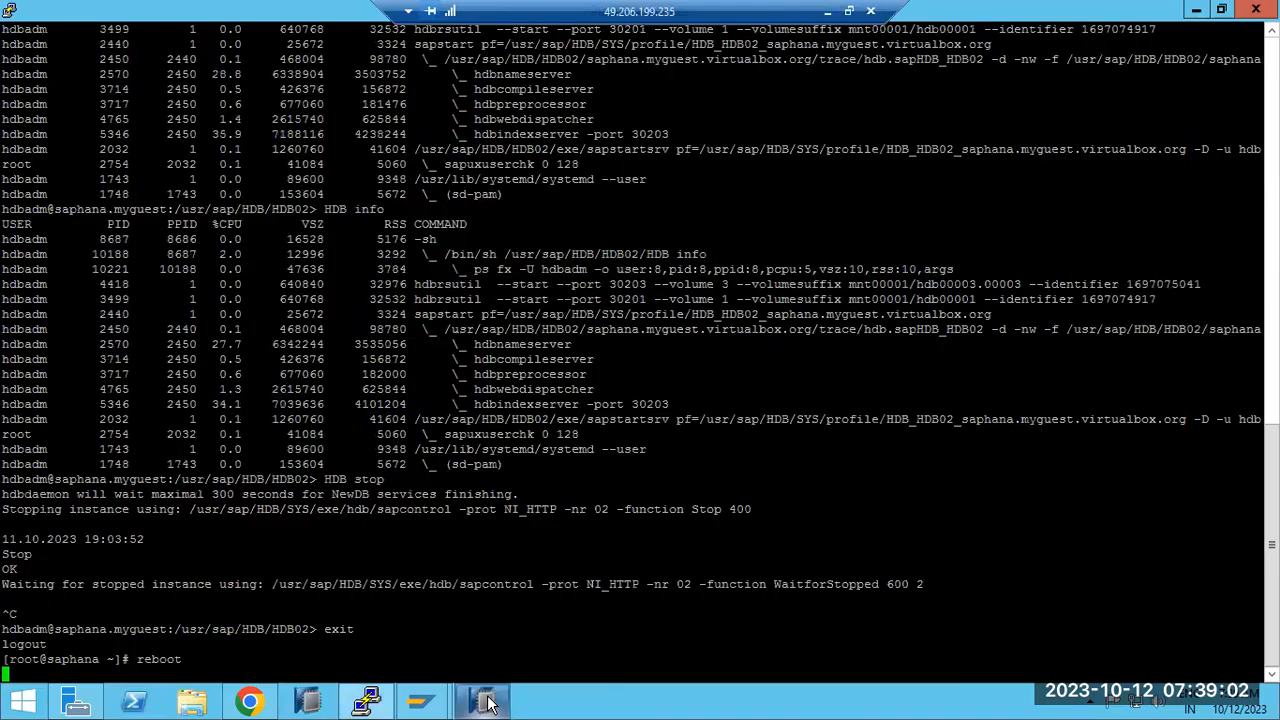
left_click(10, 12)
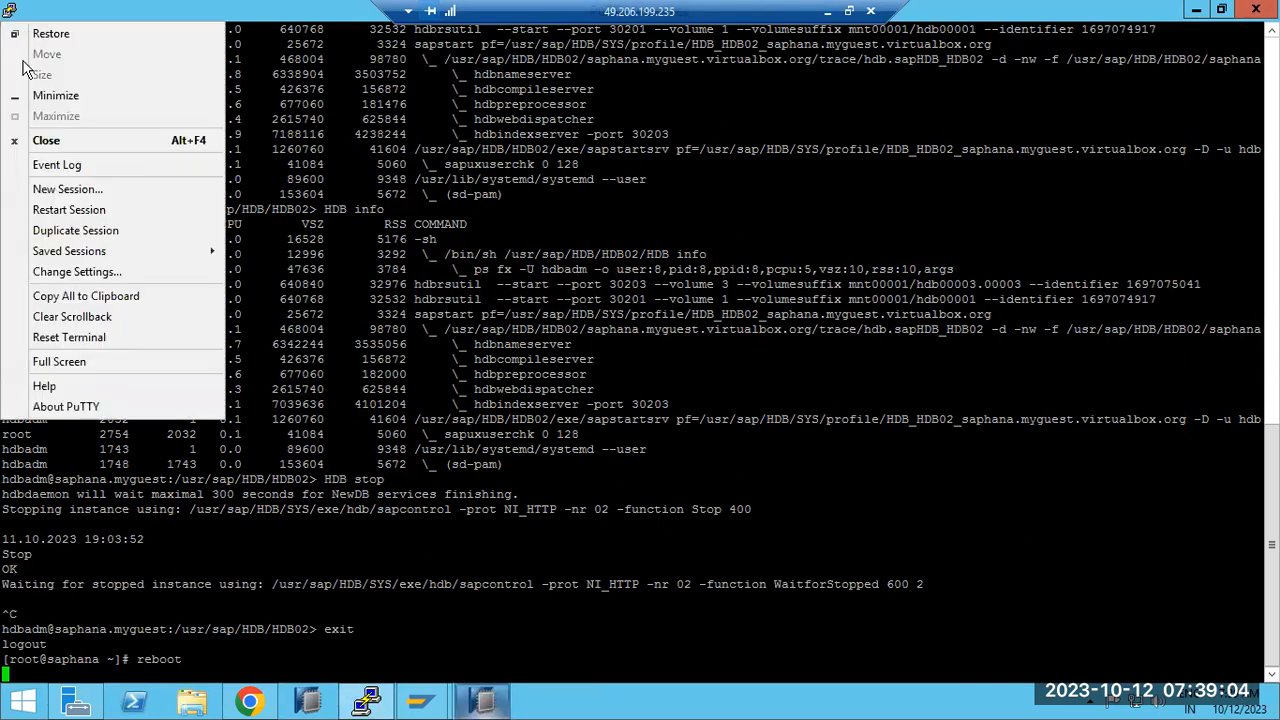
left_click(60, 209)
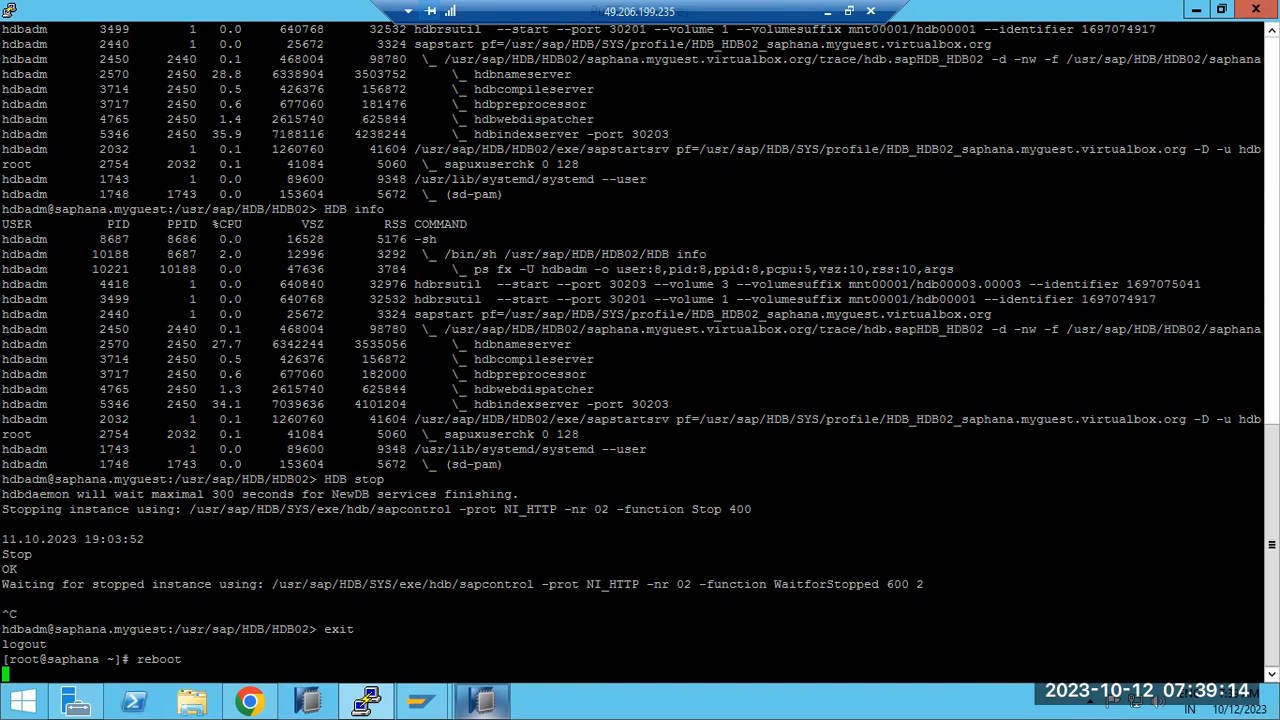
Step: Log back in as root, switch to hdbadm with sudo su - hdbadm, and run HDB info
type("root")
key("Return")
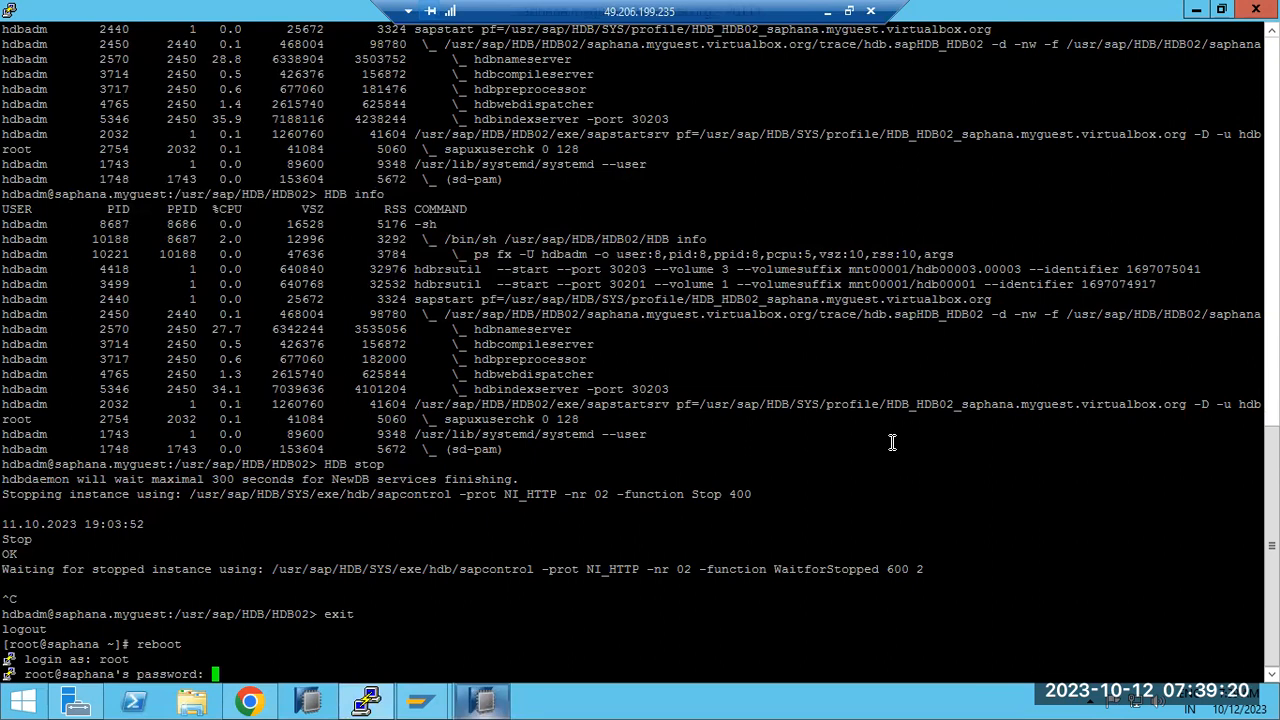
key("Return")
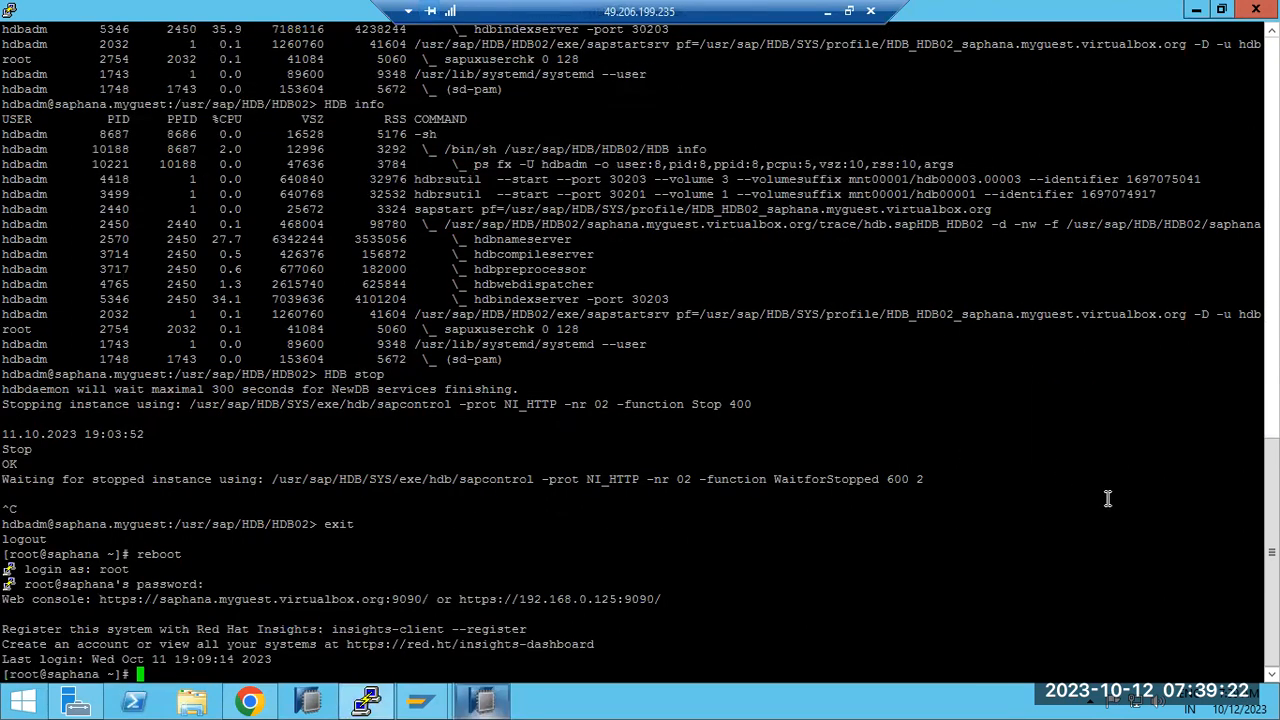
type("sudo su - hdbadm")
key("Return")
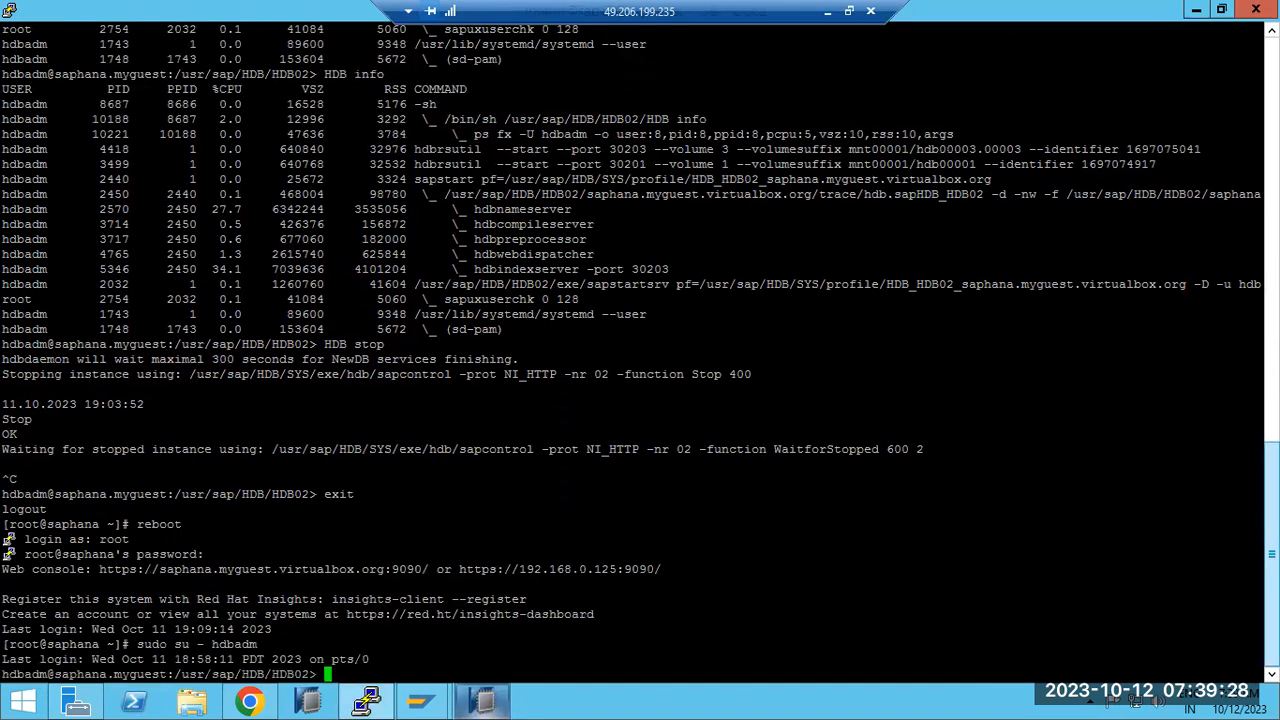
type("HDB info")
key("Return")
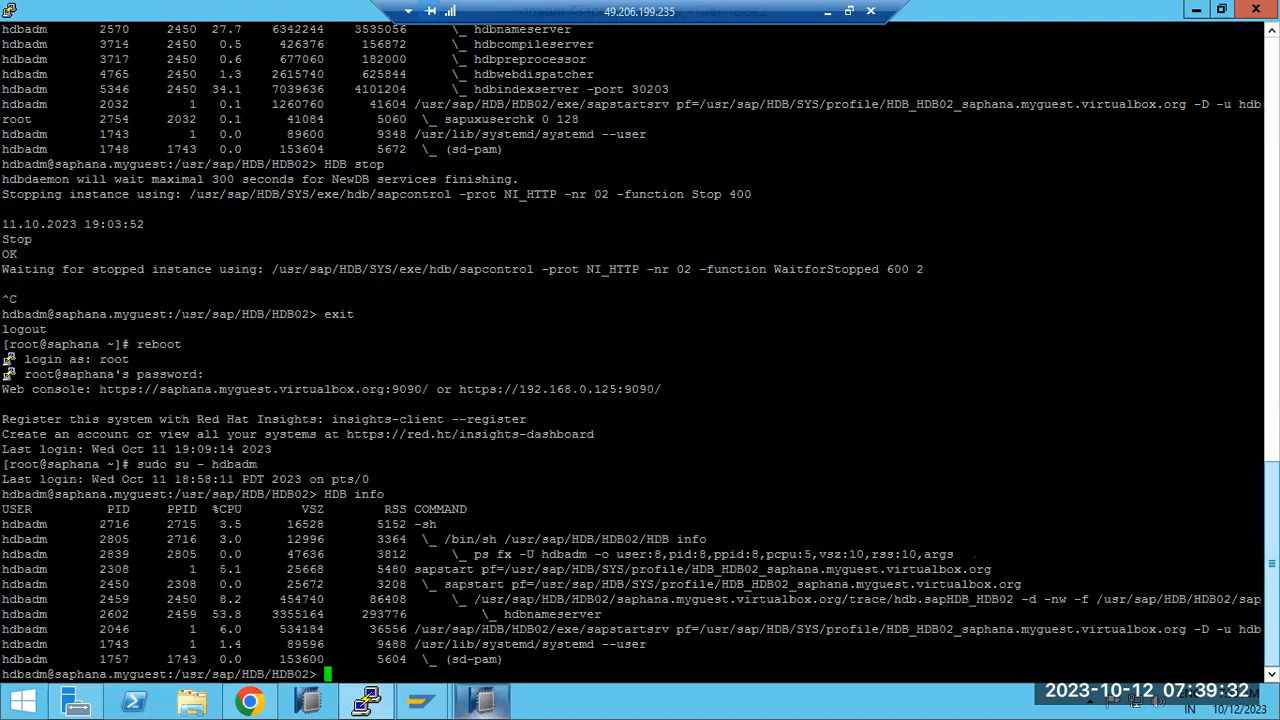
Step: Stop the HANA instance with HDB stop and confirm with HDB info that hdbdaemon is stopped
type("HDB info")
key("Return")
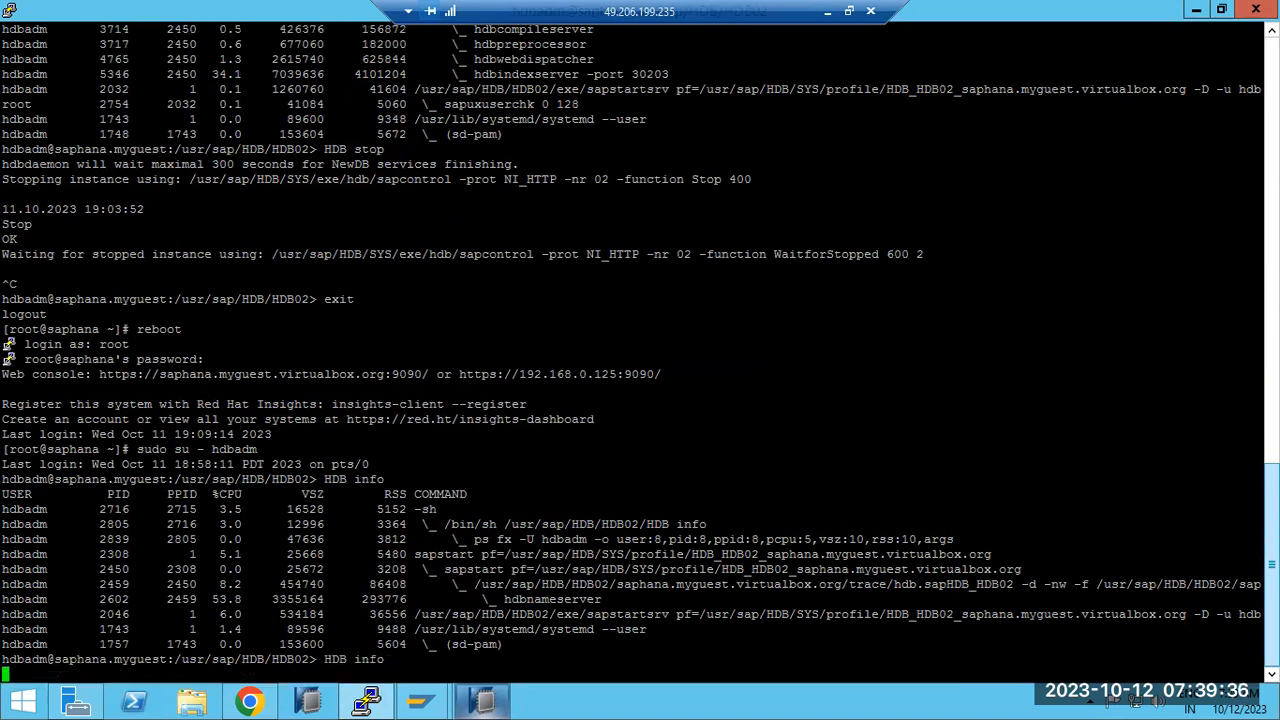
type("HDB stop")
key("Return")
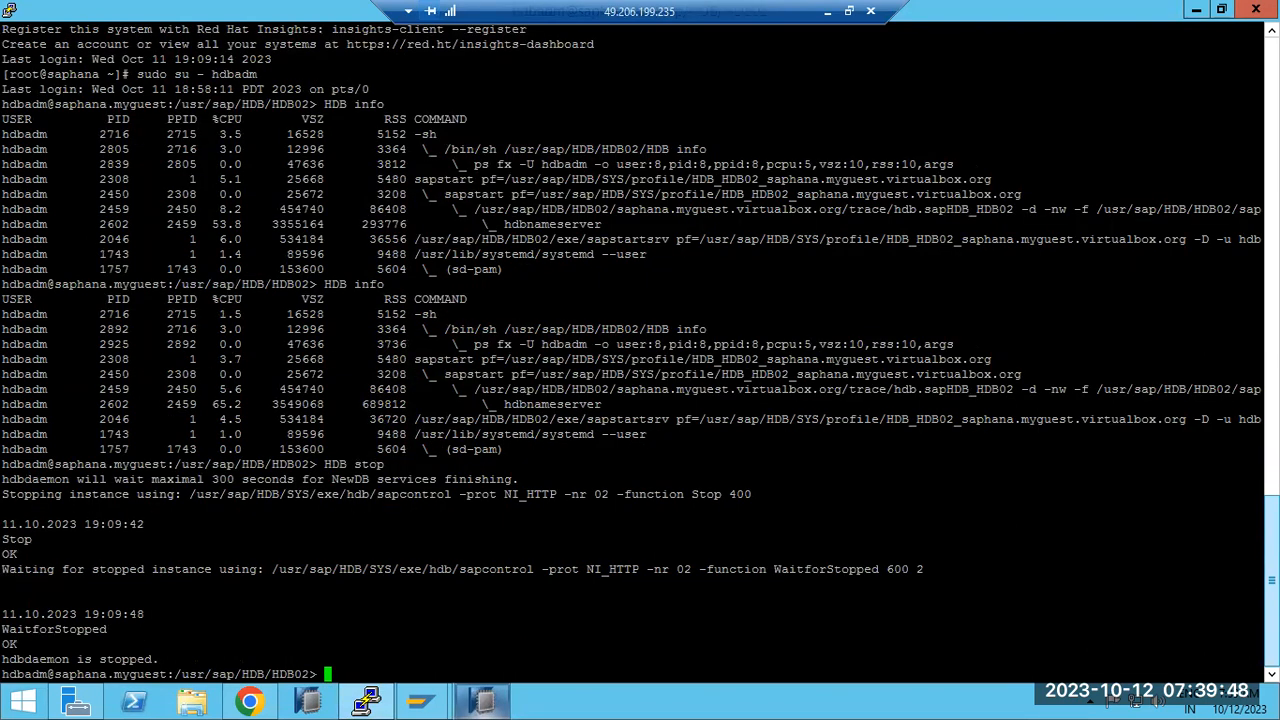
type("HDB info")
key("Return")
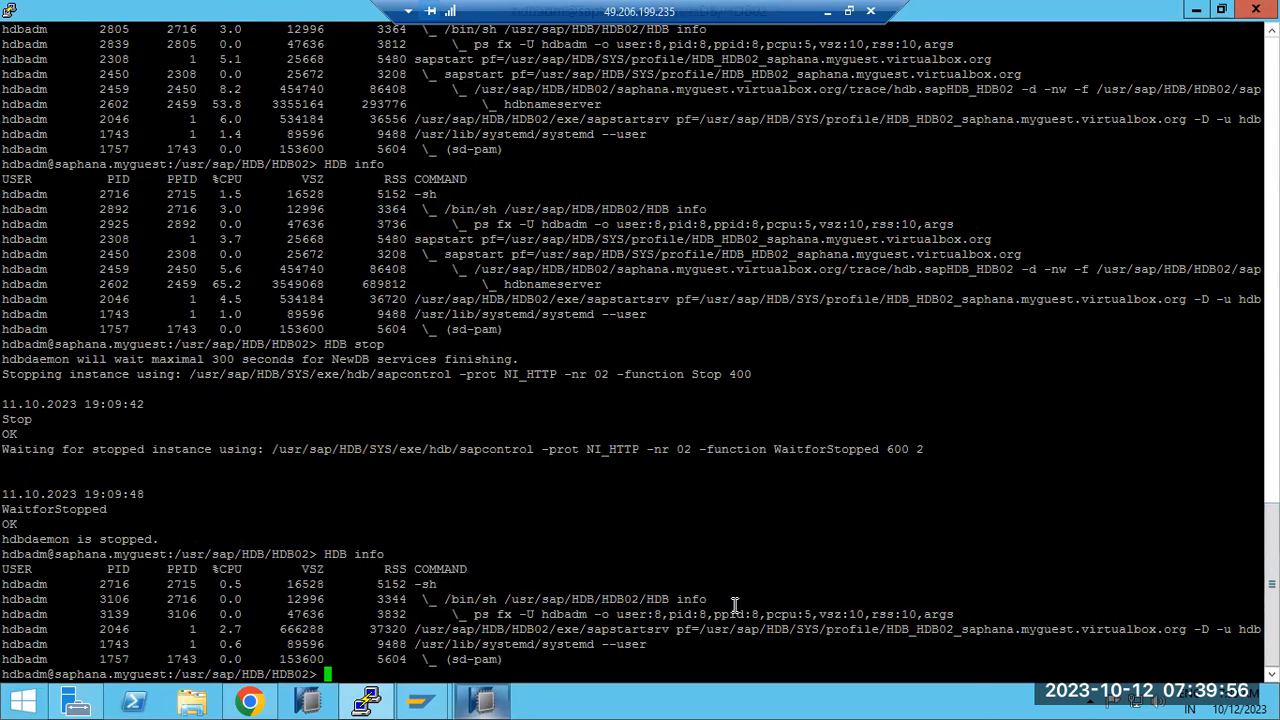
left_click(262, 704)
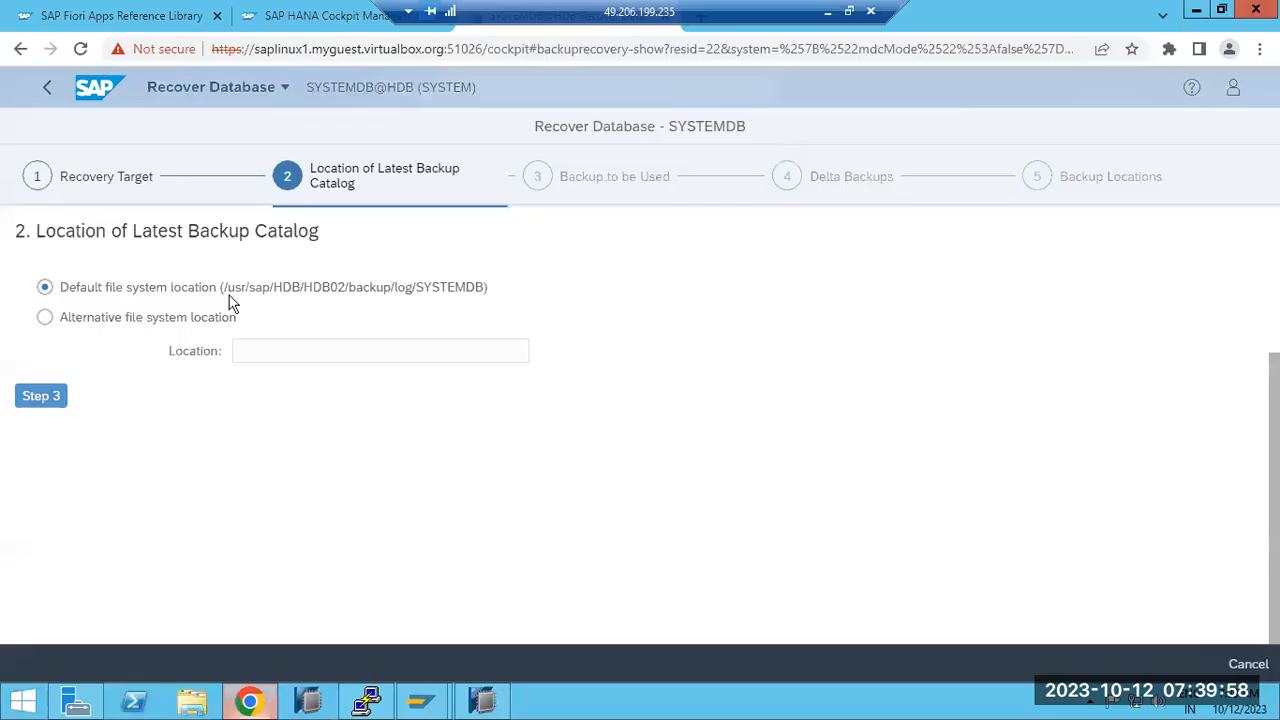
Step: Advance the recovery wizard to step 3 and select the SYSTEMDB@HDB (SYSTEM) connection in HANA Studio
left_click(45, 396)
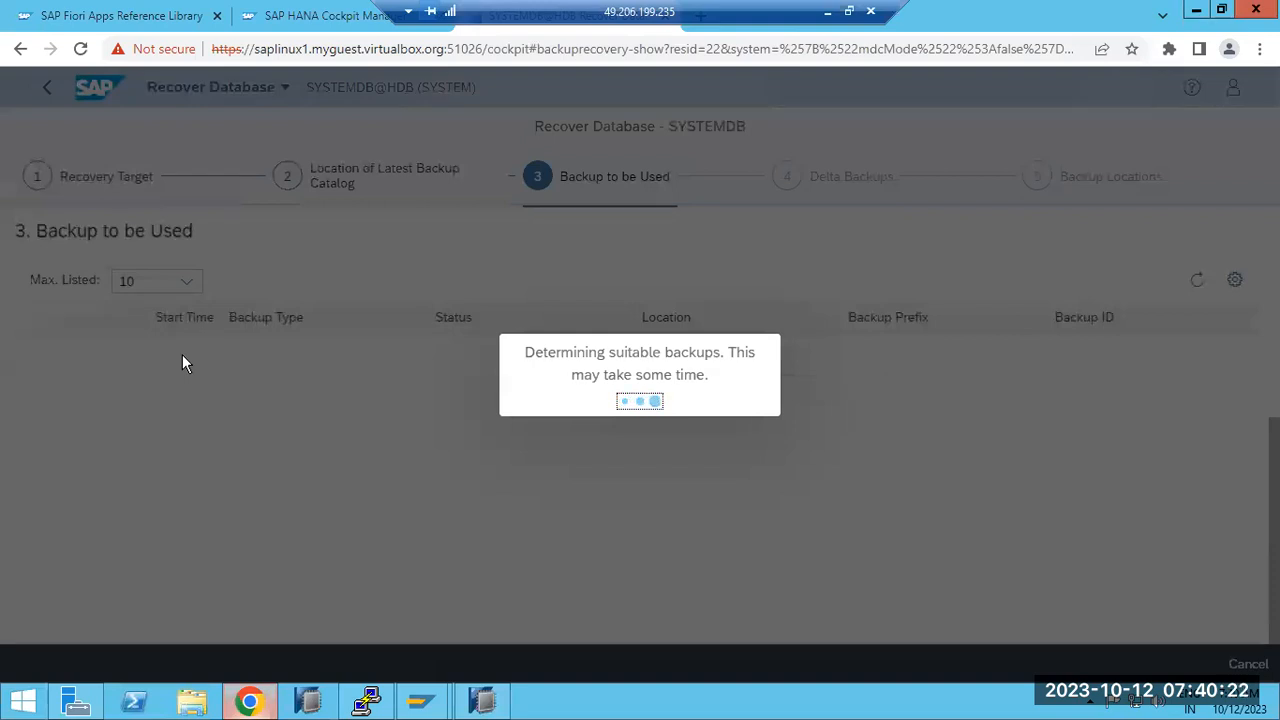
left_click(478, 700)
left_click(55, 170)
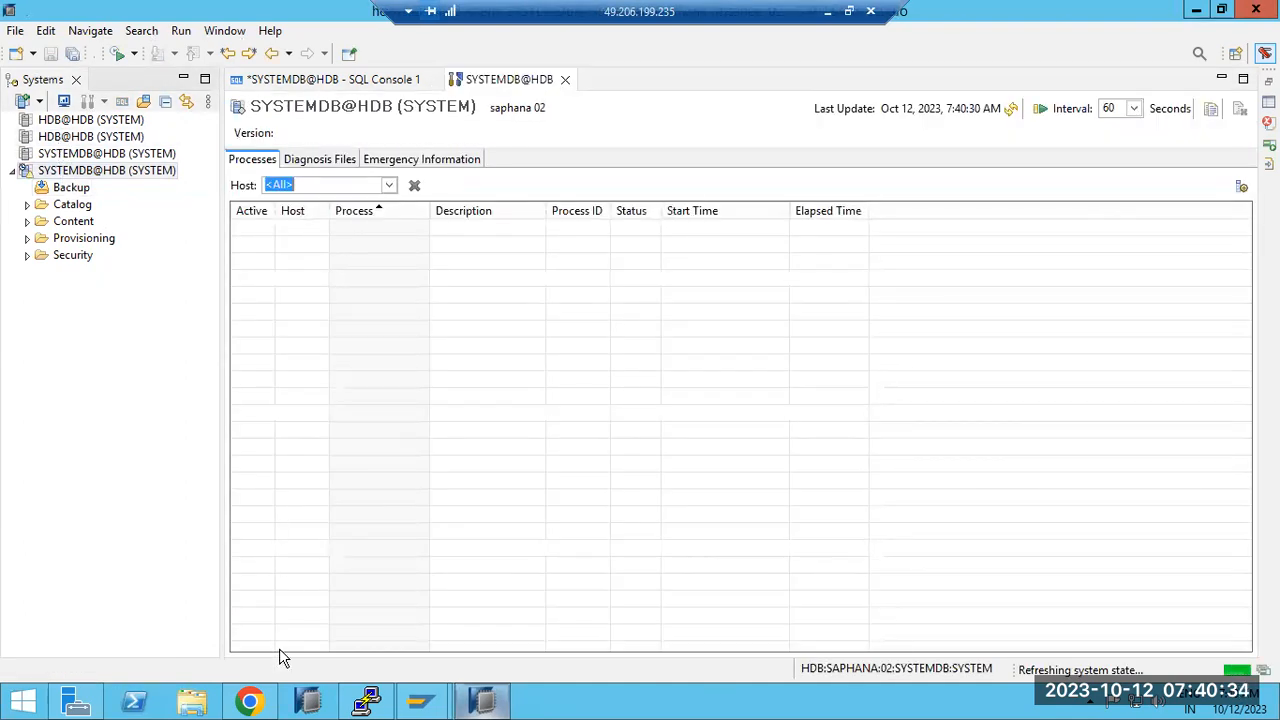
Step: Run HDB info in PuTTY to check which HANA processes are still running
left_click(367, 700)
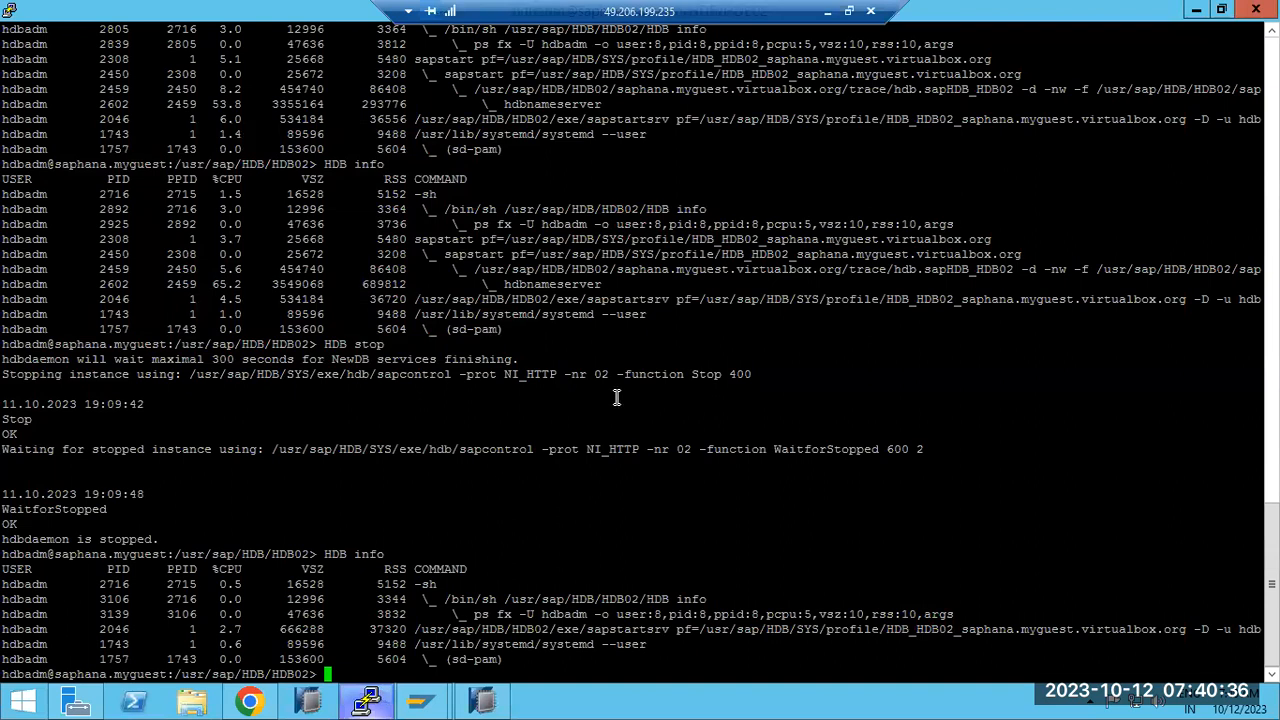
type("HDB info")
key("Return")
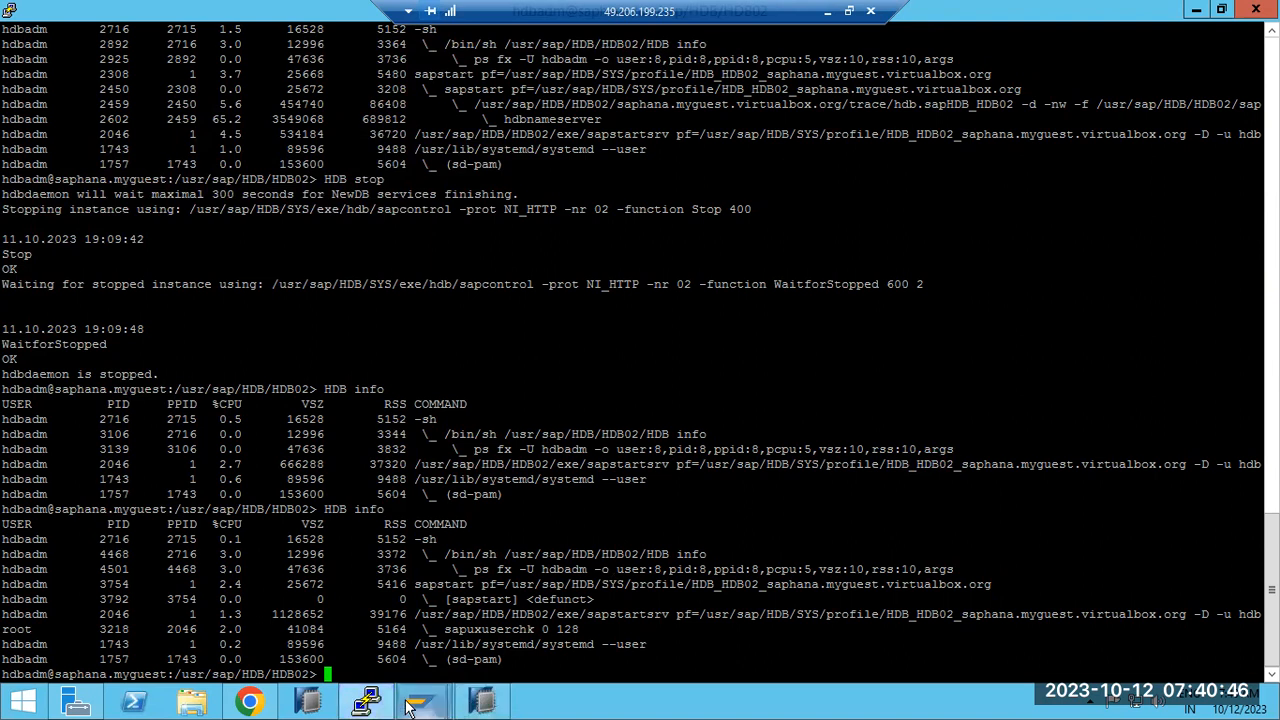
Step: Open the tenant HDB connection in HANA Studio and log on with the database user's password
left_click(250, 703)
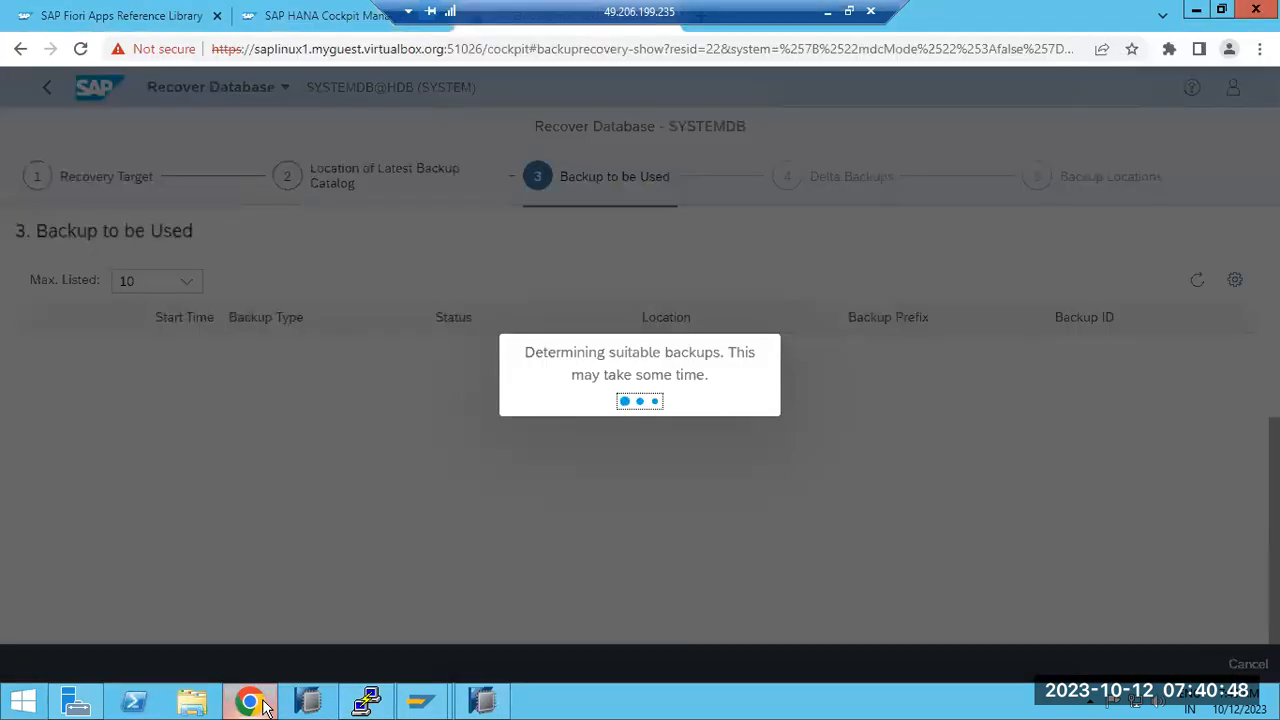
left_click(485, 703)
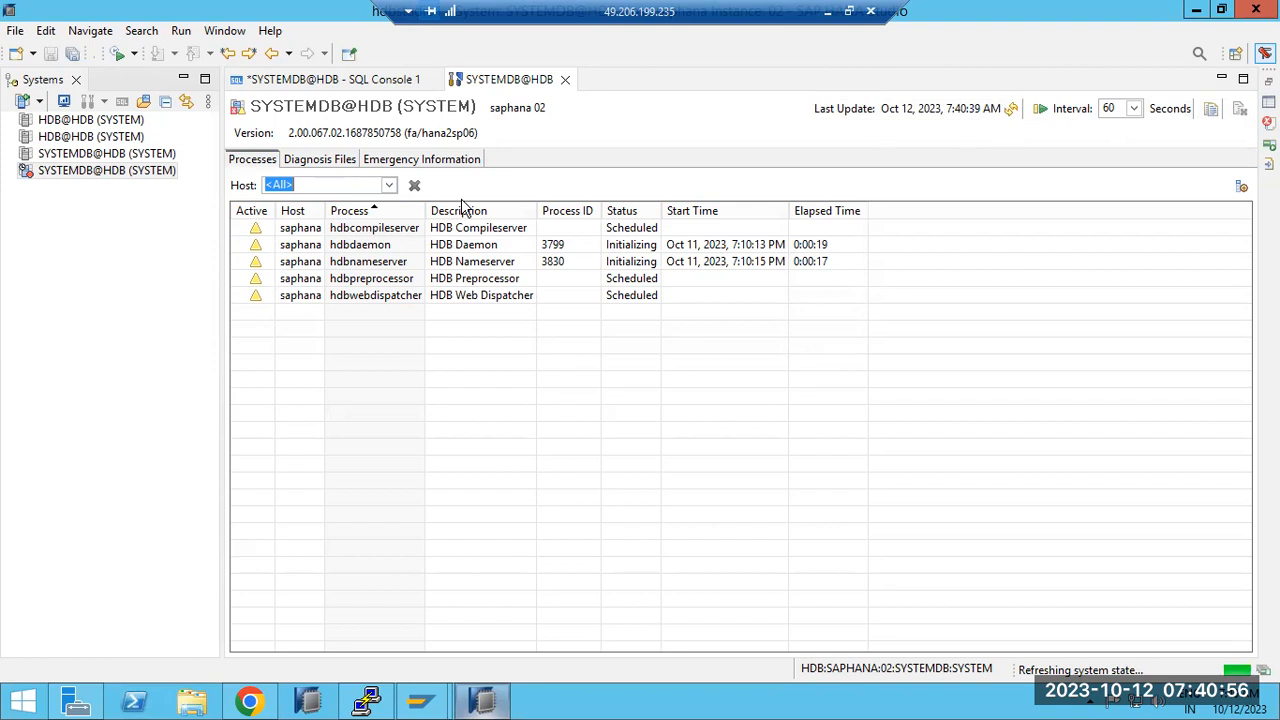
double_click(52, 138)
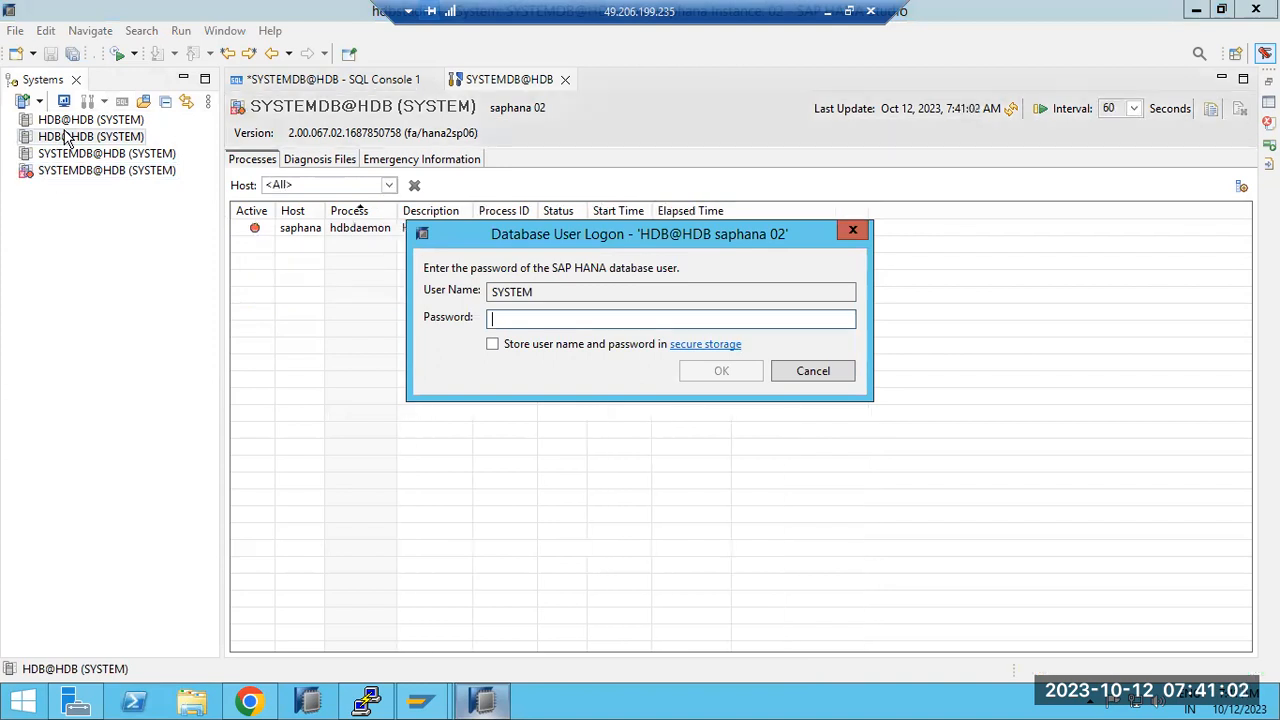
type("*")
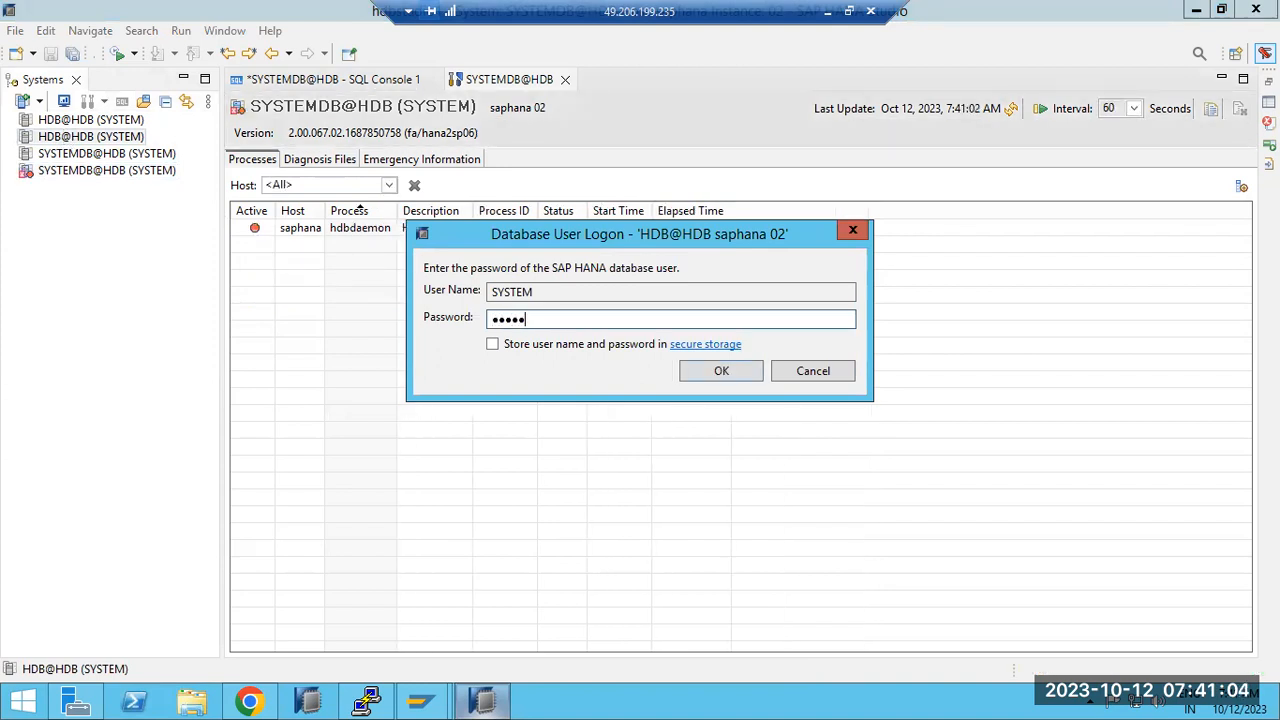
key("Return")
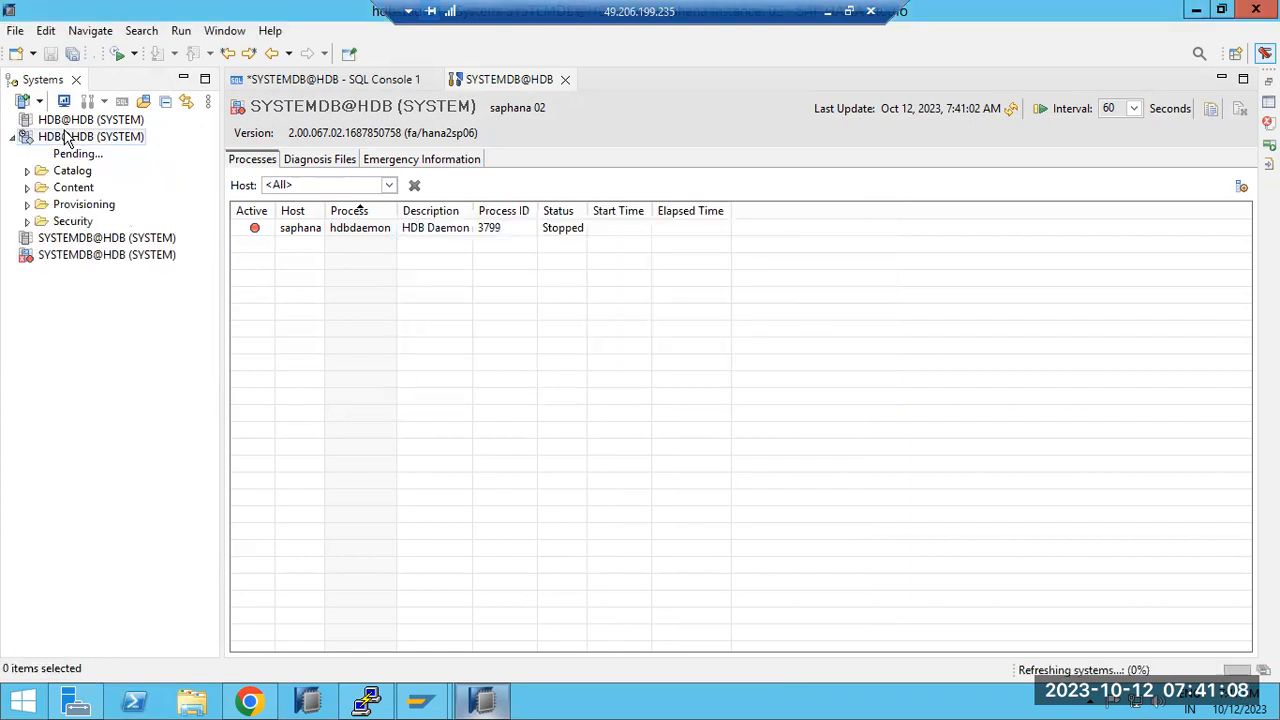
Step: Rerun HDB info to confirm the shutdown, then return to the Cockpit recovery wizard
left_click(365, 703)
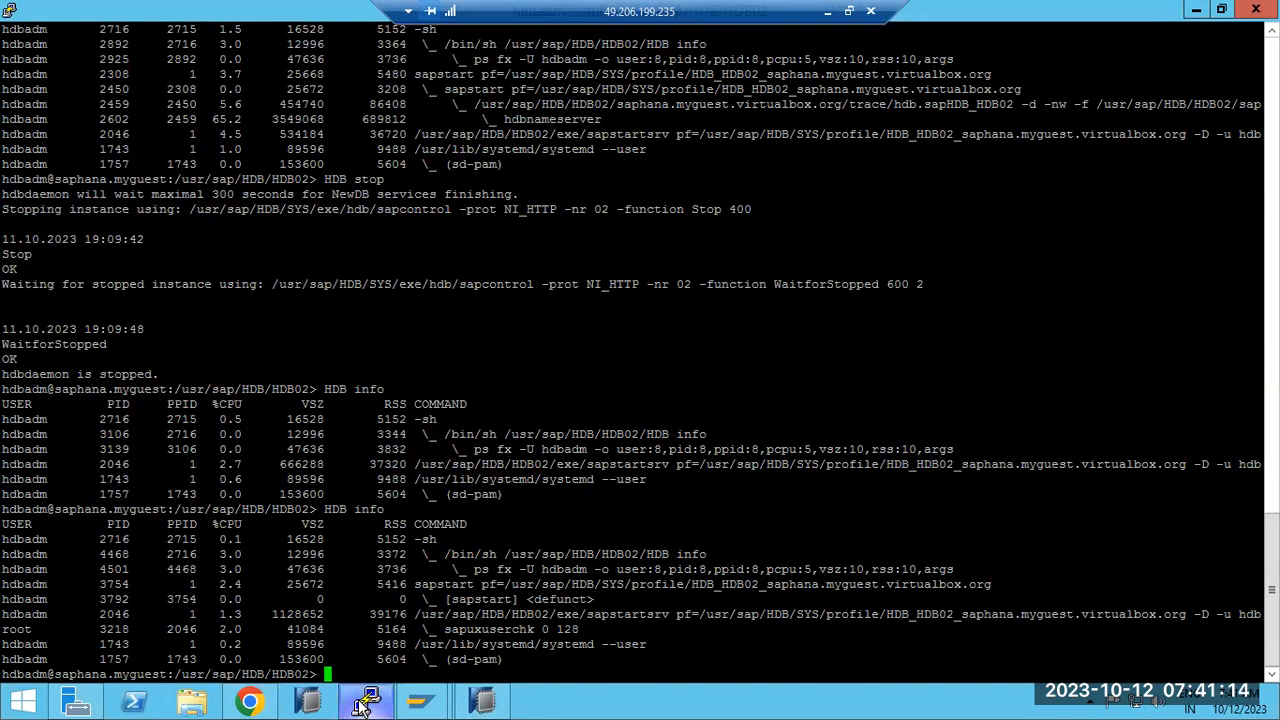
key("Up")
key("Return")
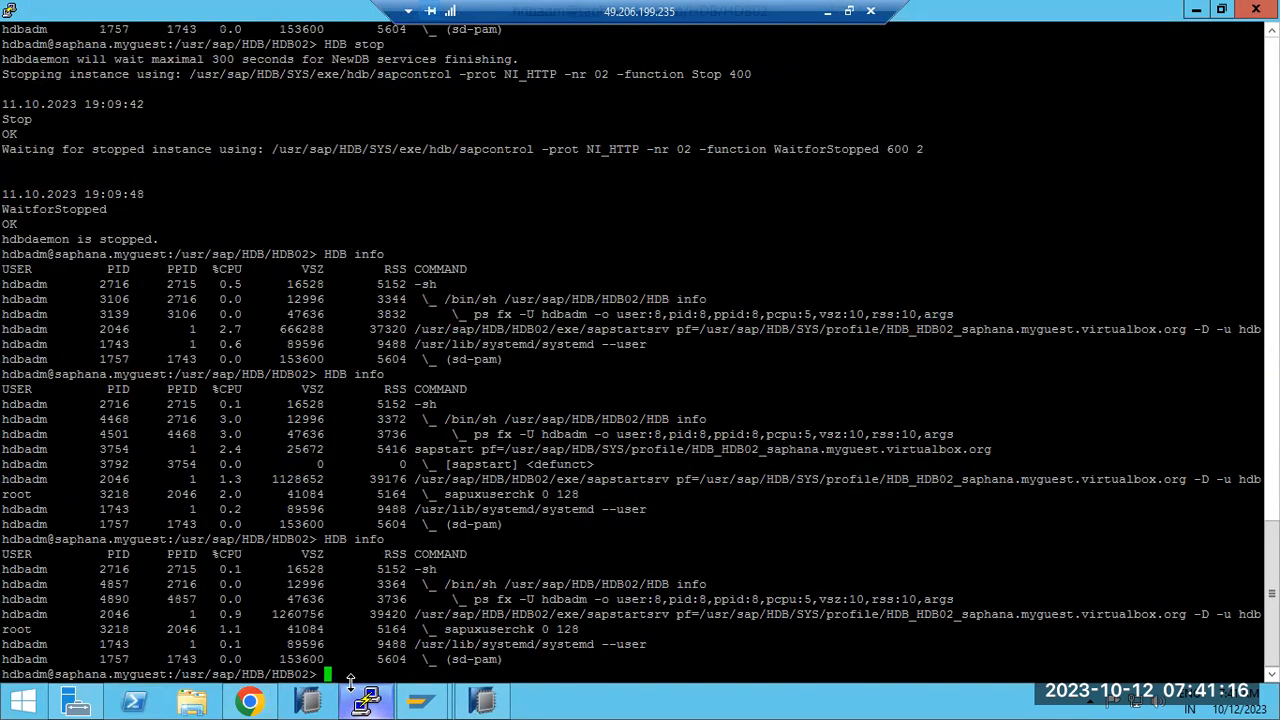
left_click(249, 701)
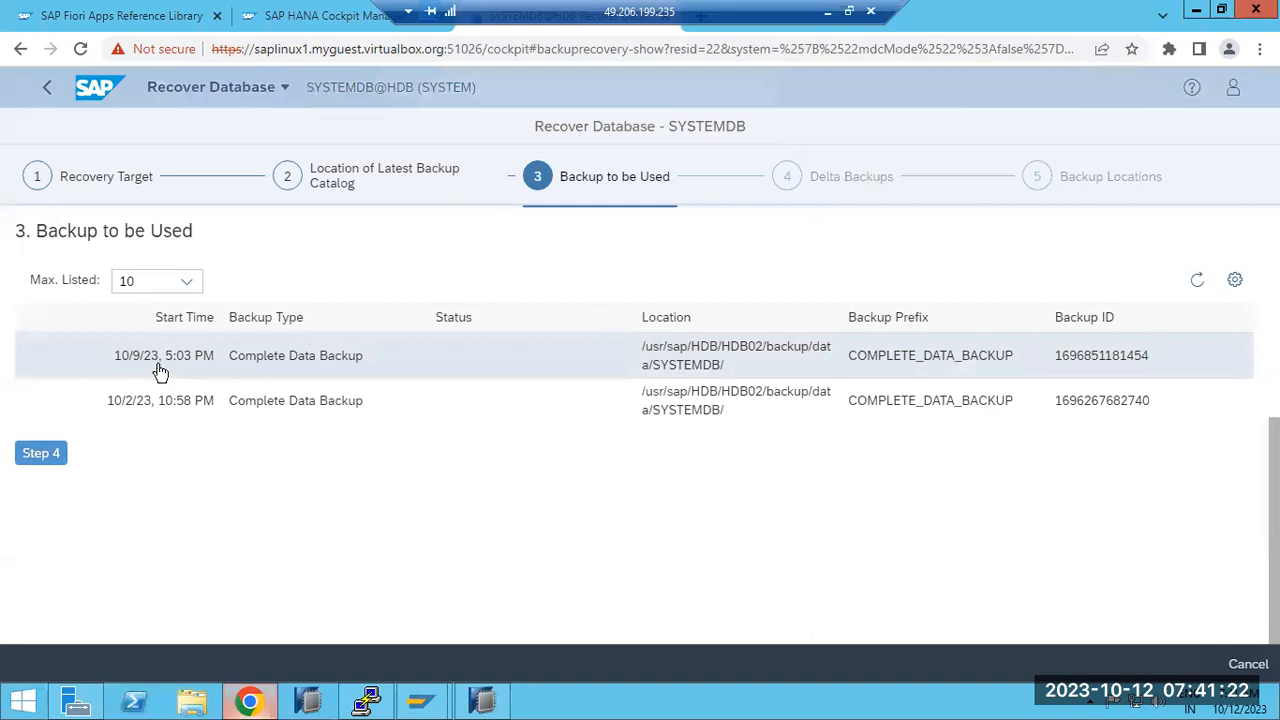
Step: Pick the 10/9/23, 5:03 PM complete data backup over the 10/2/23 one and proceed to Delta Backups
left_click_drag(66, 230, 204, 230)
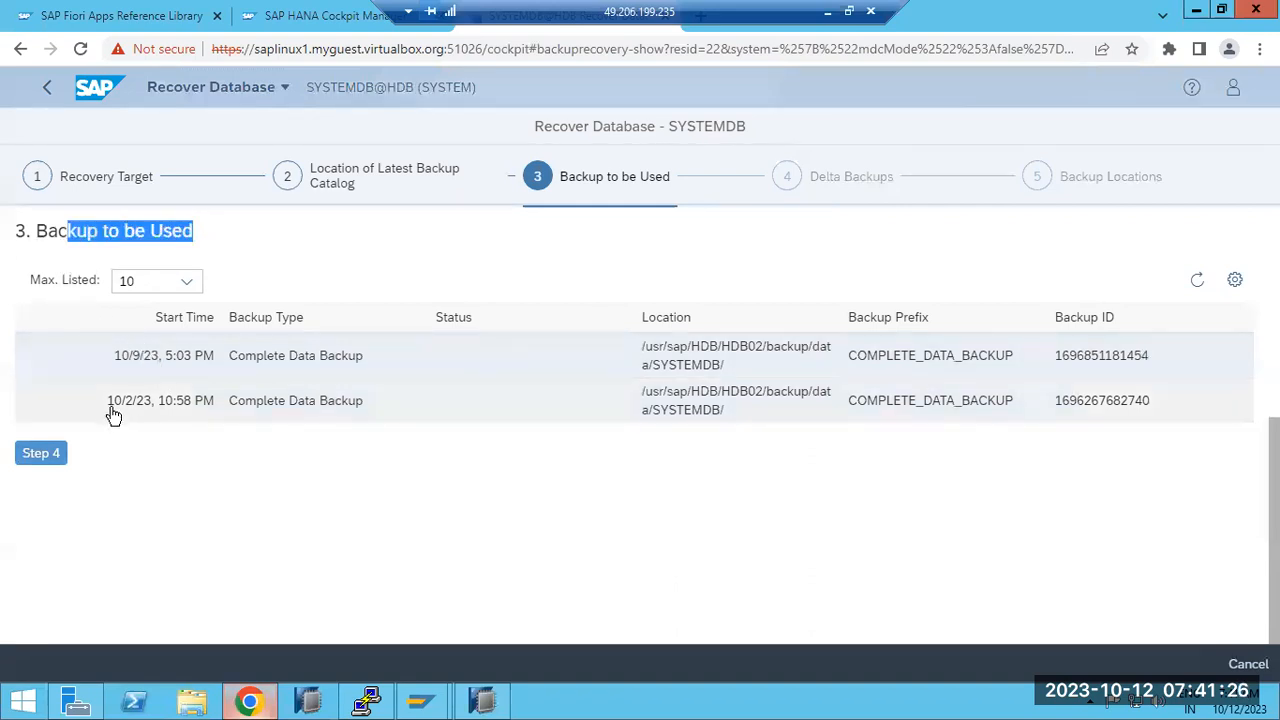
left_click_drag(107, 407, 658, 418)
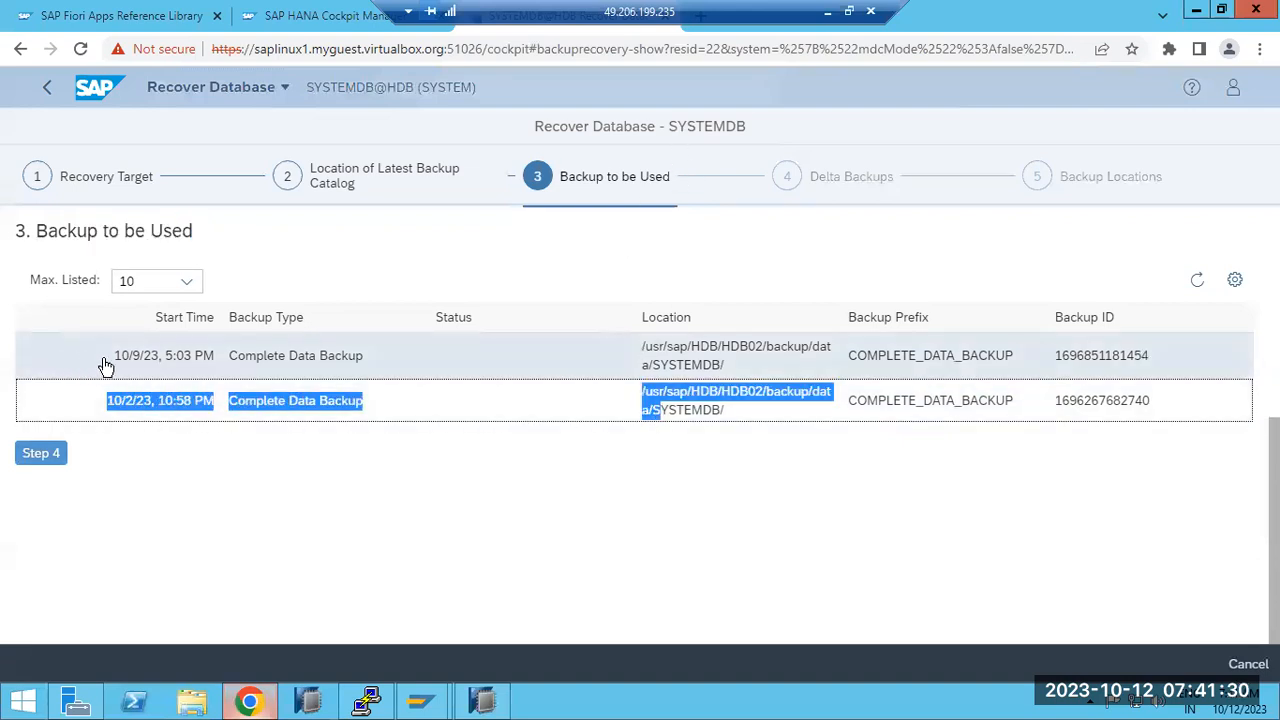
left_click_drag(106, 367, 283, 366)
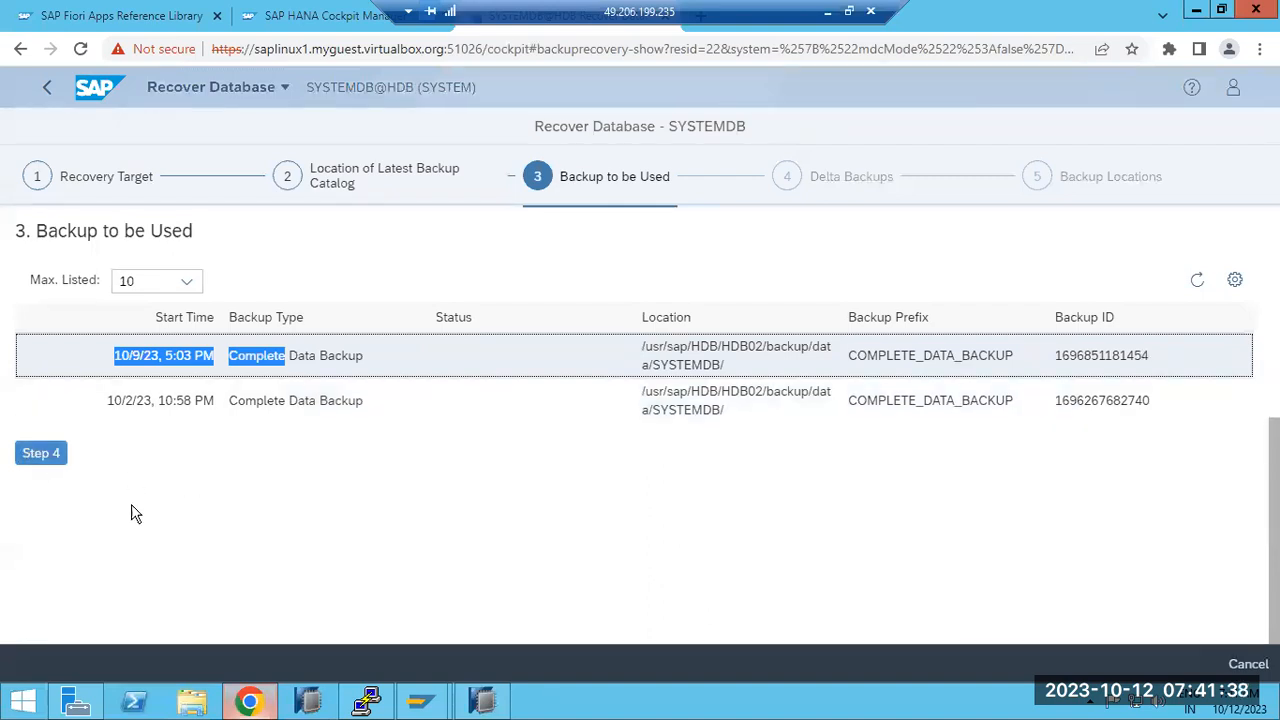
left_click(231, 503)
left_click(209, 357)
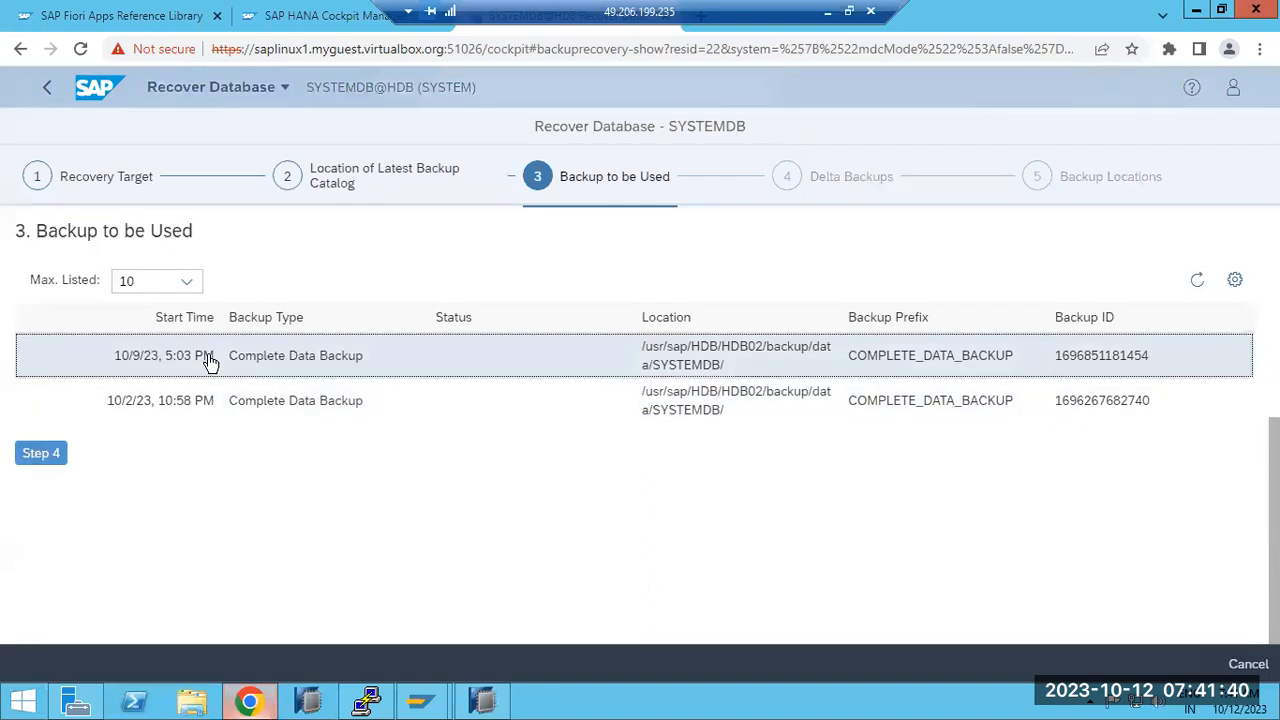
left_click(41, 453)
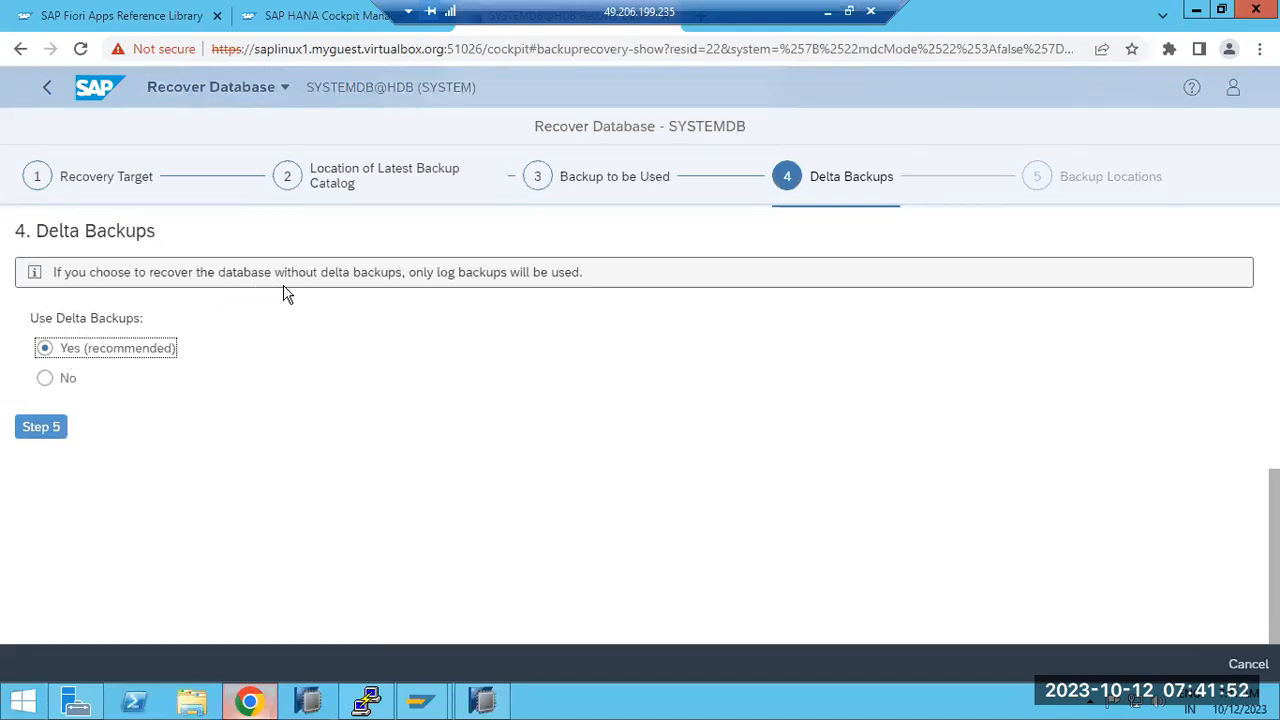
Step: Go to the backup locations step and add a second log backup location
left_click(38, 432)
scroll(307, 405, "down", 1)
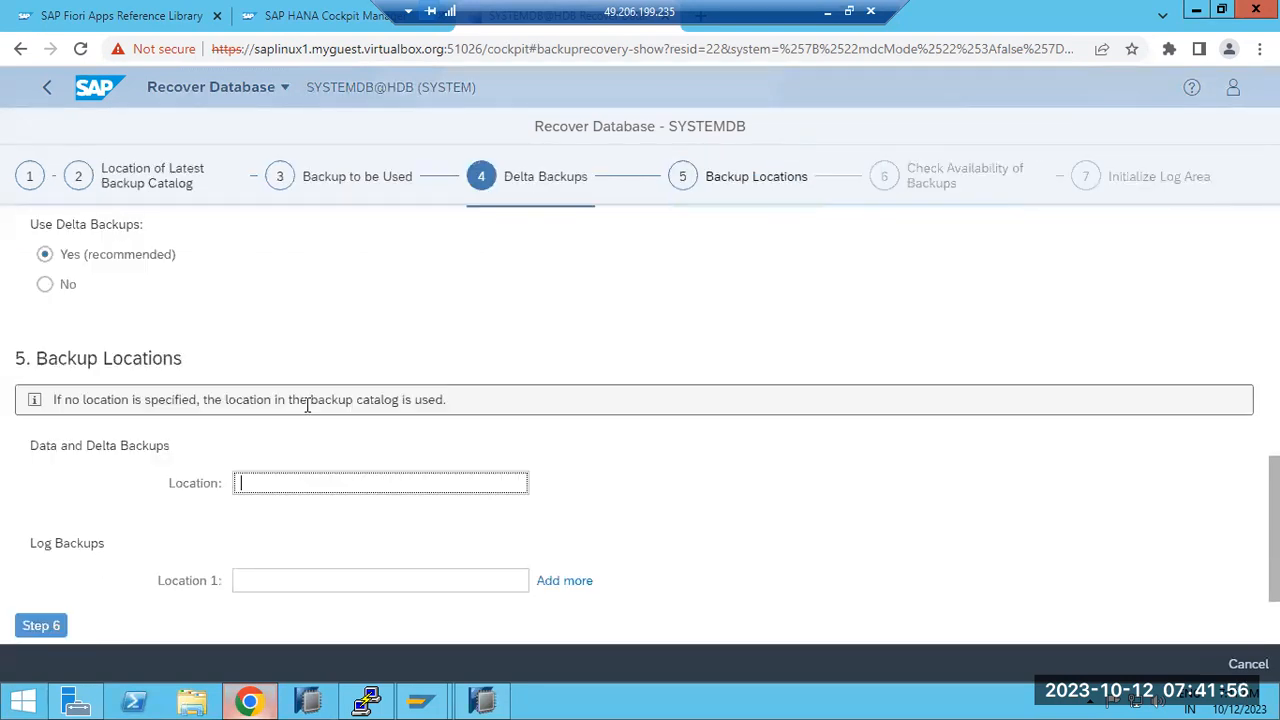
left_click(581, 583)
scroll(583, 580, "down", 1)
Step: Inspect both log backup location fields, then leave for the SYSTEMDB@HDB Database Overview
left_click(266, 488)
left_click(258, 517)
left_click(252, 488)
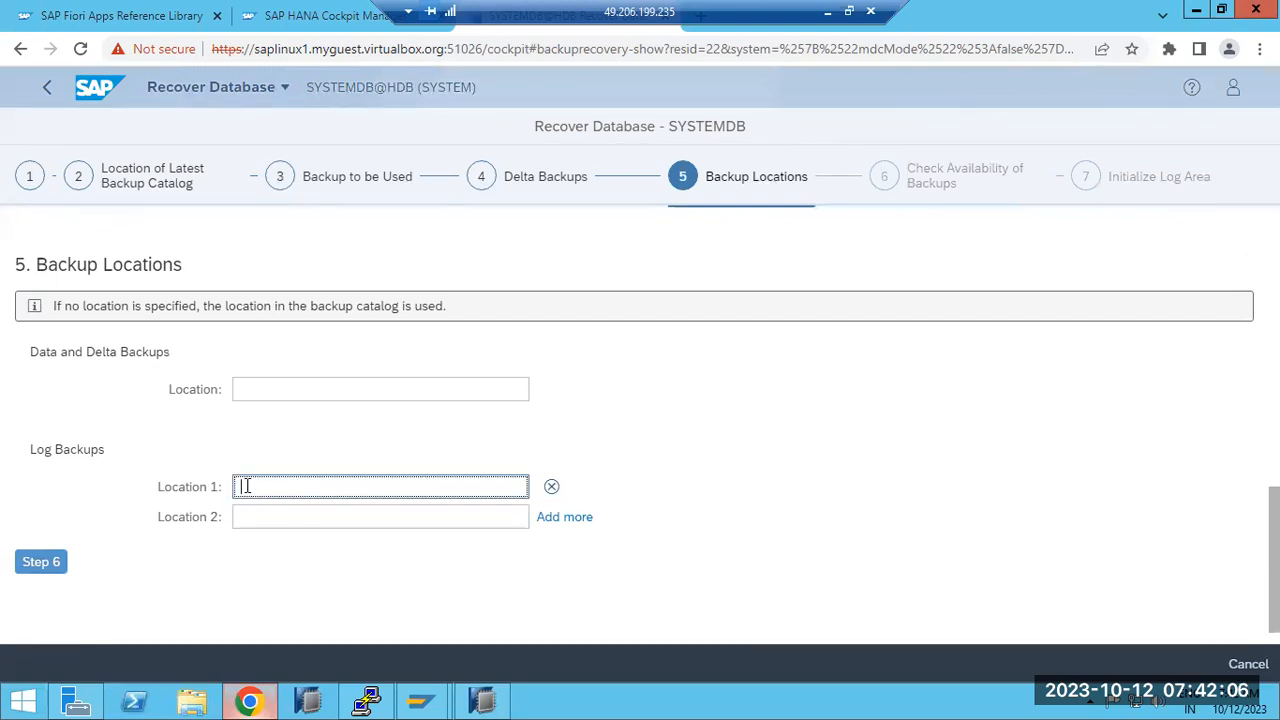
scroll(247, 489, "up", 4)
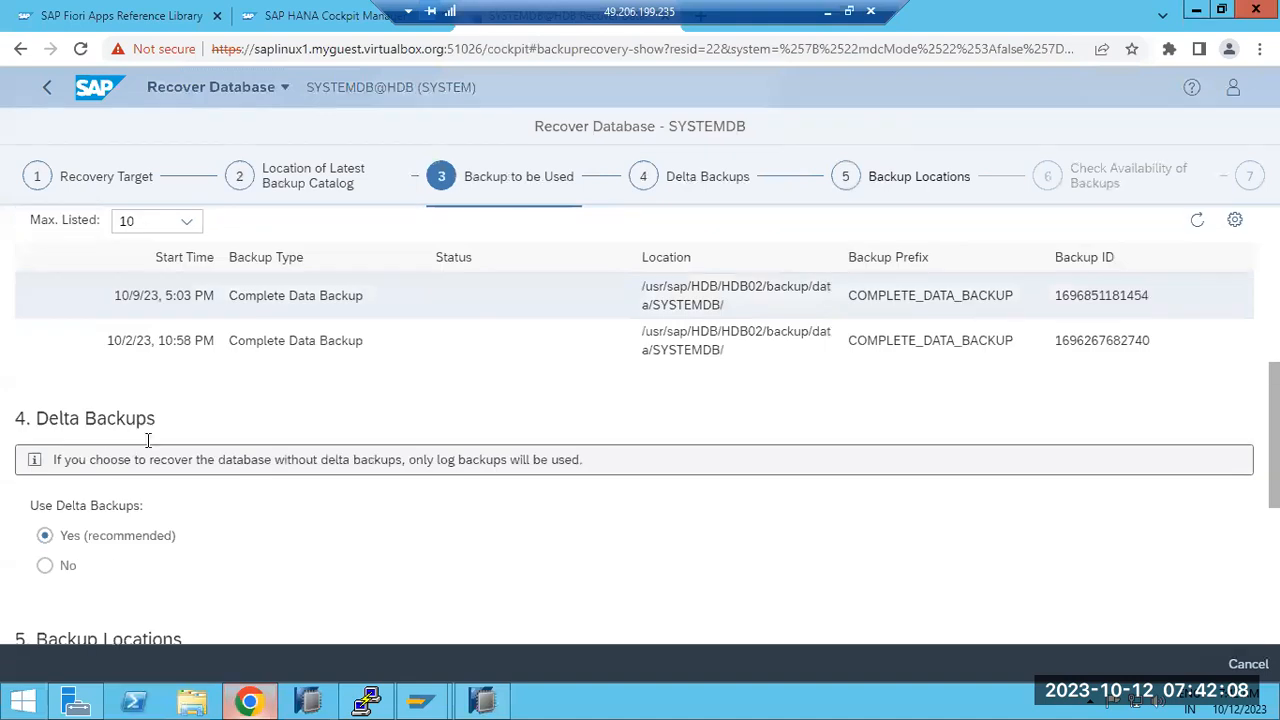
left_click_drag(84, 418, 150, 420)
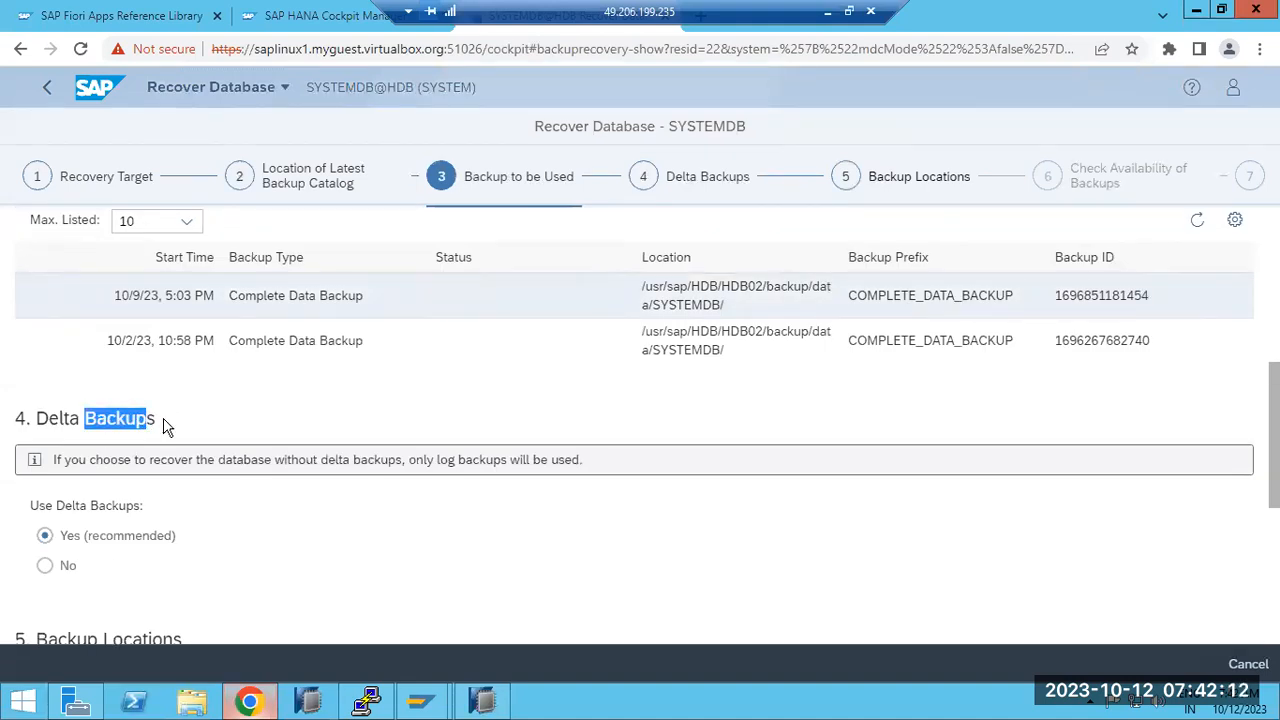
scroll(197, 551, "down", 4)
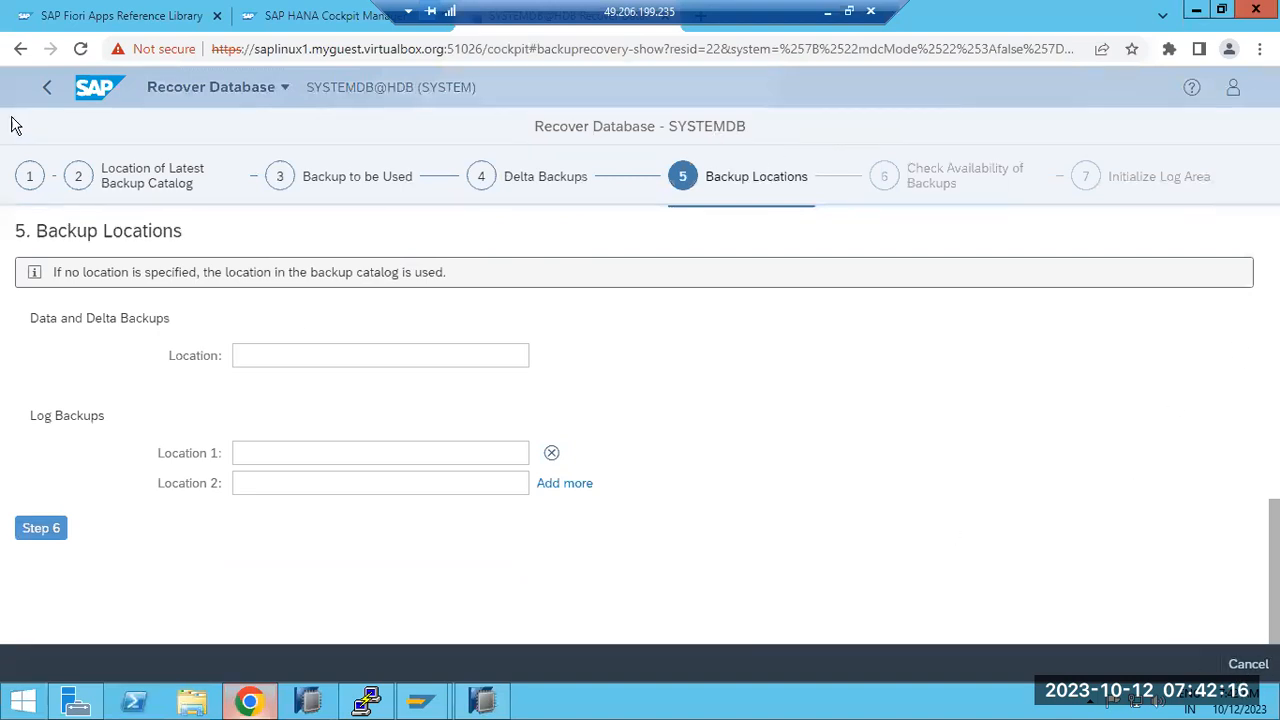
left_click(47, 90)
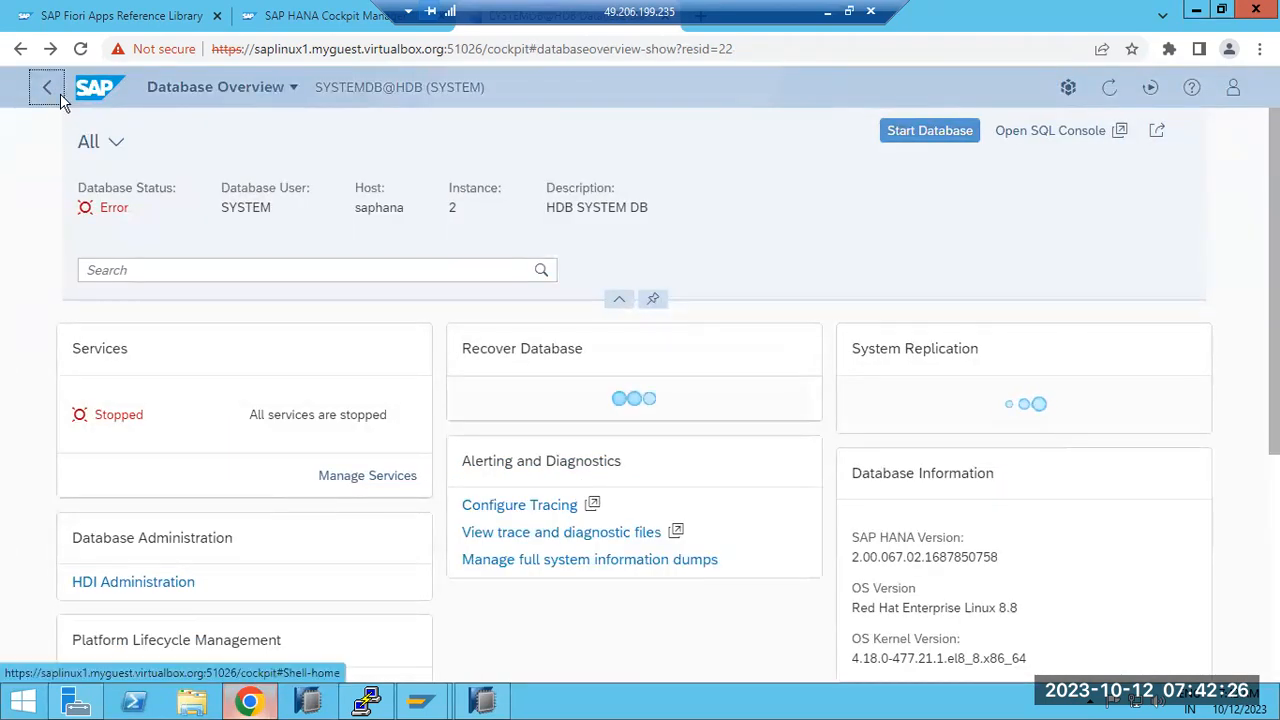
Step: Open the HDB@HDB tenant overview and search it for 'reco'
left_click(52, 90)
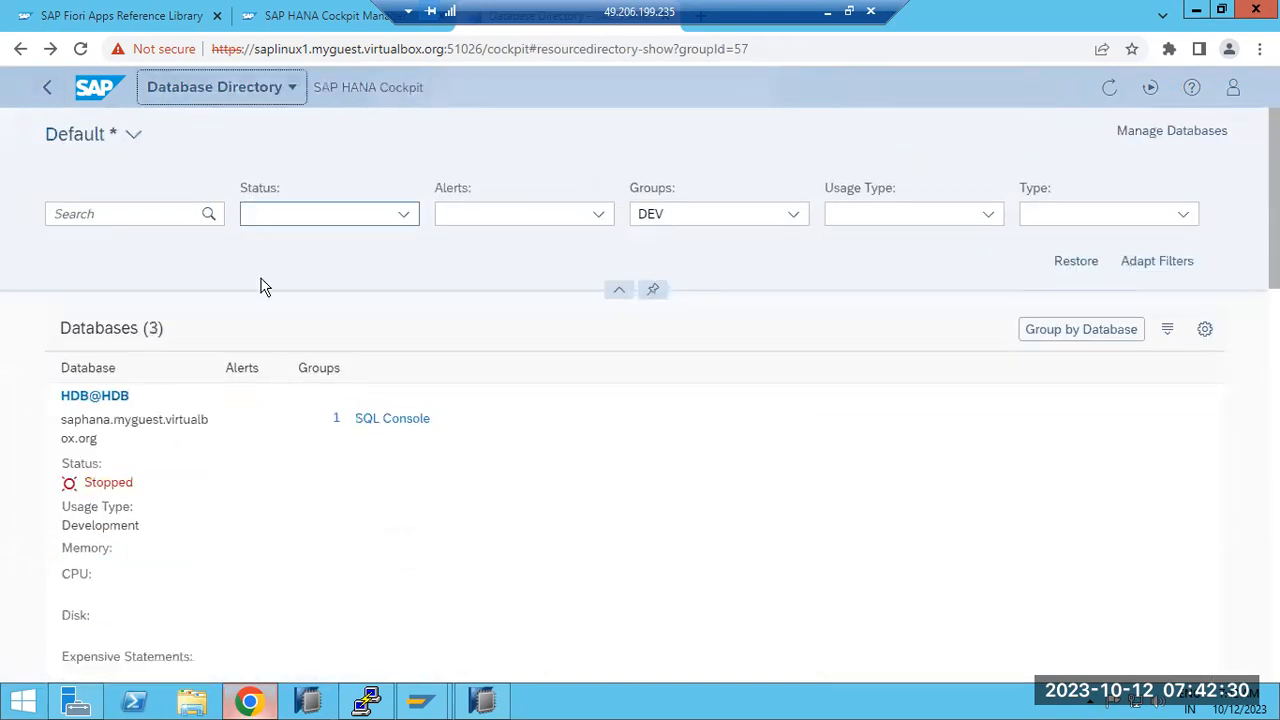
left_click(115, 398)
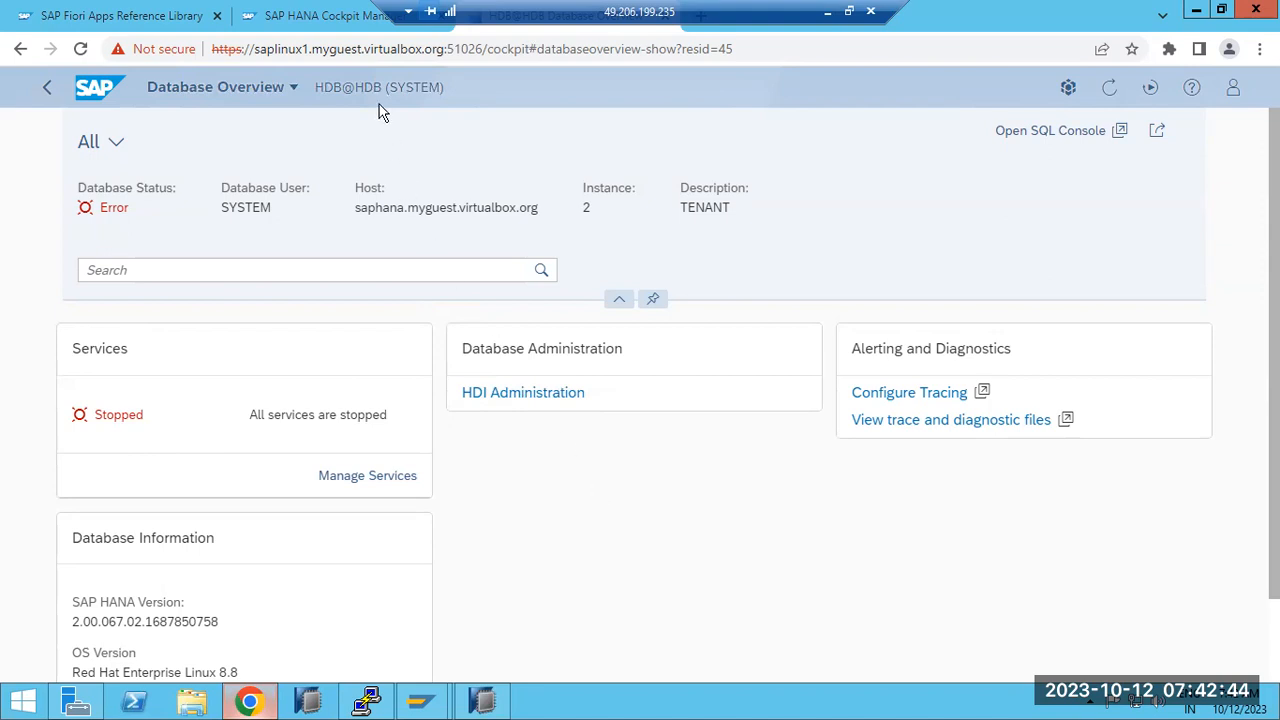
scroll(517, 440, "down", 2)
scroll(517, 440, "up", 2)
left_click(198, 265)
type("reco")
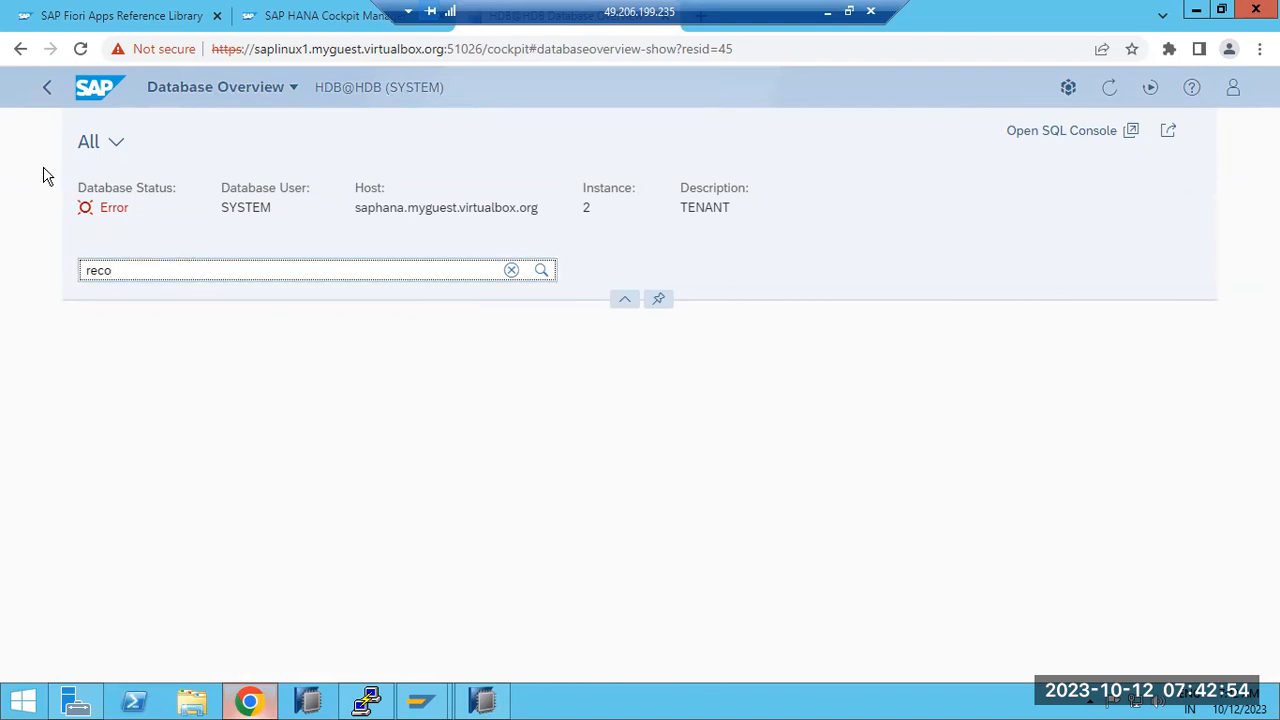
Step: Return to the Database Directory and go to the cockpit Home page
left_click(50, 89)
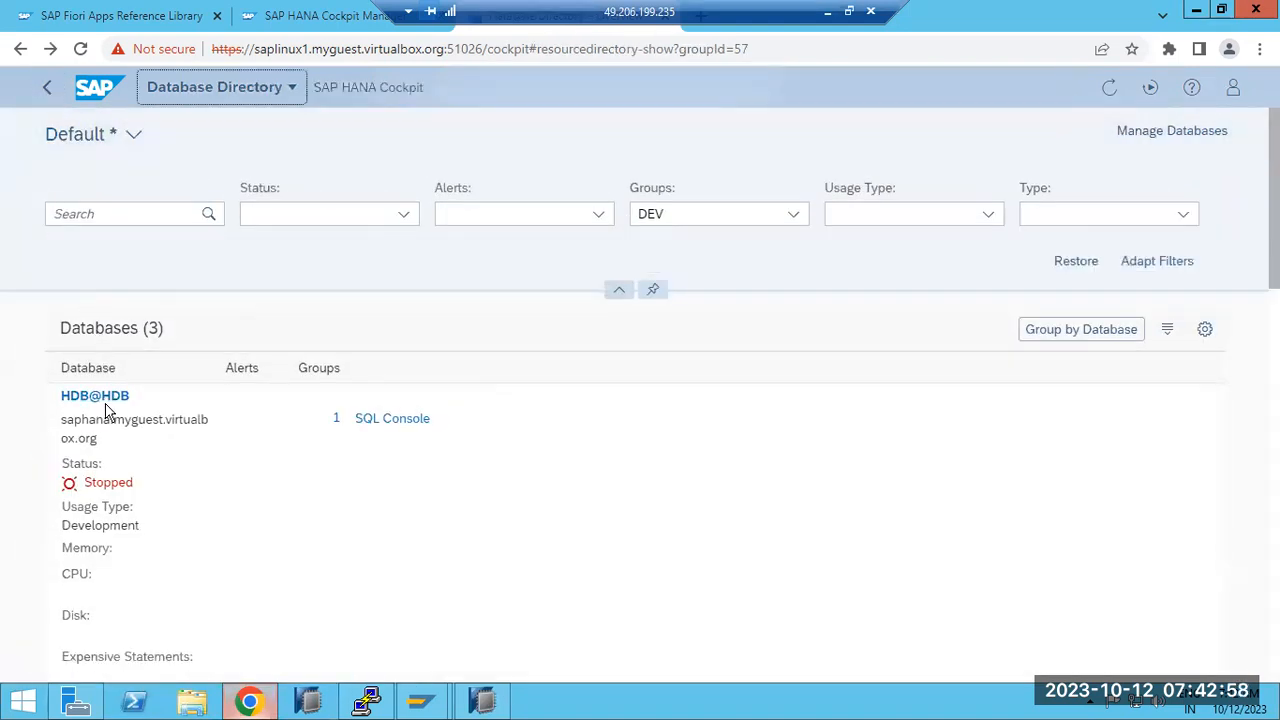
left_click(134, 136)
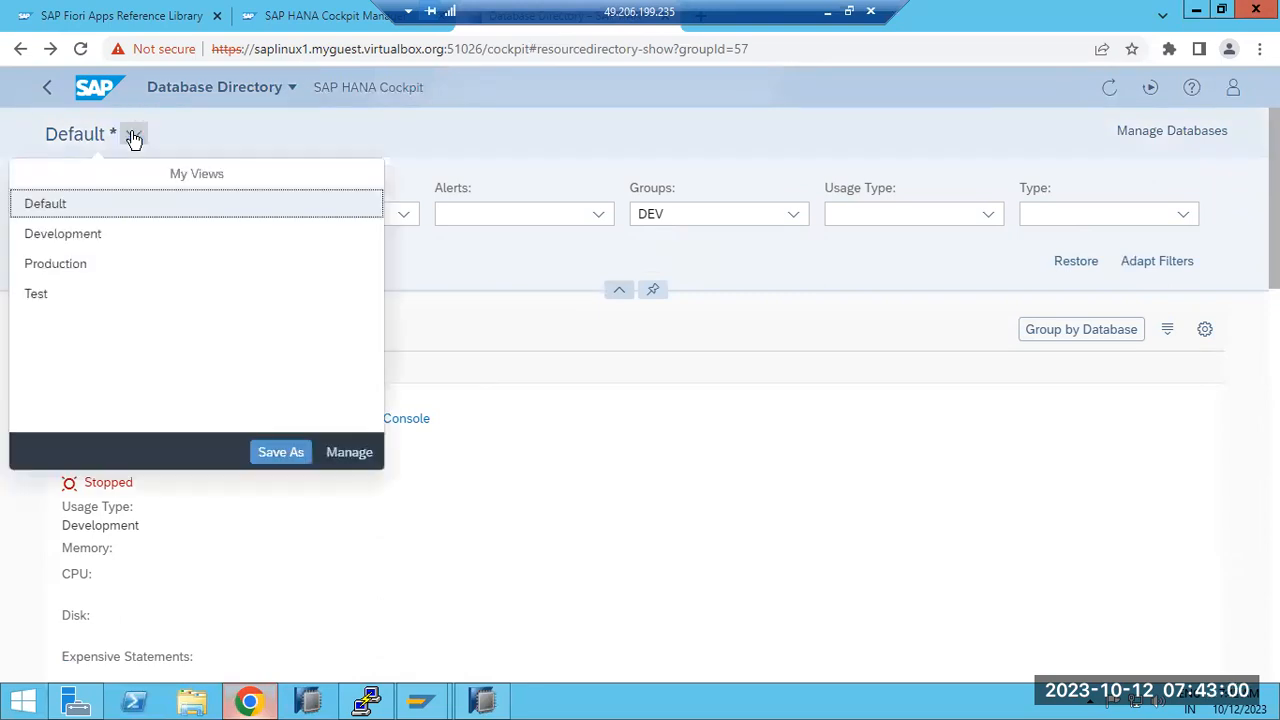
left_click(564, 446)
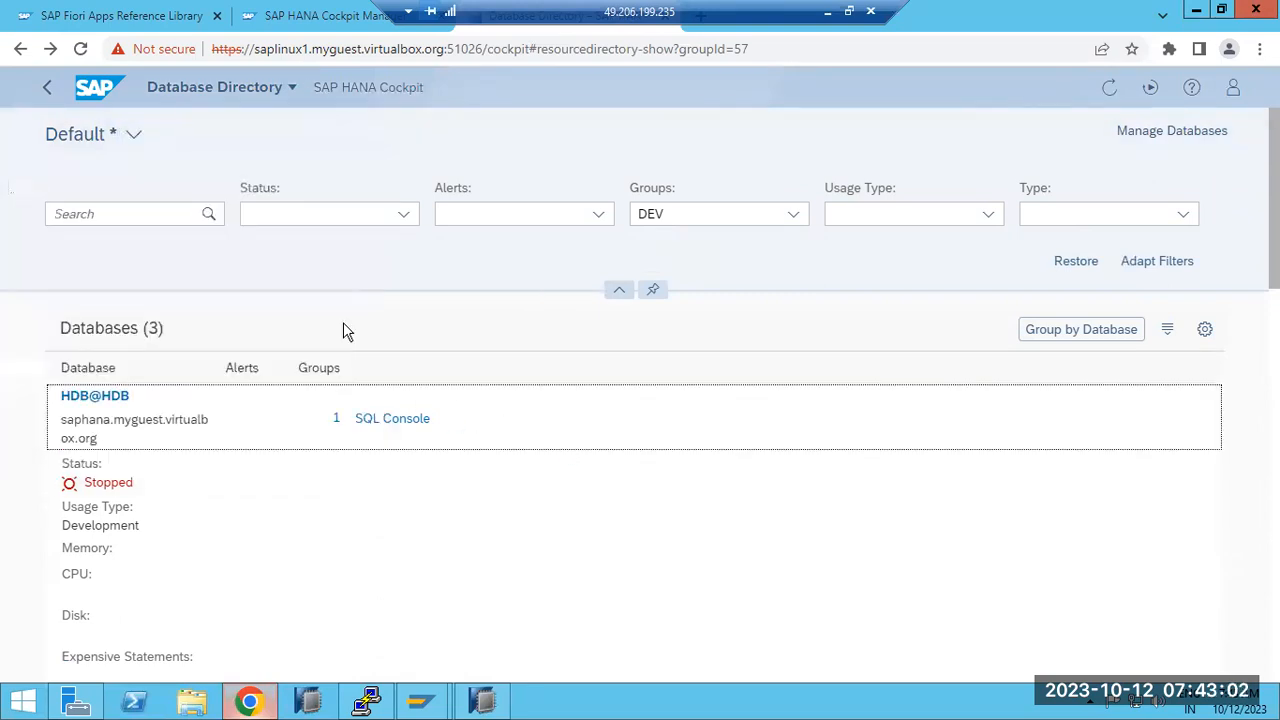
left_click(180, 101)
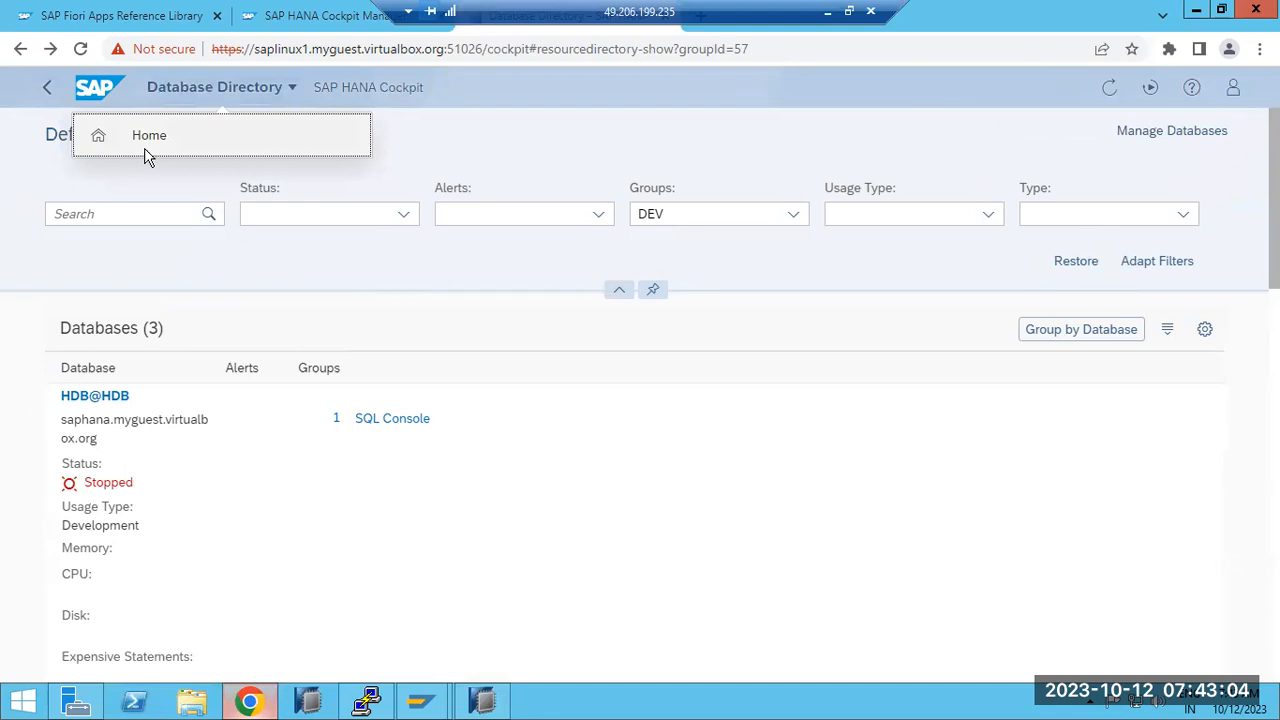
left_click(148, 140)
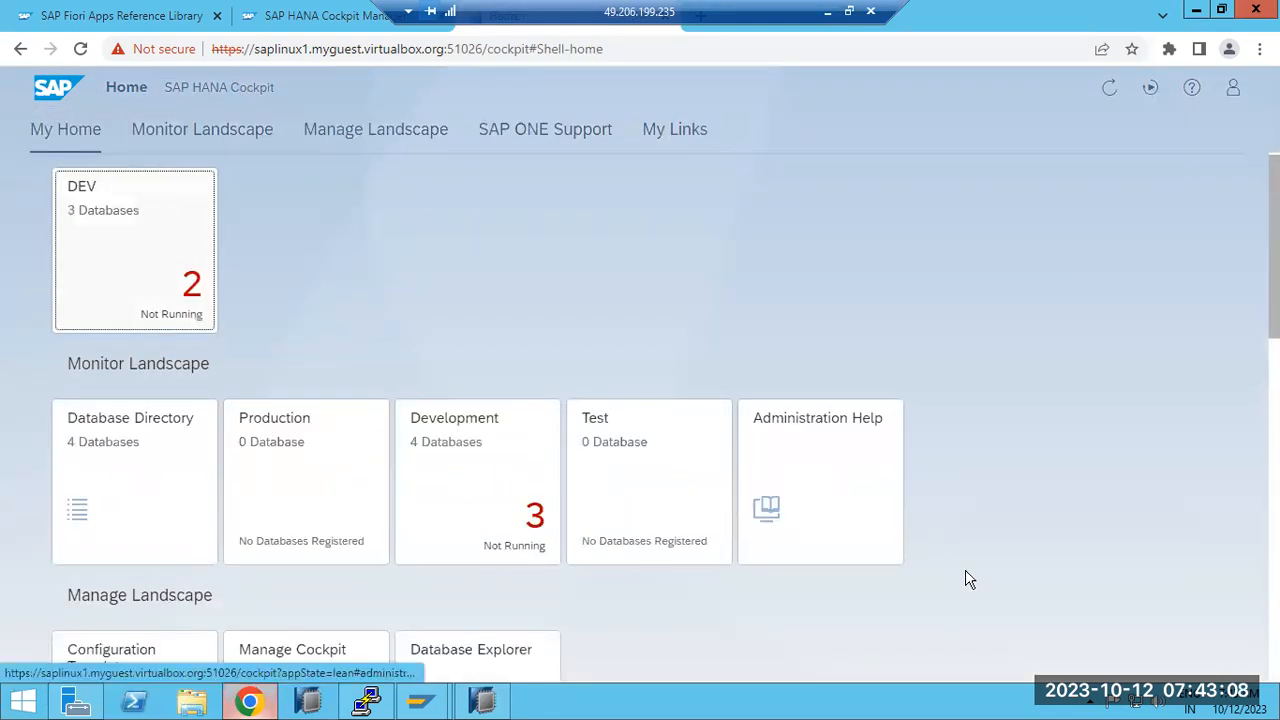
Step: Open the DEV group's databases and restore filters to list all four
scroll(968, 580, "down", 10)
scroll(501, 340, "up", 5)
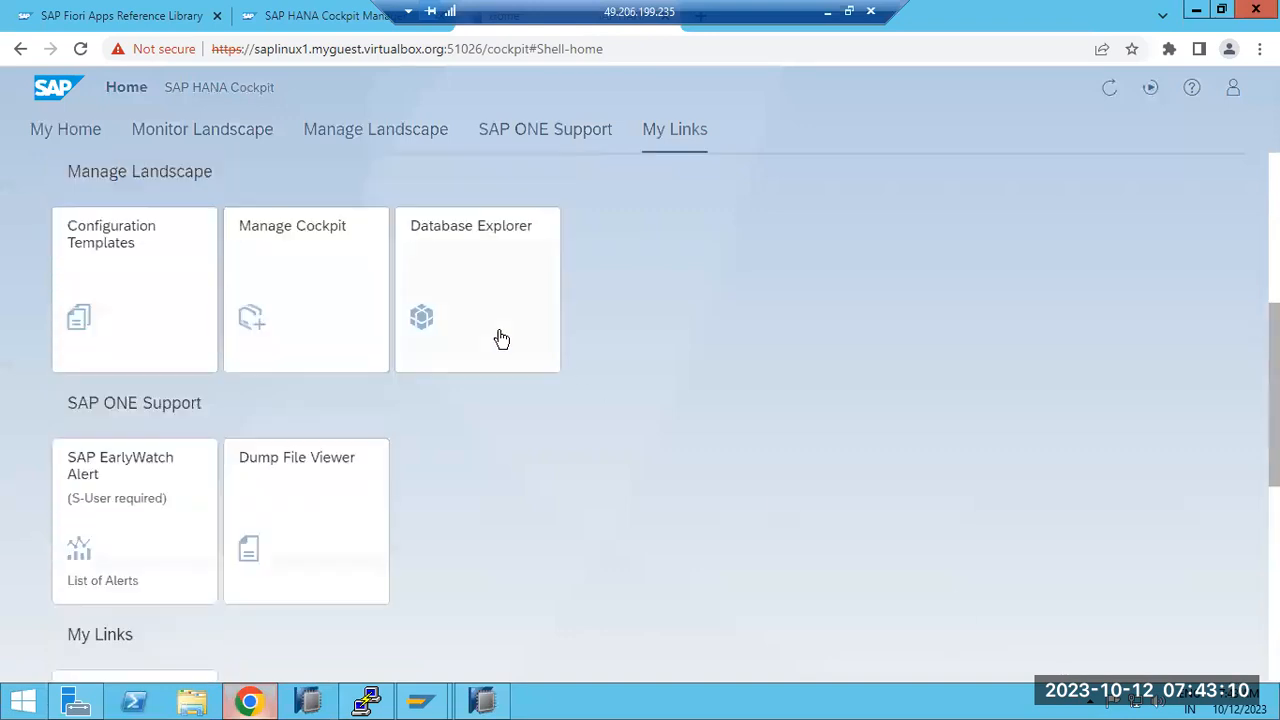
scroll(501, 340, "up", 4)
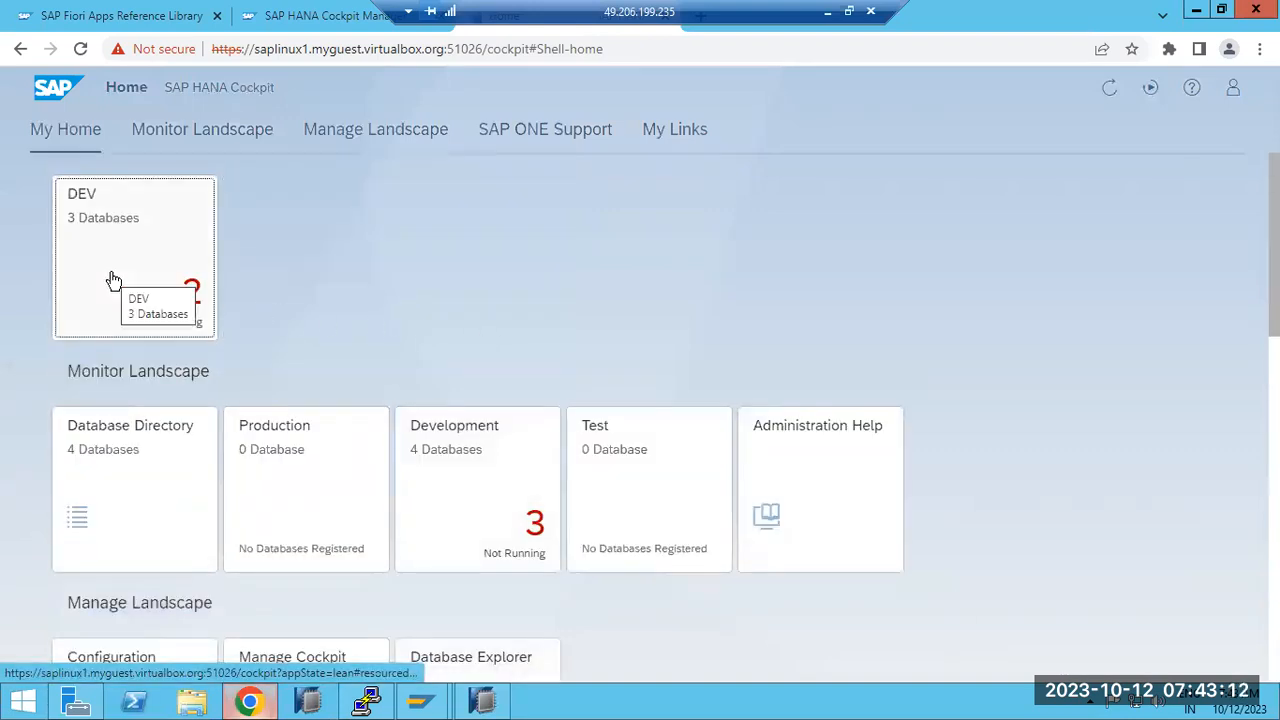
left_click(113, 280)
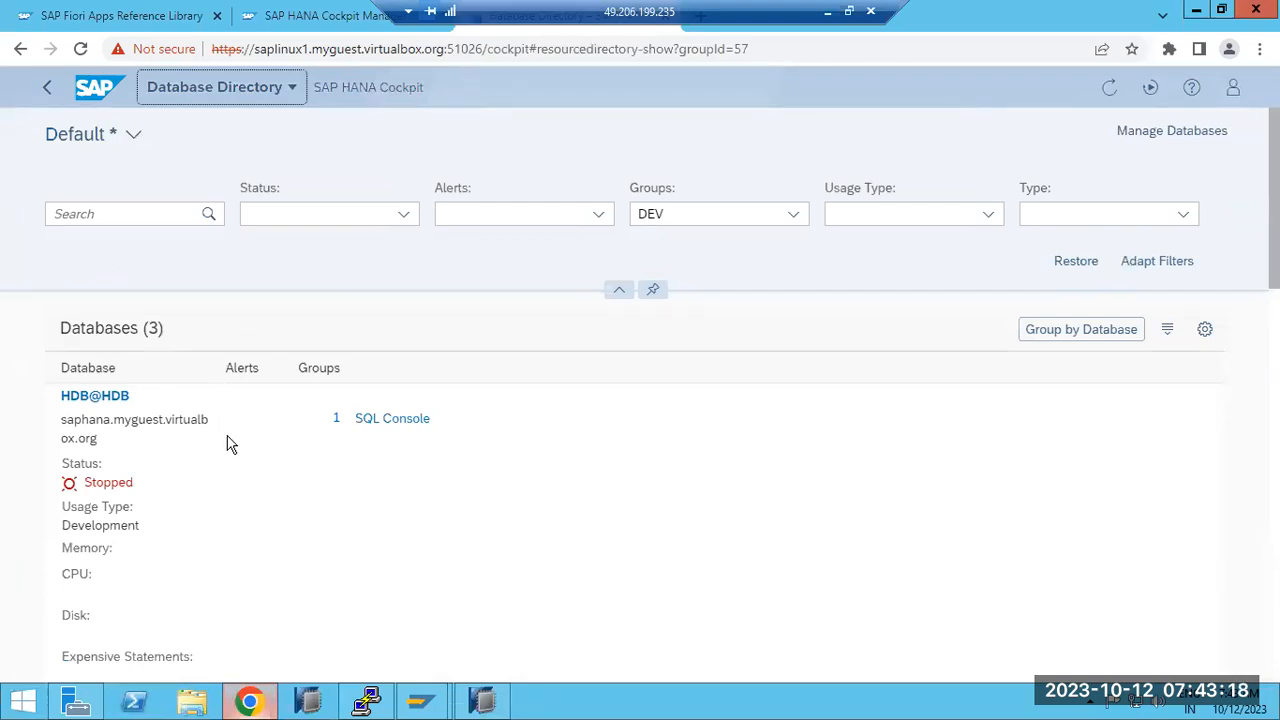
scroll(229, 443, "down", 3)
scroll(229, 443, "up", 3)
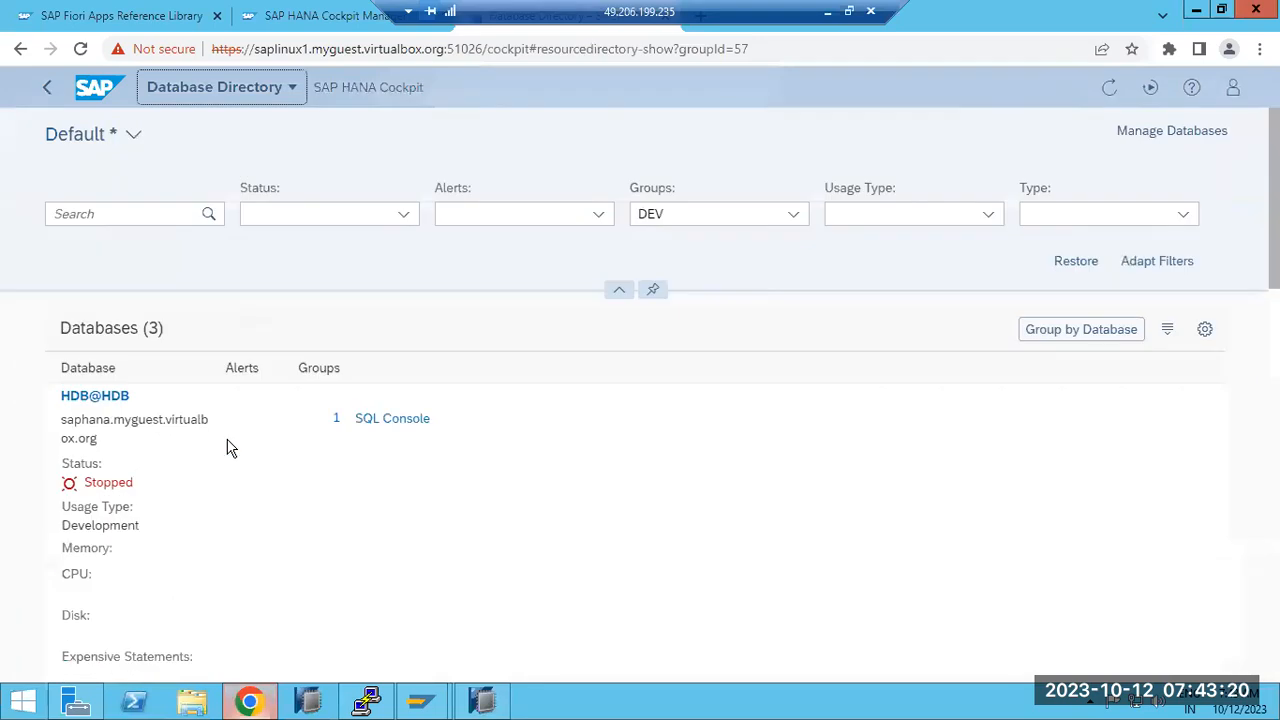
left_click(1072, 266)
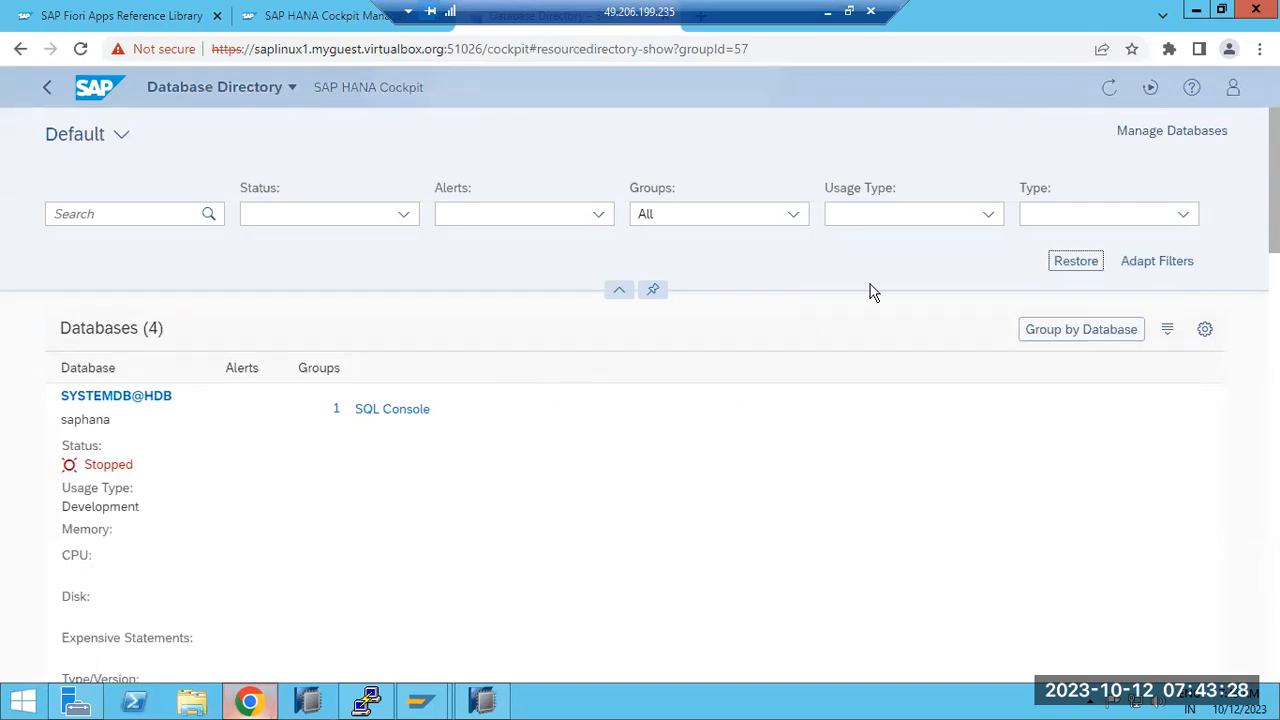
Step: Open the Manage Databases sign-in page and focus the HANA Username field
left_click(1133, 133)
left_click(657, 215)
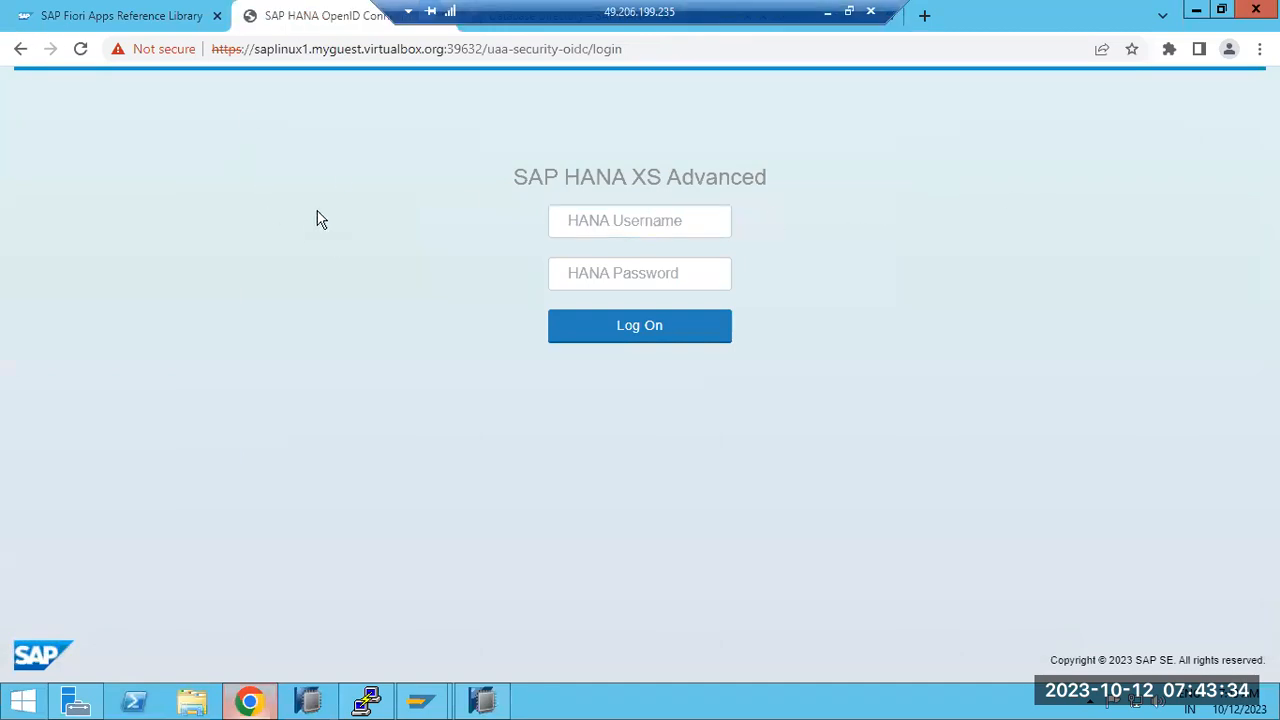
left_click(151, 15)
Step: Sign in to Cockpit Manager with the saved cockpit administrator username and its password
left_click(256, 18)
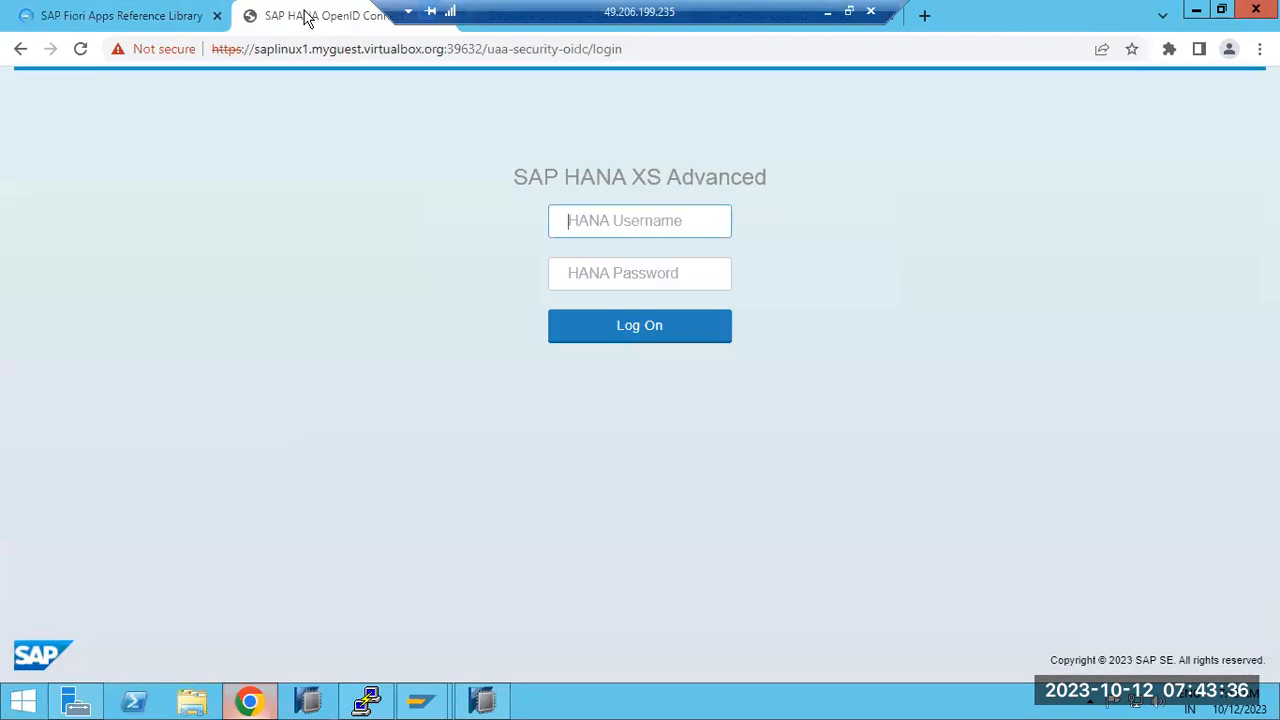
left_click(602, 220)
left_click(640, 268)
left_click(635, 267)
type("•")
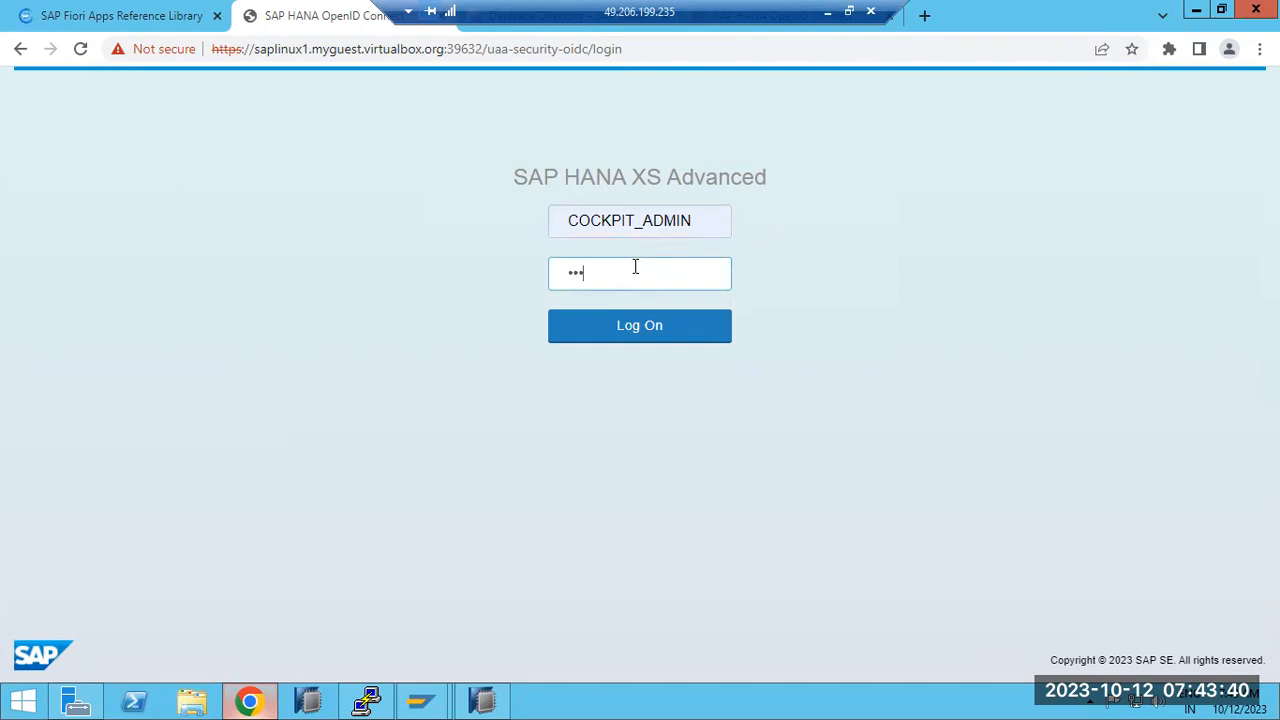
type("•••••••••")
key("Return")
left_click(482, 700)
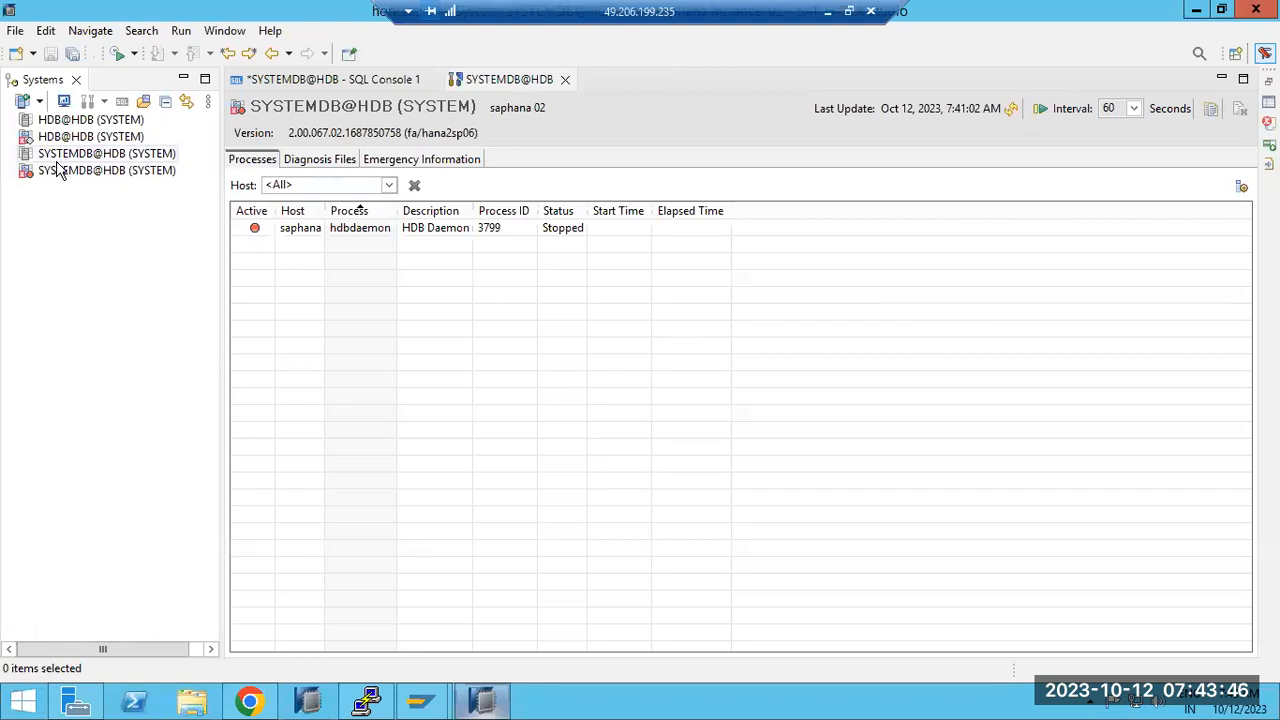
Step: Launch Backup and Recovery > Recover Tenant Database on the second SYSTEMDB@HDB system
left_click(60, 171)
right_click(60, 171)
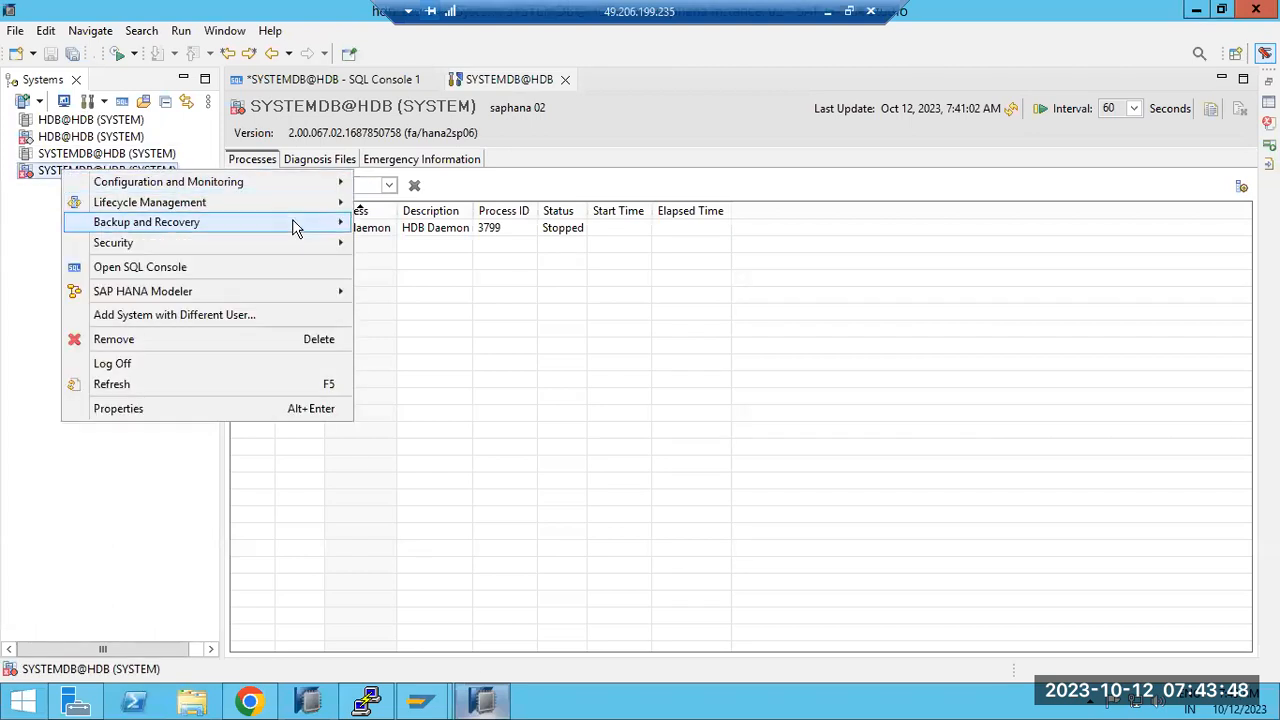
mouse_move(320, 224)
left_click(449, 310)
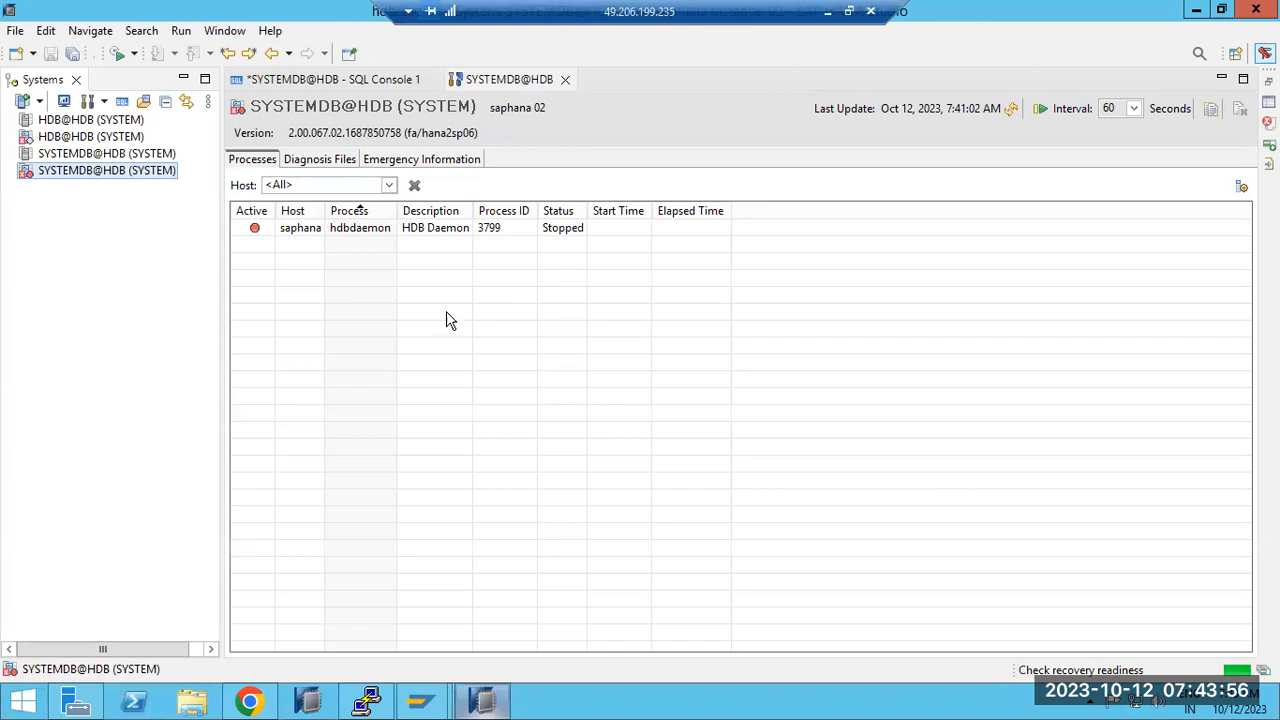
left_click(249, 700)
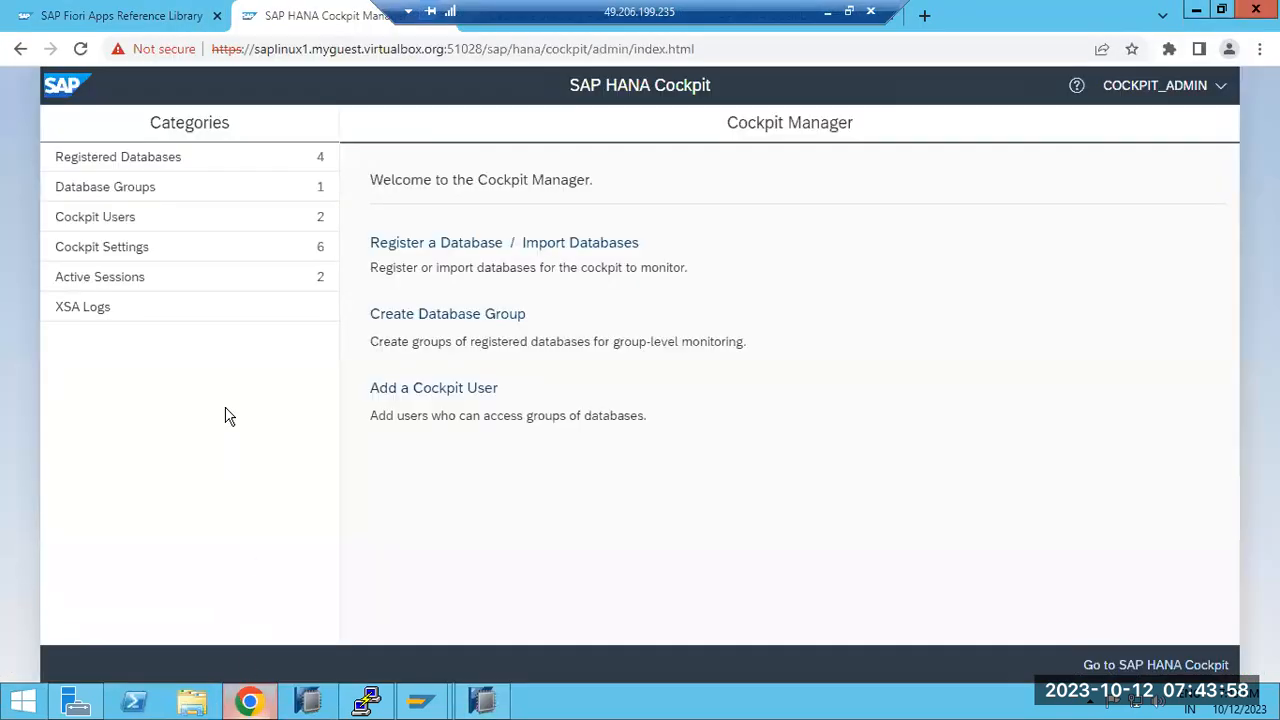
Step: Go to SAP HANA Cockpit and open SYSTEMDB@HDB's overview from the DEV group
left_click(1156, 665)
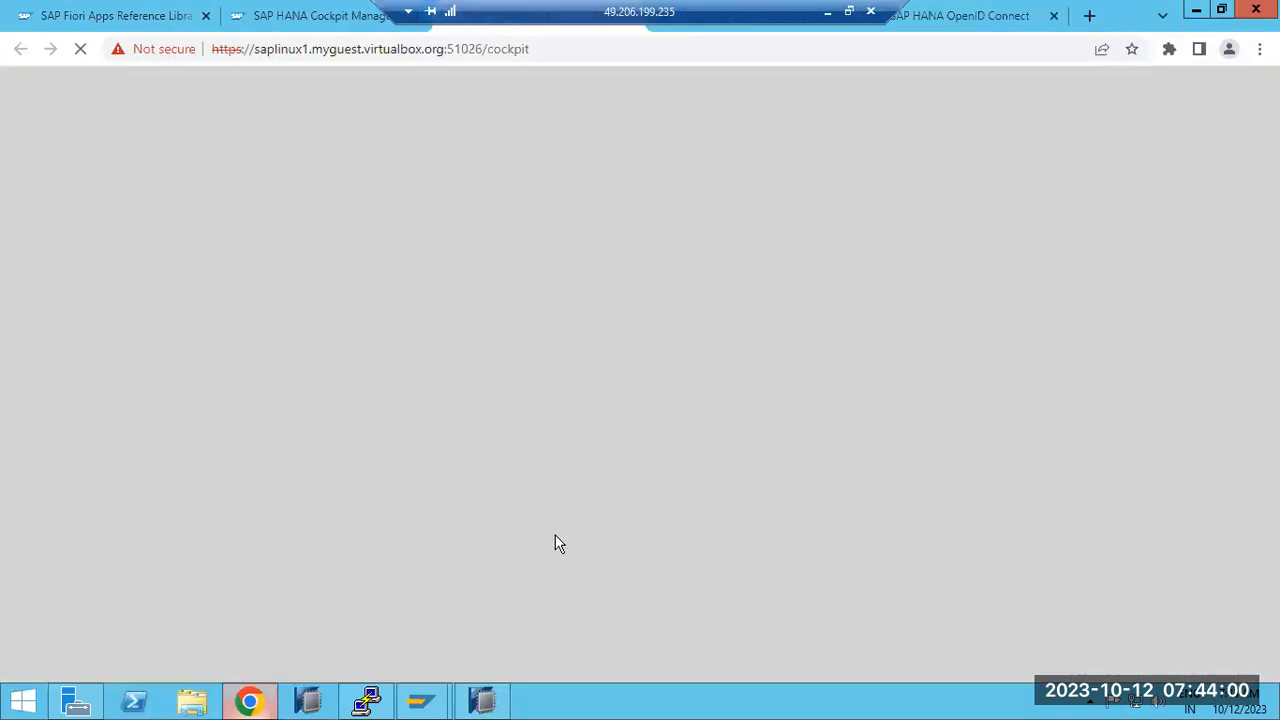
left_click(247, 702)
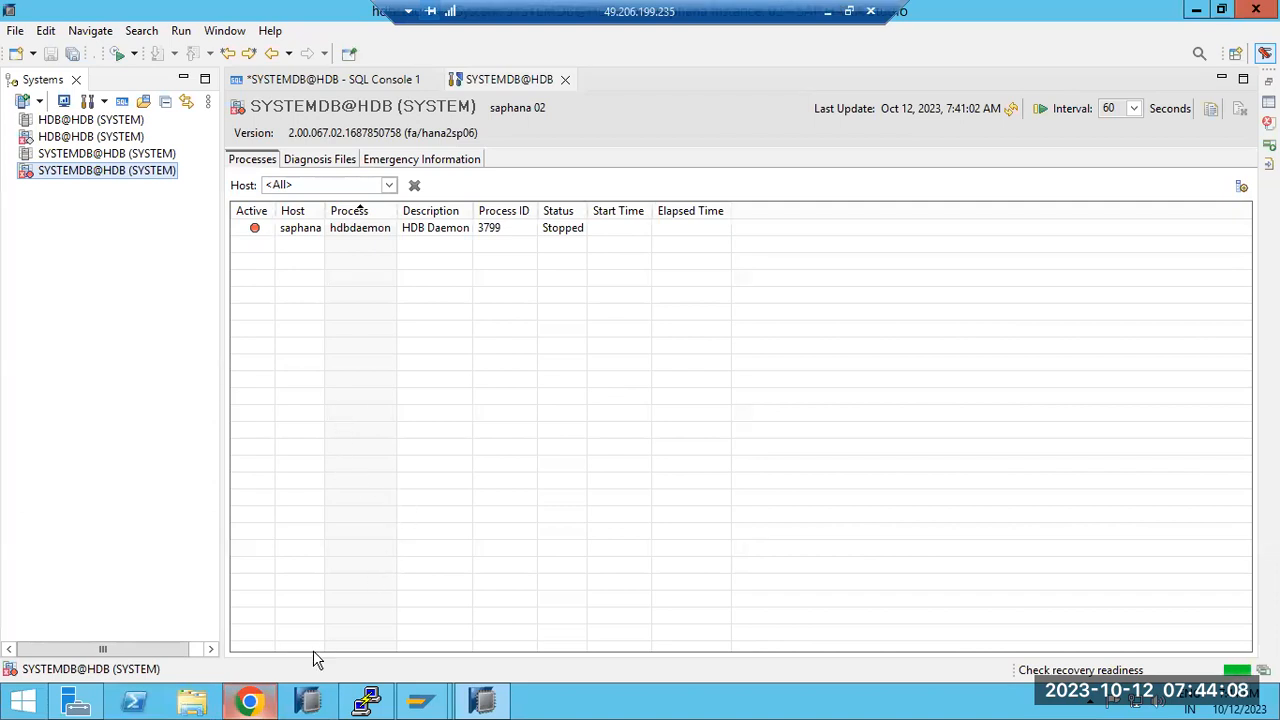
left_click(249, 700)
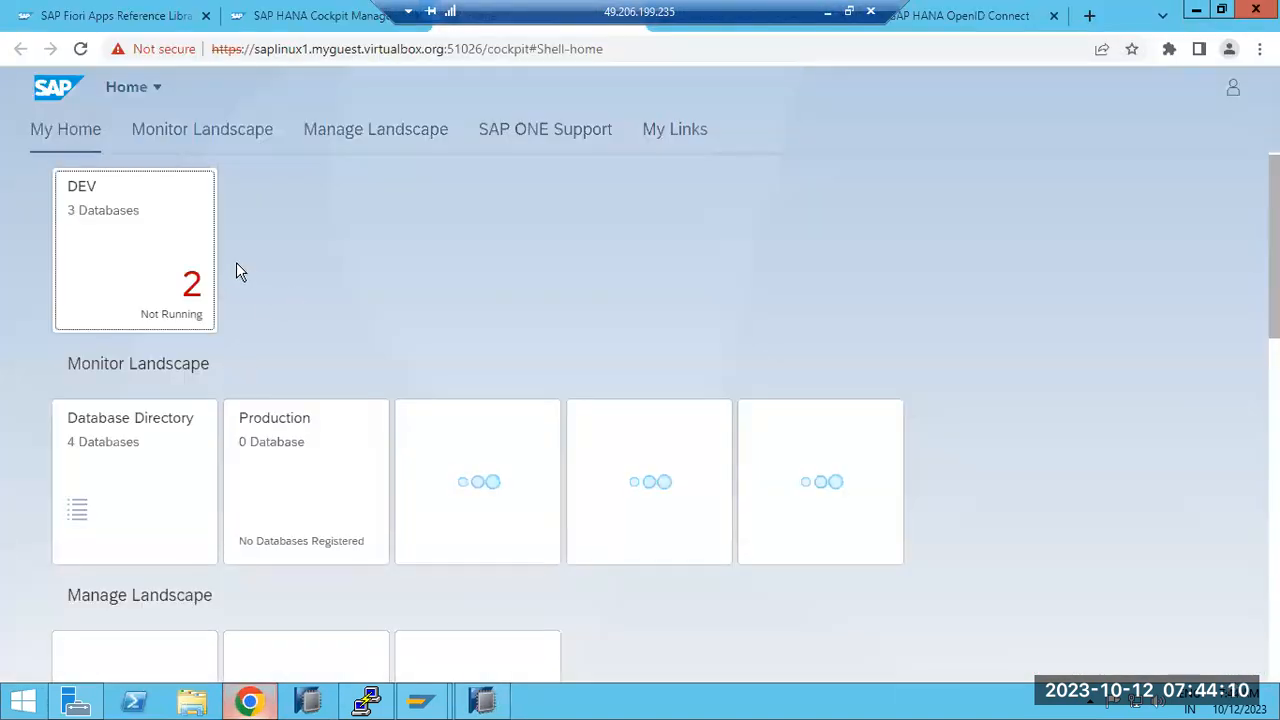
left_click(178, 246)
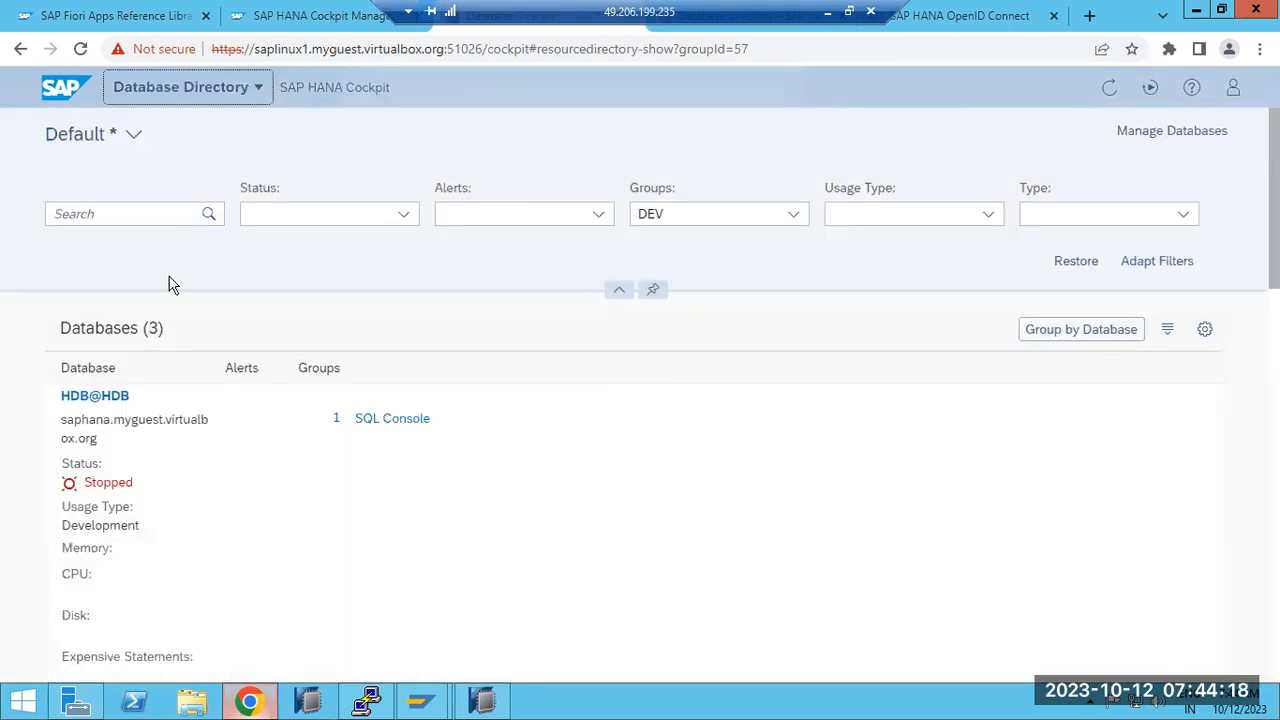
scroll(225, 530, "down", 5)
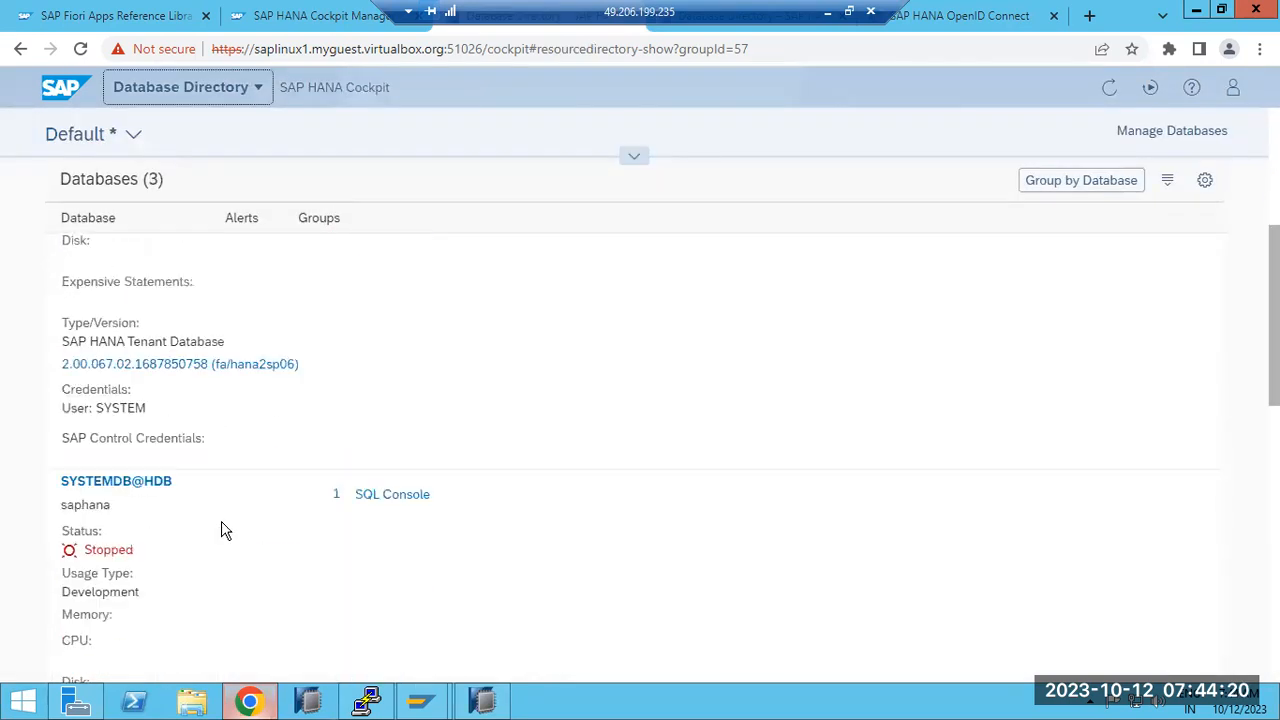
left_click(123, 487)
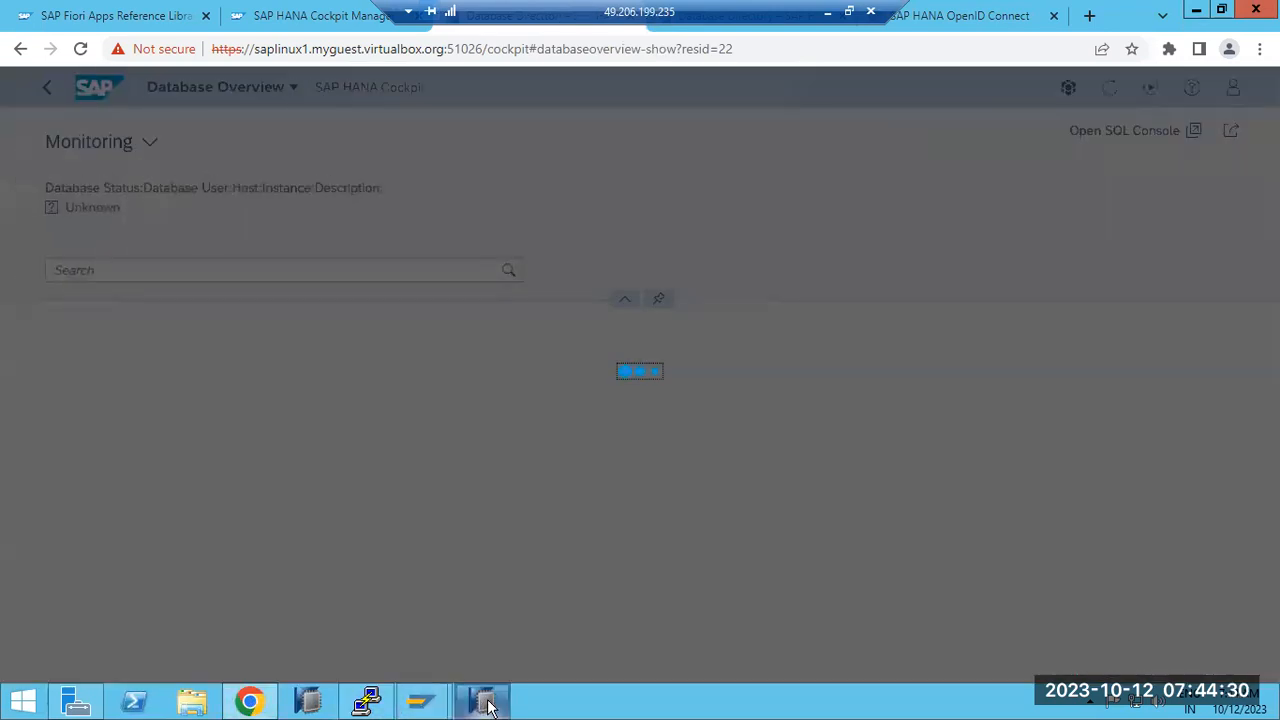
Step: Rerun HDB info in the PuTTY terminal to recheck instance processes
left_click(485, 704)
left_click(369, 700)
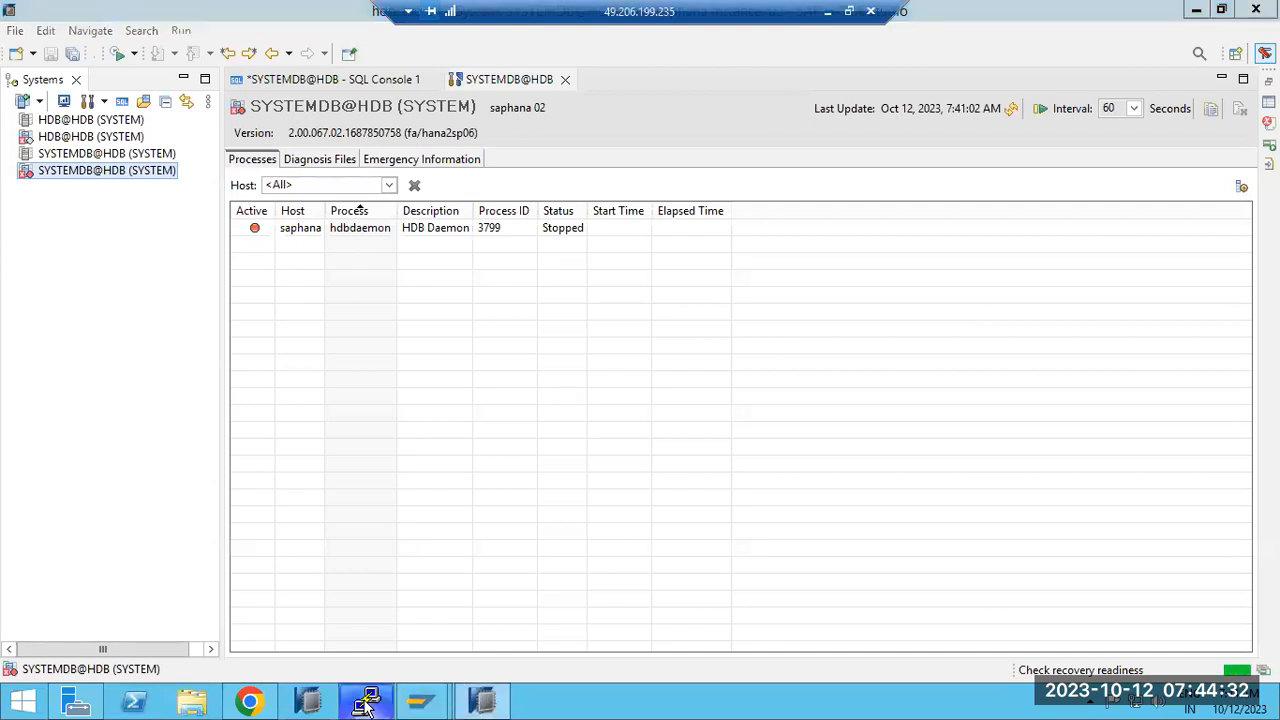
key("Up")
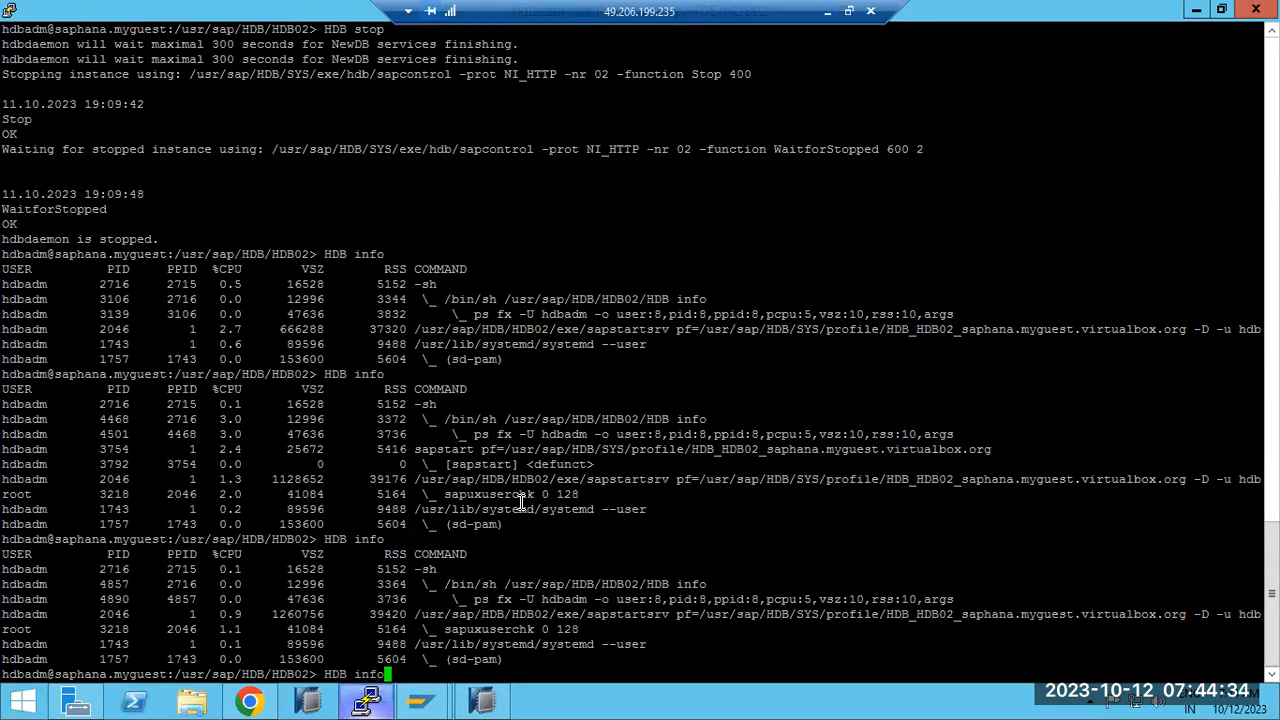
key("Return")
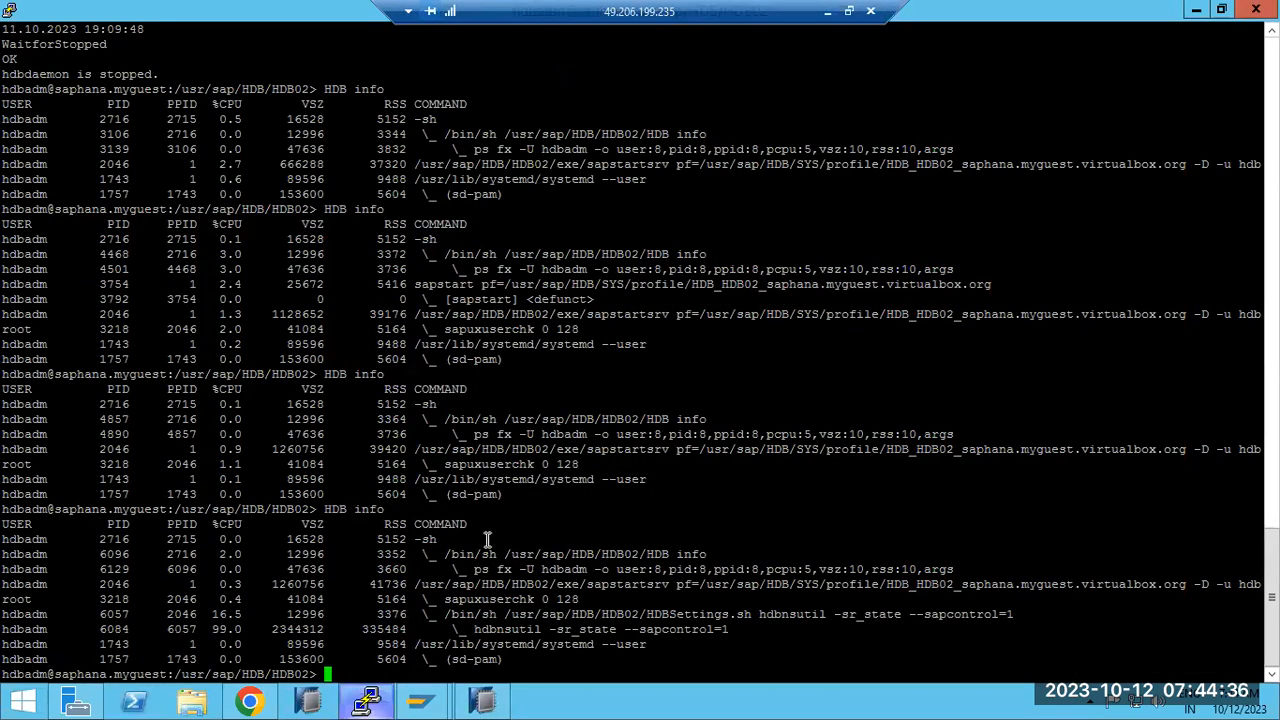
Step: Search the SYSTEMDB@HDB overview for 'rec', then start the database and confirm with Yes
left_click(249, 700)
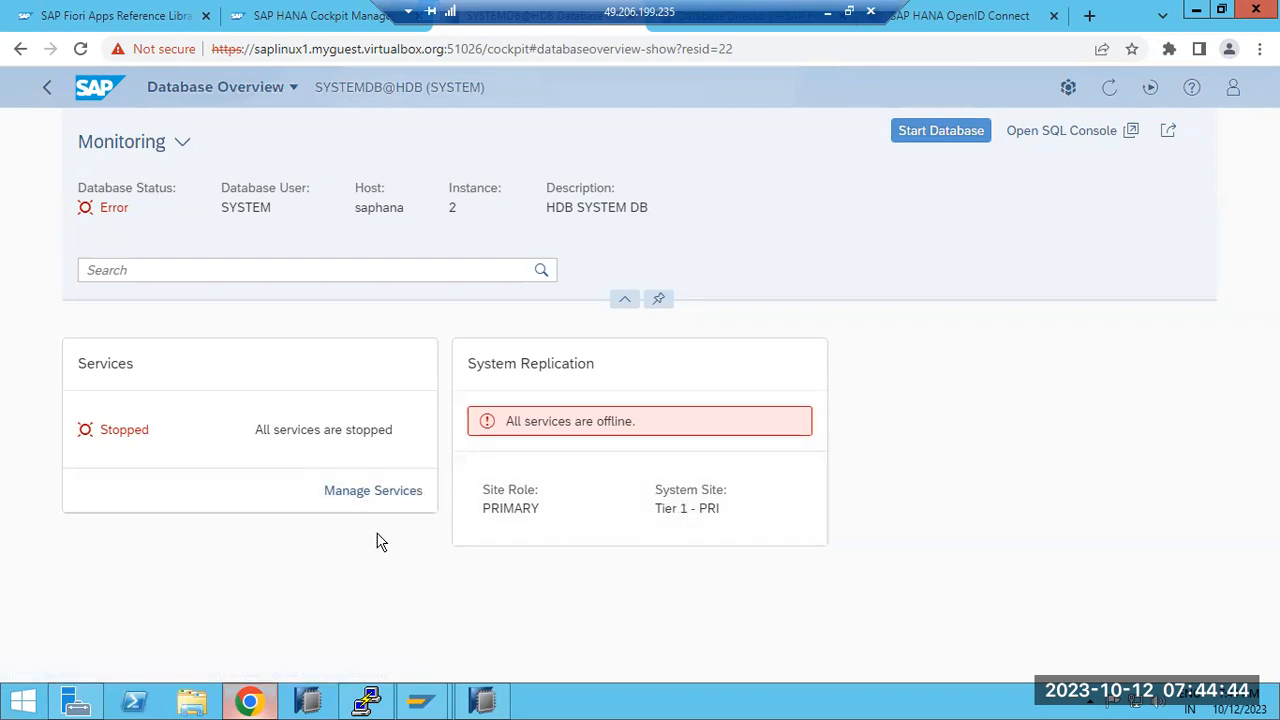
left_click(221, 270)
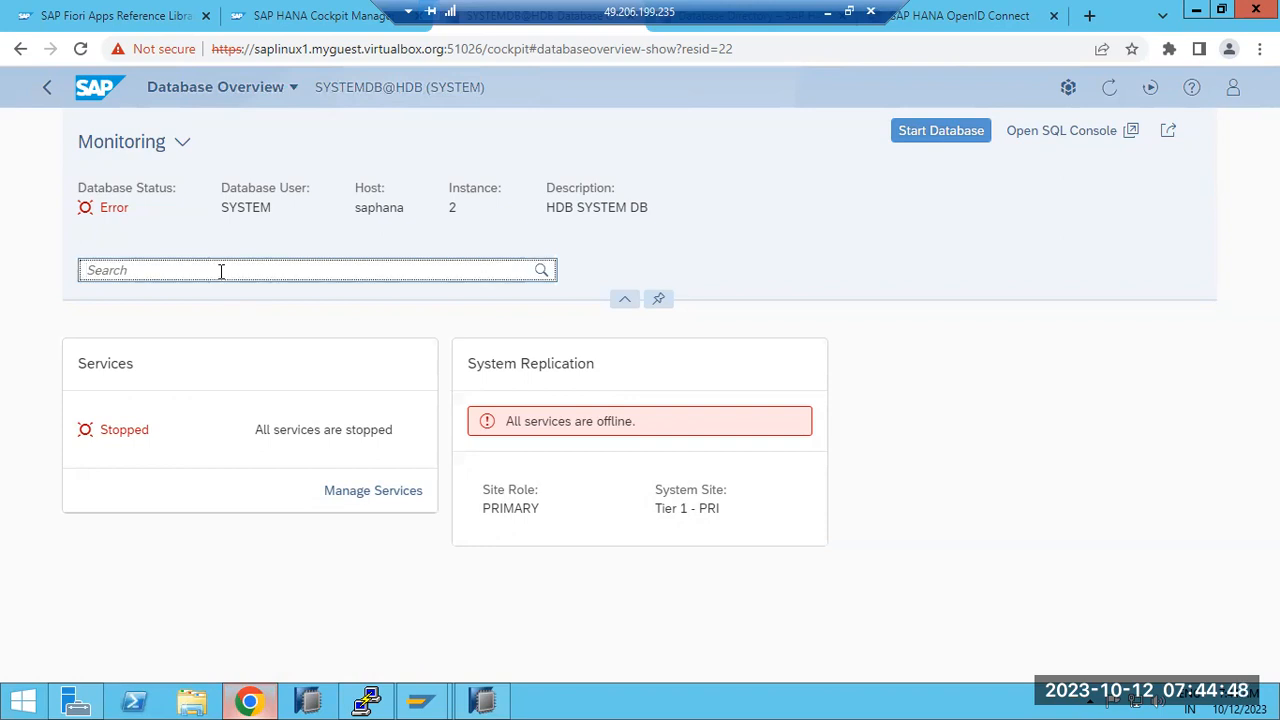
type("recov")
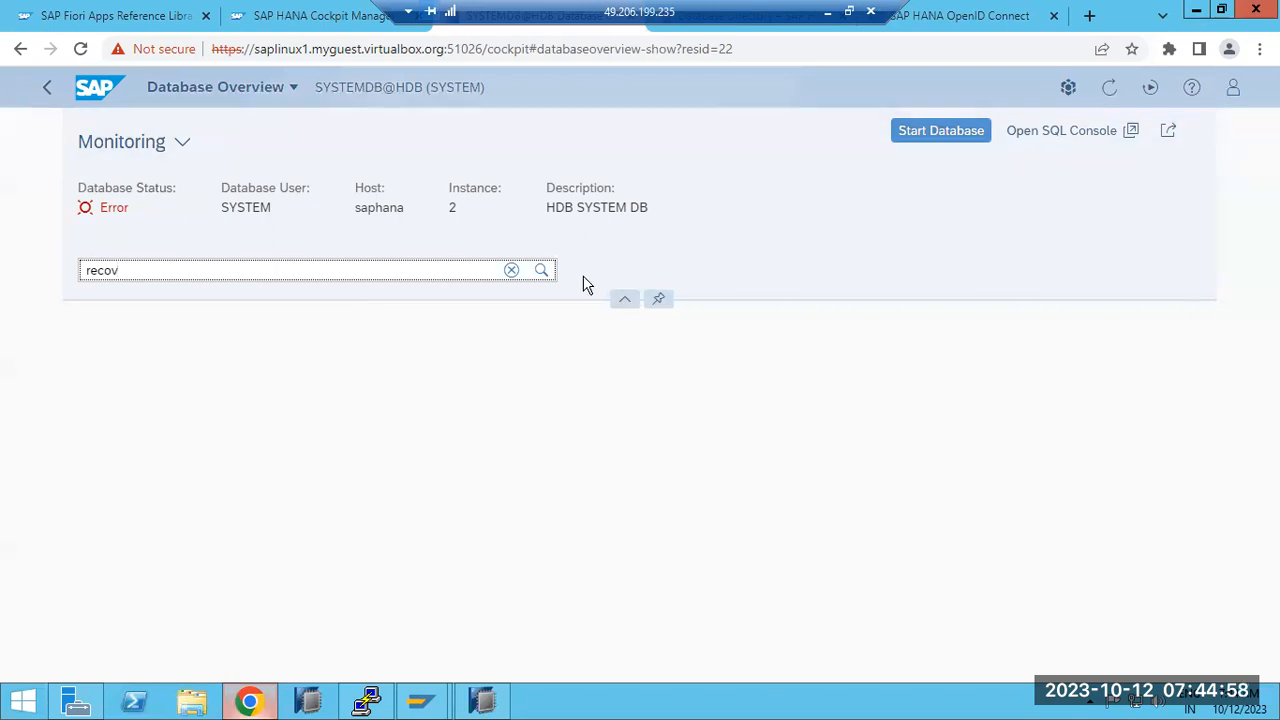
left_click(906, 130)
left_click(705, 418)
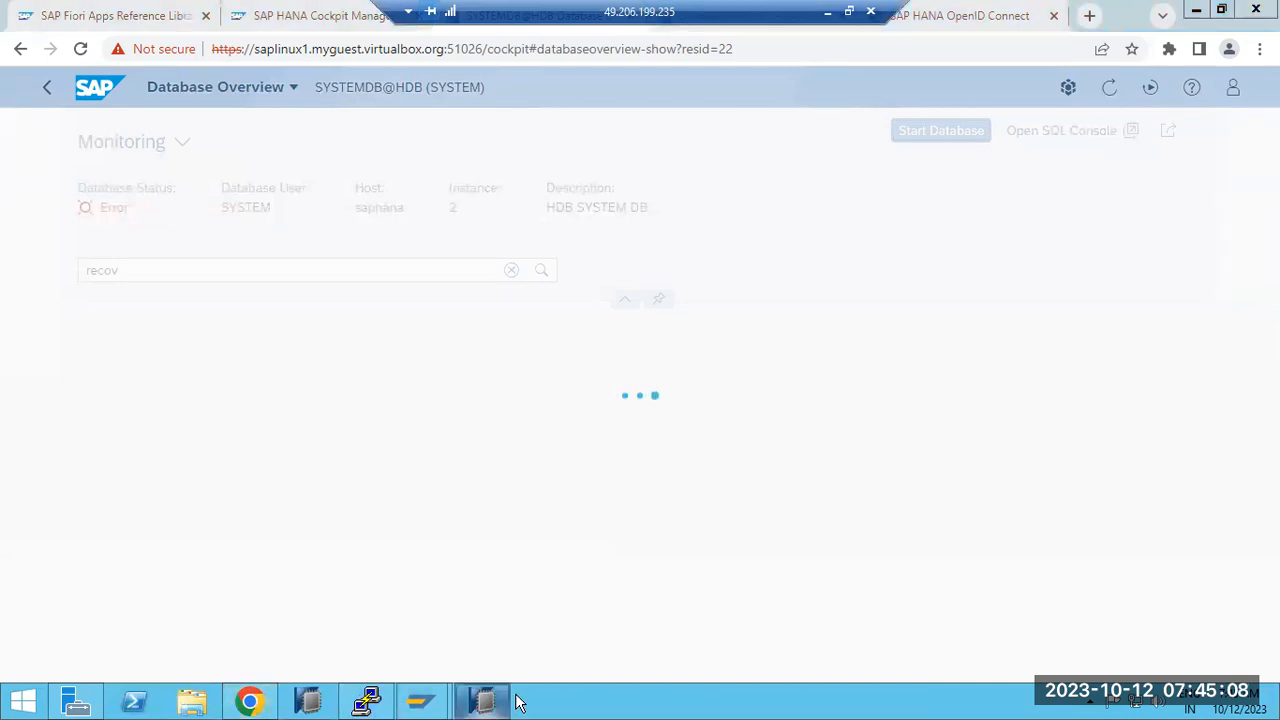
Step: Refresh the SYSTEMDB@HDB Processes list in HANA Studio repeatedly until services start
left_click(463, 705)
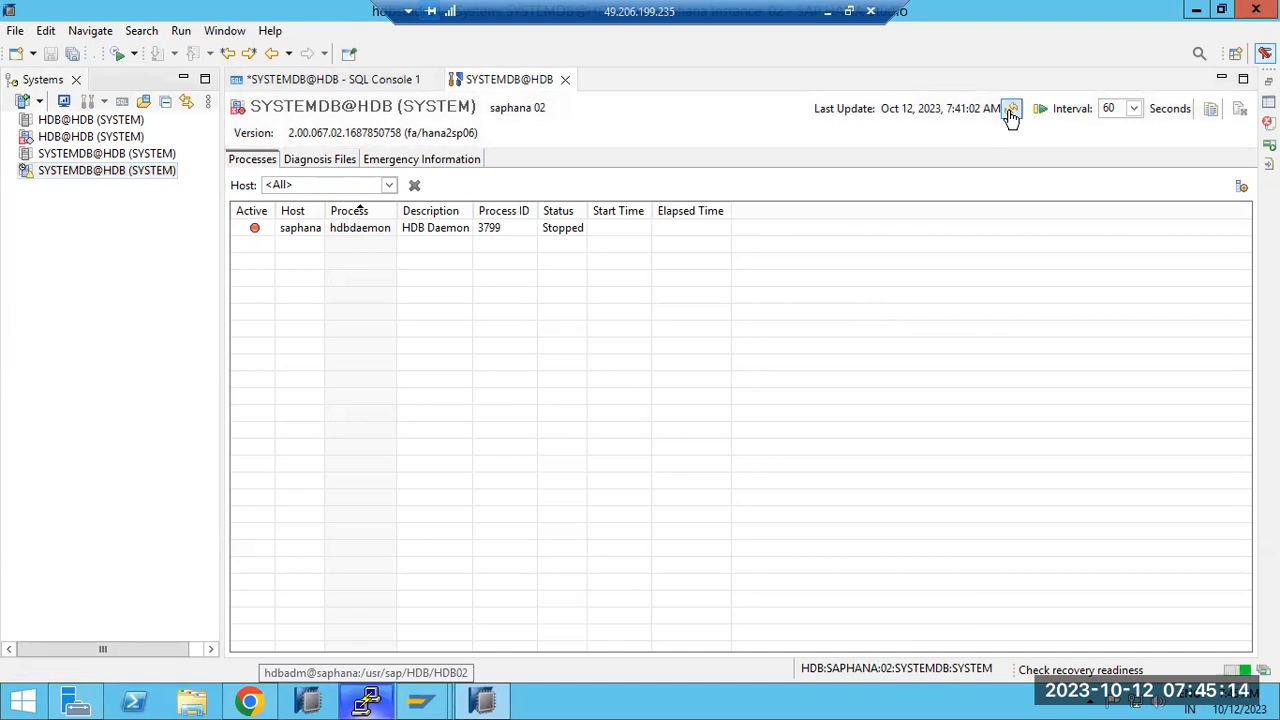
left_click(1012, 112)
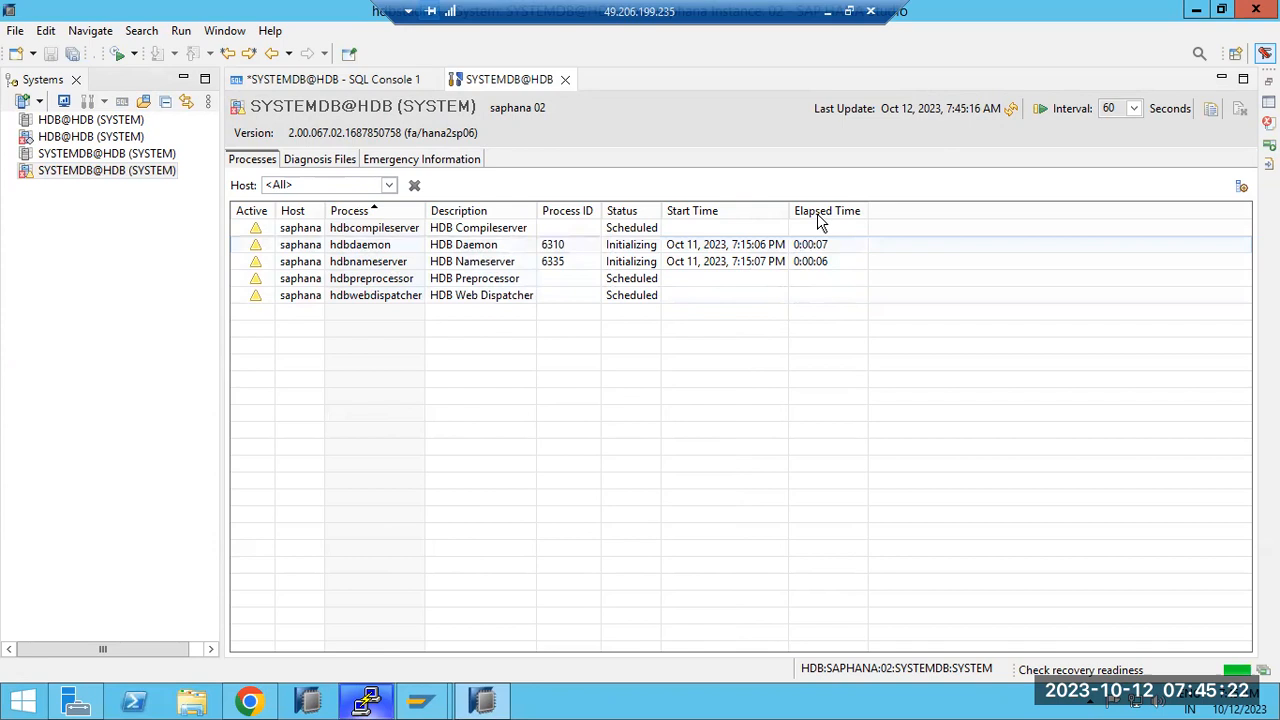
left_click(1017, 114)
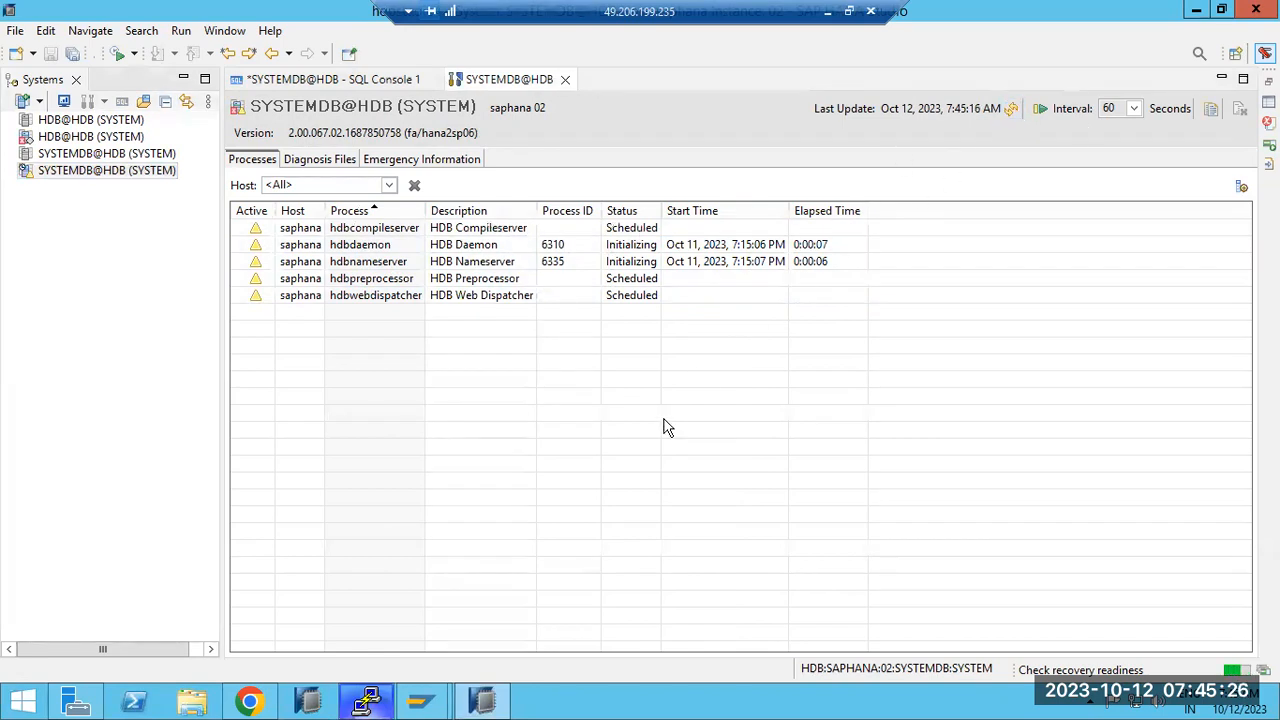
left_click(305, 705)
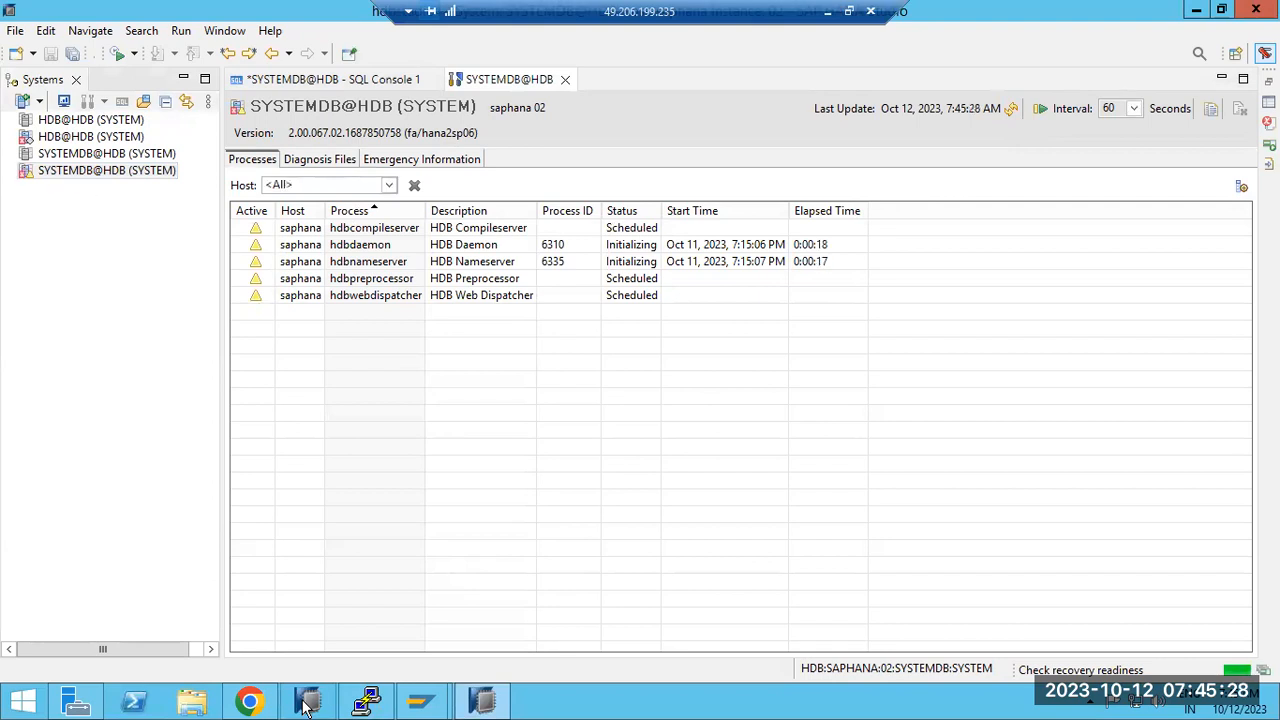
left_click(255, 703)
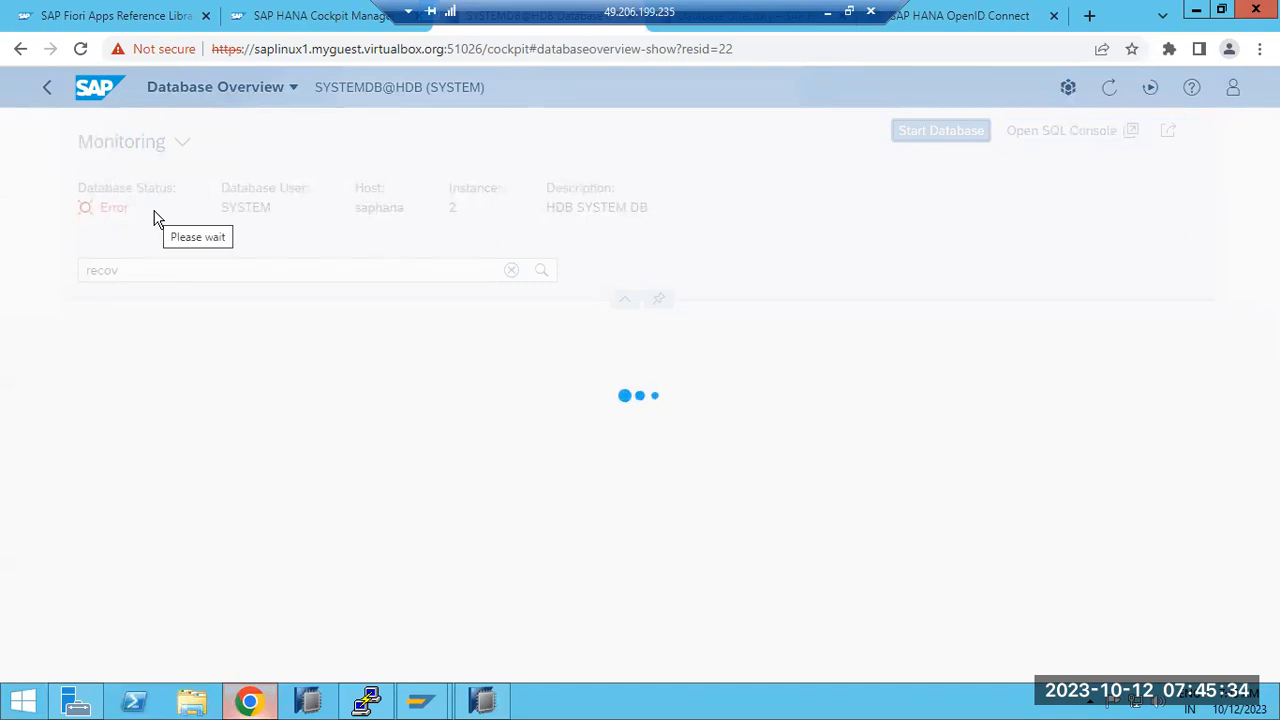
left_click(481, 700)
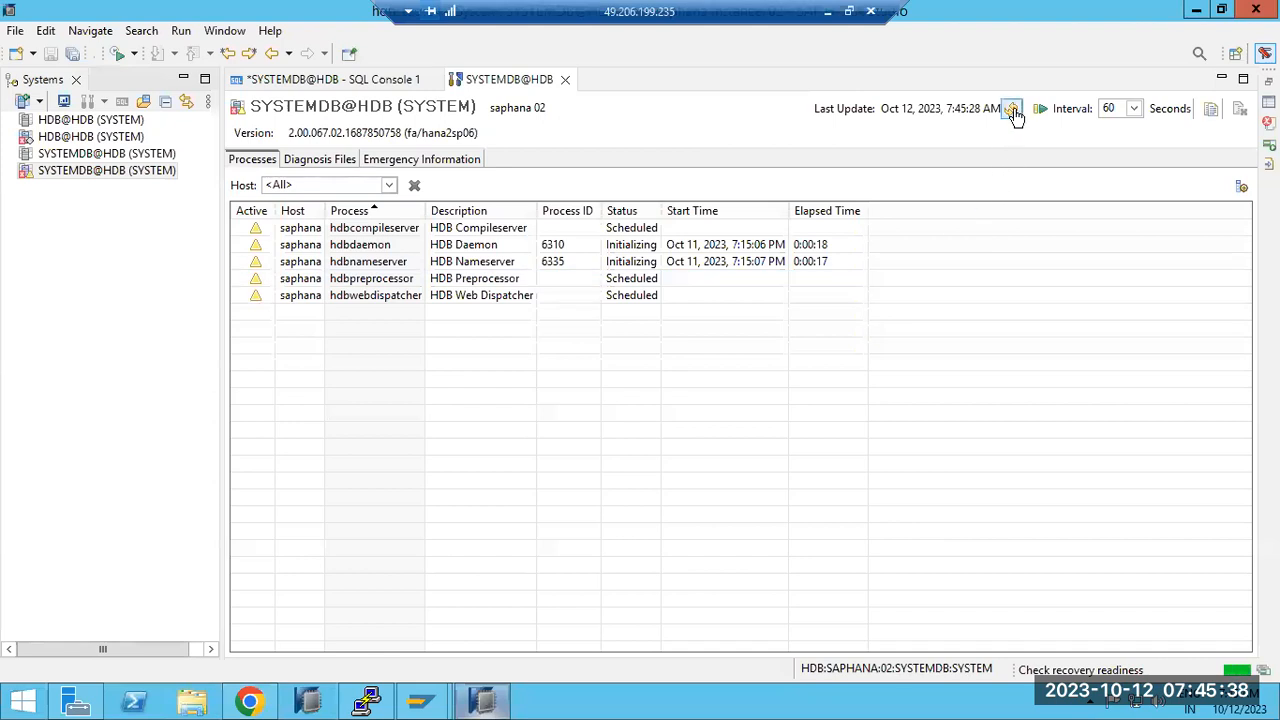
left_click(1014, 112)
Step: Try opening the HDB@HDB tenant, dismiss its connection error, and select SYSTEMDB@HDB
left_click(50, 136)
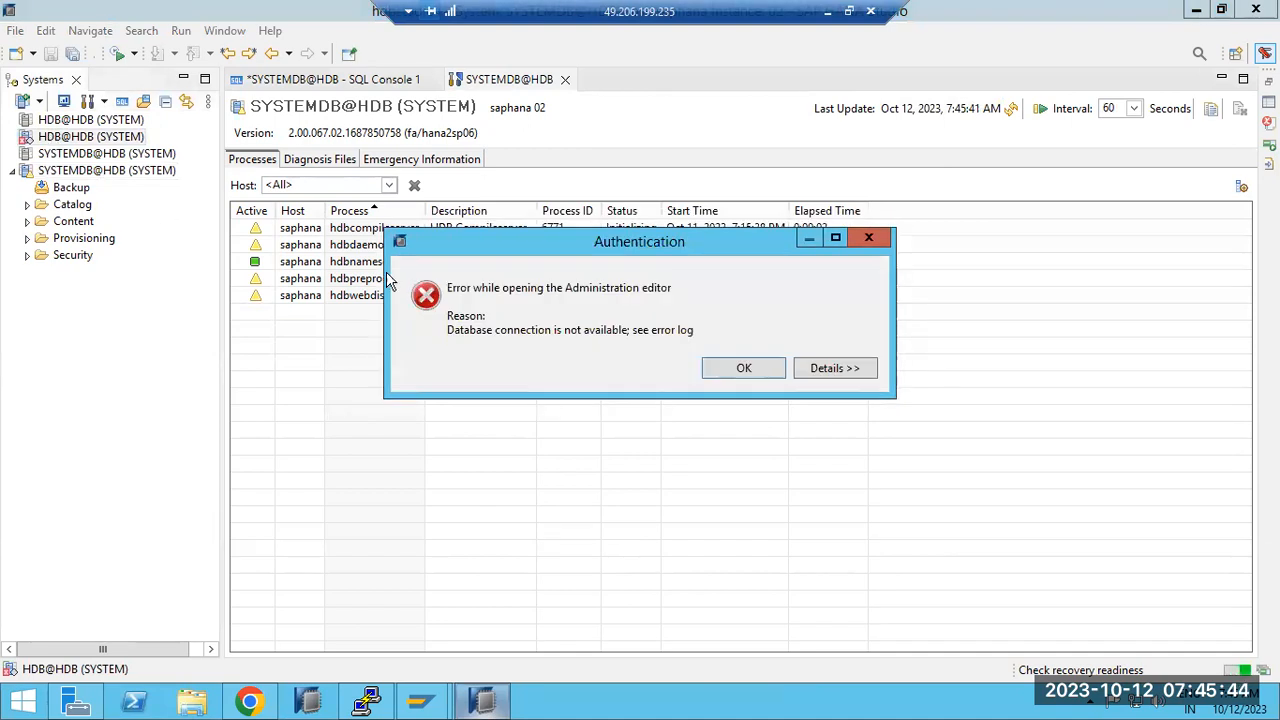
left_click(866, 240)
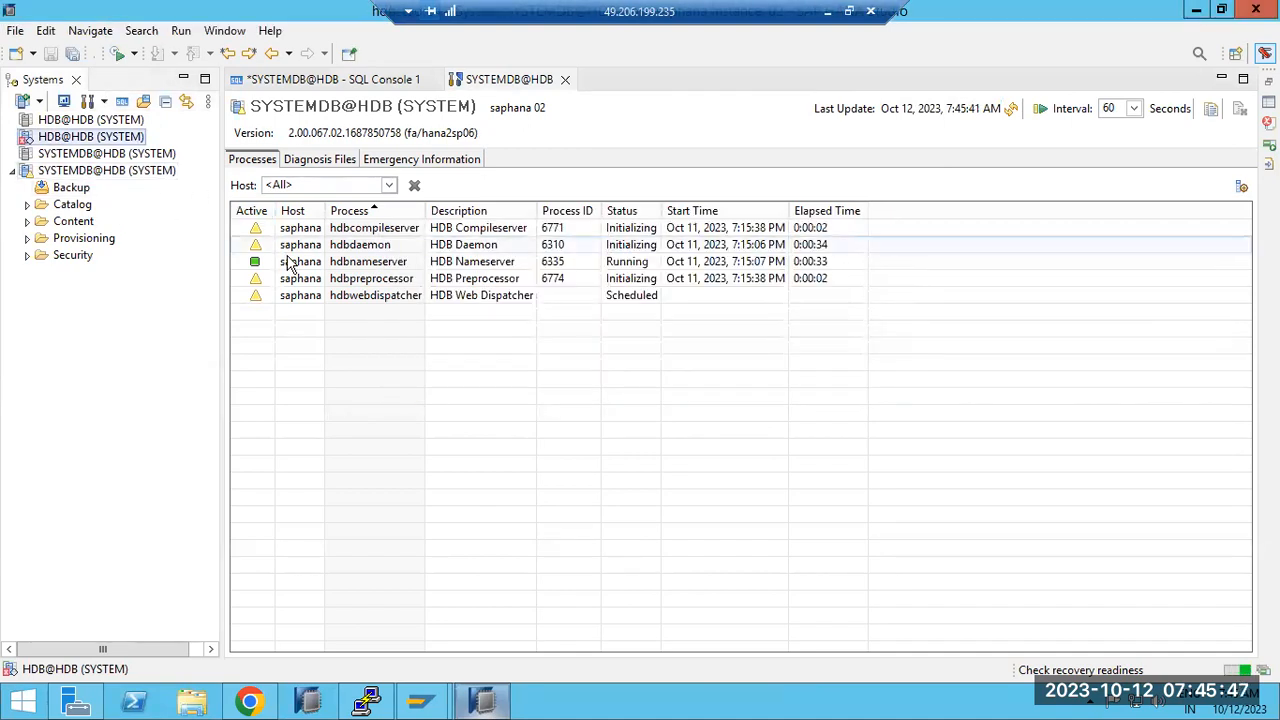
left_click(95, 175)
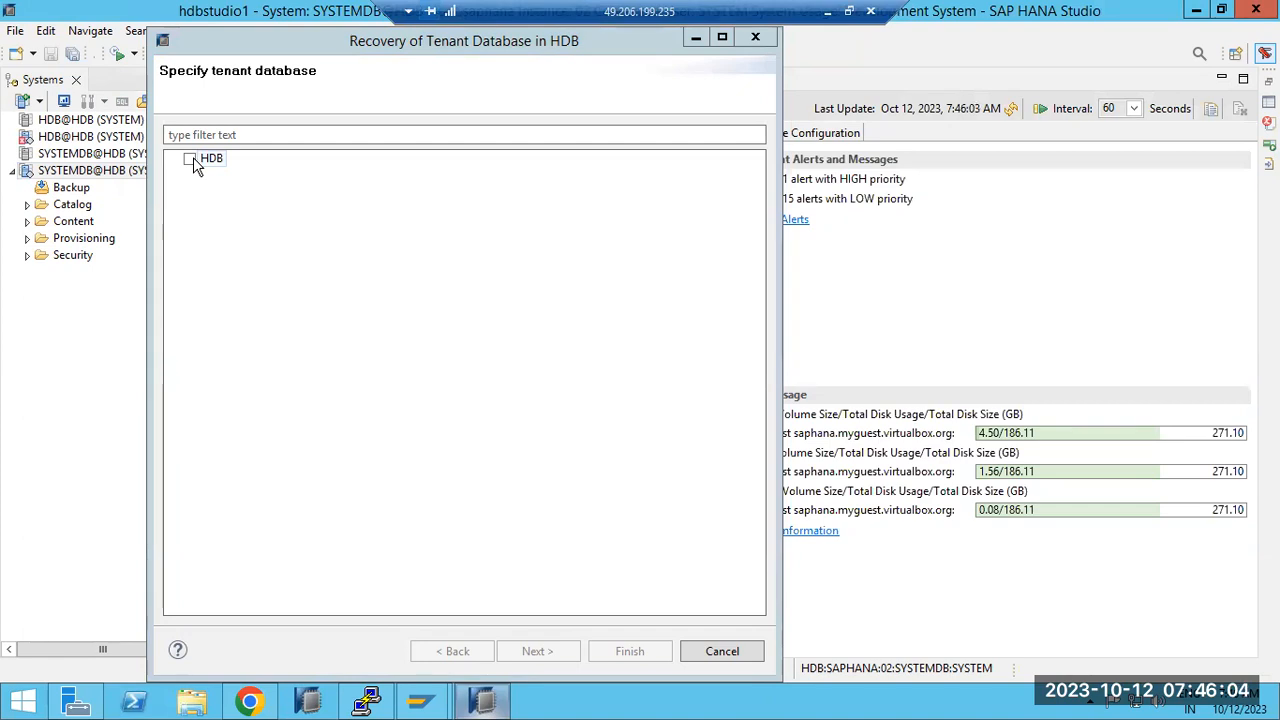
left_click(193, 159)
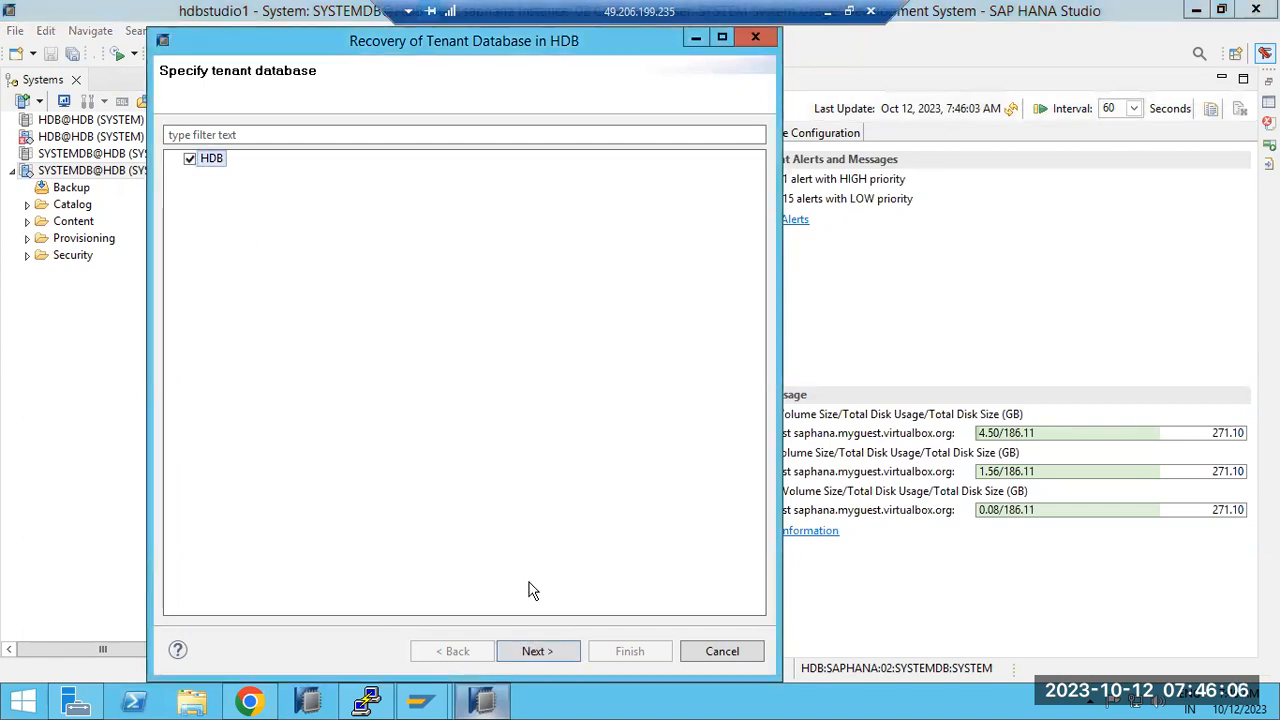
left_click(537, 651)
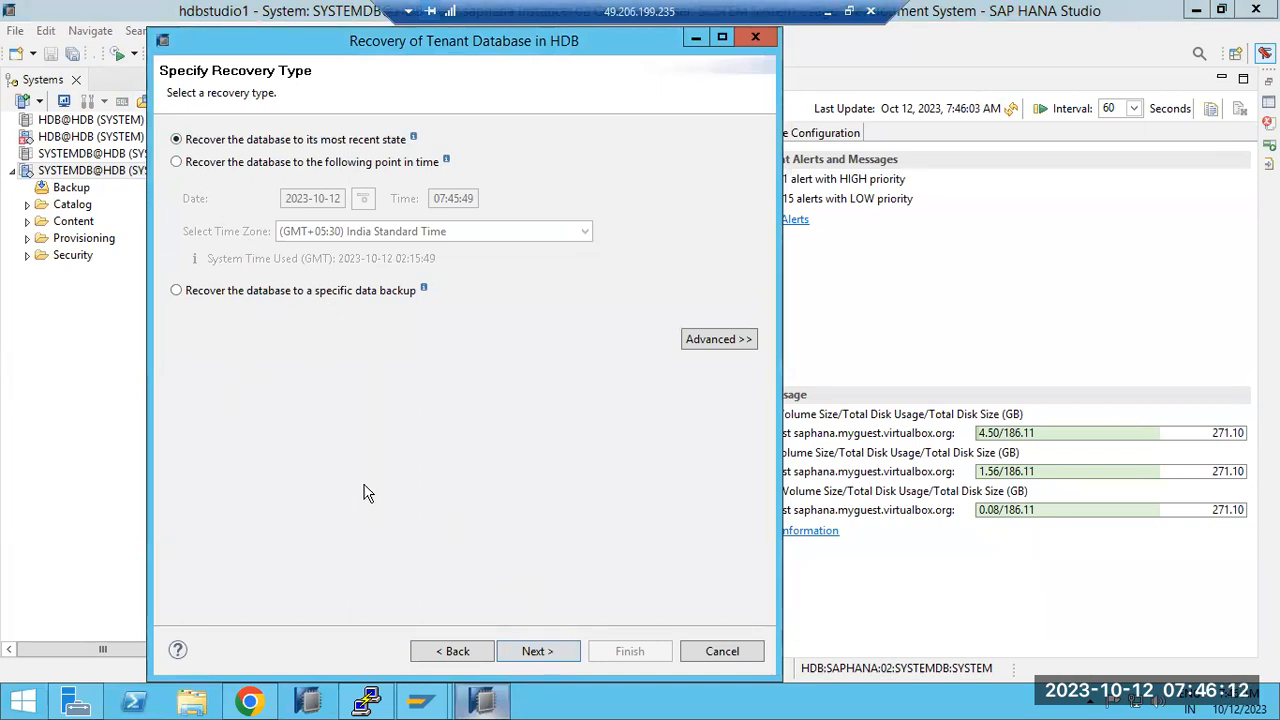
left_click(331, 170)
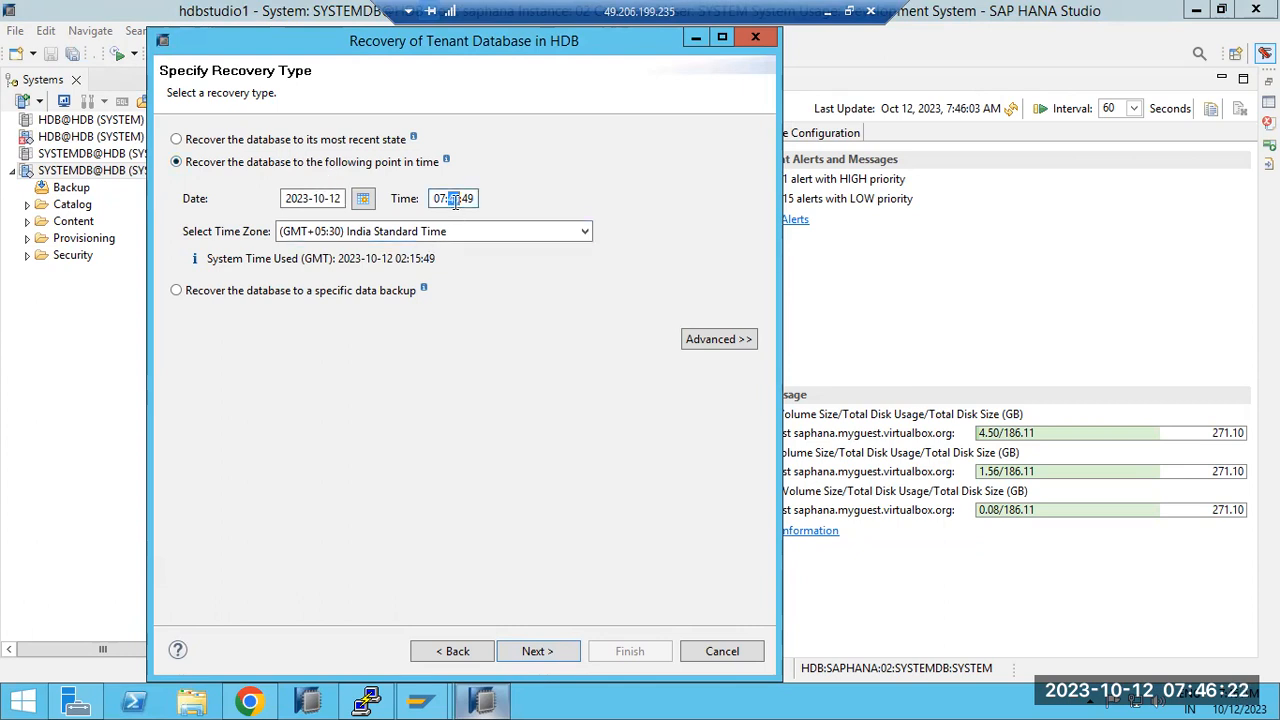
type("30")
left_click(533, 651)
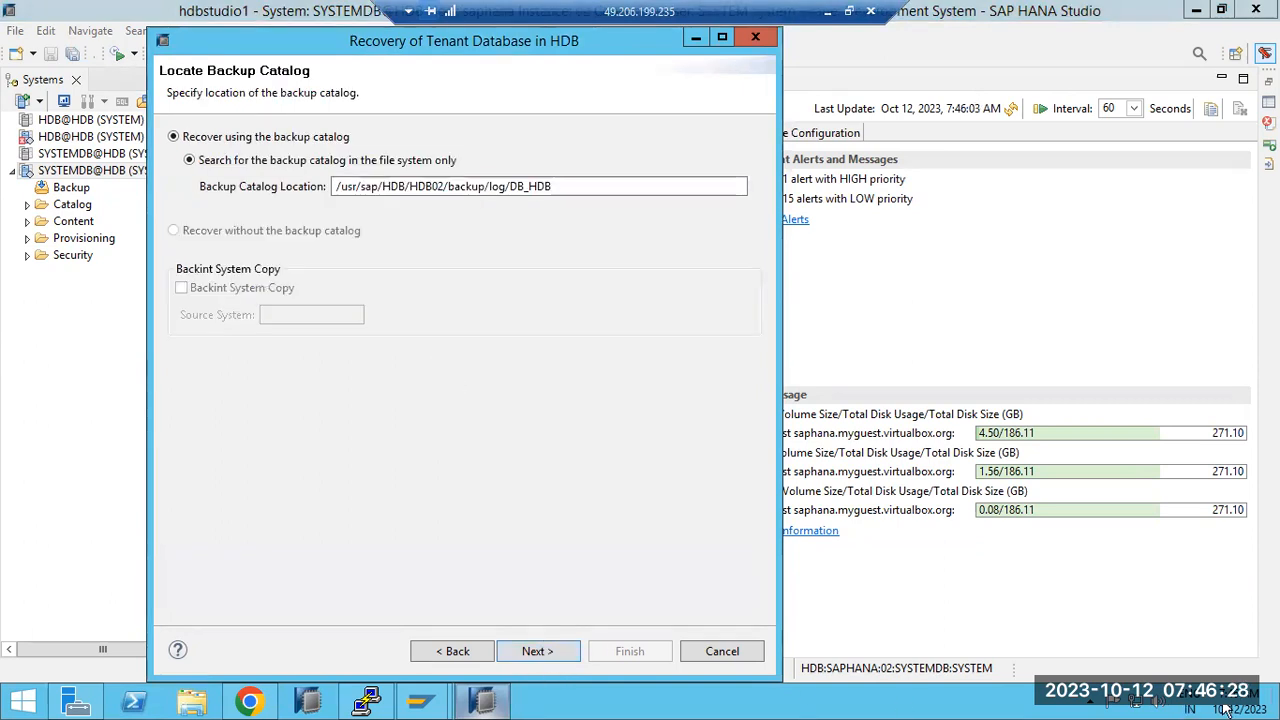
Step: Accept the catalog, stop HDB, keep the complete data backup and log location, and launch recovery
left_click(533, 651)
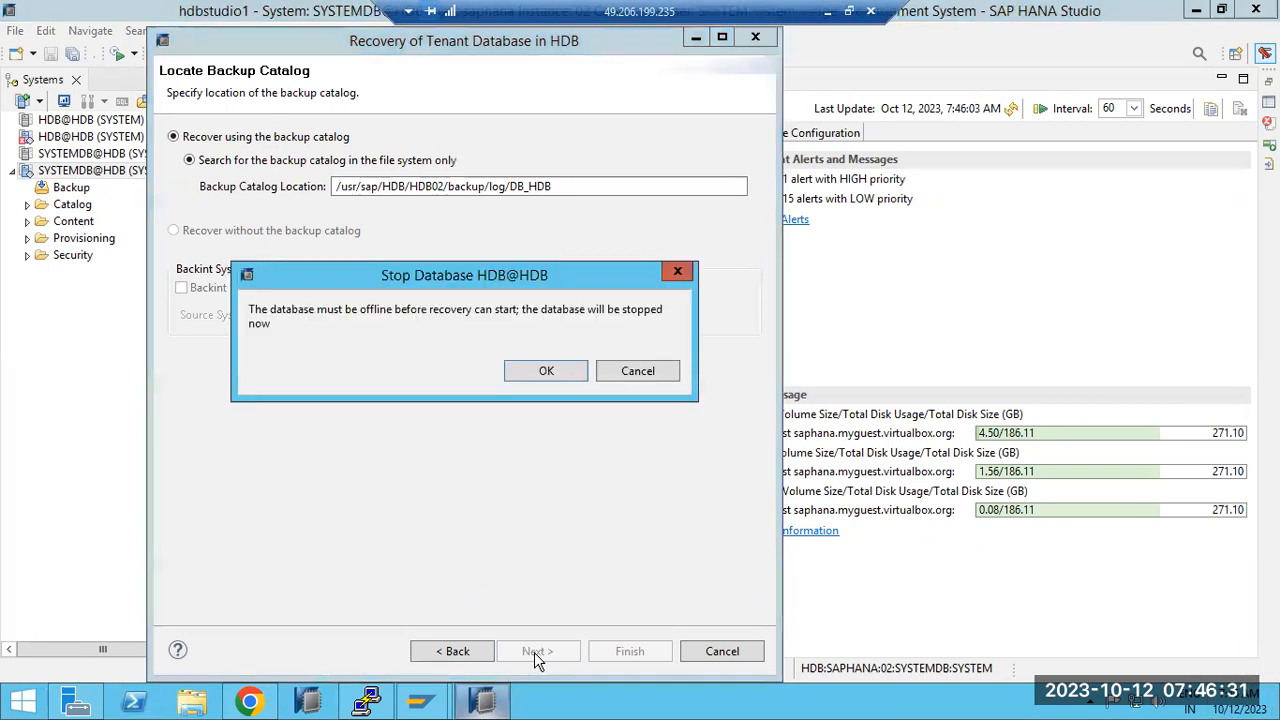
left_click(545, 372)
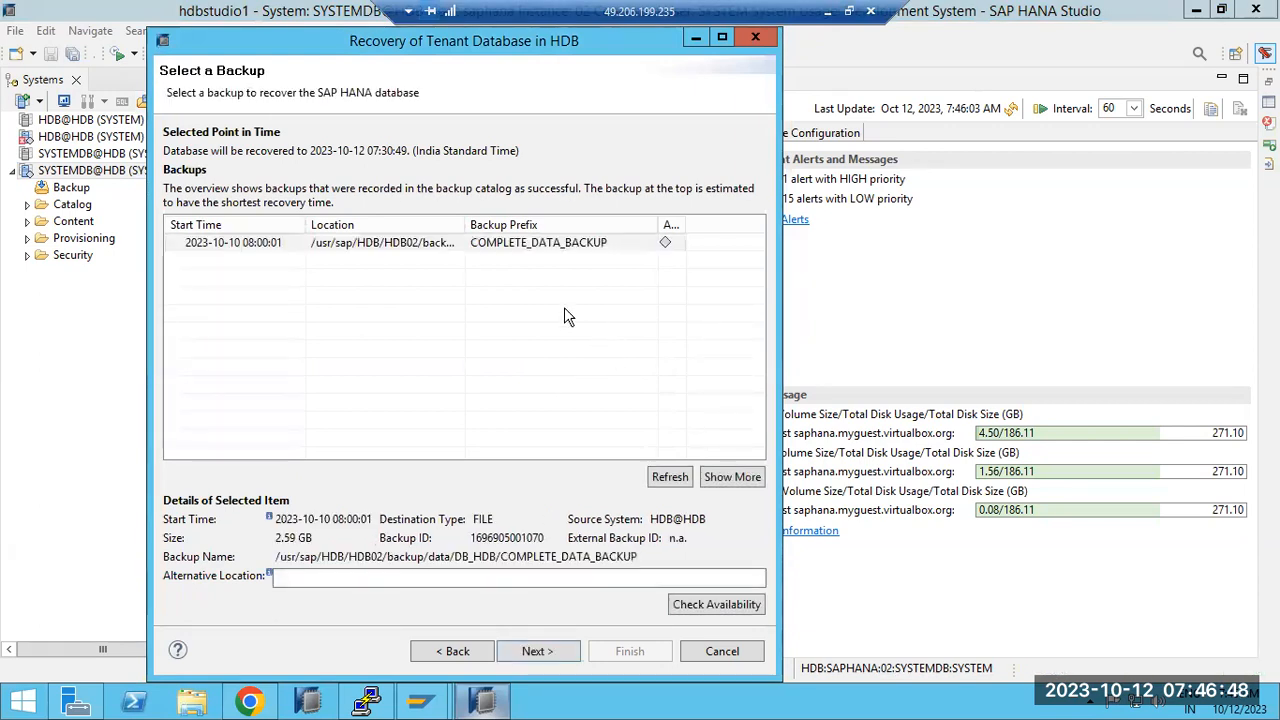
left_click(532, 652)
left_click(415, 254)
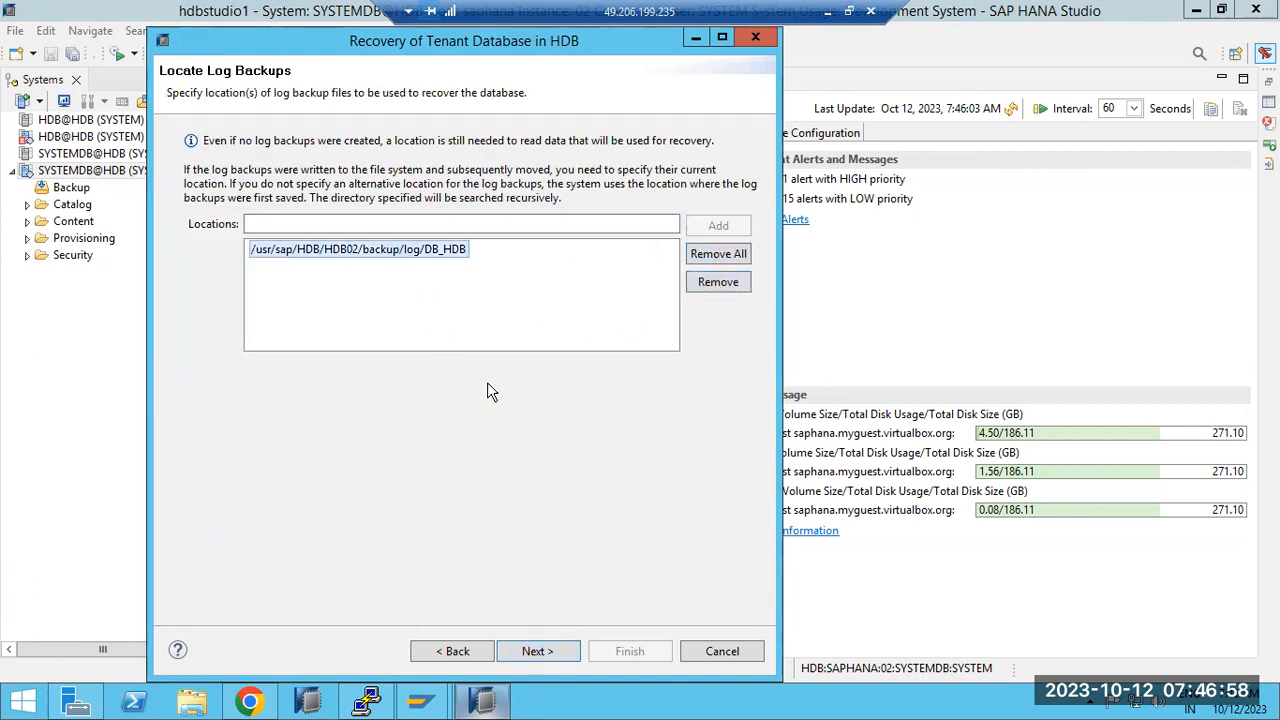
left_click(541, 652)
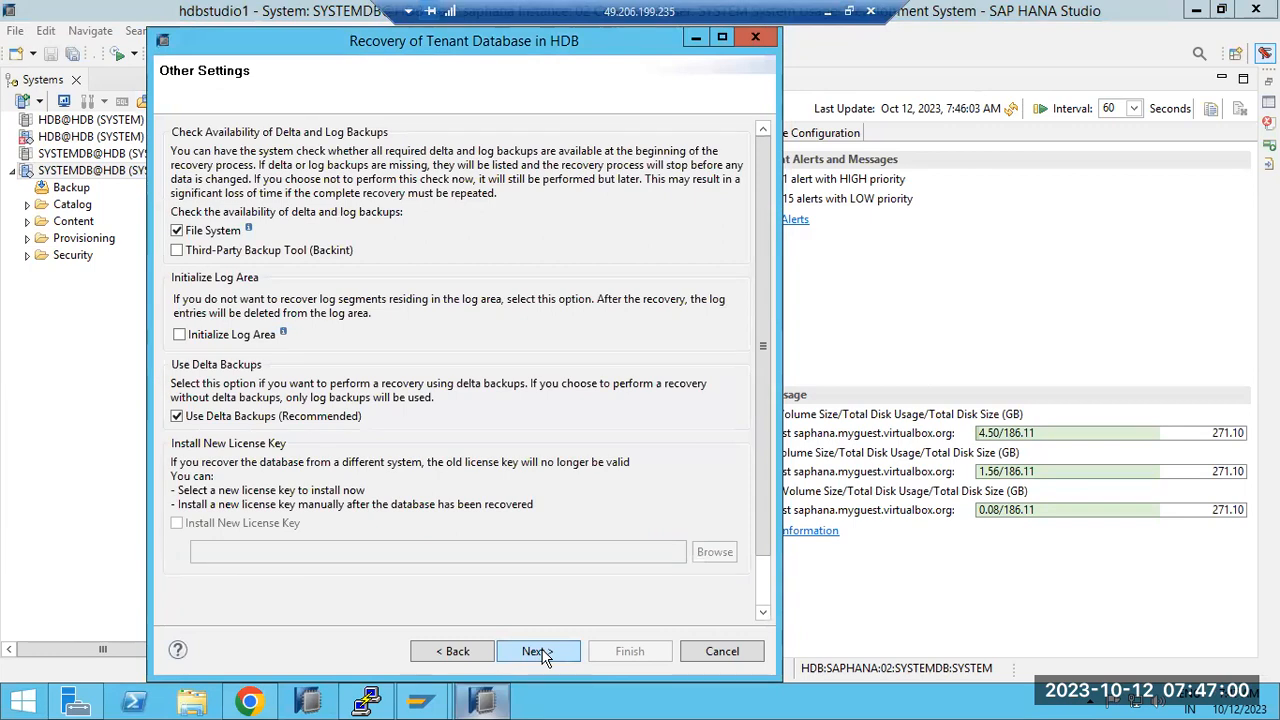
left_click(541, 652)
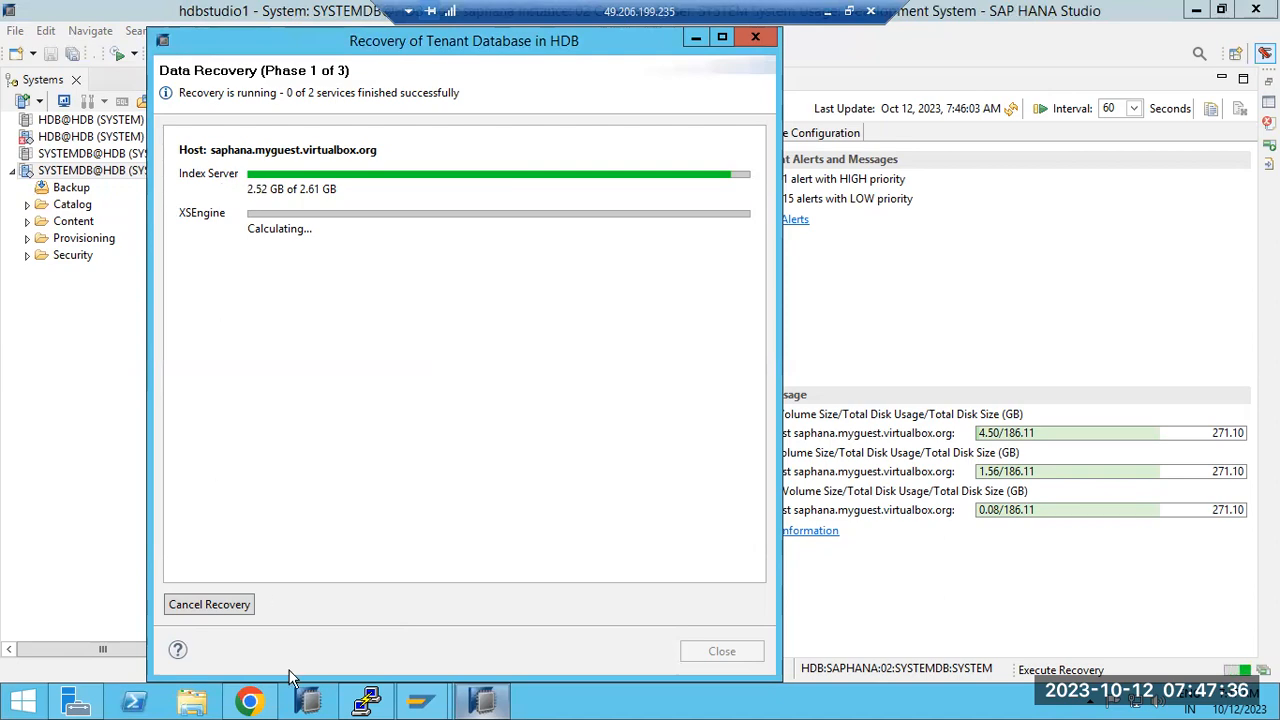
Step: Switch SAP HANA Cockpit's database overview to the Administration view, then minimize Chrome
left_click(250, 700)
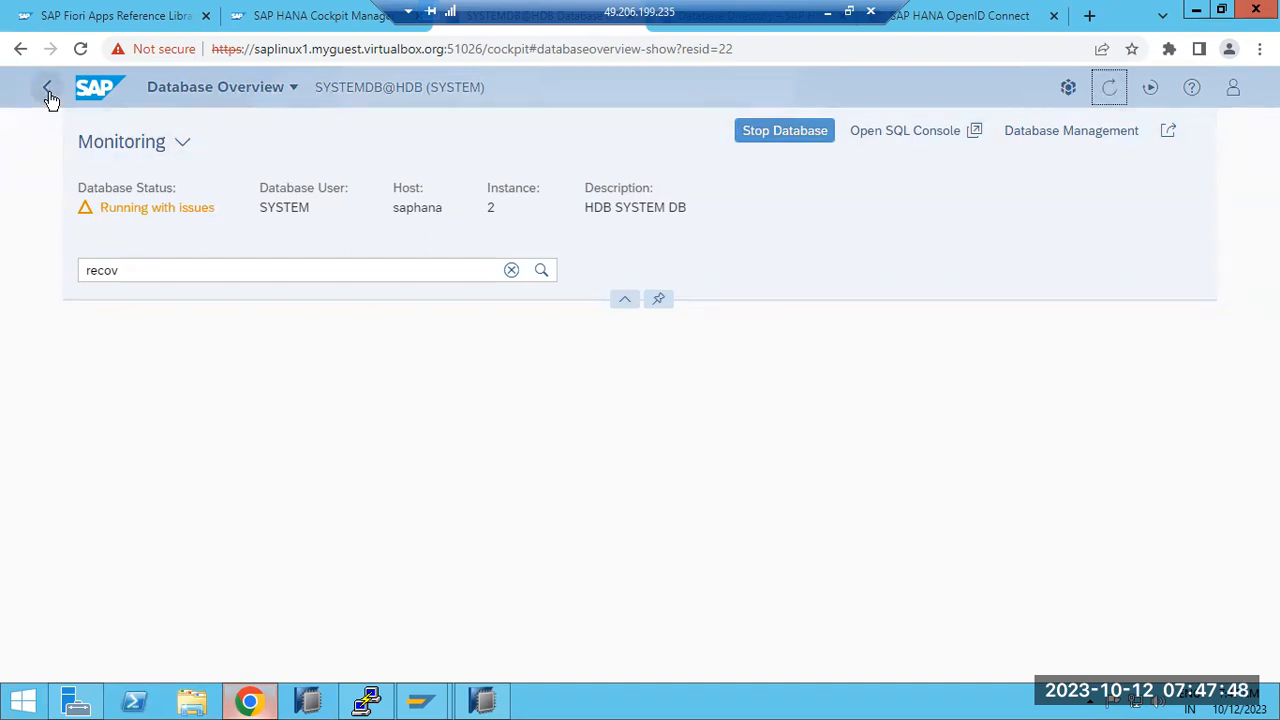
left_click(180, 143)
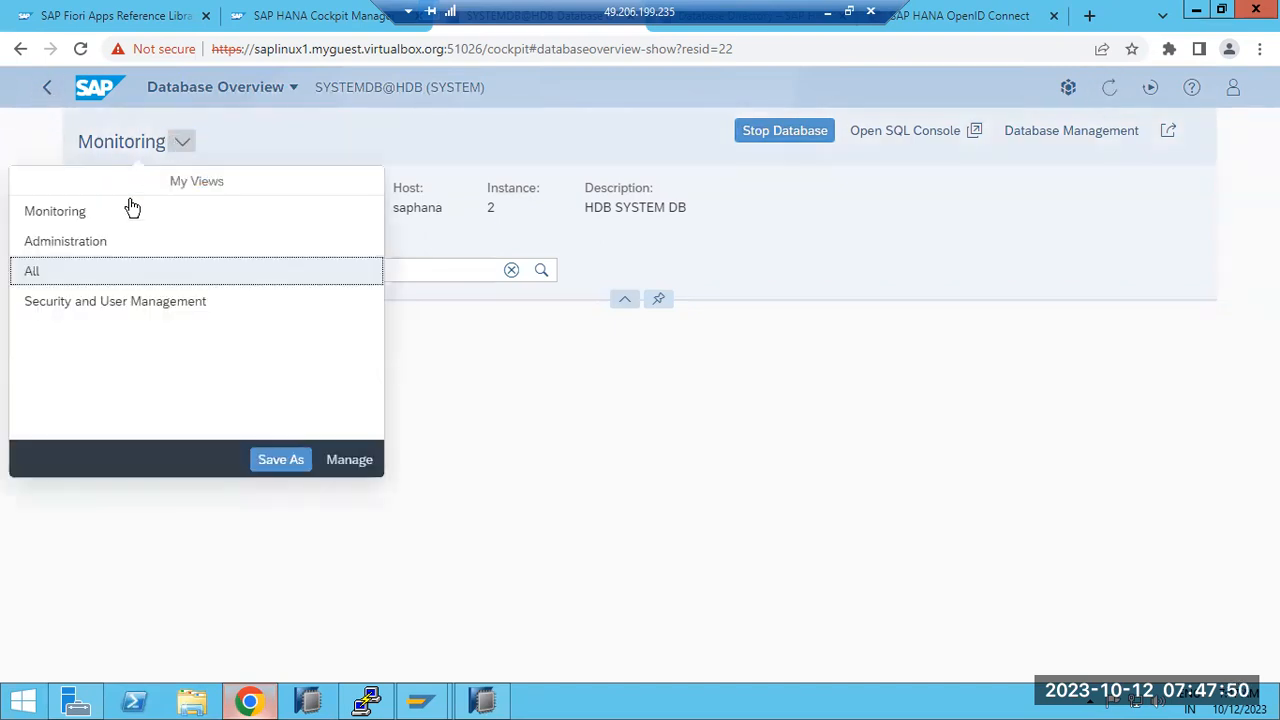
left_click(68, 241)
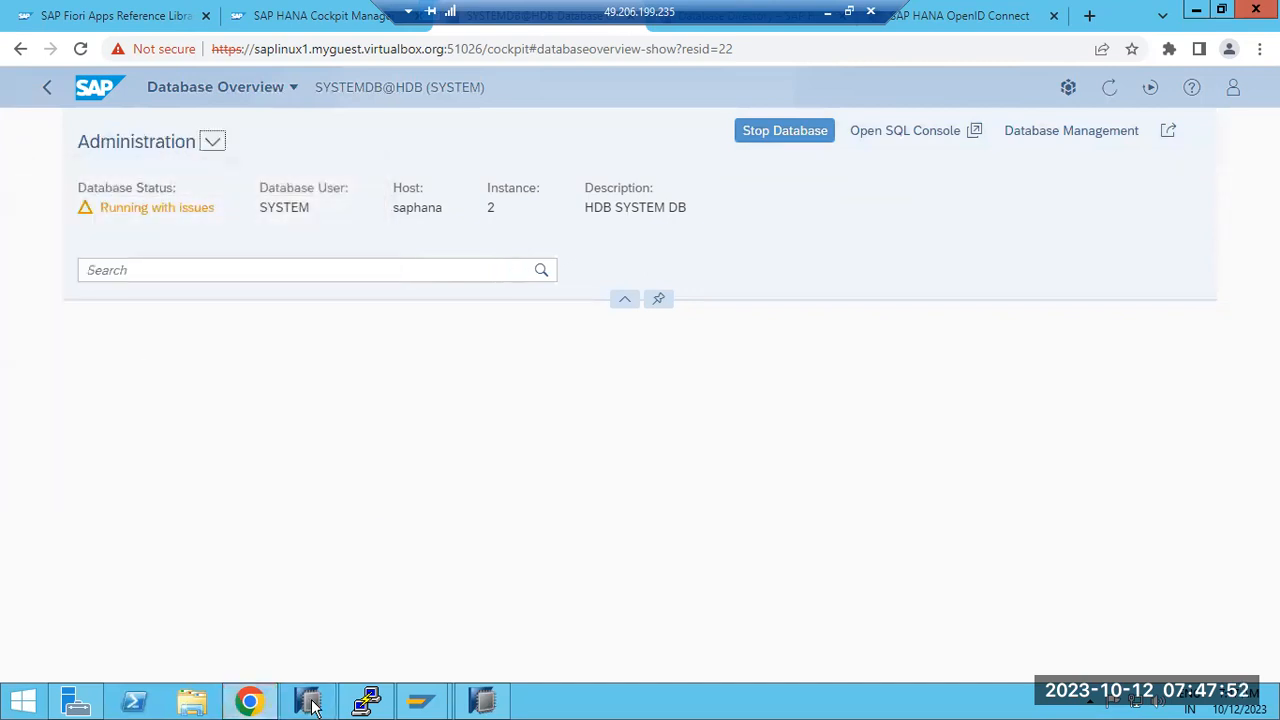
left_click(251, 703)
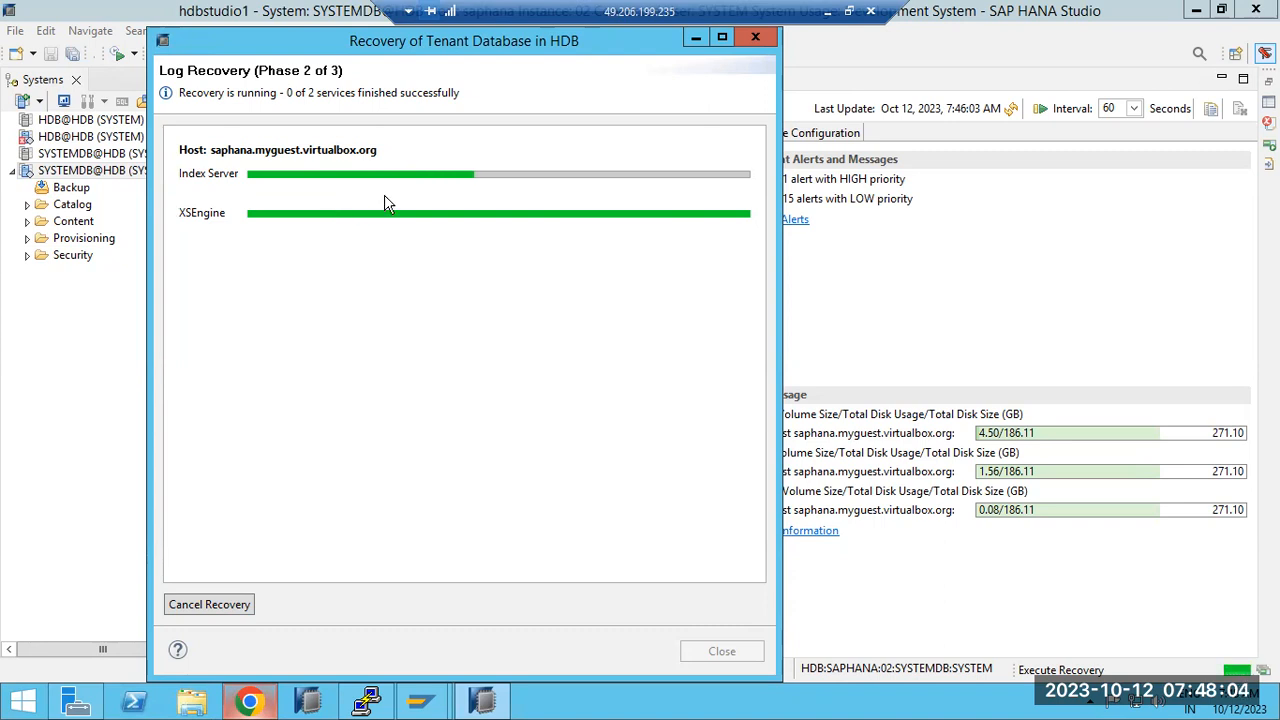
Step: Review the summary (7:30:39 AM, log position 144854144), close it, and connect to HDB@HDB
mouse_move(546, 181)
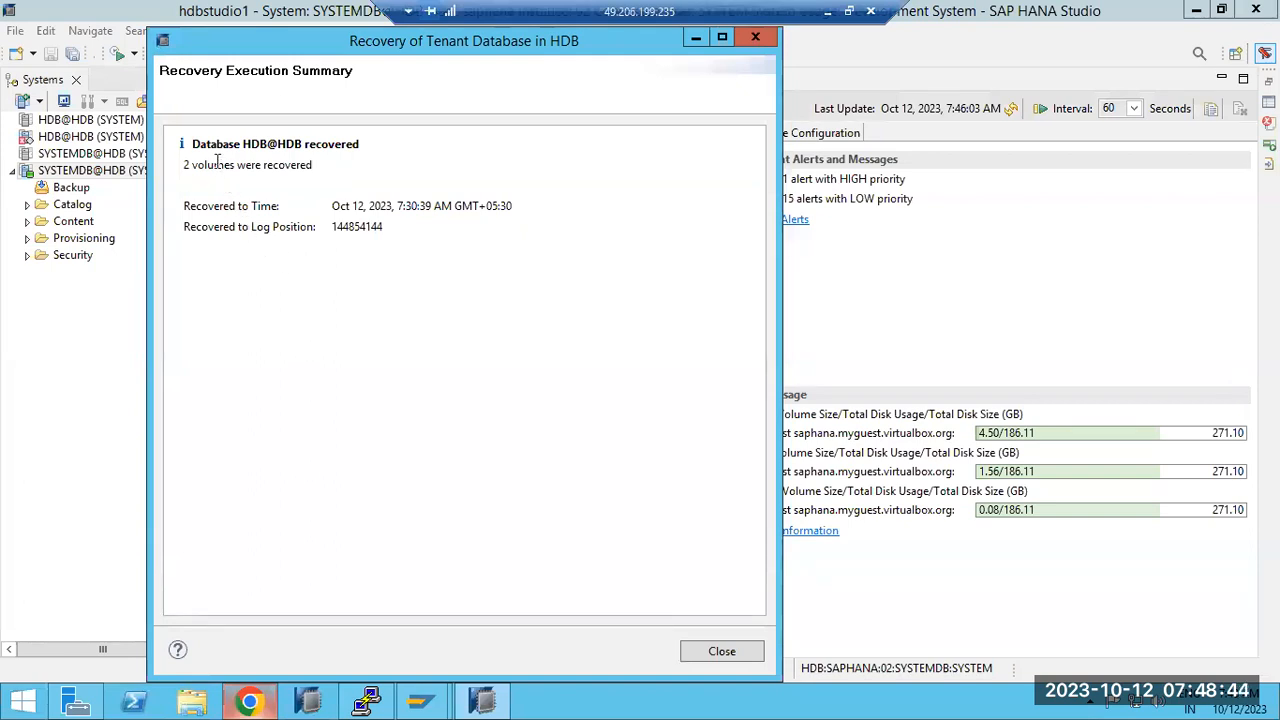
left_click(201, 215)
left_click_drag(333, 208, 512, 207)
left_click(206, 232)
left_click_drag(332, 228, 510, 208)
left_click(250, 212)
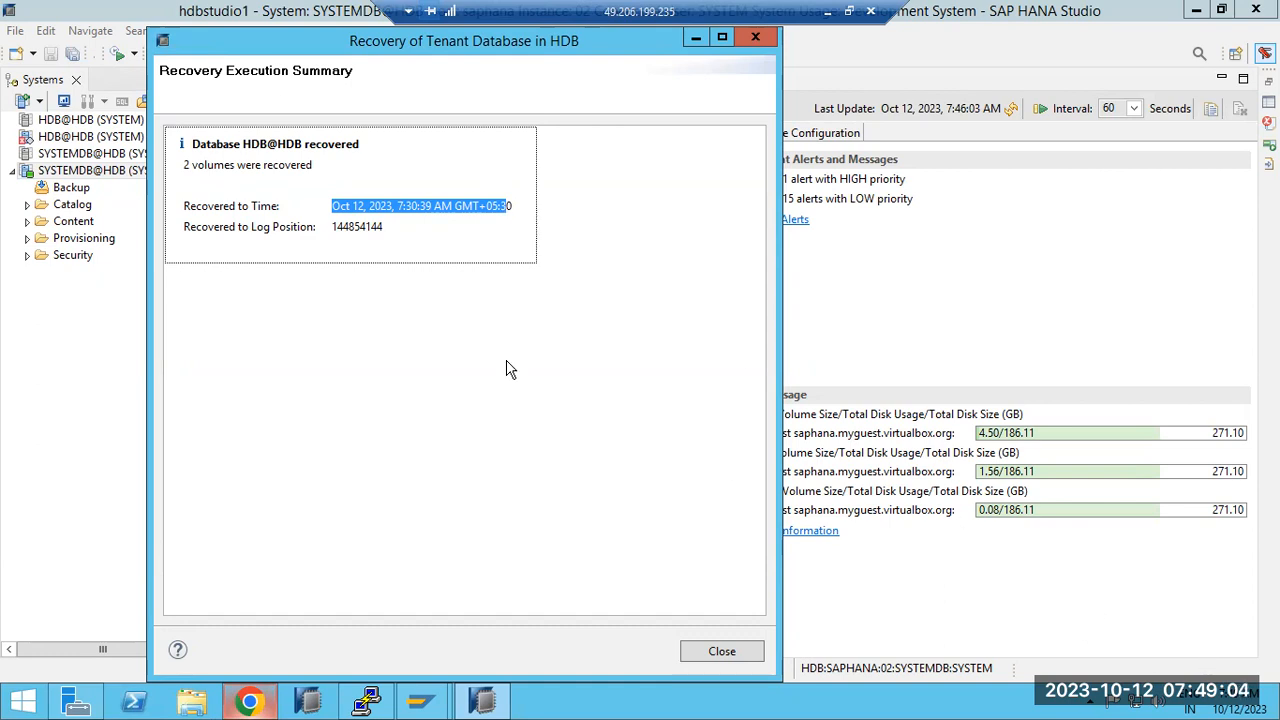
left_click_drag(300, 230, 432, 234)
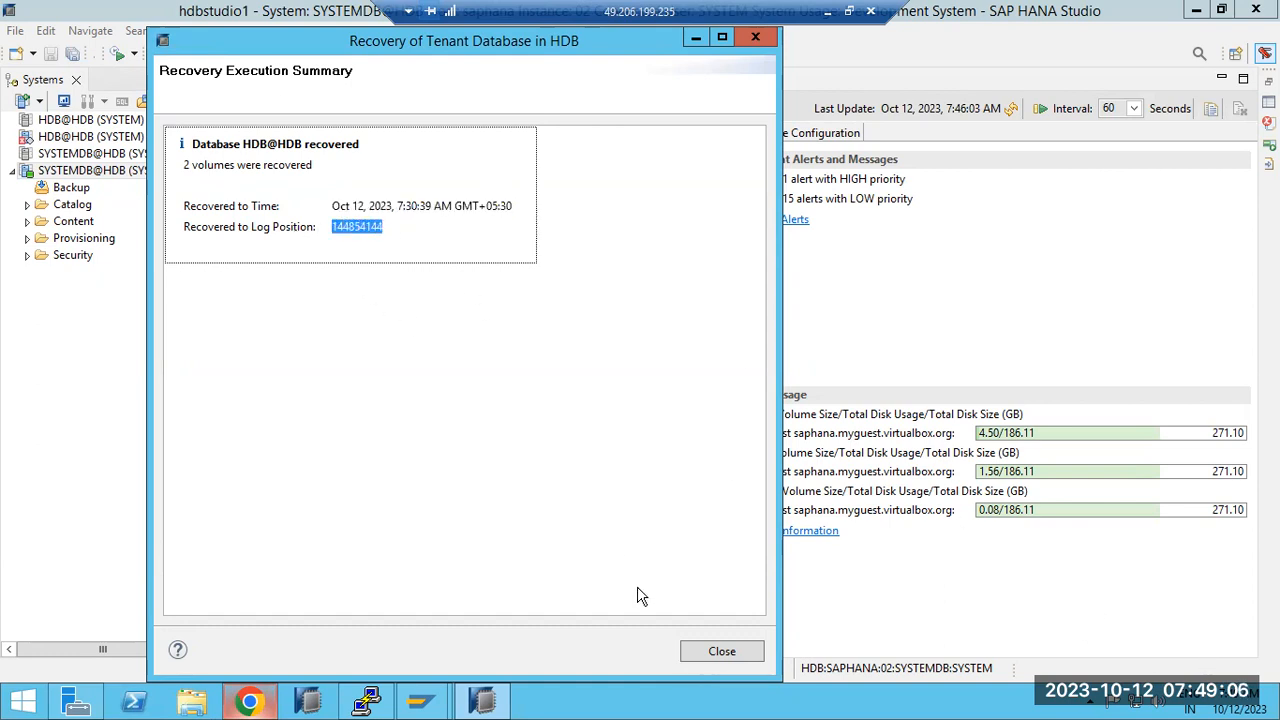
left_click(722, 651)
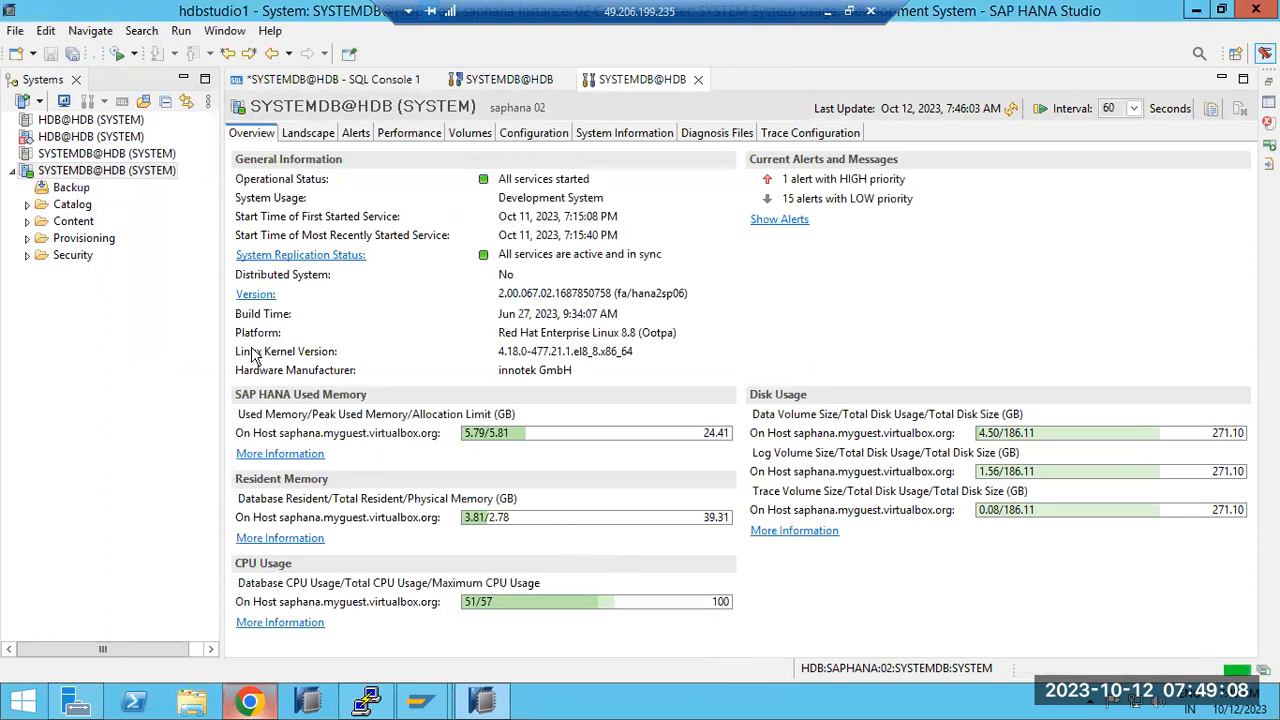
double_click(68, 138)
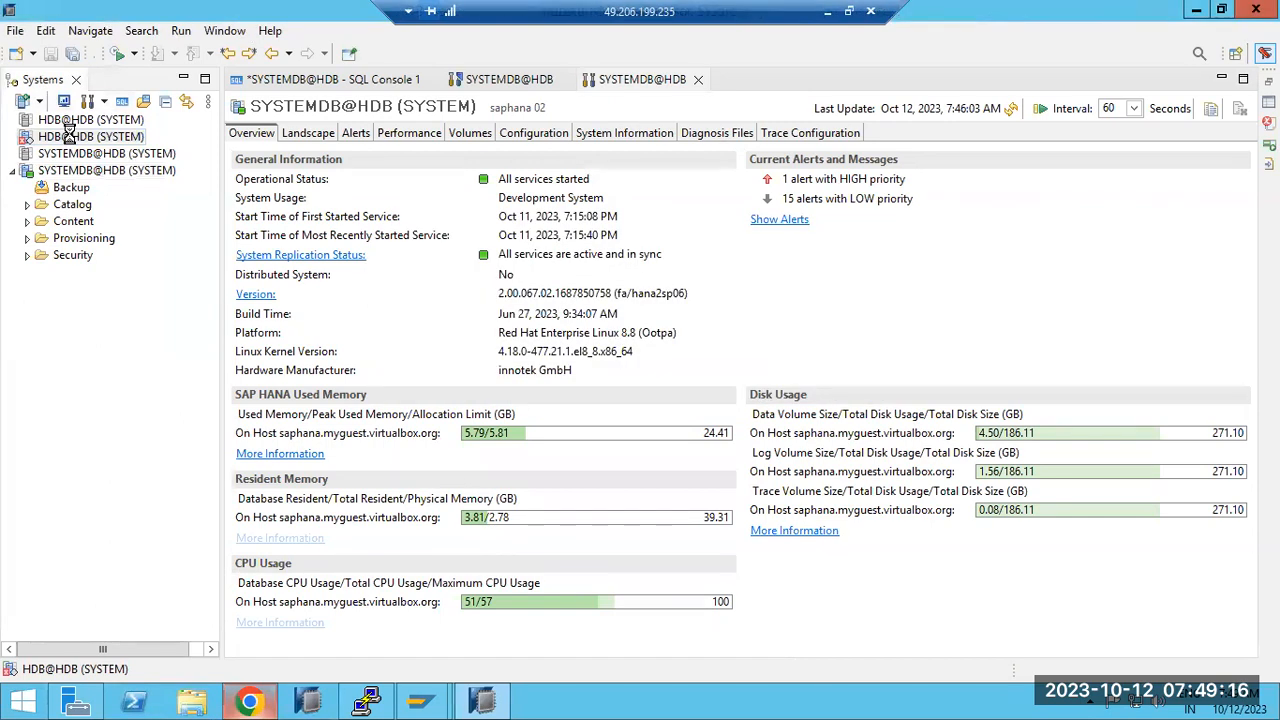
Step: Open HDB@HDB's overview, then view SYSTEMDB@HDB's System Replication table showing volume 3 at 62%
double_click(68, 135)
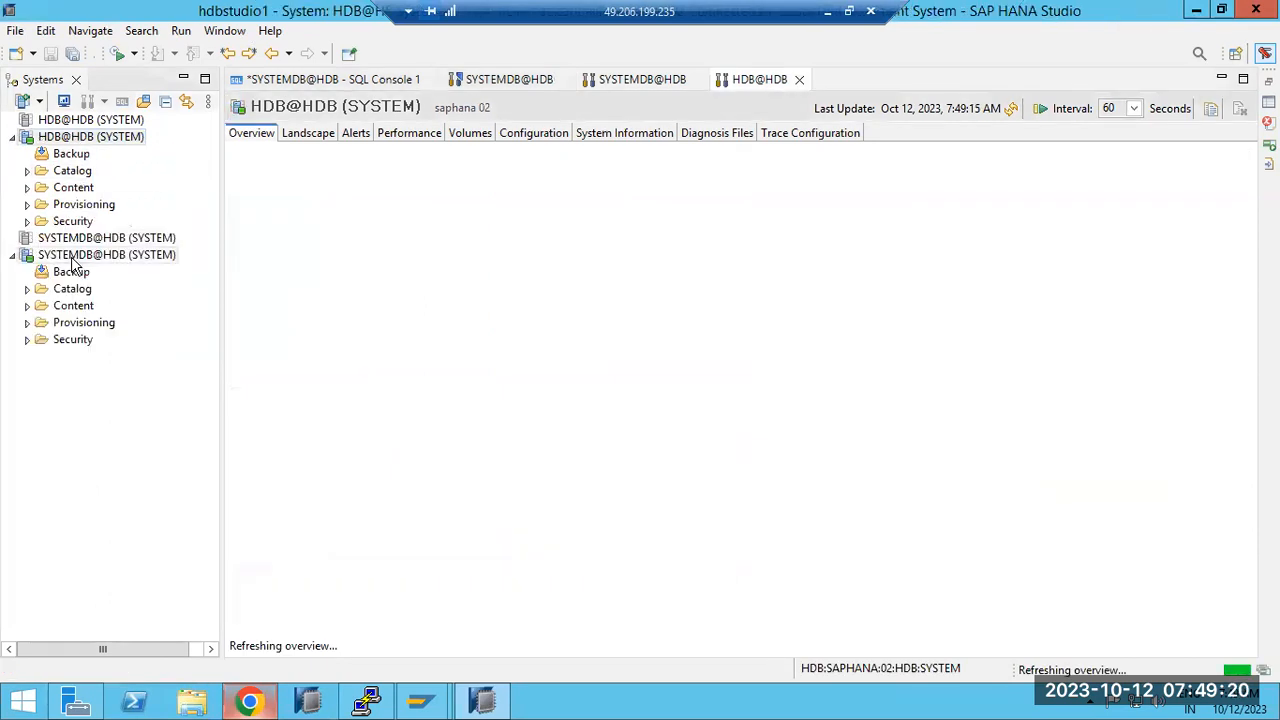
left_click(72, 258)
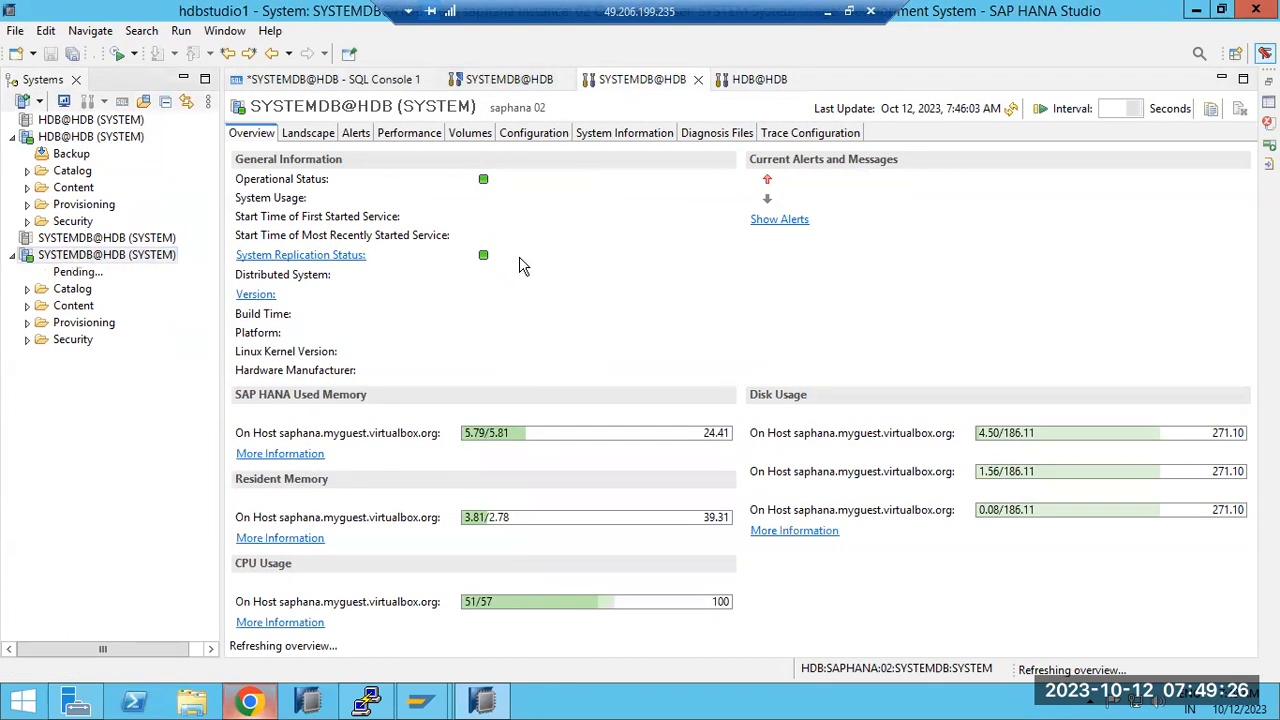
left_click_drag(515, 256, 553, 266)
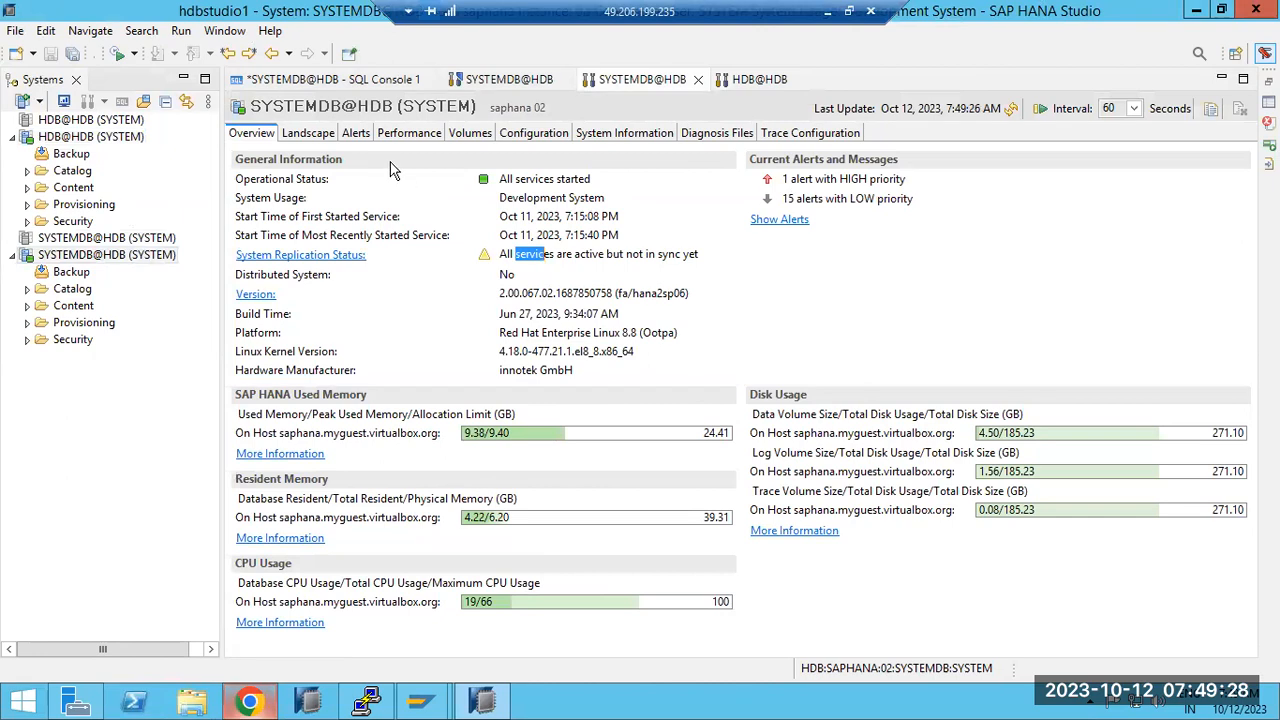
left_click(328, 140)
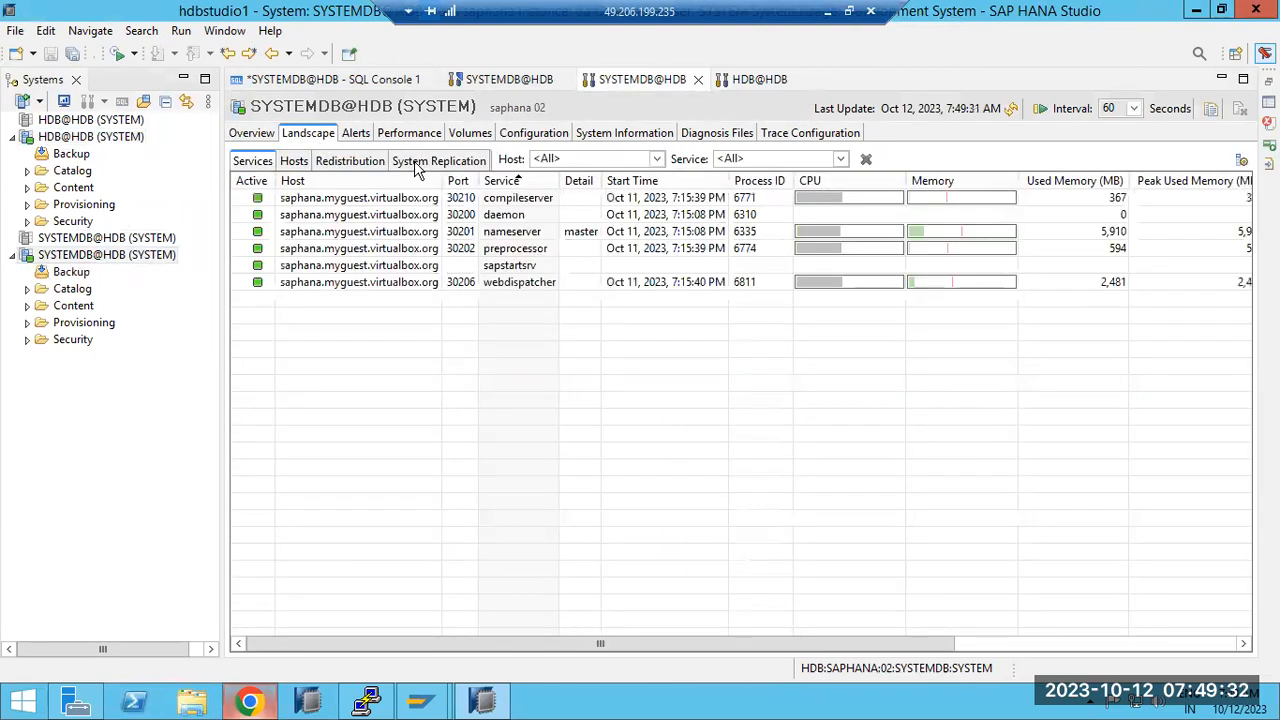
left_click(418, 165)
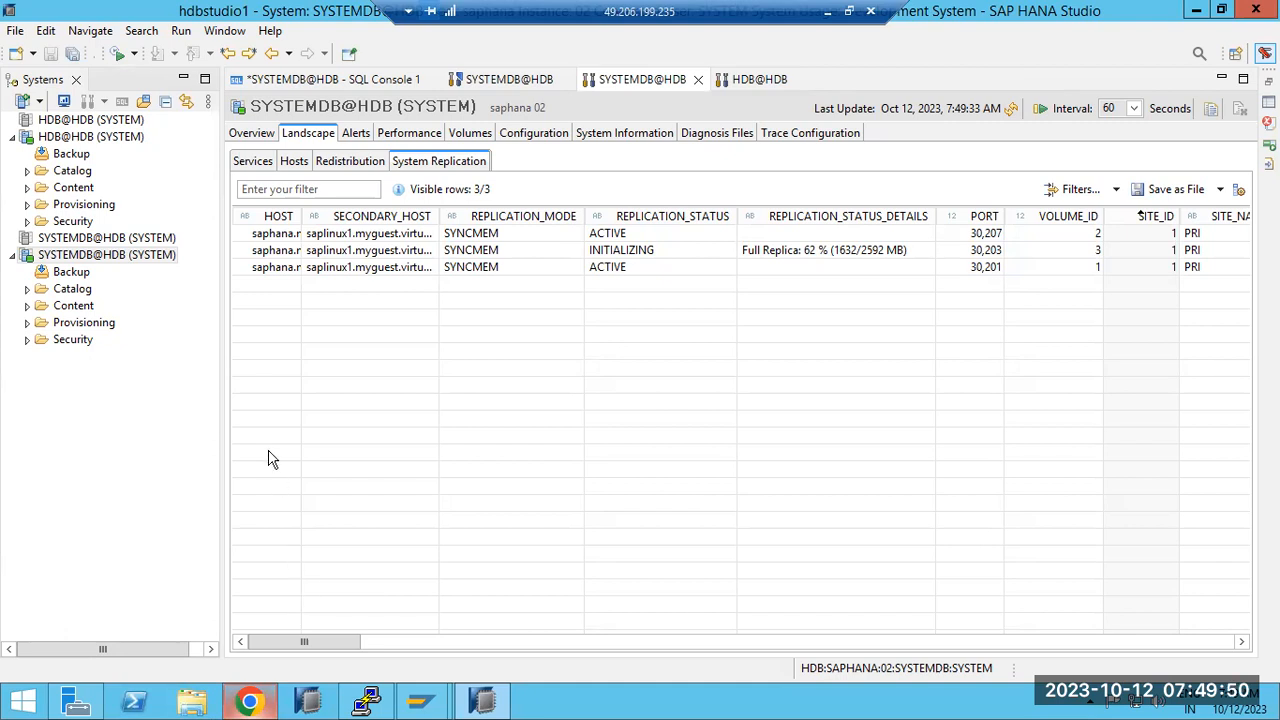
left_click(75, 257)
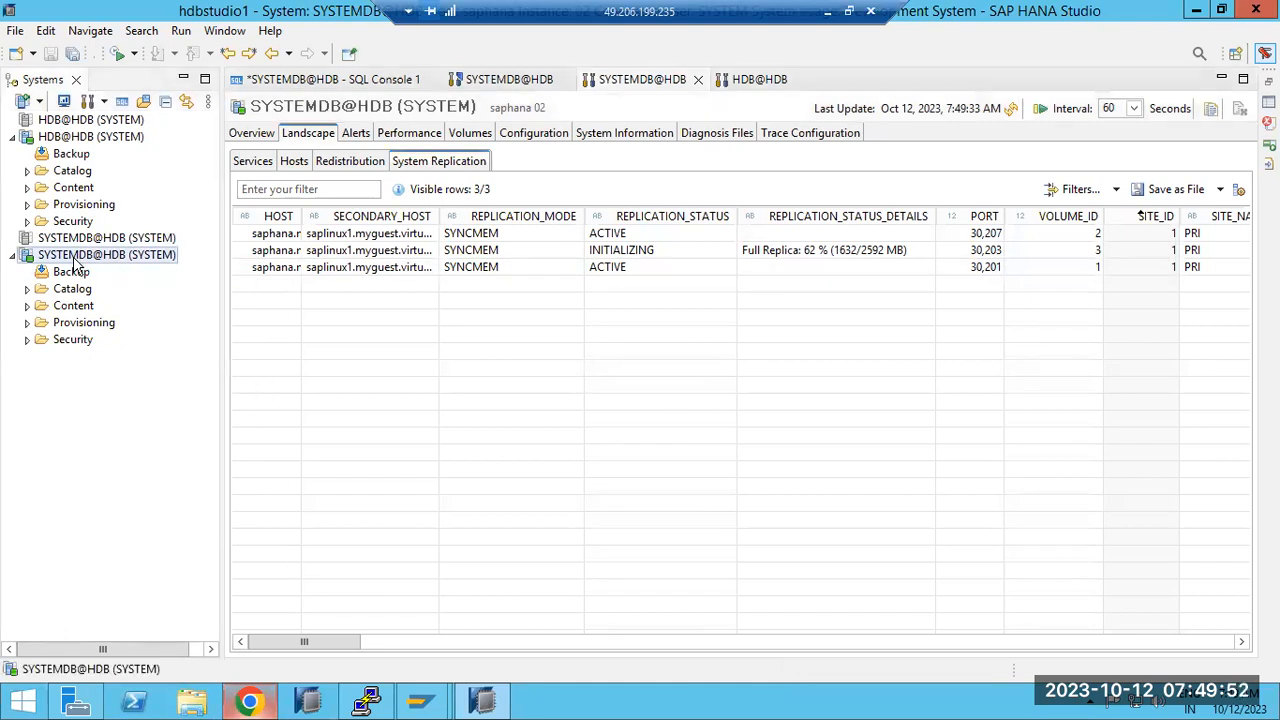
Step: Attempt to disable system replication on SYSTEMDB@HDB through Configure System Replication
right_click(75, 262)
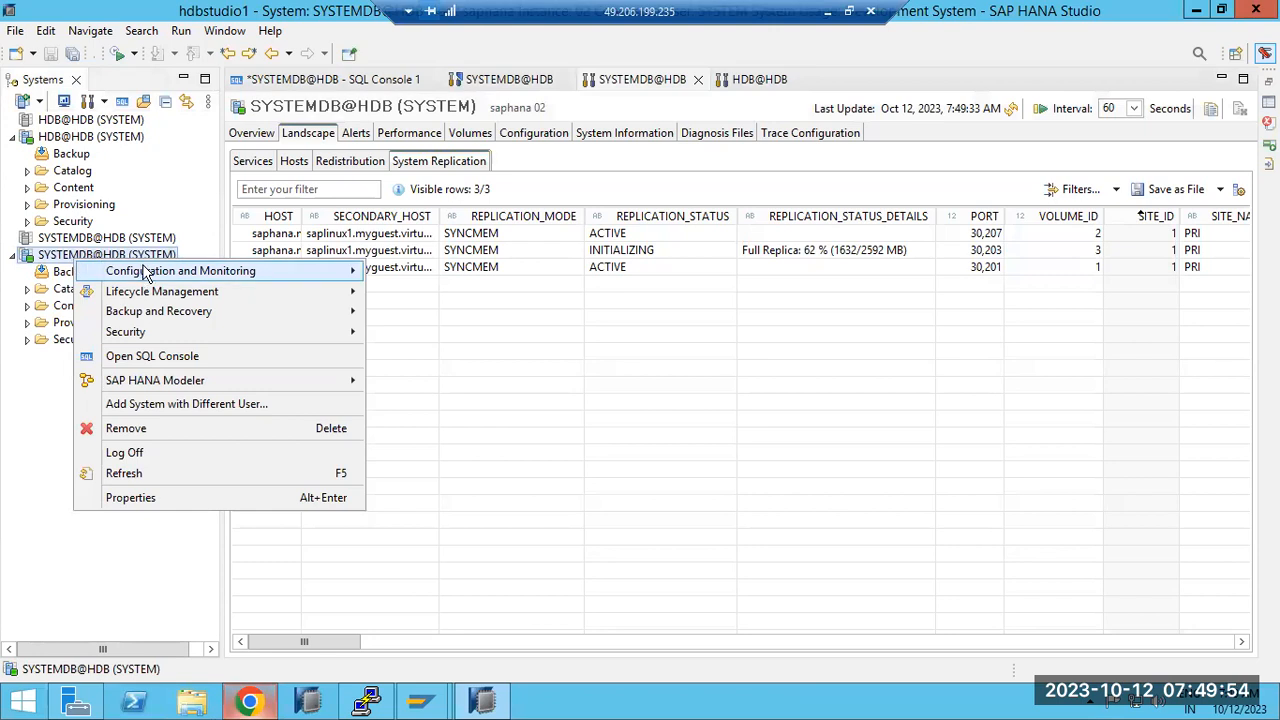
mouse_move(150, 271)
left_click(455, 385)
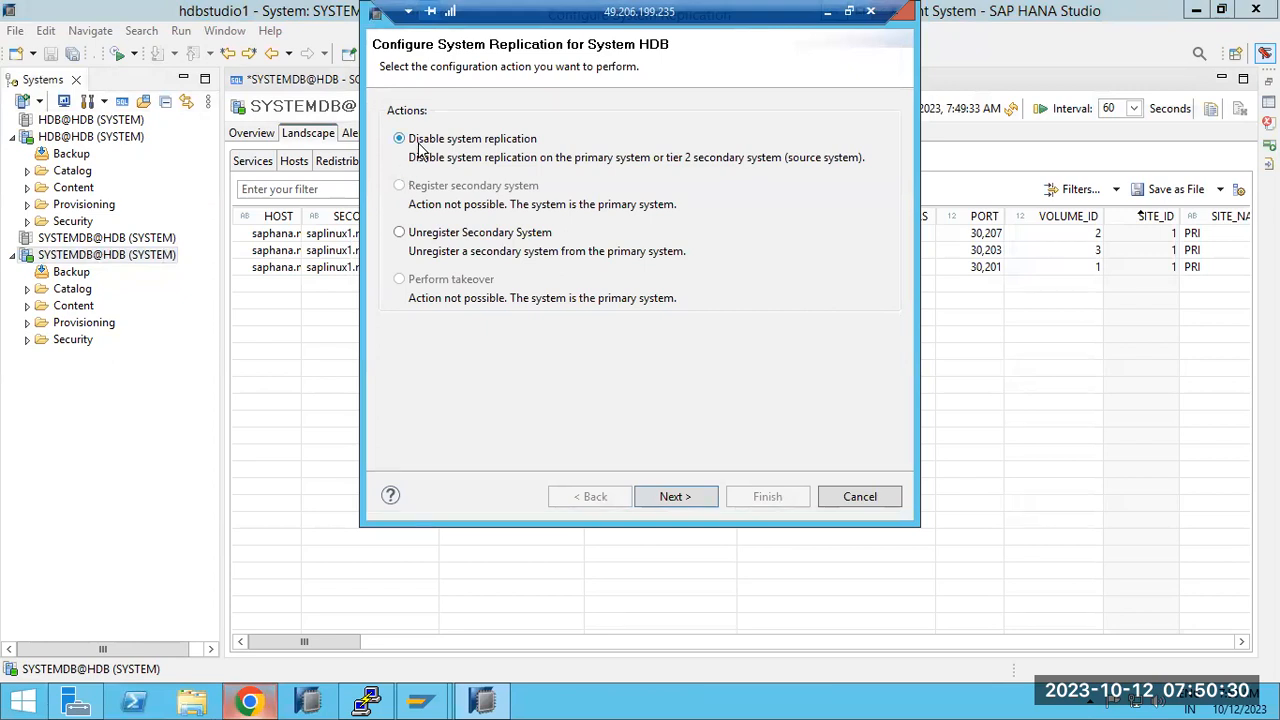
left_click(667, 497)
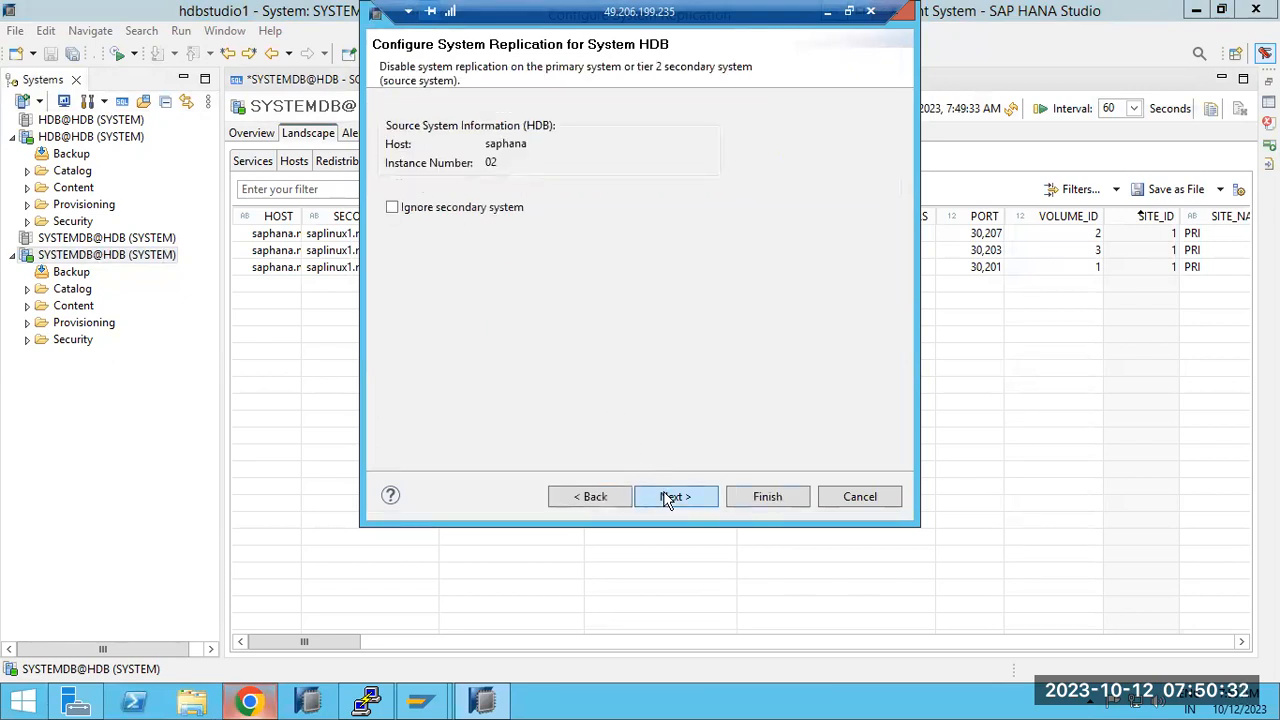
left_click(672, 497)
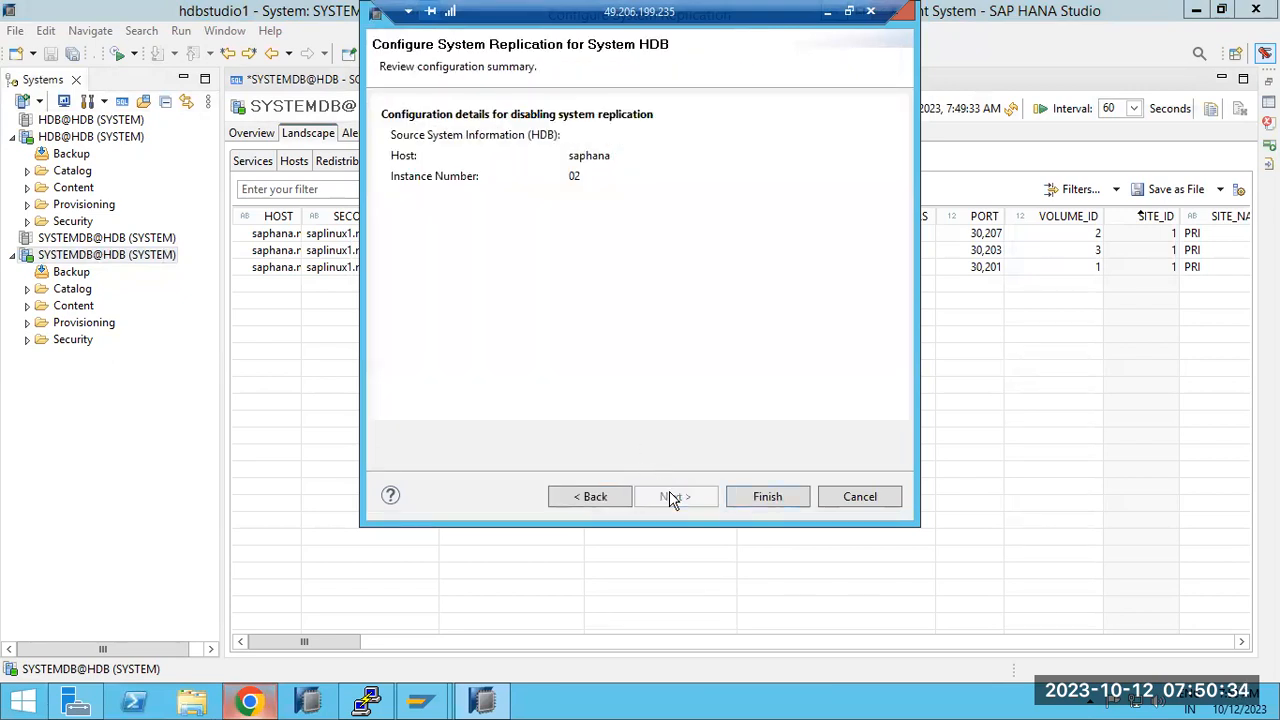
left_click(766, 503)
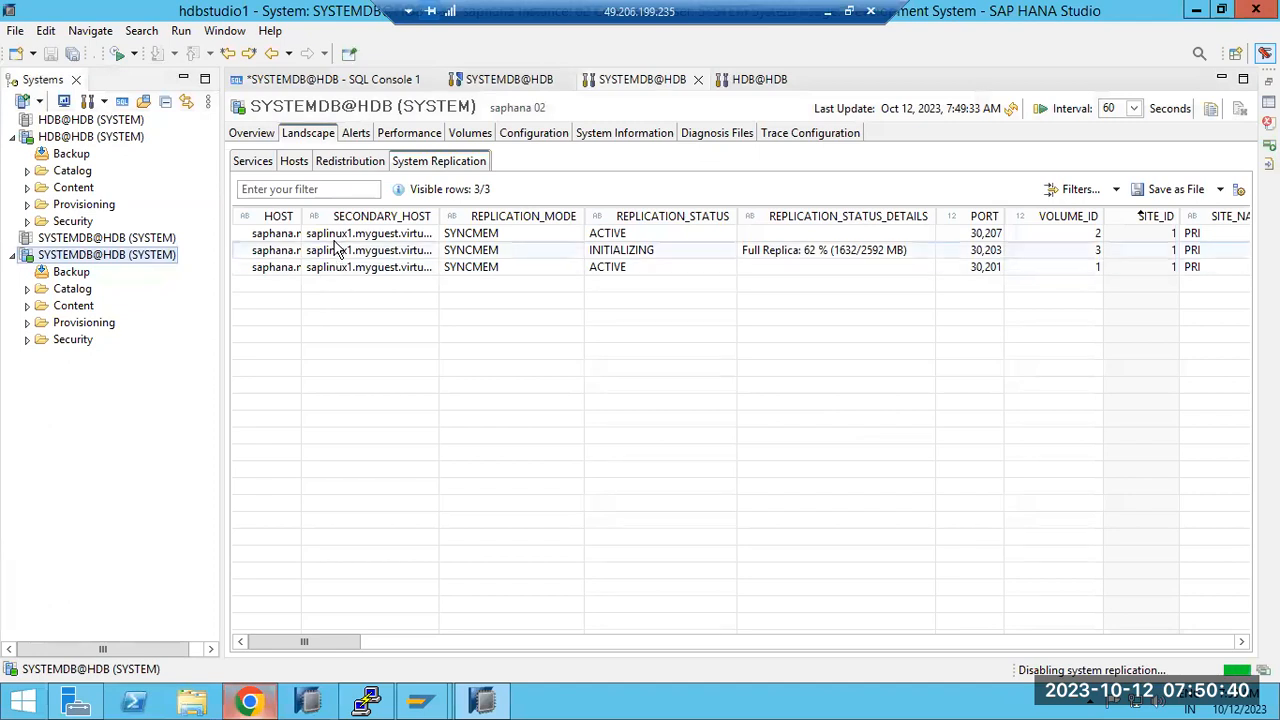
left_click(1007, 111)
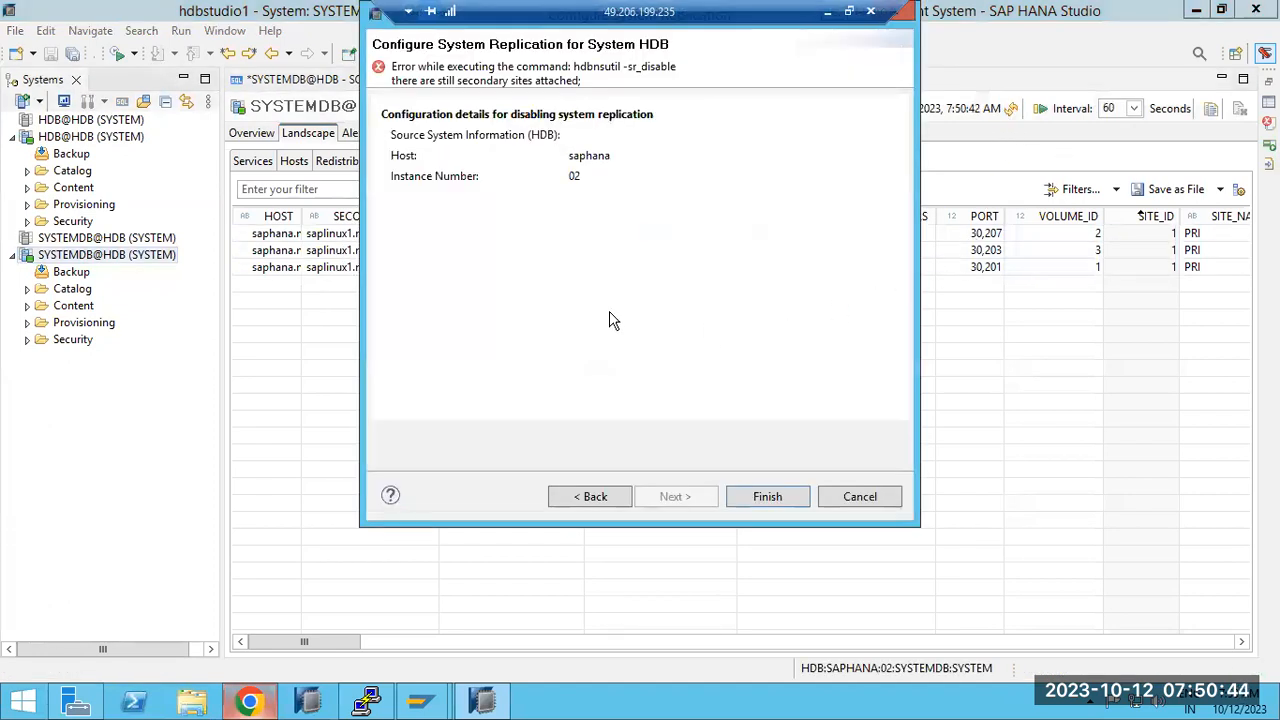
Step: After the attached-secondary error, retry disabling with Ignore secondary system ticked
left_click(378, 20)
left_click(378, 20)
left_click(378, 20)
left_click(377, 22)
left_click(726, 290)
left_click(606, 497)
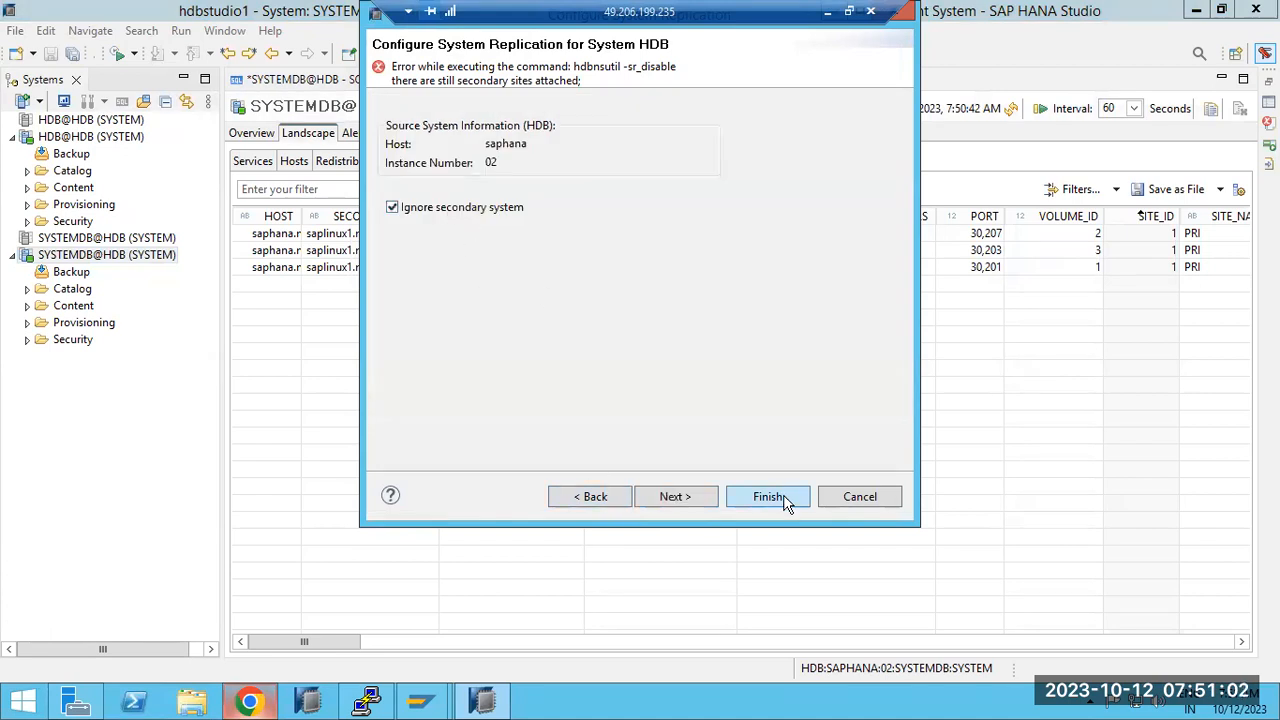
left_click(786, 503)
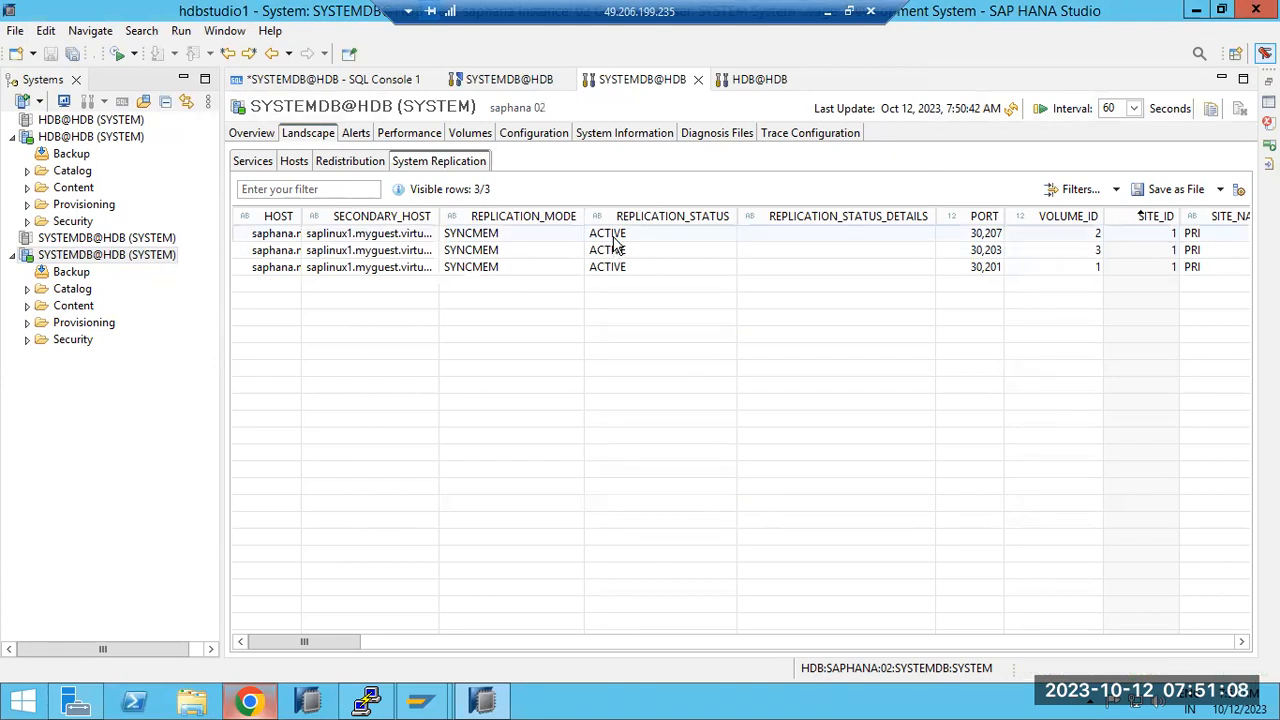
Step: Refresh the Overview and System Replication tabs to confirm the replication table is empty
left_click(256, 134)
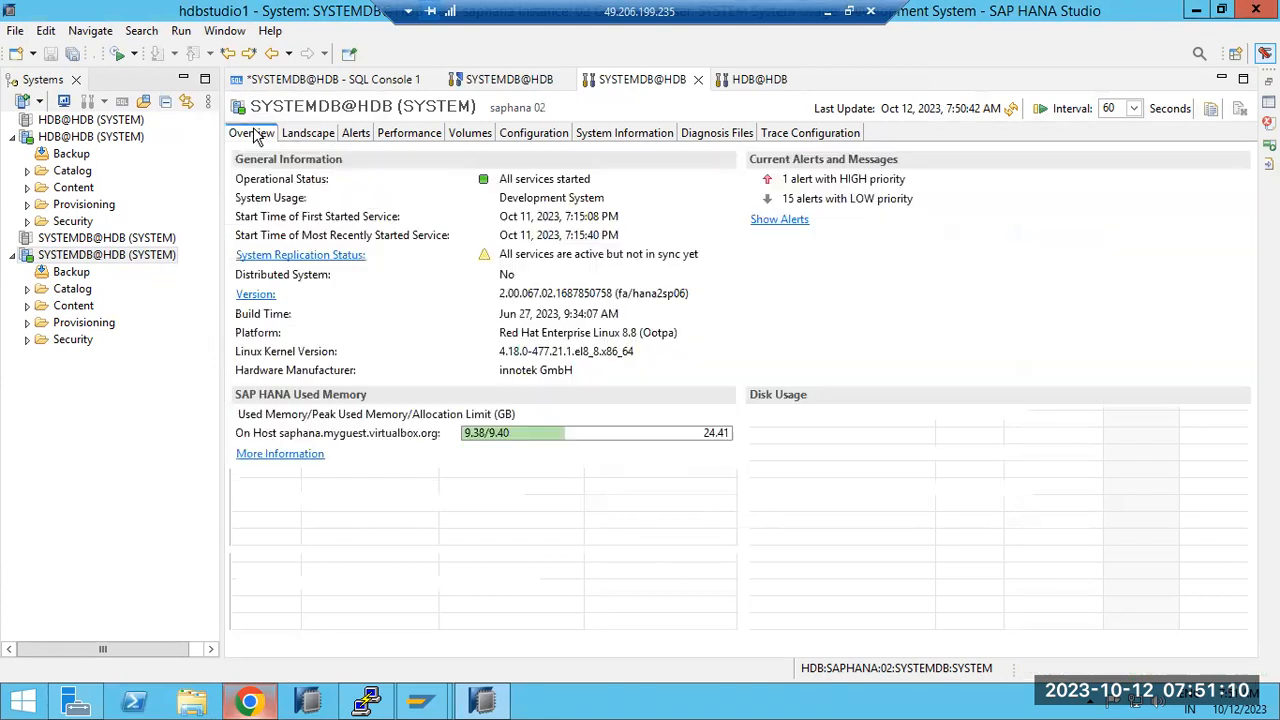
left_click(1011, 108)
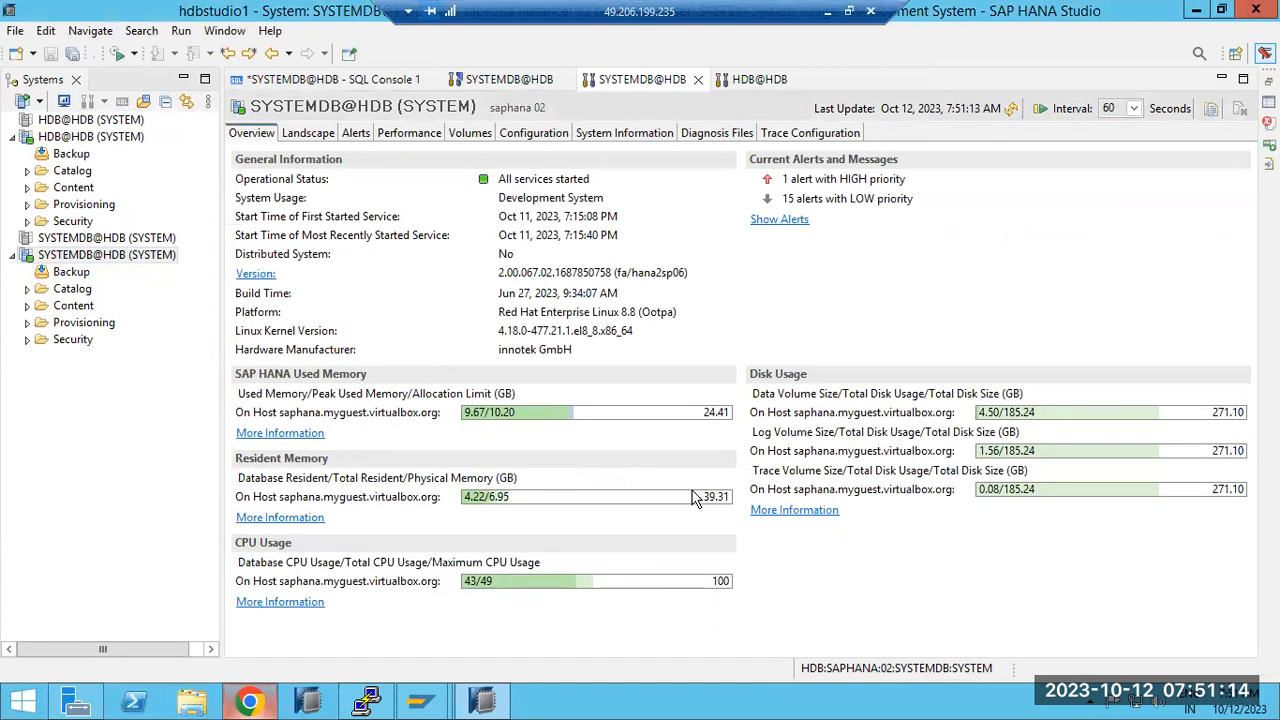
left_click(326, 136)
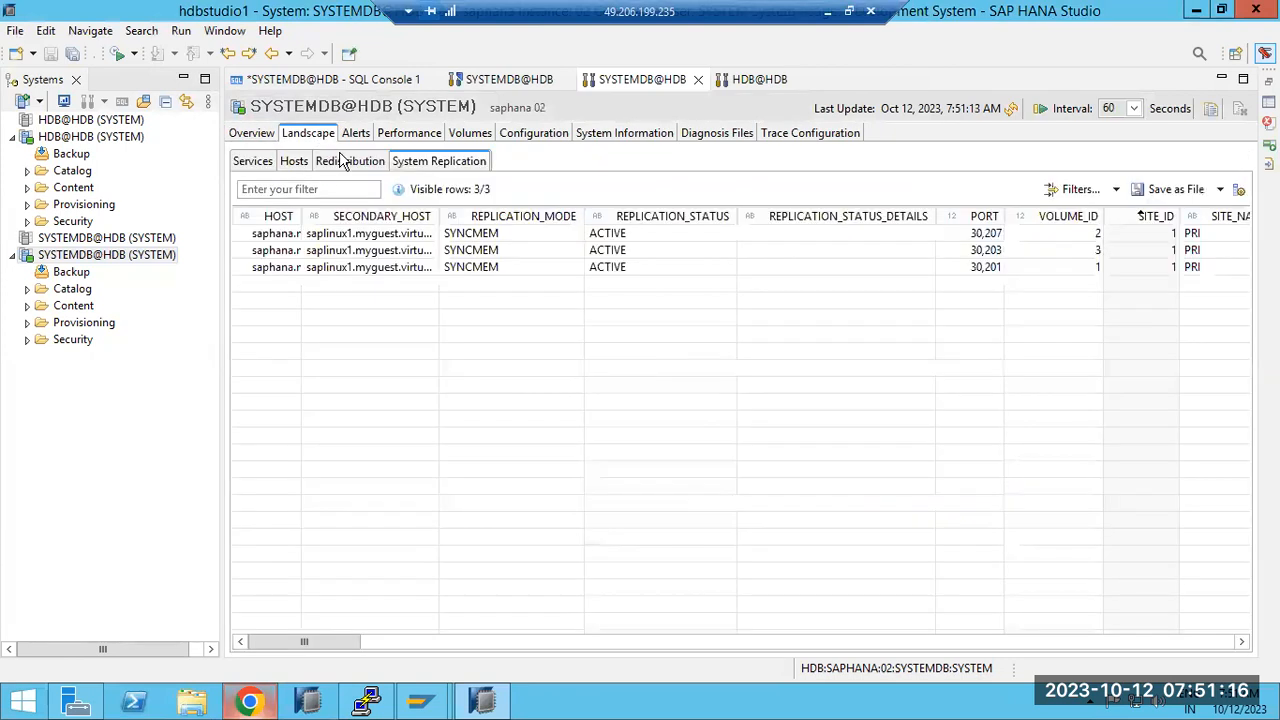
left_click(1012, 110)
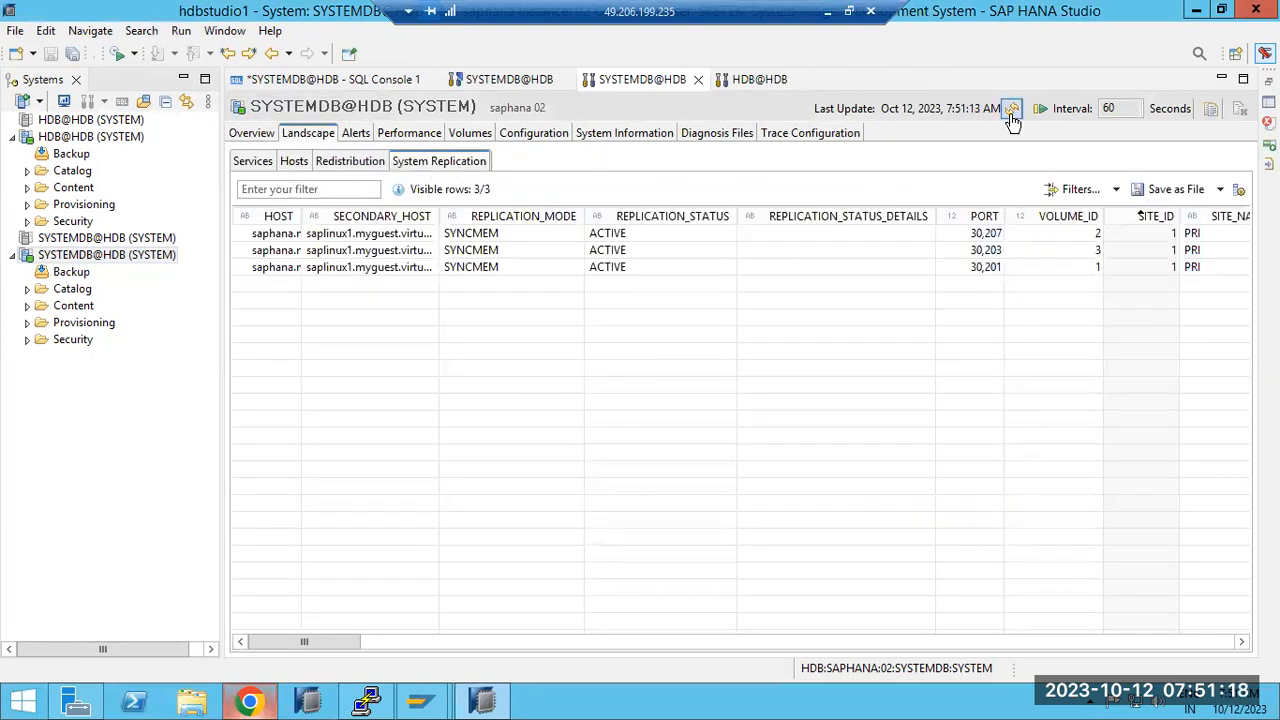
left_click(256, 162)
left_click(258, 134)
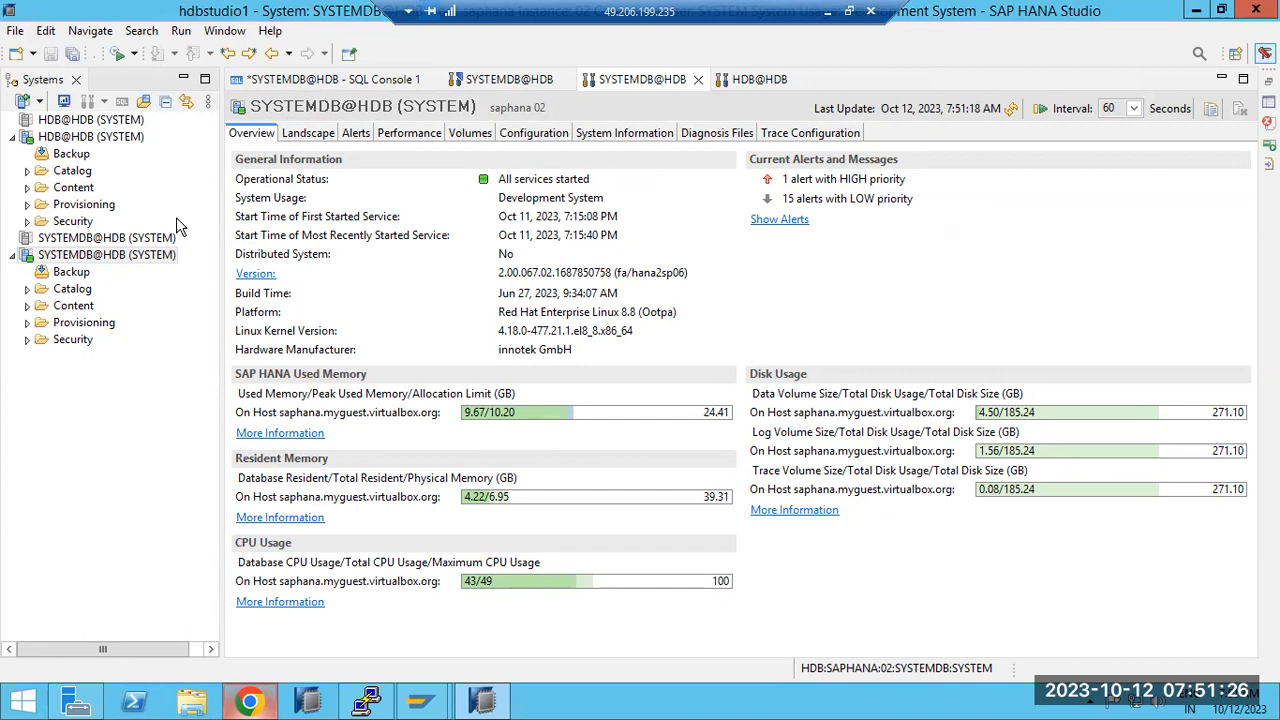
Step: Open a new SQL console on SYSTEMDB@HDB
right_click(77, 258)
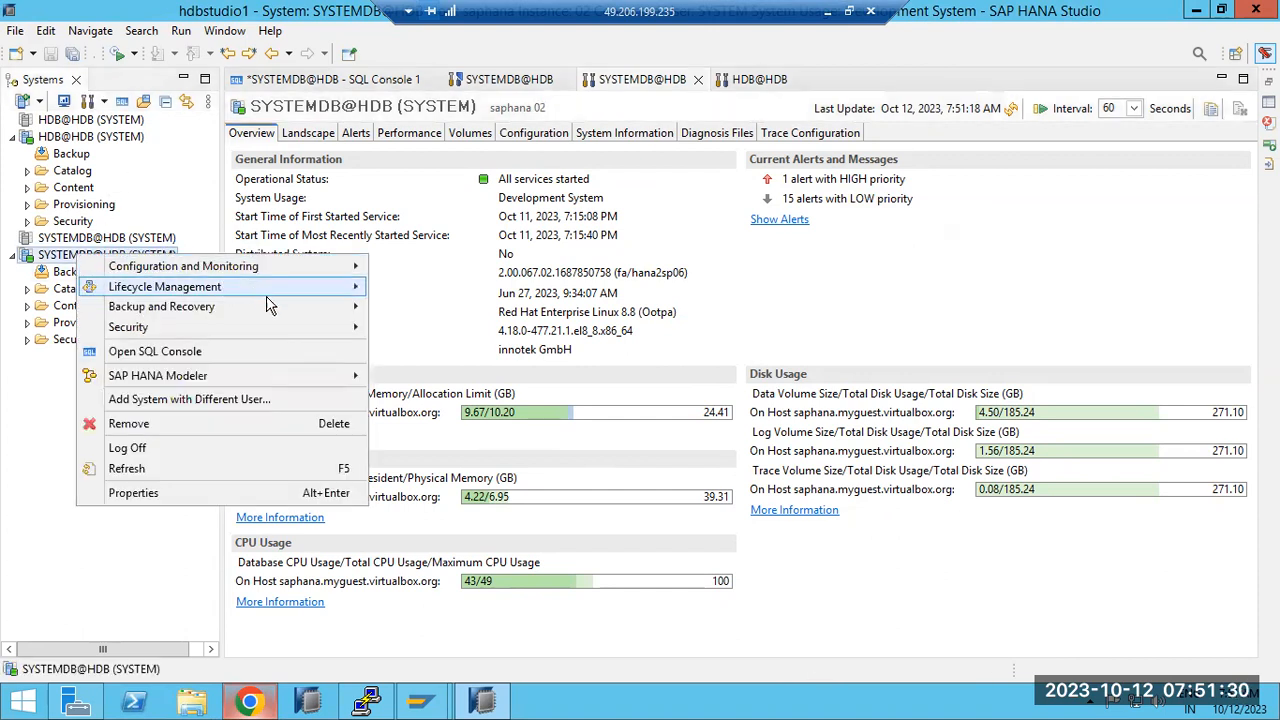
mouse_move(289, 309)
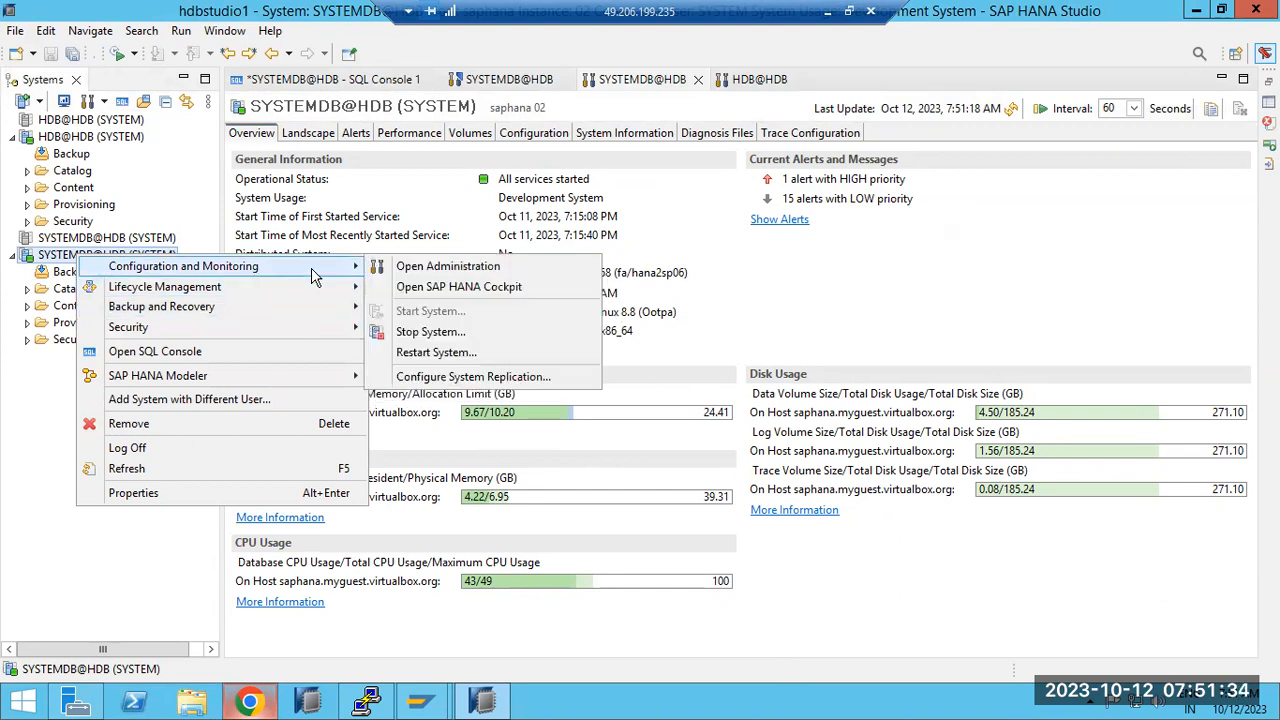
left_click(180, 355)
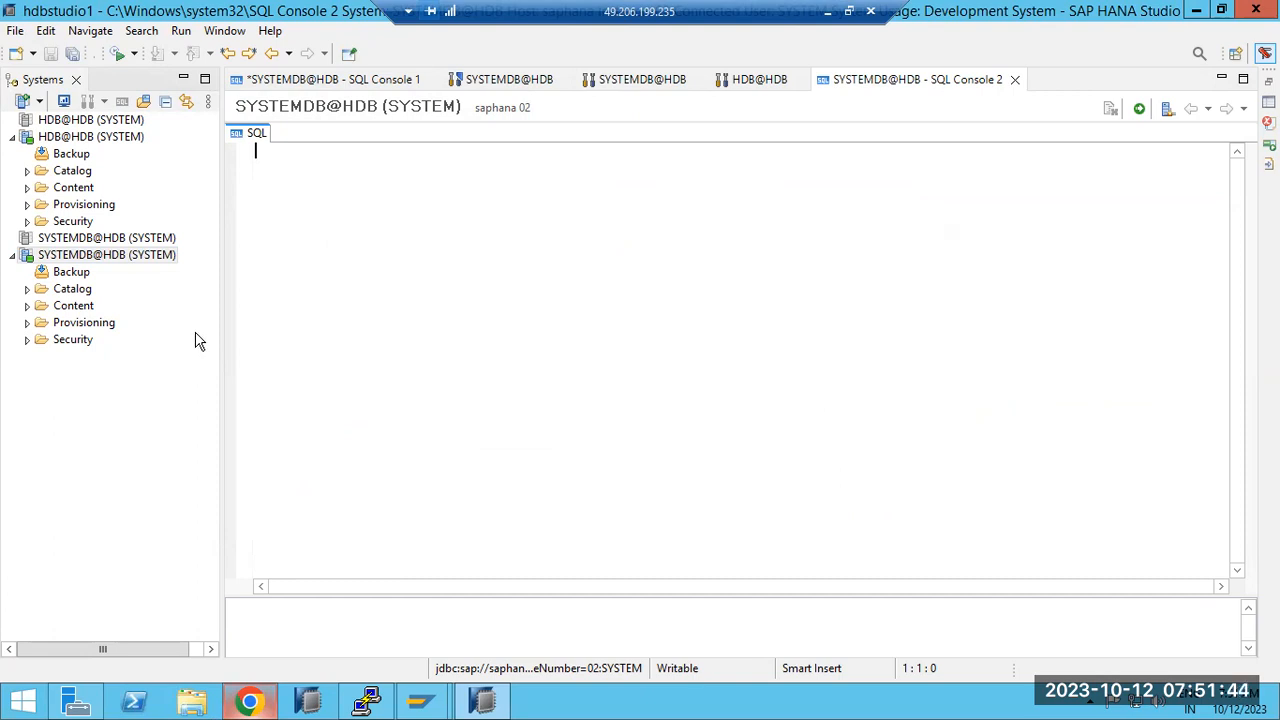
Step: Run 'ALTER SYSTEM STOP DATABASE HDB;' on SYSTEMDB, verify it succeeded, and switch to PuTTY
type("ALTER SYSTEM")
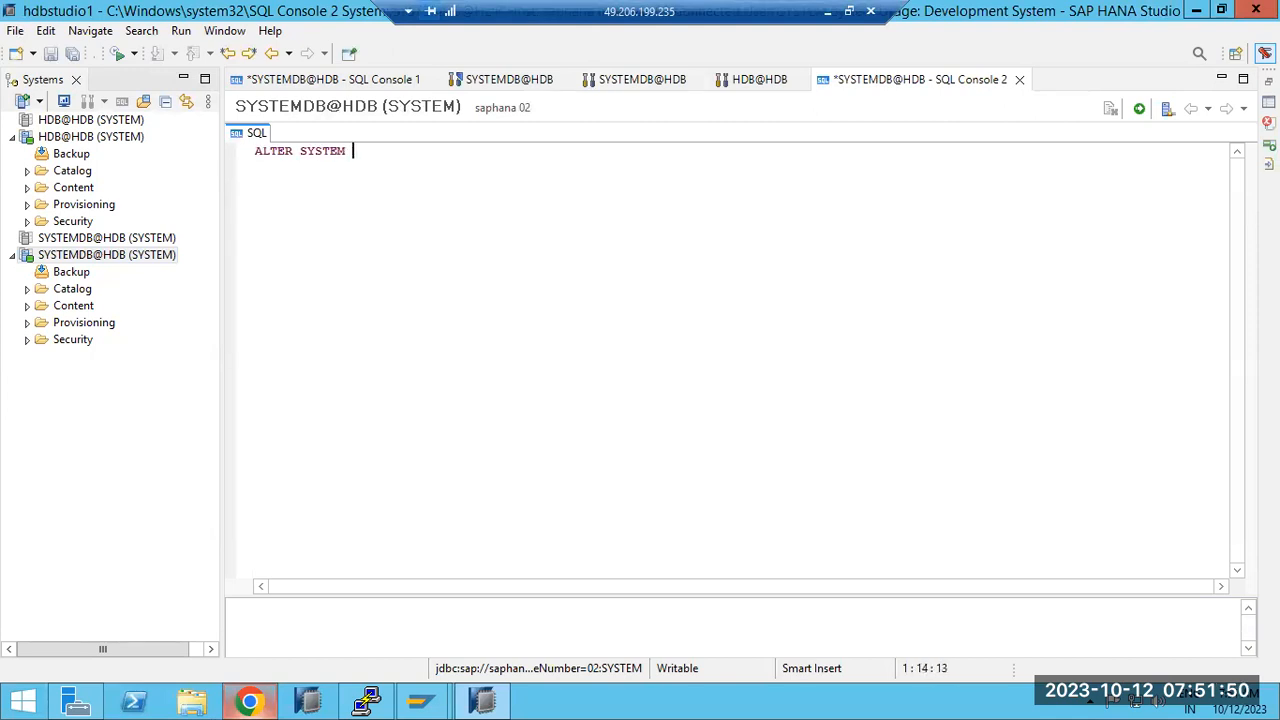
type(" STOP DATABASE HDB")
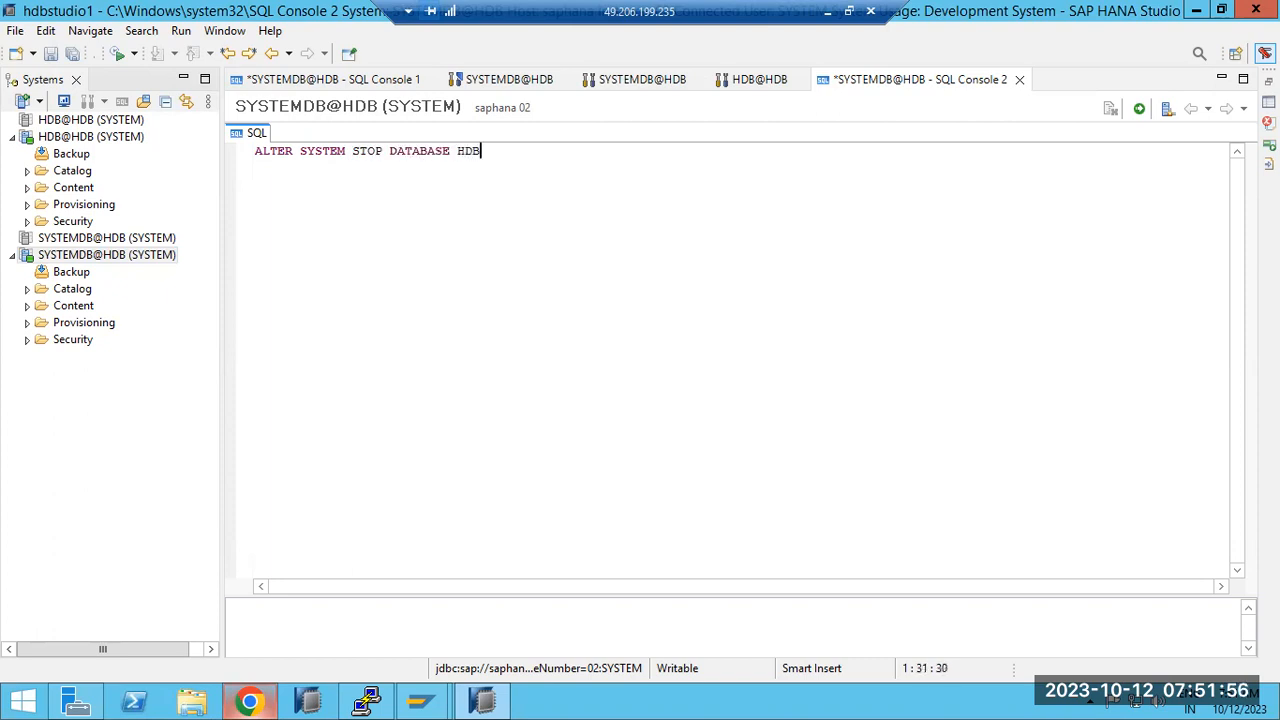
type(";")
left_click(1140, 111)
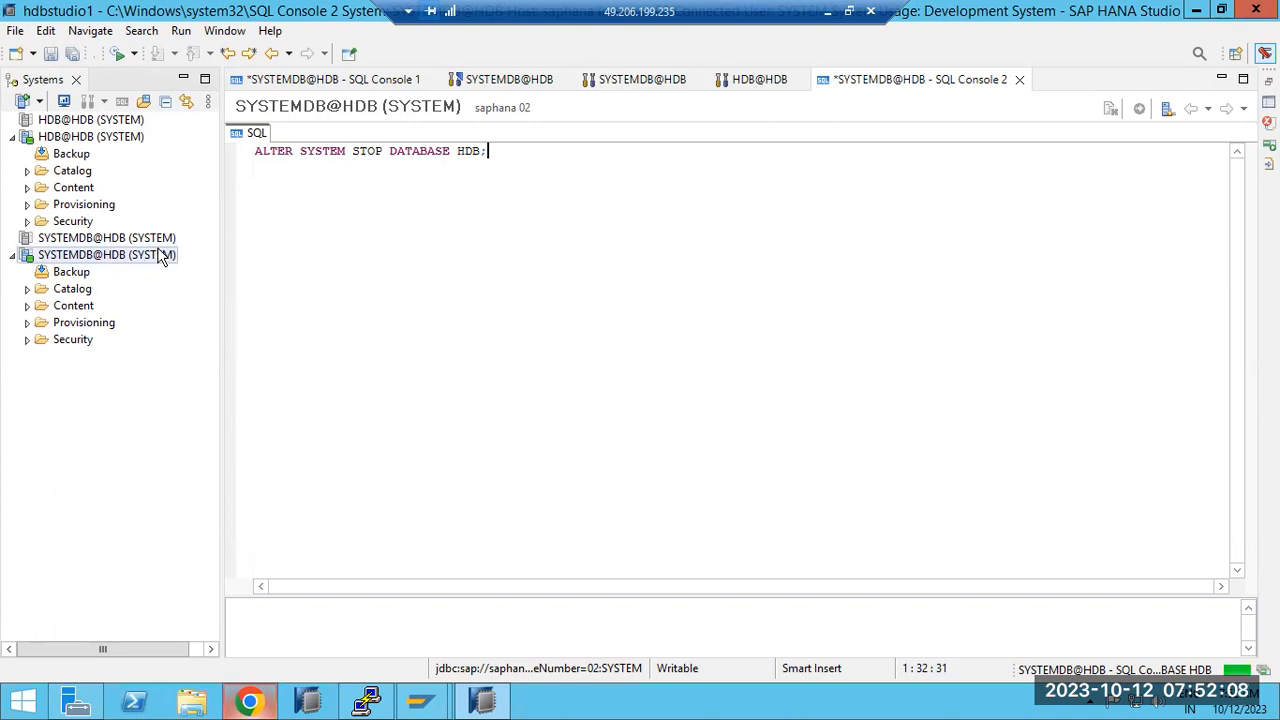
left_click_drag(293, 151, 504, 159)
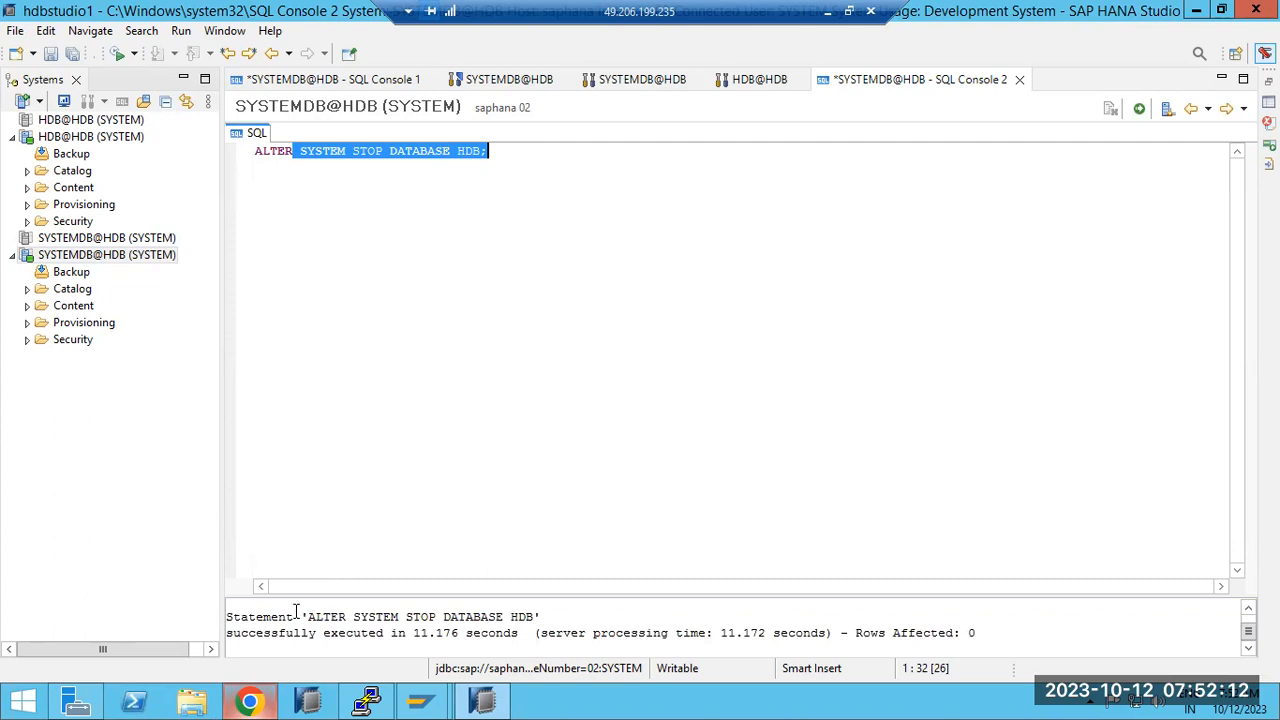
left_click_drag(258, 620, 512, 645)
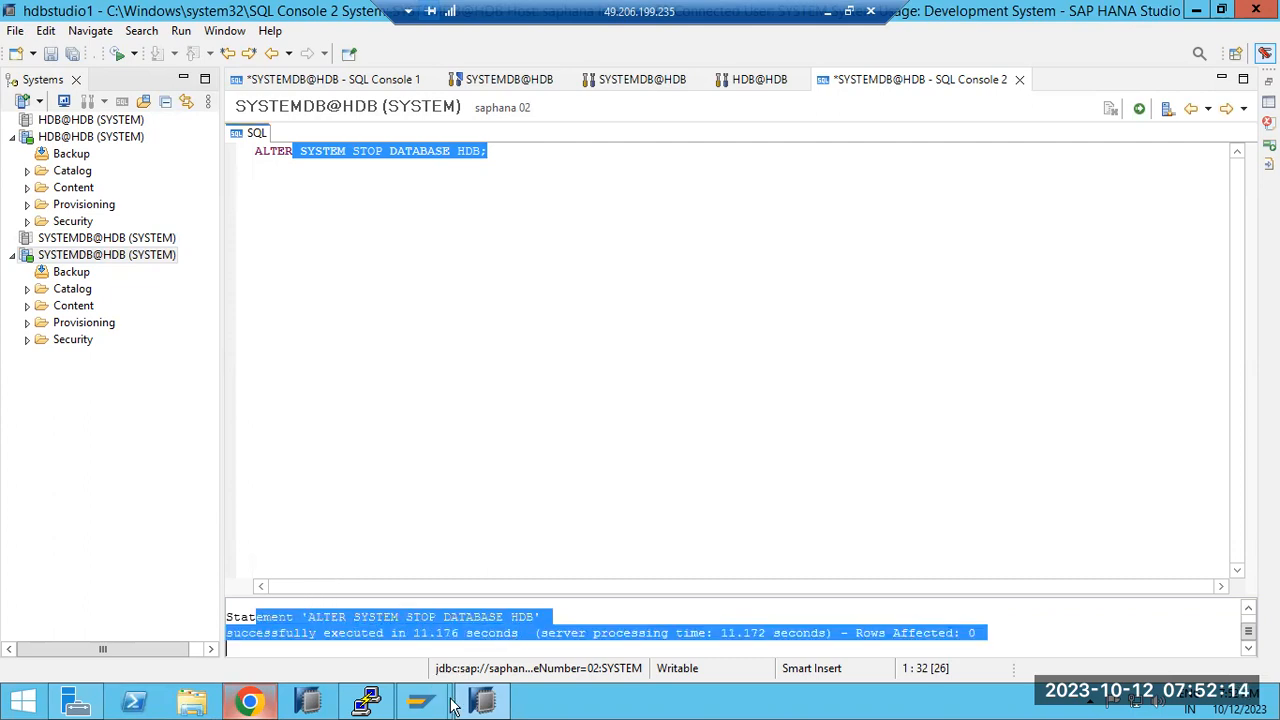
left_click(364, 703)
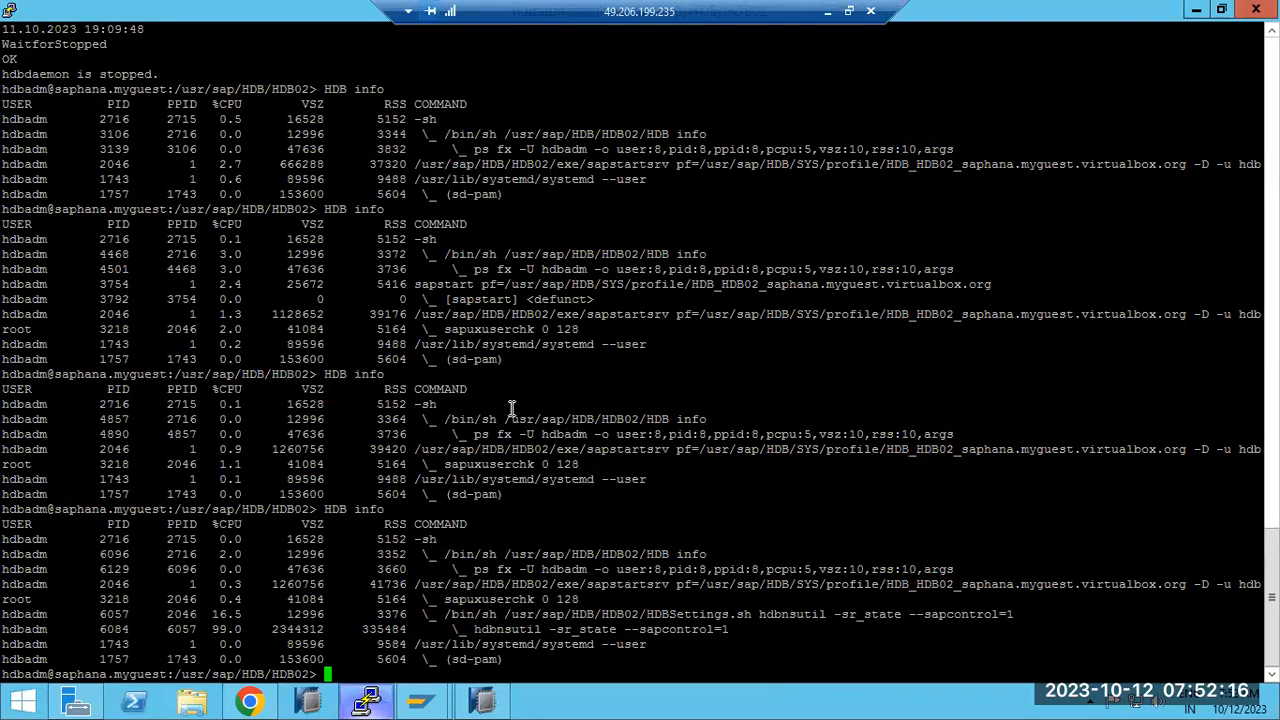
Step: Rerun HDB info in PuTTY to confirm the HANA server processes are up, then return to Chrome
key("Up")
key("Return")
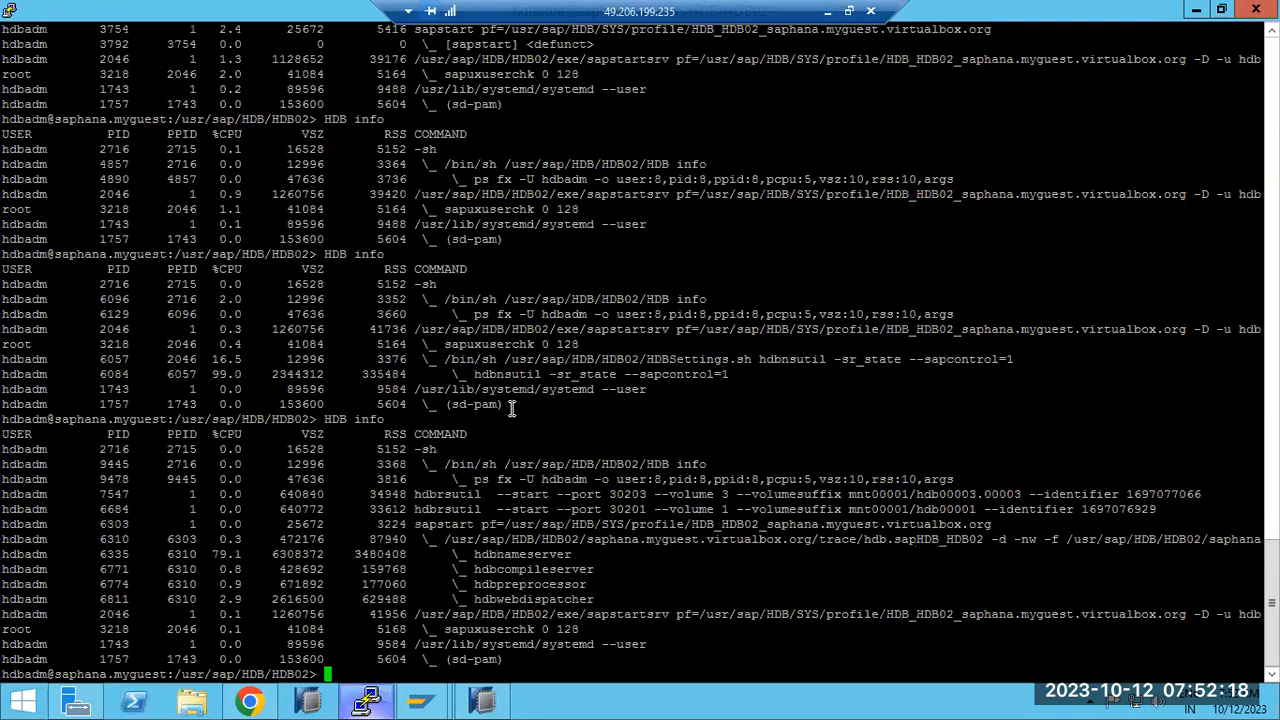
left_click_drag(539, 599, 461, 555)
left_click(238, 694)
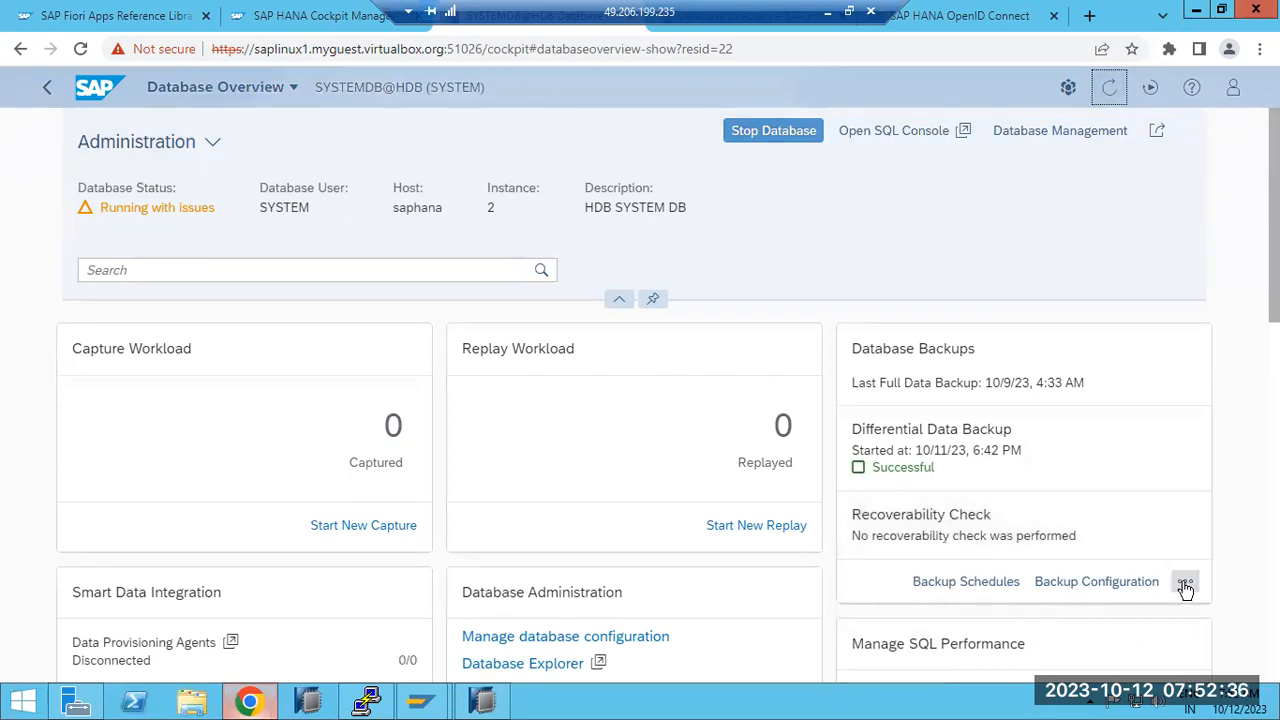
left_click(1185, 581)
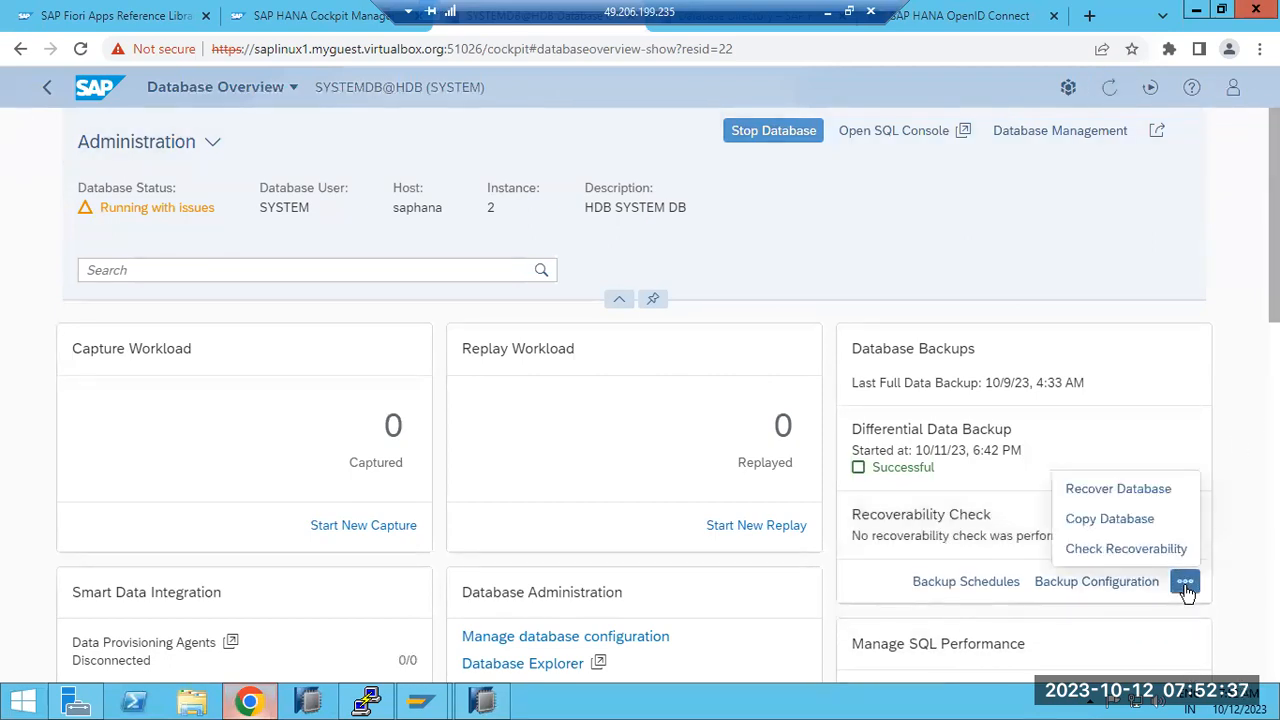
left_click(1133, 492)
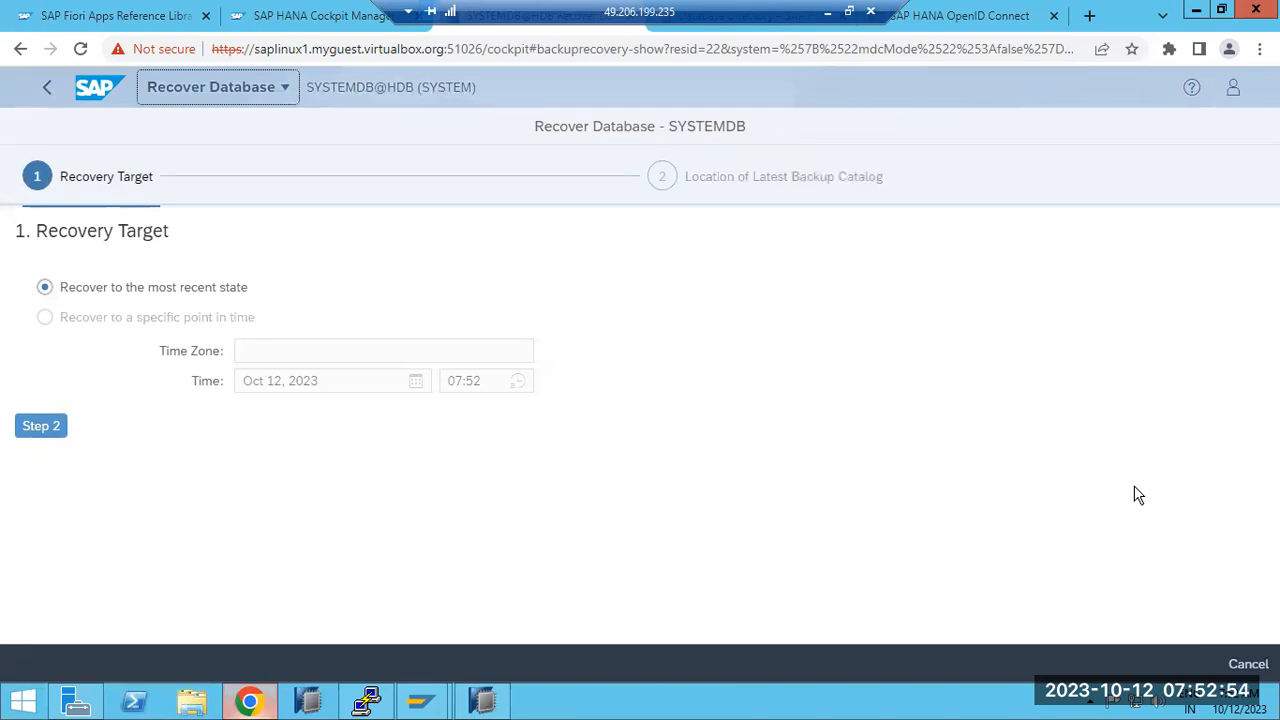
left_click(38, 432)
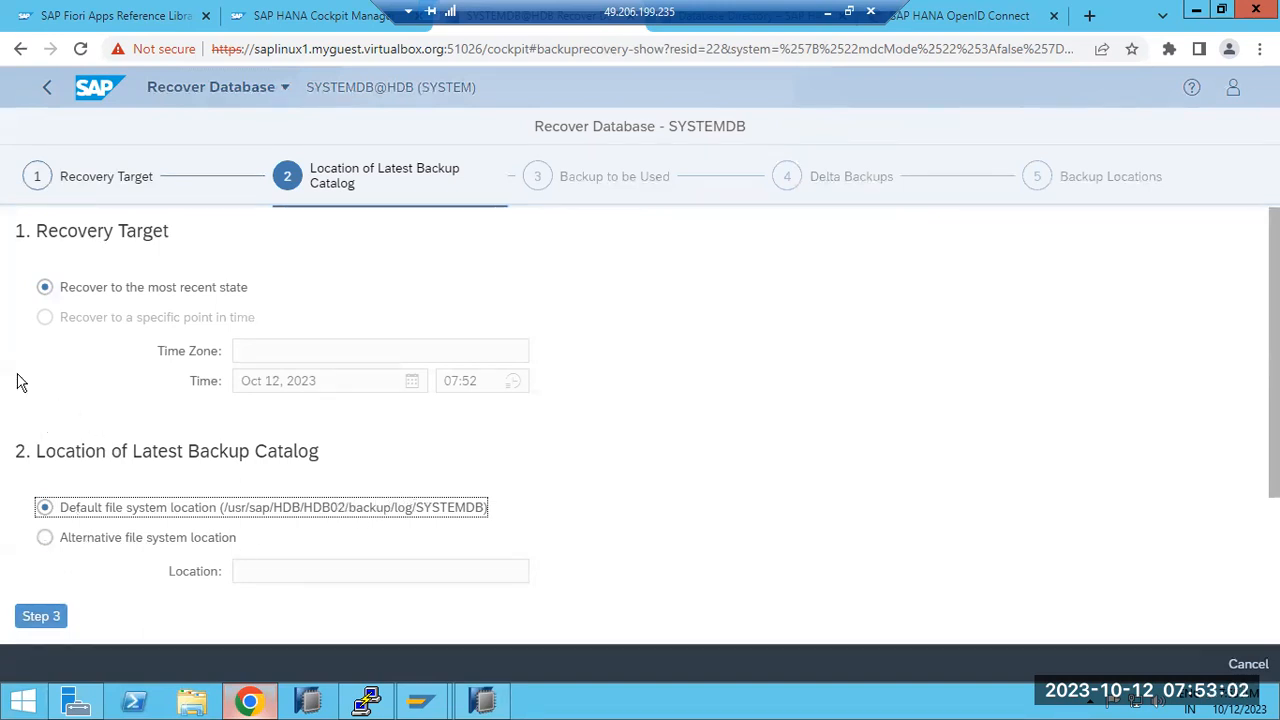
left_click(47, 87)
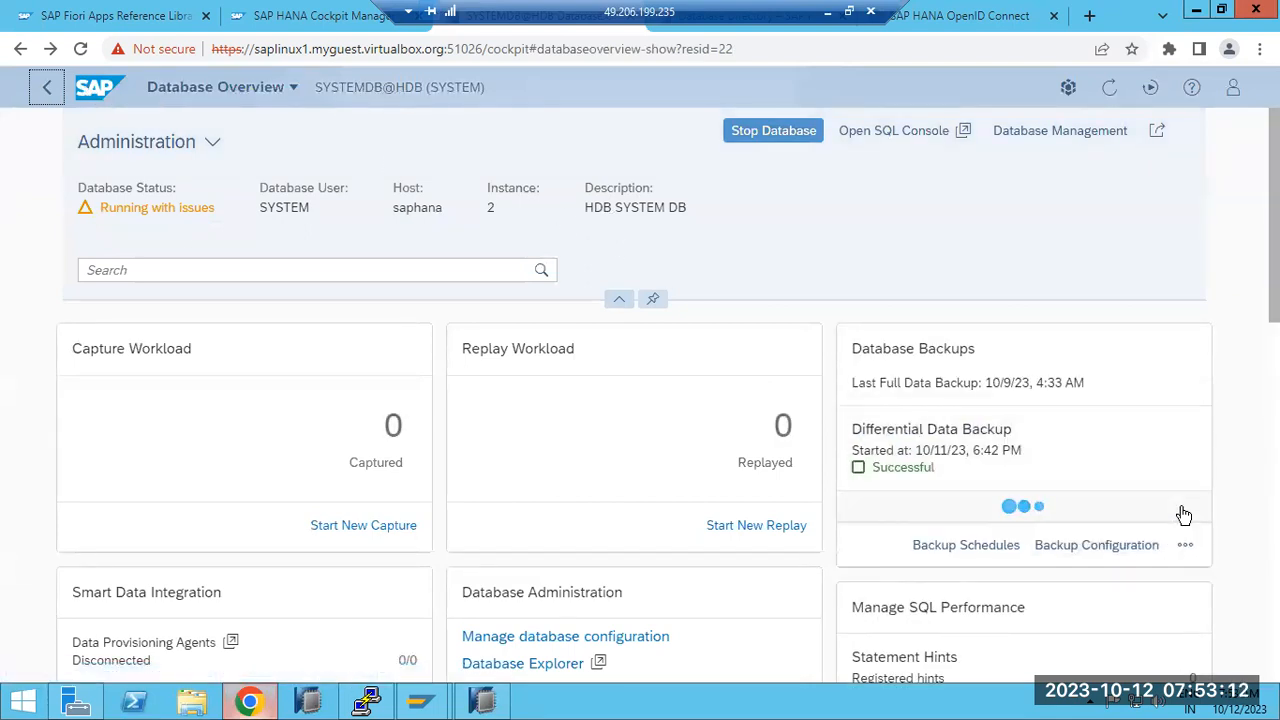
Step: Open and dismiss the extra database backup actions, scrolling through the overview
left_click(1187, 545)
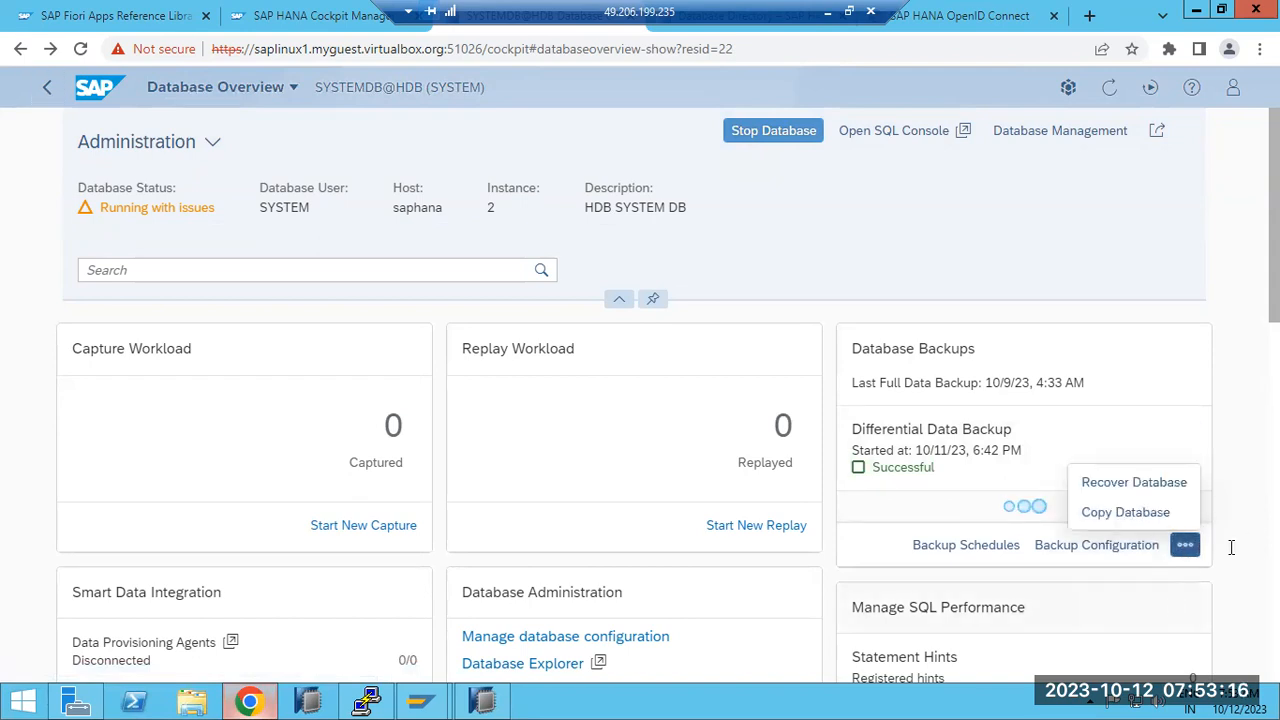
left_click(1248, 482)
scroll(308, 412, "down", 3)
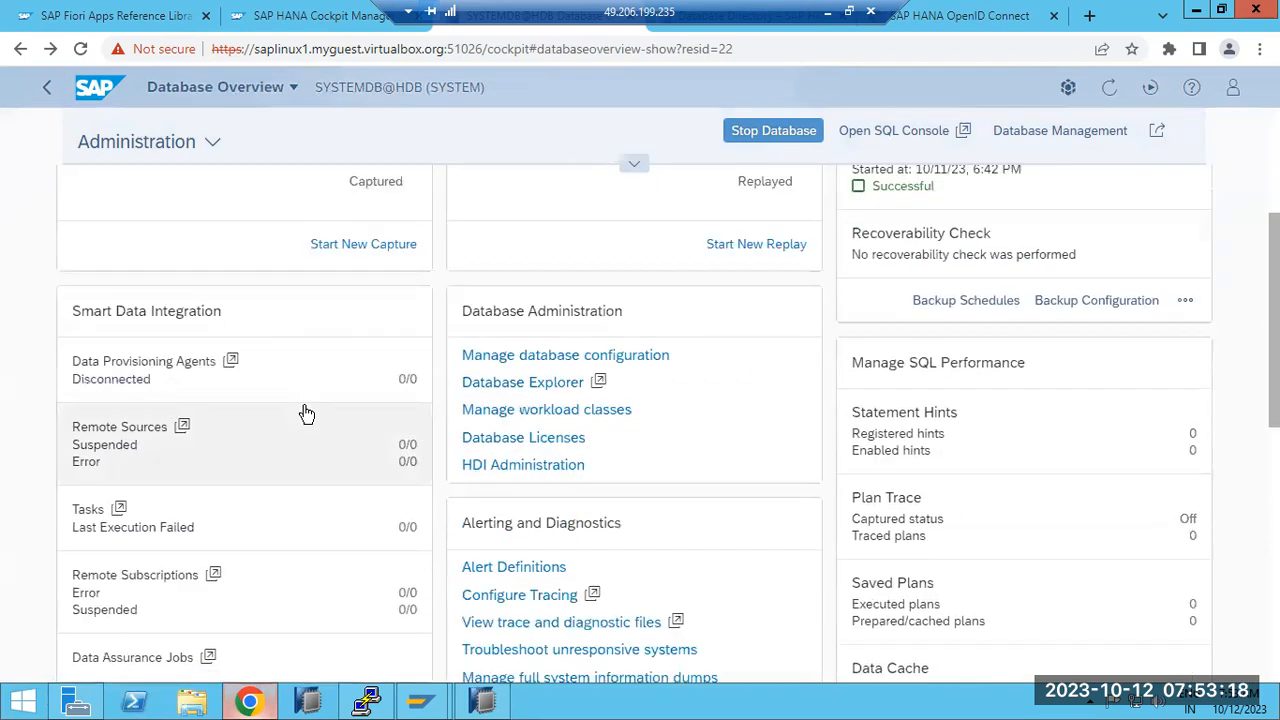
scroll(307, 413, "down", 7)
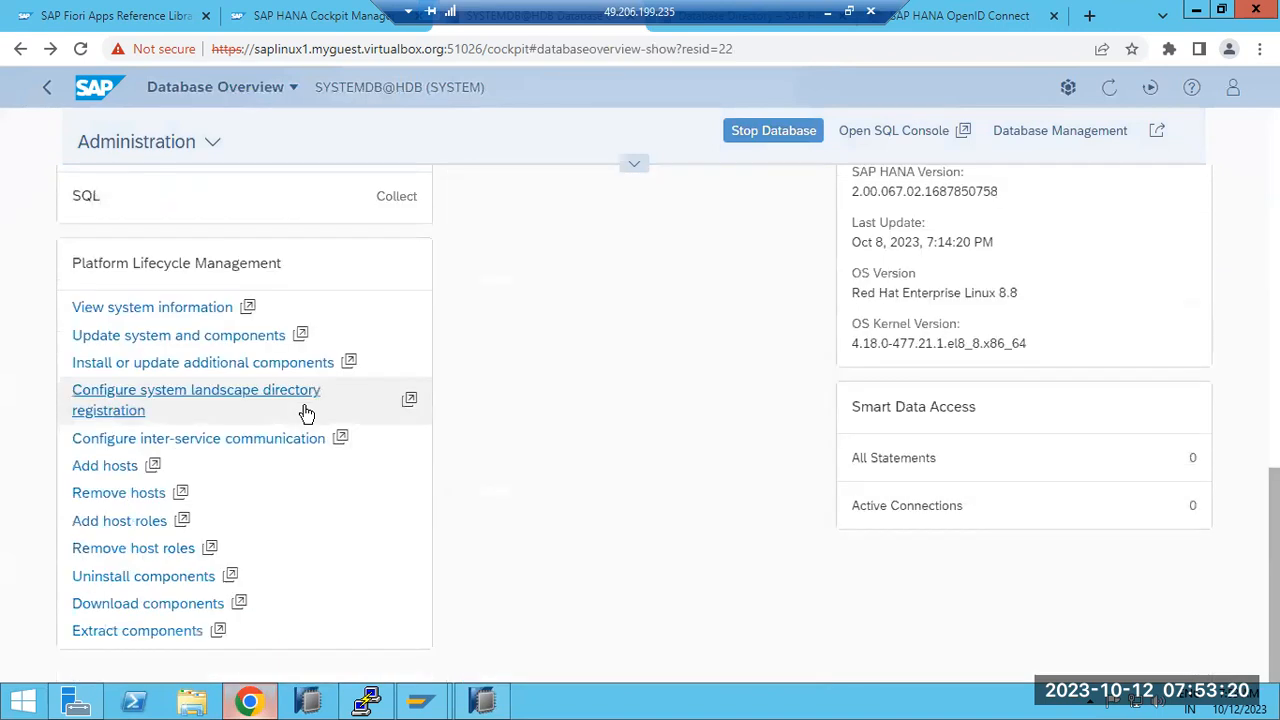
scroll(307, 413, "up", 10)
left_click(151, 268)
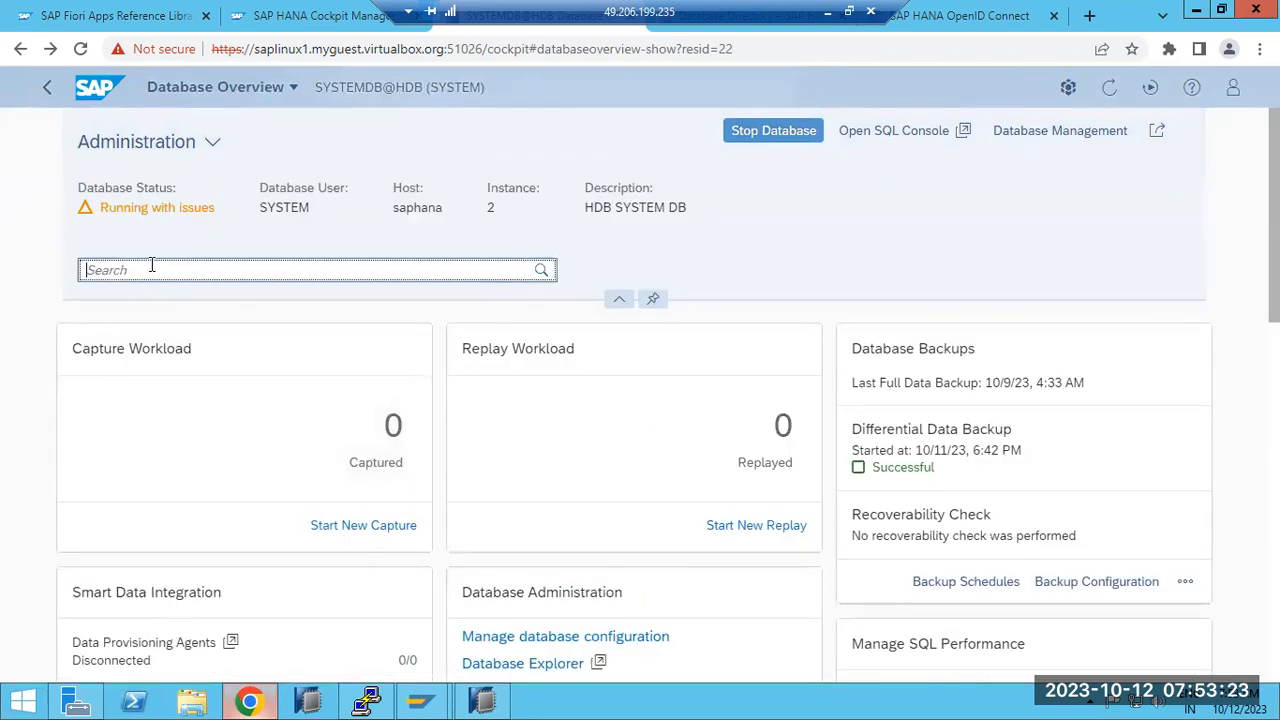
Step: Go to the cockpit Home, open the DEV group's directory, then HDB@HDB's overview
left_click(236, 101)
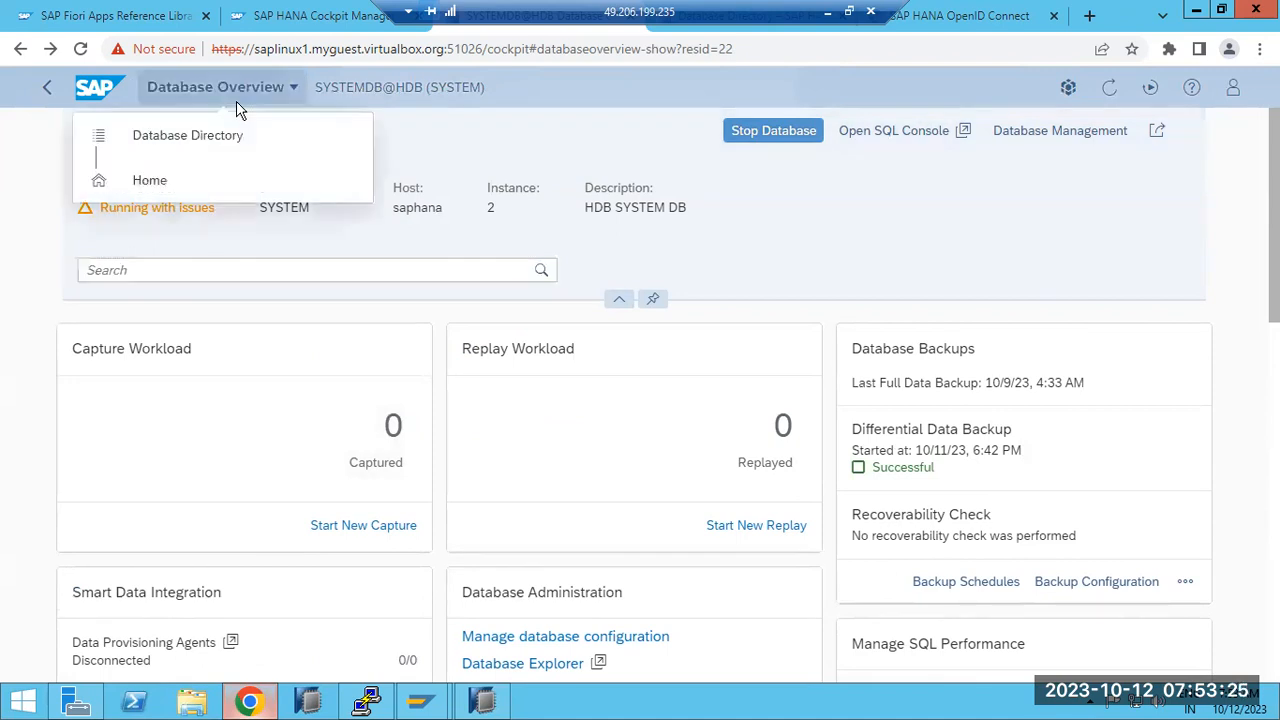
left_click(160, 183)
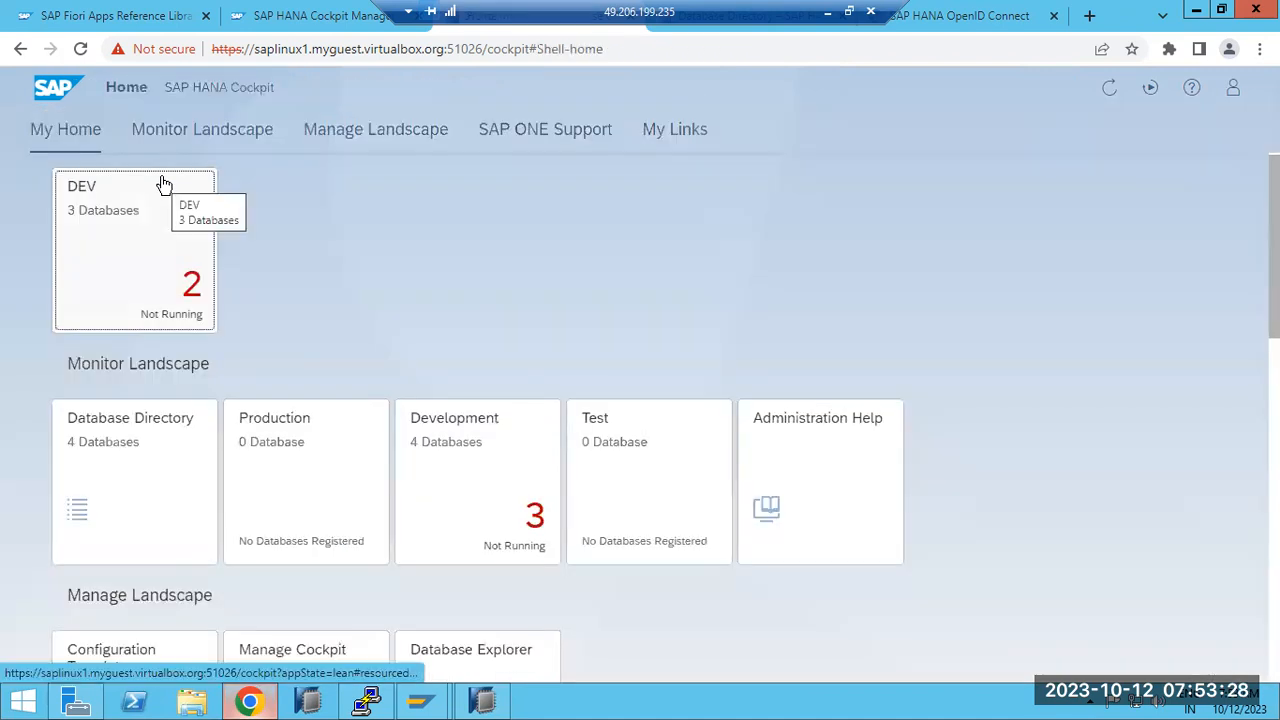
left_click(143, 206)
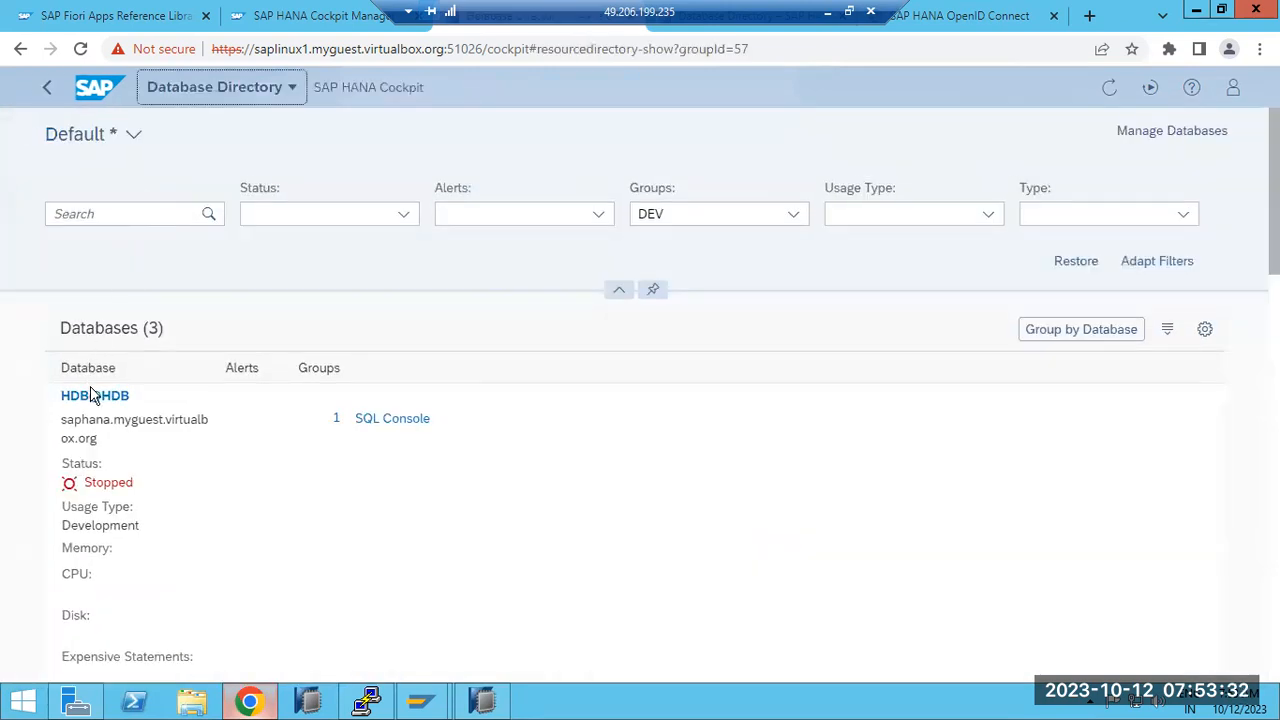
left_click(95, 396)
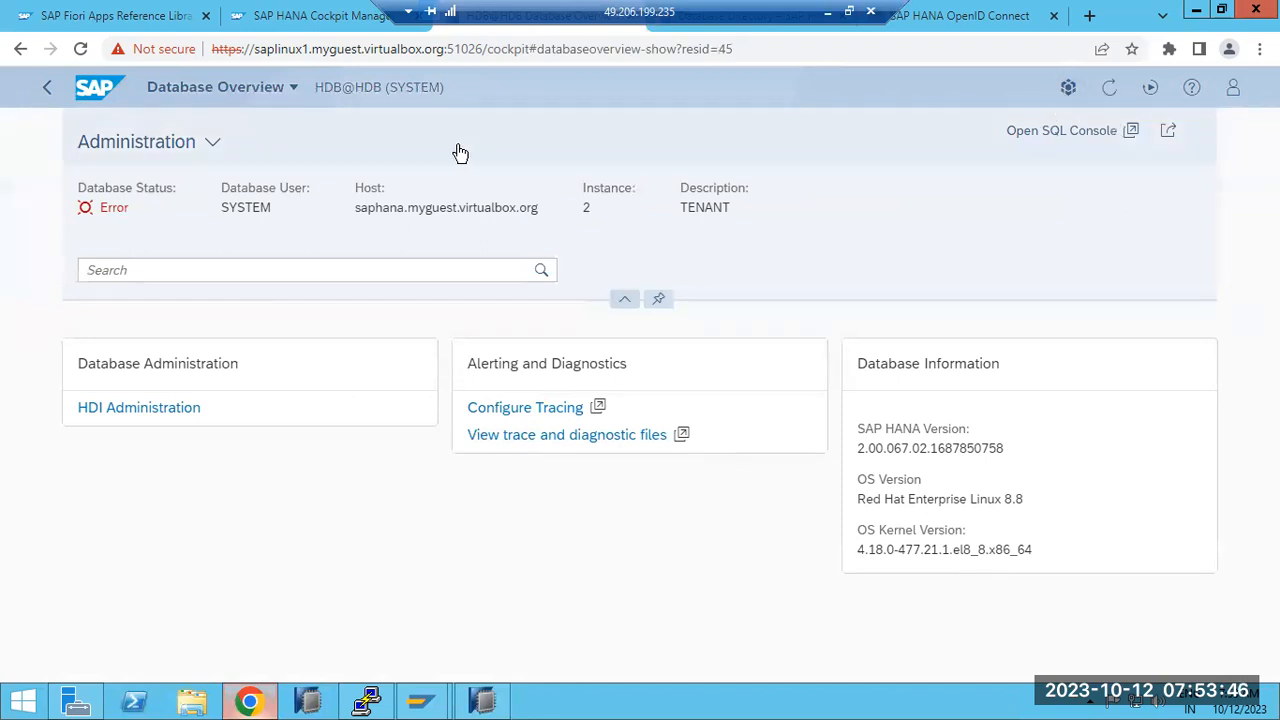
Step: Return Home and reopen the DEV directory, scrolling to find HDB@HDB listed as Stopped
left_click(150, 92)
left_click(160, 179)
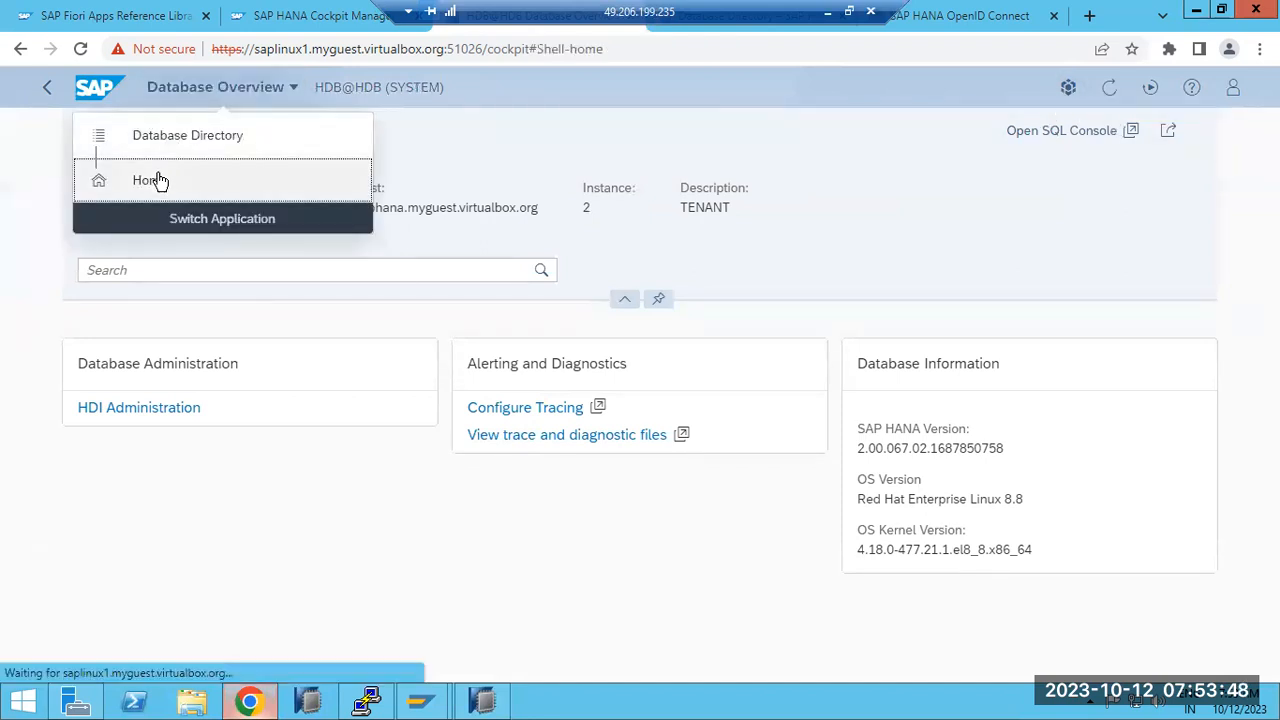
left_click(140, 287)
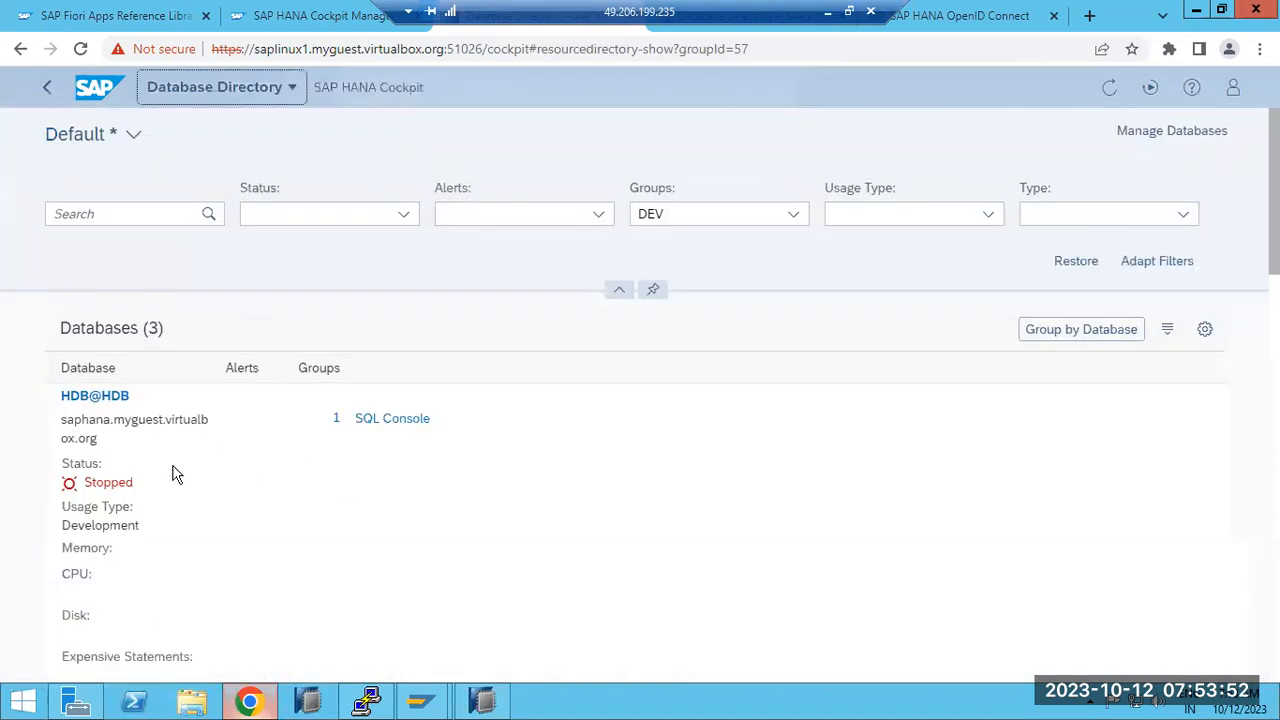
scroll(172, 482, "down", 3)
scroll(172, 482, "down", 5)
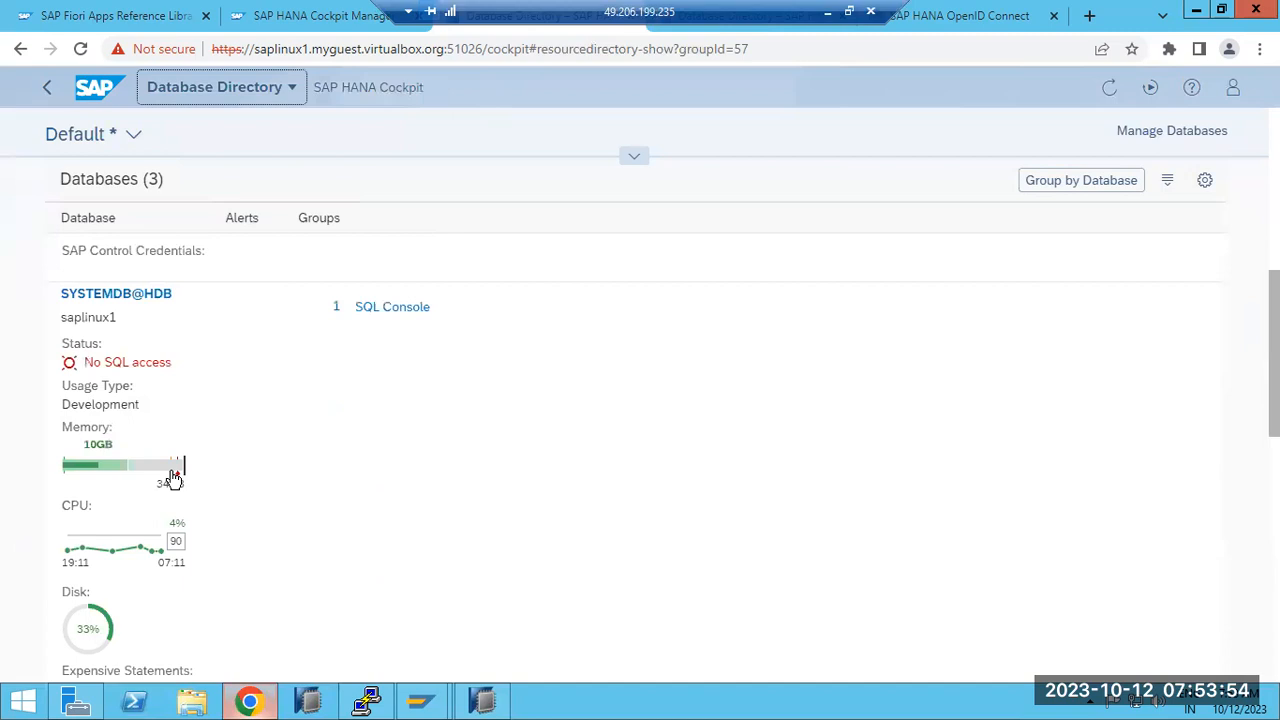
scroll(172, 475, "down", 1)
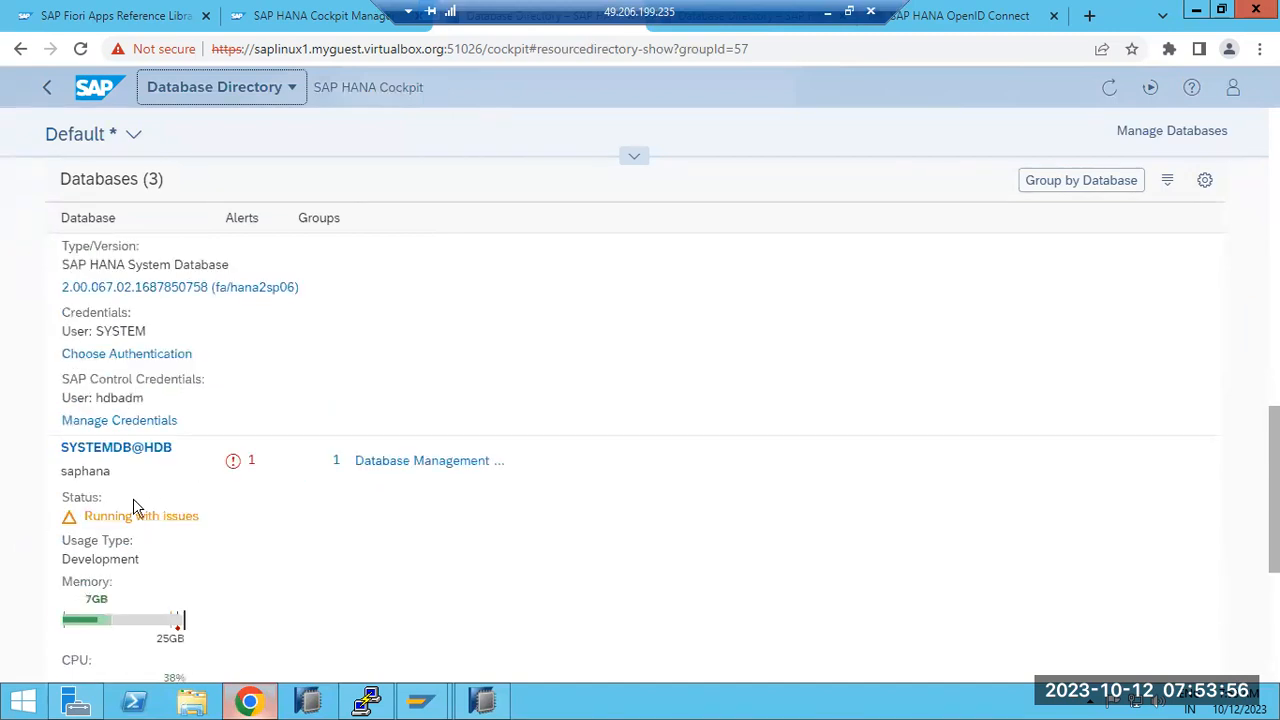
scroll(110, 516, "down", 1)
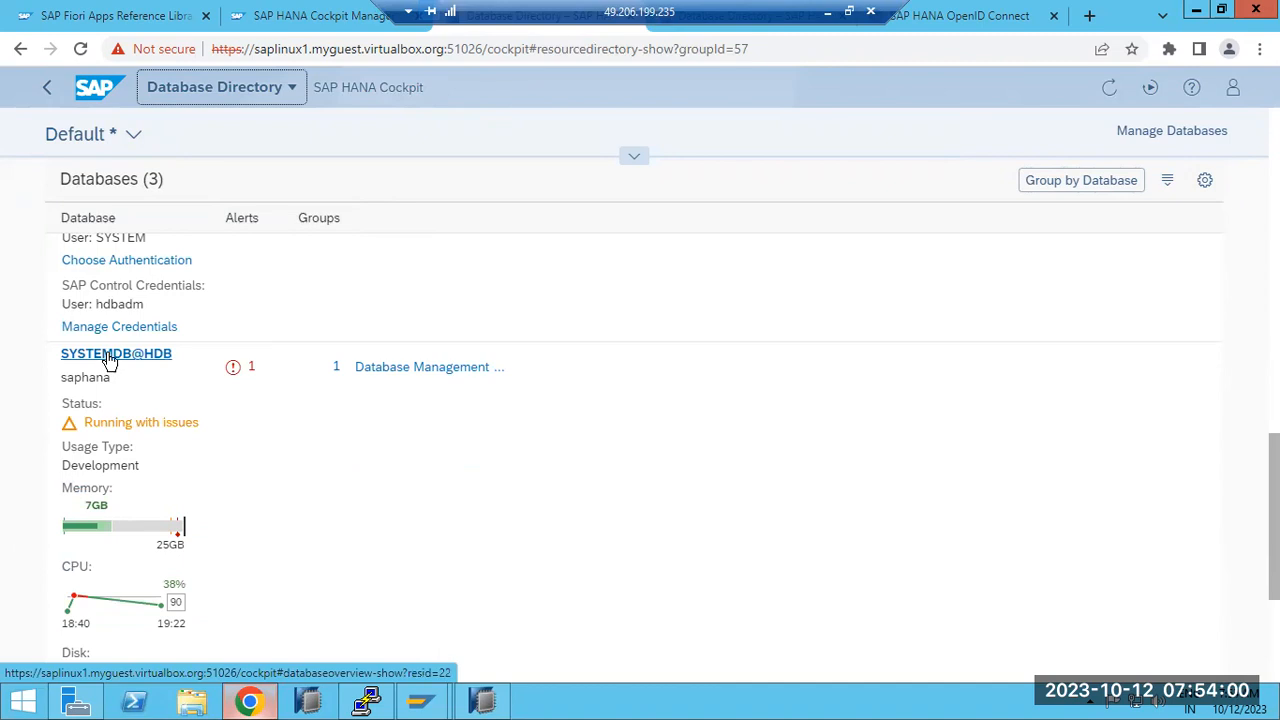
scroll(397, 466, "up", 7)
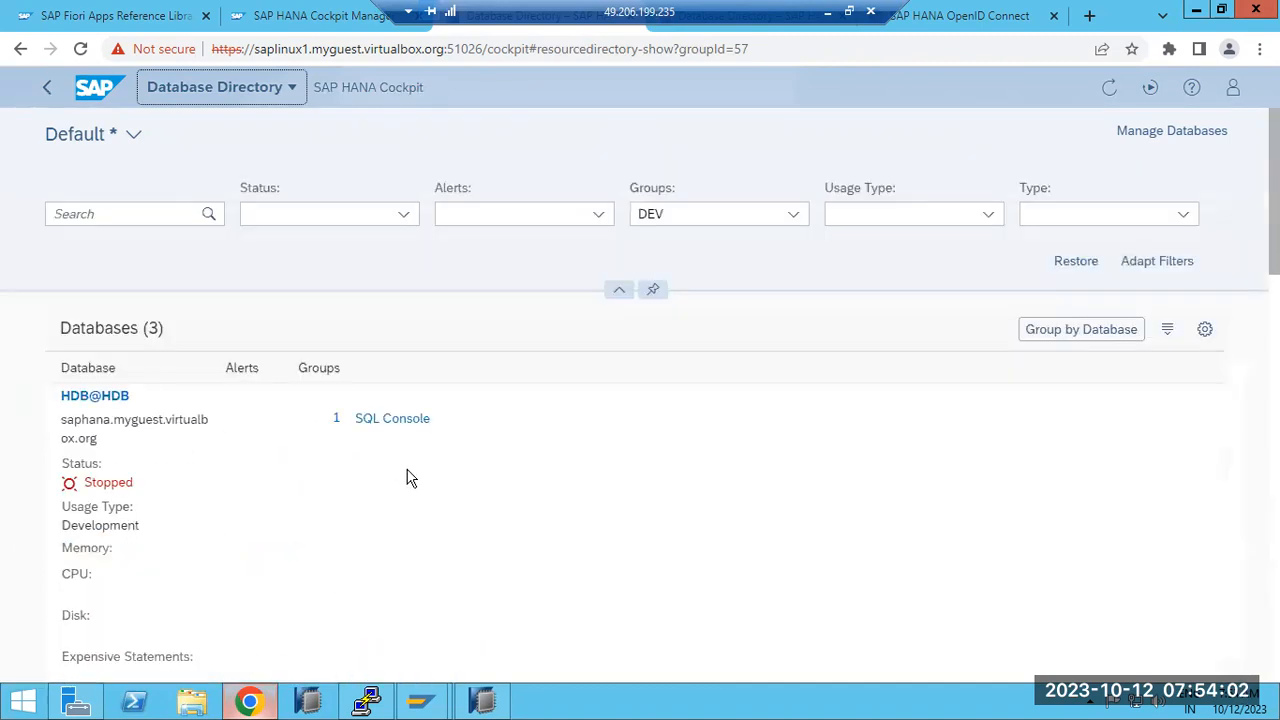
scroll(407, 477, "down", 3)
scroll(407, 477, "up", 3)
scroll(407, 477, "down", 7)
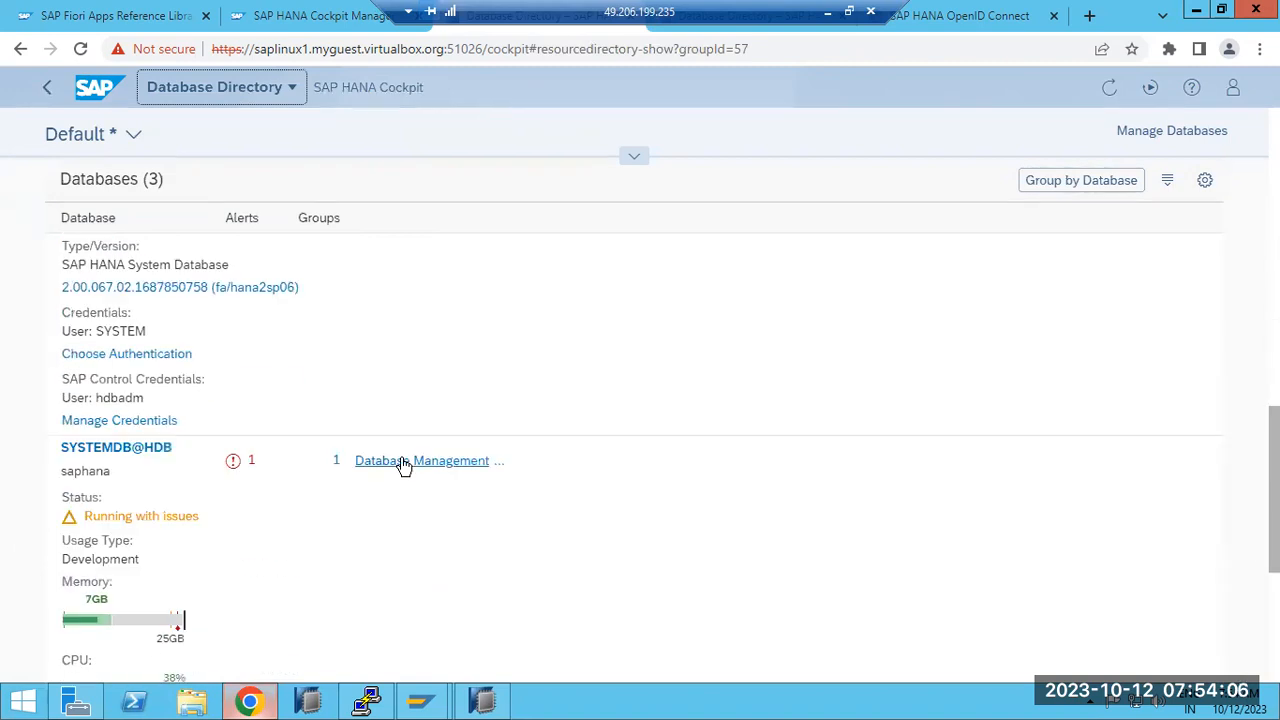
Step: In SYSTEMDB@HDB's Database Management, select the stopped HDB tenant and choose Recover Tenant
left_click(403, 463)
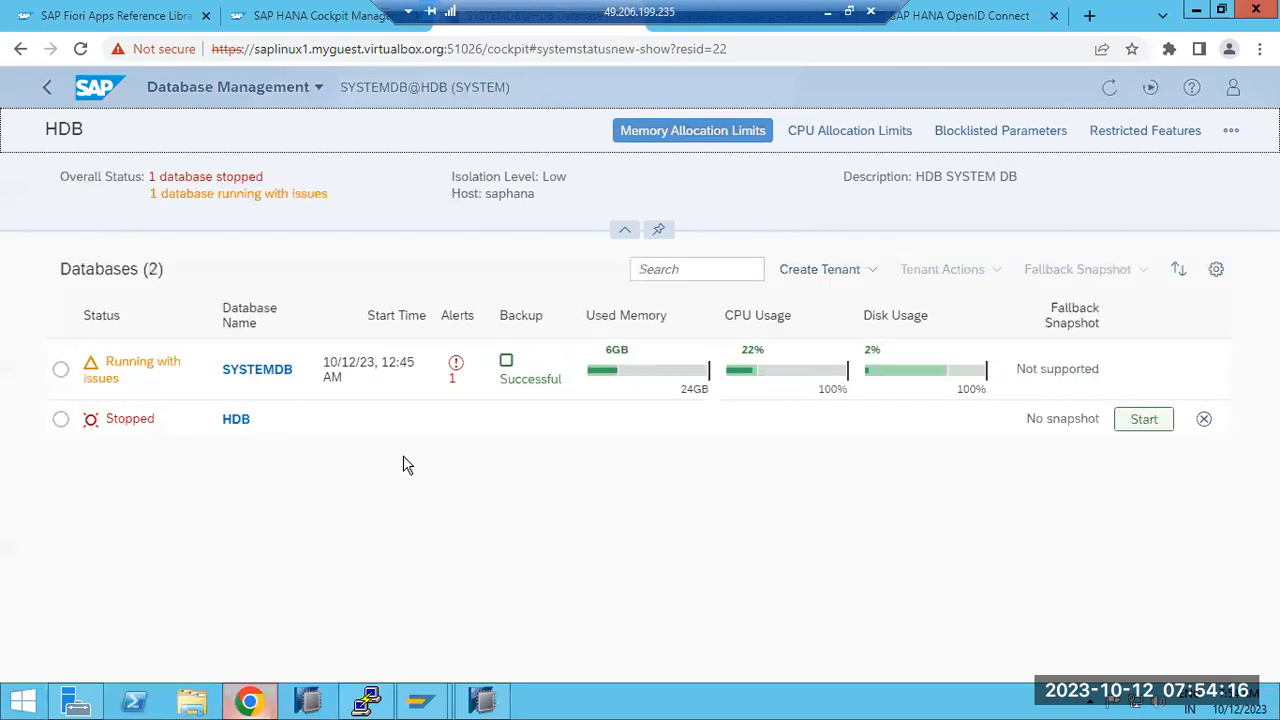
left_click(61, 420)
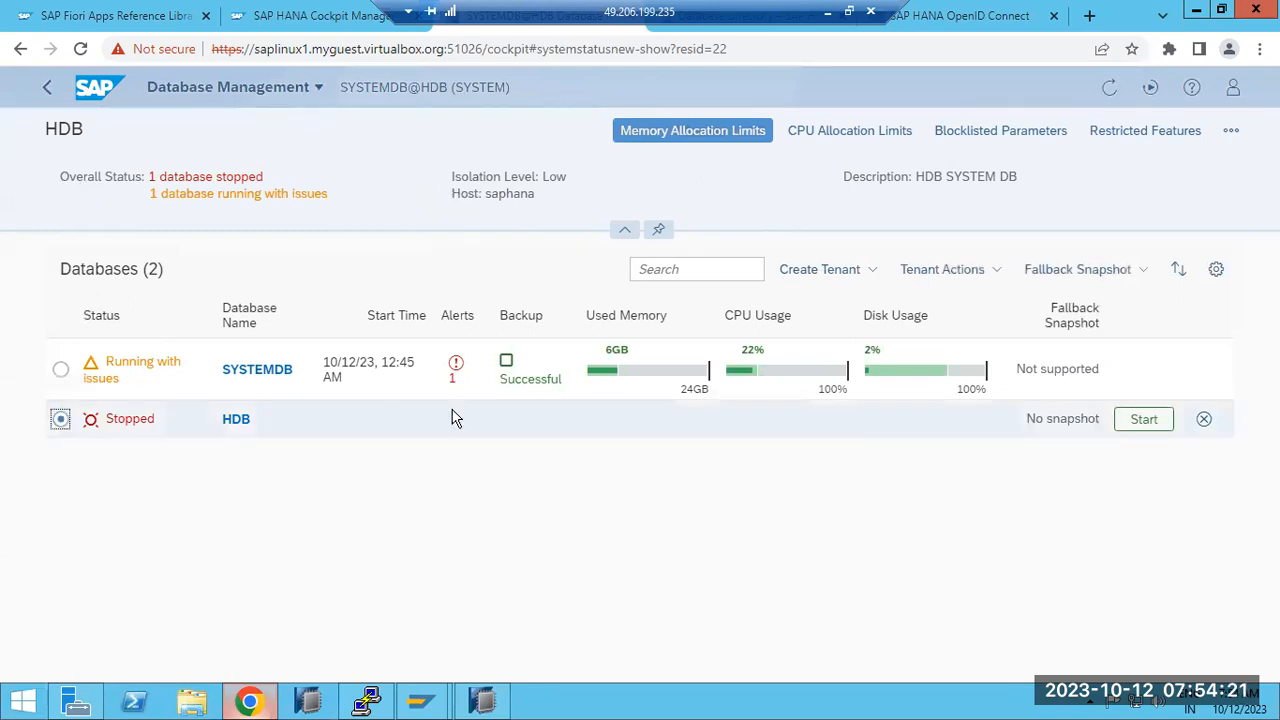
left_click(979, 276)
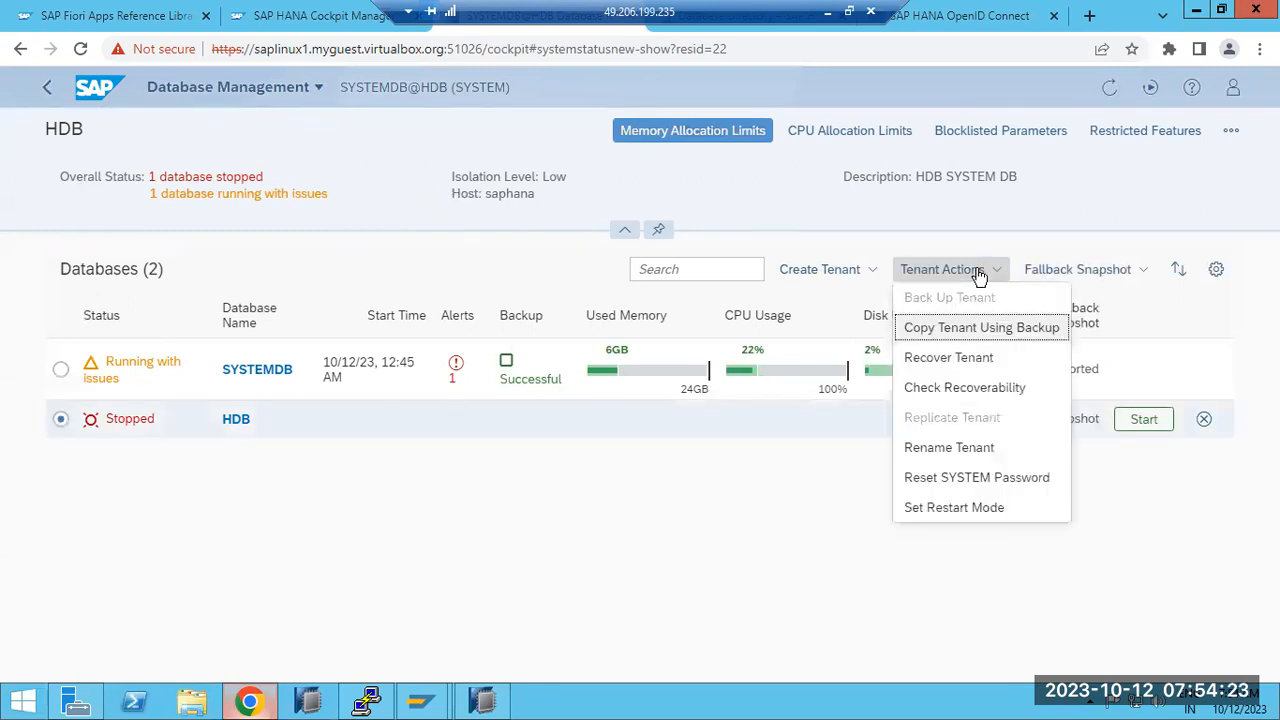
left_click(963, 360)
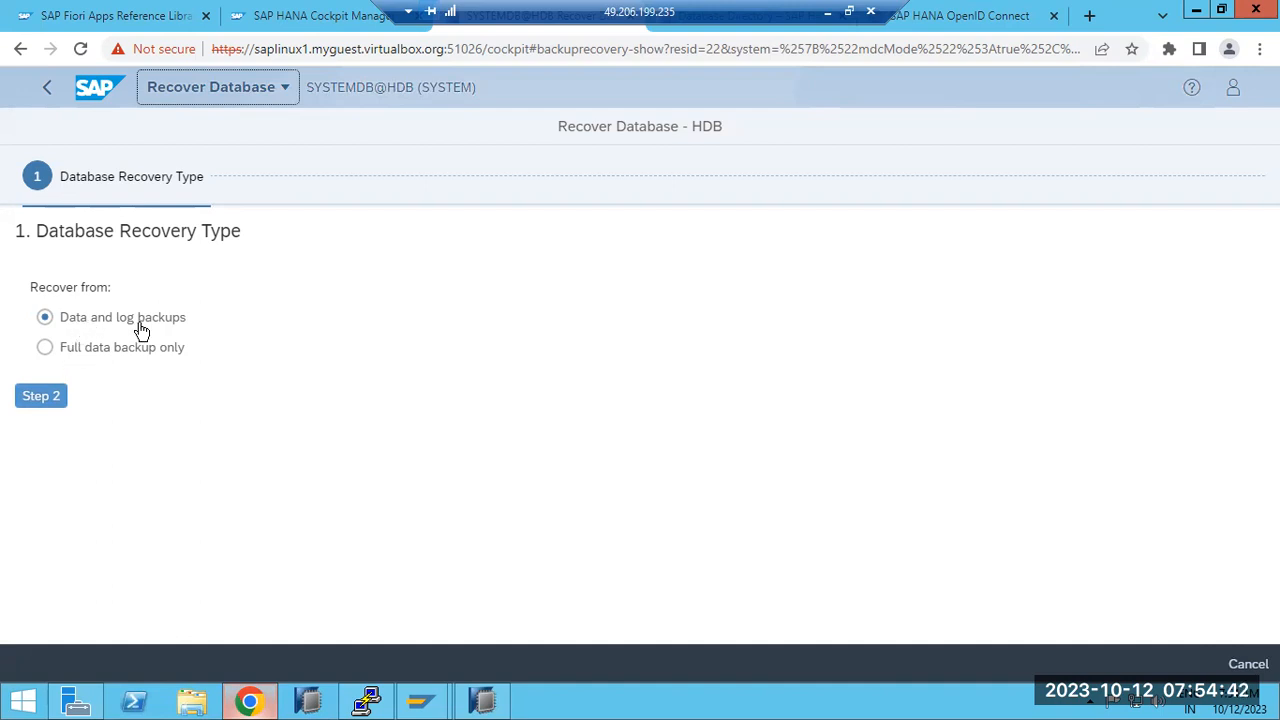
Step: Use data and log backups to the most recent state, keeping the default catalog location
left_click(45, 396)
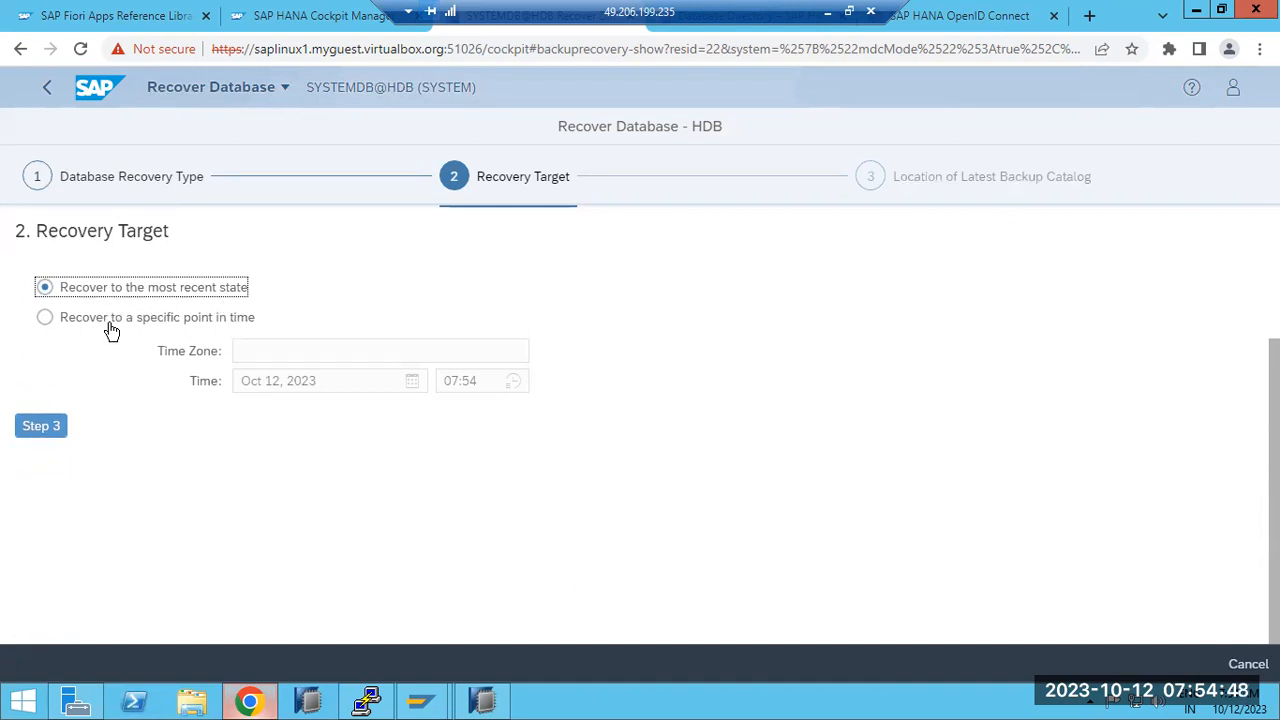
left_click(36, 427)
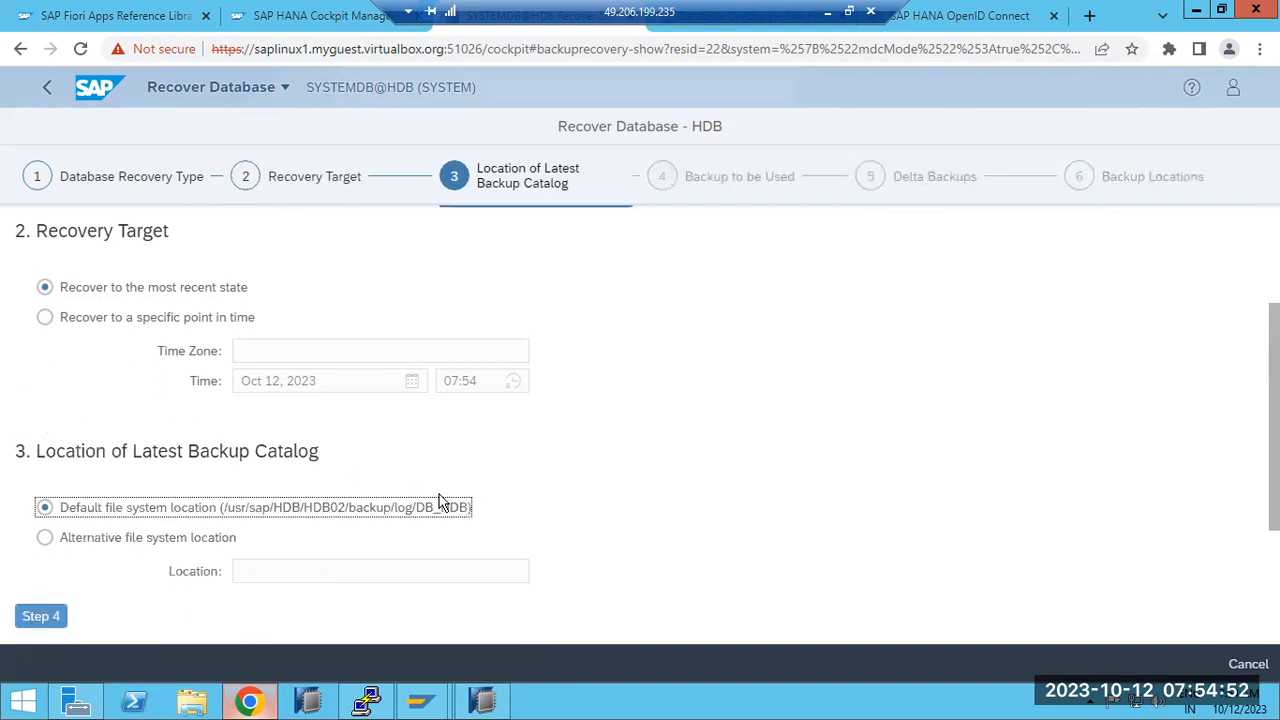
scroll(440, 500, "down", 1)
left_click_drag(160, 358, 278, 358)
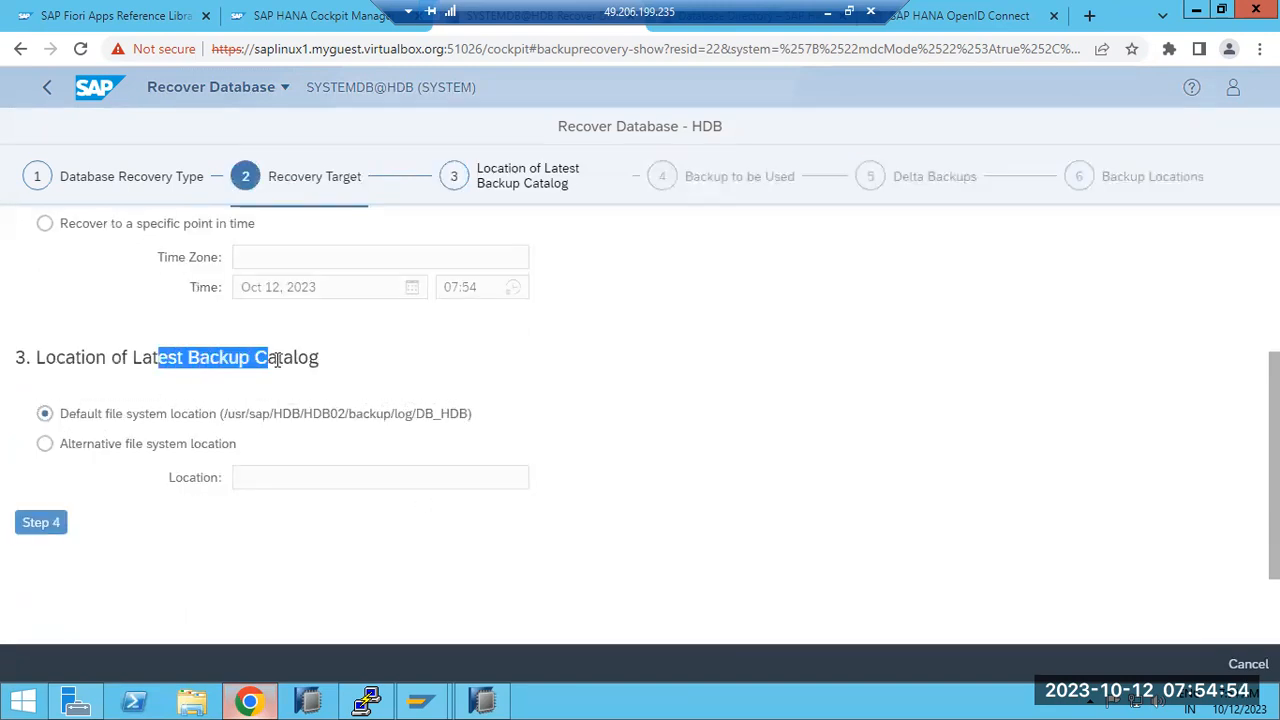
left_click(43, 523)
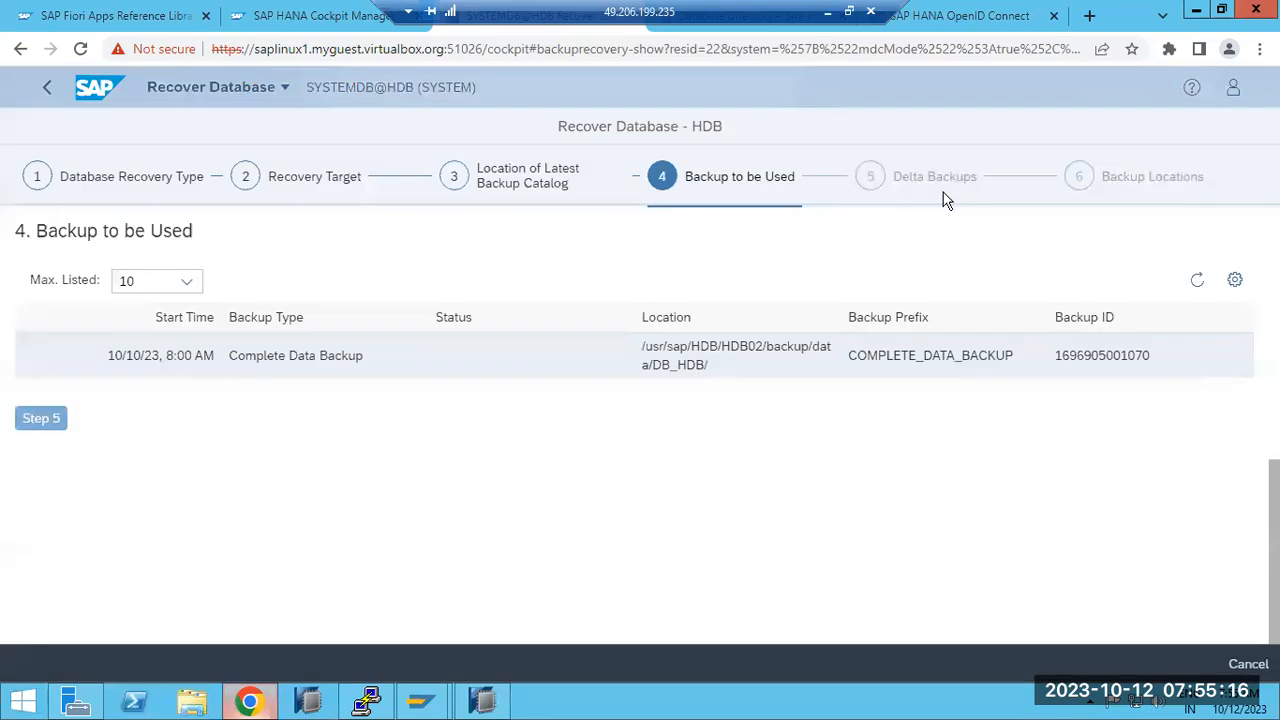
Step: Pick the 10/10/23 complete data backup, keep delta backups, and reach Backup Locations
left_click(155, 372)
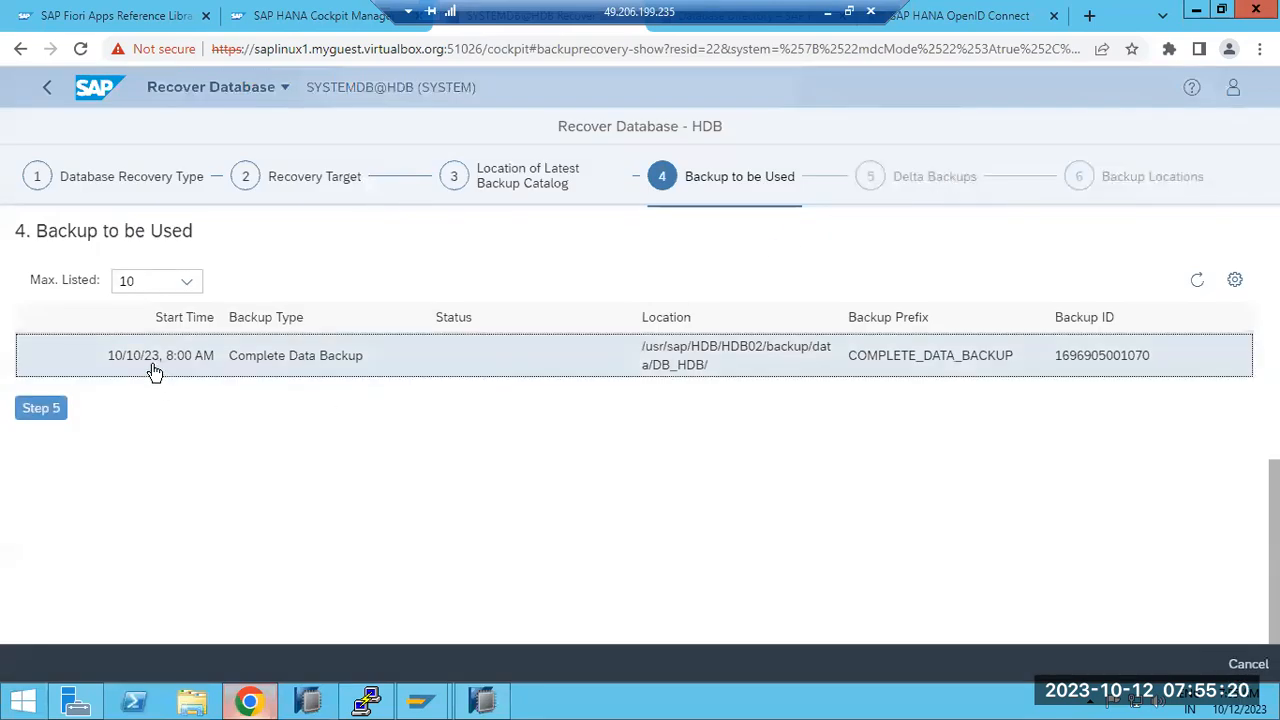
left_click(43, 409)
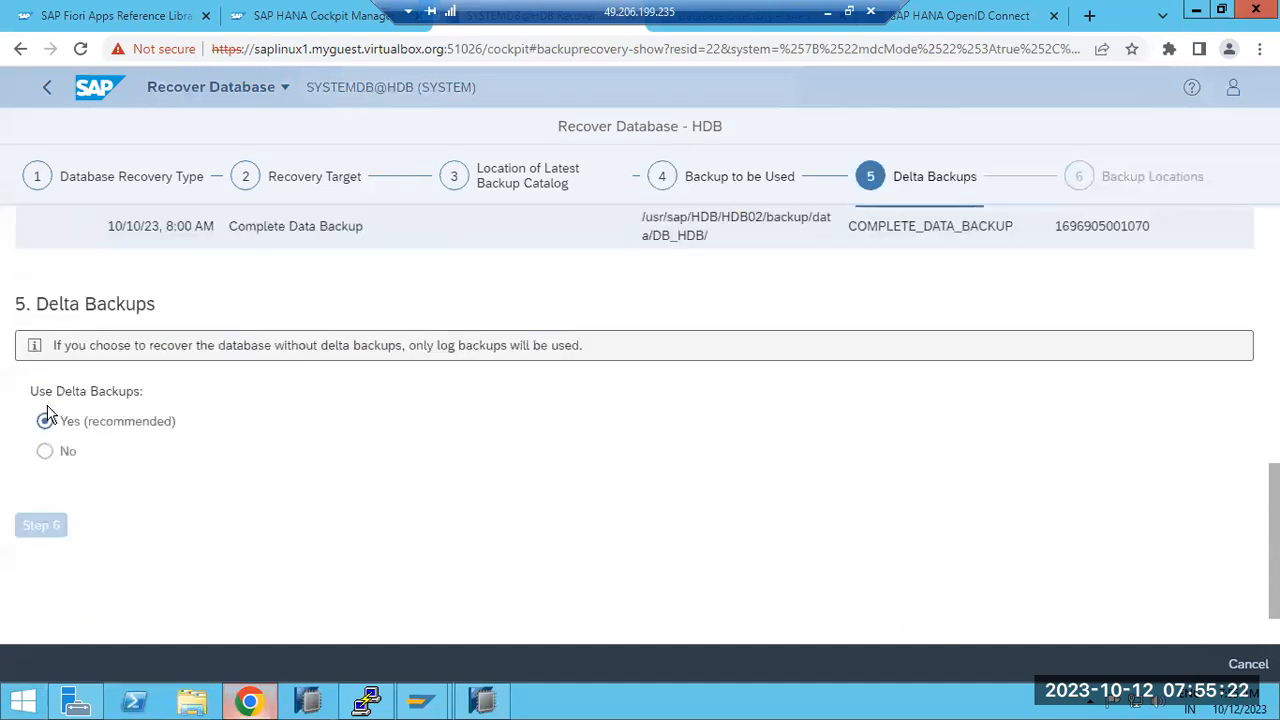
left_click(46, 425)
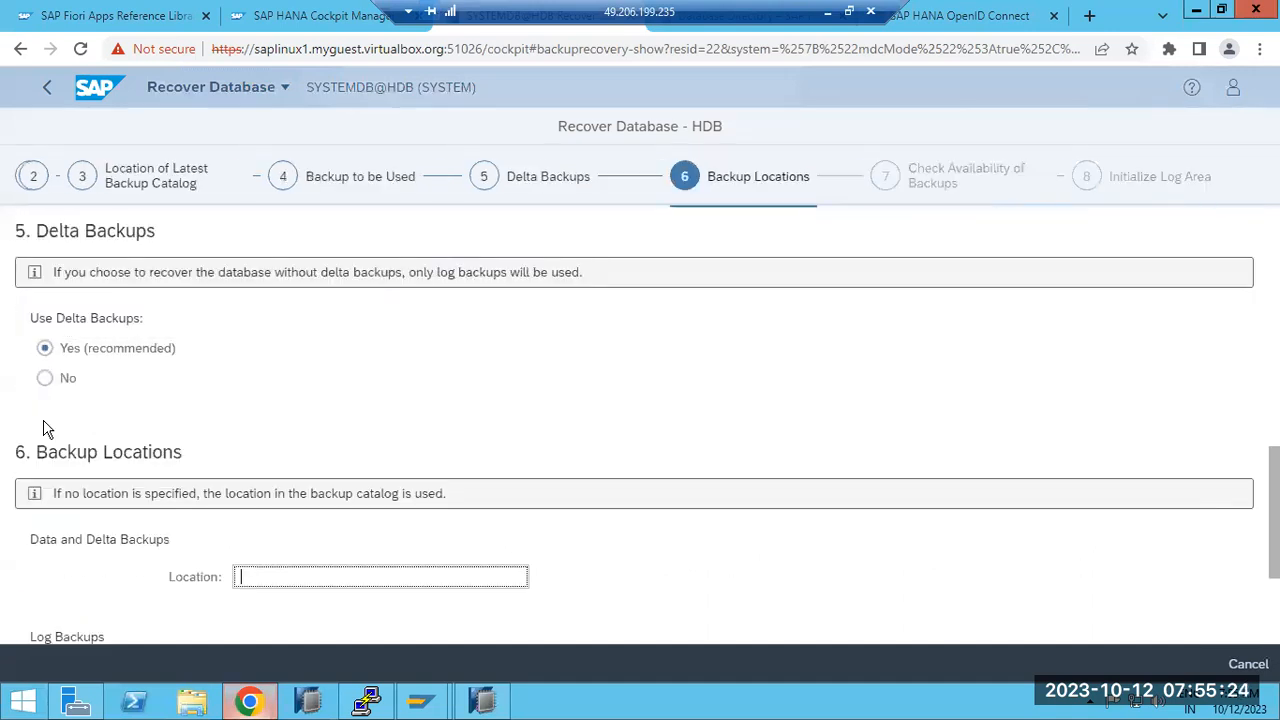
left_click(265, 484)
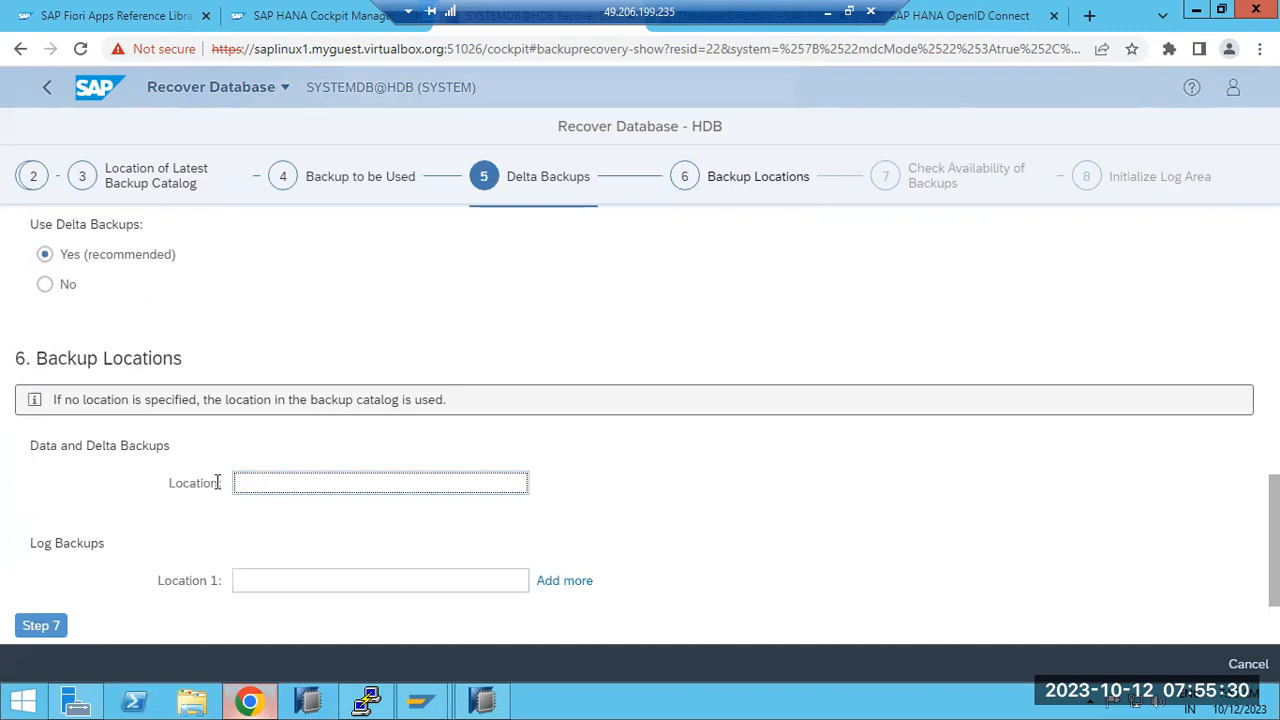
Step: In PuTTY, change into the backup/data folder and list its contents with ls -ltr
left_click(366, 700)
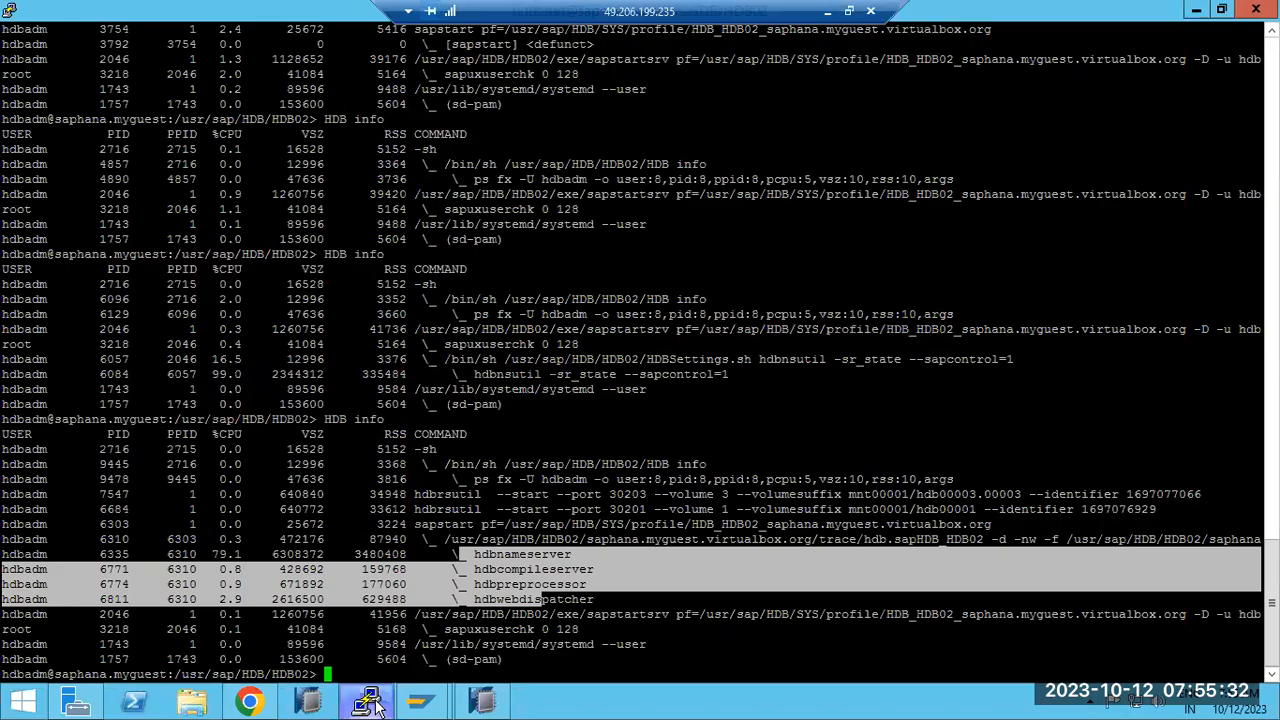
type("cd backu")
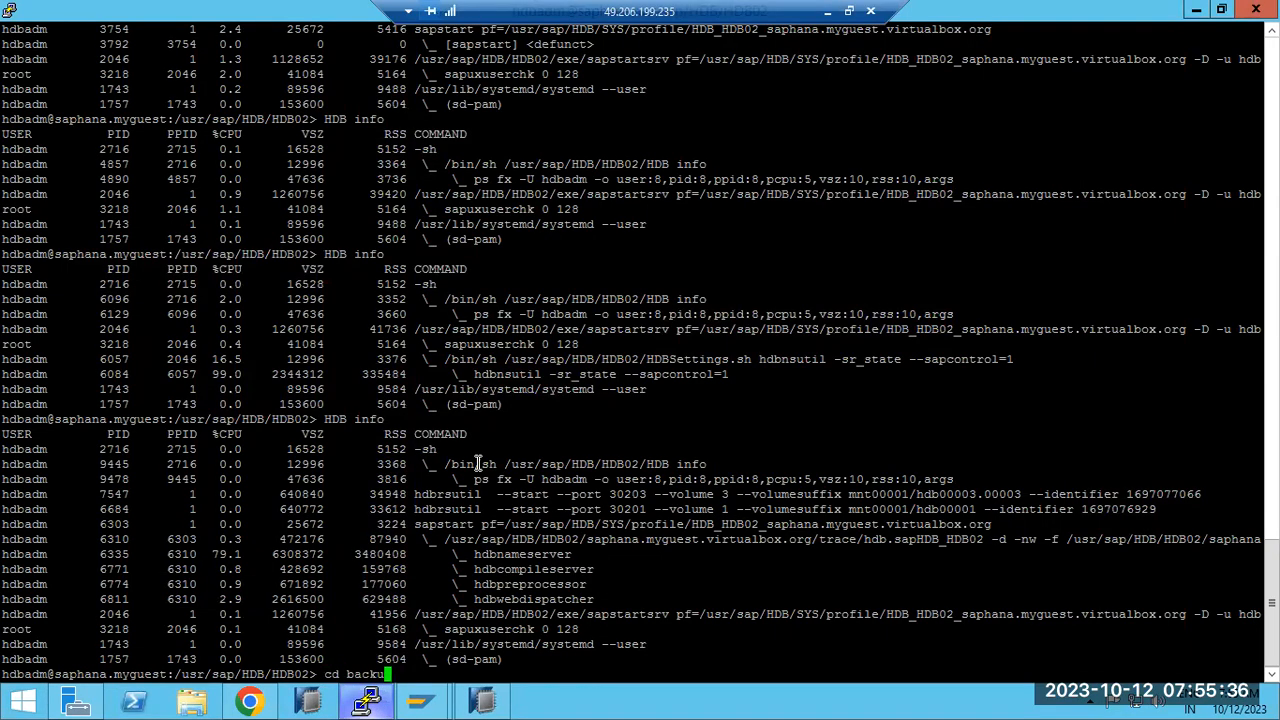
type("p")
key("Return")
type("ls- ltr")
key("Return")
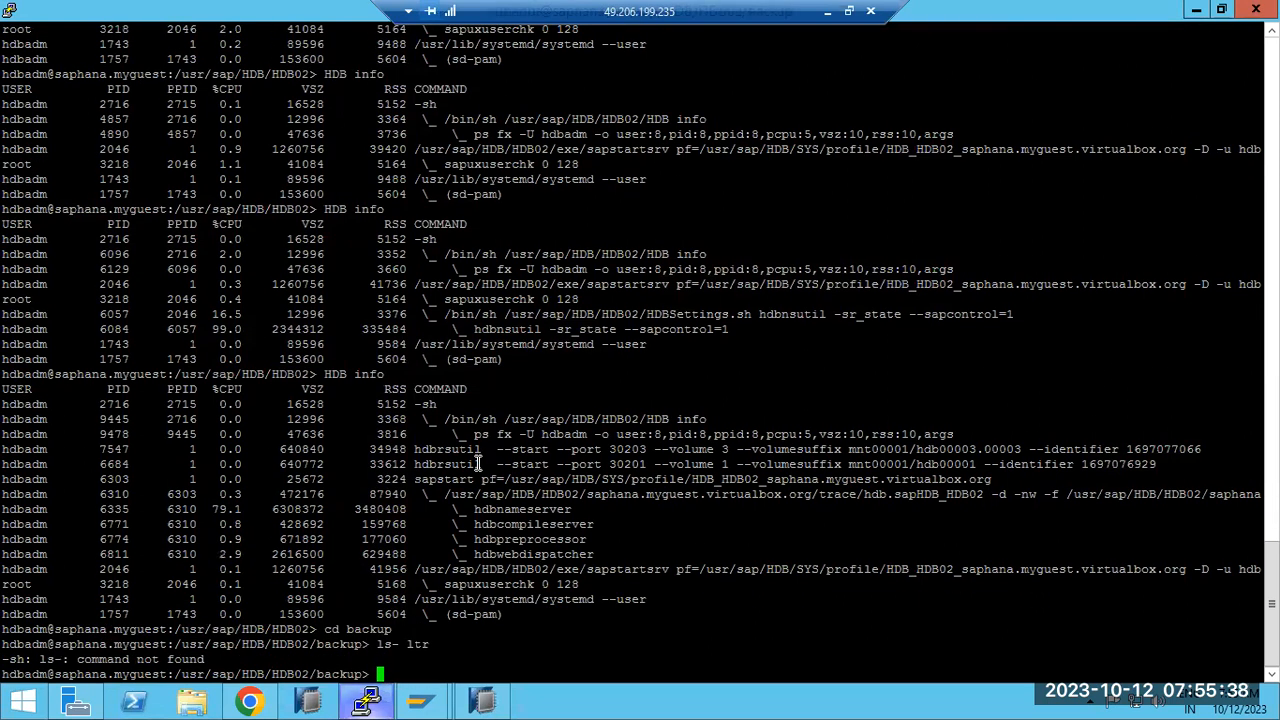
type("ls -ltr")
key("Return")
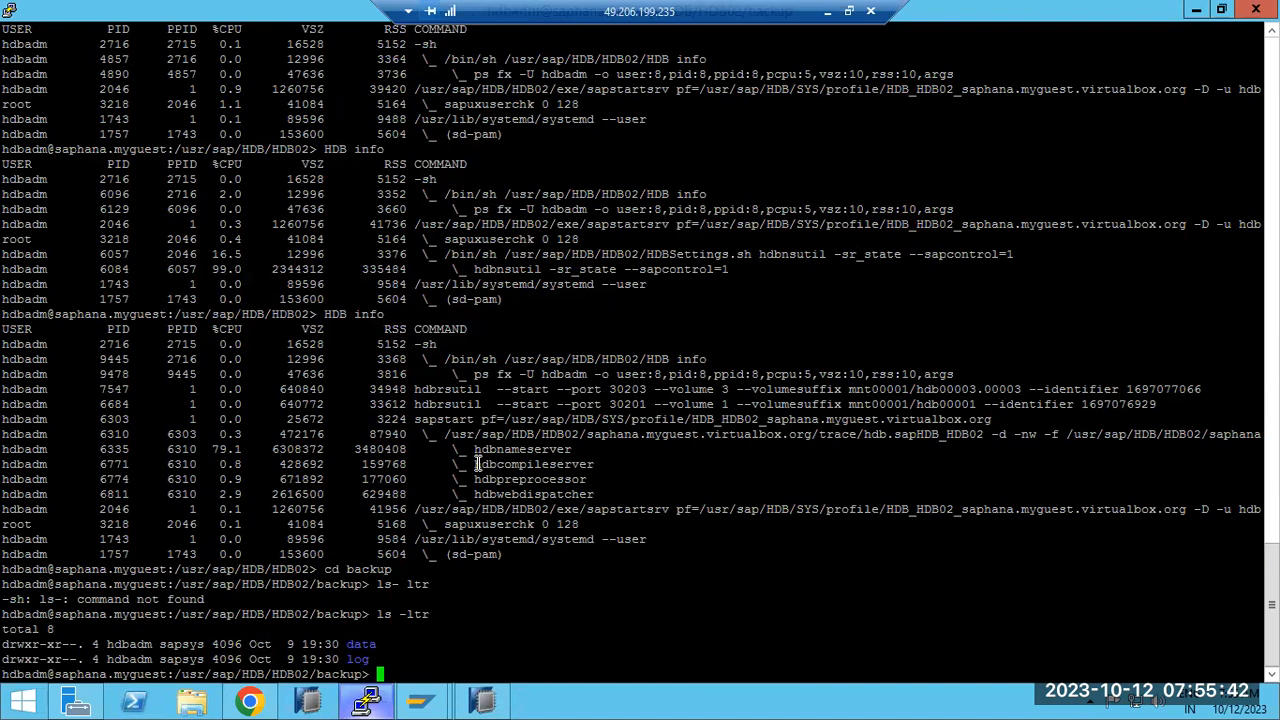
type("cd data")
key("Return")
type("ls -ltr")
key("Return")
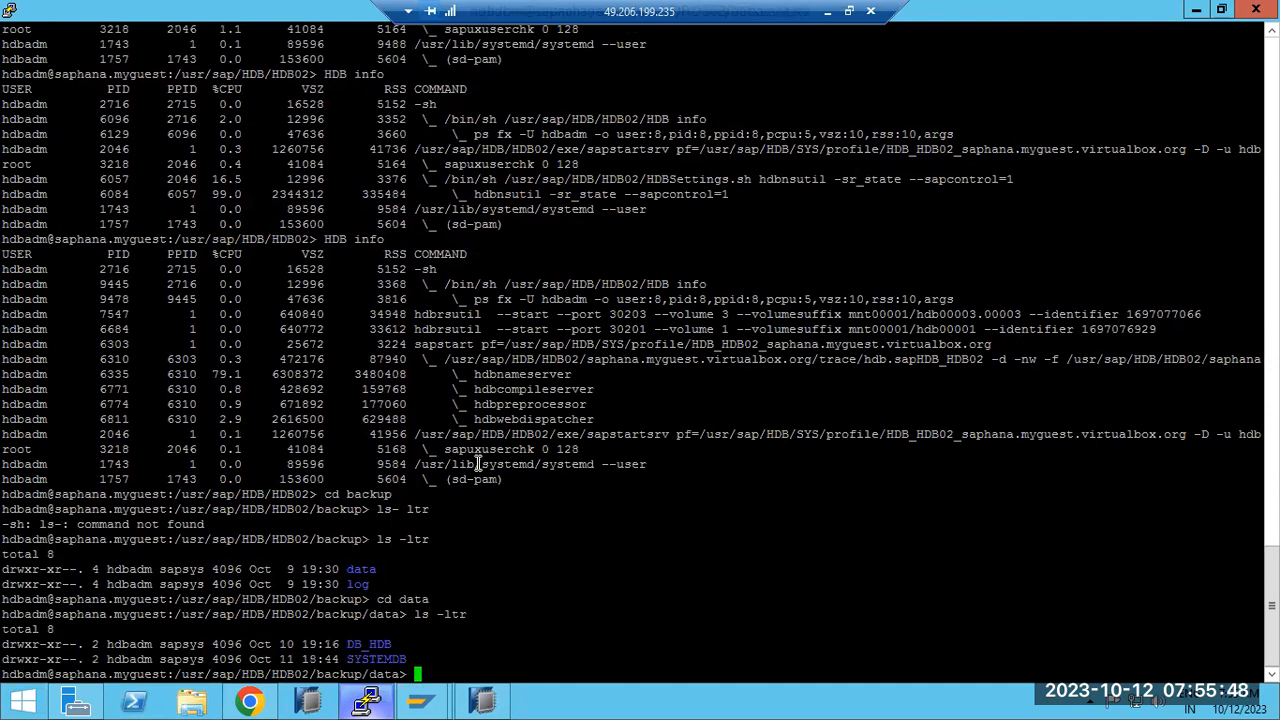
Step: Change into the DB_HDB folder and list its six data backup files
type("ccd")
double_click(362, 645)
right_click(362, 644)
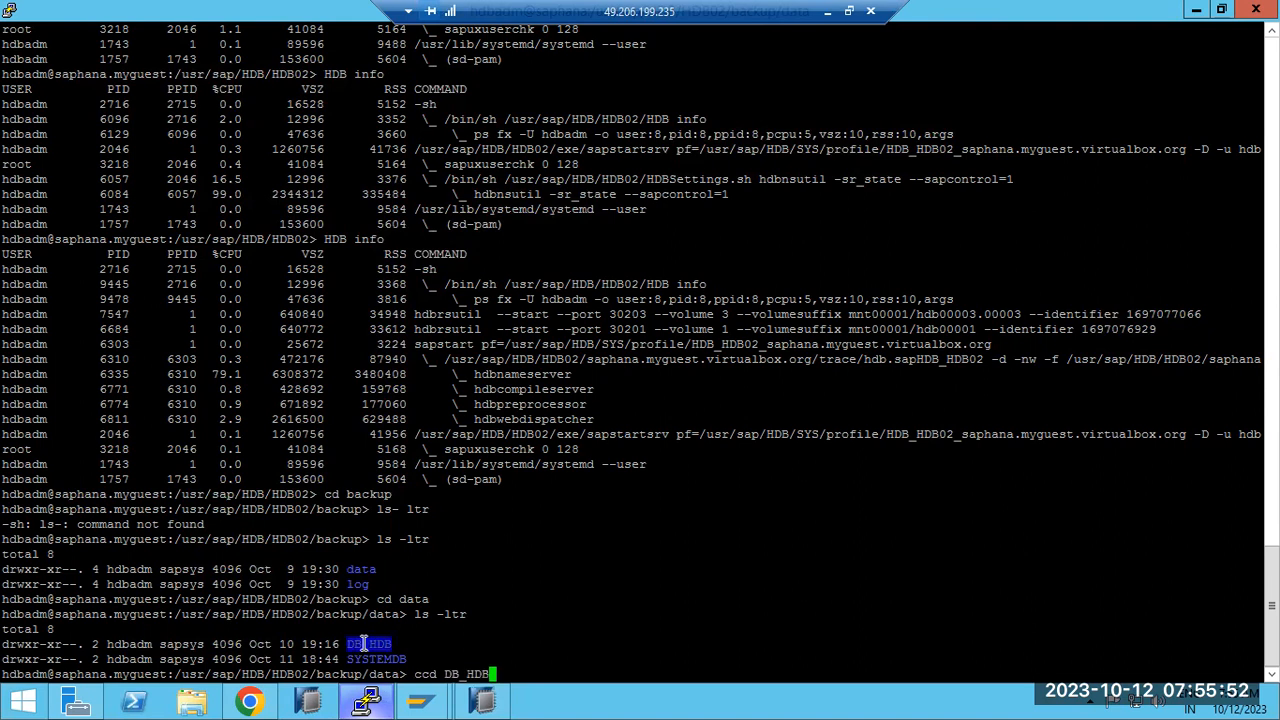
type("cd")
key("ctrl+c")
type("cd")
right_click(408, 624)
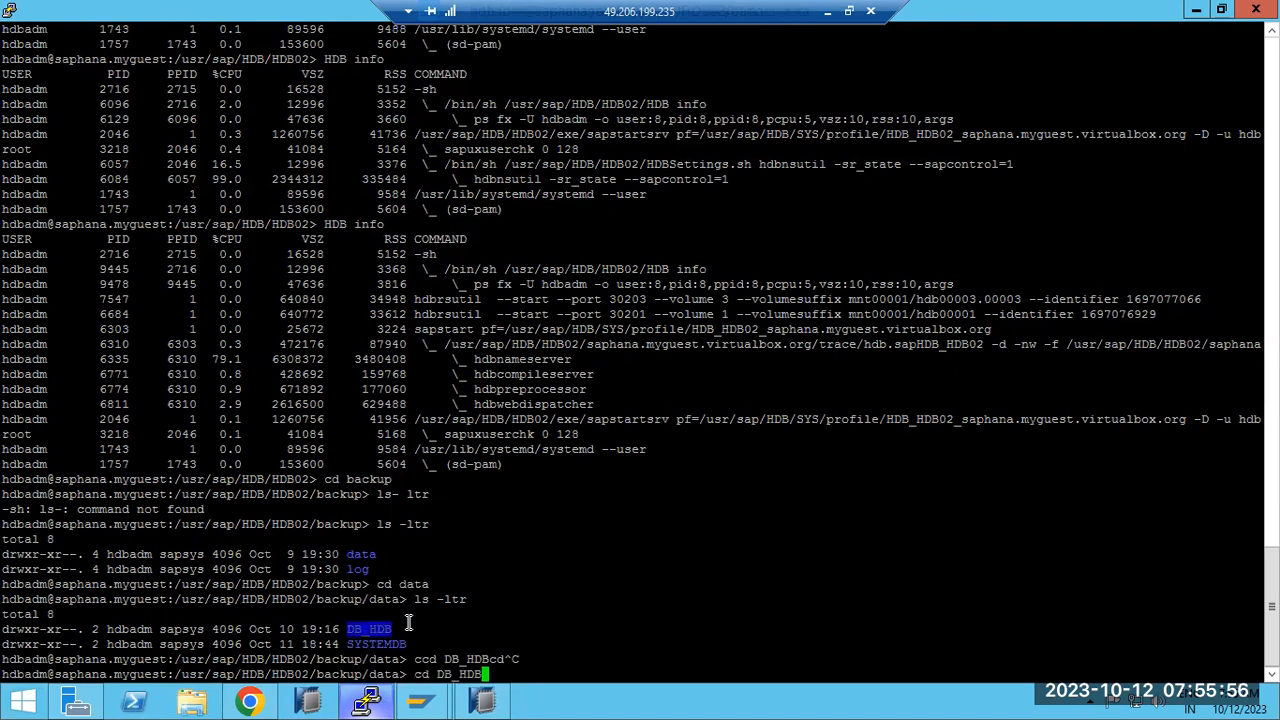
key("Return")
type("ls -lt")
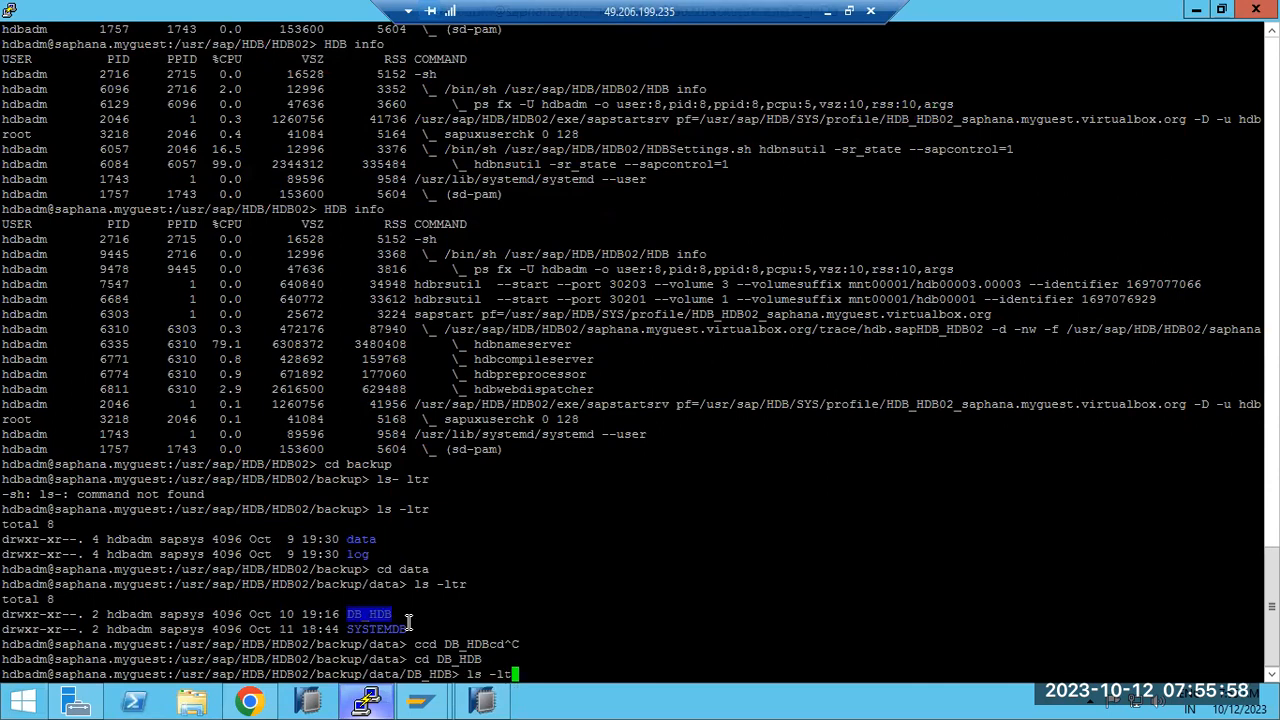
type("r")
key("Return")
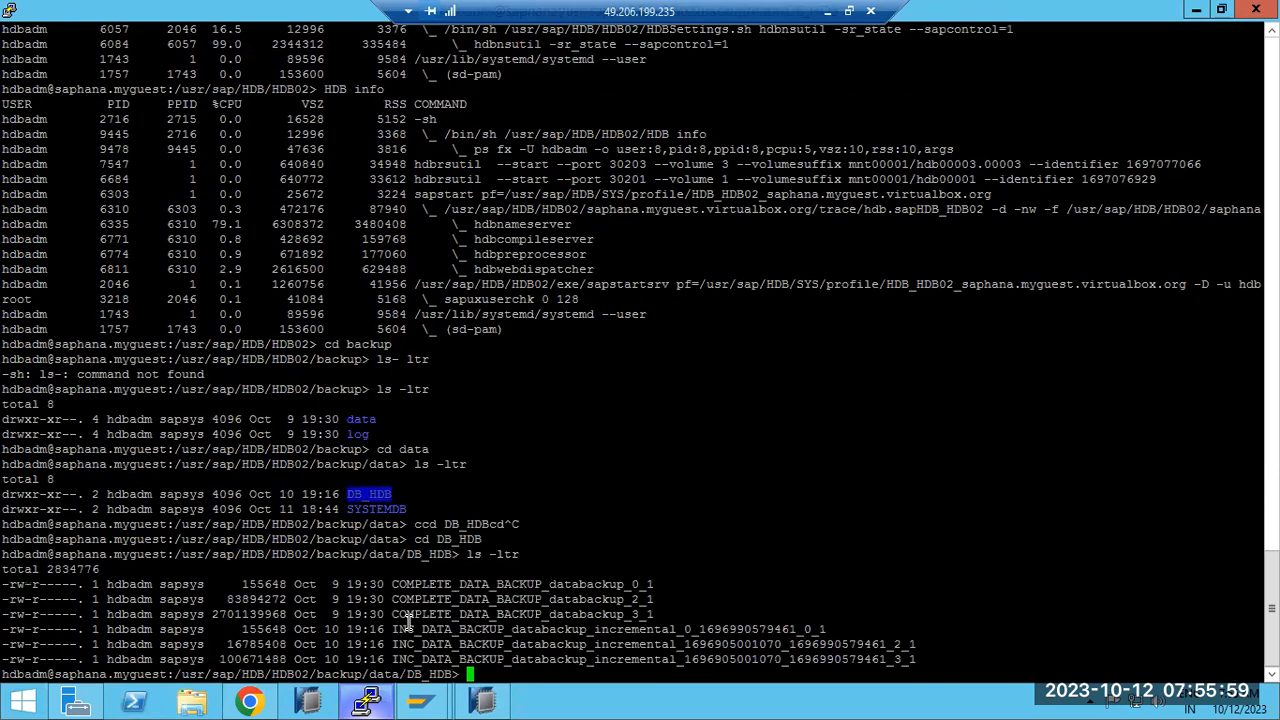
Step: Enter /usr/sap/HDB/HDB02/backup/data/DB_HDB as the cockpit's data and delta backup location
double_click(380, 675)
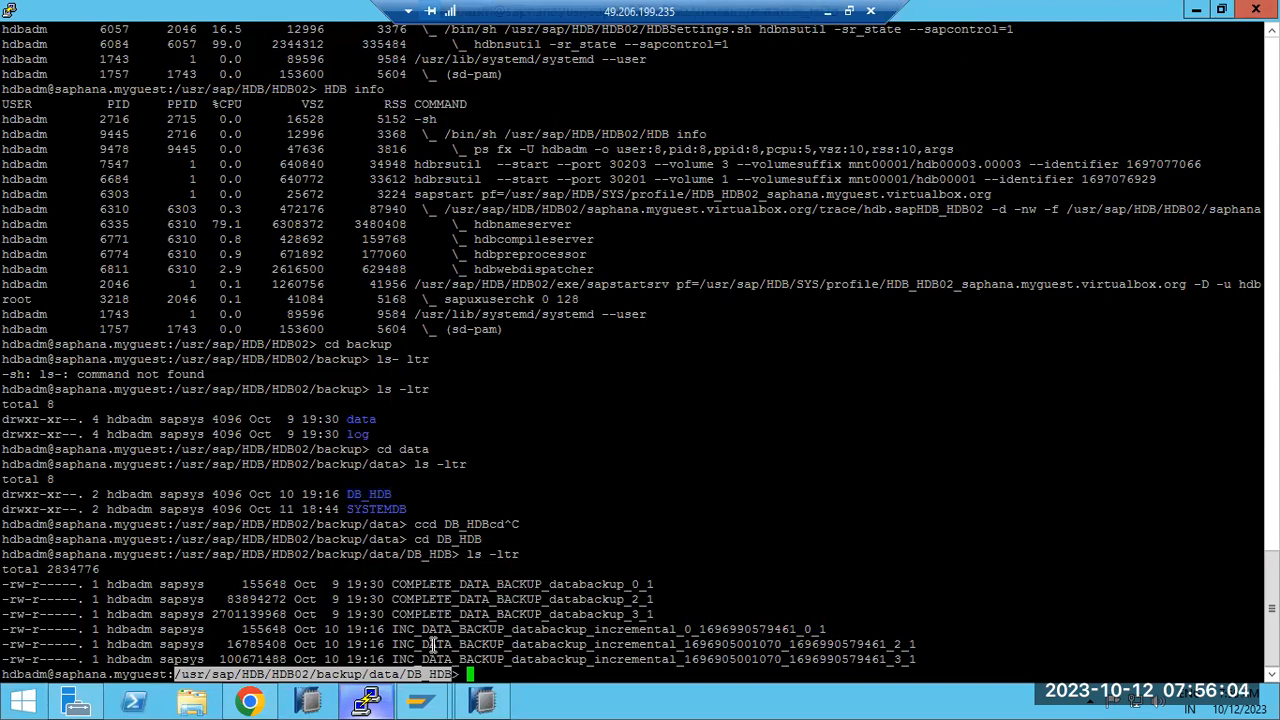
left_click(252, 703)
left_click(271, 485)
key("ctrl+v")
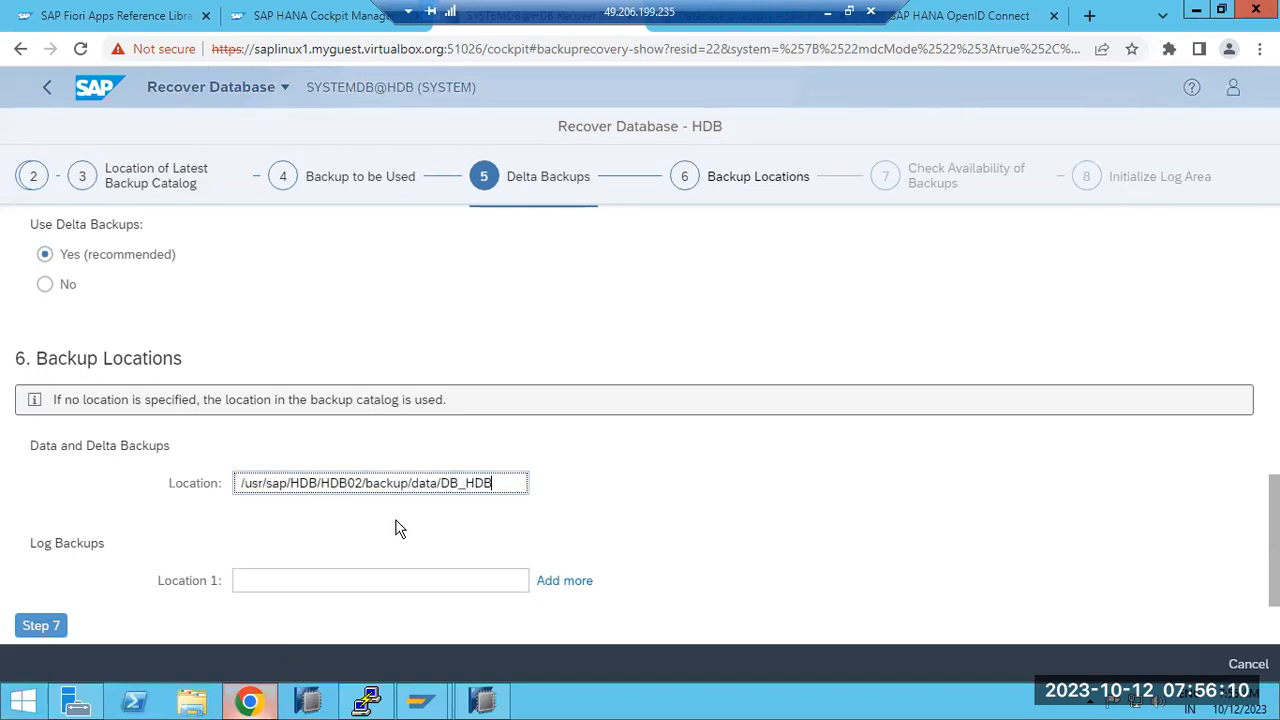
Step: In PuTTY, go back up to the backup folder, change into log and list it
left_click(240, 578)
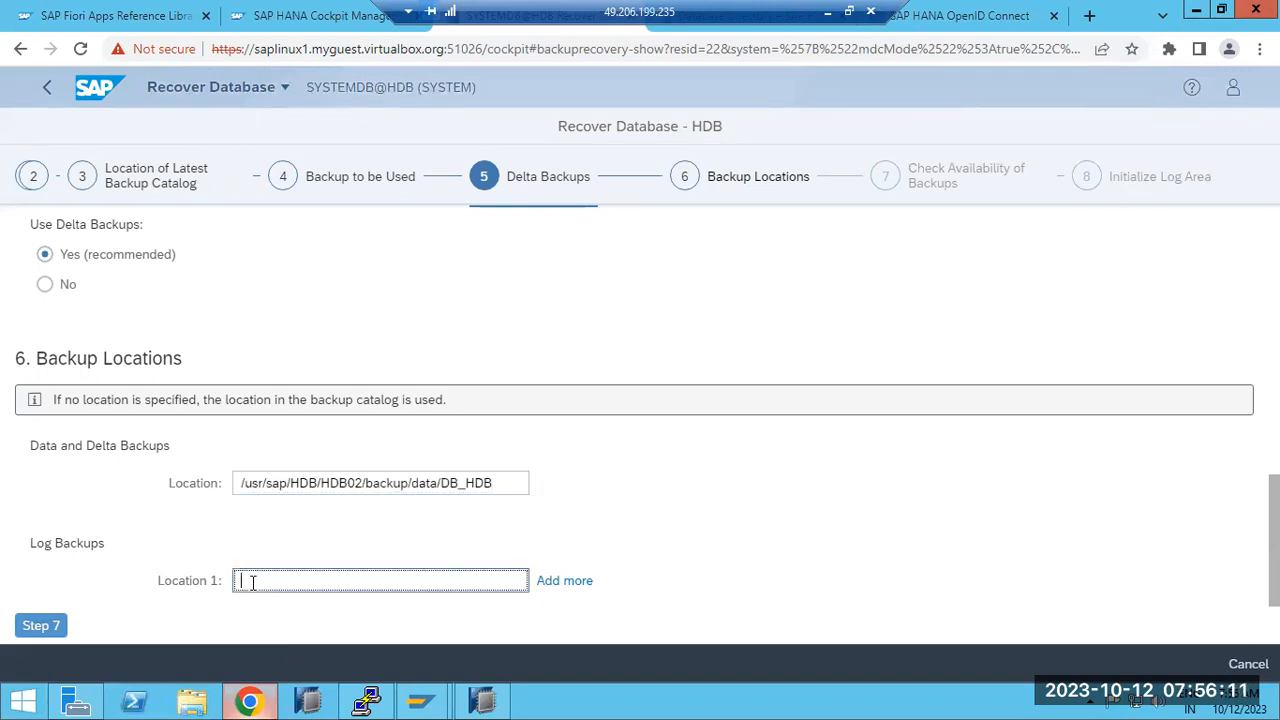
left_click(368, 703)
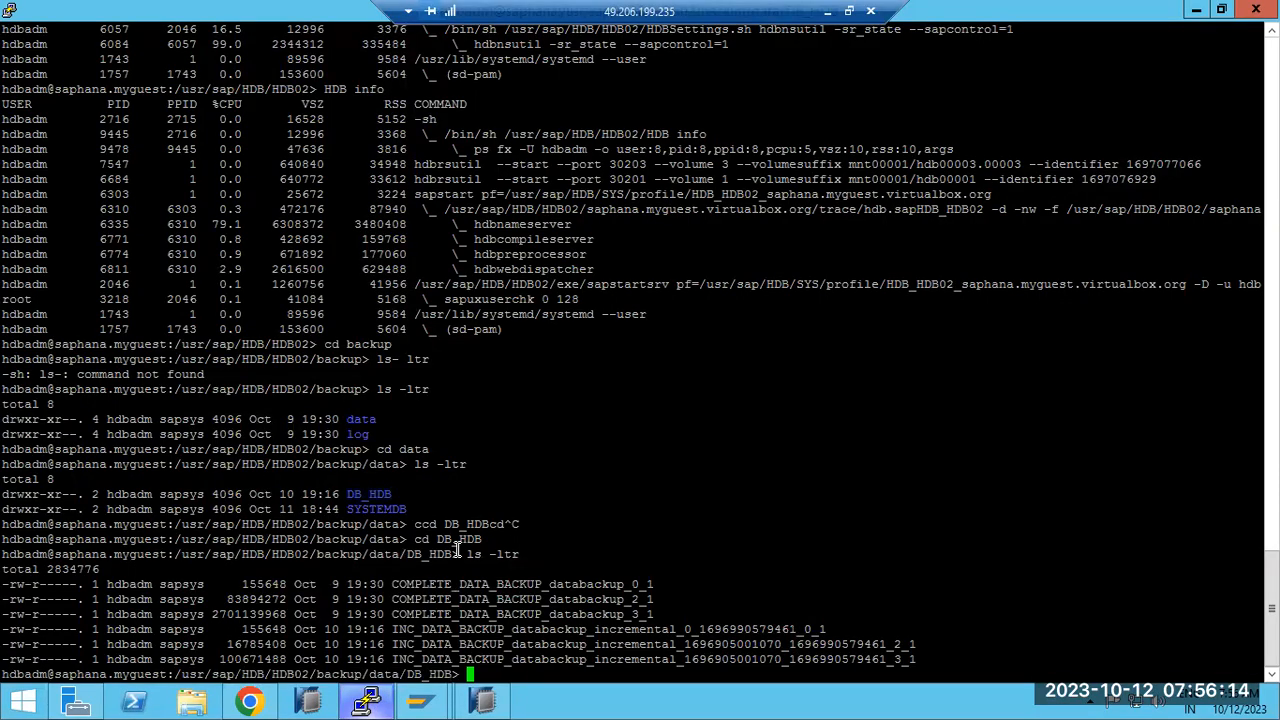
type("cd ../../")
key("Return")
type("cd ")
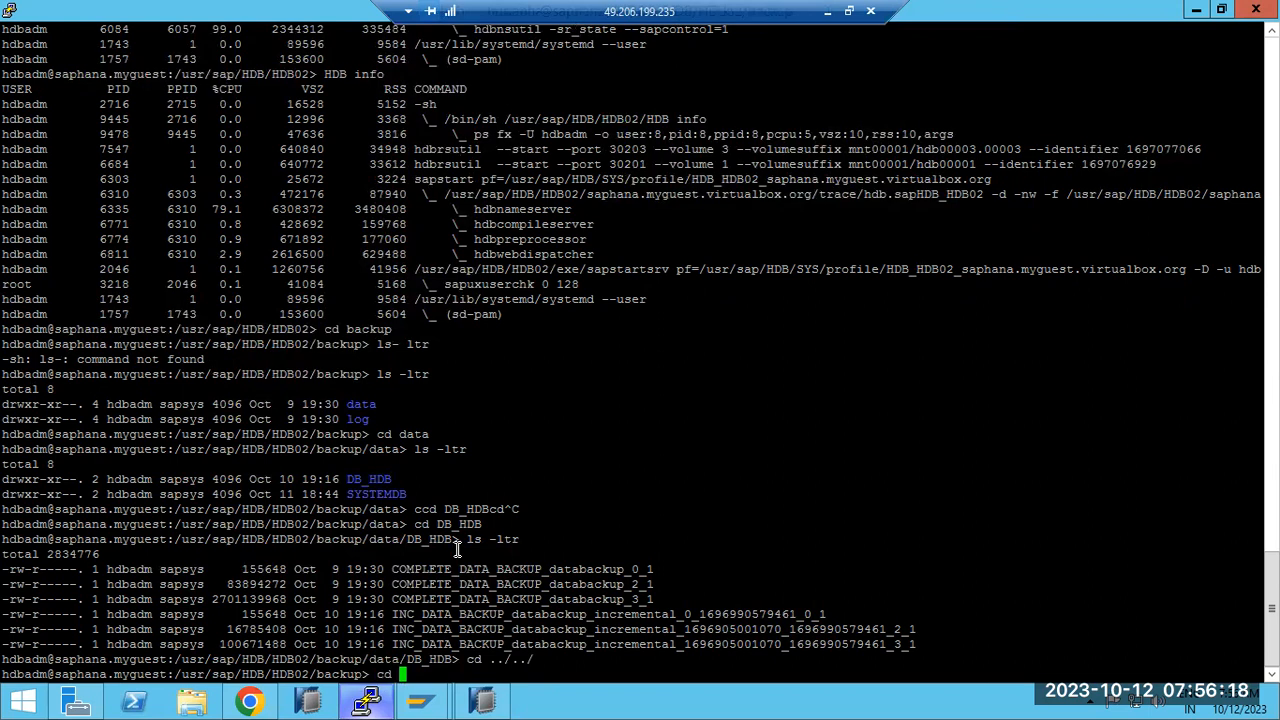
type("log")
key("Return")
type("ls -ltr")
key("Return")
Step: Change into the log DB_HDB folder and list the log backup files
type("cd")
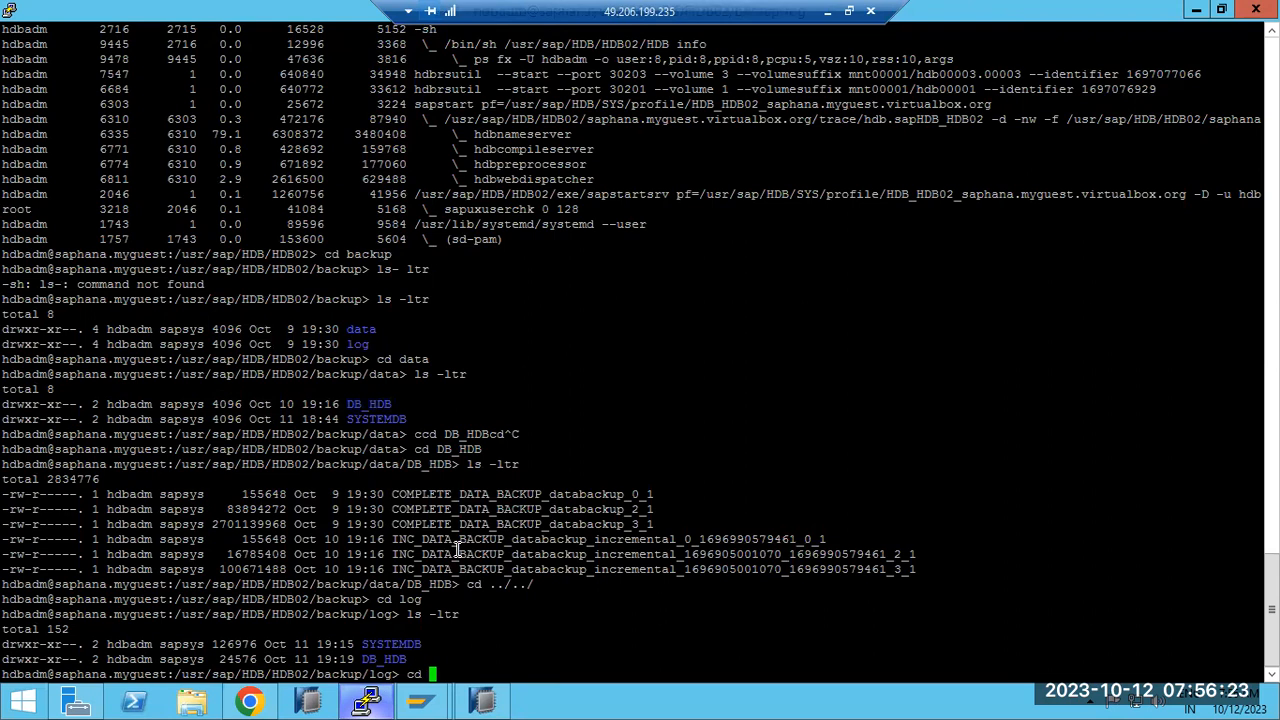
double_click(384, 659)
right_click(403, 632)
key("Return")
type("ls -ltr")
key("Return")
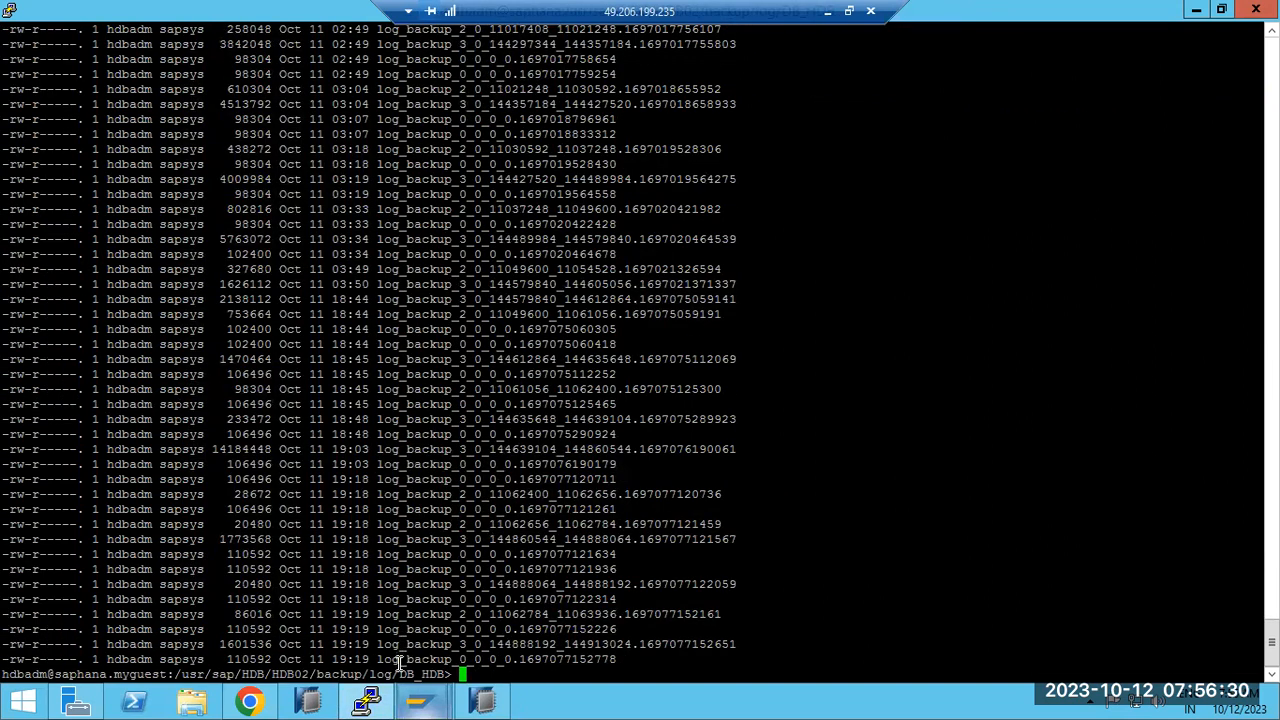
Step: Copy the /usr/sap/HDB/HDB02/backup/log/DB_HDB path and select the wizard's Log Backups Location 1 field
double_click(400, 674)
left_click(249, 703)
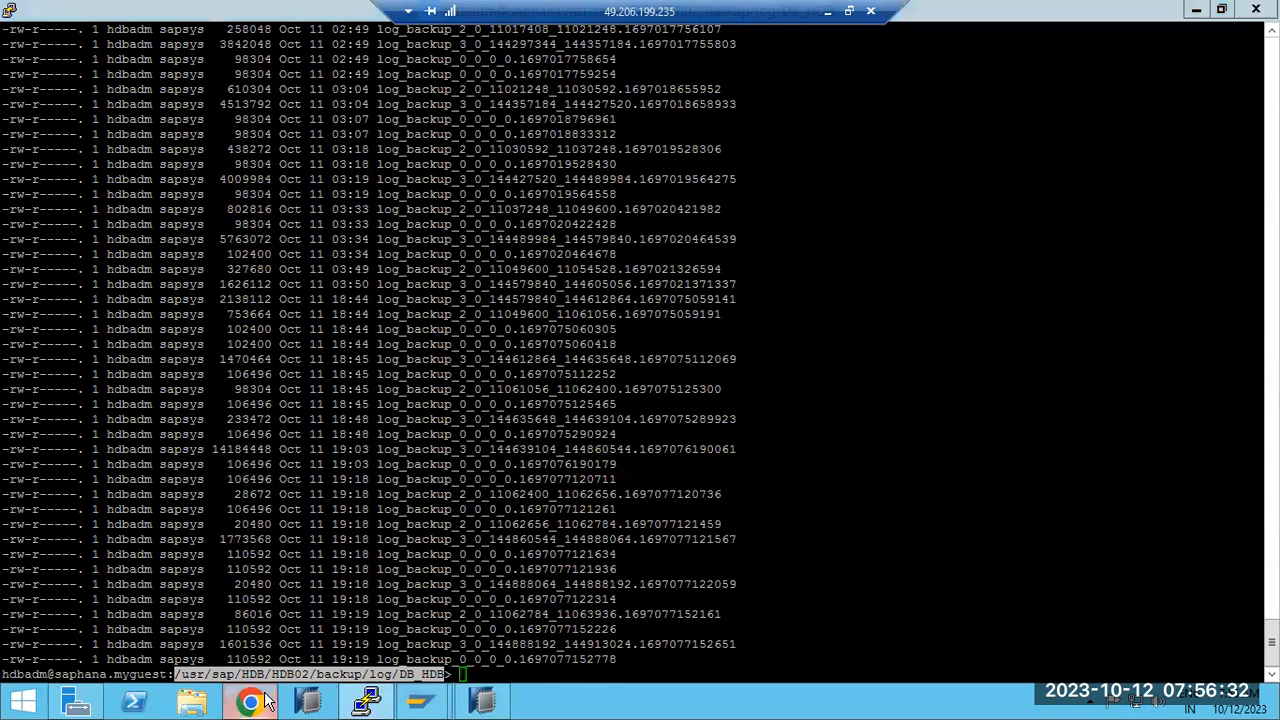
left_click(299, 578)
Step: Paste the log backup path, keep File System check Yes and Initialize log area No, then review
key("ctrl+v")
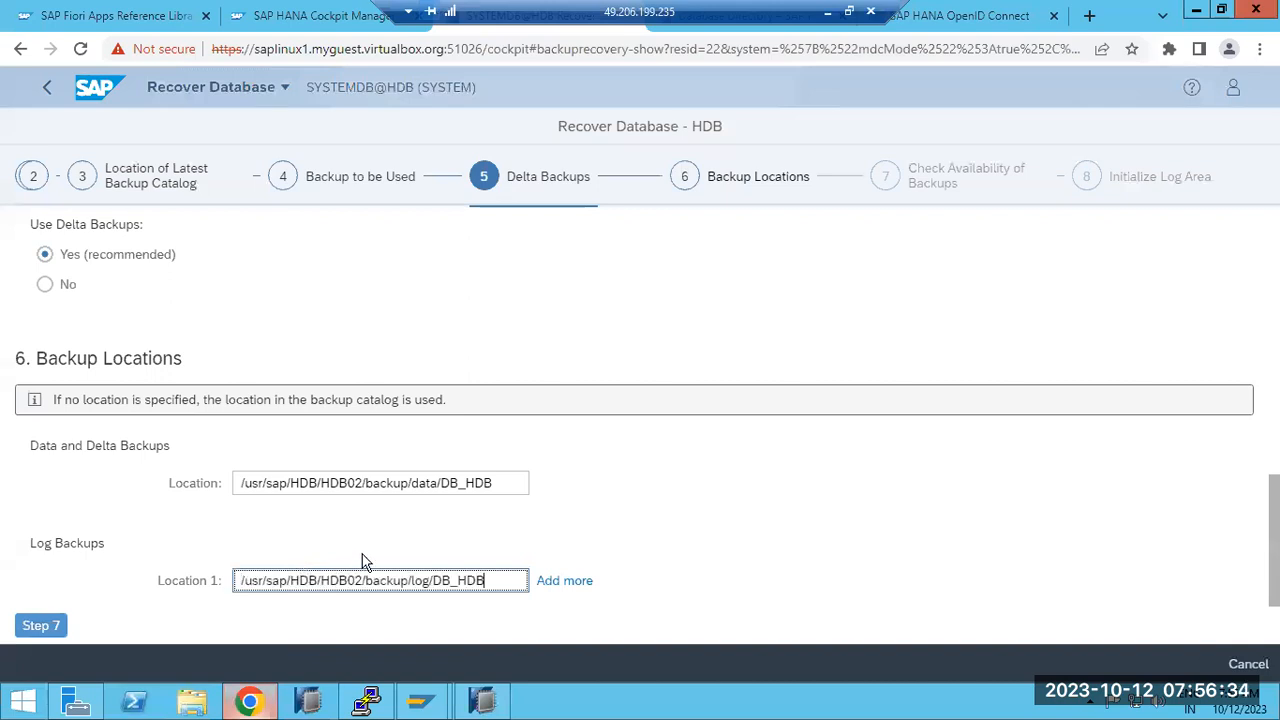
left_click(38, 626)
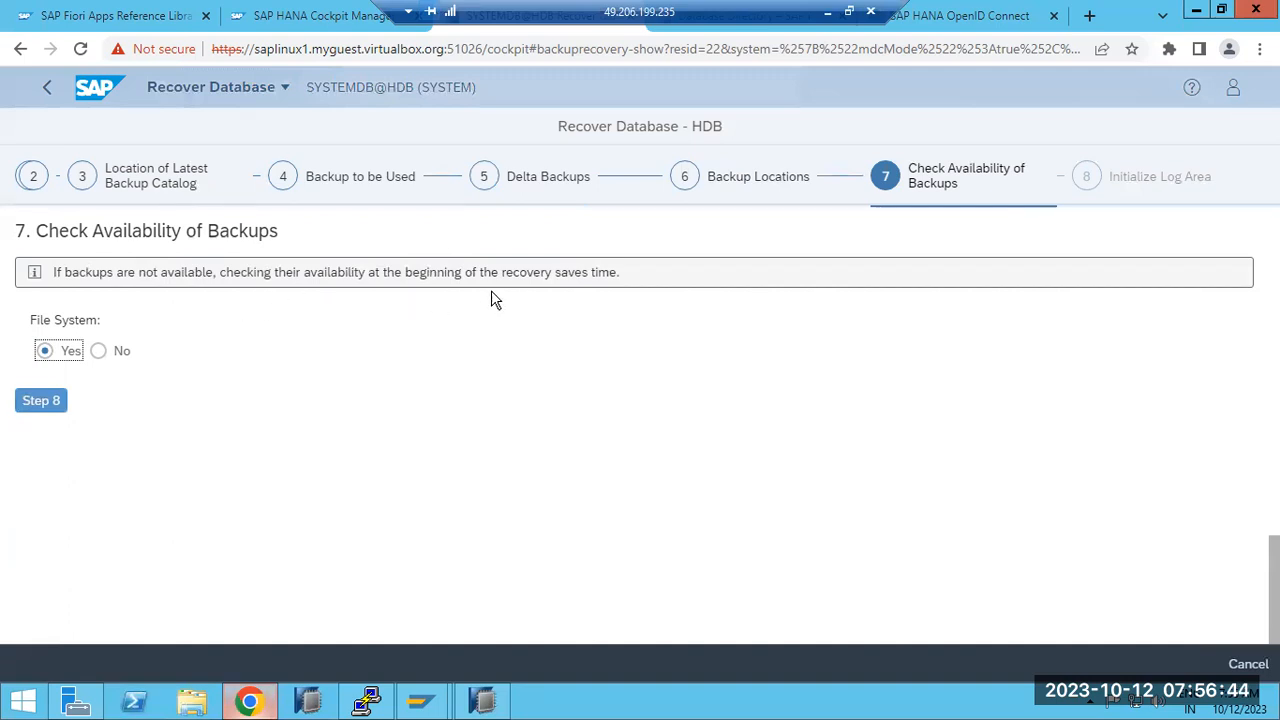
left_click(32, 404)
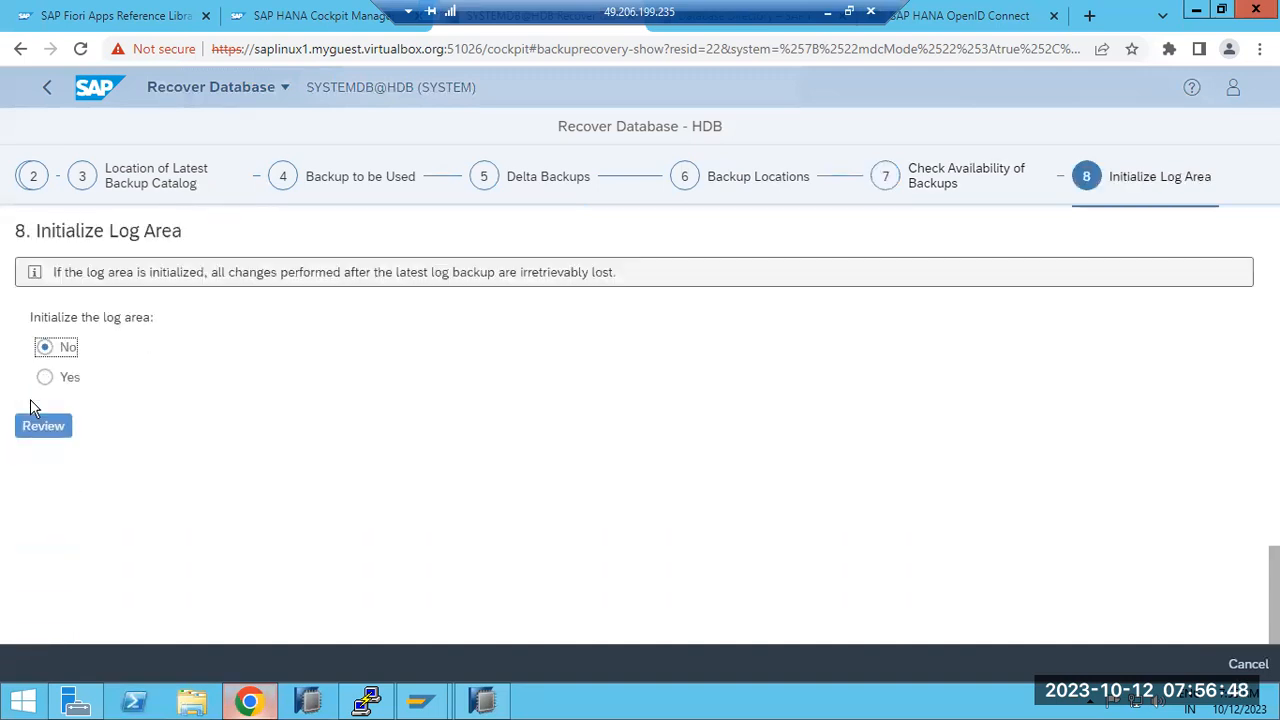
left_click(38, 432)
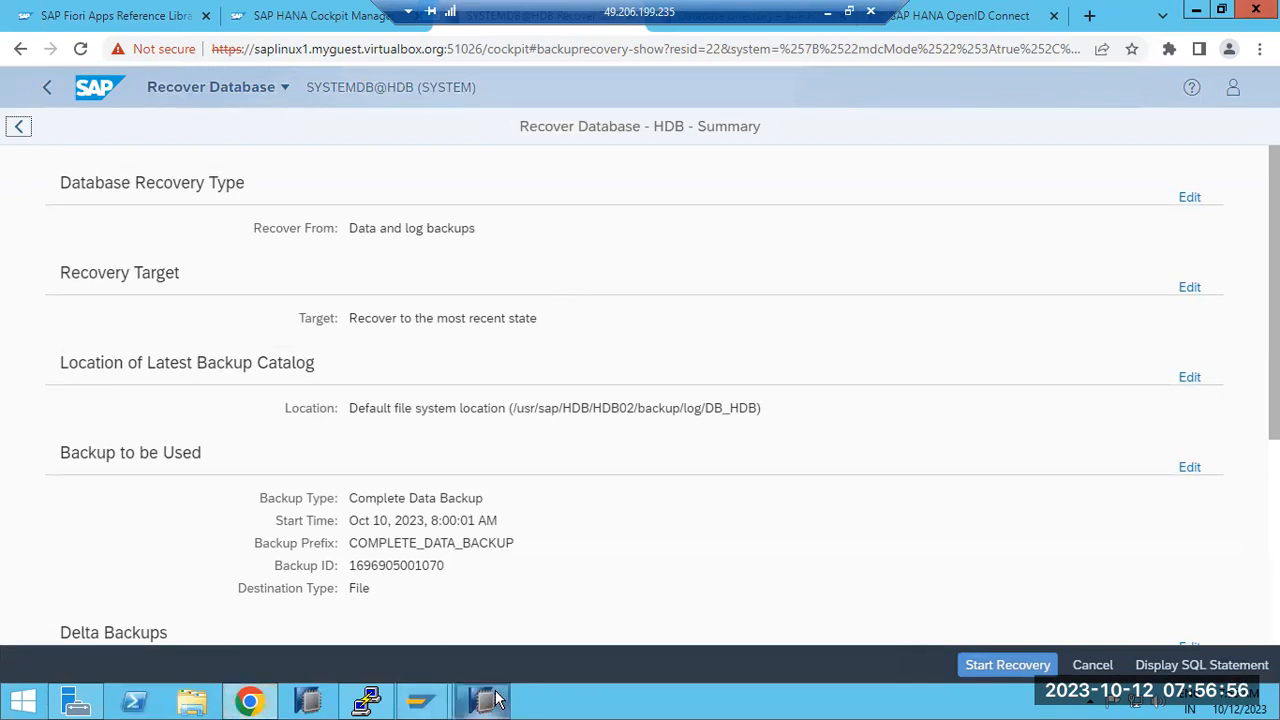
Step: Check the summary's recovery source and backup location paths, then start the HDB recovery
mouse_move(497, 700)
left_click_drag(368, 228, 472, 229)
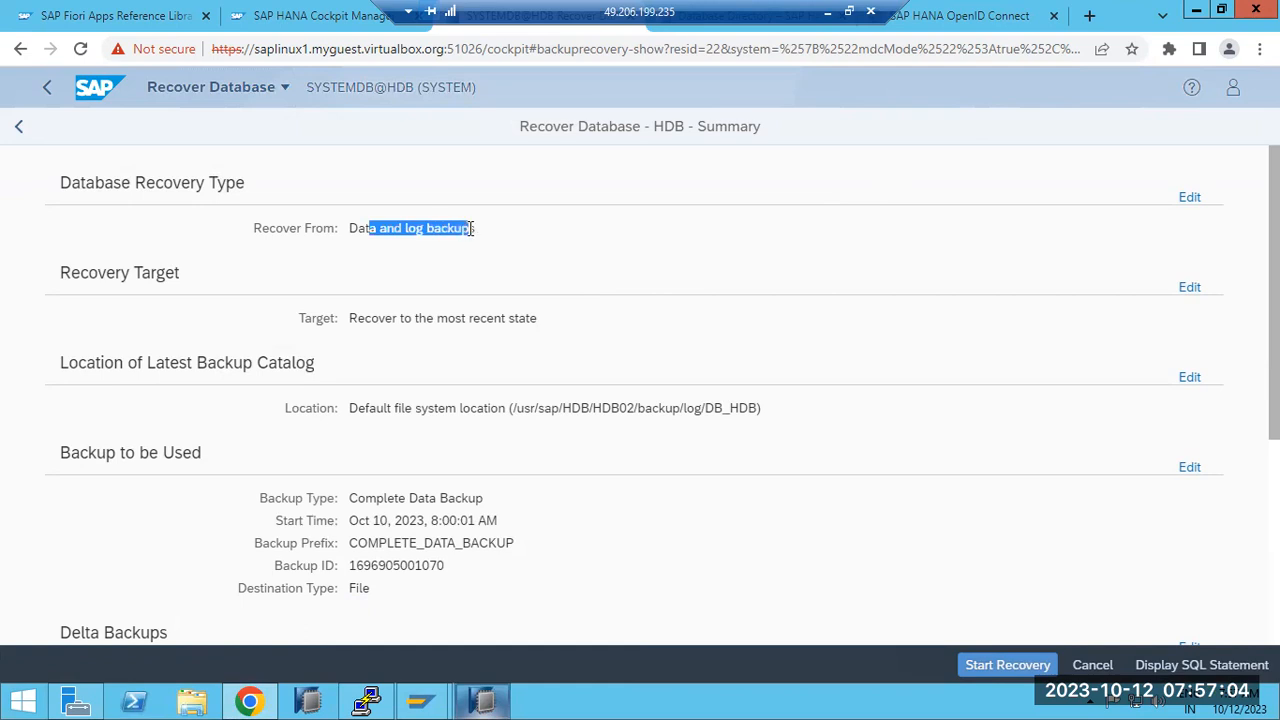
left_click_drag(426, 318, 509, 318)
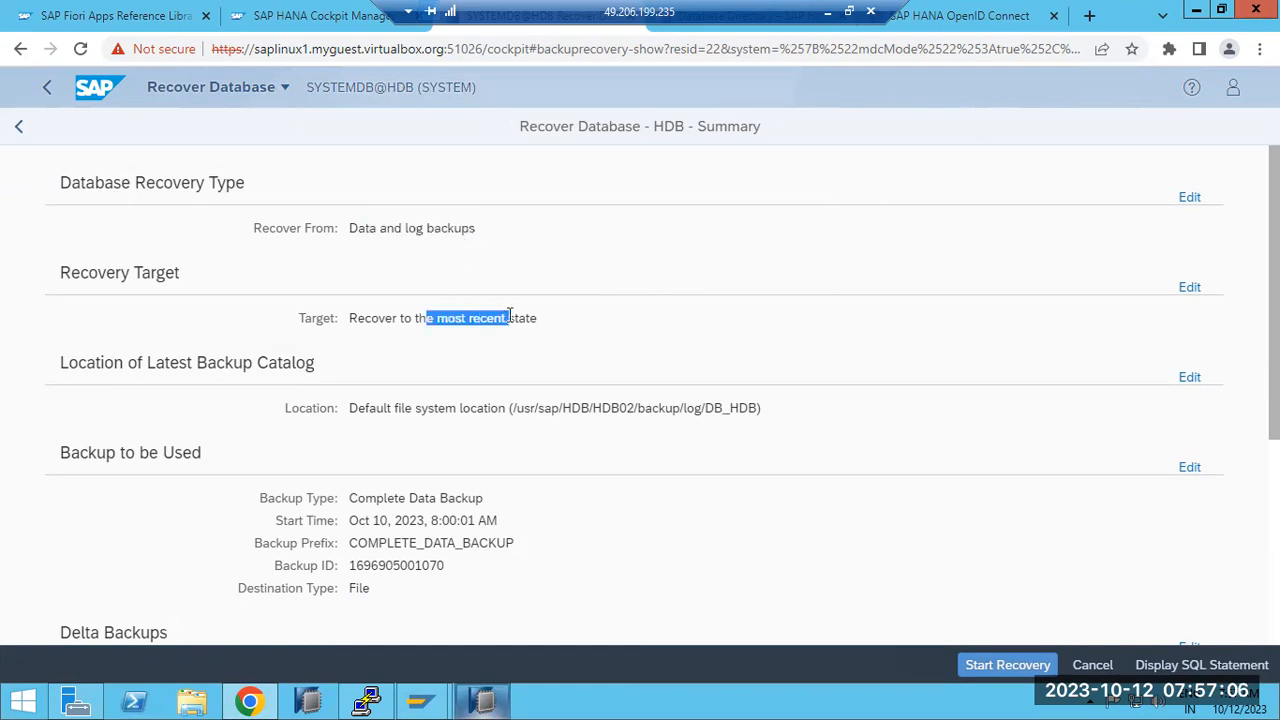
scroll(510, 316, "down", 1)
scroll(490, 350, "down", 3)
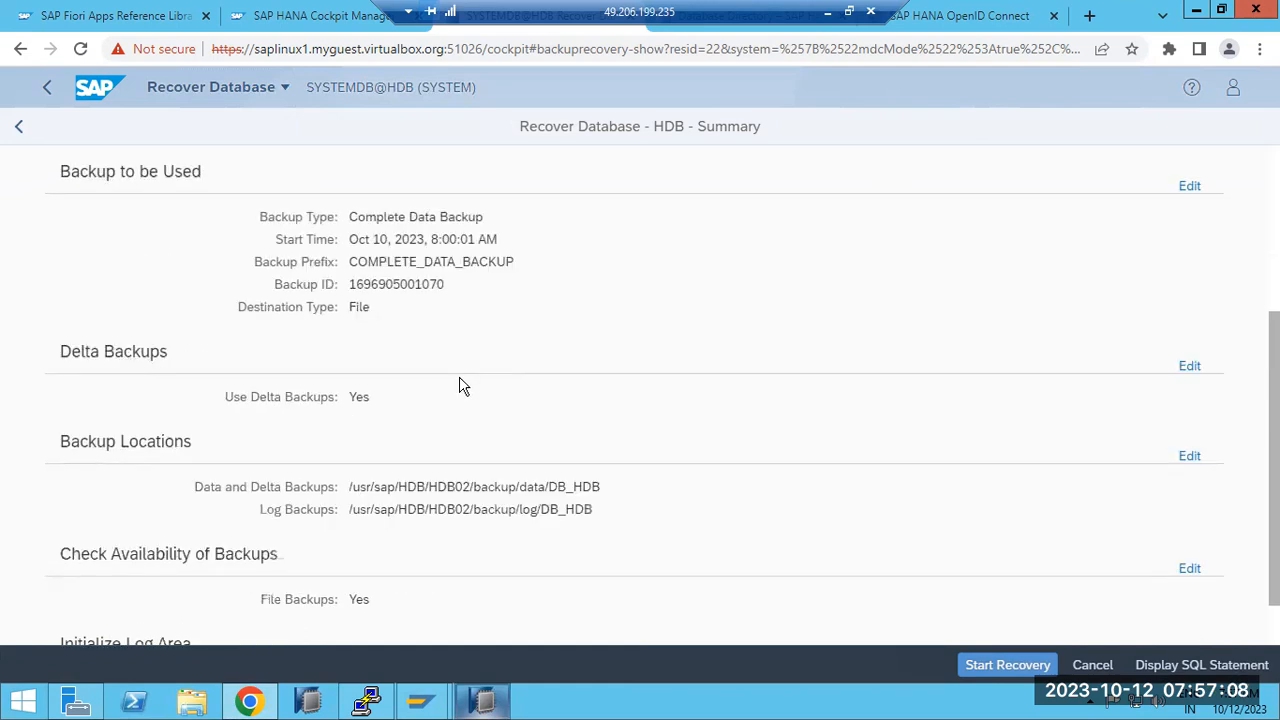
left_click_drag(285, 421, 478, 415)
left_click_drag(286, 443, 424, 437)
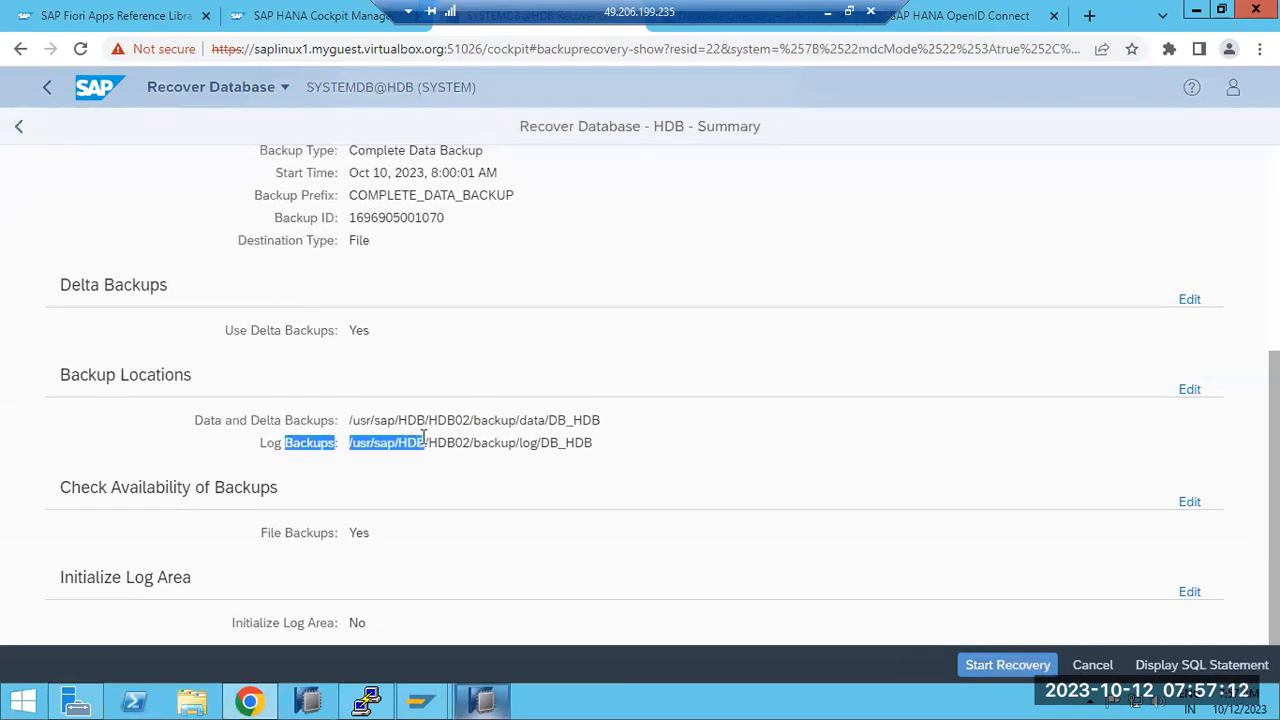
left_click(996, 669)
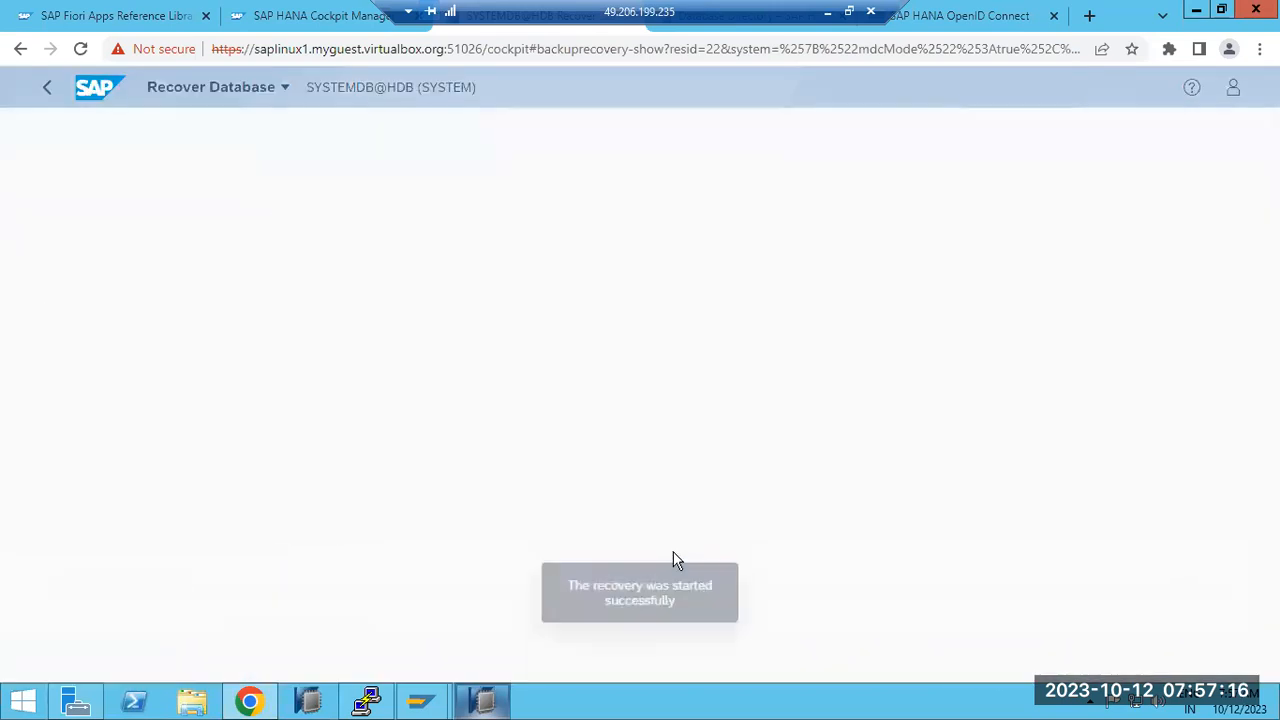
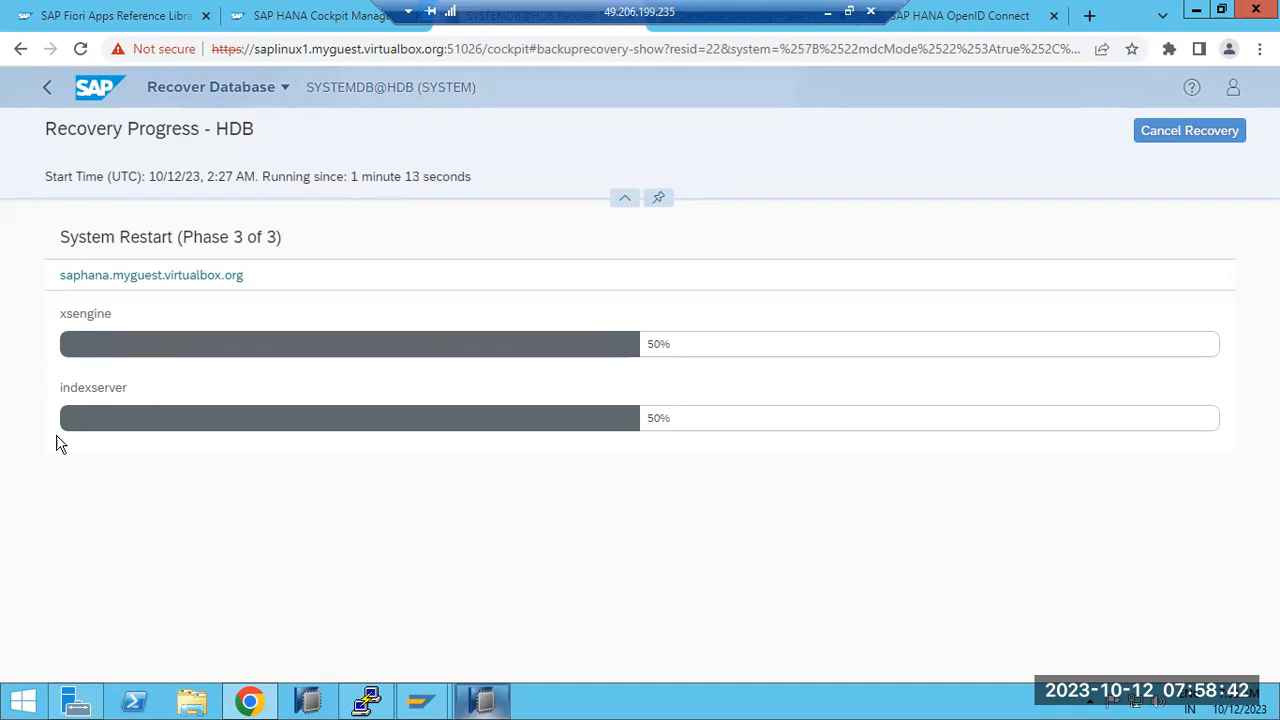
Step: Inspect SYSTEMDB@HDB's Backup and Recovery menu in HANA Studio, then return to the Cockpit's recovery status
left_click(483, 703)
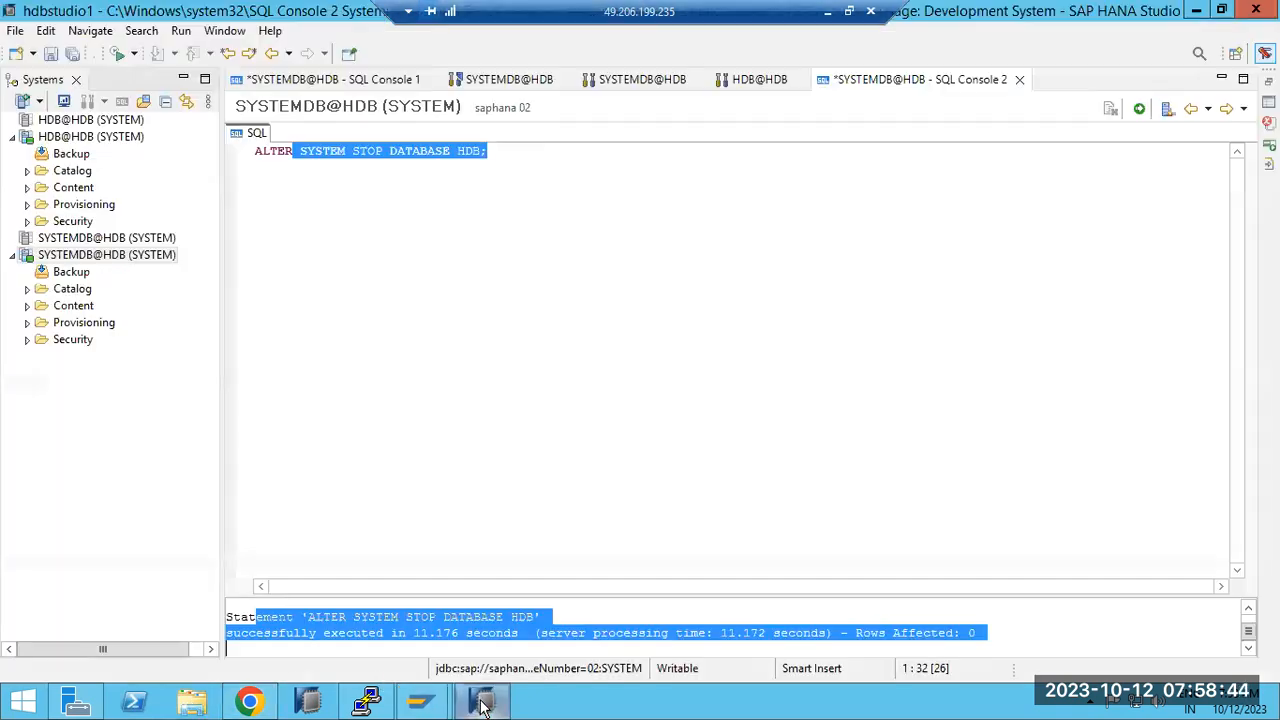
right_click(113, 259)
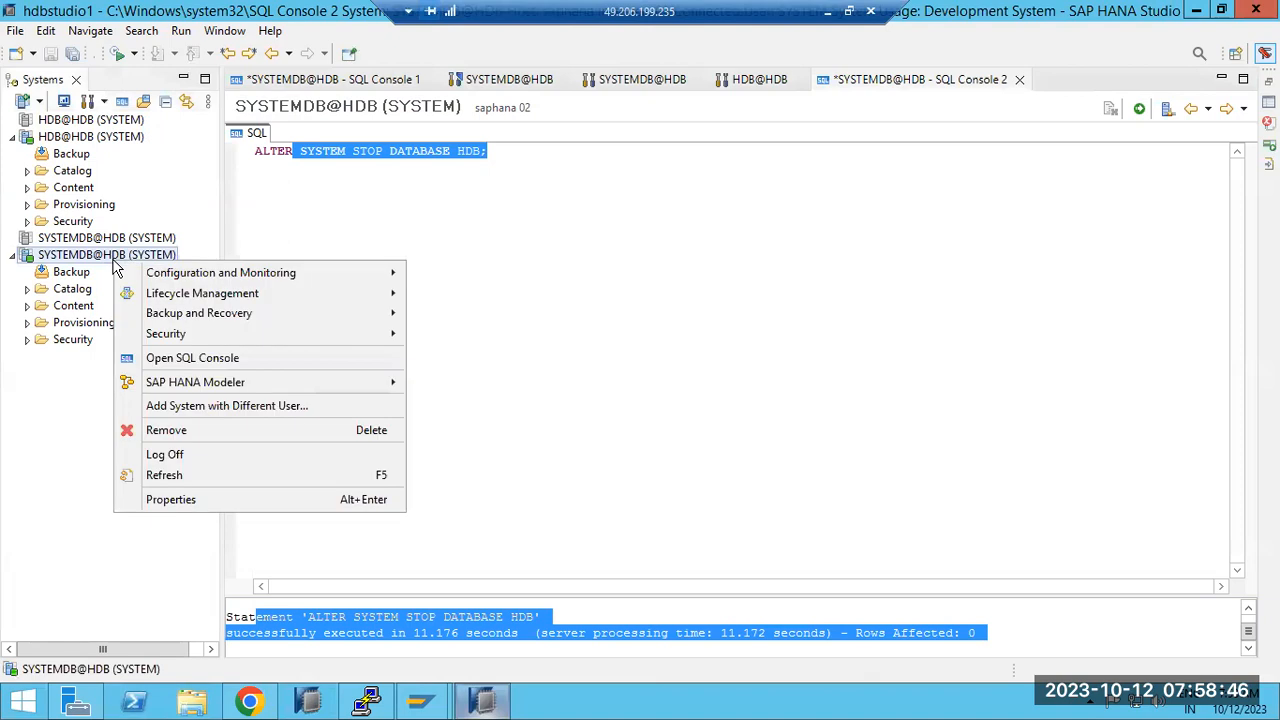
left_click(488, 703)
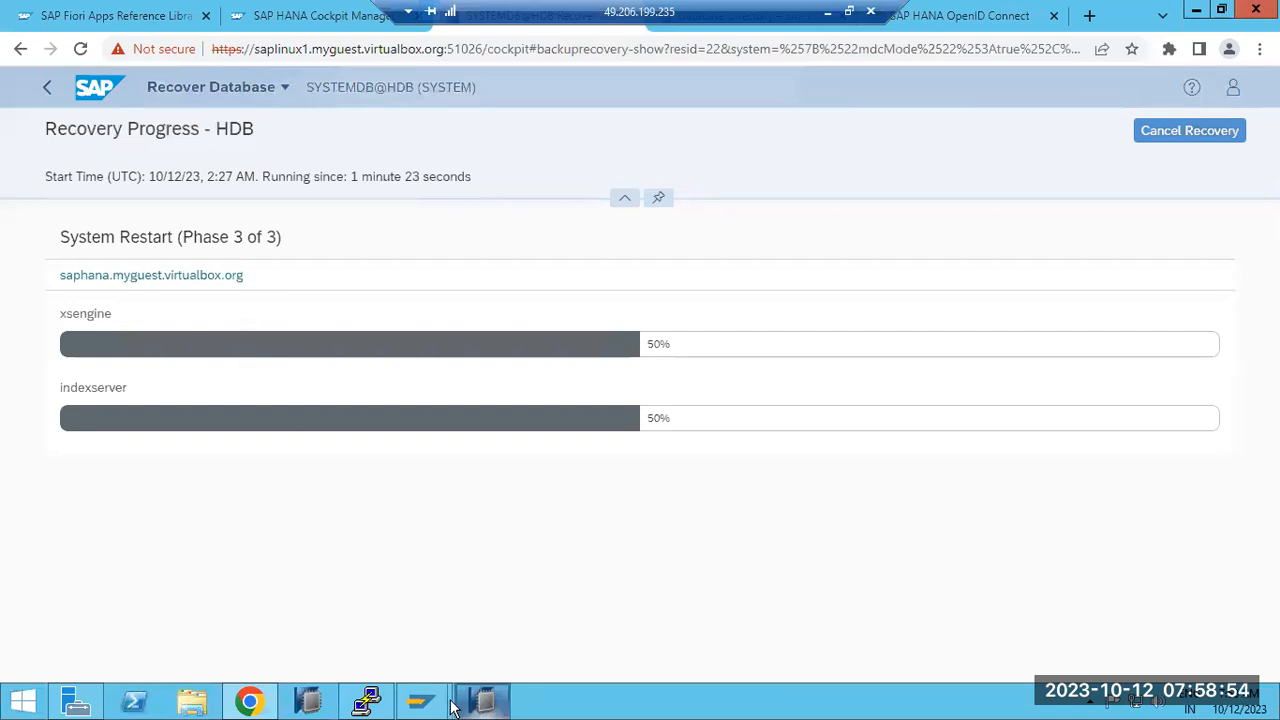
left_click(484, 703)
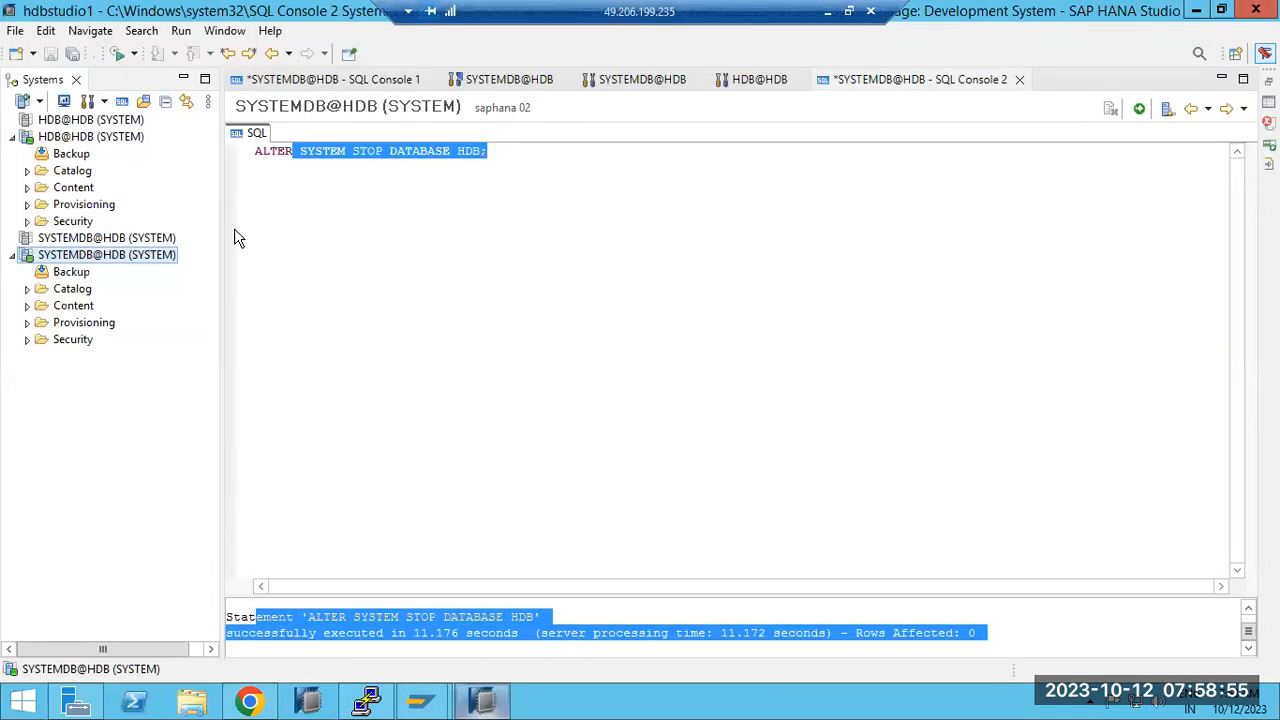
right_click(99, 256)
mouse_move(311, 307)
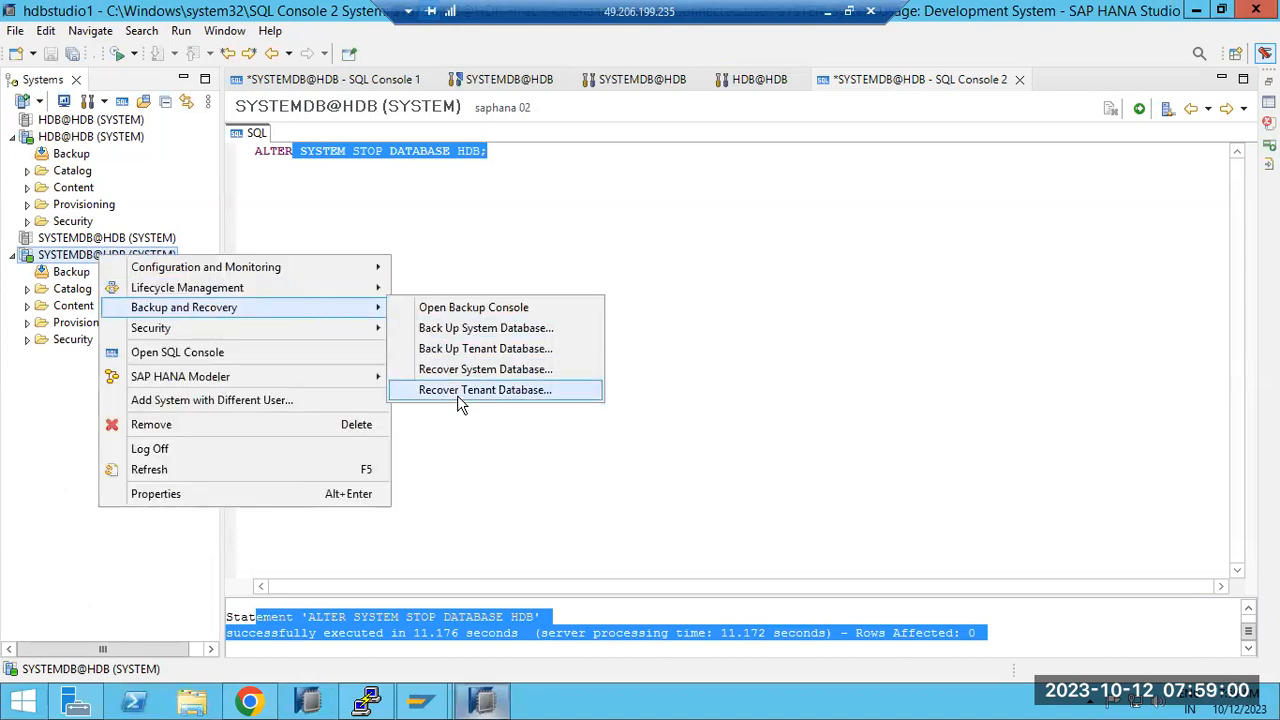
left_click(484, 706)
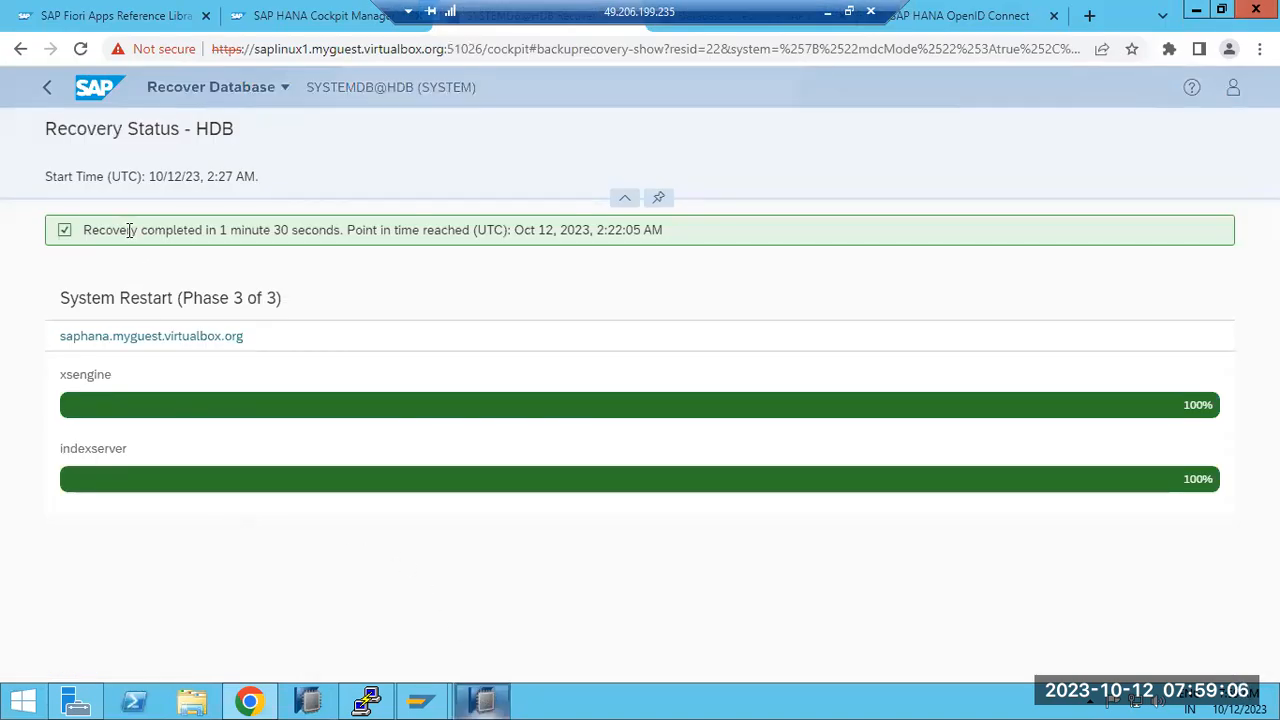
left_click_drag(128, 230, 614, 231)
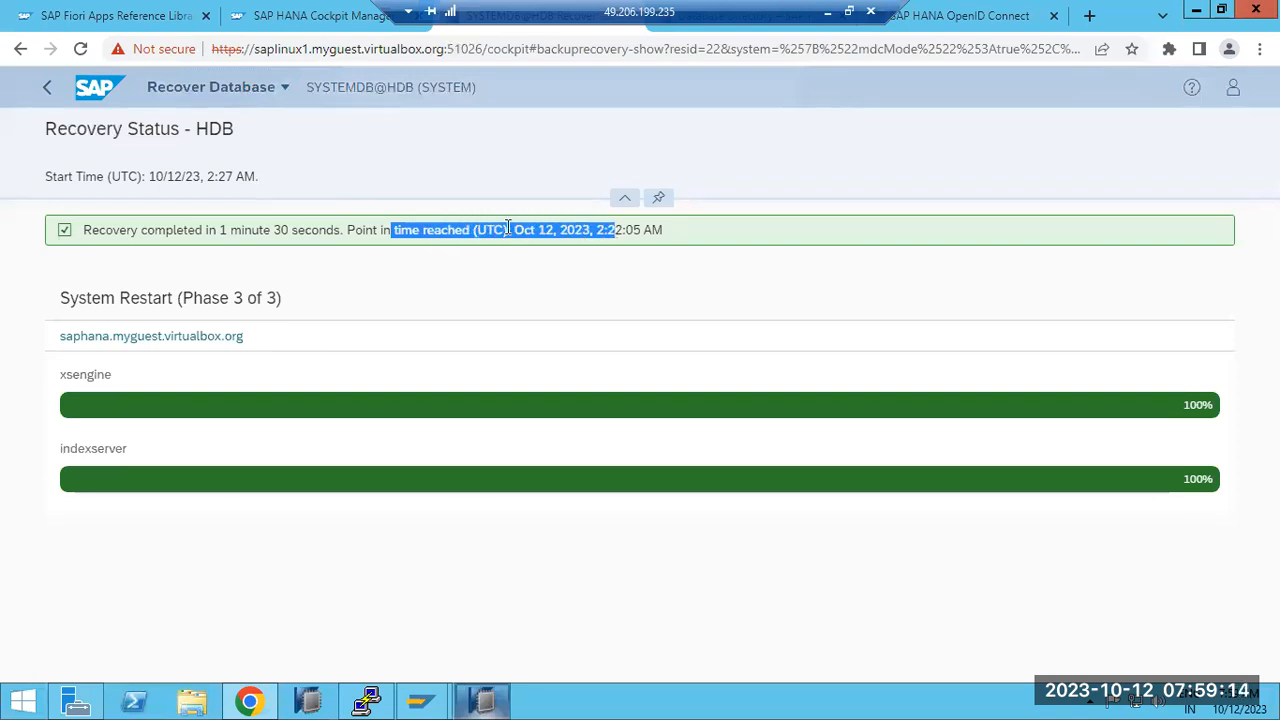
left_click(512, 228)
left_click_drag(514, 229, 677, 233)
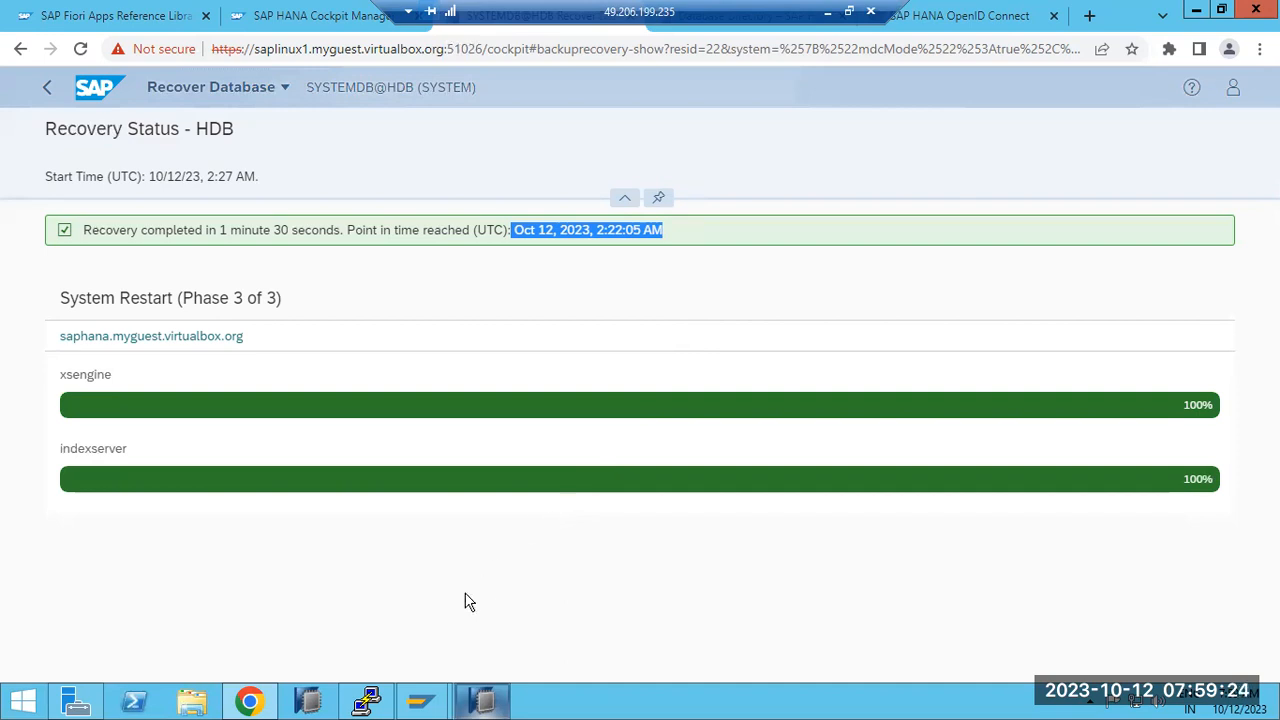
left_click(625, 197)
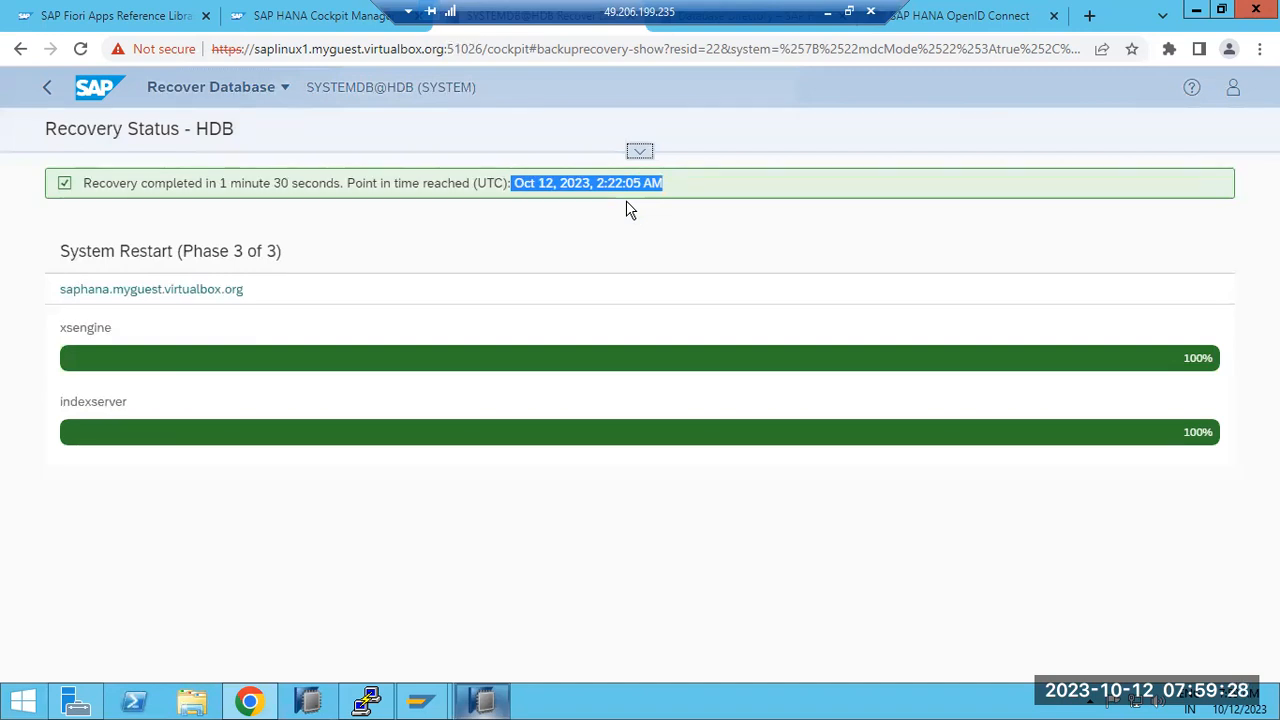
left_click(640, 153)
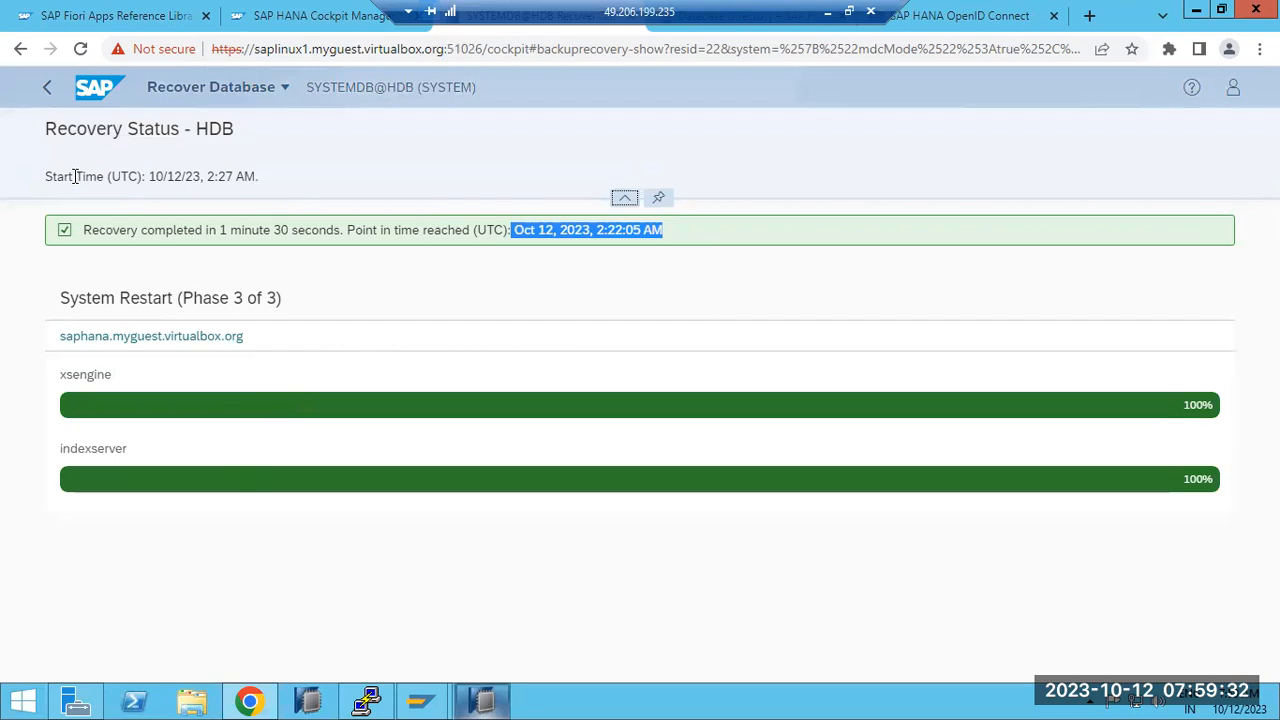
left_click_drag(163, 174, 237, 180)
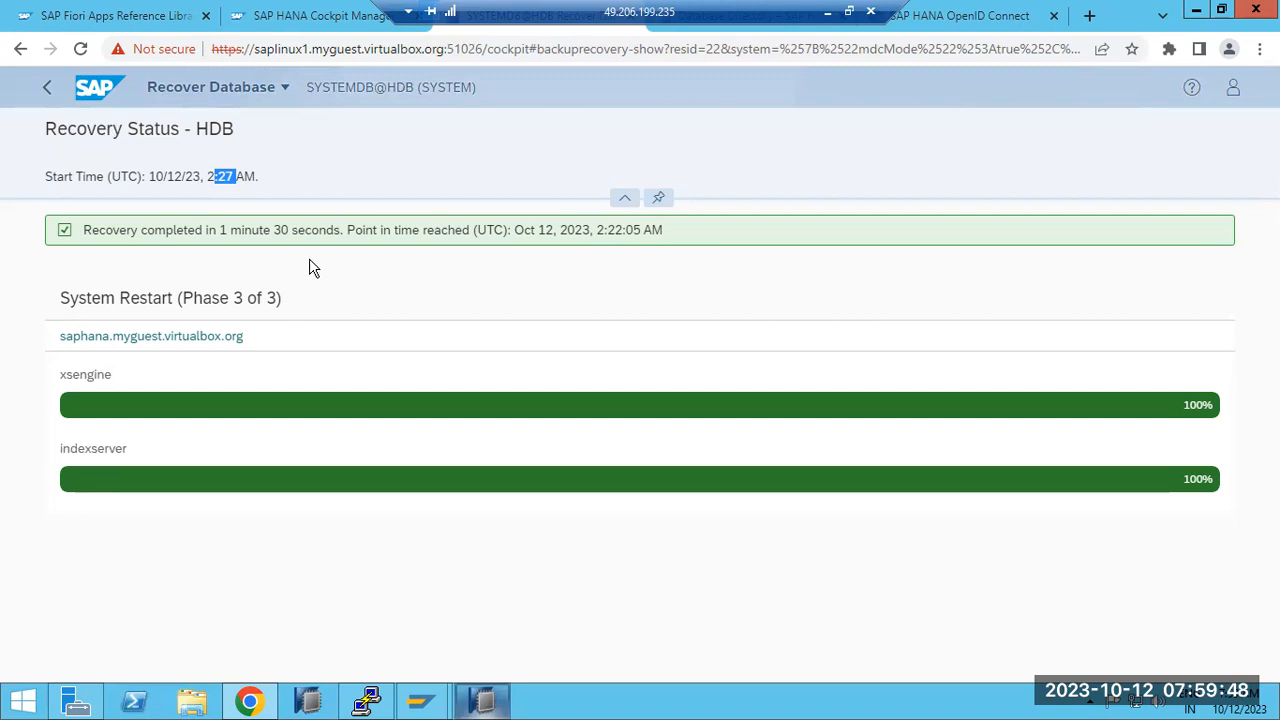
left_click_drag(209, 231, 380, 251)
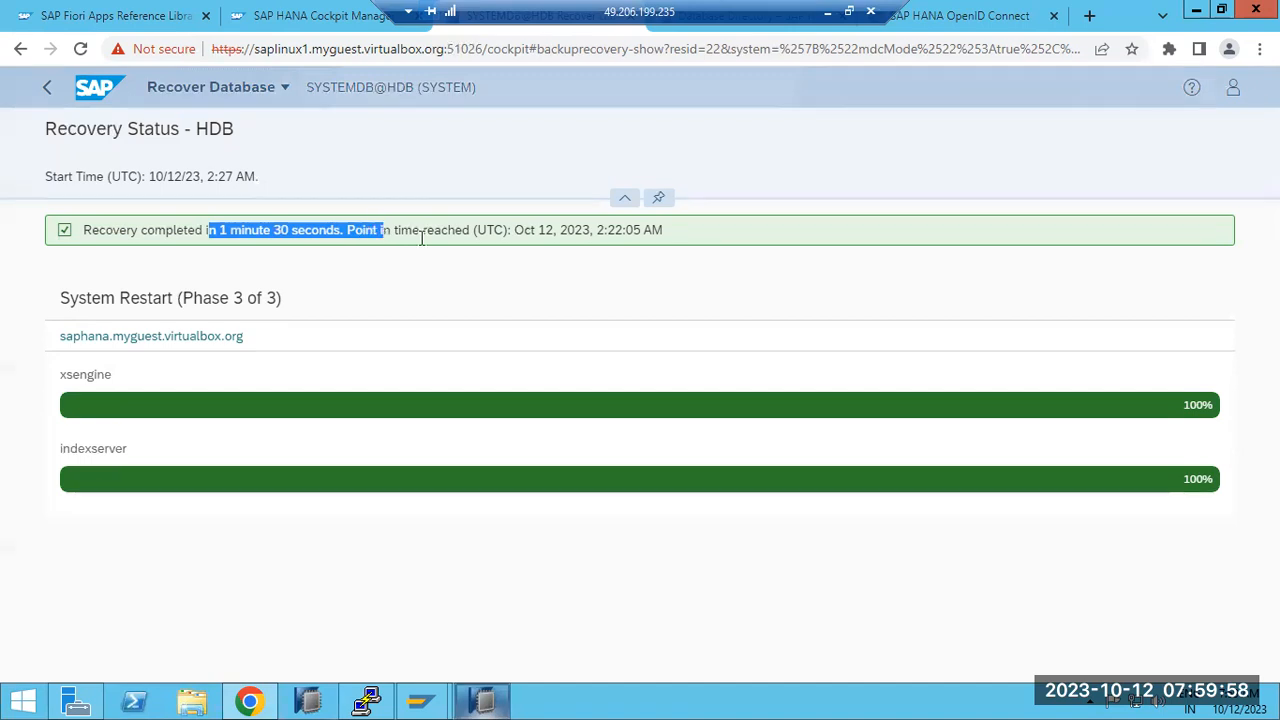
left_click(384, 232)
left_click_drag(348, 230, 694, 238)
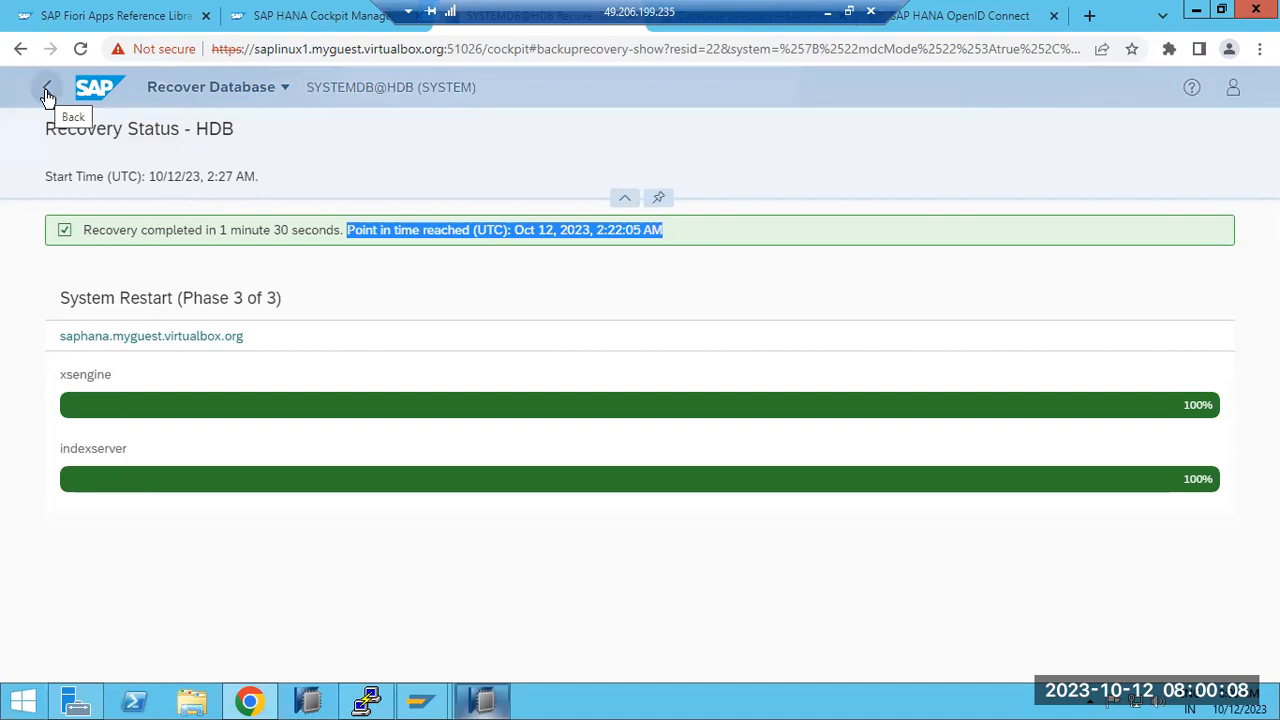
left_click(663, 428)
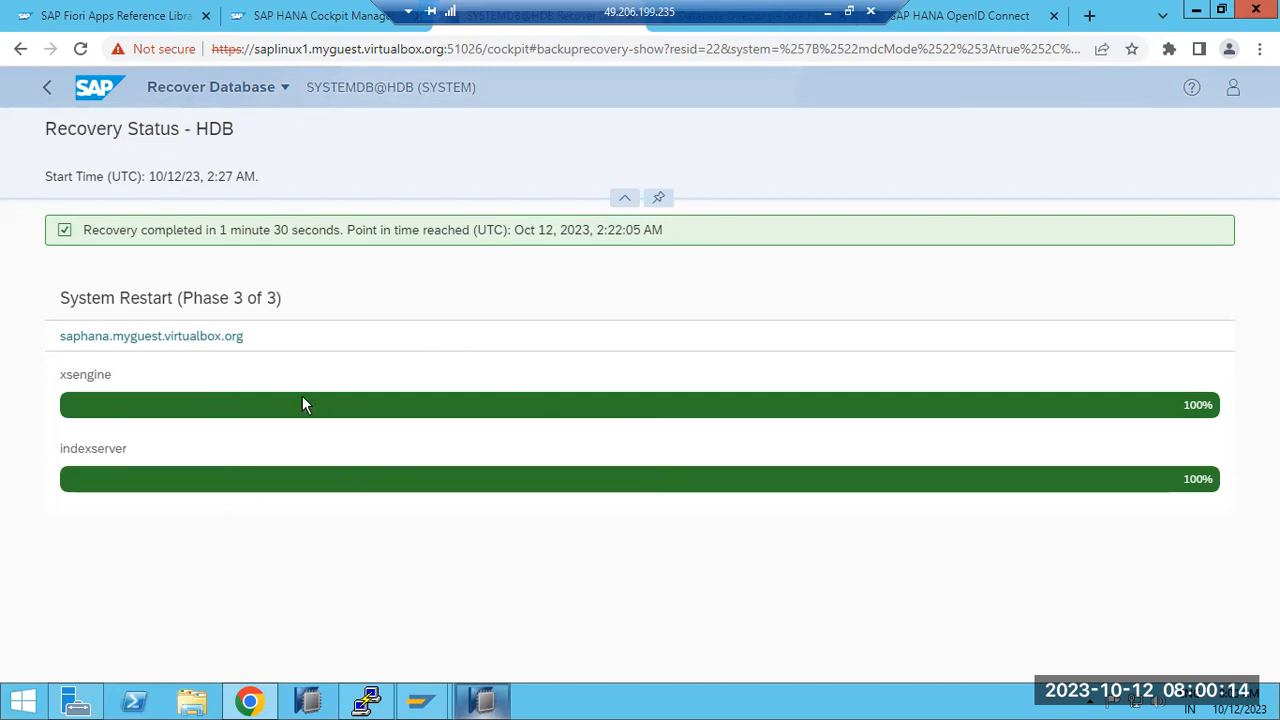
Step: From the database overview, select tenant HDB and choose Recover Tenant under Tenant Actions
left_click(47, 92)
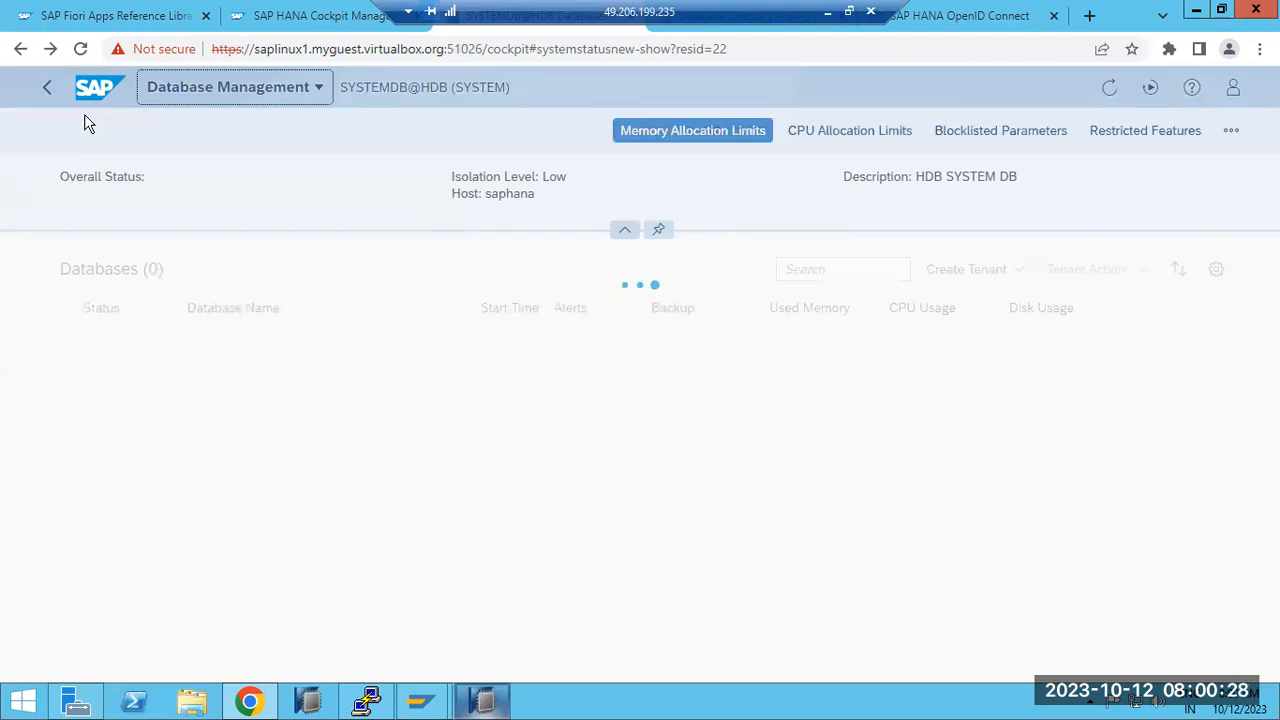
left_click(367, 701)
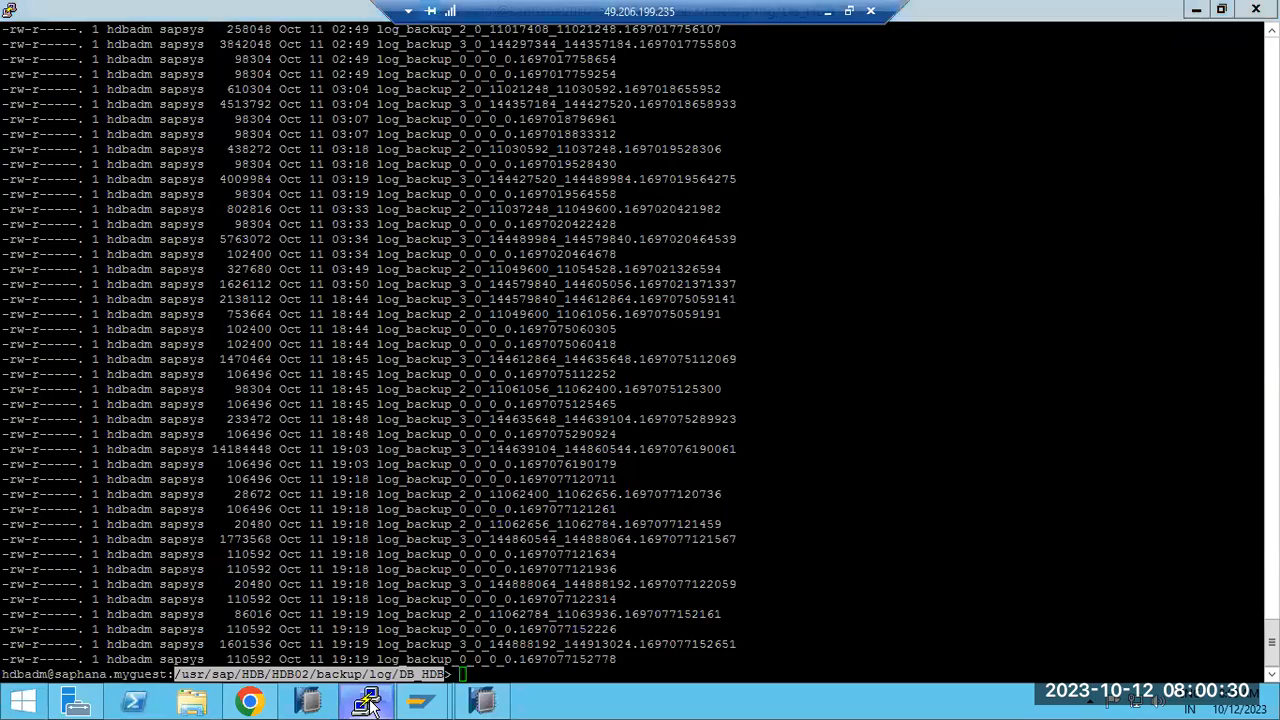
left_click(367, 701)
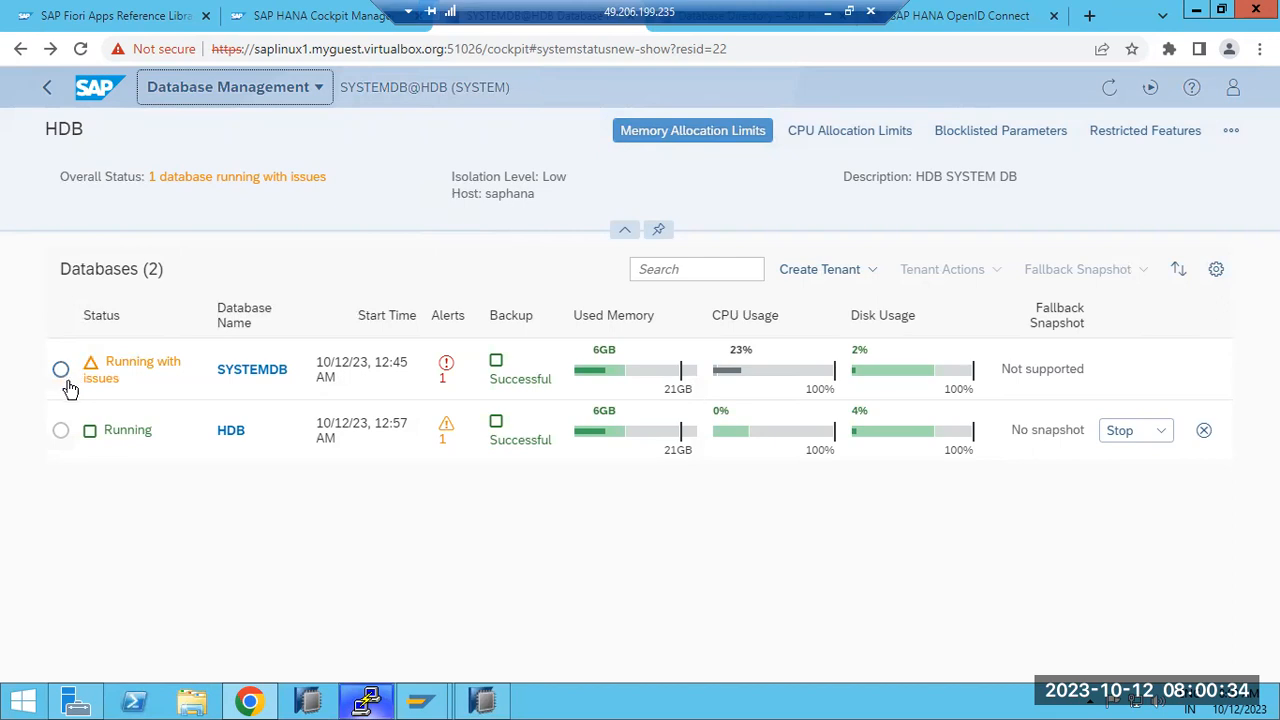
left_click(61, 431)
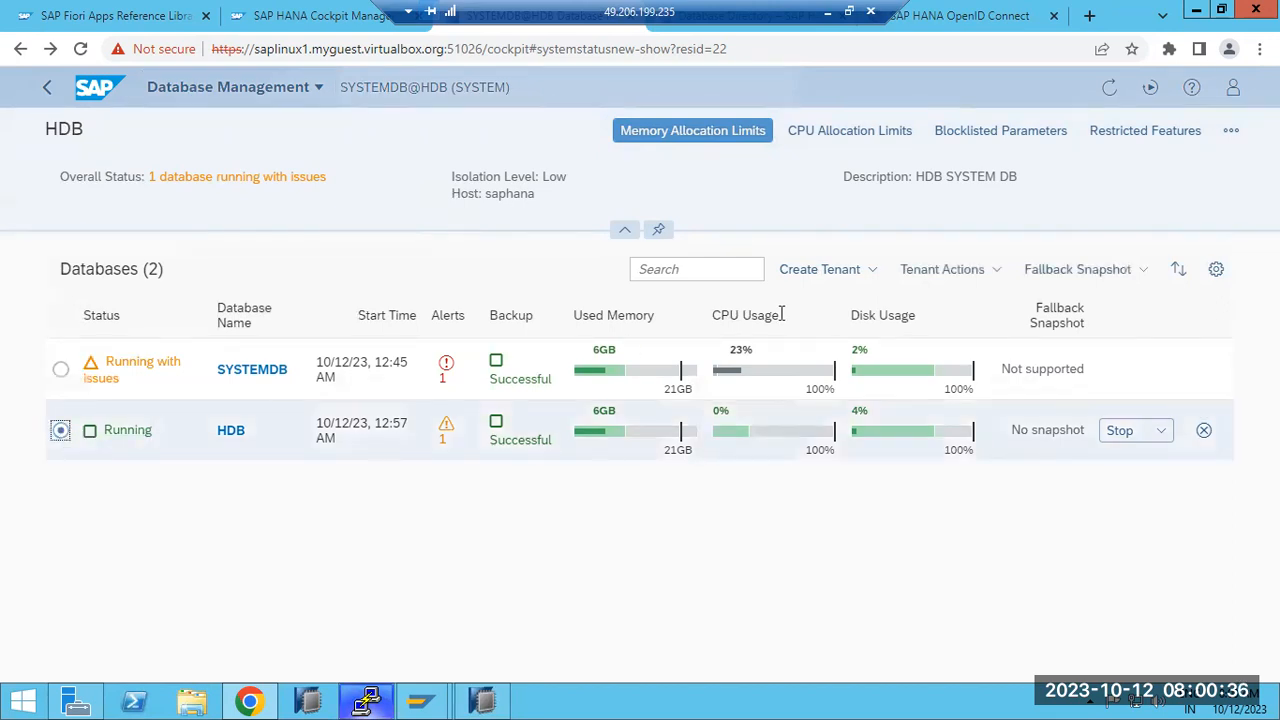
left_click(970, 272)
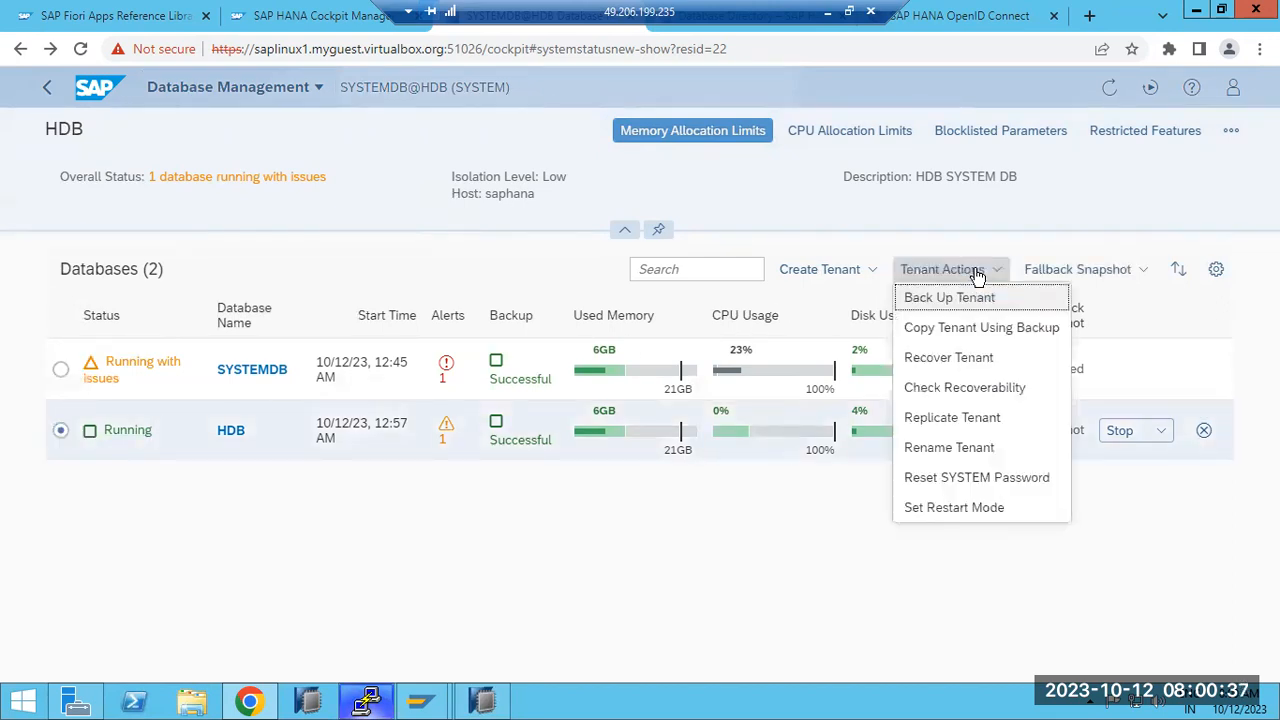
left_click(958, 360)
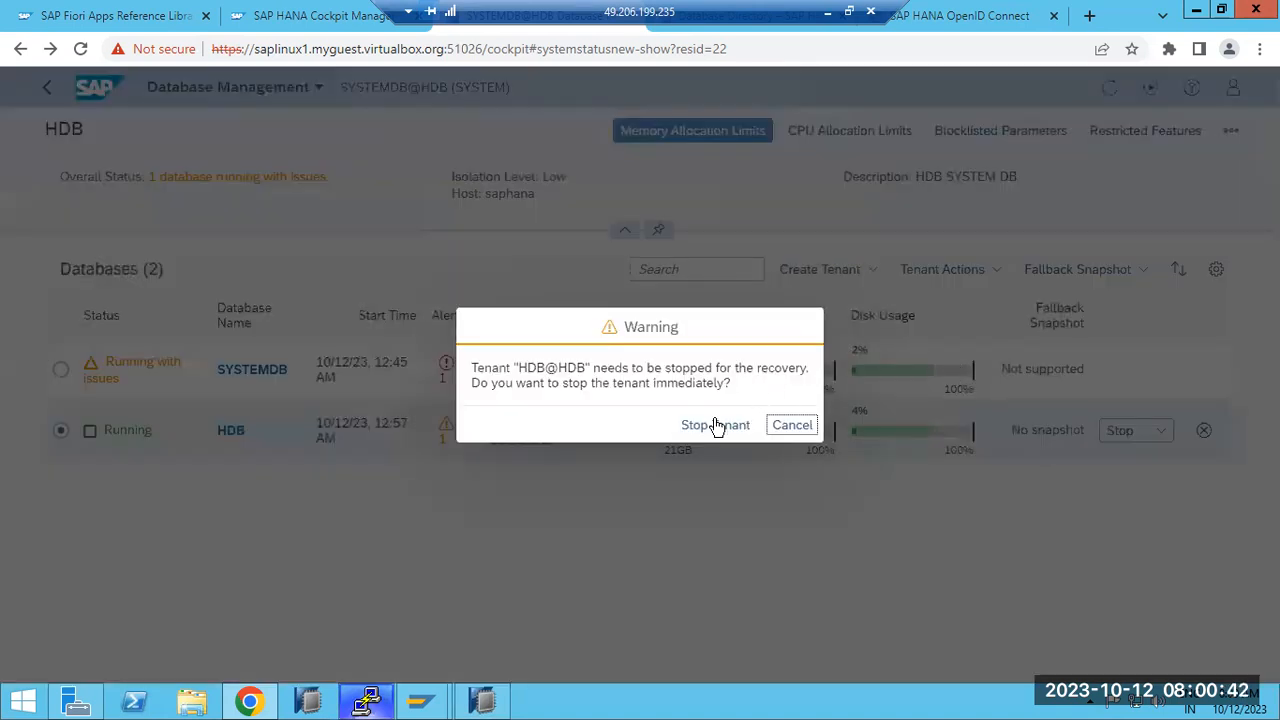
Step: Stop tenant HDB and keep 'Data and log backups' as the recovery source
left_click(716, 425)
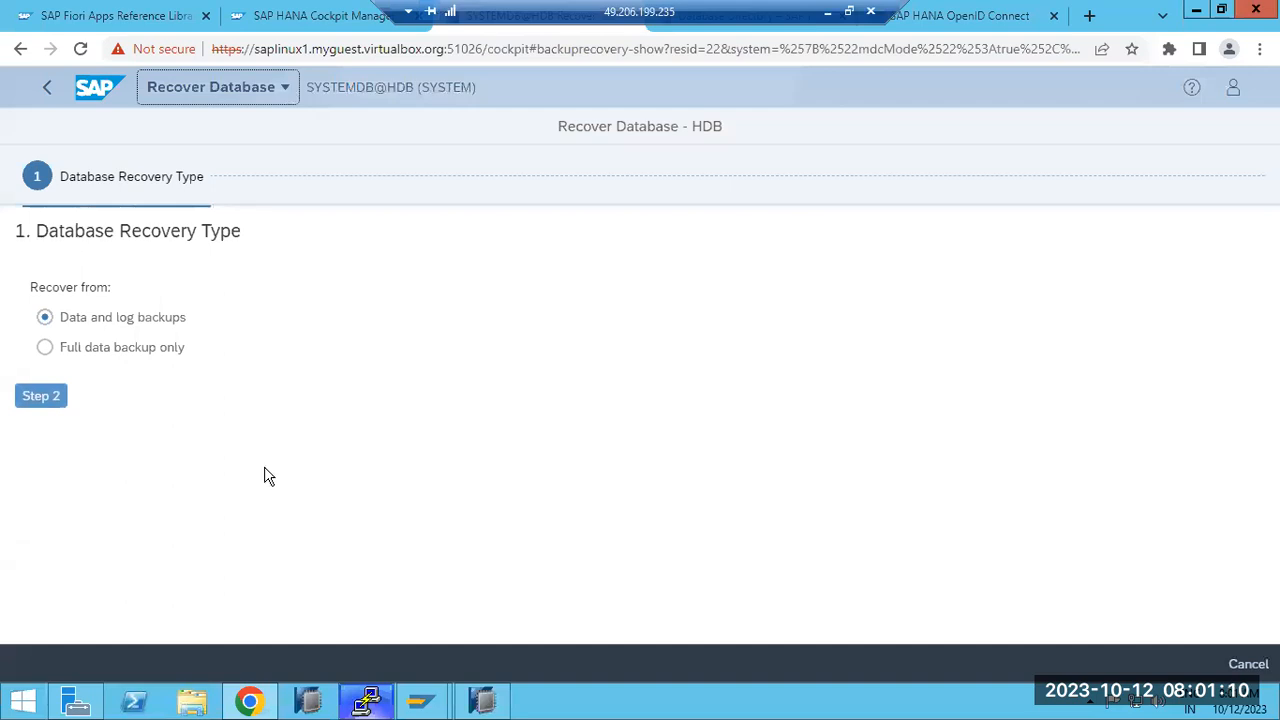
left_click(83, 350)
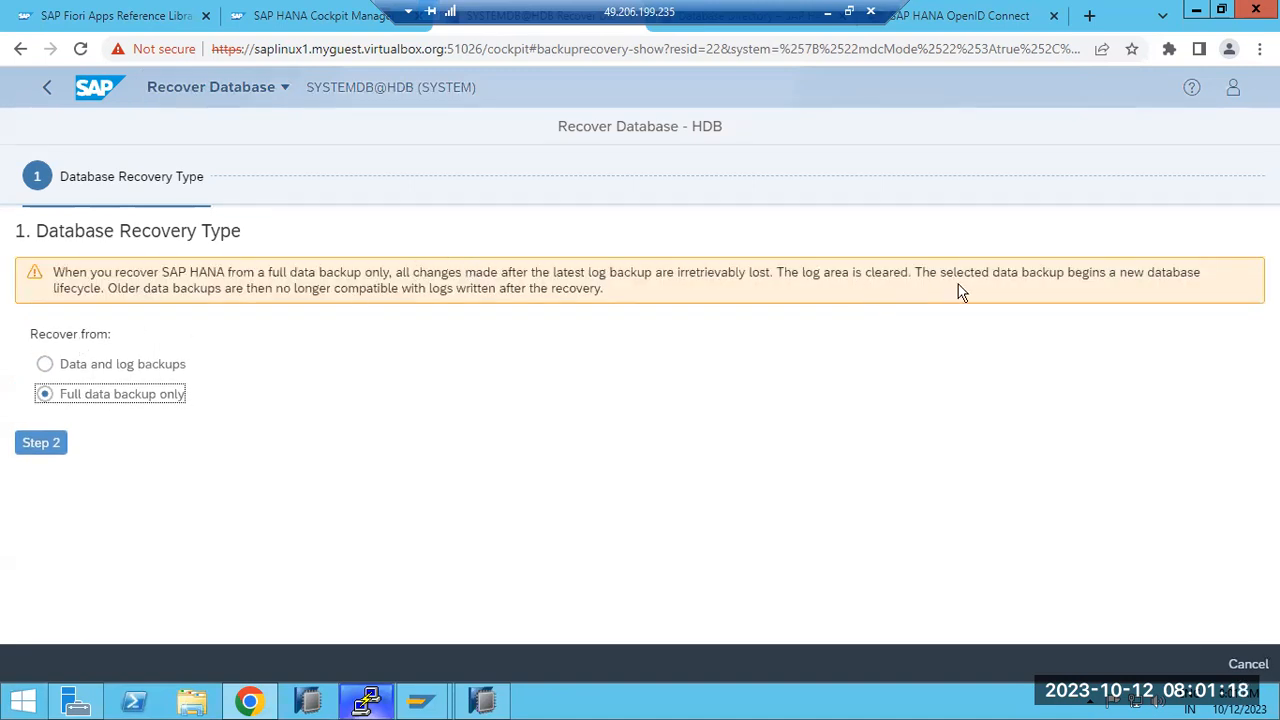
left_click(152, 367)
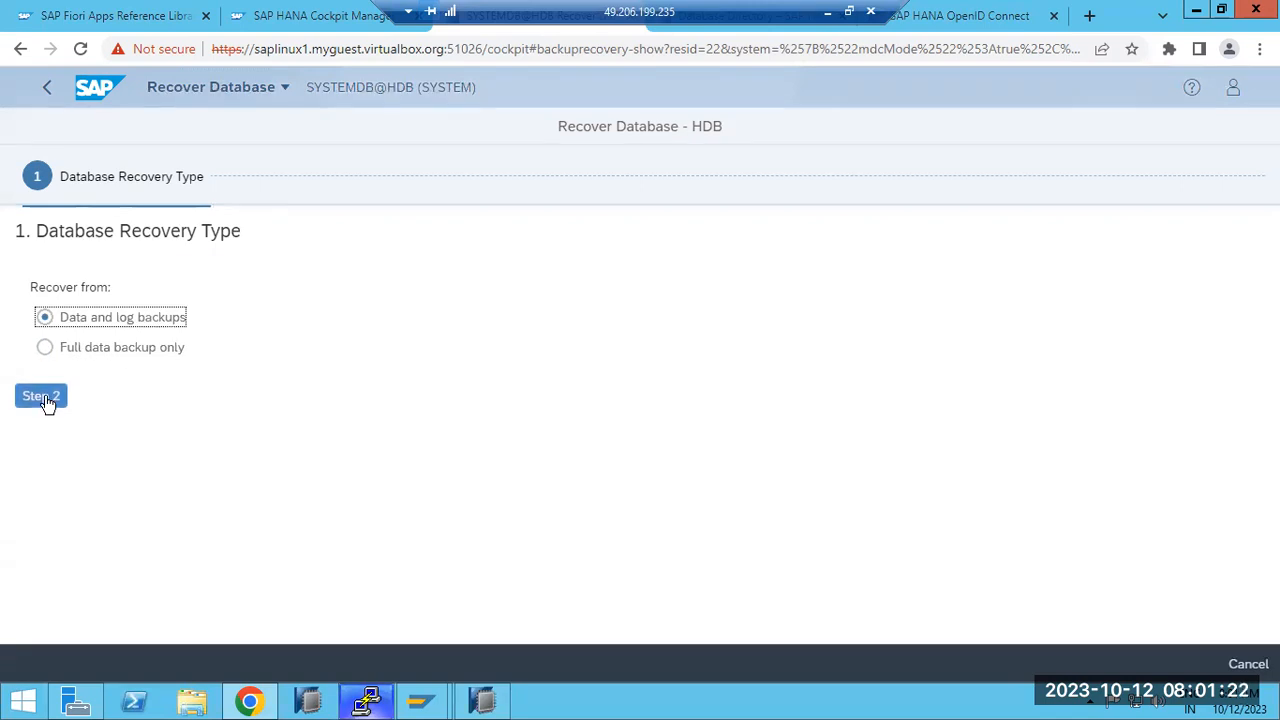
left_click(478, 700)
Step: In HANA Studio, launch Recover Tenant Database for SYSTEMDB@HDB with HDB ticked and advance
right_click(70, 252)
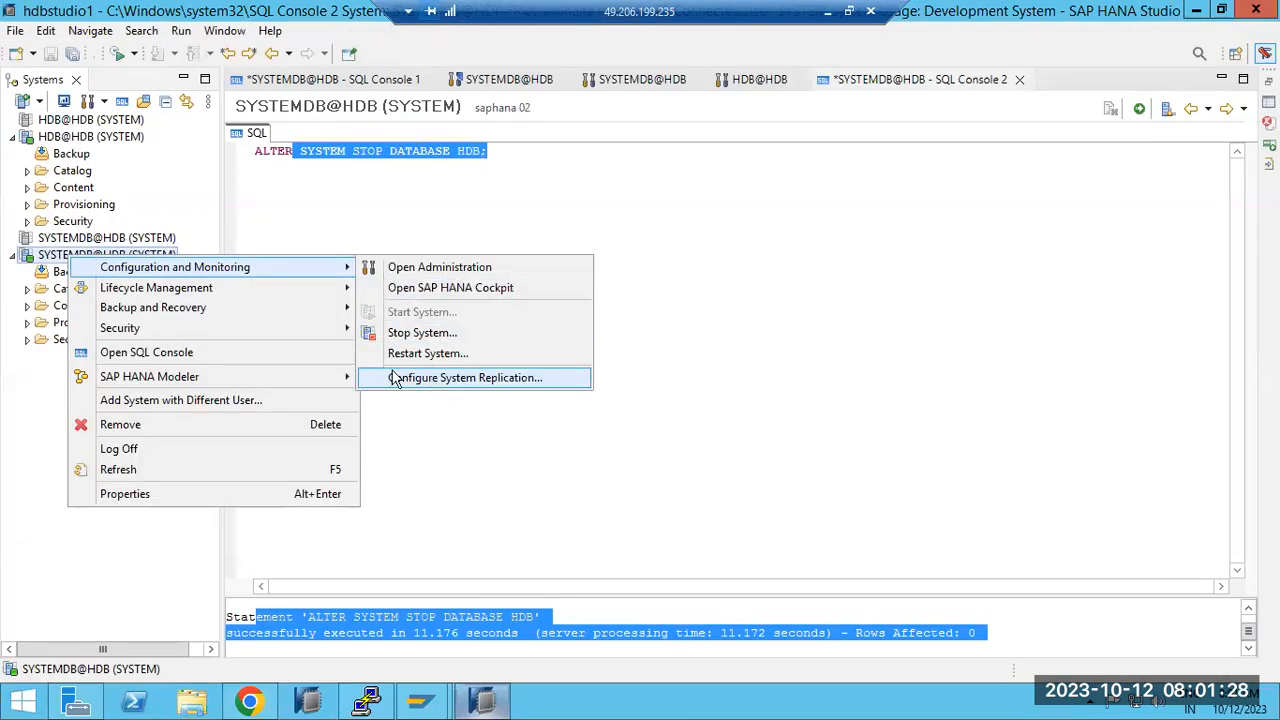
mouse_move(192, 316)
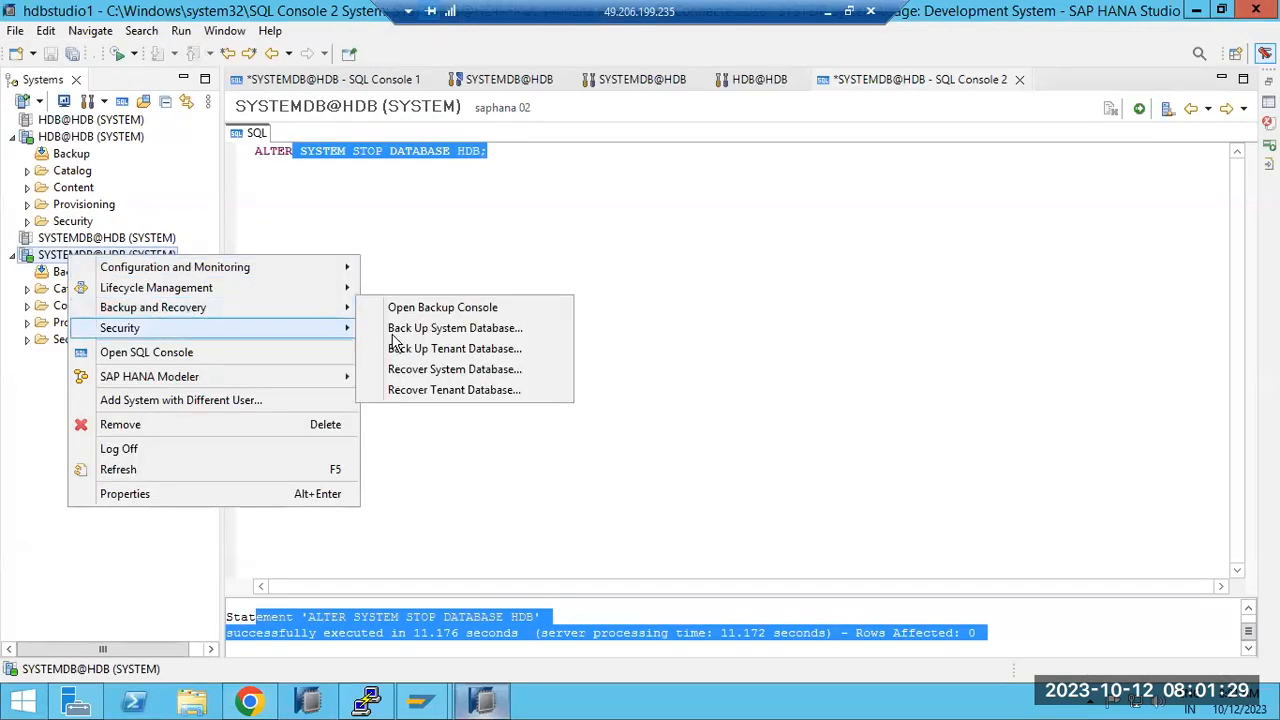
left_click(444, 392)
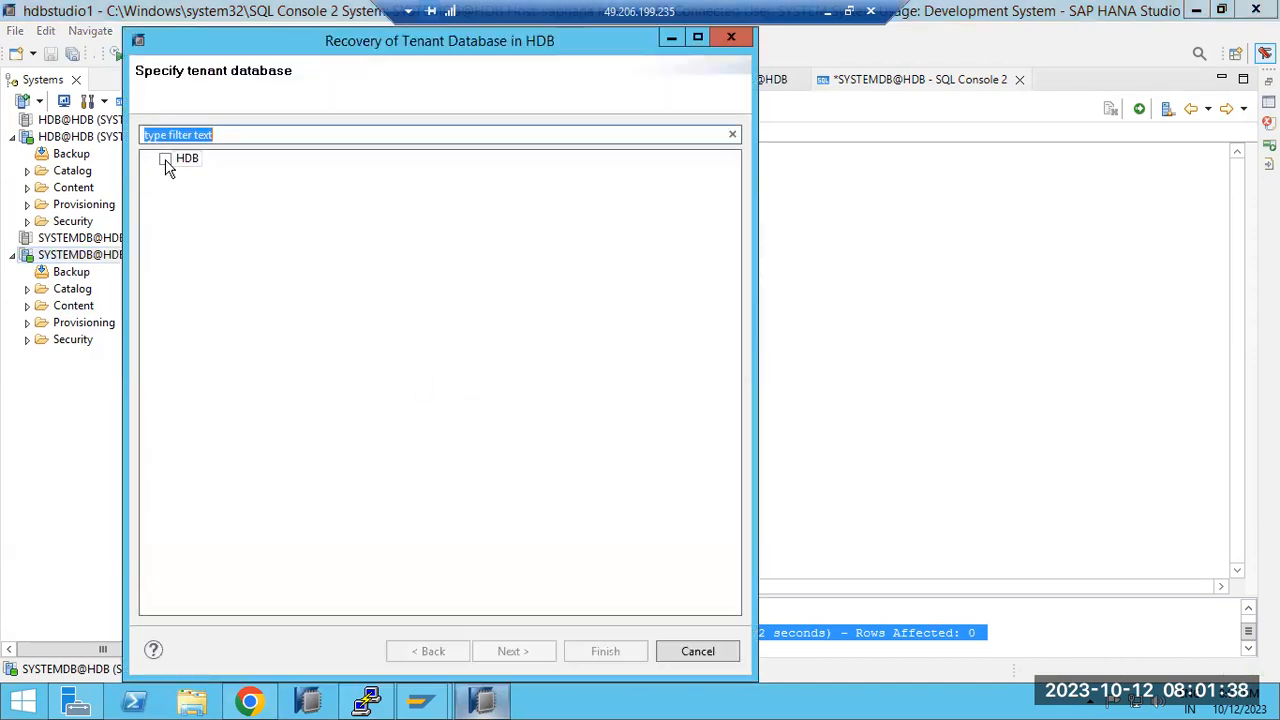
left_click(165, 160)
left_click(508, 652)
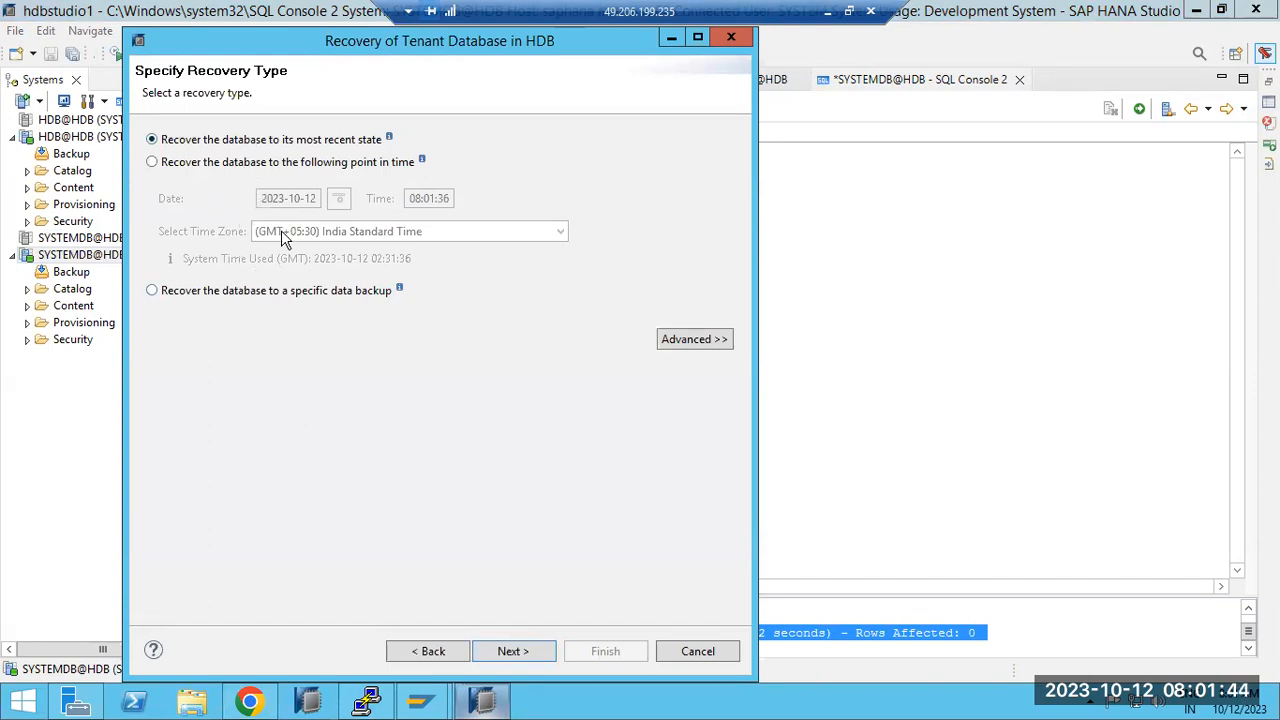
Step: Set the Cockpit recovery target to a specific point in time in the IST time zone
left_click(261, 697)
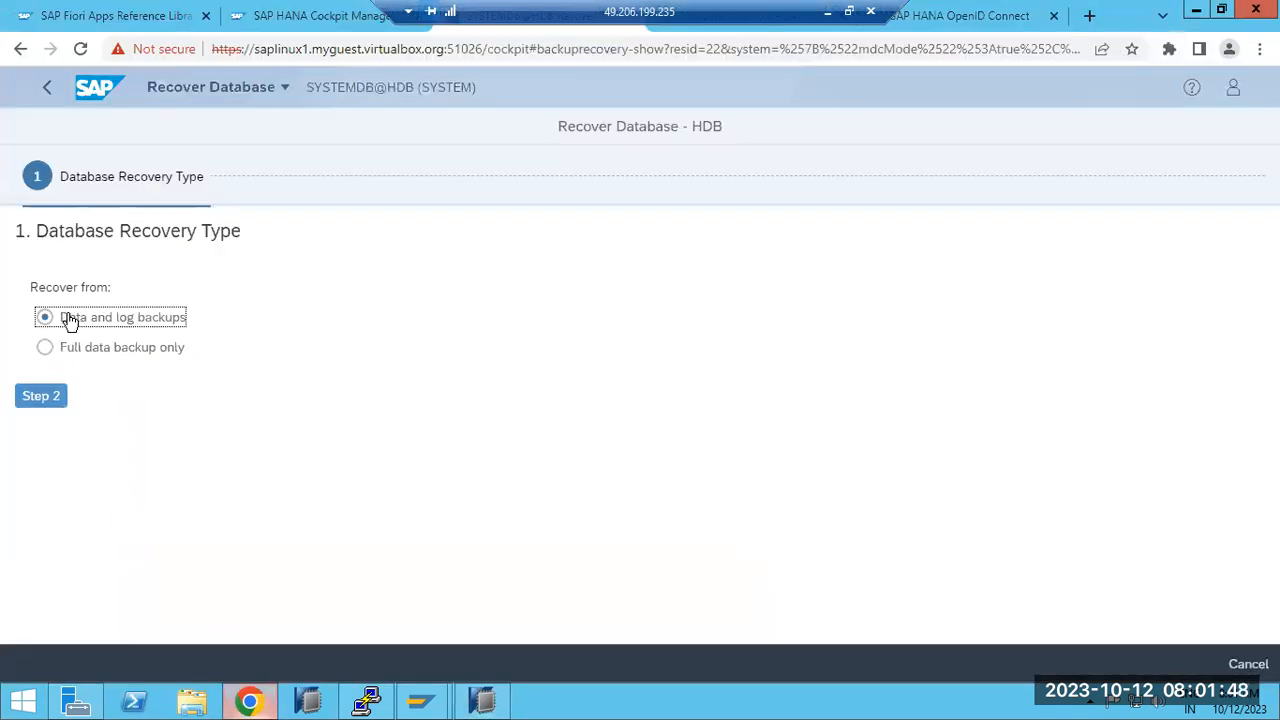
left_click_drag(70, 320, 191, 329)
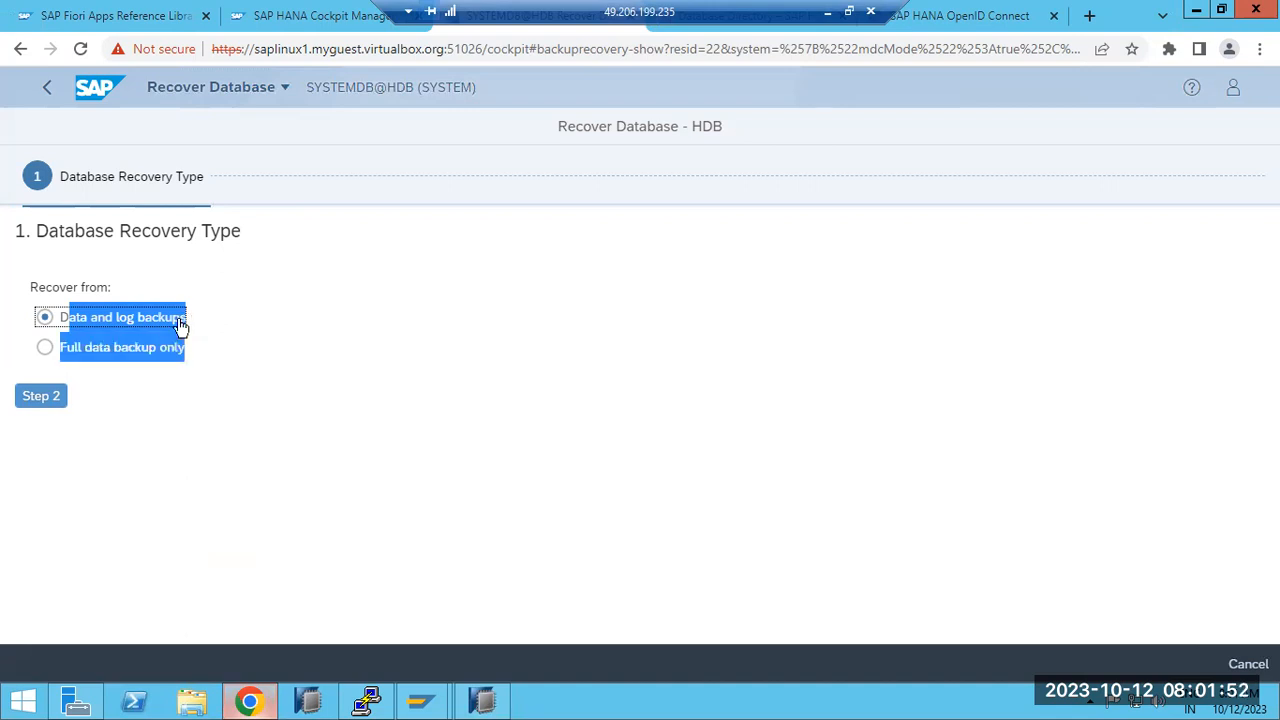
left_click(29, 401)
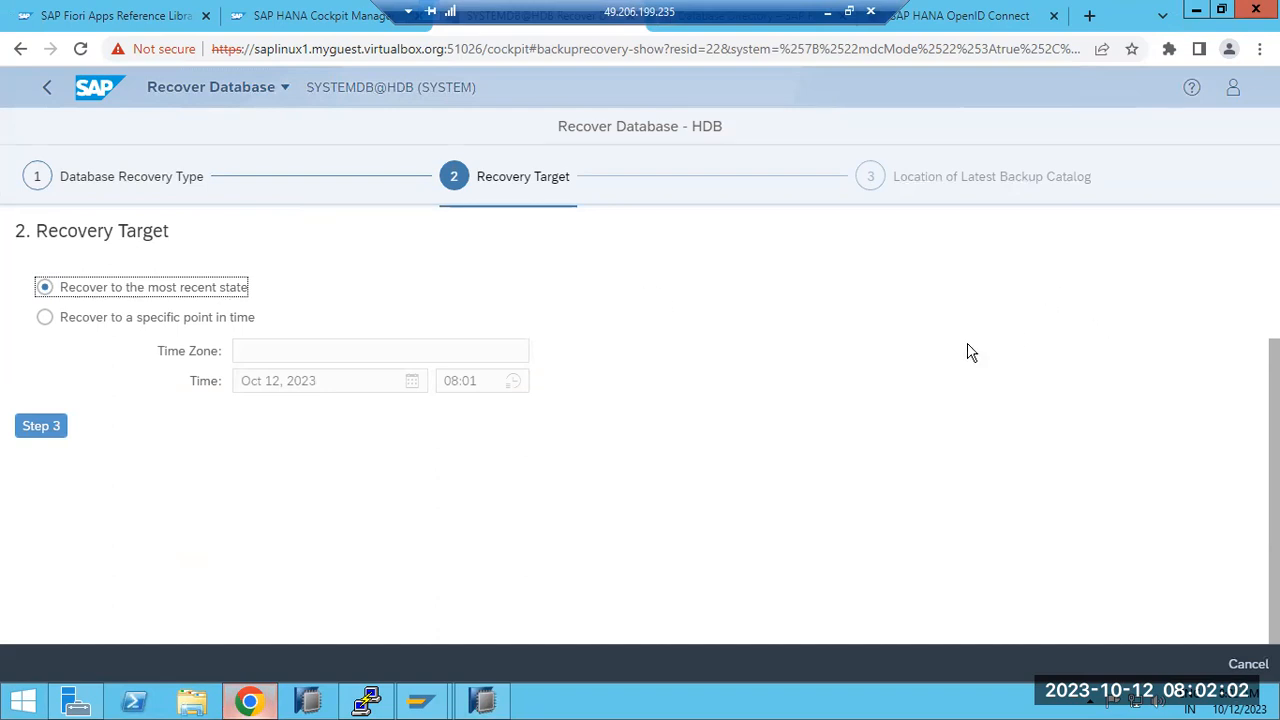
left_click(192, 320)
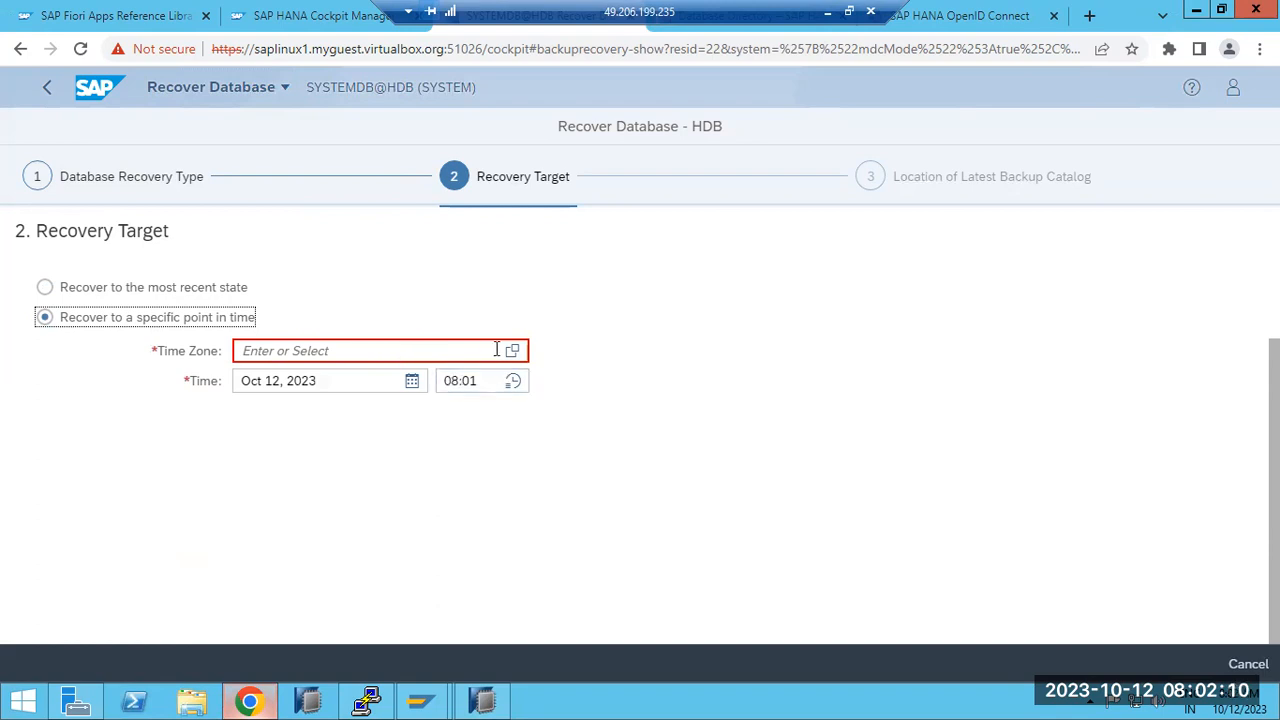
left_click(440, 345)
type("IST")
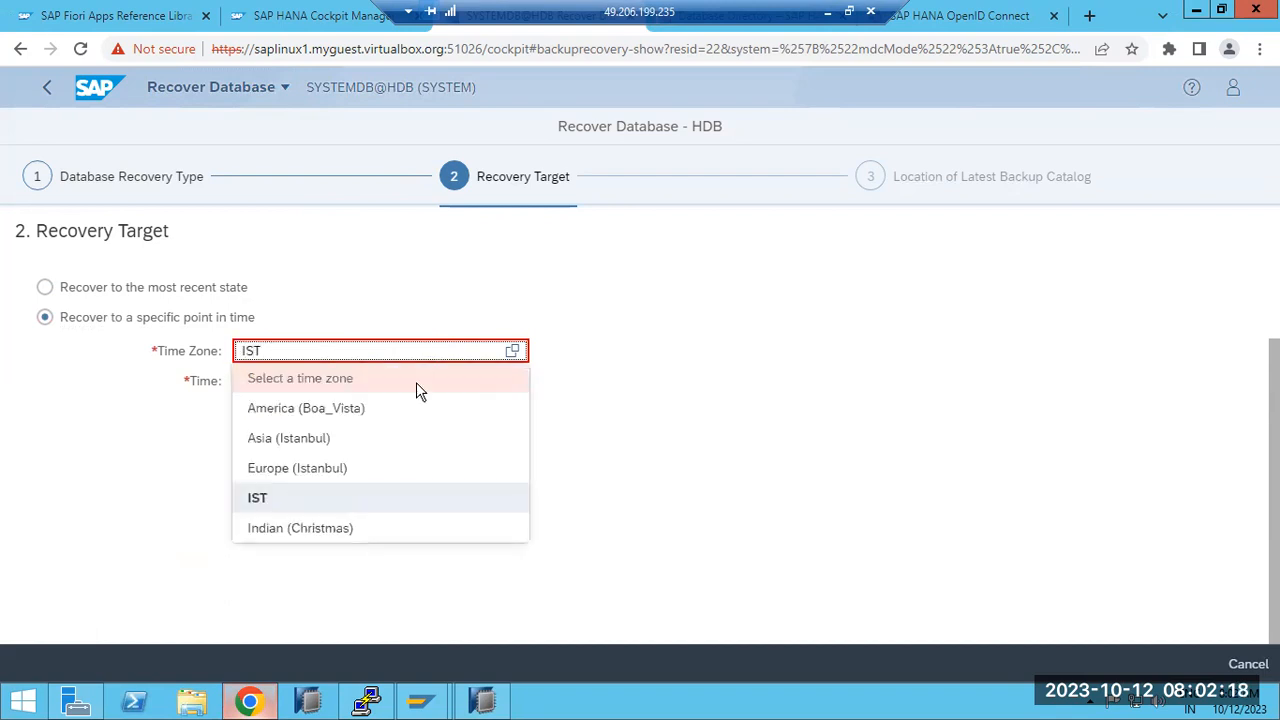
left_click(258, 497)
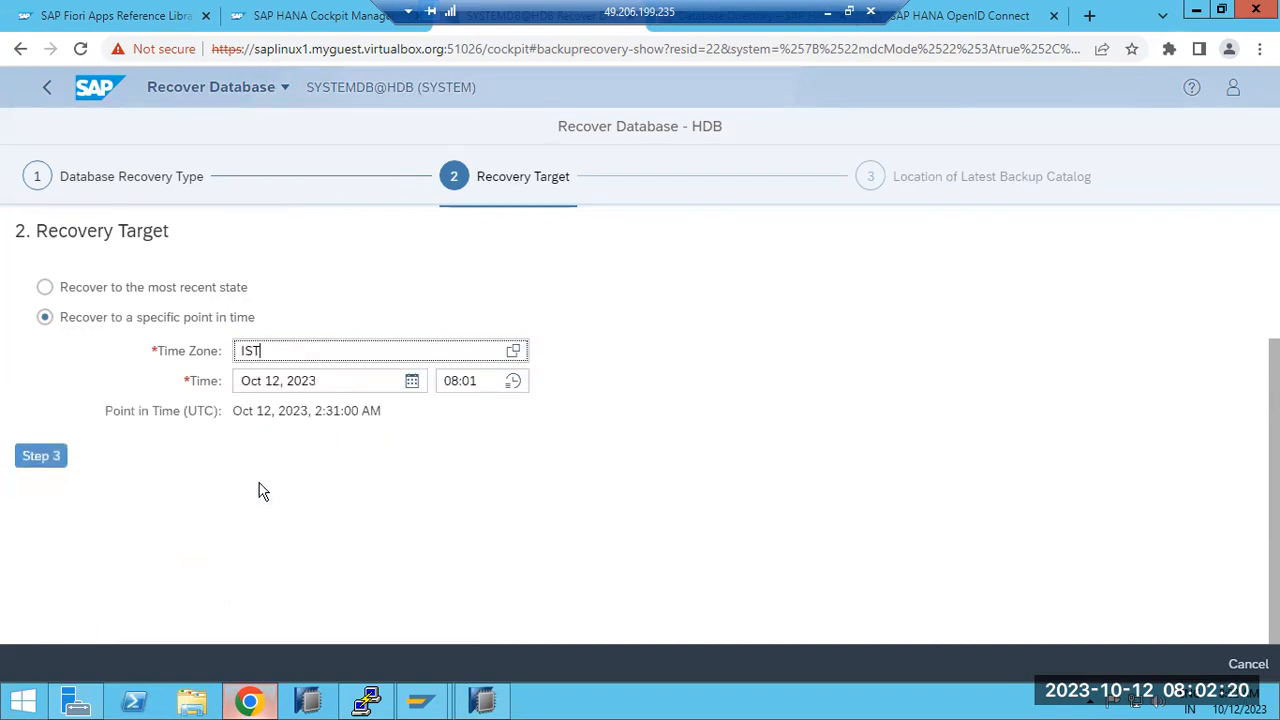
Step: Reach the backup step listing the 10/10/23 Complete Data Backup and cancel Studio's recovery dialog
left_click(37, 457)
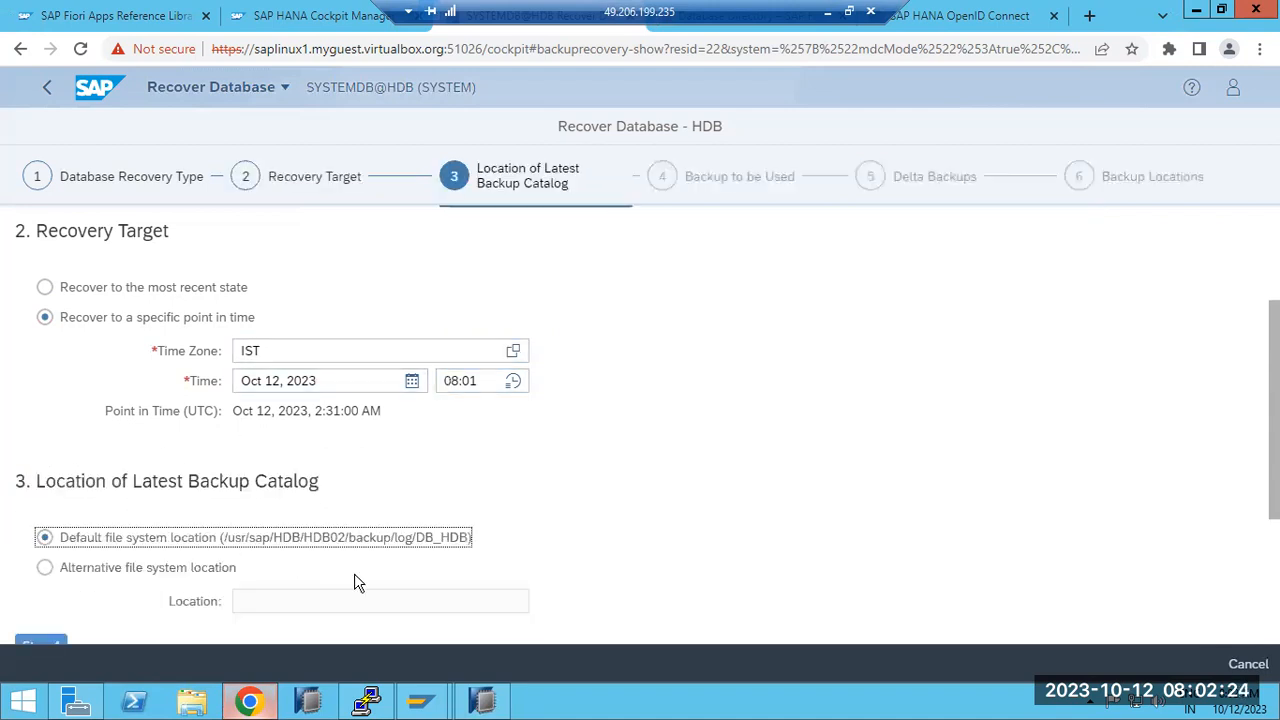
scroll(300, 570, "down", 1)
left_click(41, 553)
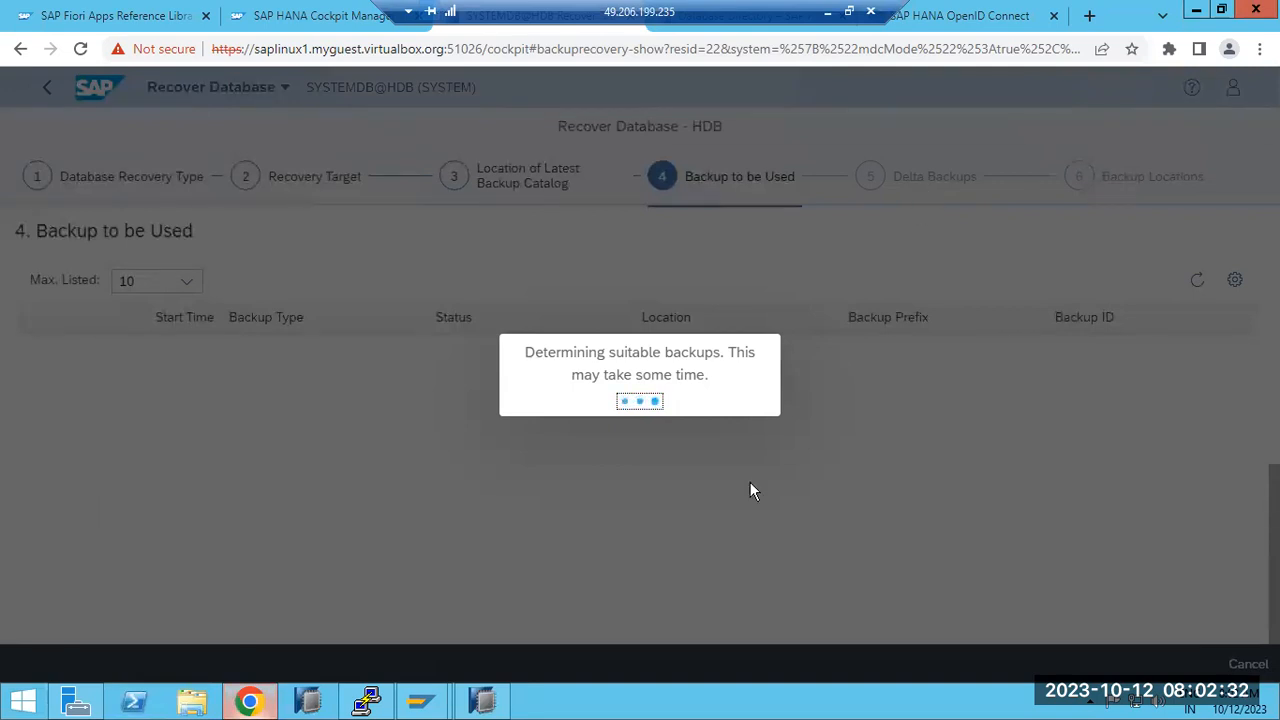
left_click(500, 694)
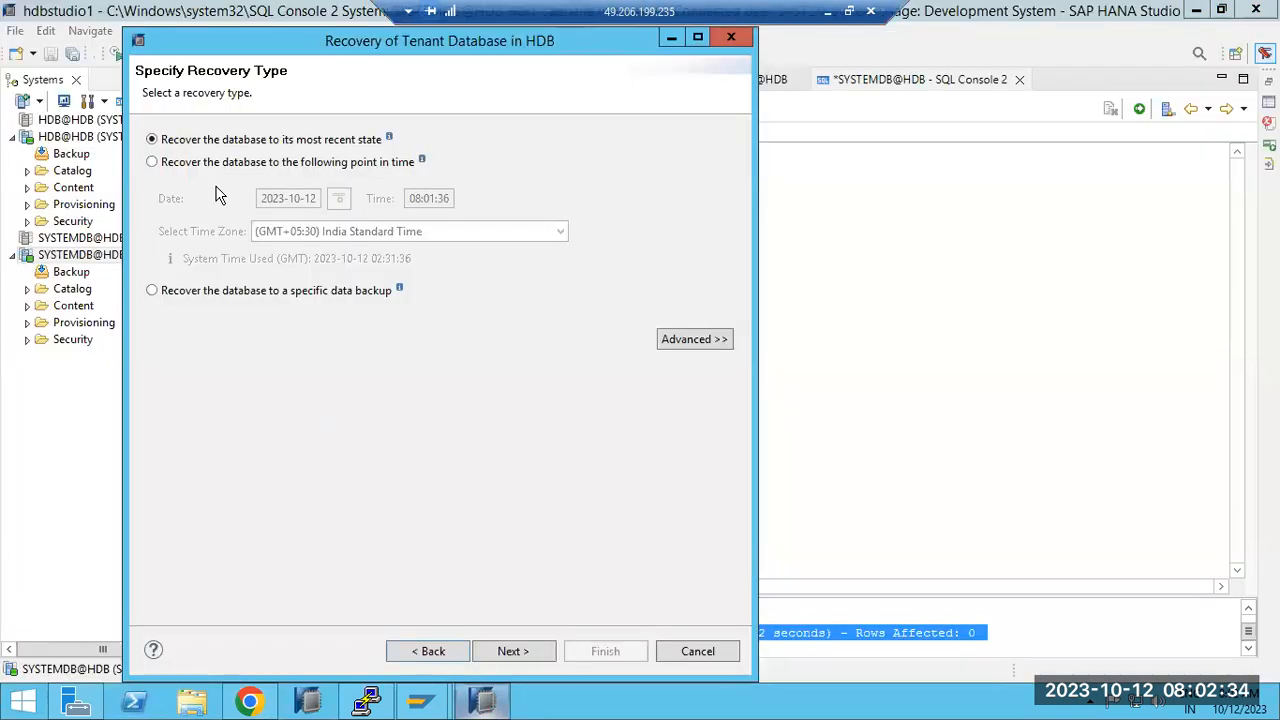
left_click(698, 652)
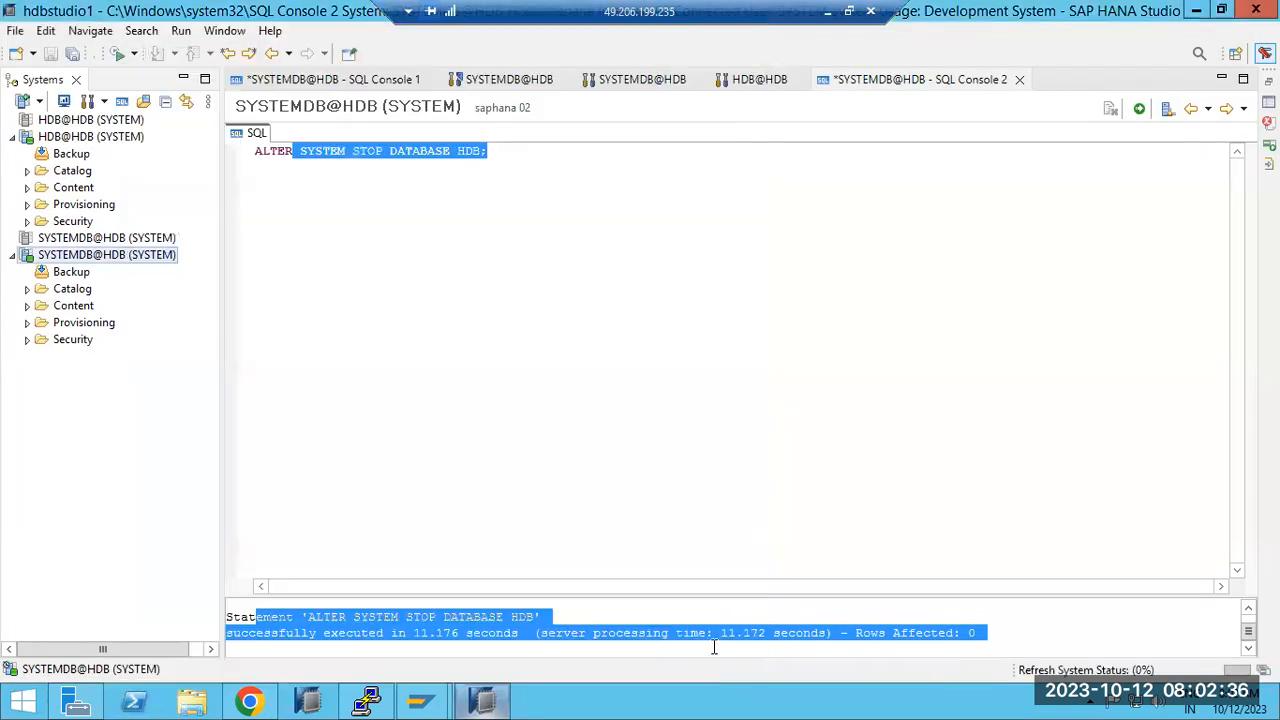
left_click(249, 700)
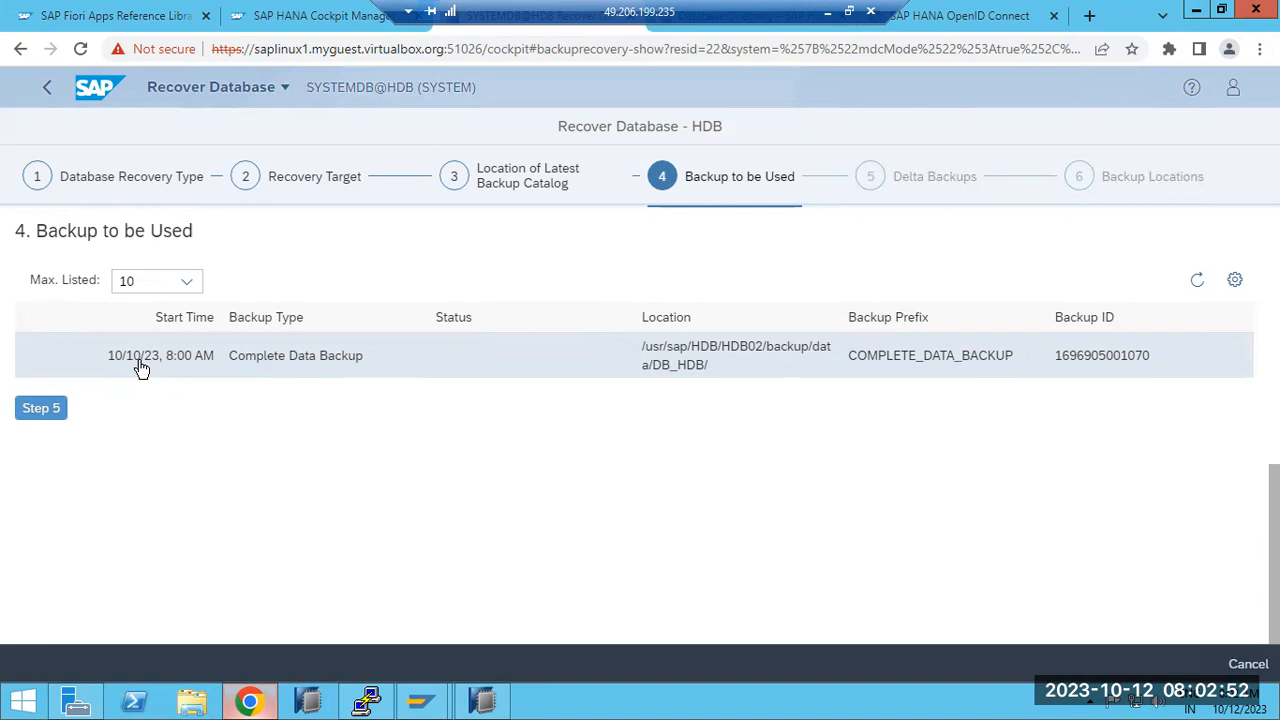
Step: Advance past the delta backups choice to the backup locations step
left_click(40, 408)
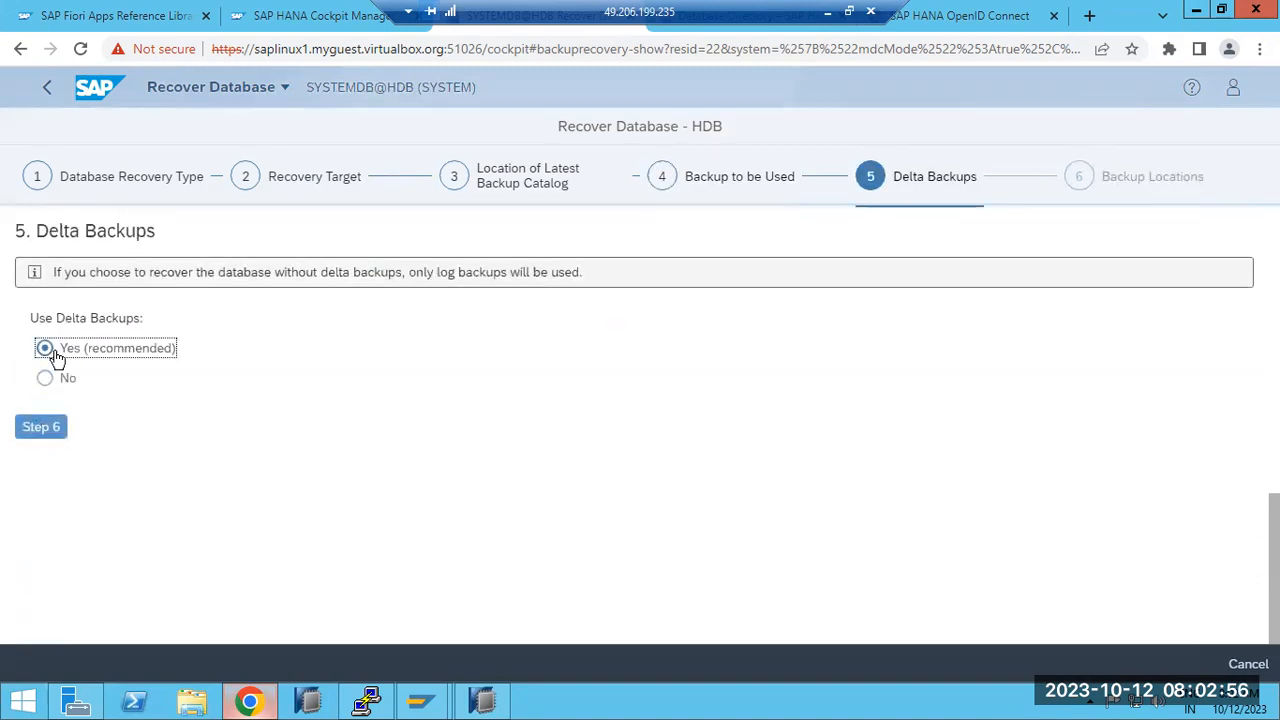
left_click(41, 427)
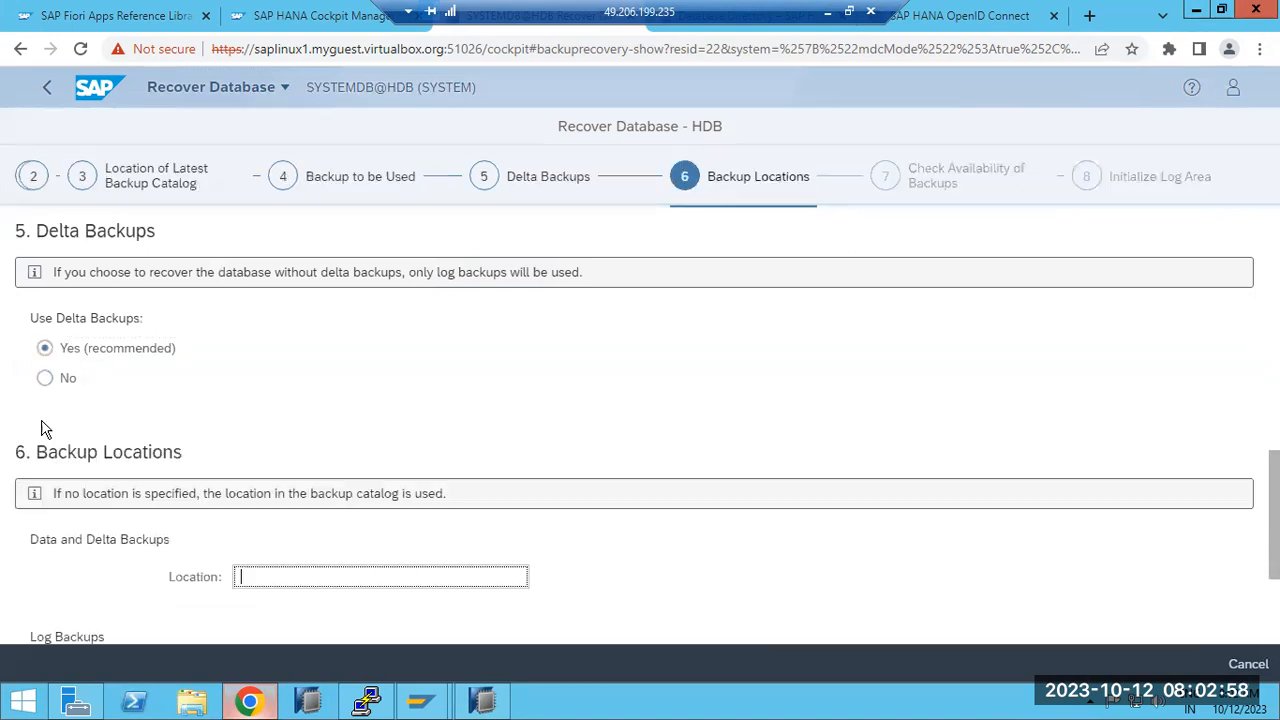
scroll(429, 498, "down", 1)
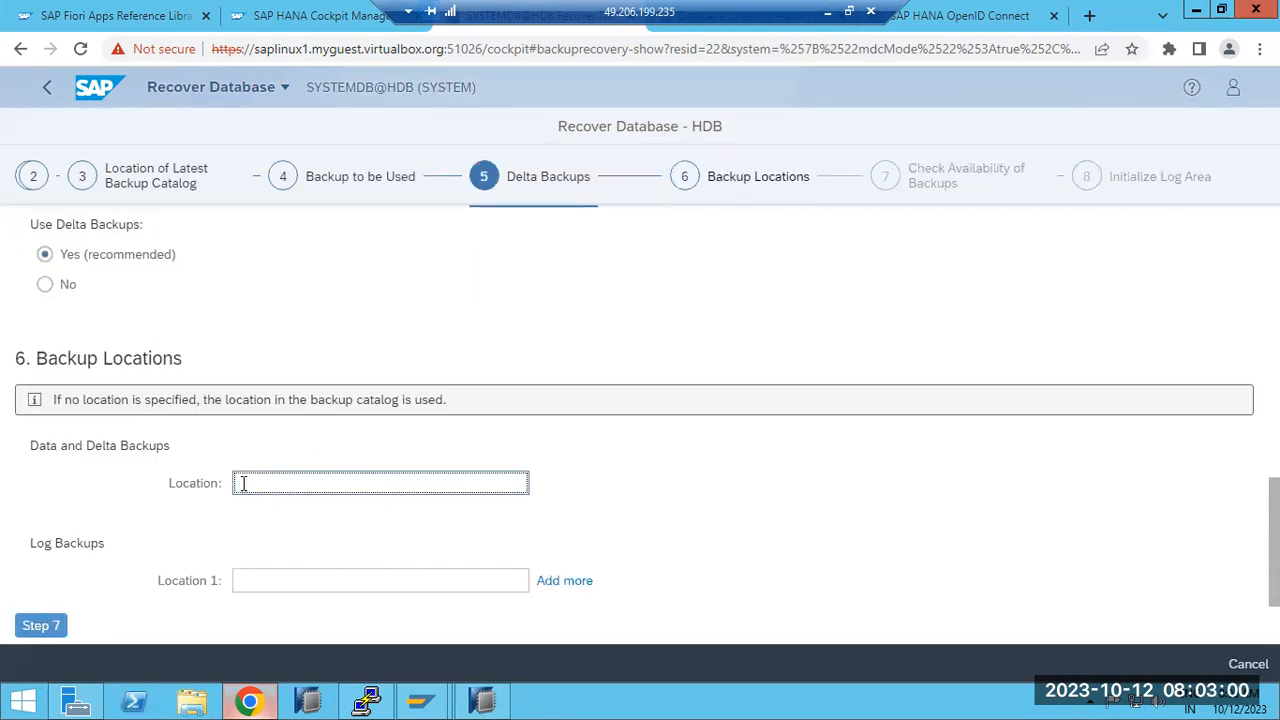
left_click(378, 695)
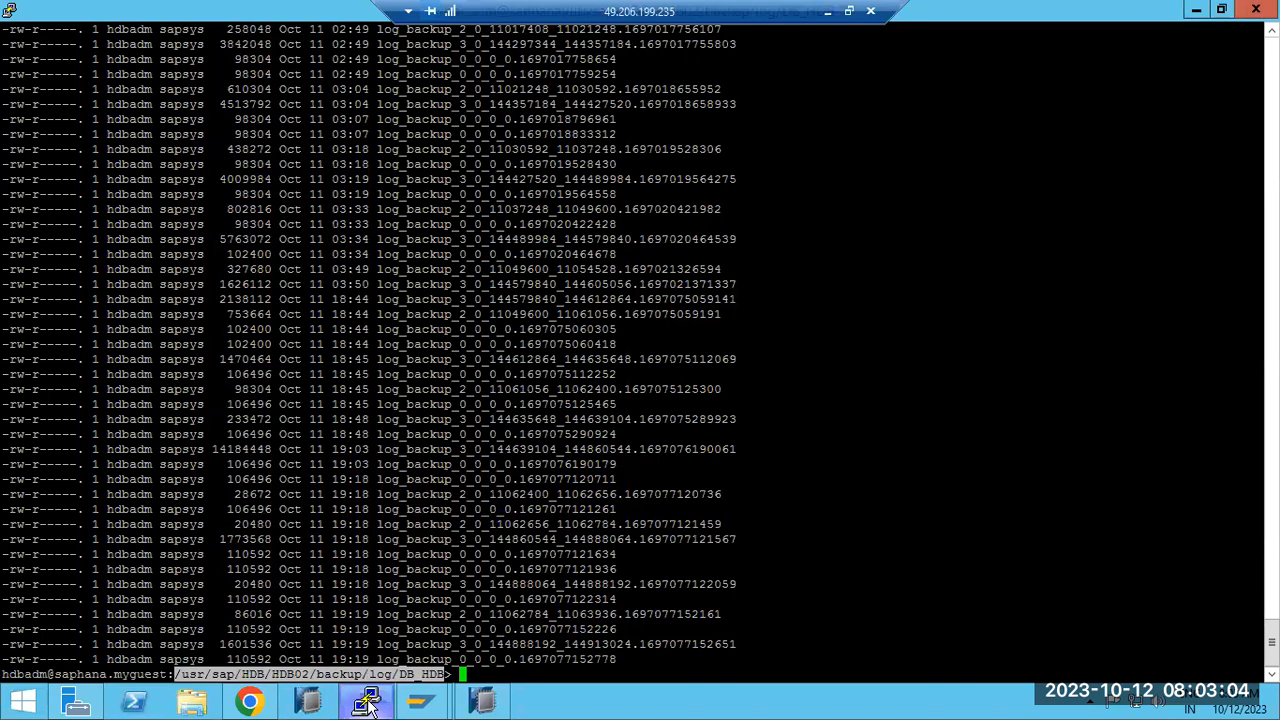
left_click(366, 698)
Step: Paste the log backup path and set the data location to the same path with 'data' replacing 'log'
left_click(254, 580)
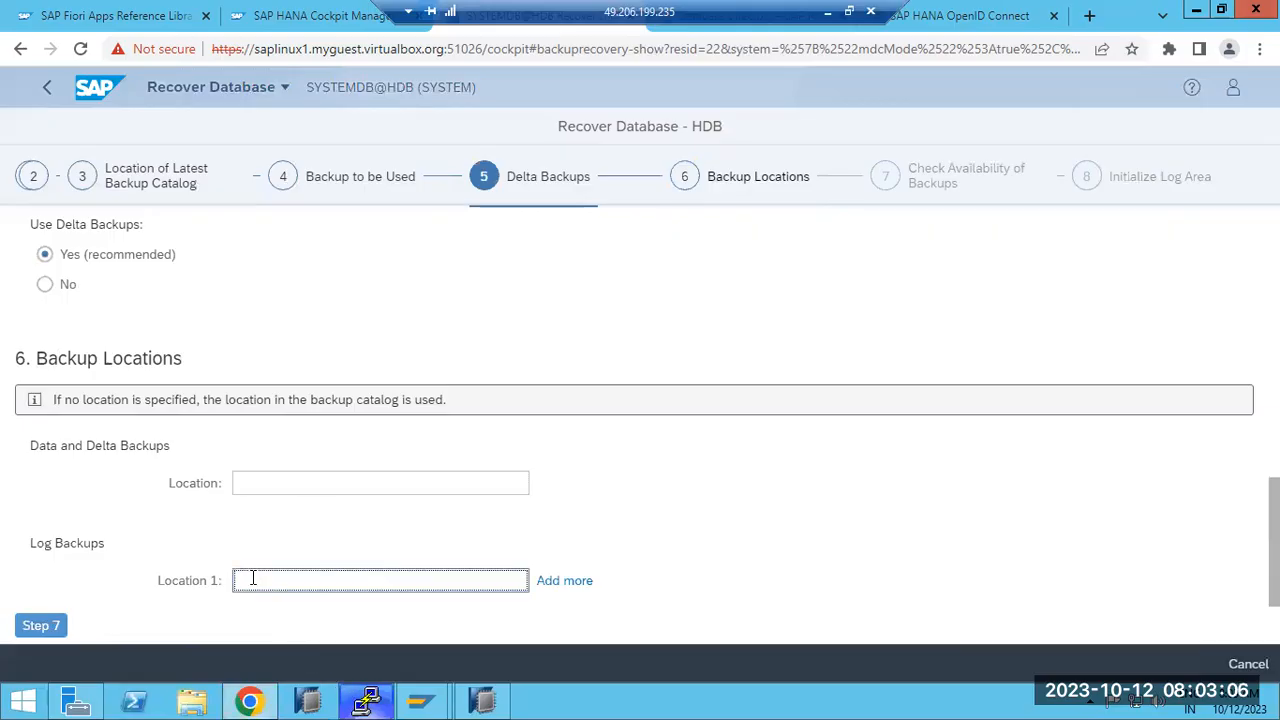
type("/usr/sap/HDB/HDB02/backup/log/DB_HDB")
left_click(267, 483)
type("/usr/sap/HDB/HDB02/backup/log/DB_HDB")
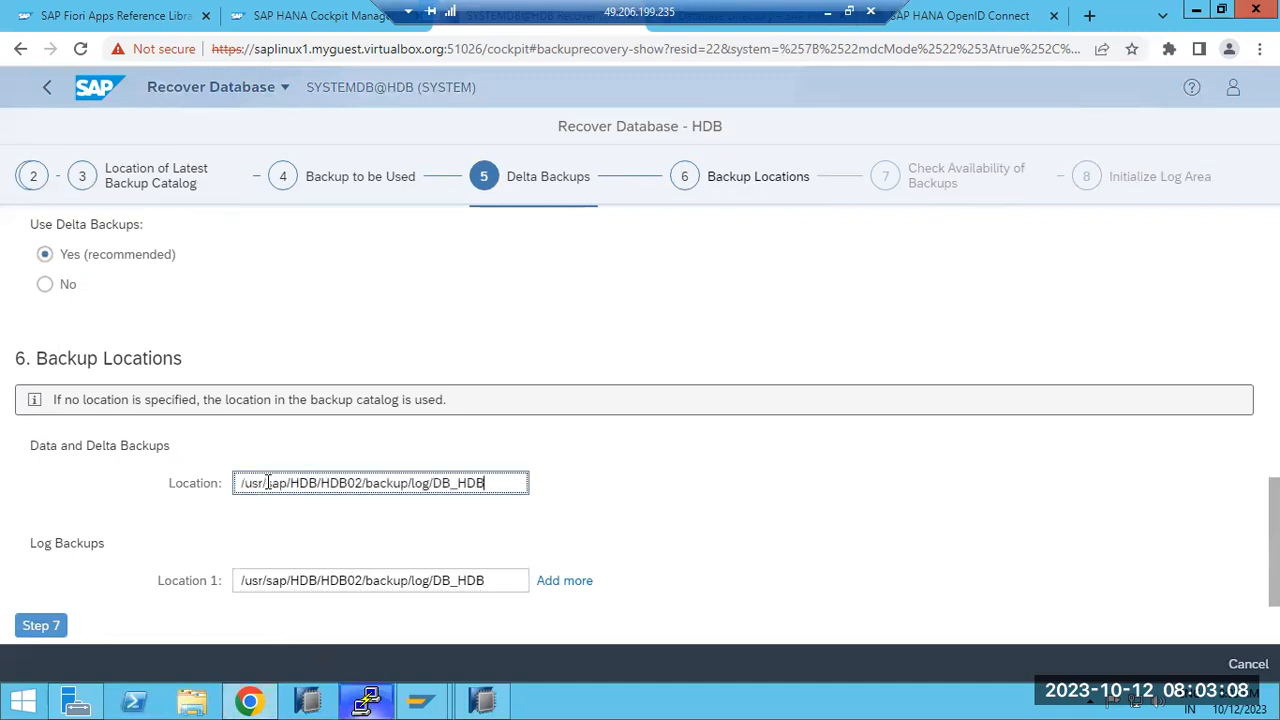
left_click(427, 485)
key("BackSpace")
key("BackSpace")
key("BackSpace")
type("data")
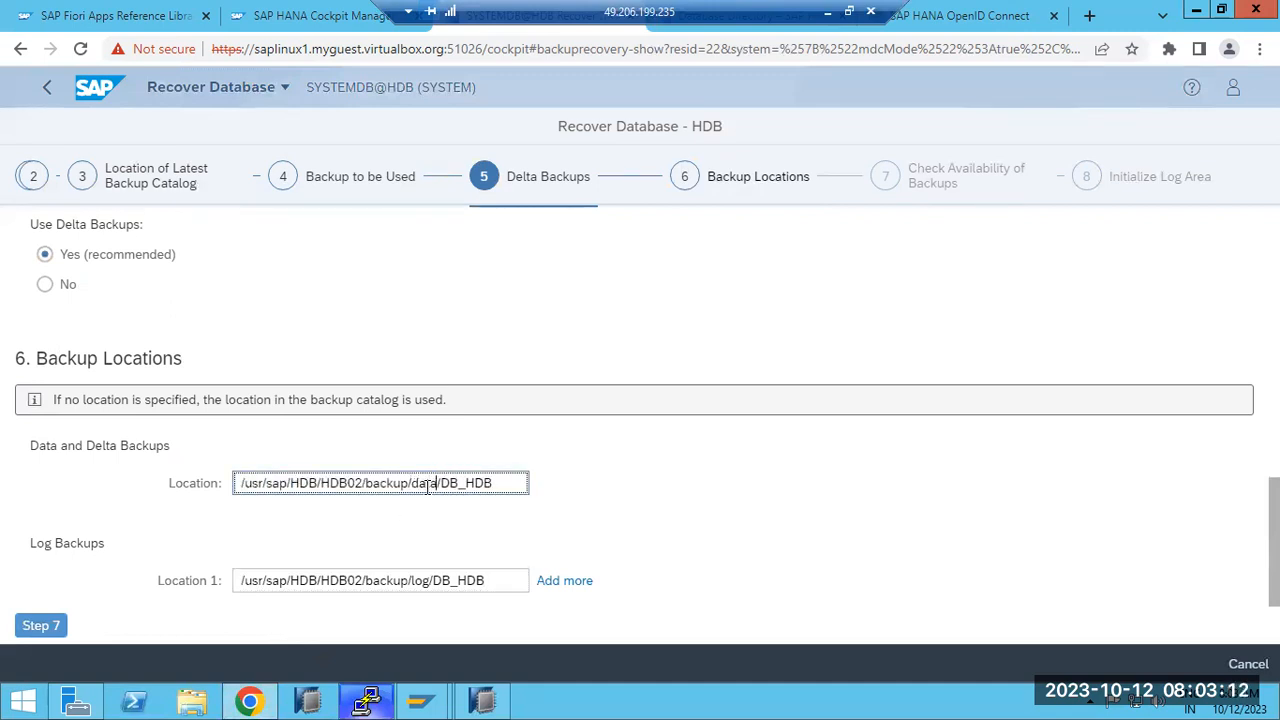
left_click(363, 630)
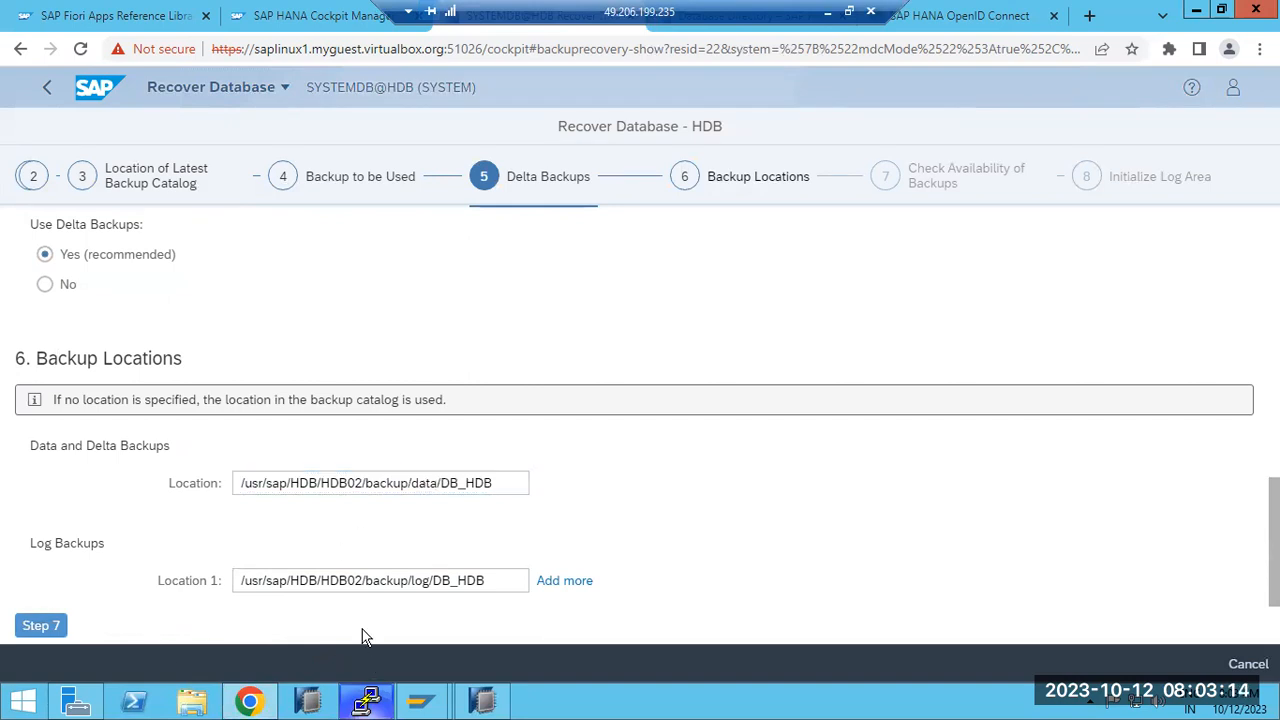
Step: Keep File System check Yes and Initialize log area No, then review the summary
left_click(46, 630)
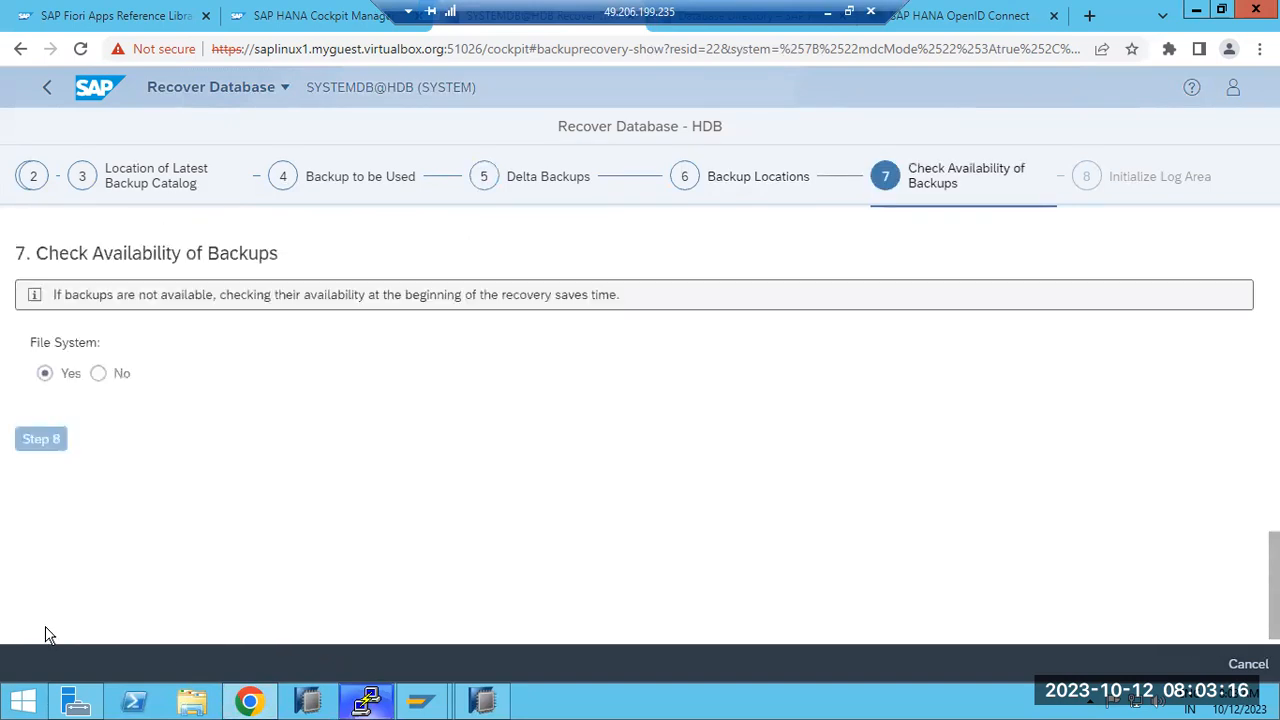
left_click(29, 414)
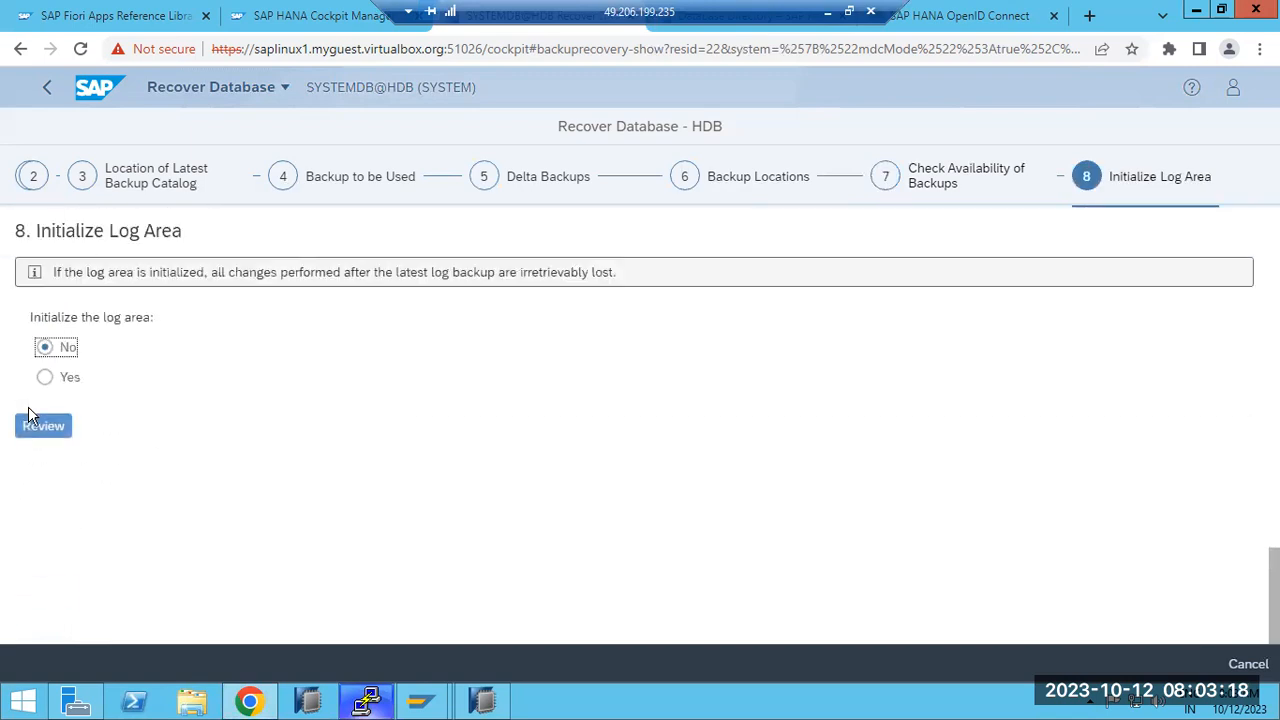
left_click(40, 430)
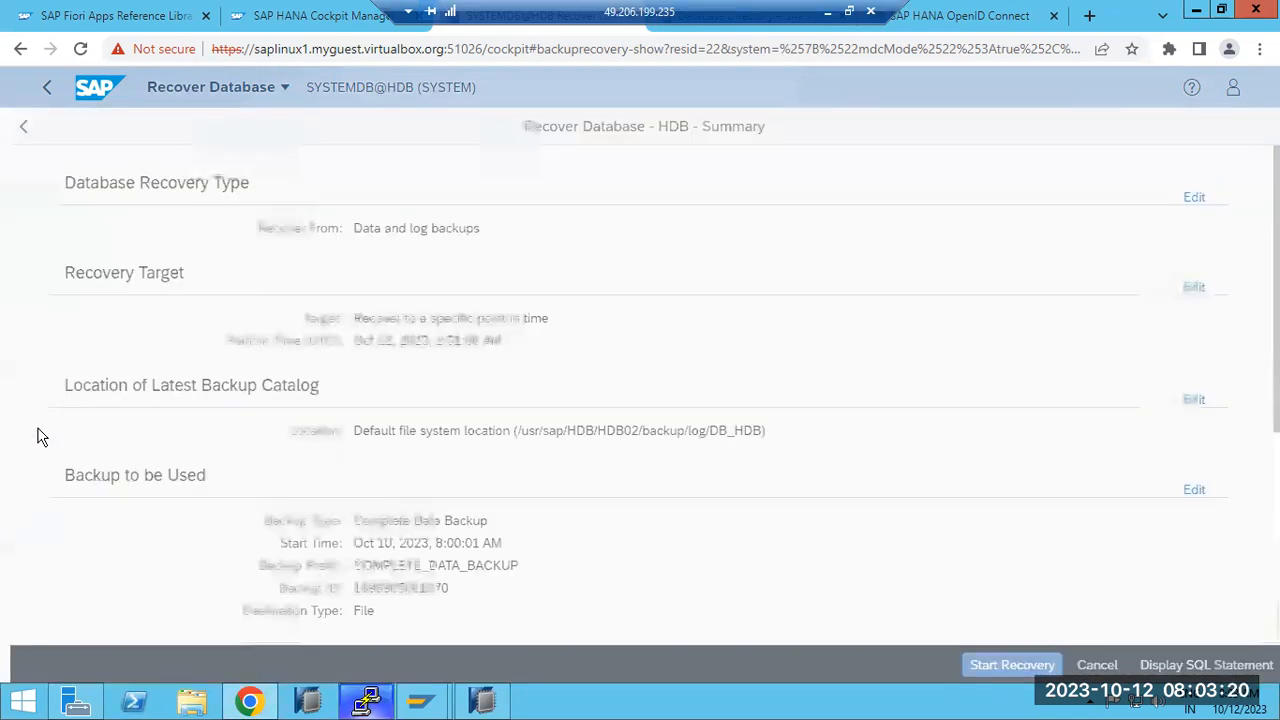
Step: Start the HDB tenant recovery from the summary page
left_click(978, 665)
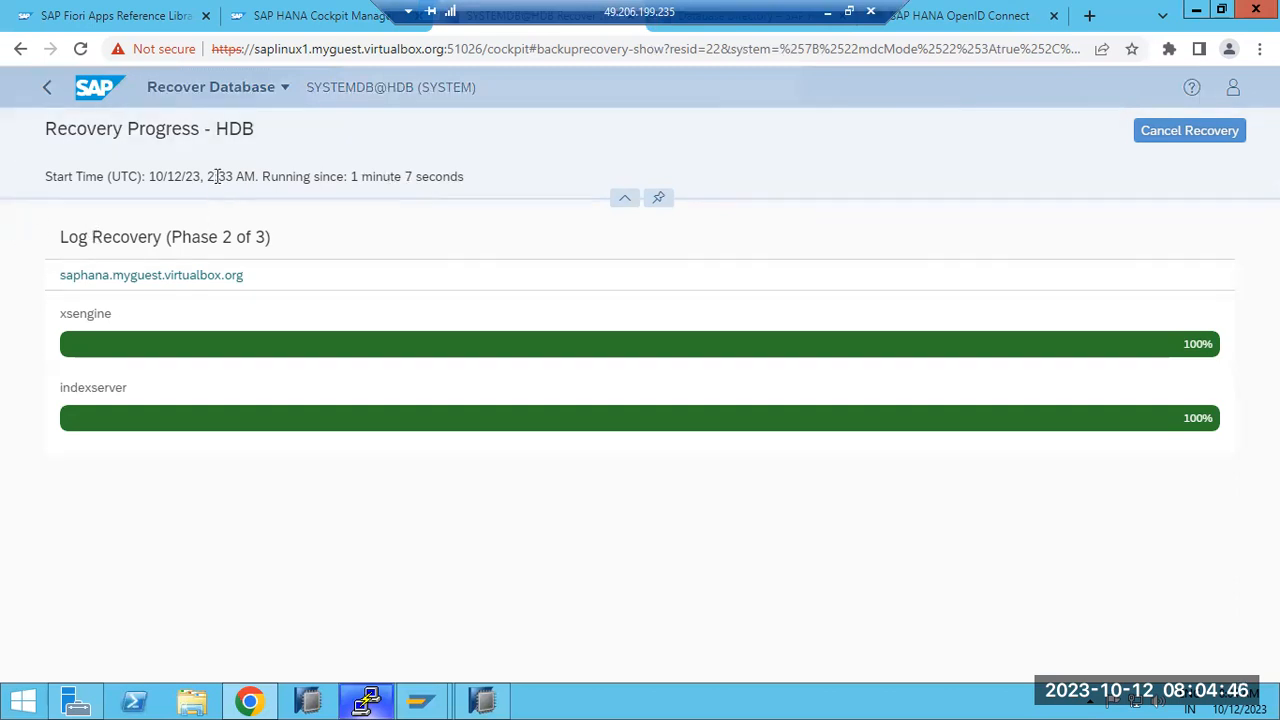
Step: Highlight the completion message confirming point in time Oct 12, 2023, 2:30:44 AM was reached
left_click_drag(220, 172, 251, 175)
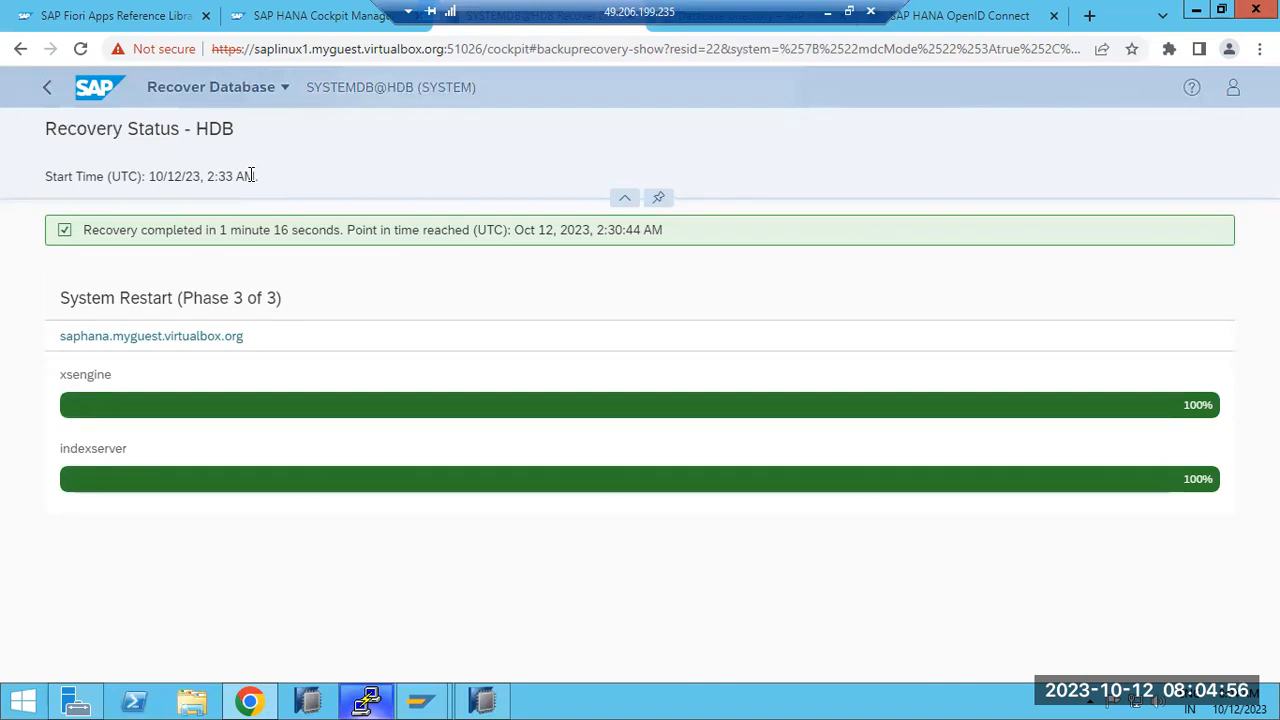
left_click_drag(597, 230, 622, 230)
left_click_drag(348, 230, 626, 230)
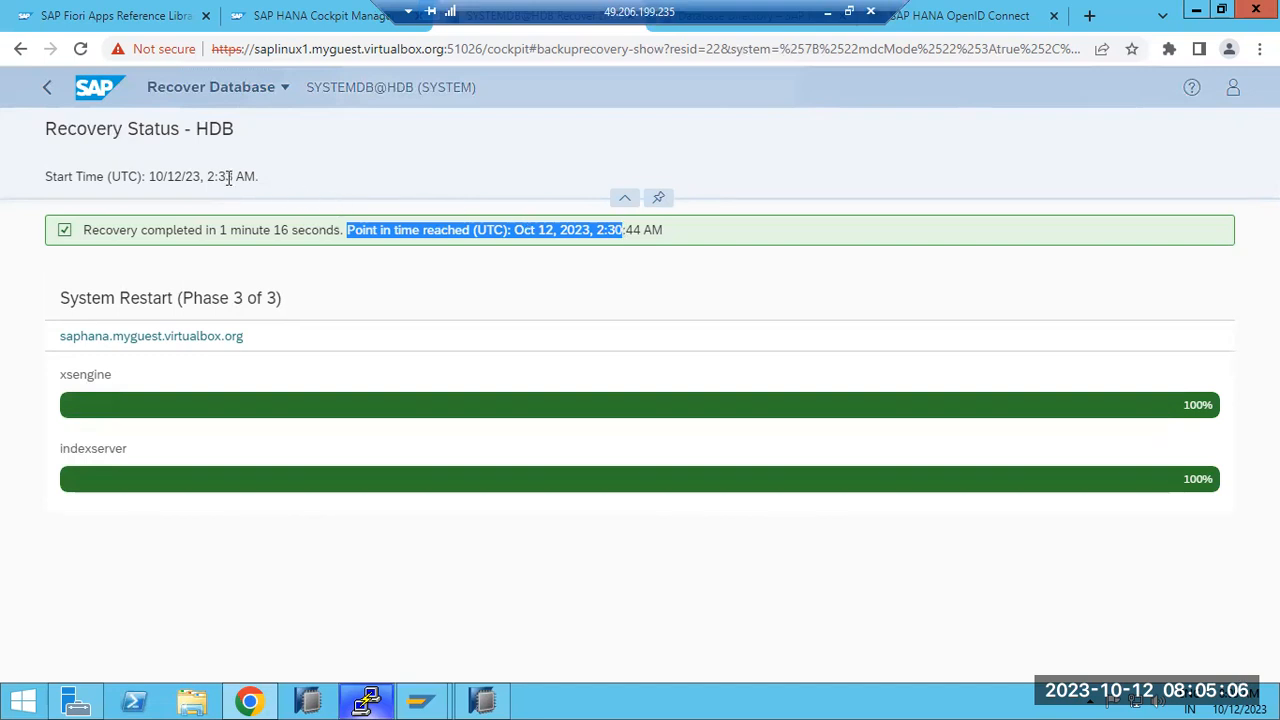
left_click(620, 228)
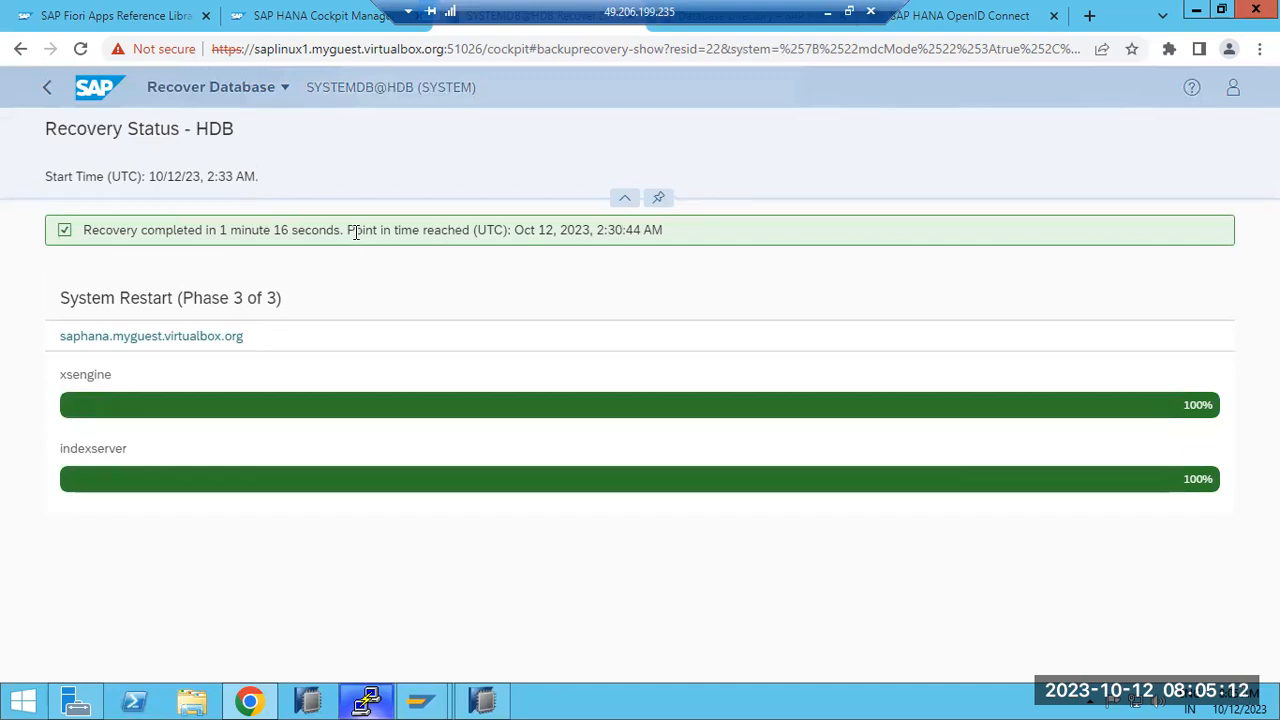
left_click_drag(348, 229, 644, 232)
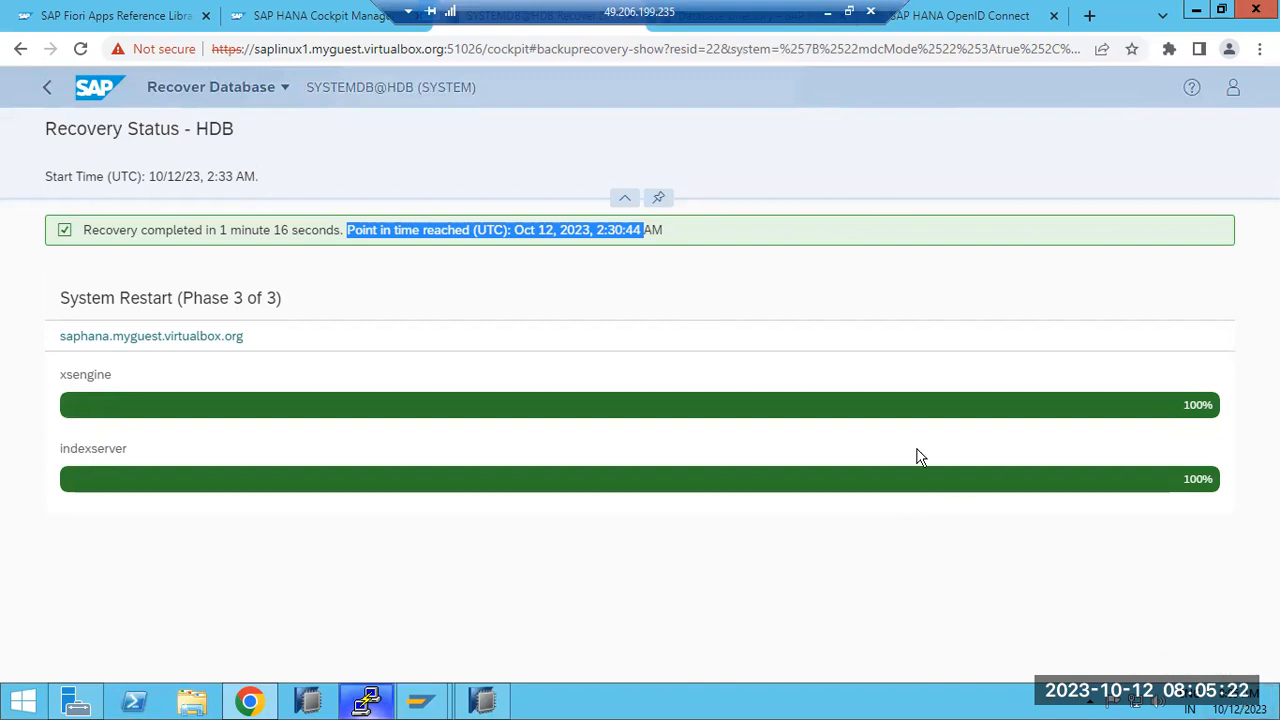
left_click_drag(473, 230, 673, 243)
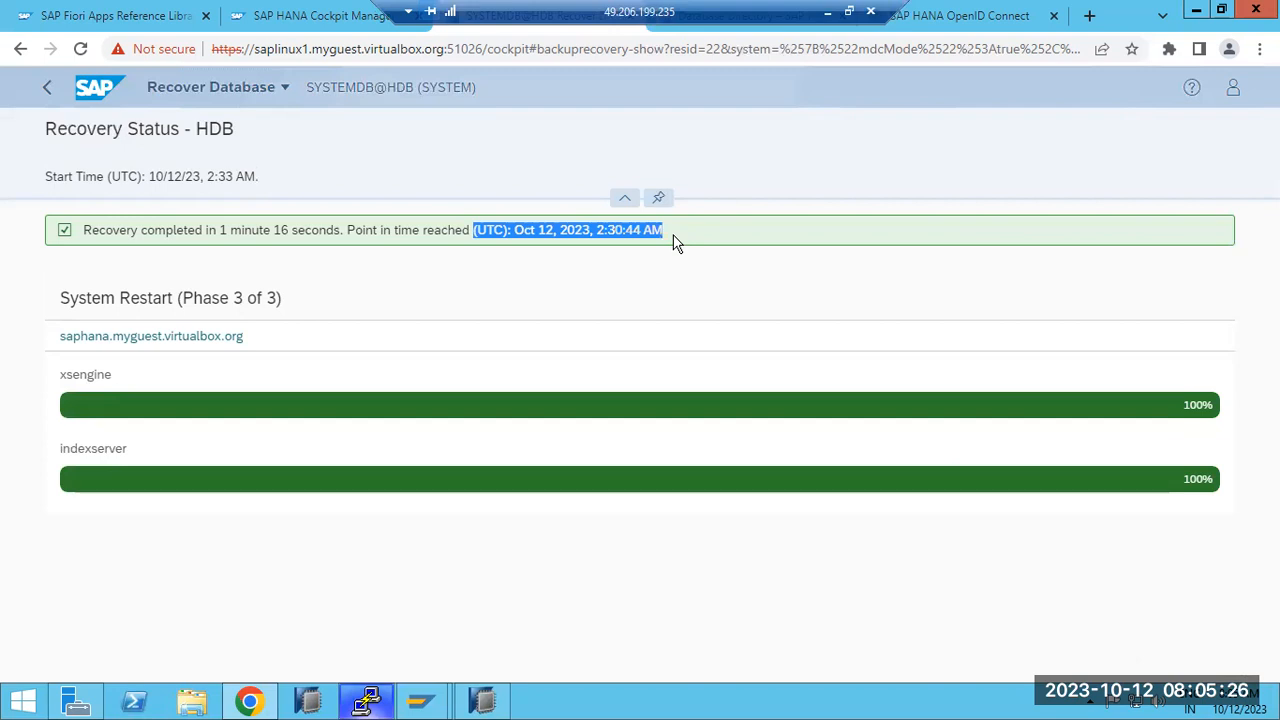
left_click(613, 232)
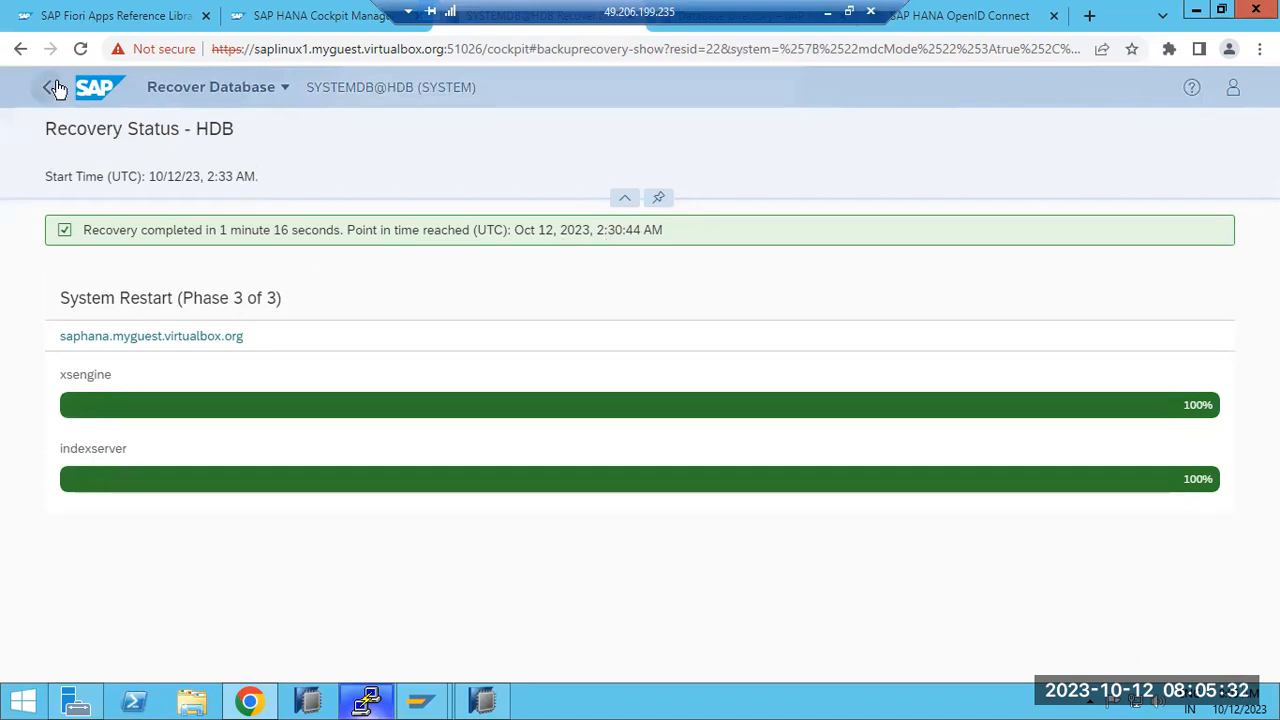
Step: Return to the Cockpit home launchpad and open the DEV group's database directory
left_click(86, 90)
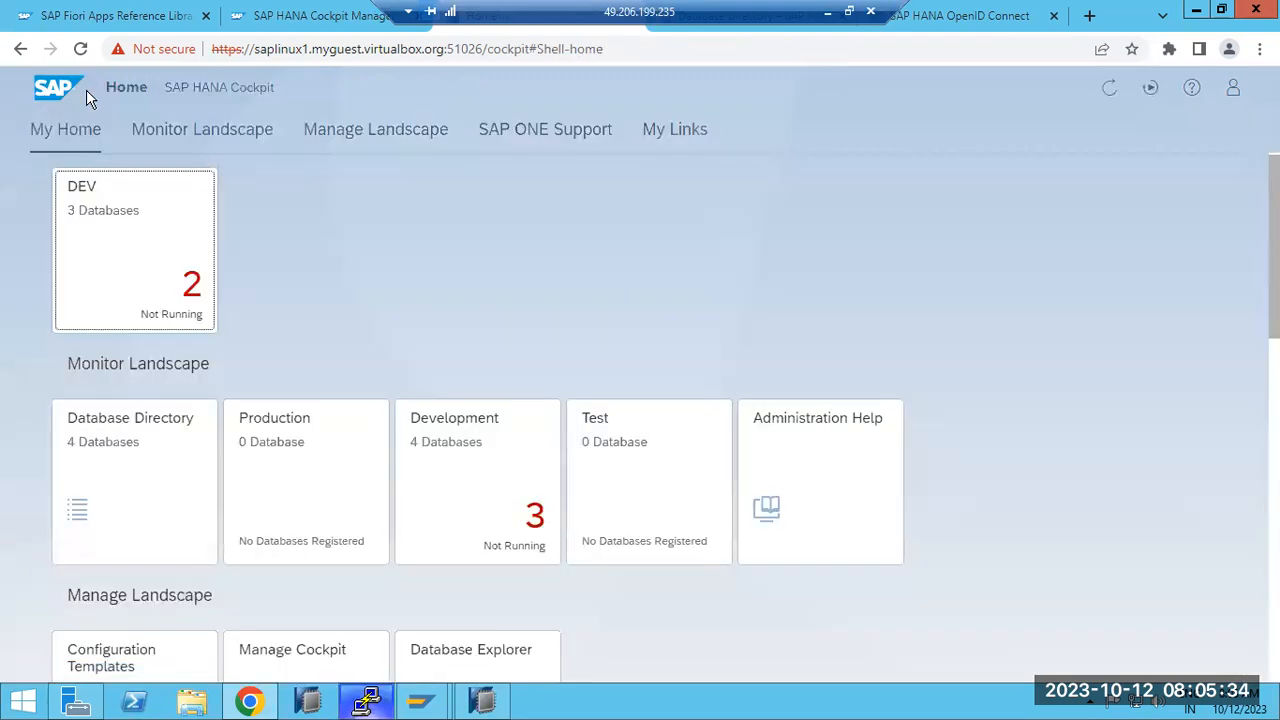
scroll(456, 502, "down", 1)
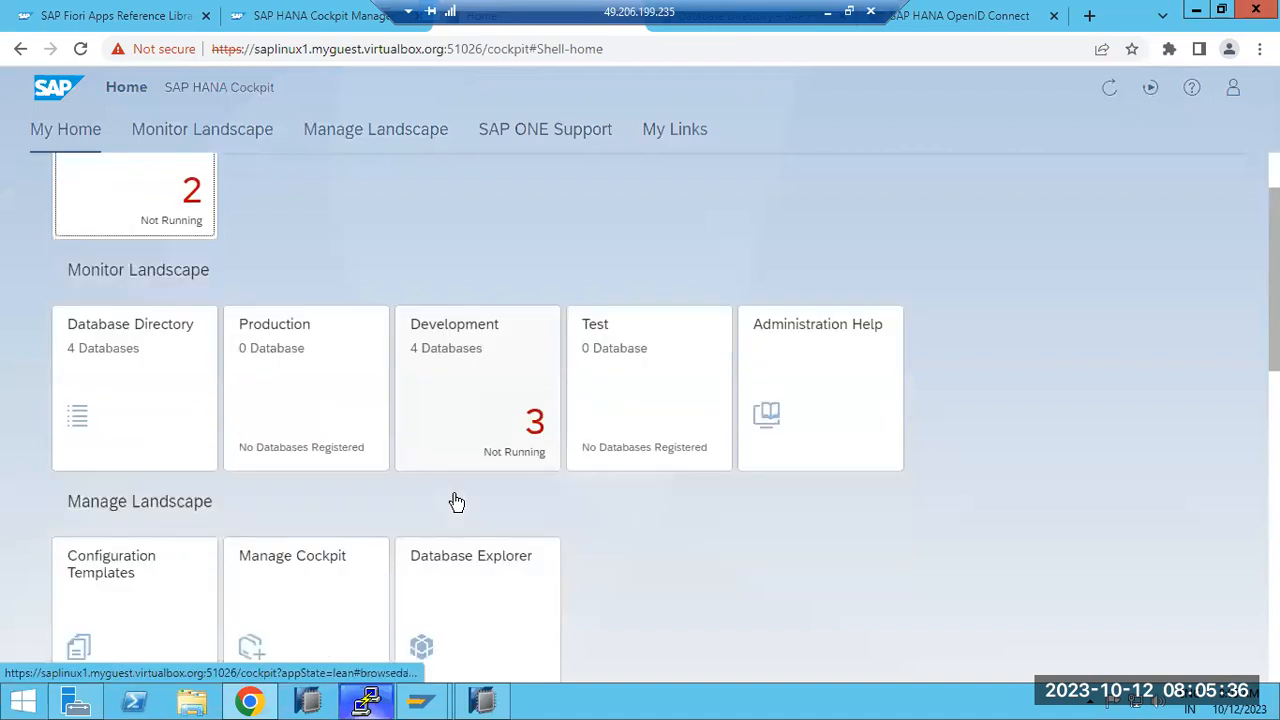
scroll(456, 502, "down", 8)
scroll(456, 502, "up", 4)
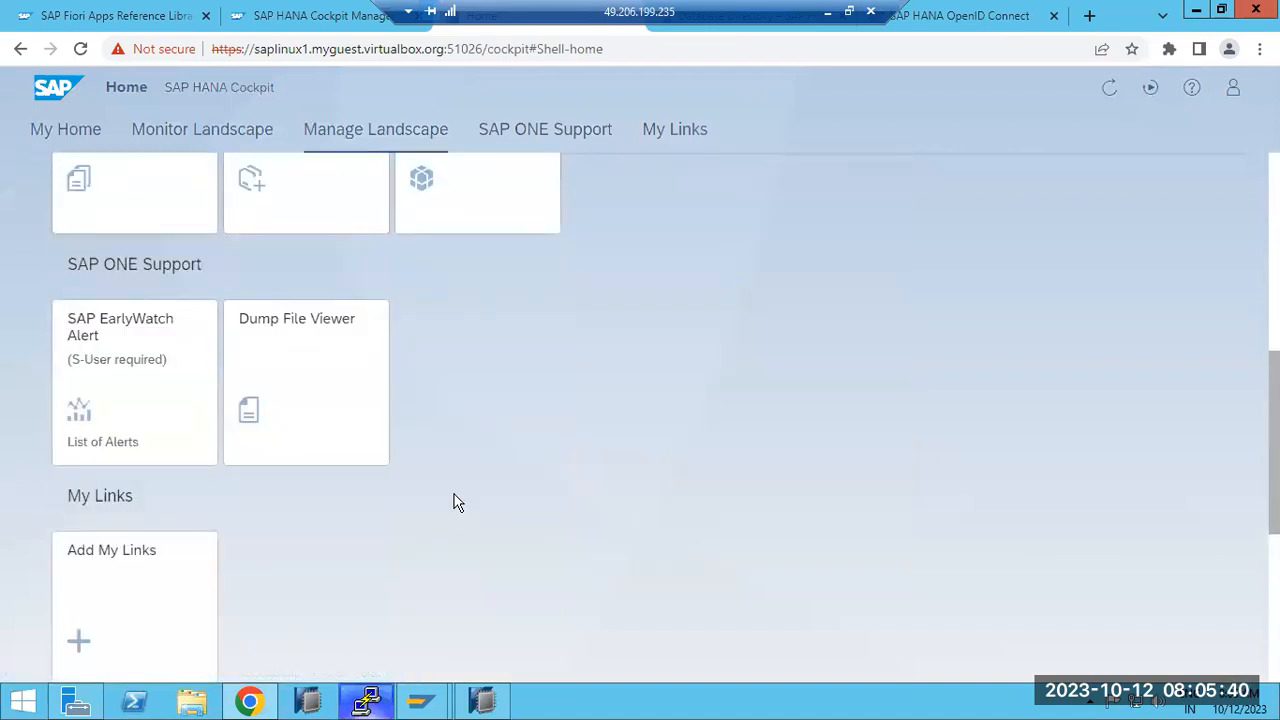
scroll(456, 502, "up", 6)
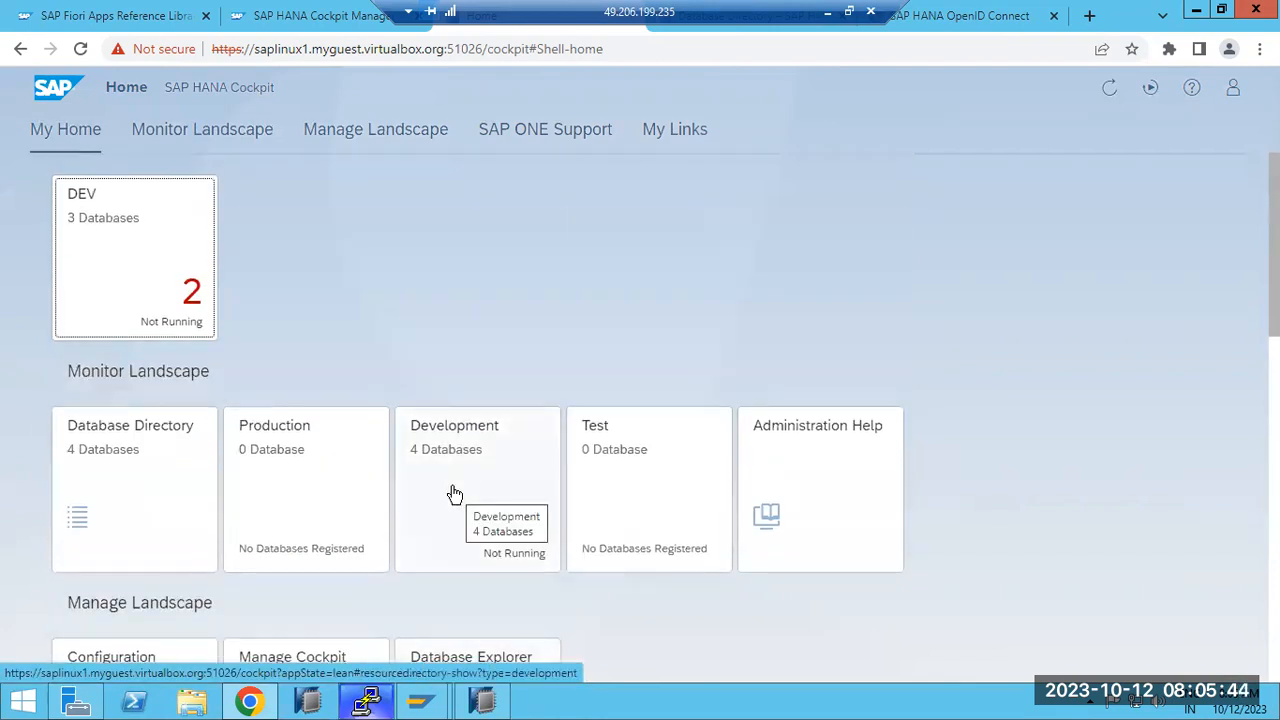
left_click(130, 288)
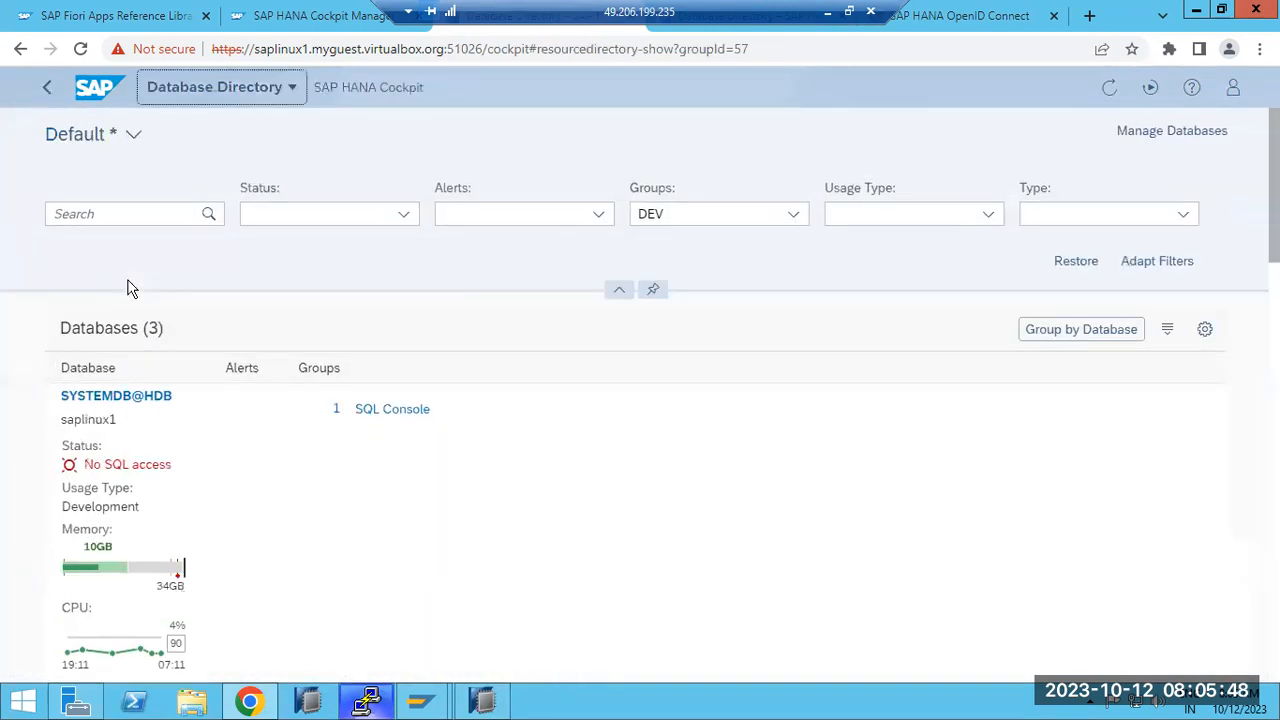
Step: Glance at SYSTEMDB@HDB's actions in HANA Studio, then go back to the Cockpit home page
left_click(484, 698)
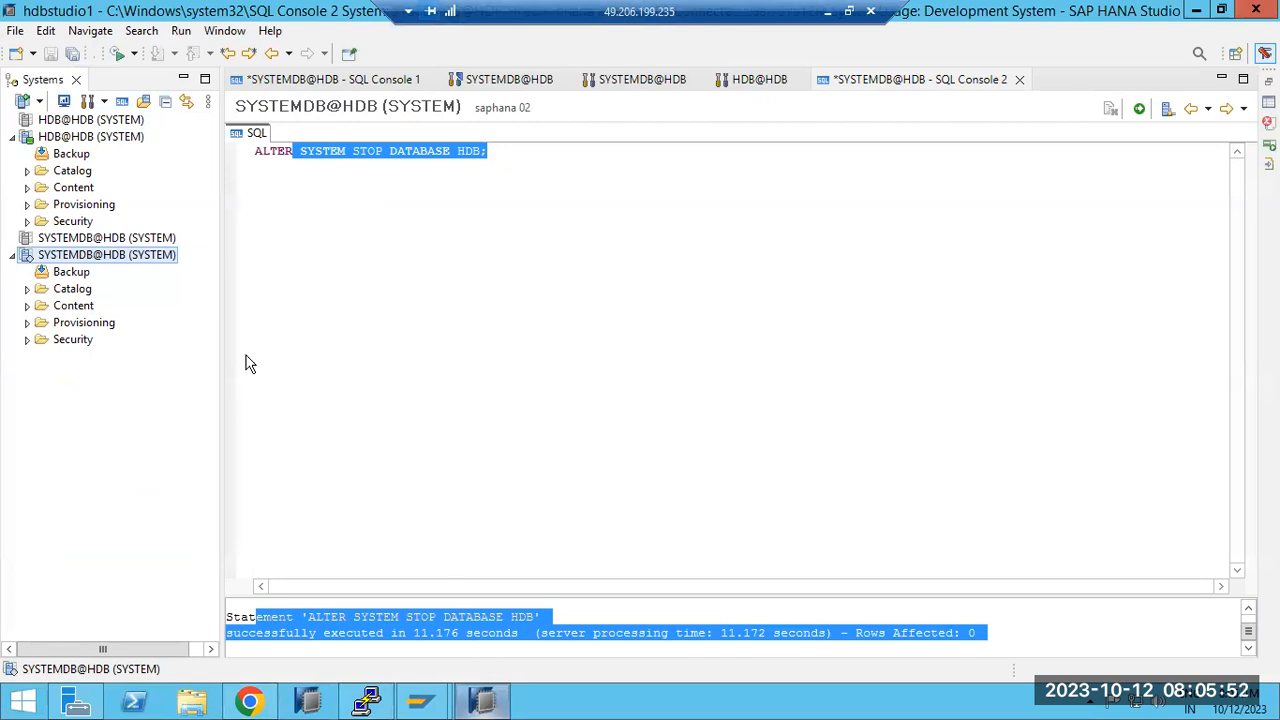
right_click(91, 257)
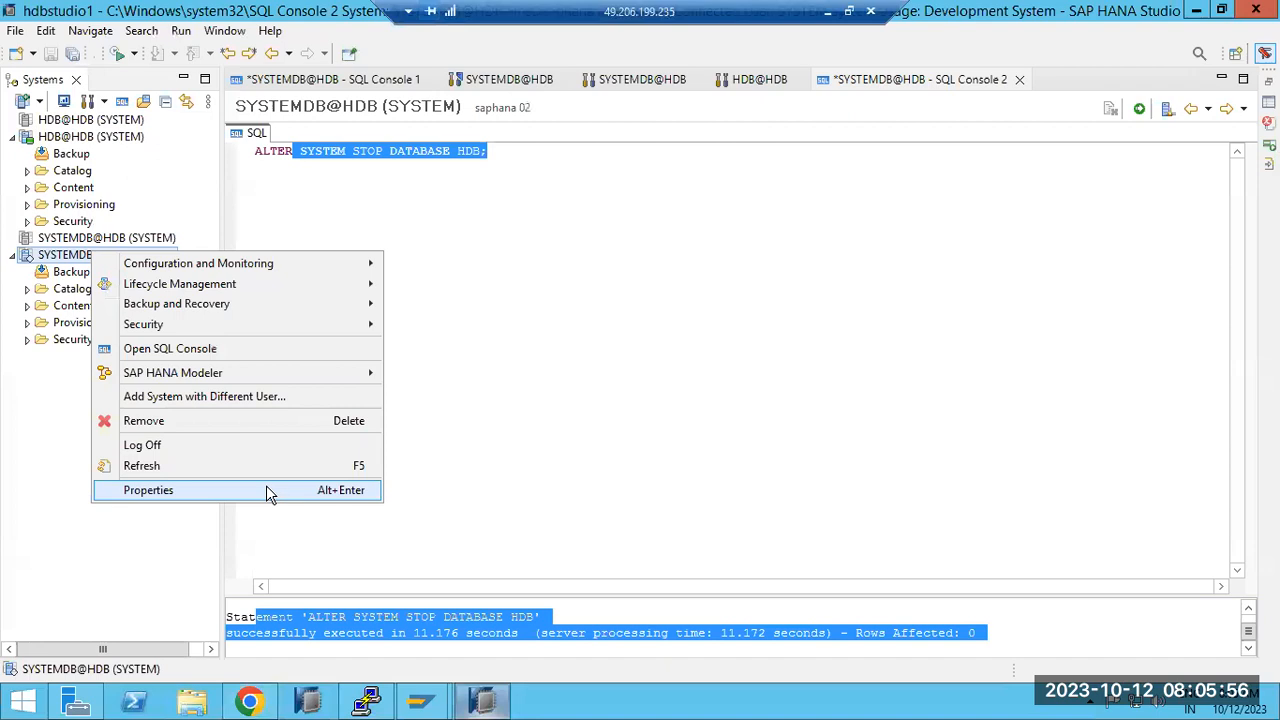
left_click(623, 337)
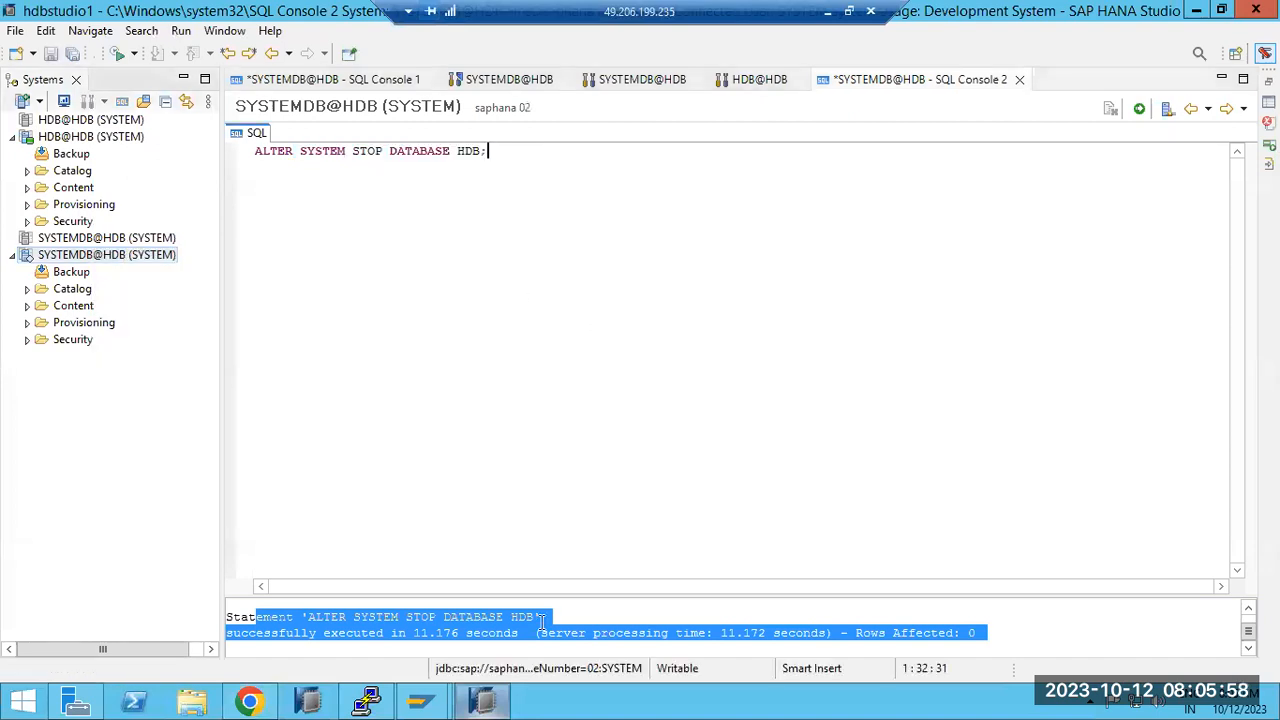
left_click(483, 706)
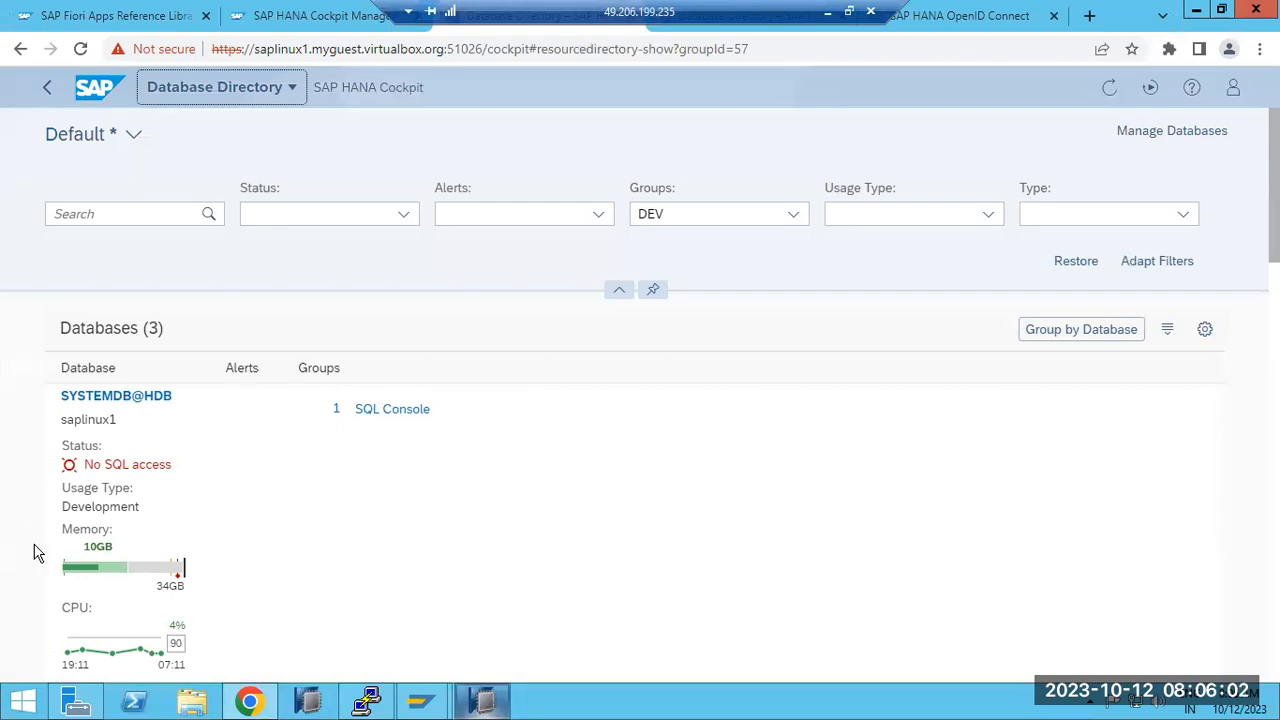
left_click(95, 87)
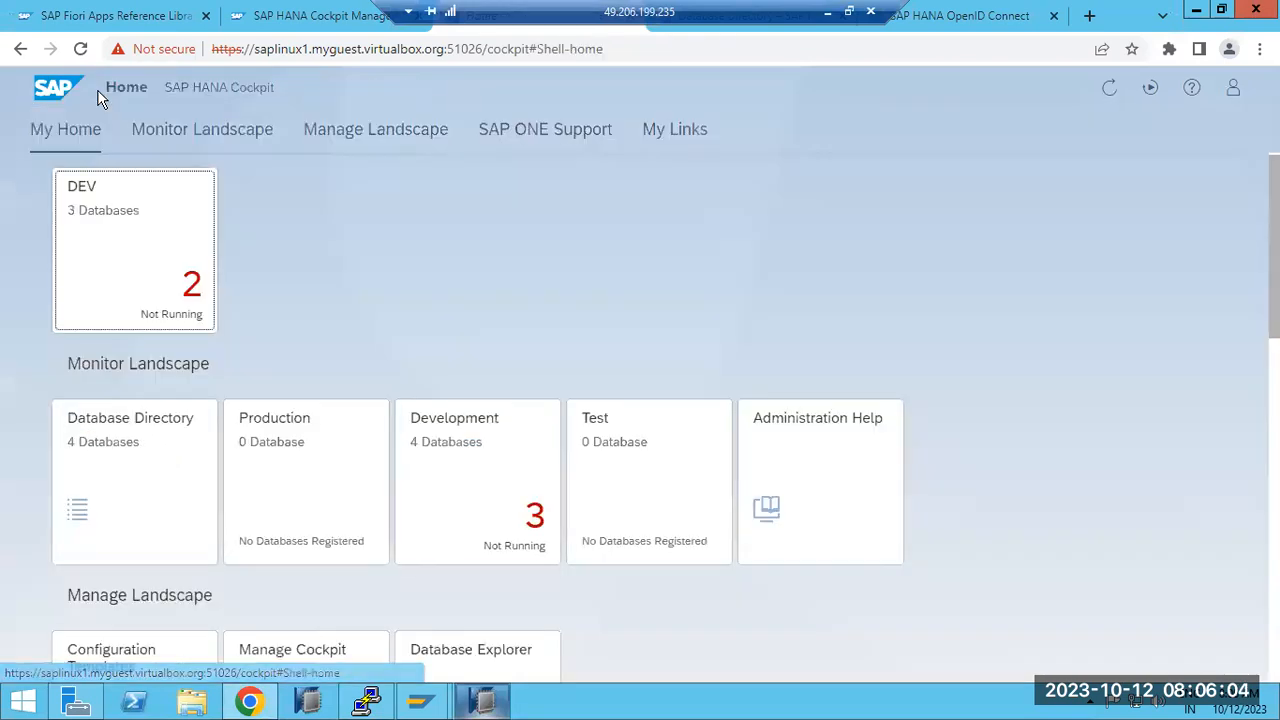